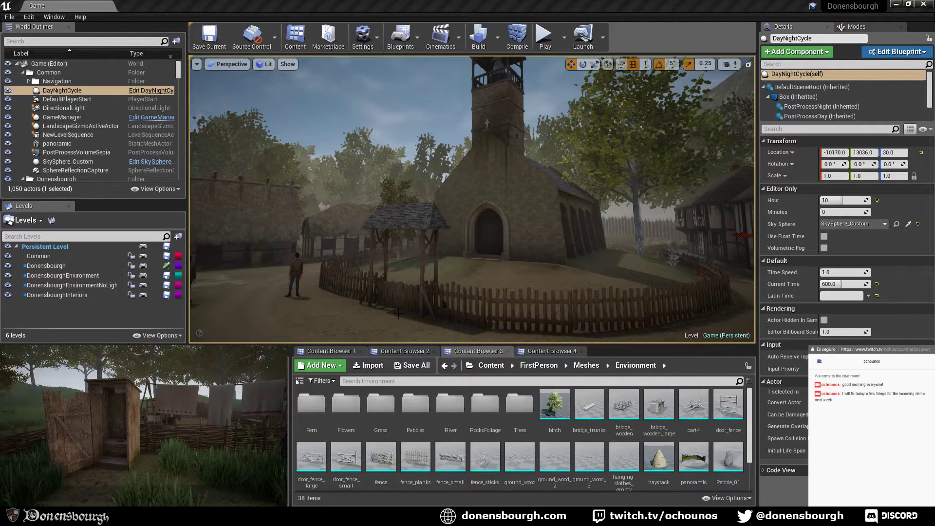
- Inspect the wooden fence in front of the church in LOD Coloration view mode, and return the viewport to Lit
{"action": "right_click_drag", "start_coordinate": [473, 199], "coordinate": [507, 222]}
{"action": "key", "text": "w"}
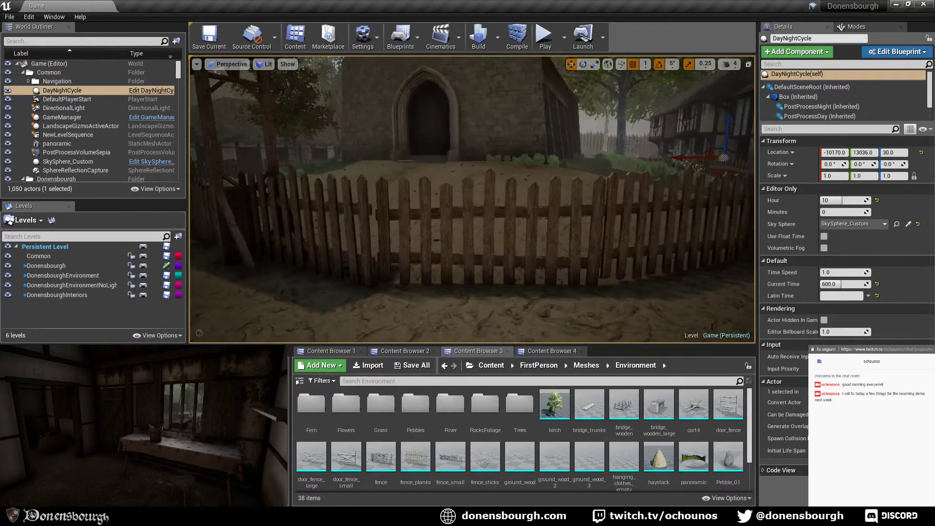
{"action": "left_click", "coordinate": [265, 64]}
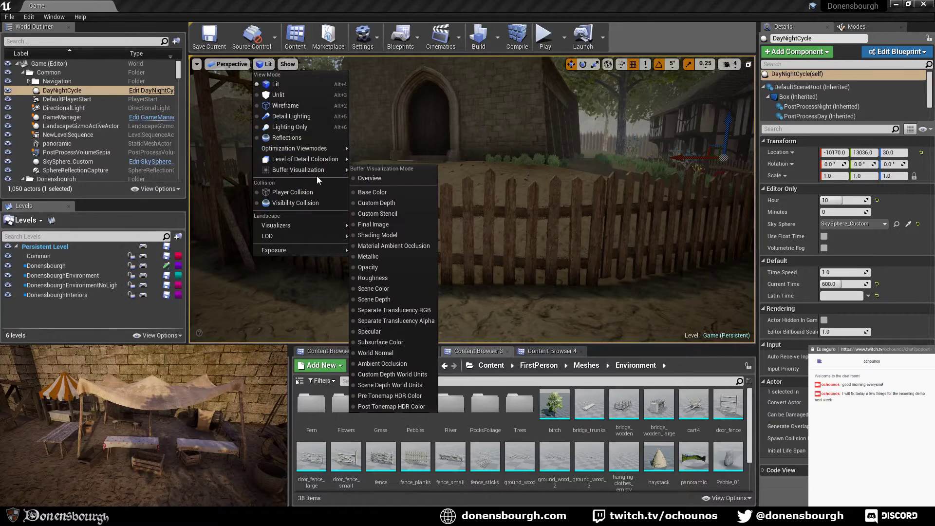
{"action": "mouse_move", "coordinate": [321, 159]}
{"action": "left_click", "coordinate": [399, 168]}
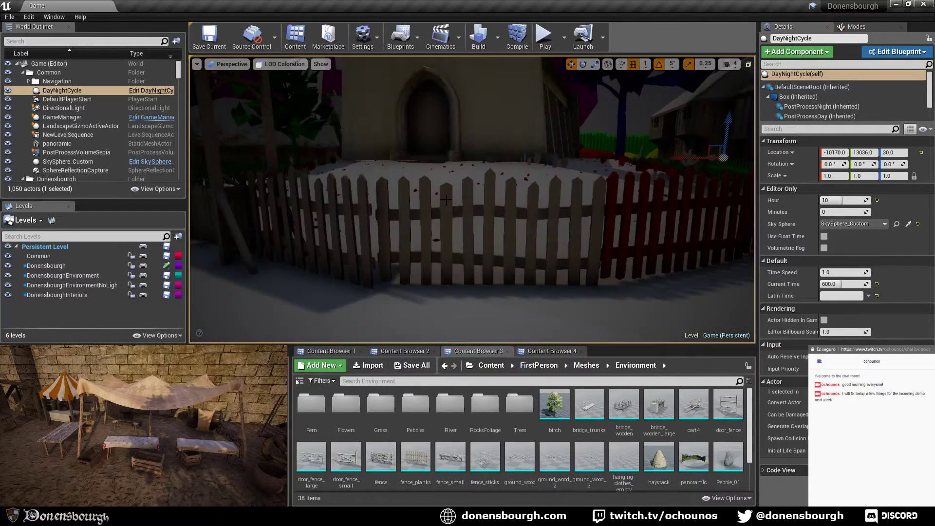
{"action": "key", "text": "s"}
{"action": "mouse_move", "coordinate": [399, 168]}
{"action": "right_mouse_down"}
{"action": "mouse_move", "coordinate": [365, 172]}
{"action": "mouse_move", "coordinate": [394, 175]}
{"action": "right_mouse_up"}
{"action": "key", "text": "w"}
{"action": "key", "text": "w"}
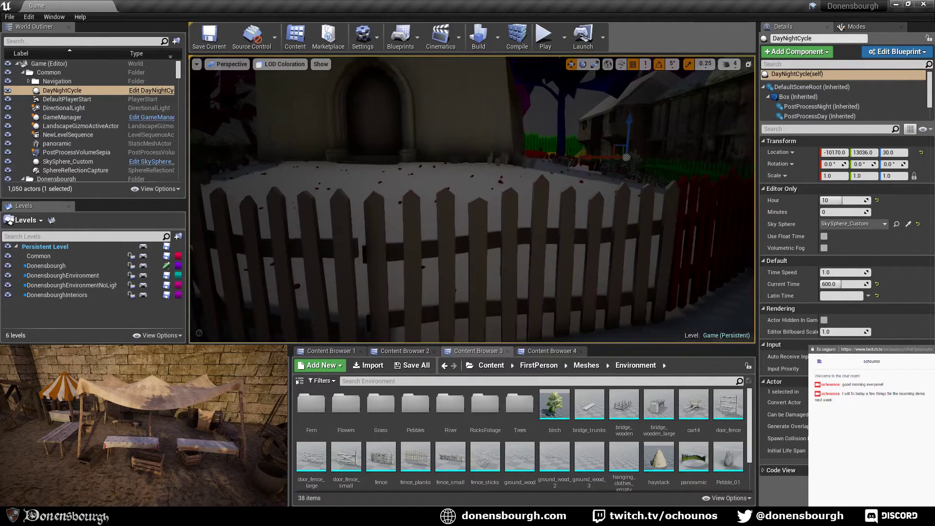
{"action": "left_click", "coordinate": [297, 64]}
{"action": "left_click", "coordinate": [290, 83]}
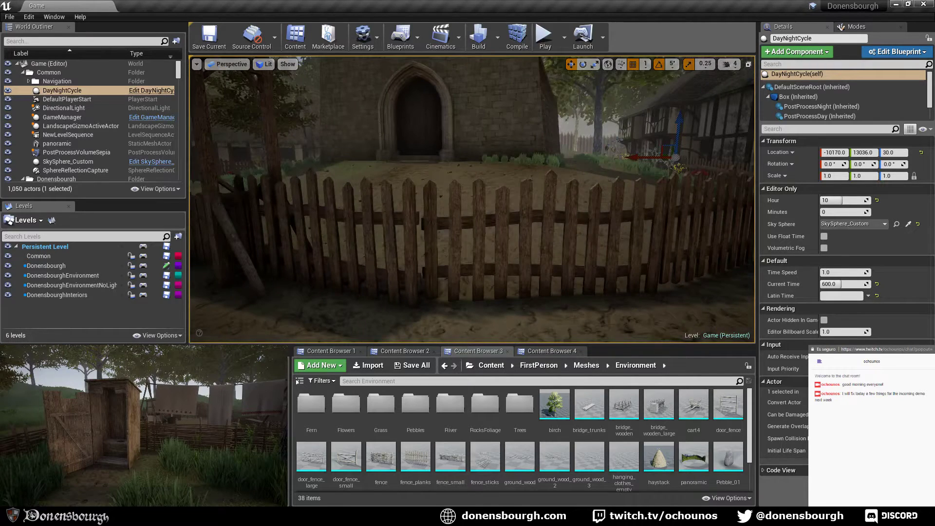
- Clear the selection and look over the church, its fence and the villagers standing in the surrounding square
{"action": "key", "text": "a"}
{"action": "right_click_drag", "start_coordinate": [526, 220], "coordinate": [542, 234]}
{"action": "key", "text": "e"}
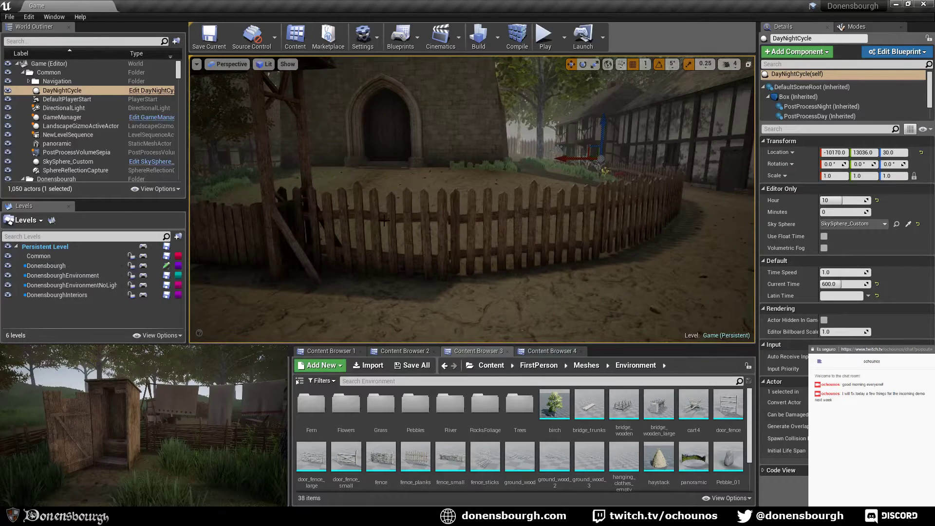
{"action": "key", "text": "Escape"}
{"action": "right_click_drag", "start_coordinate": [384, 220], "coordinate": [274, 224]}
{"action": "key", "text": "w"}
{"action": "mouse_move", "coordinate": [355, 218]}
{"action": "right_mouse_down"}
{"action": "mouse_move", "coordinate": [327, 217]}
{"action": "mouse_move", "coordinate": [394, 218]}
{"action": "mouse_move", "coordinate": [360, 218]}
{"action": "right_mouse_up"}
{"action": "right_click_drag", "start_coordinate": [346, 254], "coordinate": [358, 258]}
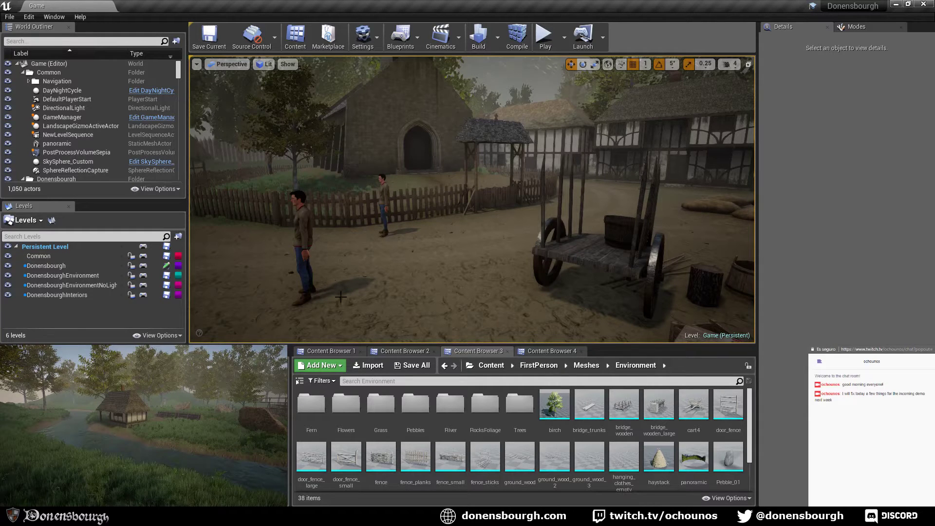
{"action": "right_click_drag", "start_coordinate": [392, 278], "coordinate": [392, 278]}
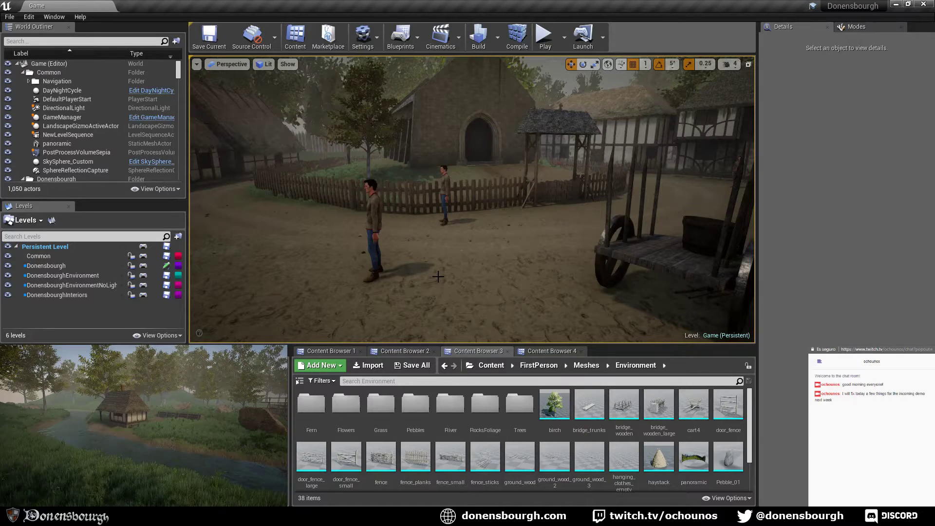
{"action": "right_click_drag", "start_coordinate": [438, 276], "coordinate": [404, 277]}
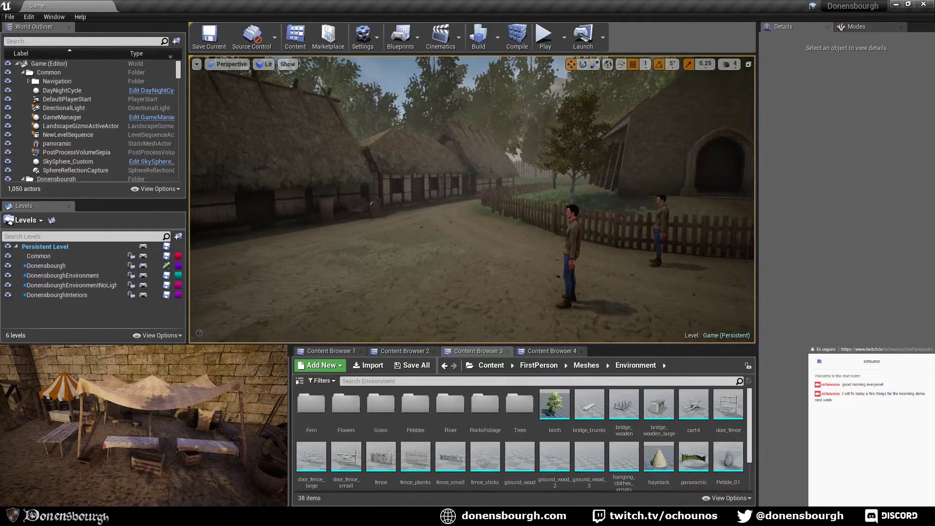
{"action": "right_click_drag", "start_coordinate": [453, 302], "coordinate": [536, 284]}
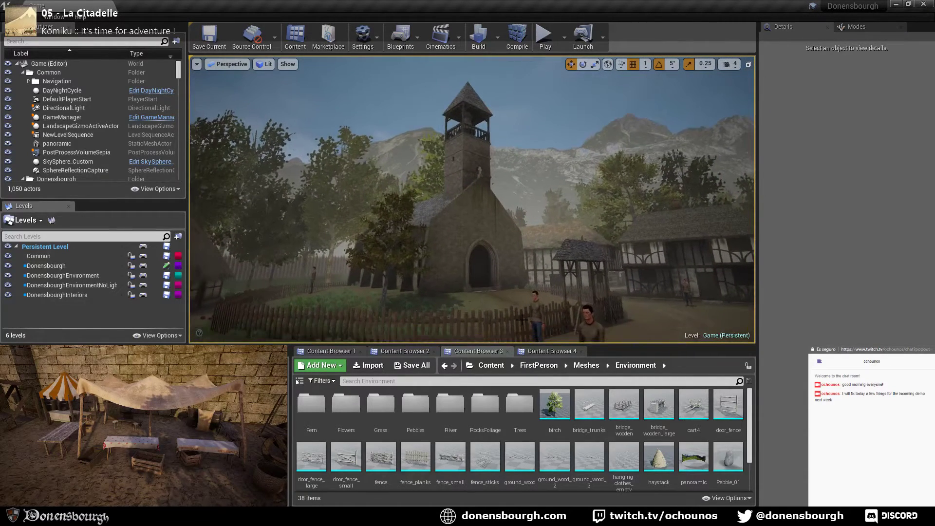
{"action": "right_click_drag", "start_coordinate": [522, 319], "coordinate": [510, 301]}
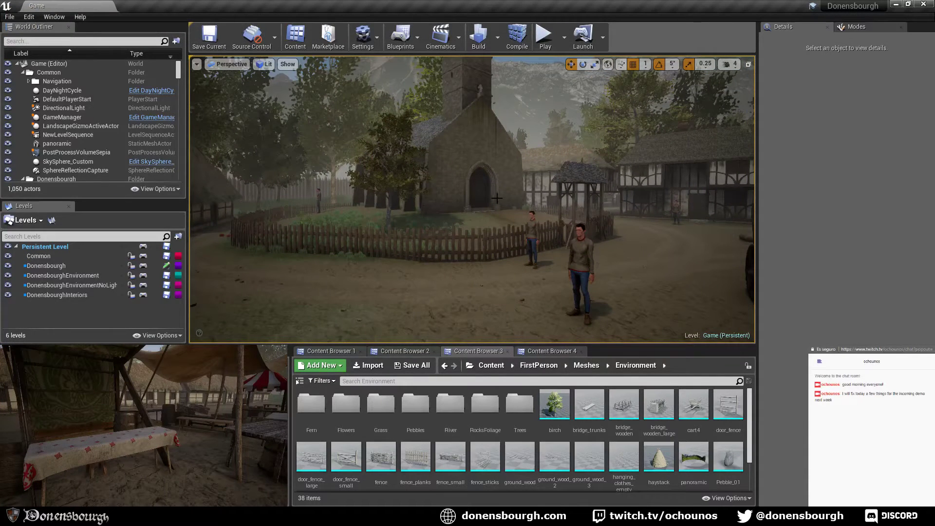
{"action": "right_click_drag", "start_coordinate": [395, 285], "coordinate": [447, 296]}
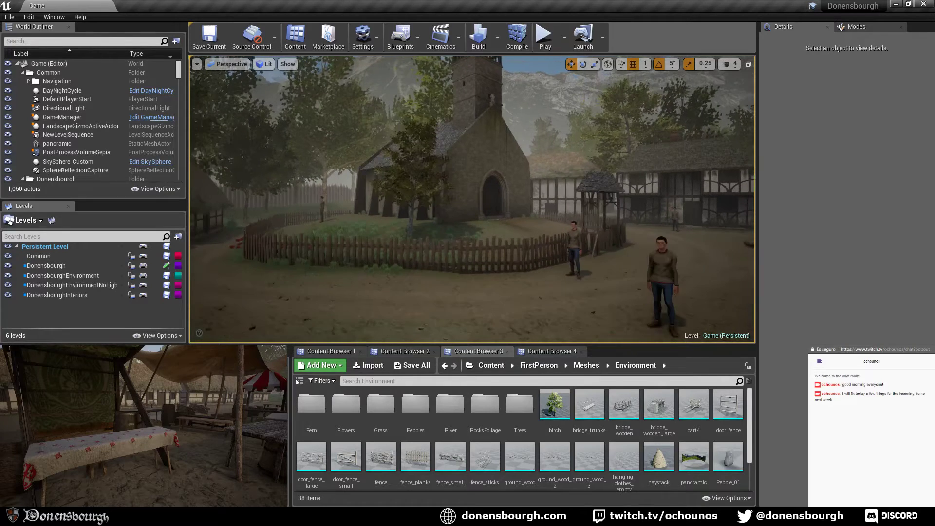
- Try to delete the four villager actors Prayer, Prayer2, Prayer3 and Prayer4 from the level together
{"action": "left_click", "coordinate": [320, 204]}
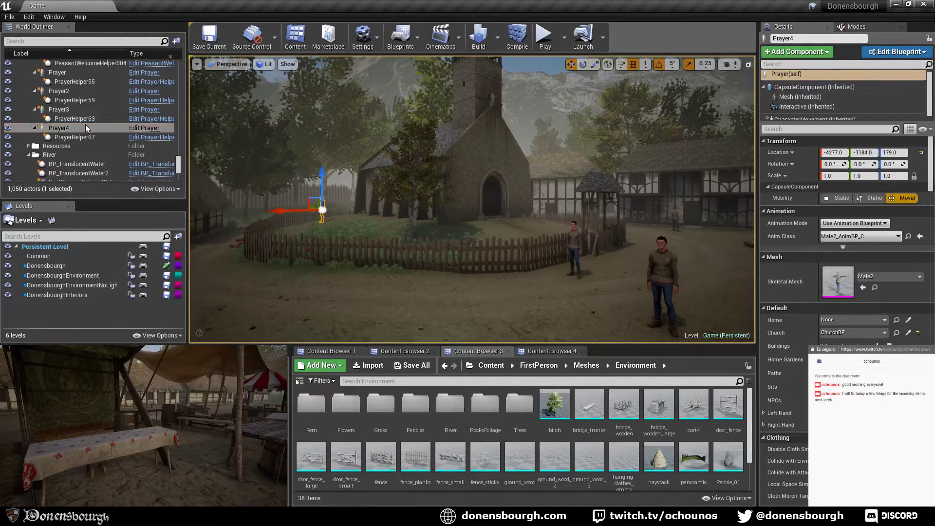
{"action": "left_click", "coordinate": [83, 110], "text": "shift"}
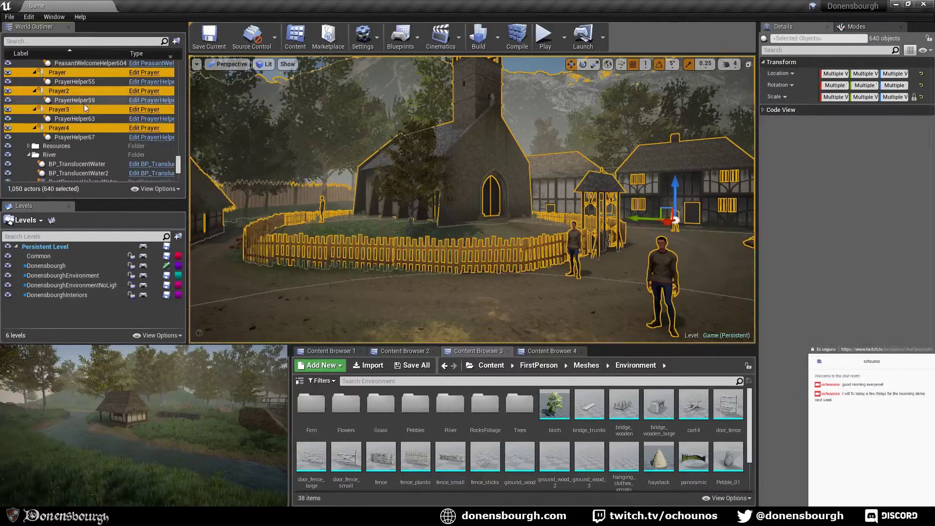
{"action": "scroll", "coordinate": [83, 104], "scroll_direction": "up", "scroll_amount": 2}
{"action": "left_click", "coordinate": [74, 101]}
{"action": "left_click", "coordinate": [77, 125], "text": "shift"}
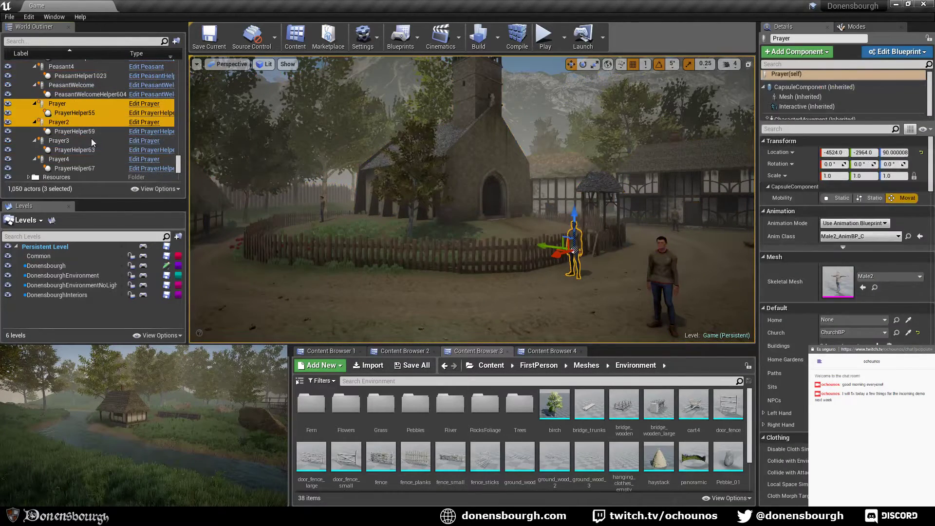
{"action": "left_click", "coordinate": [74, 142], "text": "shift"}
{"action": "left_click", "coordinate": [80, 161], "text": "shift"}
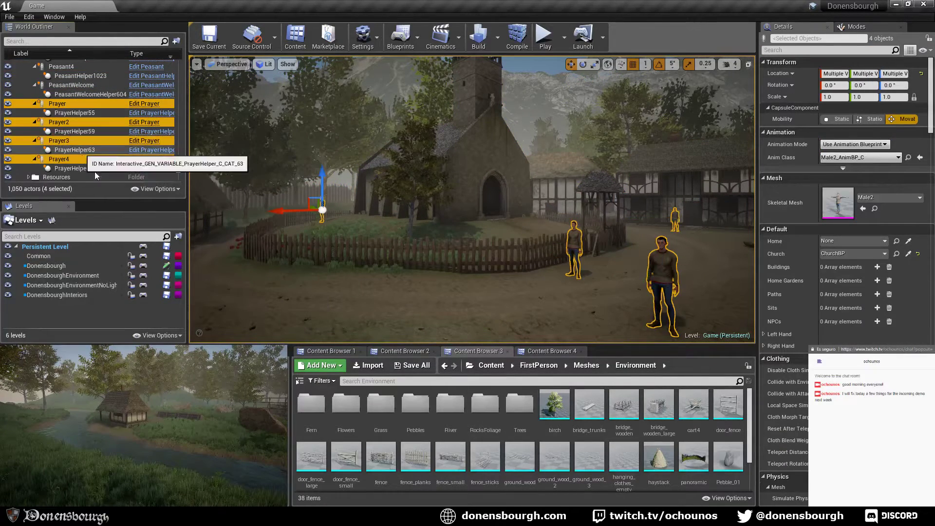
{"action": "mouse_move", "coordinate": [354, 256]}
{"action": "right_mouse_down"}
{"action": "mouse_move", "coordinate": [389, 260]}
{"action": "mouse_move", "coordinate": [363, 260]}
{"action": "right_mouse_up"}
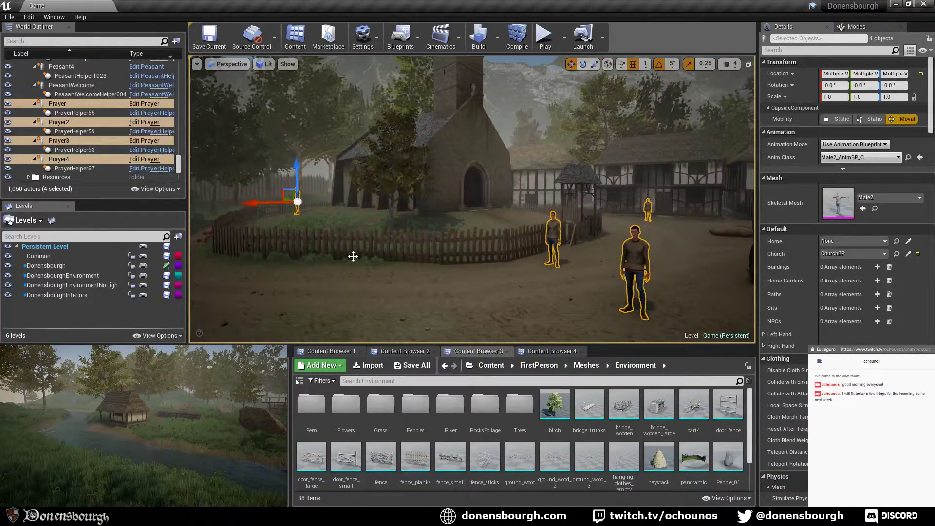
{"action": "key", "text": "Delete"}
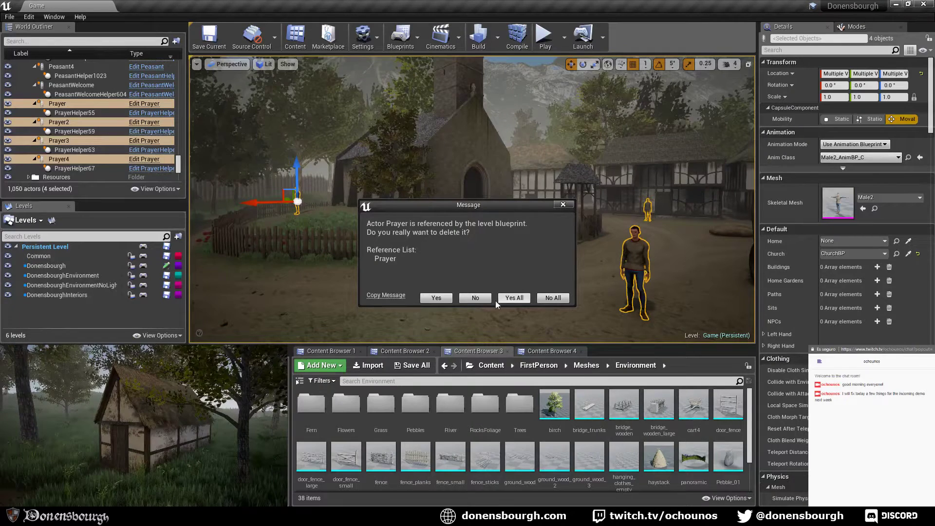
{"action": "left_click", "coordinate": [477, 298]}
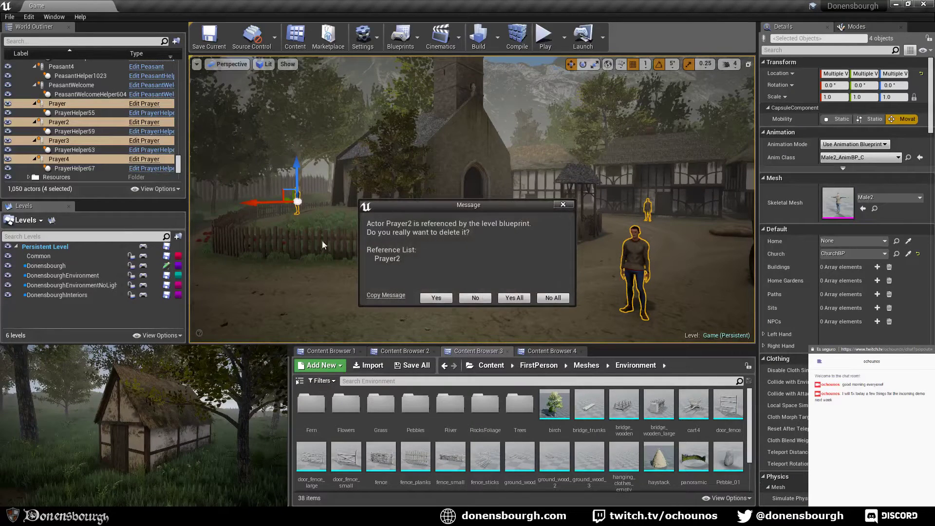
{"action": "left_click", "coordinate": [477, 298]}
{"action": "left_click", "coordinate": [477, 298]}
{"action": "left_click", "coordinate": [476, 297]}
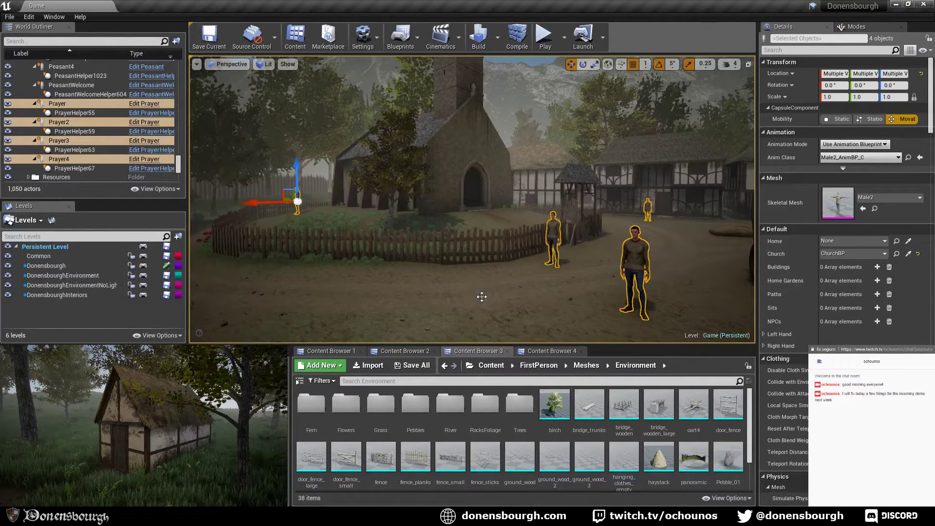
- Try to delete only the Prayer2 villager from the square in front of the church
{"action": "right_click_drag", "start_coordinate": [547, 294], "coordinate": [574, 310]}
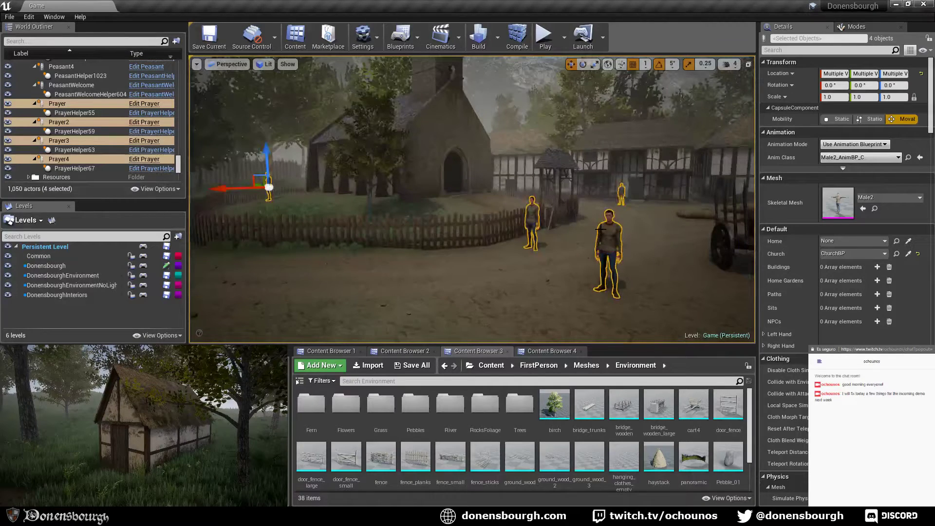
{"action": "left_click", "coordinate": [616, 240]}
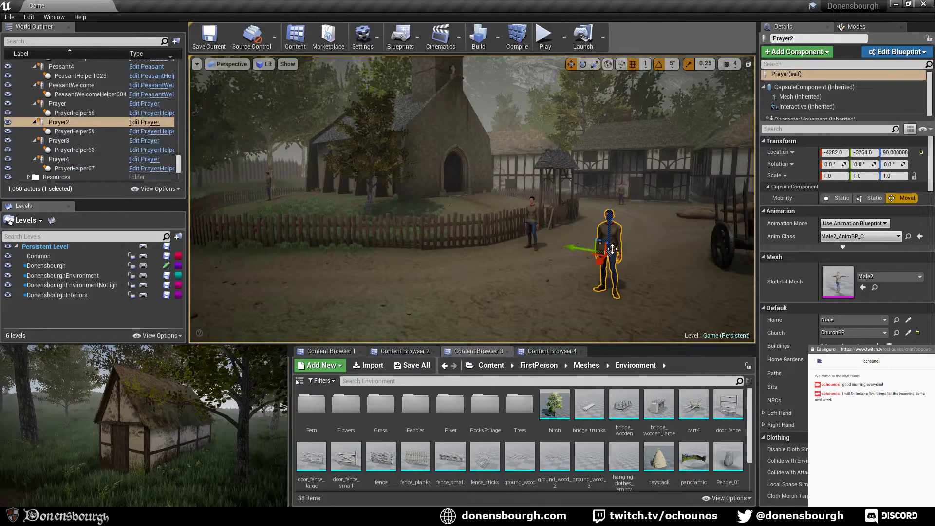
{"action": "right_click_drag", "start_coordinate": [616, 239], "coordinate": [613, 245]}
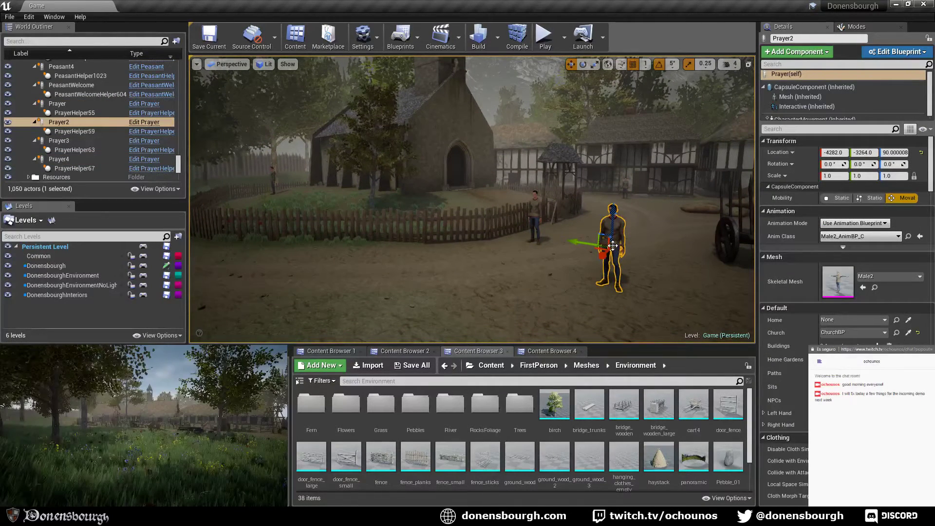
{"action": "key", "text": "Delete"}
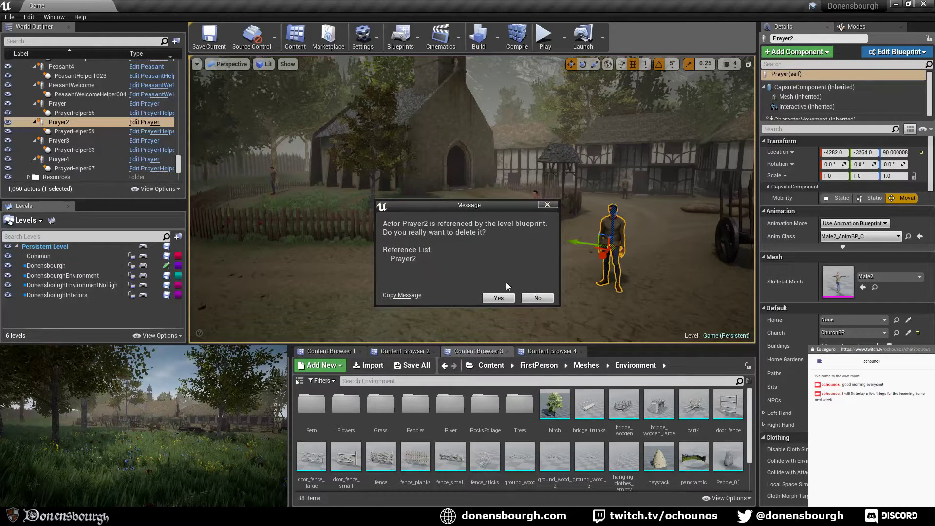
{"action": "left_click", "coordinate": [525, 298]}
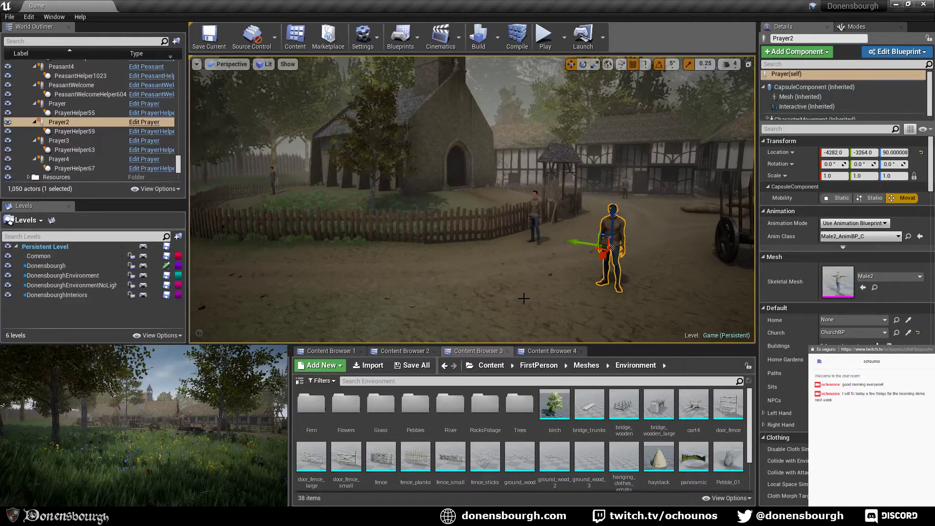
{"action": "right_click_drag", "start_coordinate": [524, 298], "coordinate": [532, 299]}
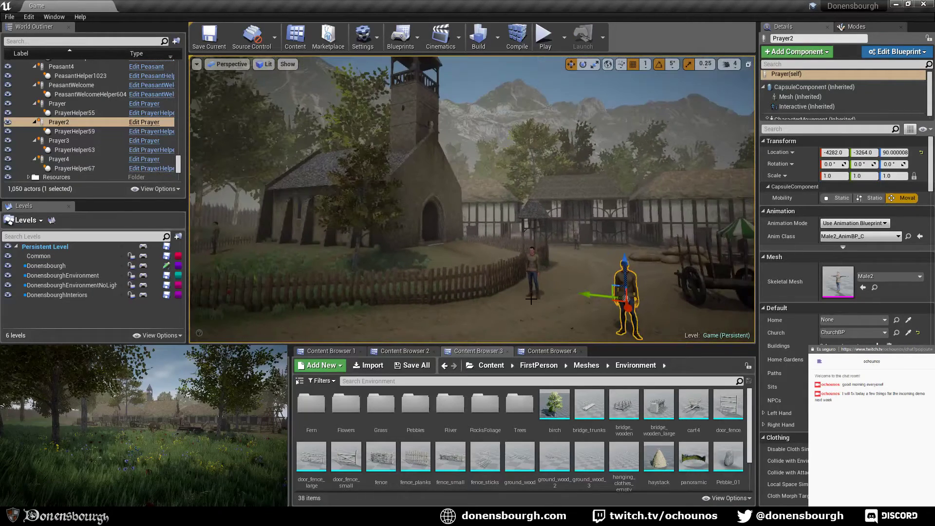
- Open the level blueprint of the Donensbourgh sub-level for editing
{"action": "left_click", "coordinate": [420, 38]}
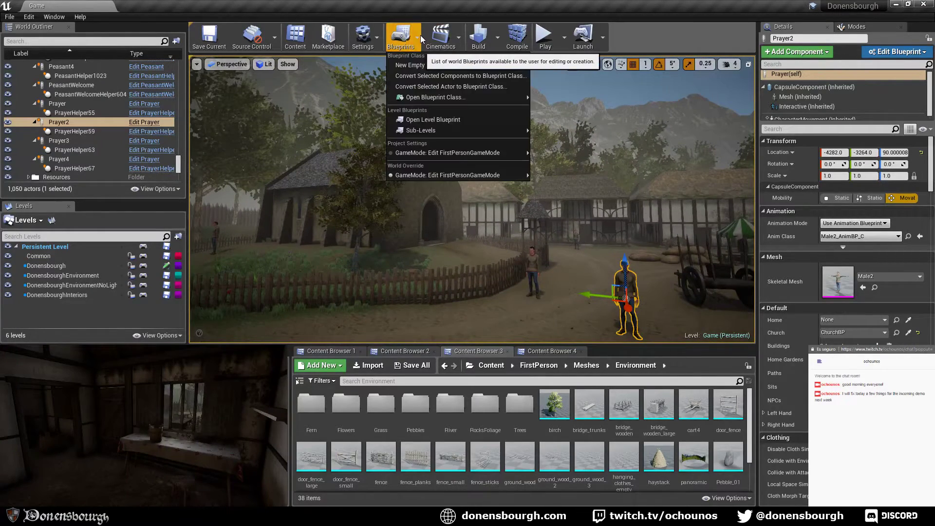
{"action": "mouse_move", "coordinate": [496, 129]}
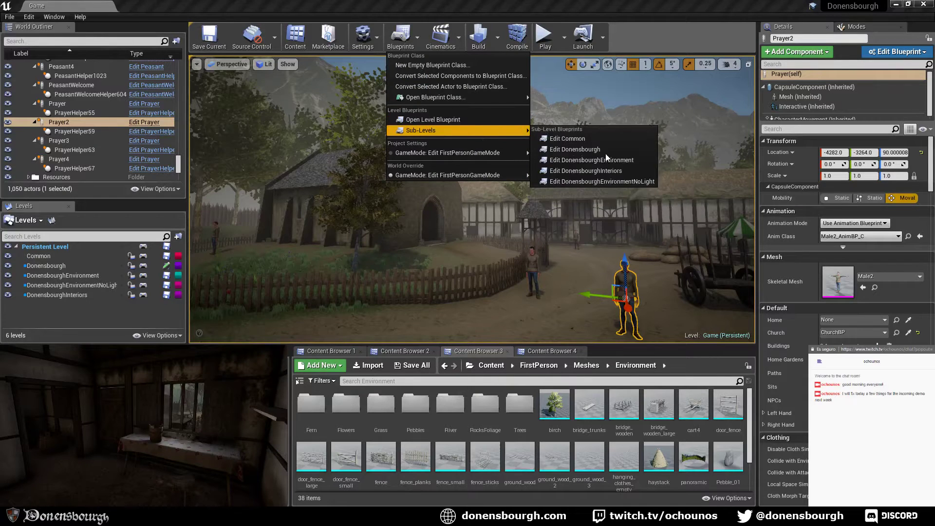
{"action": "left_click", "coordinate": [634, 151]}
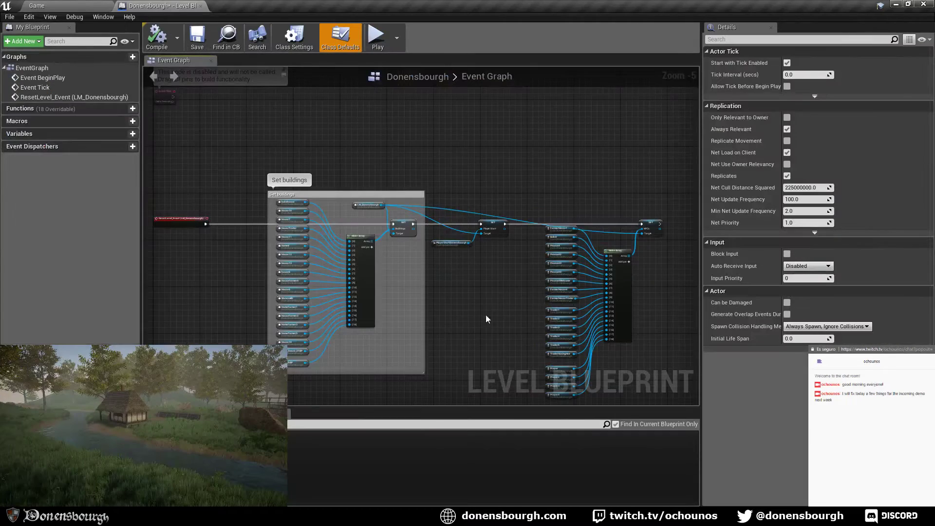
- Delete the Prayer, Prayer2, Prayer3 and Prayer4 reference nodes from the Event Graph
{"action": "right_click_drag", "start_coordinate": [486, 319], "coordinate": [407, 180]}
{"action": "scroll", "coordinate": [454, 249], "scroll_direction": "up", "scroll_amount": 5}
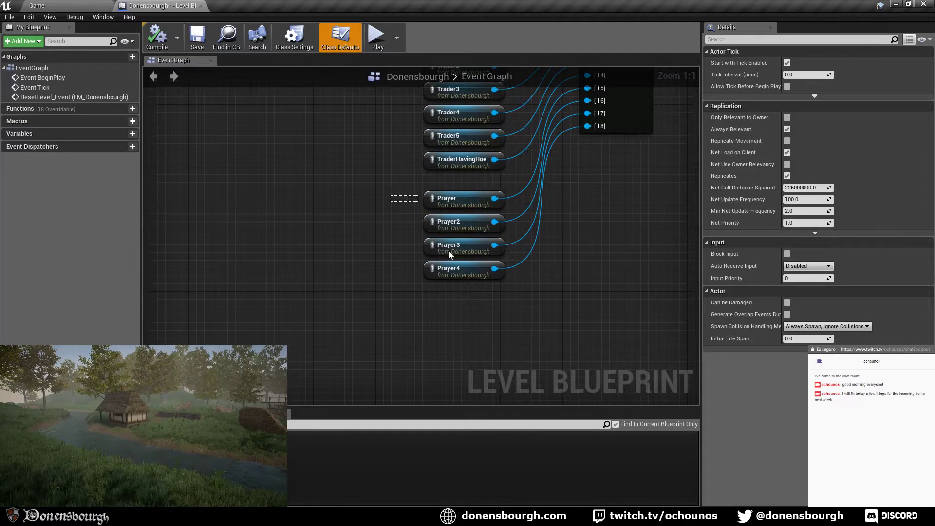
{"action": "left_click_drag", "start_coordinate": [449, 254], "coordinate": [464, 285]}
{"action": "key", "text": "Delete"}
- Remove the four unconnected element pins [15] to [18] from the Make Array node fed by the Trader nodes
{"action": "right_click_drag", "start_coordinate": [533, 222], "coordinate": [485, 272]}
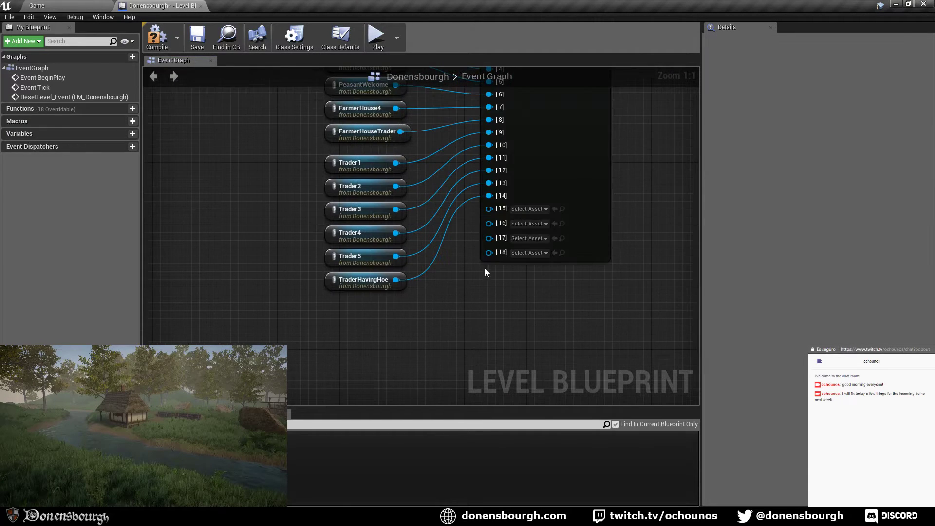
{"action": "right_click", "coordinate": [524, 210]}
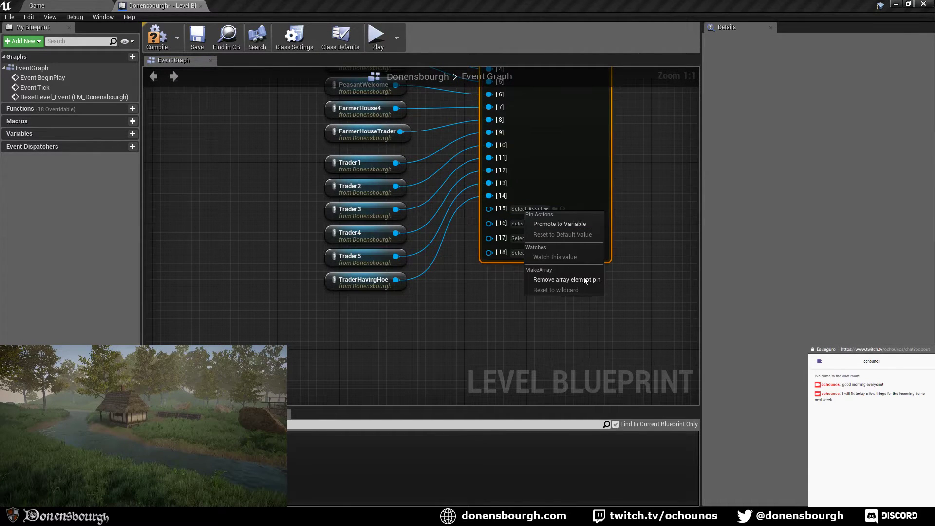
{"action": "left_click", "coordinate": [584, 278]}
{"action": "right_click", "coordinate": [528, 223]}
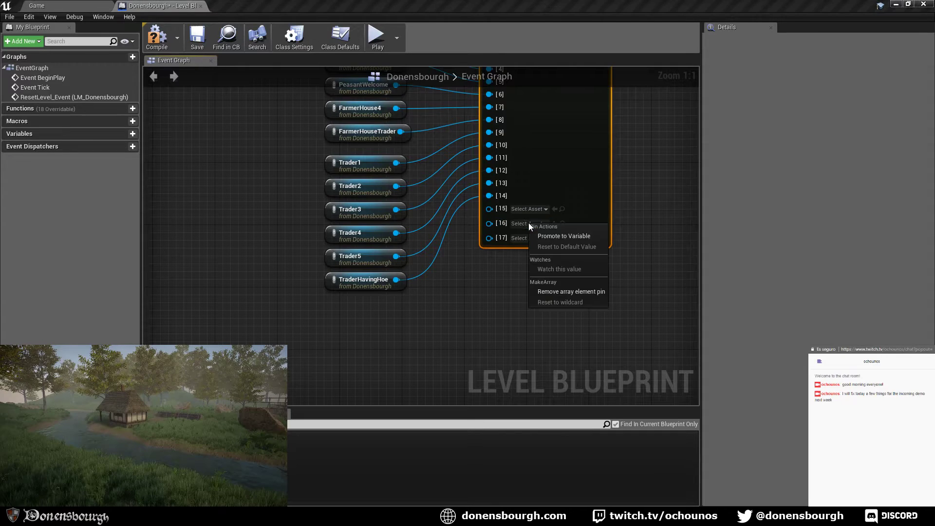
{"action": "left_click", "coordinate": [556, 295]}
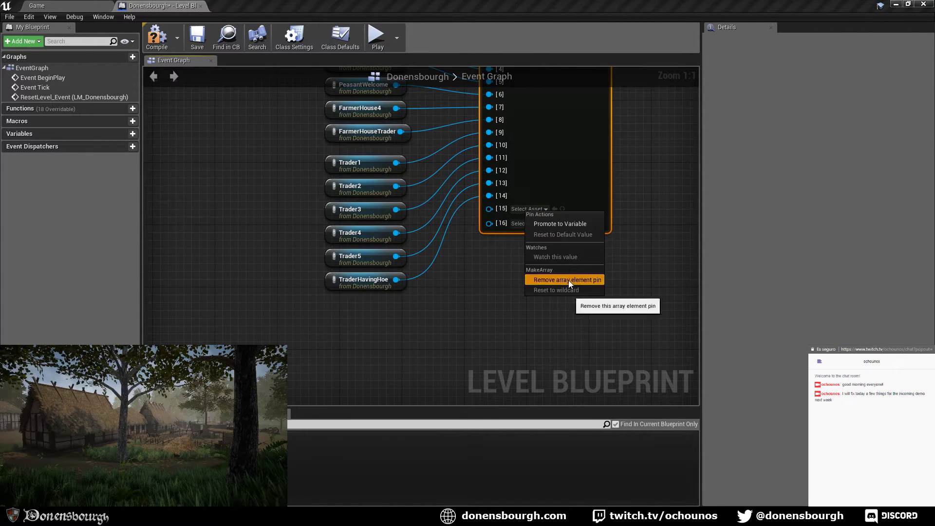
{"action": "left_click", "coordinate": [569, 279]}
{"action": "right_click", "coordinate": [517, 214]}
{"action": "left_click", "coordinate": [559, 283]}
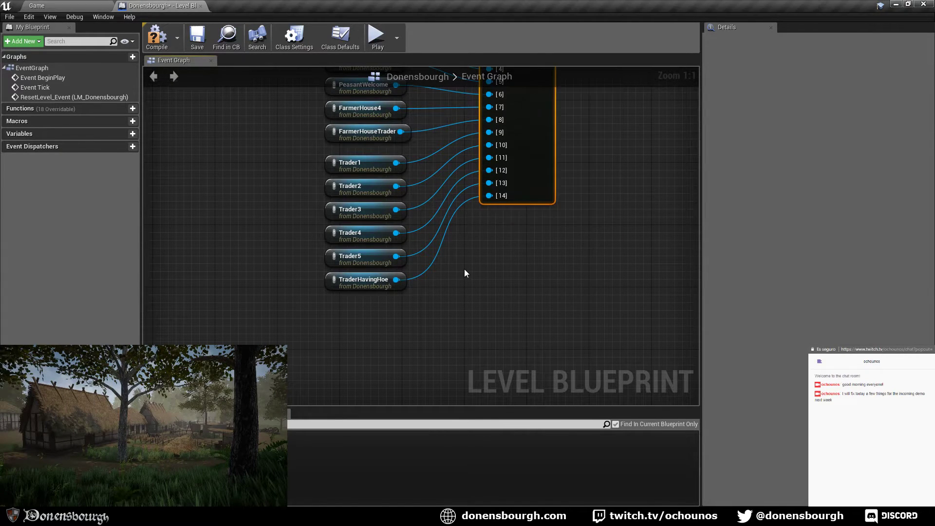
- Save the Donensbourgh level blueprint and return to the main level editor
{"action": "scroll", "coordinate": [438, 263], "scroll_direction": "down", "scroll_amount": 4}
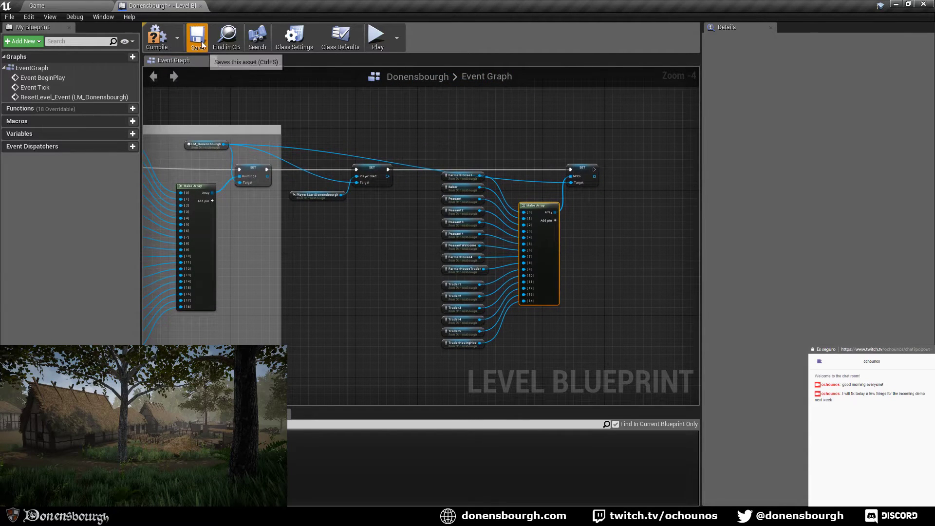
{"action": "left_click", "coordinate": [197, 39]}
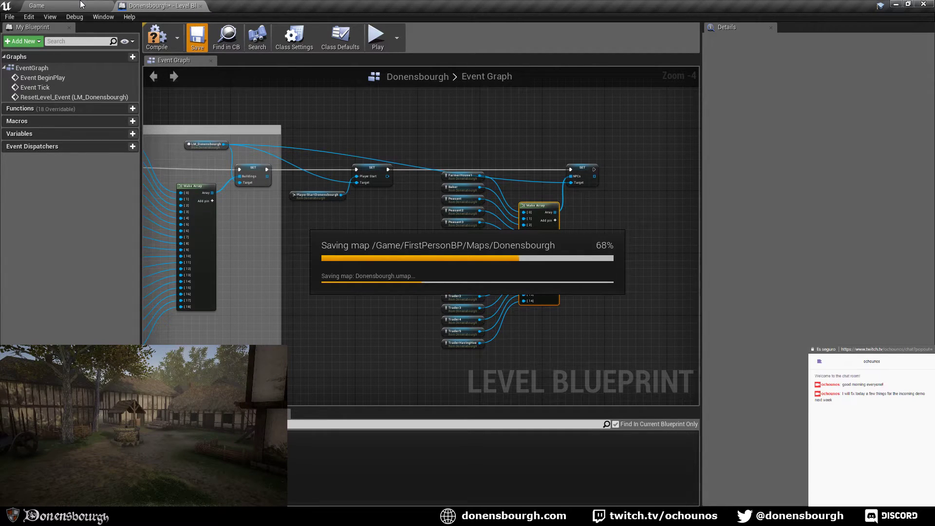
{"action": "left_click", "coordinate": [81, 5]}
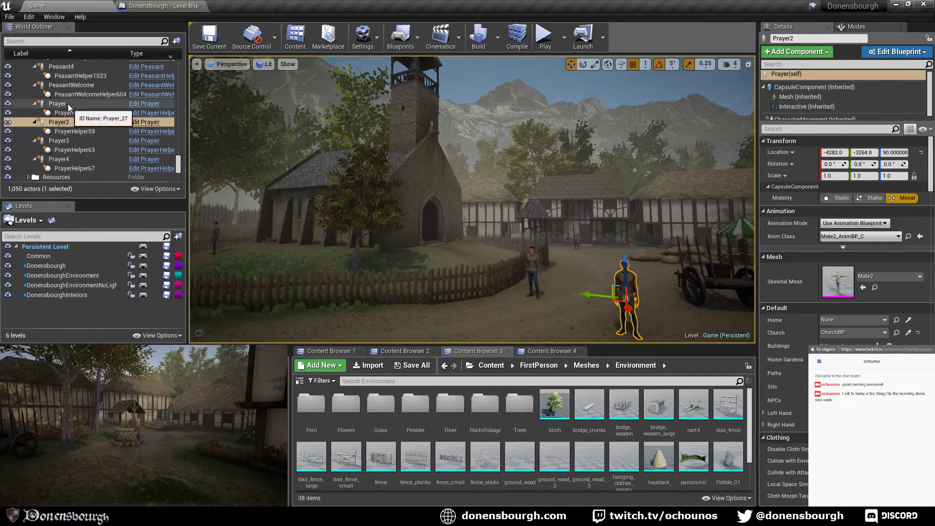
- Delete the Prayer, Prayer2, Prayer3 and Prayer4 villagers together from the Donensbourgh level
{"action": "left_click", "coordinate": [85, 104]}
{"action": "left_click", "coordinate": [67, 123], "text": "ctrl"}
{"action": "left_click", "coordinate": [66, 141], "text": "ctrl"}
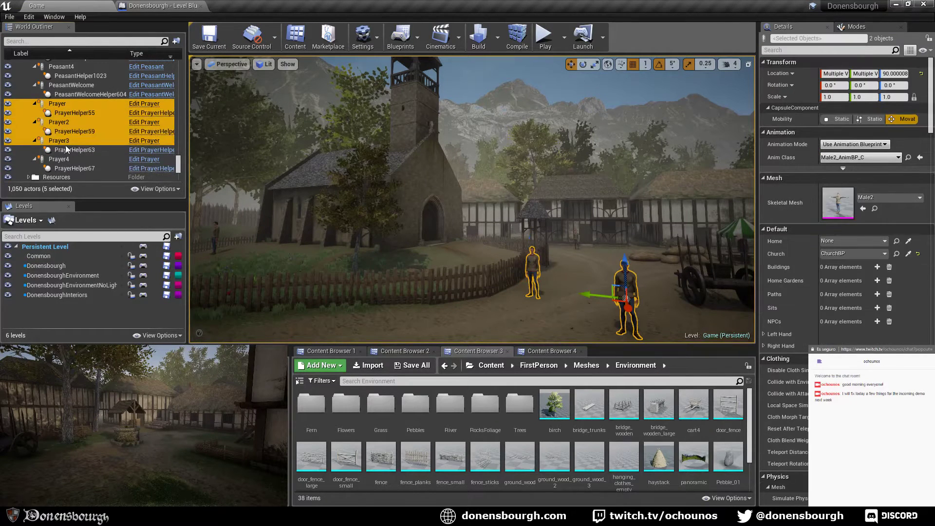
{"action": "left_click", "coordinate": [65, 160], "text": "ctrl"}
{"action": "right_click_drag", "start_coordinate": [421, 259], "coordinate": [456, 287]}
{"action": "key", "text": "Delete"}
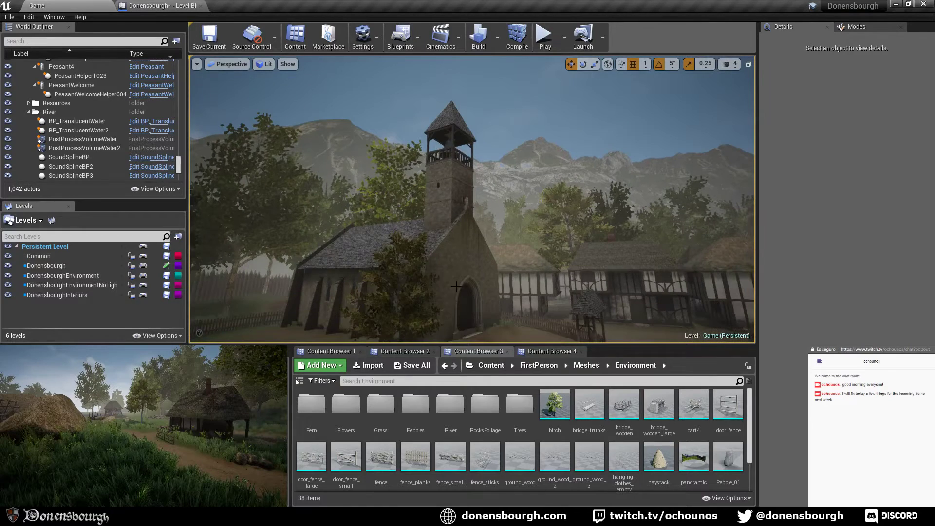
- Open the ChurchBP blueprint of the church building for editing
{"action": "left_click", "coordinate": [457, 286]}
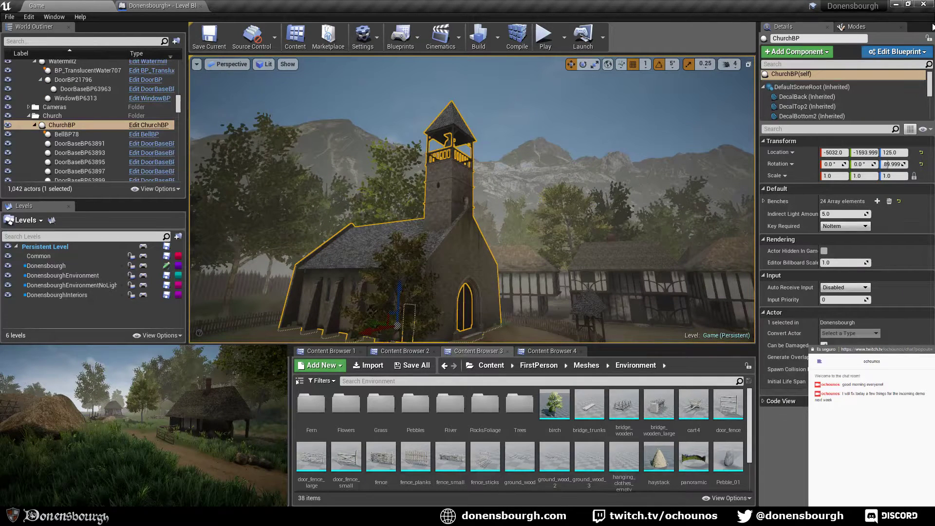
{"action": "left_click", "coordinate": [916, 54]}
{"action": "left_click", "coordinate": [818, 73]}
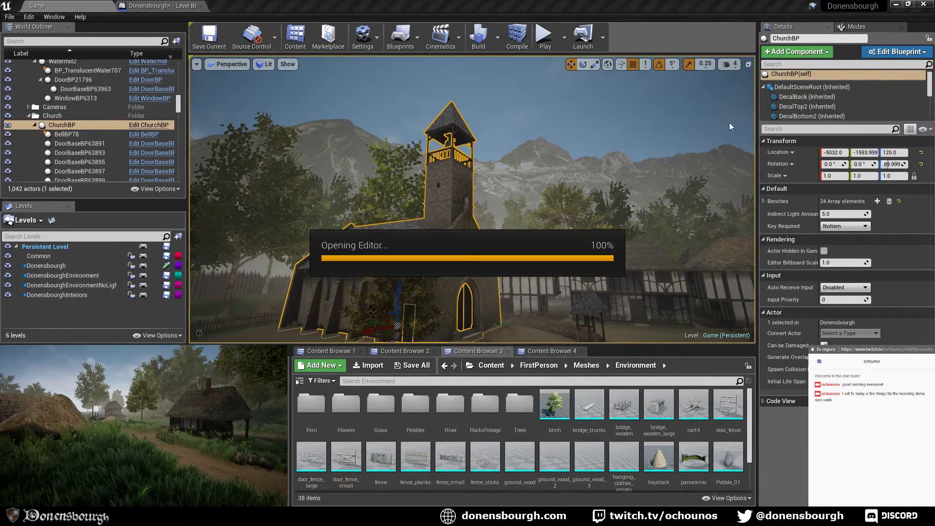
{"action": "scroll", "coordinate": [265, 261], "scroll_direction": "down", "scroll_amount": 5}
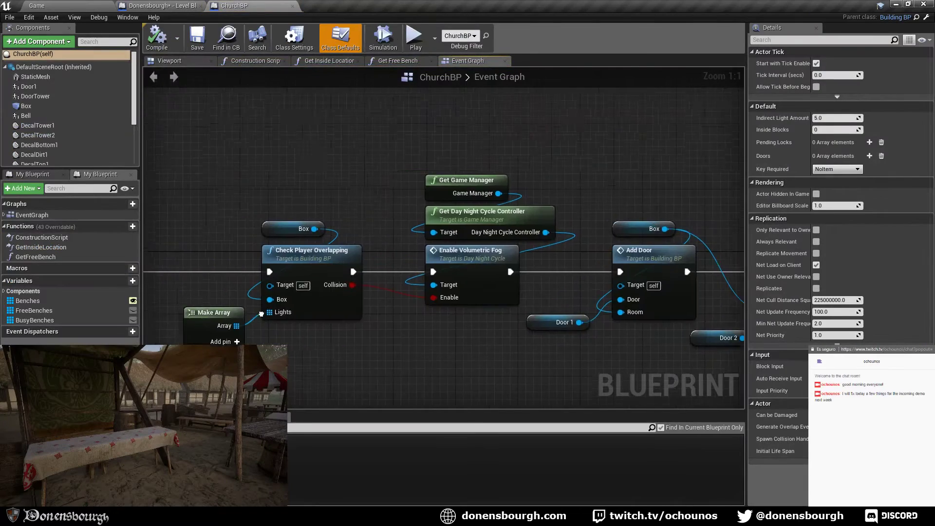
- Disconnect the execution wire between the Free Benches SET node and the front-door Sequence node in ChurchBP's Event Graph
{"action": "scroll", "coordinate": [436, 292], "scroll_direction": "up", "scroll_amount": 5}
{"action": "right_click_drag", "start_coordinate": [470, 278], "coordinate": [437, 312]}
{"action": "right_click_drag", "start_coordinate": [463, 253], "coordinate": [336, 281]}
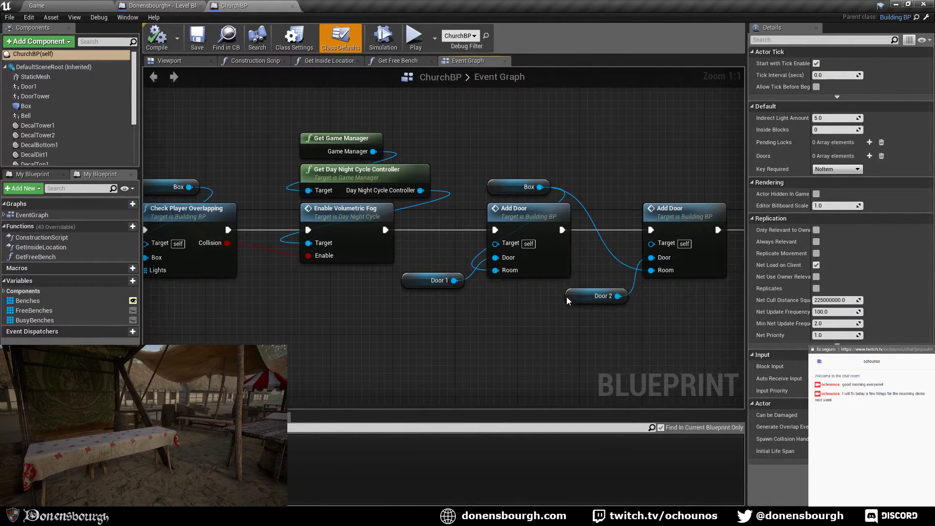
{"action": "right_click_drag", "start_coordinate": [568, 301], "coordinate": [402, 299]}
{"action": "right_click_drag", "start_coordinate": [573, 317], "coordinate": [411, 312]}
{"action": "right_click_drag", "start_coordinate": [557, 303], "coordinate": [438, 302]}
{"action": "right_click_drag", "start_coordinate": [527, 262], "coordinate": [324, 270]}
{"action": "mouse_move", "coordinate": [711, 213]}
{"action": "right_mouse_down"}
{"action": "mouse_move", "coordinate": [548, 213]}
{"action": "mouse_move", "coordinate": [458, 260]}
{"action": "mouse_move", "coordinate": [390, 251]}
{"action": "mouse_move", "coordinate": [597, 238]}
{"action": "right_mouse_up"}
{"action": "right_click_drag", "start_coordinate": [316, 254], "coordinate": [364, 255]}
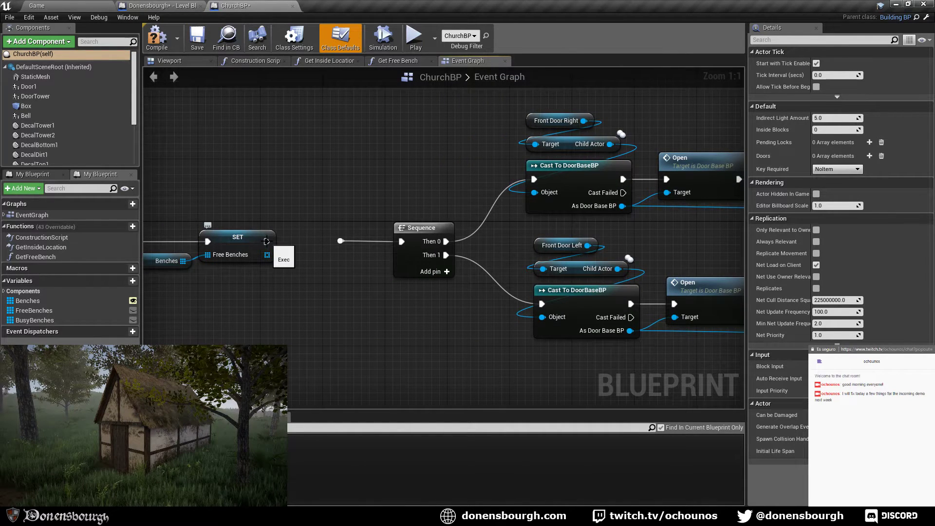
- Move the front-door Sequence node group farther from the Free Benches SET node and save ChurchBP
{"action": "right_click_drag", "start_coordinate": [464, 312], "coordinate": [401, 282]}
{"action": "scroll", "coordinate": [401, 282], "scroll_direction": "down", "scroll_amount": 4}
{"action": "mouse_move", "coordinate": [499, 290]}
{"action": "right_mouse_down"}
{"action": "mouse_move", "coordinate": [368, 272]}
{"action": "mouse_move", "coordinate": [374, 286]}
{"action": "mouse_move", "coordinate": [351, 283]}
{"action": "mouse_move", "coordinate": [551, 266]}
{"action": "right_mouse_up"}
{"action": "right_click_drag", "start_coordinate": [285, 302], "coordinate": [385, 341]}
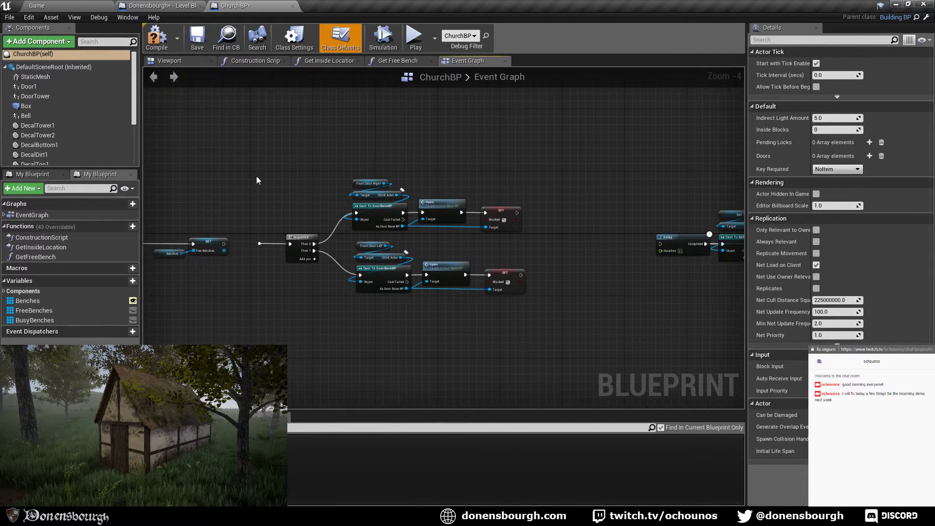
{"action": "left_click_drag", "start_coordinate": [257, 180], "coordinate": [516, 358]}
{"action": "left_click_drag", "start_coordinate": [499, 212], "coordinate": [546, 212]}
{"action": "left_click", "coordinate": [339, 298]}
{"action": "right_click_drag", "start_coordinate": [339, 298], "coordinate": [426, 324]}
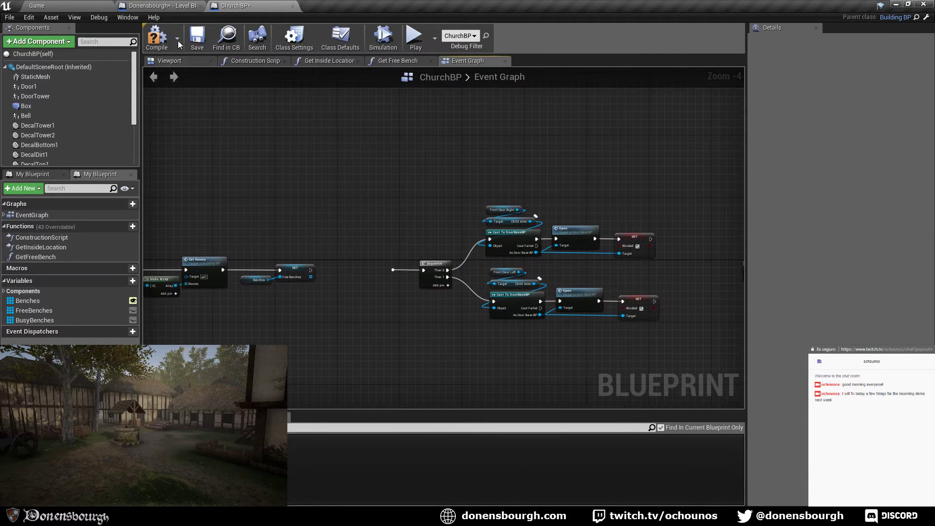
{"action": "left_click", "coordinate": [191, 49]}
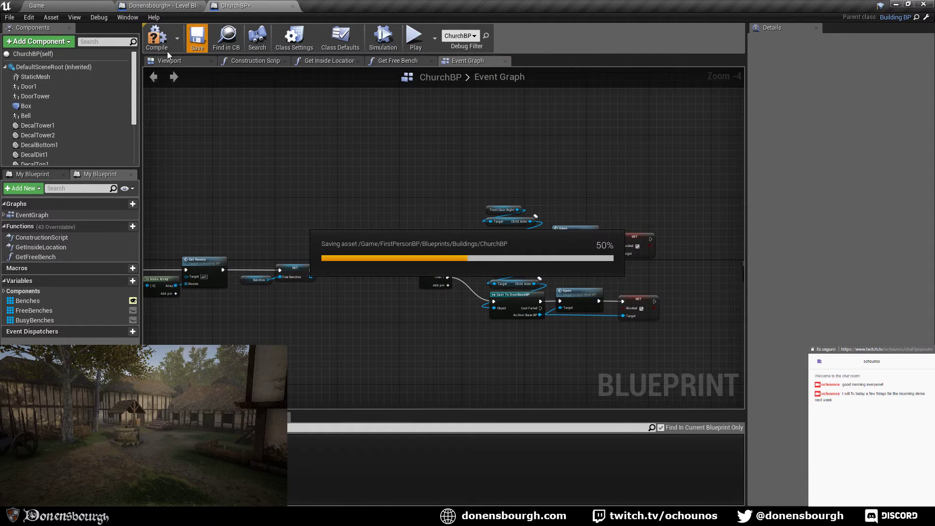
- Check the building references, including ChurchBP, that feed the Make Array node in the Donensbourgh level blueprint
{"action": "left_click", "coordinate": [163, 5]}
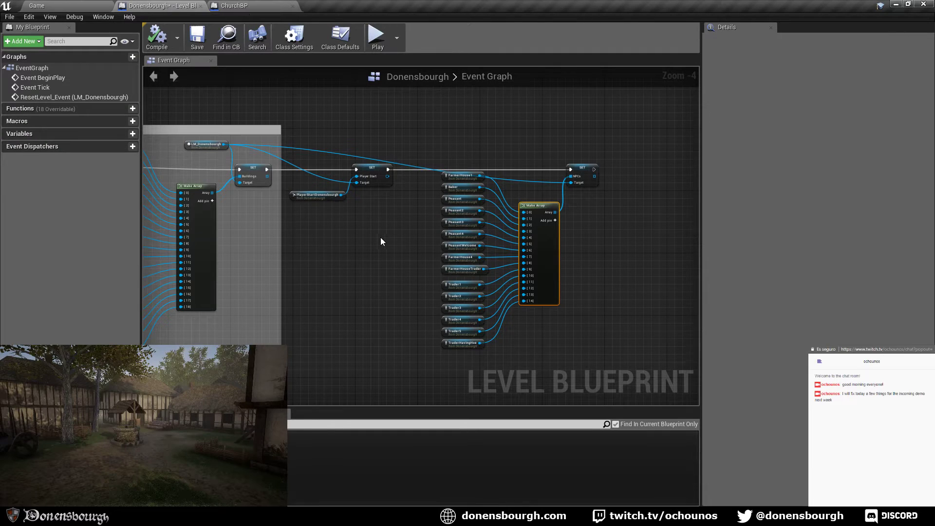
{"action": "scroll", "coordinate": [381, 237], "scroll_direction": "up", "scroll_amount": 3}
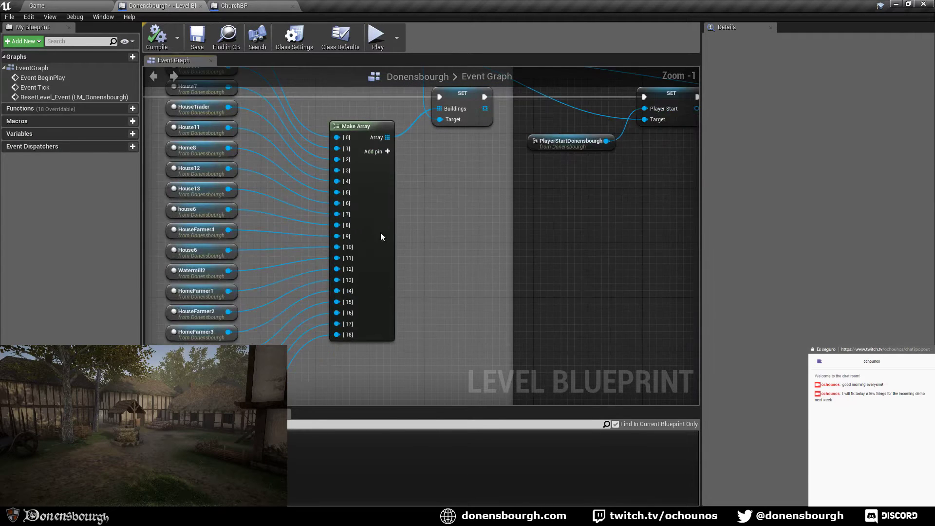
{"action": "right_click_drag", "start_coordinate": [379, 232], "coordinate": [423, 287]}
{"action": "right_click_drag", "start_coordinate": [444, 401], "coordinate": [448, 259]}
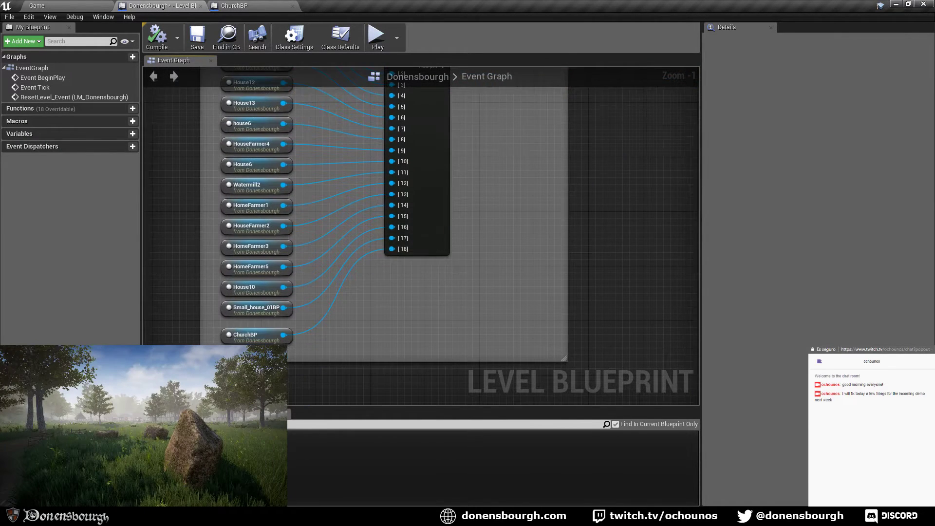
{"action": "right_click_drag", "start_coordinate": [427, 199], "coordinate": [434, 246]}
- Add an extra element pin [19] to the buildings Make Array node and remove it again
{"action": "left_click", "coordinate": [440, 121]}
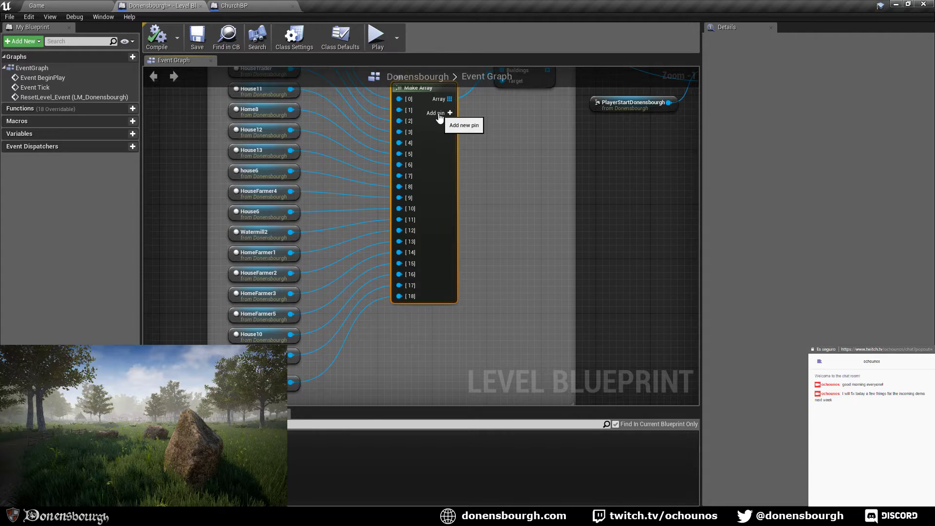
{"action": "left_click", "coordinate": [439, 115]}
{"action": "right_click_drag", "start_coordinate": [377, 303], "coordinate": [400, 336]}
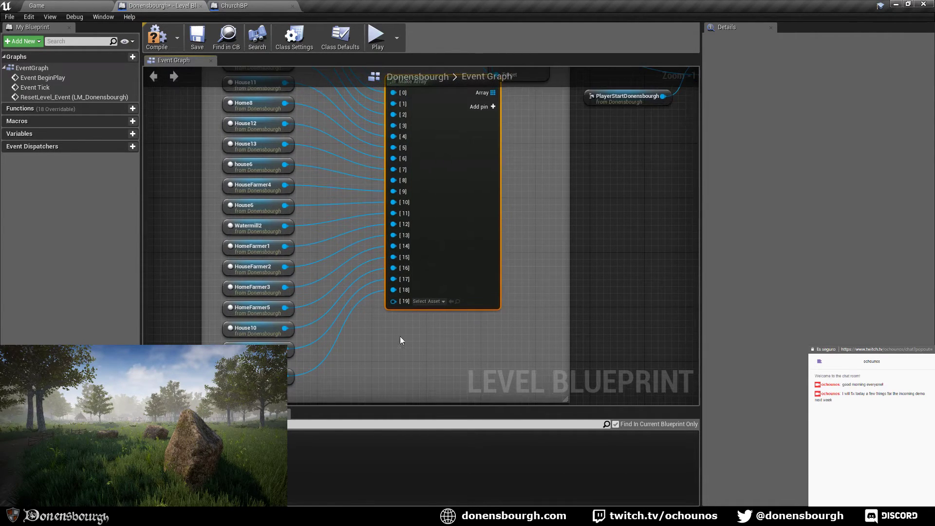
{"action": "right_click", "coordinate": [442, 302]}
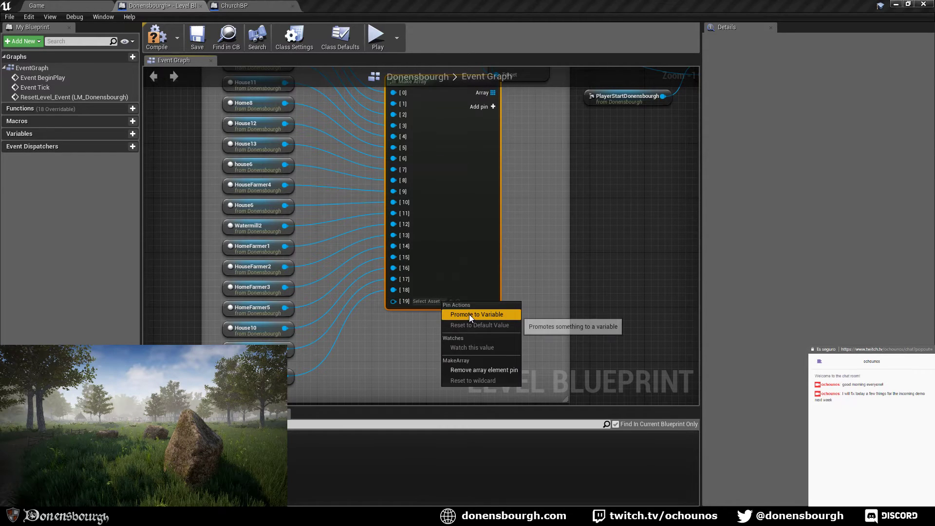
{"action": "left_click", "coordinate": [503, 371]}
- Save the Donensbourgh level blueprint and go back to the ChurchBP blueprint
{"action": "left_click", "coordinate": [195, 48]}
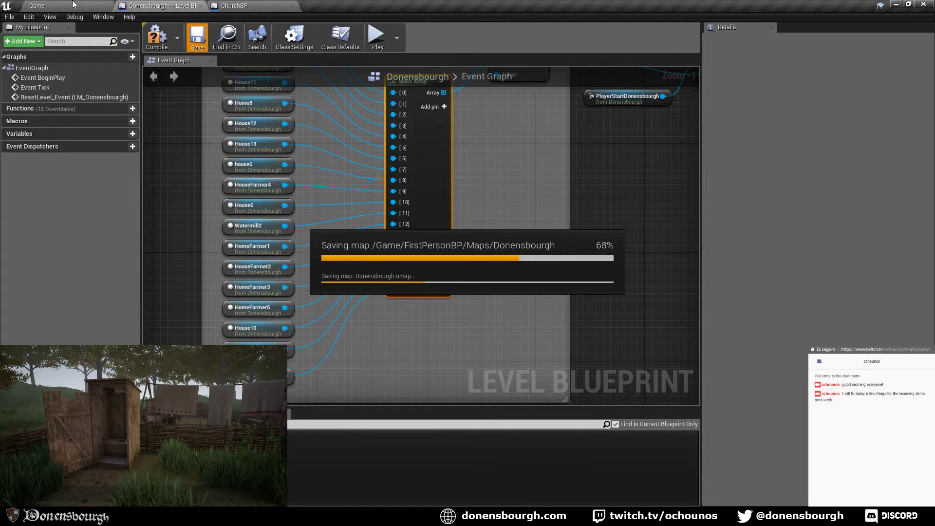
{"action": "left_click", "coordinate": [73, 4]}
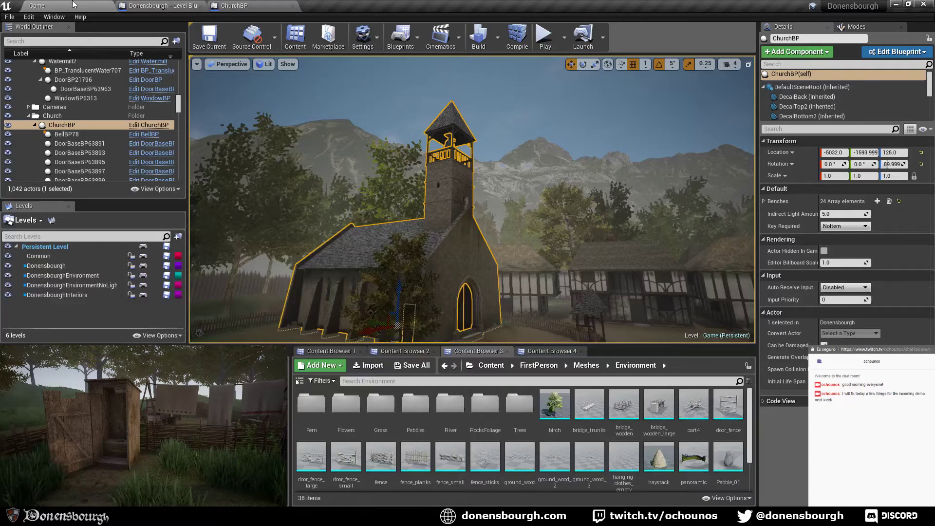
{"action": "left_click", "coordinate": [239, 5]}
- Move the Set Rooms and Free Benches SET nodes with their input nodes to widen the gap after the second Add Door node
{"action": "right_click_drag", "start_coordinate": [261, 201], "coordinate": [528, 148]}
{"action": "right_click_drag", "start_coordinate": [335, 288], "coordinate": [344, 295]}
{"action": "scroll", "coordinate": [314, 280], "scroll_direction": "up", "scroll_amount": 4}
{"action": "right_click_drag", "start_coordinate": [274, 274], "coordinate": [399, 338]}
{"action": "right_click_drag", "start_coordinate": [296, 316], "coordinate": [329, 343]}
{"action": "right_click_drag", "start_coordinate": [366, 301], "coordinate": [339, 326]}
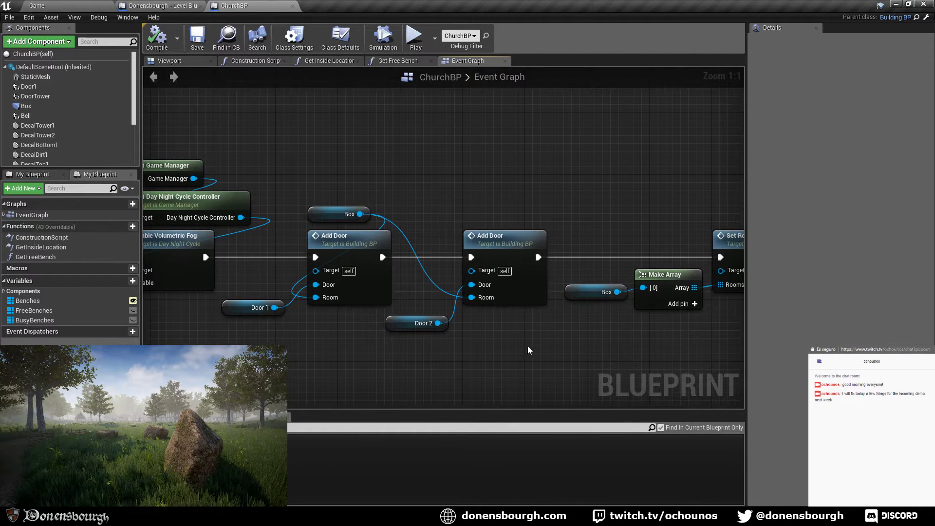
{"action": "right_click_drag", "start_coordinate": [549, 355], "coordinate": [352, 339]}
{"action": "right_click_drag", "start_coordinate": [511, 338], "coordinate": [395, 317]}
{"action": "left_click_drag", "start_coordinate": [311, 142], "coordinate": [671, 351]}
{"action": "right_click_drag", "start_coordinate": [471, 320], "coordinate": [473, 374]}
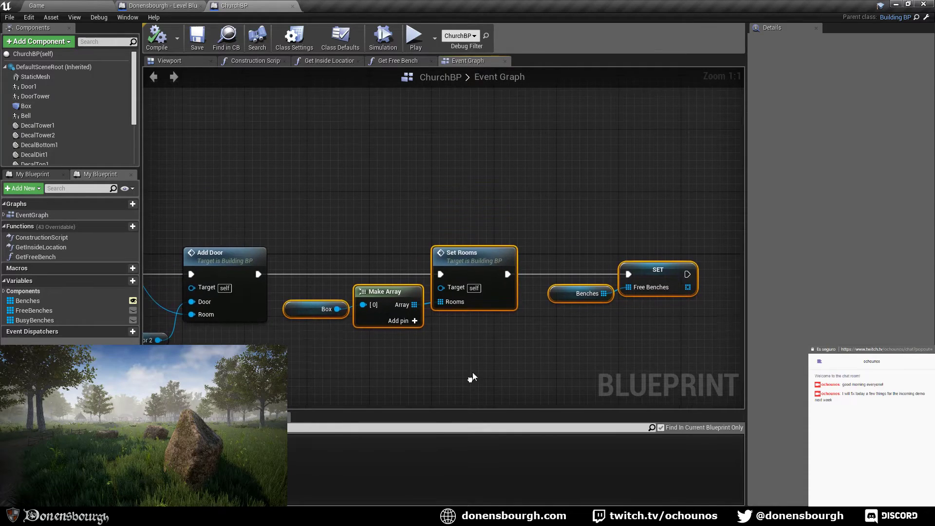
{"action": "left_click_drag", "start_coordinate": [475, 256], "coordinate": [616, 256]}
{"action": "right_click_drag", "start_coordinate": [390, 319], "coordinate": [425, 313]}
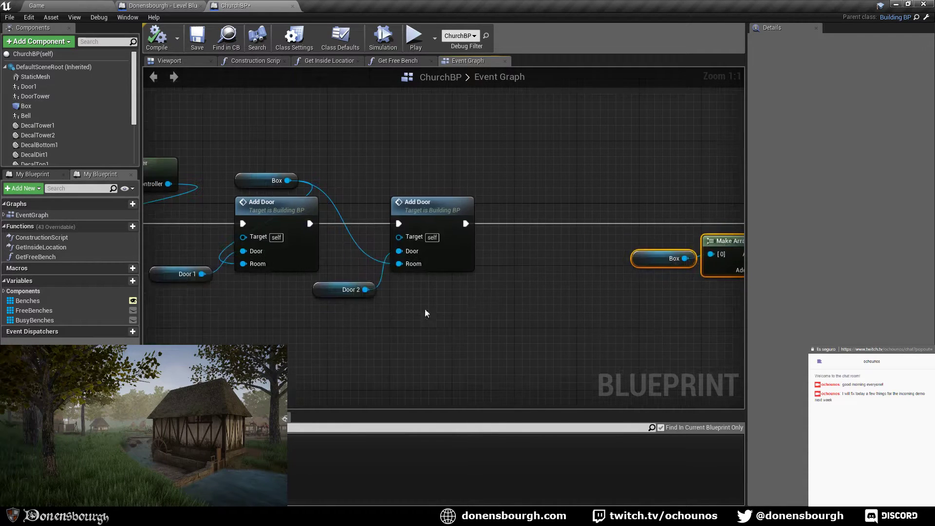
{"action": "right_click_drag", "start_coordinate": [272, 361], "coordinate": [390, 337]}
{"action": "scroll", "coordinate": [384, 356], "scroll_direction": "down", "scroll_amount": 1}
{"action": "right_click_drag", "start_coordinate": [323, 316], "coordinate": [392, 358]}
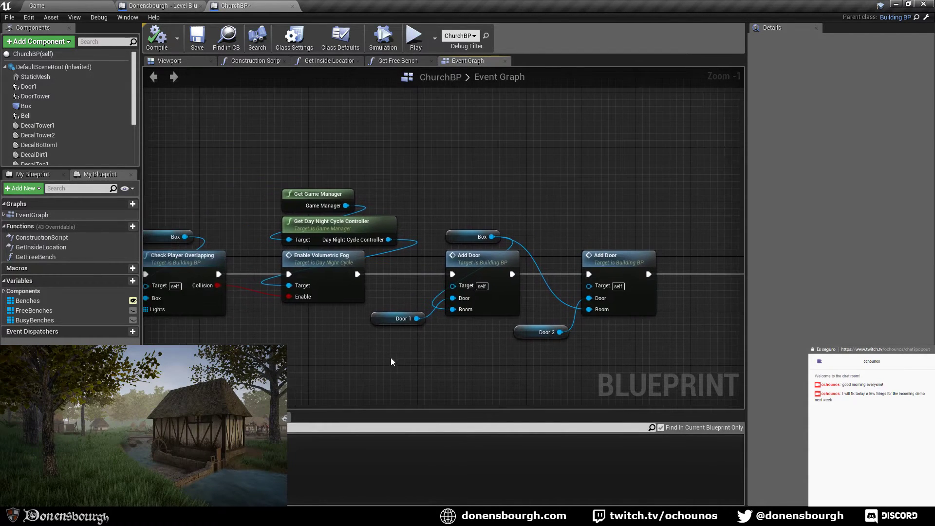
- Open the House2BP blueprint of the House11 building near the church in the level
{"action": "left_click", "coordinate": [48, 5]}
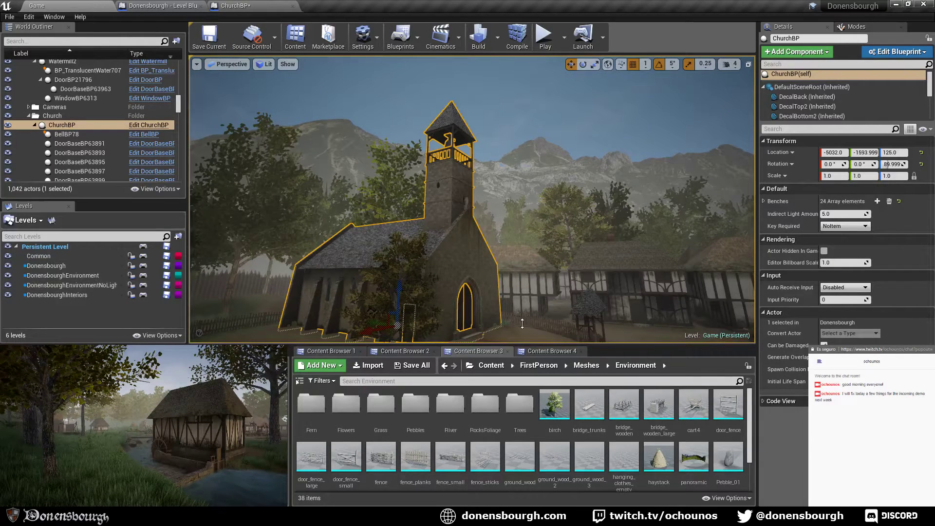
{"action": "right_click_drag", "start_coordinate": [450, 292], "coordinate": [465, 331]}
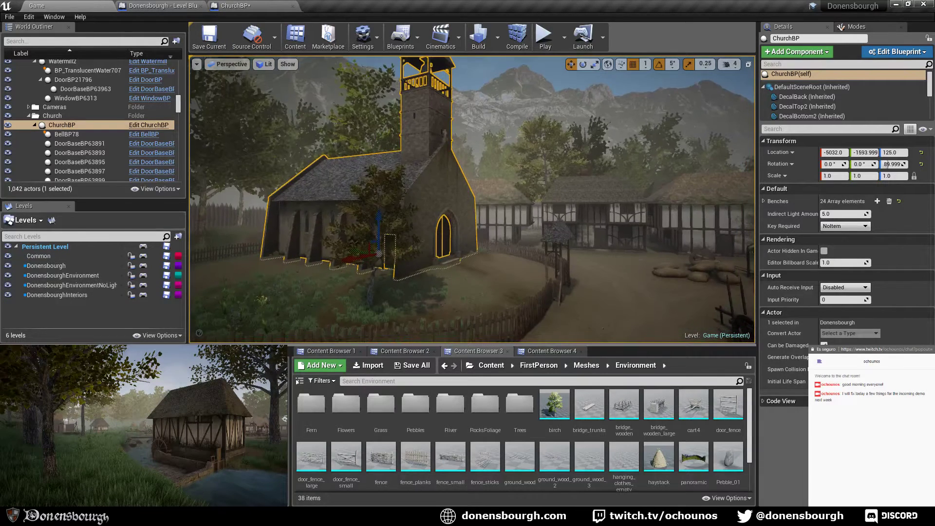
{"action": "left_click", "coordinate": [598, 228]}
{"action": "left_click", "coordinate": [909, 52]}
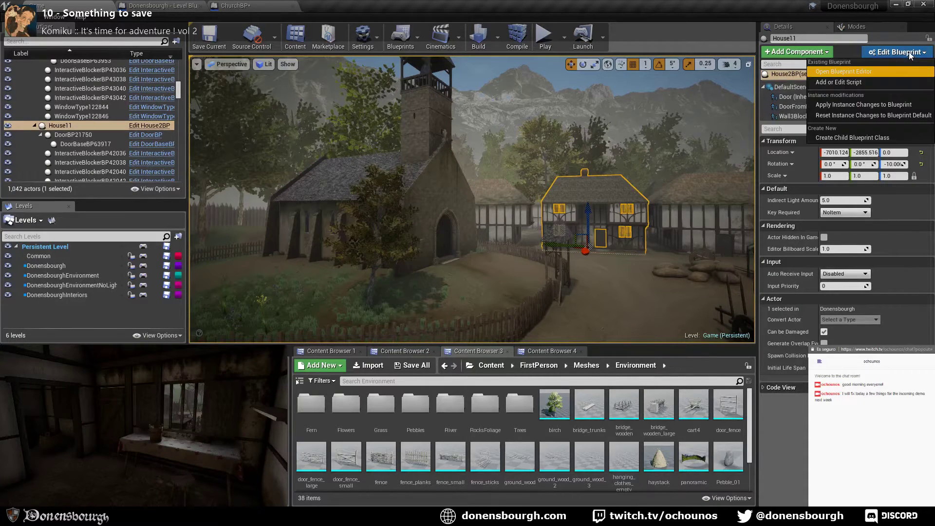
{"action": "left_click", "coordinate": [889, 73]}
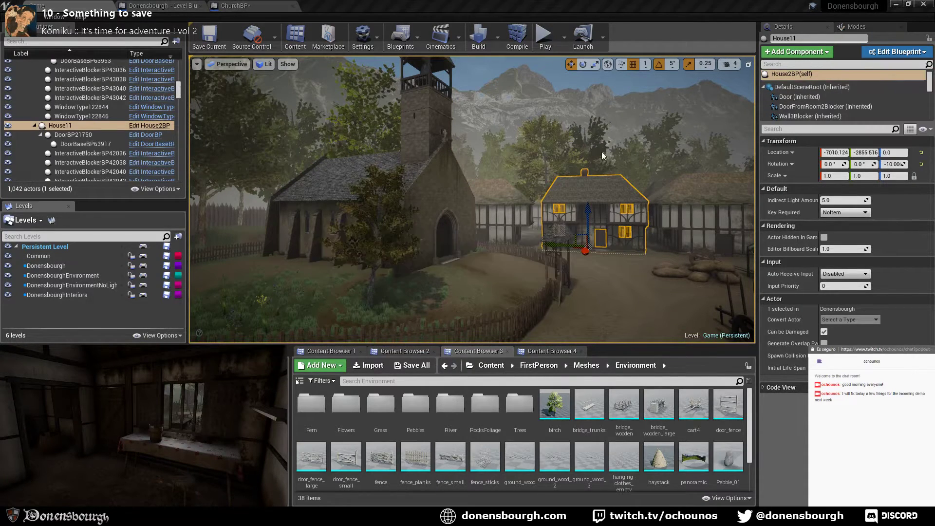
- Examine how the Check Player Overlapping, Add Door and Set Rooms nodes are chained in House2BP's Event Graph
{"action": "scroll", "coordinate": [440, 287], "scroll_direction": "up", "scroll_amount": 4}
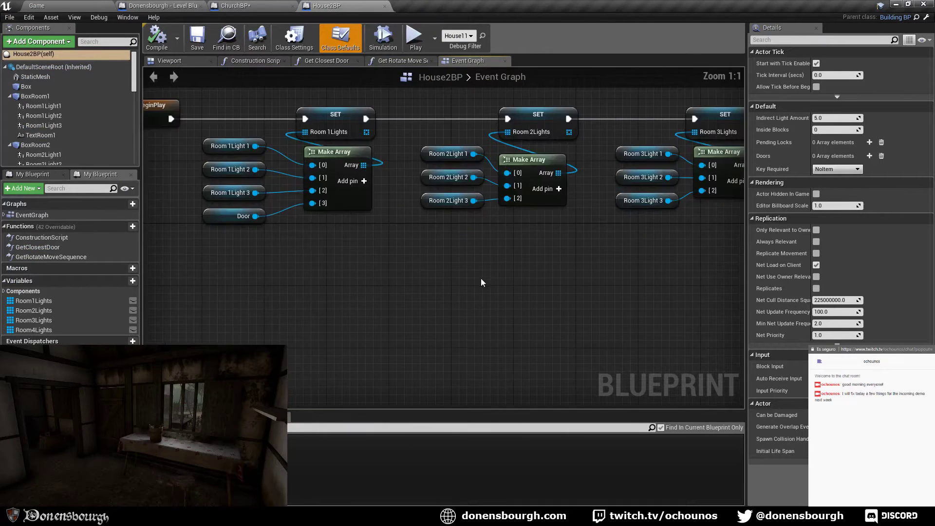
{"action": "right_click_drag", "start_coordinate": [456, 294], "coordinate": [252, 287]}
{"action": "mouse_move", "coordinate": [525, 329]}
{"action": "right_mouse_down"}
{"action": "mouse_move", "coordinate": [366, 308]}
{"action": "mouse_move", "coordinate": [419, 328]}
{"action": "mouse_move", "coordinate": [318, 341]}
{"action": "mouse_move", "coordinate": [542, 320]}
{"action": "mouse_move", "coordinate": [519, 325]}
{"action": "mouse_move", "coordinate": [556, 329]}
{"action": "mouse_move", "coordinate": [542, 332]}
{"action": "mouse_move", "coordinate": [525, 302]}
{"action": "mouse_move", "coordinate": [410, 329]}
{"action": "right_mouse_up"}
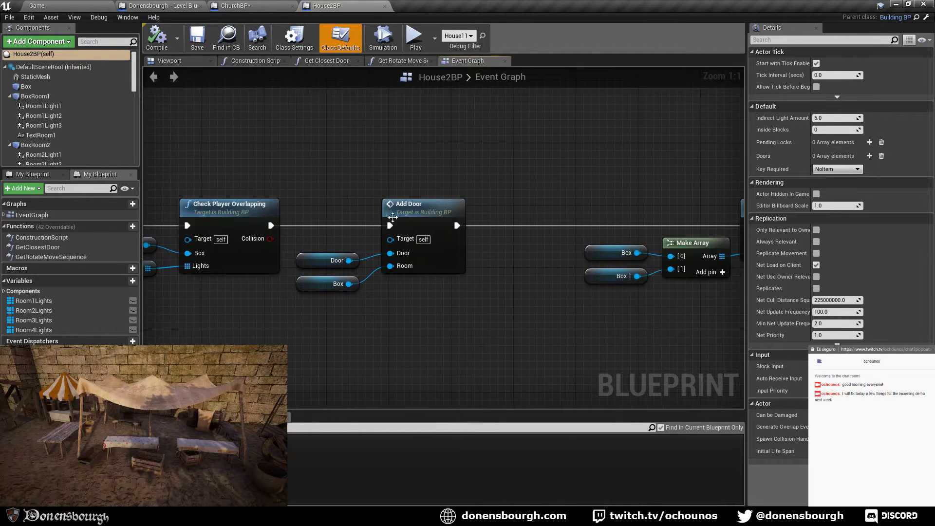
{"action": "right_click_drag", "start_coordinate": [491, 319], "coordinate": [395, 328]}
{"action": "mouse_move", "coordinate": [478, 343]}
{"action": "right_mouse_down"}
{"action": "mouse_move", "coordinate": [419, 341]}
{"action": "mouse_move", "coordinate": [478, 342]}
{"action": "right_mouse_up"}
{"action": "right_click_drag", "start_coordinate": [572, 337], "coordinate": [635, 315]}
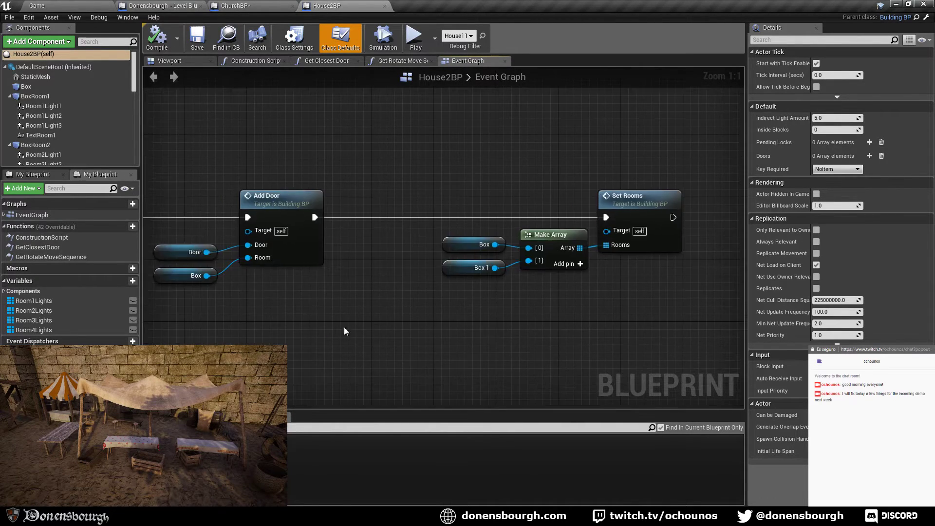
{"action": "right_click_drag", "start_coordinate": [321, 332], "coordinate": [477, 308]}
{"action": "scroll", "coordinate": [428, 311], "scroll_direction": "down", "scroll_amount": 1}
{"action": "right_click_drag", "start_coordinate": [383, 309], "coordinate": [467, 334]}
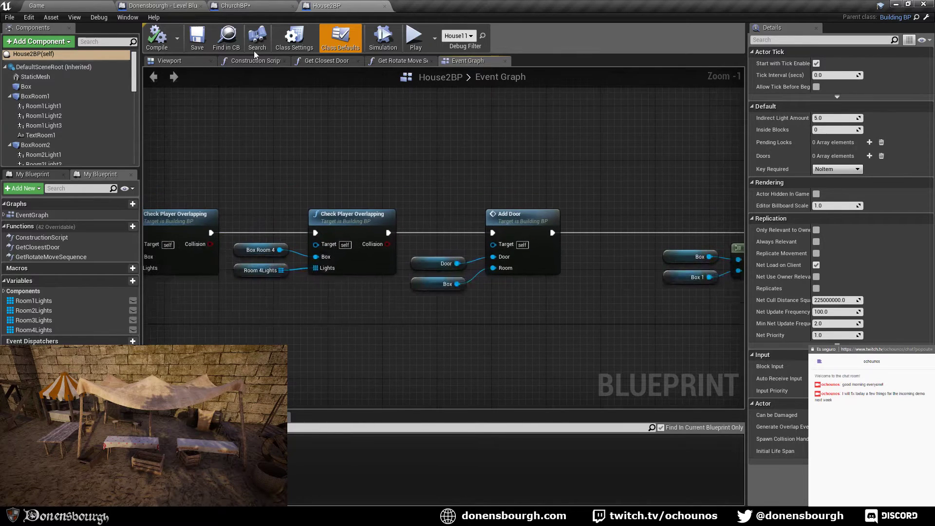
- Go back to the ChurchBP blueprint and review its Event Graph chain from the Add Door nodes to Set Rooms
{"action": "left_click", "coordinate": [259, 5]}
{"action": "right_click_drag", "start_coordinate": [300, 331], "coordinate": [326, 314]}
{"action": "right_click_drag", "start_coordinate": [484, 355], "coordinate": [390, 346]}
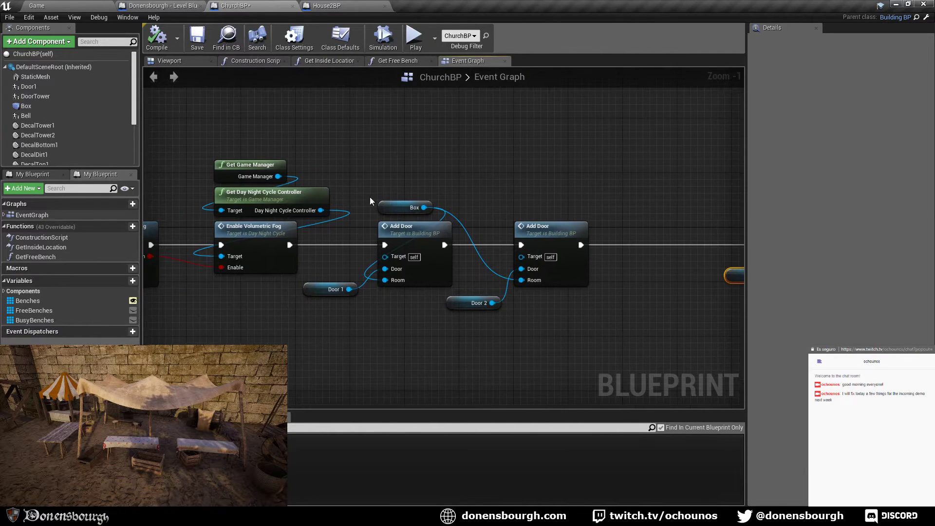
{"action": "right_click_drag", "start_coordinate": [428, 309], "coordinate": [374, 328]}
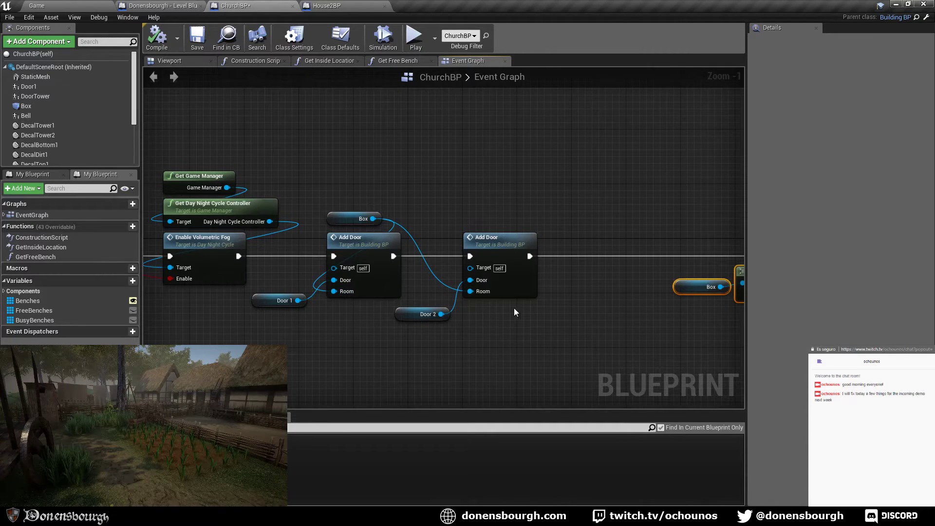
{"action": "right_click_drag", "start_coordinate": [515, 312], "coordinate": [380, 307]}
{"action": "right_click_drag", "start_coordinate": [458, 318], "coordinate": [303, 300]}
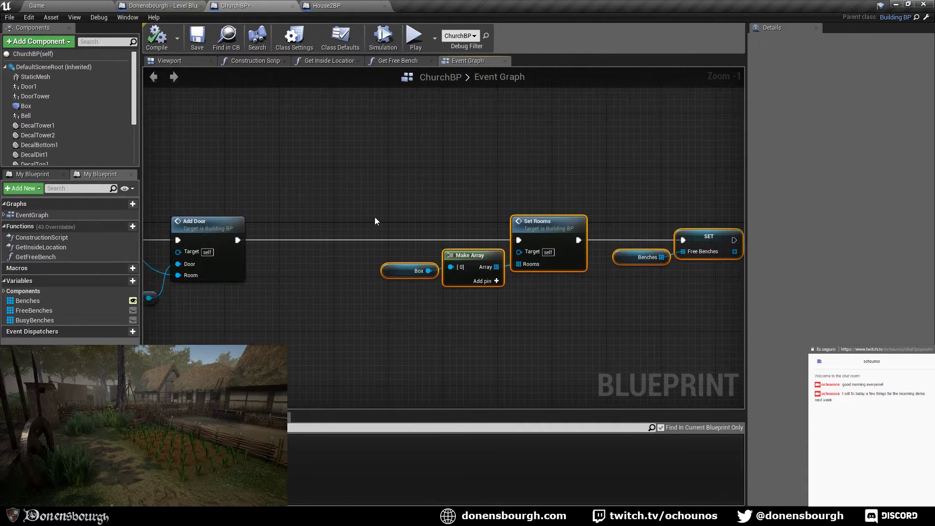
{"action": "right_click_drag", "start_coordinate": [477, 305], "coordinate": [450, 315]}
- Move the Sequence node and its Front Door Left and Right opening branches up, clear of the main node chain
{"action": "left_click_drag", "start_coordinate": [384, 160], "coordinate": [677, 339]}
{"action": "right_click_drag", "start_coordinate": [684, 337], "coordinate": [391, 300]}
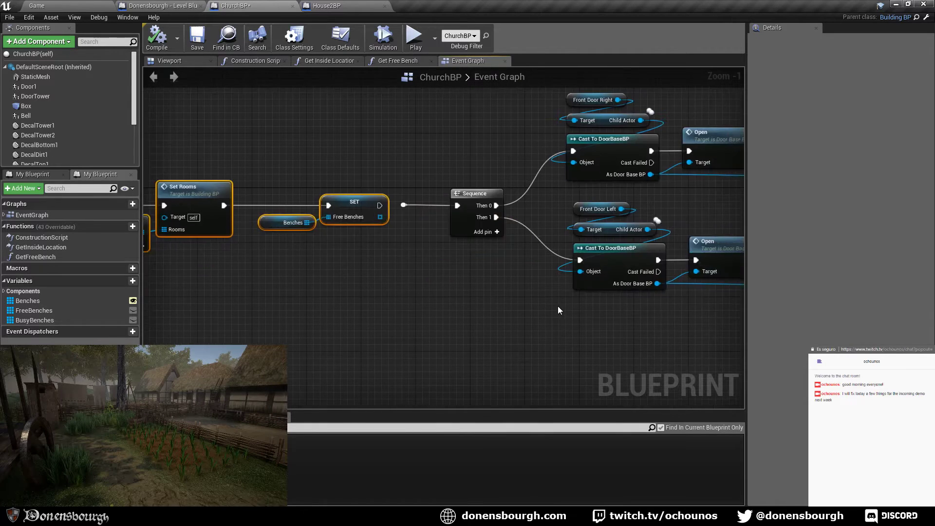
{"action": "scroll", "coordinate": [558, 306], "scroll_direction": "down", "scroll_amount": 2}
{"action": "right_click_drag", "start_coordinate": [557, 306], "coordinate": [445, 305]}
{"action": "scroll", "coordinate": [489, 308], "scroll_direction": "down", "scroll_amount": 2}
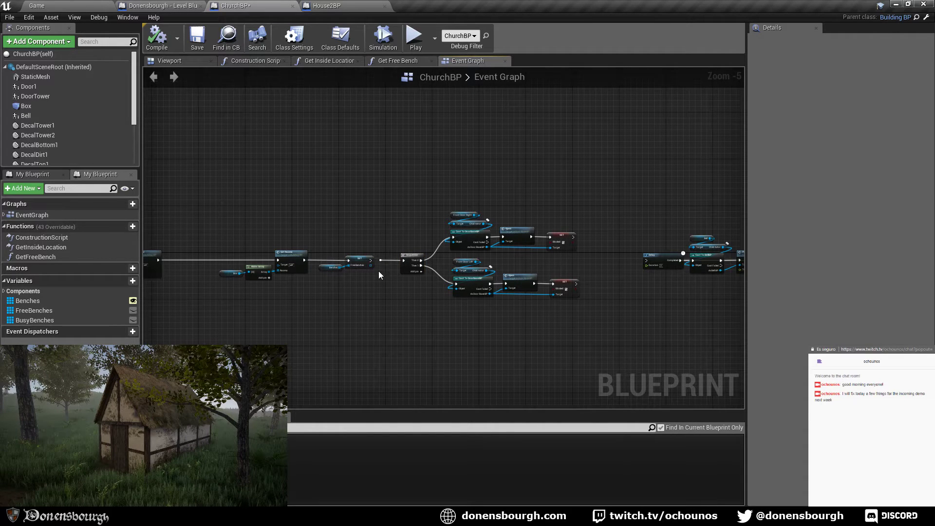
{"action": "left_click_drag", "start_coordinate": [379, 271], "coordinate": [635, 208]}
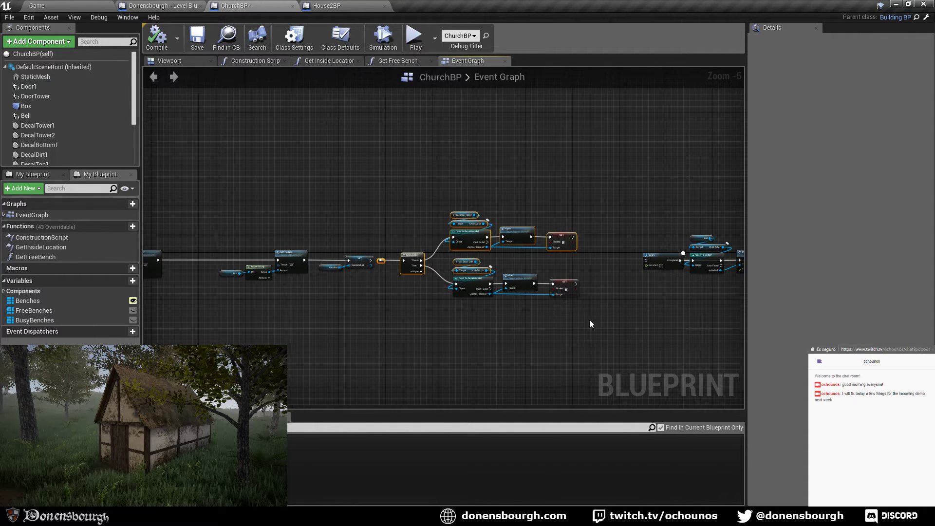
{"action": "left_click_drag", "start_coordinate": [589, 320], "coordinate": [378, 194]}
{"action": "left_click_drag", "start_coordinate": [535, 237], "coordinate": [699, 139]}
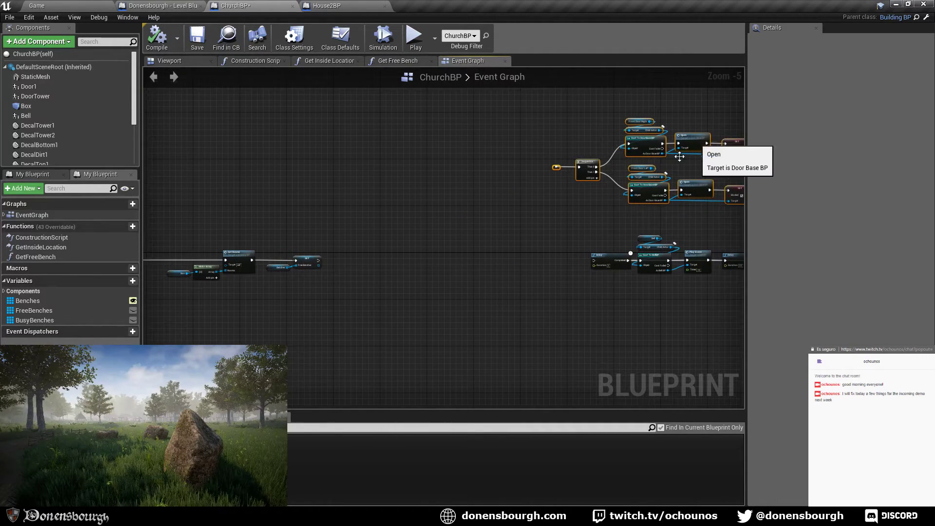
- Shift the Set Rooms and Free Benches SET nodes with their inputs further from the second Add Door node
{"action": "right_click_drag", "start_coordinate": [295, 295], "coordinate": [431, 323]}
{"action": "scroll", "coordinate": [369, 336], "scroll_direction": "up", "scroll_amount": 4}
{"action": "right_click_drag", "start_coordinate": [369, 332], "coordinate": [482, 341]}
{"action": "left_click_drag", "start_coordinate": [334, 168], "coordinate": [688, 283]}
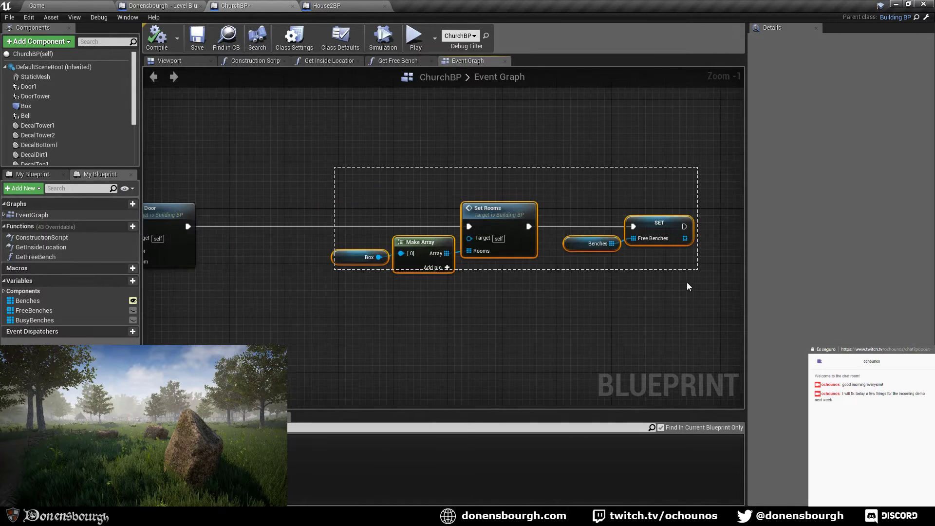
{"action": "left_click_drag", "start_coordinate": [512, 212], "coordinate": [640, 213]}
{"action": "right_click_drag", "start_coordinate": [250, 278], "coordinate": [447, 288]}
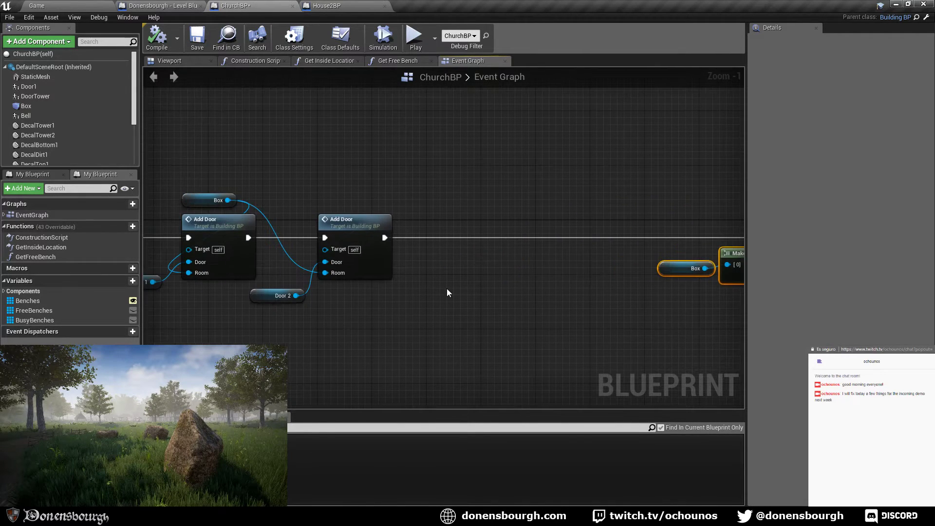
- Duplicate the second Add Door node and place the copy in the gap after it
{"action": "left_click", "coordinate": [369, 238]}
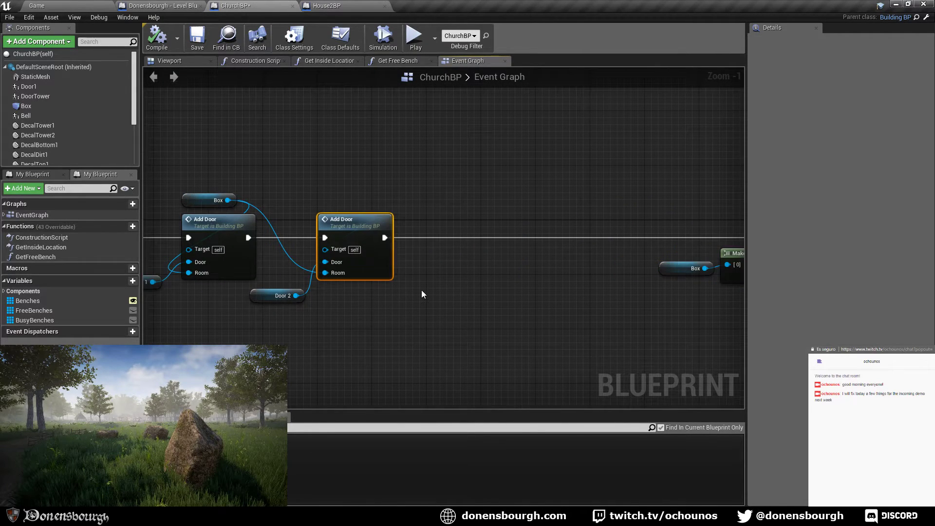
{"action": "key", "text": "ctrl+c"}
{"action": "key", "text": "ctrl+v"}
{"action": "left_click_drag", "start_coordinate": [451, 294], "coordinate": [499, 219]}
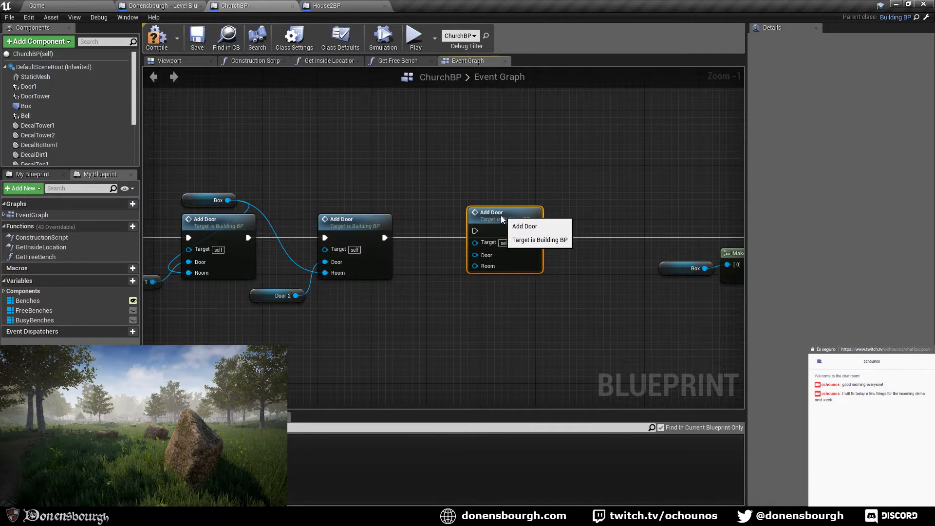
{"action": "left_click_drag", "start_coordinate": [227, 200], "coordinate": [406, 156]}
{"action": "type", "text": "add doors"}
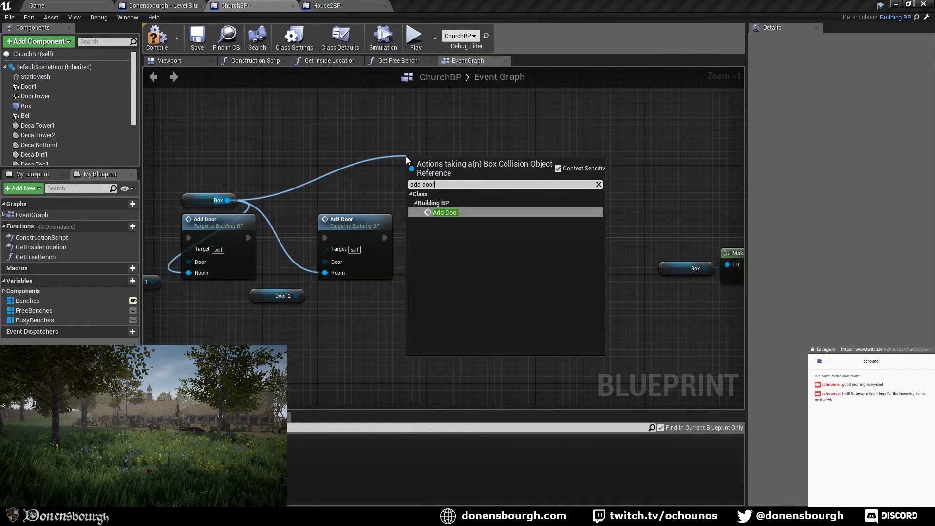
{"action": "key", "text": "BackSpace"}
{"action": "key", "text": "BackSpace"}
{"action": "key", "text": "BackSpace"}
{"action": "key", "text": "BackSpace"}
{"action": "key", "text": "BackSpace"}
{"action": "key", "text": "BackSpace"}
{"action": "key", "text": "BackSpace"}
{"action": "key", "text": "BackSpace"}
{"action": "key", "text": "BackSpace"}
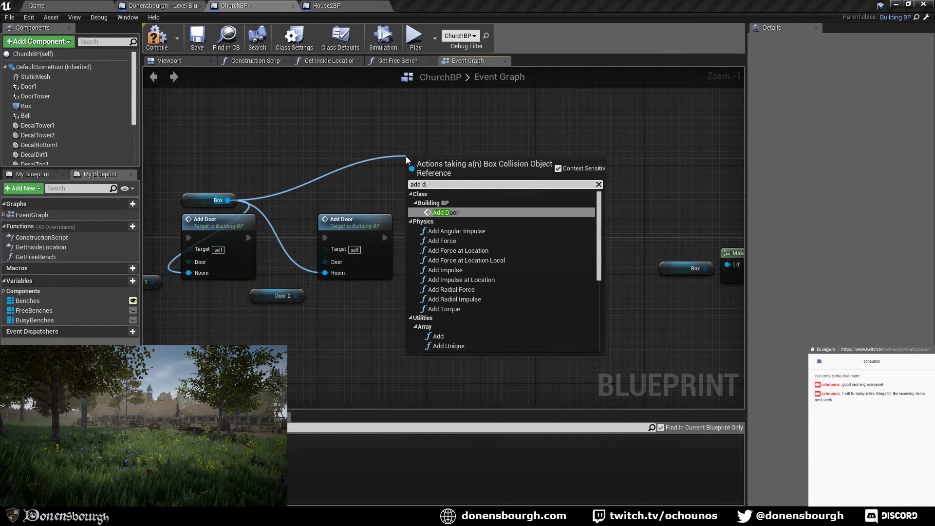
{"action": "left_click", "coordinate": [398, 114]}
- Connect the Box reference to the third Add Door's Room input and the FrontDoorLeft component to its Door input
{"action": "left_click_drag", "start_coordinate": [228, 200], "coordinate": [483, 274]}
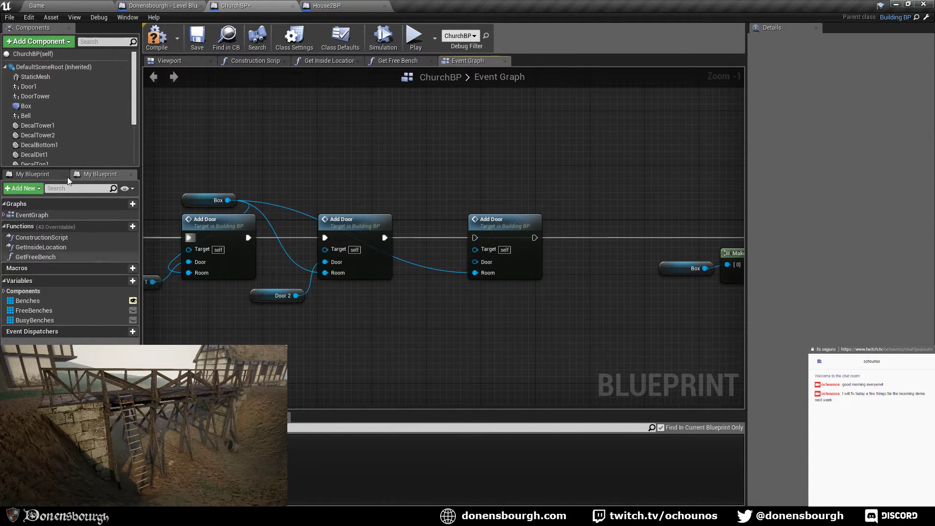
{"action": "scroll", "coordinate": [48, 119], "scroll_direction": "down", "scroll_amount": 3}
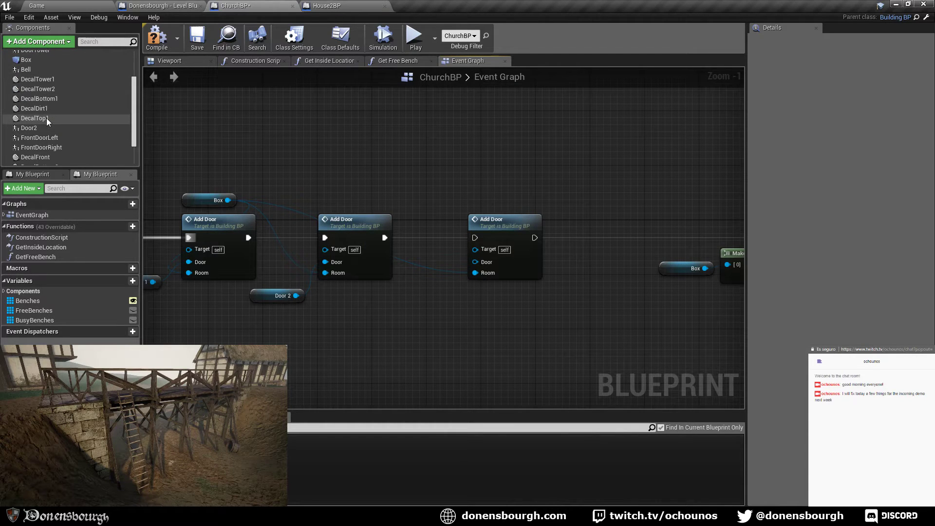
{"action": "scroll", "coordinate": [46, 118], "scroll_direction": "down", "scroll_amount": 2}
{"action": "left_click", "coordinate": [31, 110]}
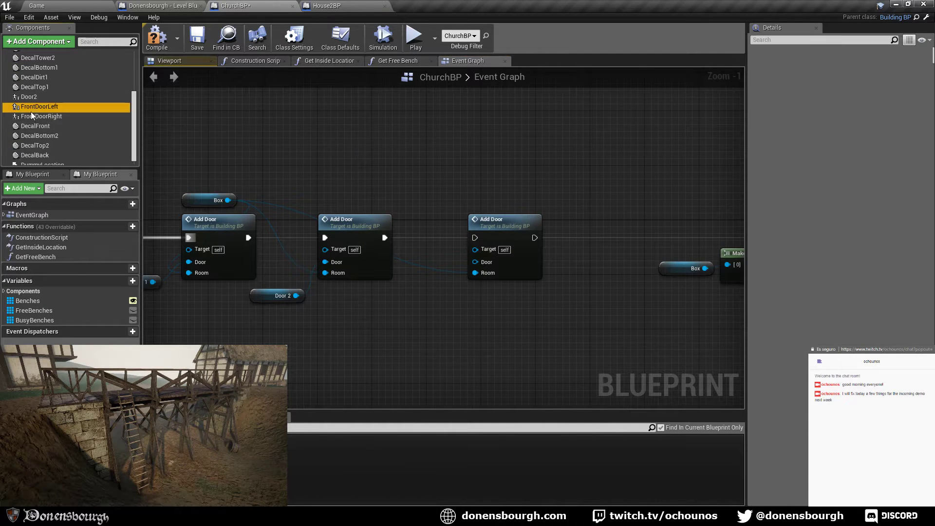
{"action": "left_click_drag", "start_coordinate": [32, 109], "coordinate": [477, 263]}
- Tidy the Door 2 and Front Door Left reference nodes so they sit level below their Add Door nodes
{"action": "left_click_drag", "start_coordinate": [449, 318], "coordinate": [398, 301]}
{"action": "left_click_drag", "start_coordinate": [274, 294], "coordinate": [234, 299]}
{"action": "right_click_drag", "start_coordinate": [429, 341], "coordinate": [381, 358]}
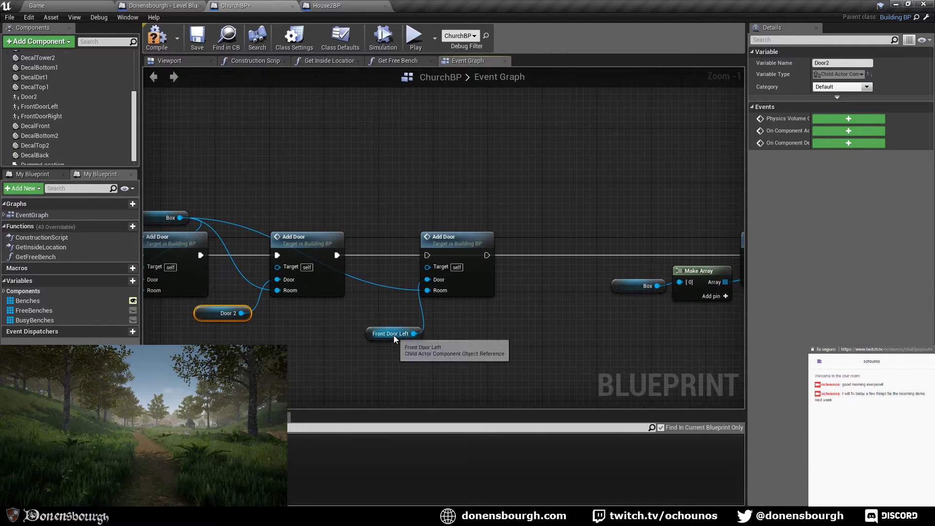
{"action": "left_click", "coordinate": [361, 343]}
{"action": "left_click_drag", "start_coordinate": [376, 335], "coordinate": [362, 321]}
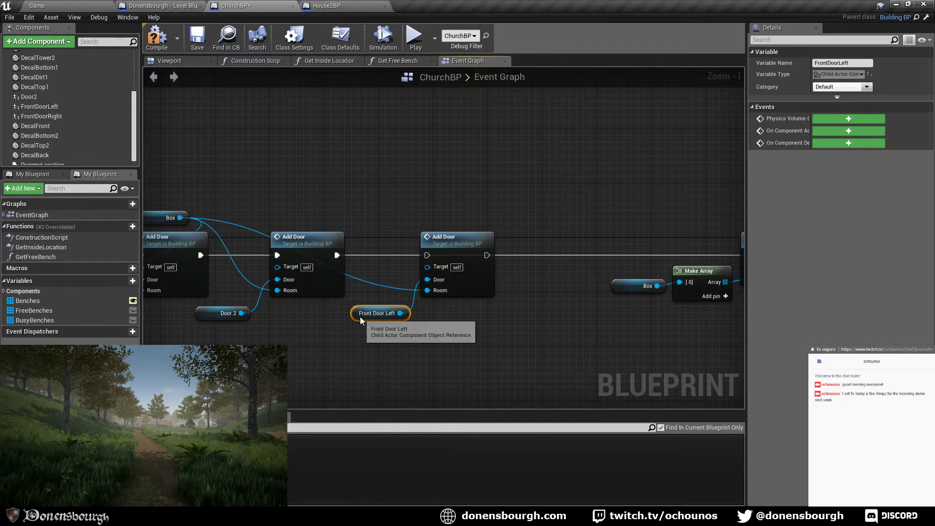
- Add a FrontDoorRight reference to the graph and connect the second Add Door's execution output to the third Add Door
{"action": "left_click_drag", "start_coordinate": [52, 117], "coordinate": [491, 314]}
{"action": "right_click_drag", "start_coordinate": [636, 332], "coordinate": [536, 349]}
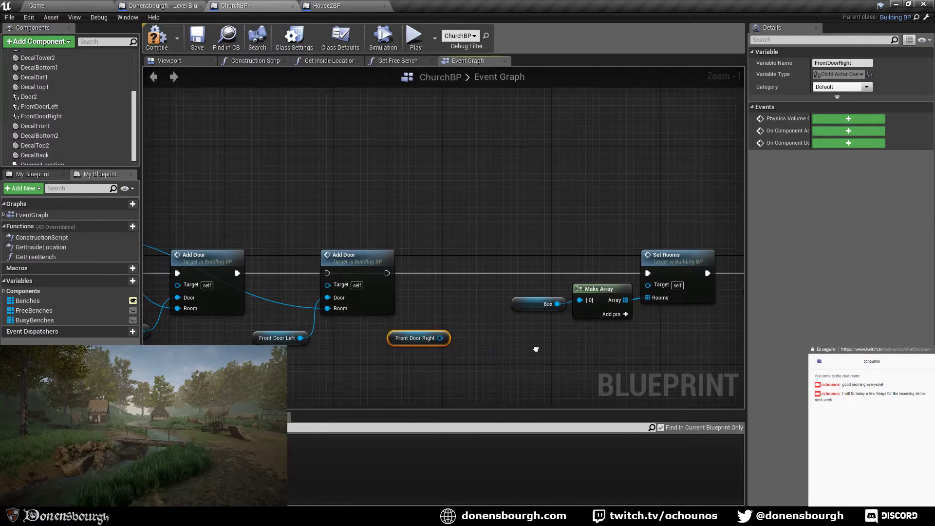
{"action": "left_click_drag", "start_coordinate": [235, 276], "coordinate": [328, 273]}
- Duplicate the third Add Door node and place the copy above the Front Door Right reference
{"action": "left_click", "coordinate": [380, 292]}
{"action": "key", "text": "ctrl+w"}
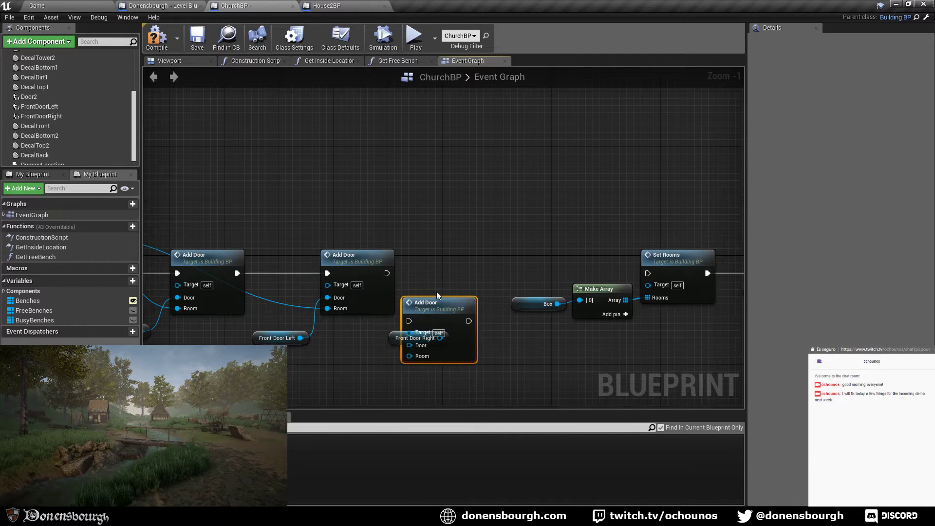
{"action": "left_click_drag", "start_coordinate": [453, 304], "coordinate": [480, 218]}
{"action": "right_click_drag", "start_coordinate": [560, 242], "coordinate": [476, 232]}
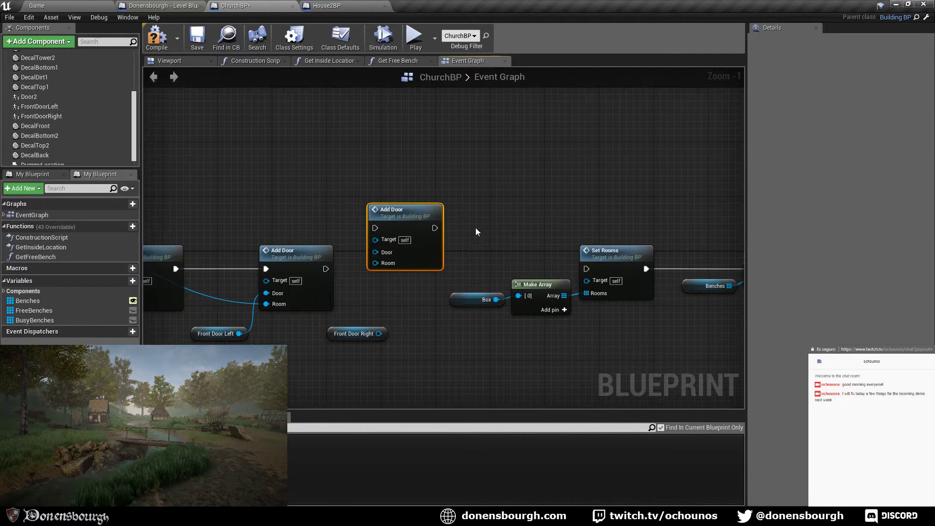
- Move the Set Rooms and Free Benches SET group further along and line up the fourth Add Door in the gap
{"action": "left_click_drag", "start_coordinate": [466, 216], "coordinate": [745, 358]}
{"action": "right_click_drag", "start_coordinate": [745, 358], "coordinate": [591, 377]}
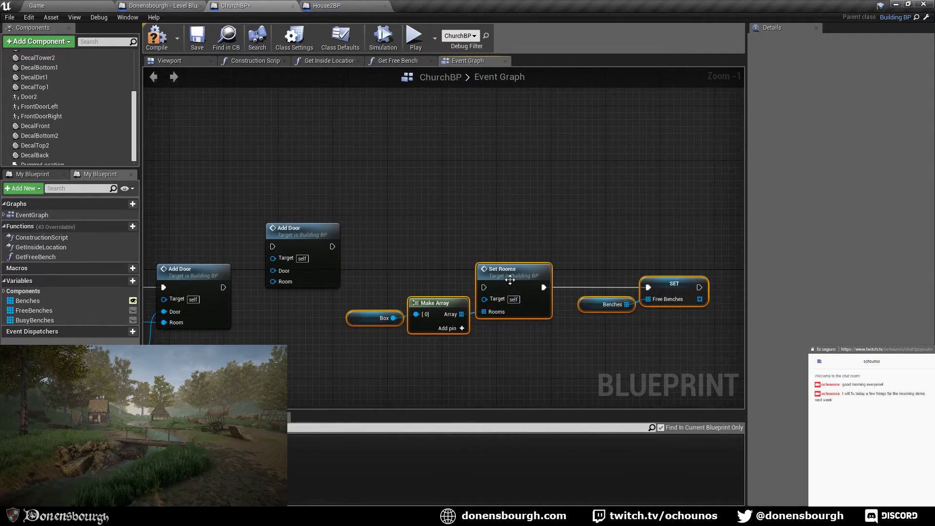
{"action": "left_click_drag", "start_coordinate": [567, 305], "coordinate": [629, 305]}
{"action": "left_click_drag", "start_coordinate": [288, 236], "coordinate": [330, 276]}
- Wire the fourth Add Door's execution between the third Add Door and Set Rooms, and connect Front Door Right to its Door input
{"action": "left_click_drag", "start_coordinate": [223, 287], "coordinate": [314, 287]}
{"action": "left_click_drag", "start_coordinate": [280, 352], "coordinate": [314, 313]}
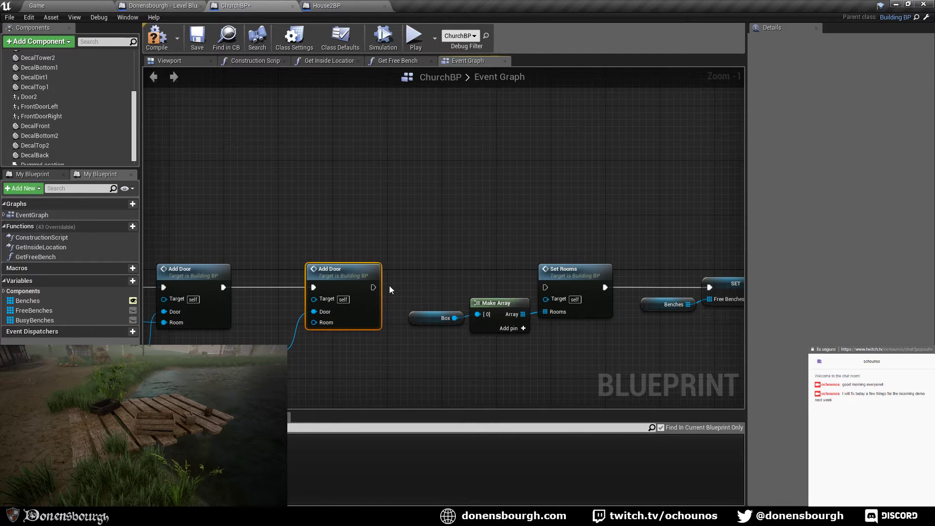
{"action": "left_click_drag", "start_coordinate": [372, 288], "coordinate": [546, 287]}
- Connect the Box reference to the fourth Add Door's Room input and save the ChurchBP blueprint
{"action": "right_click_drag", "start_coordinate": [197, 285], "coordinate": [276, 271]}
{"action": "left_click_drag", "start_coordinate": [253, 277], "coordinate": [569, 356]}
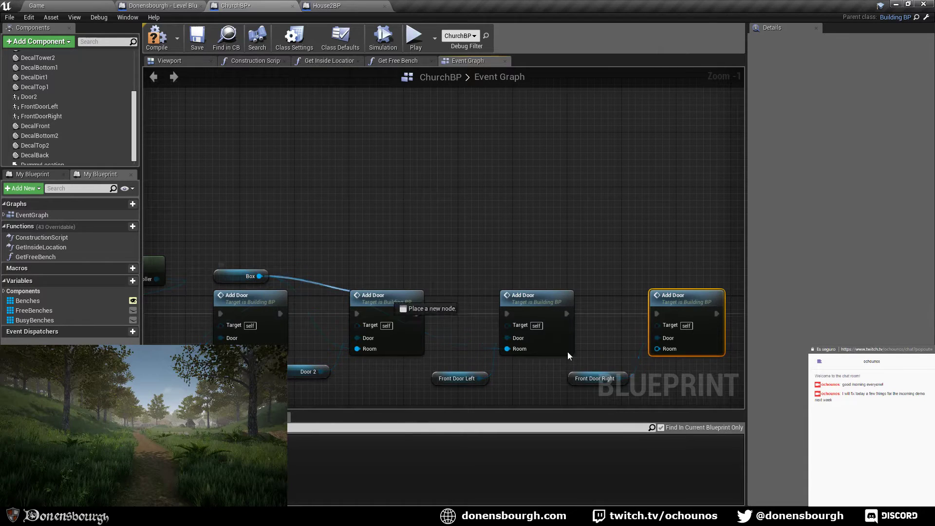
{"action": "left_click_drag", "start_coordinate": [659, 351], "coordinate": [659, 350]}
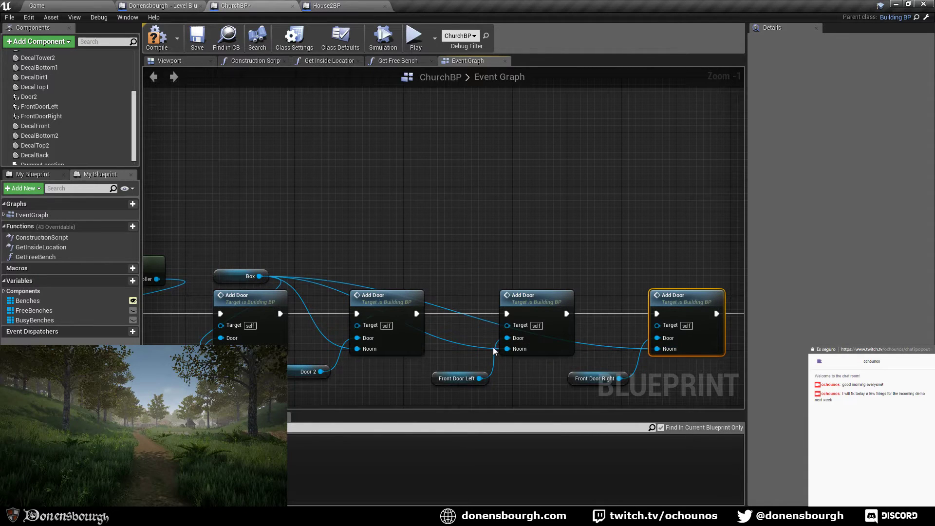
{"action": "left_click", "coordinate": [197, 41]}
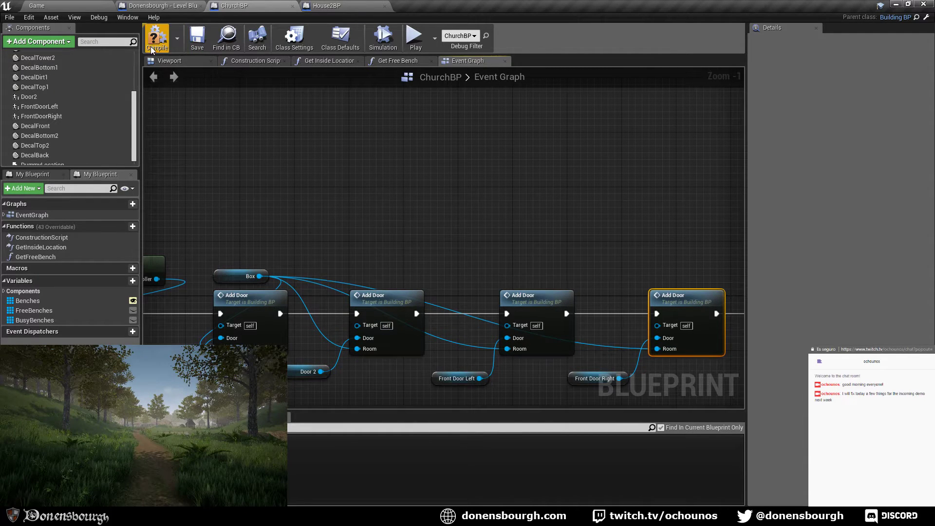
- Return to the Game level, deselect House11 and start a play session in front of the church
{"action": "left_click", "coordinate": [71, 5]}
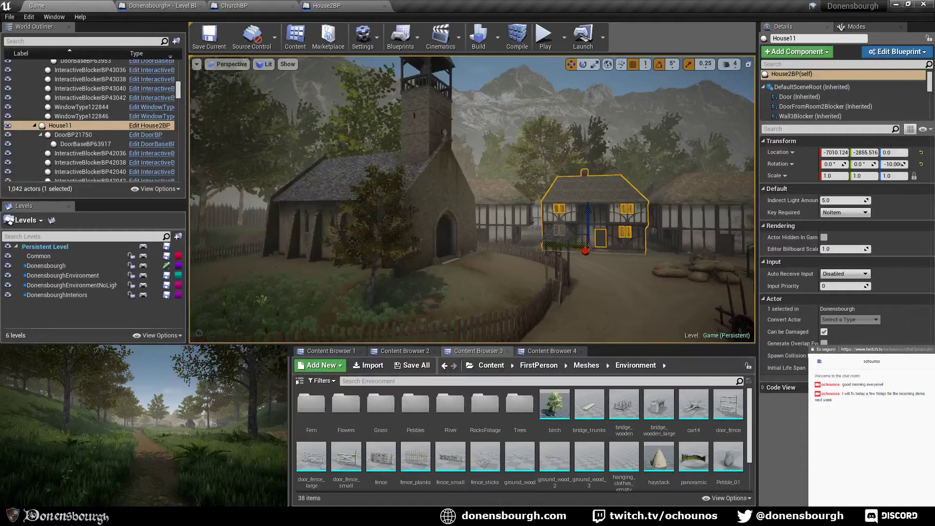
{"action": "right_click_drag", "start_coordinate": [473, 199], "coordinate": [476, 243]}
{"action": "key", "text": "Escape"}
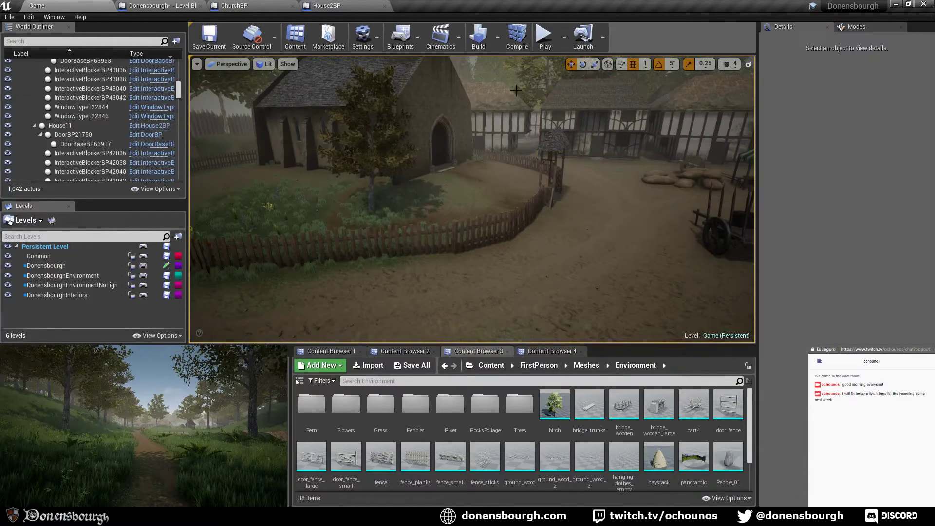
{"action": "left_click", "coordinate": [545, 46]}
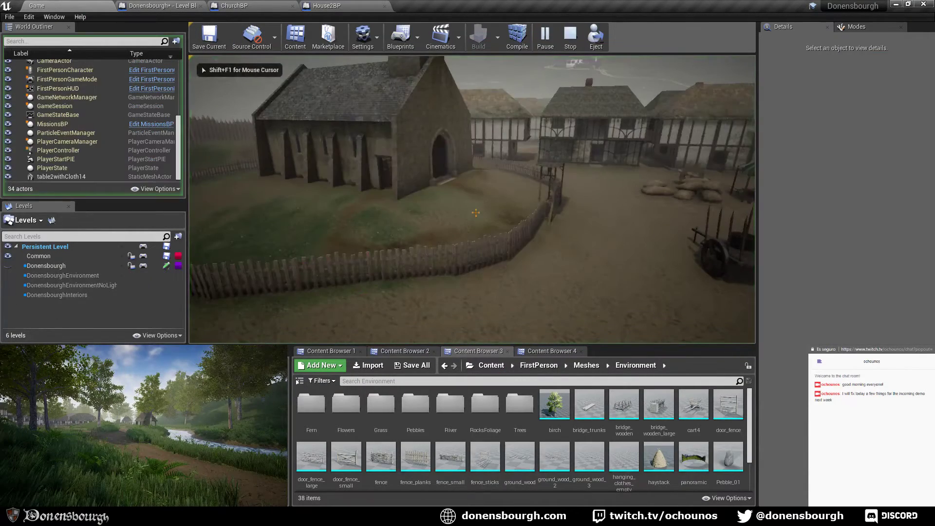
- Walk to the church's front entrance in the play session, open the front door and go inside
{"action": "key", "text": "w"}
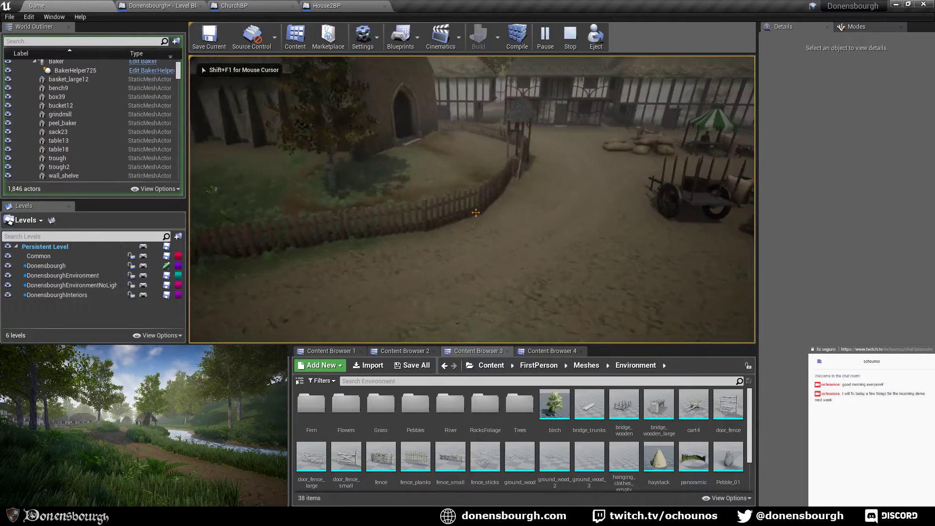
{"action": "key", "text": "w"}
{"action": "key", "text": "shift"}
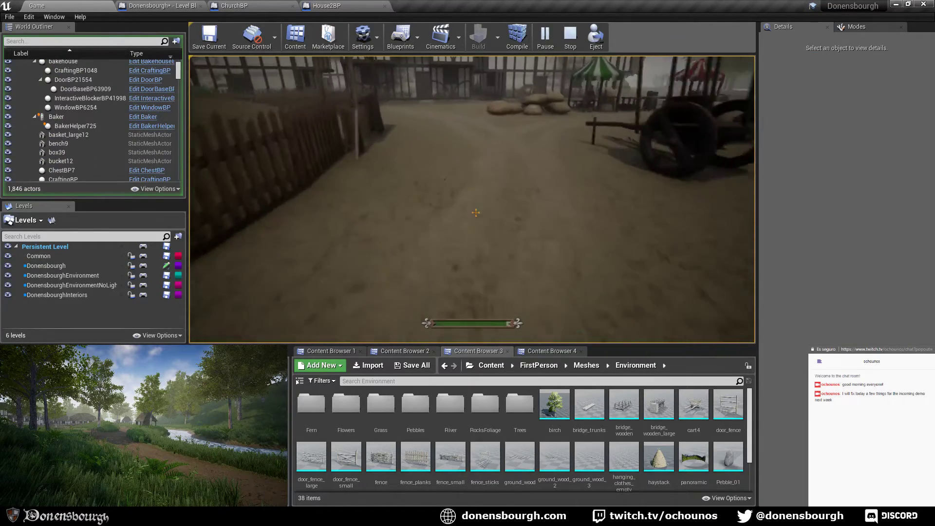
{"action": "key", "text": "shift+w"}
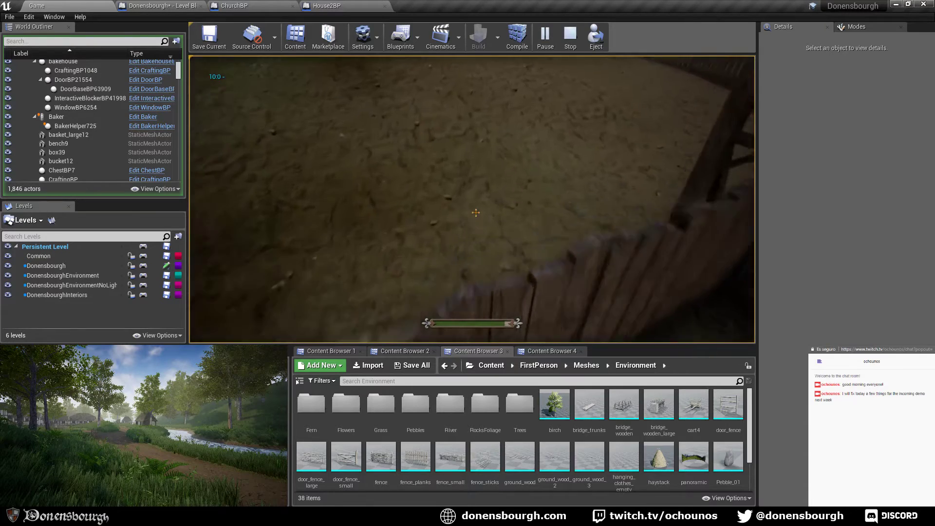
{"action": "key", "text": "w"}
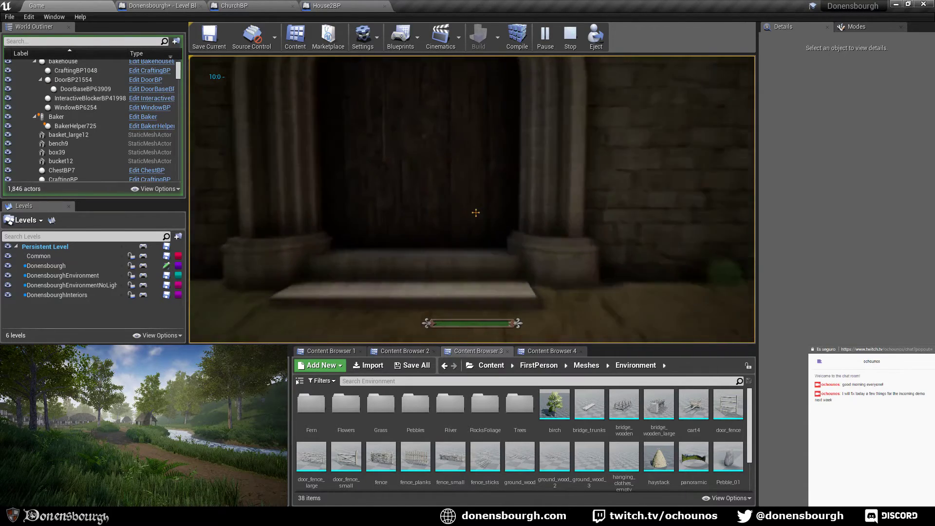
{"action": "key", "text": "w"}
{"action": "key", "text": "e"}
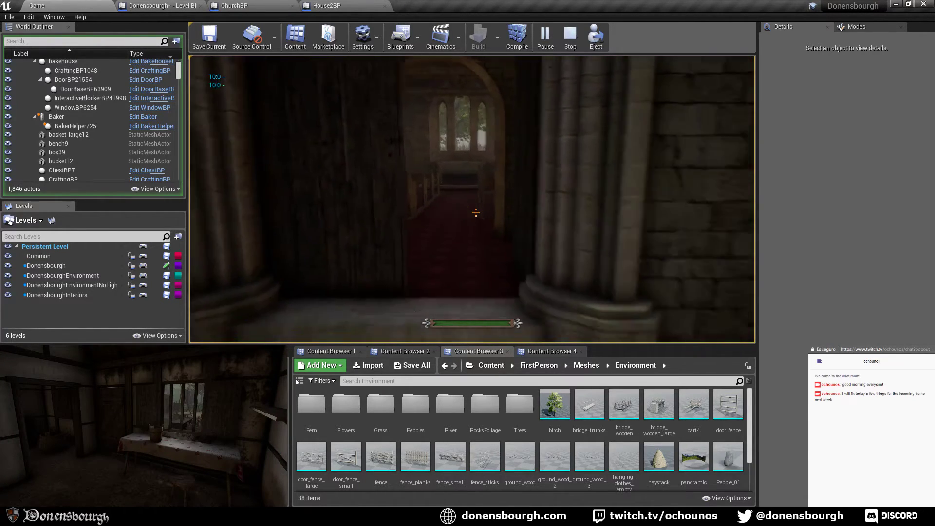
{"action": "key", "text": "w"}
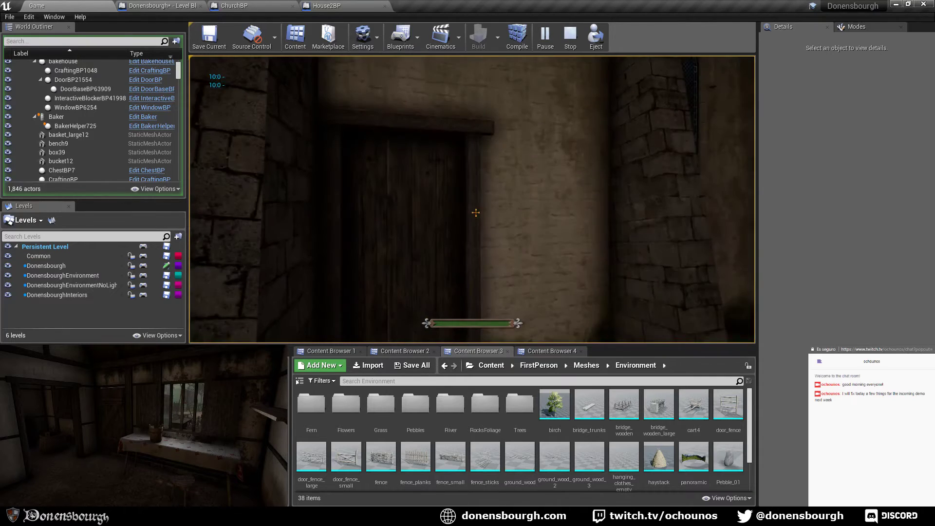
- Try the church's exterior door in the play session, walk around outside the building, and end the play session
{"action": "key", "text": "w"}
{"action": "key", "text": "e"}
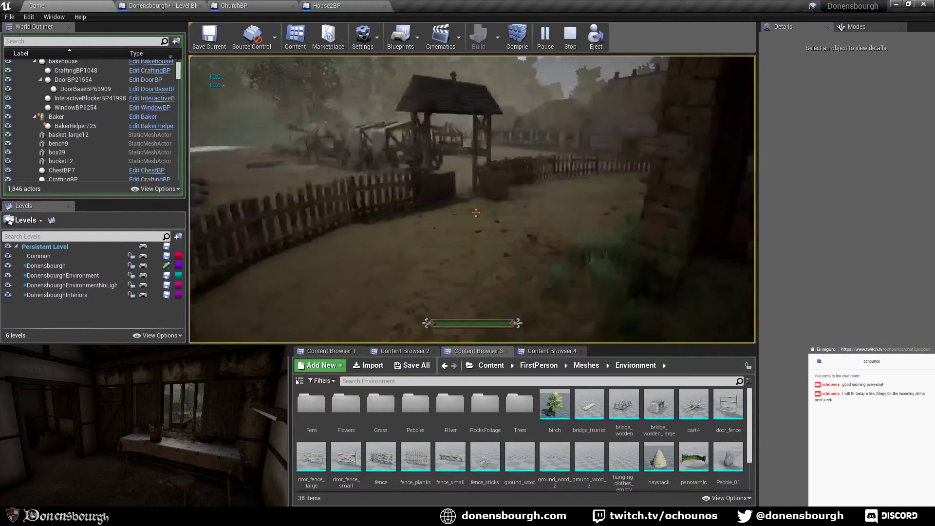
{"action": "key", "text": "w"}
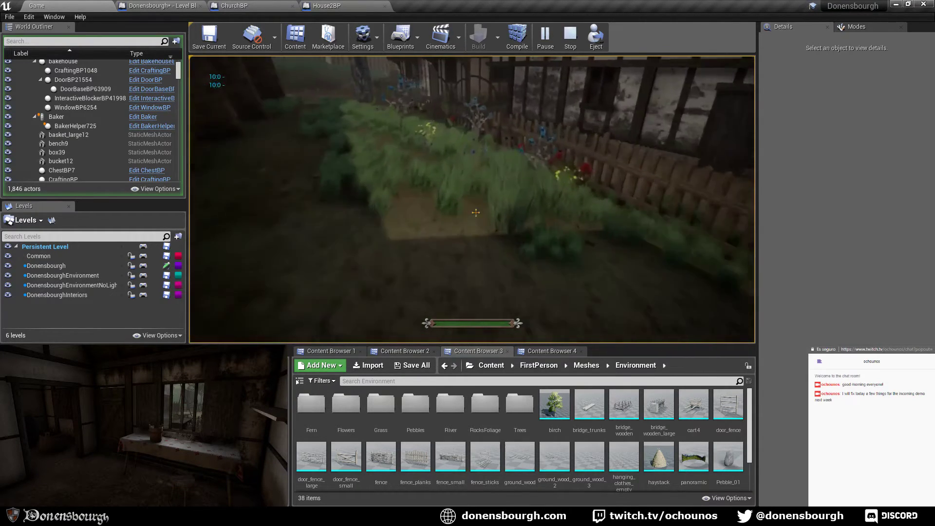
{"action": "key", "text": "w"}
{"action": "key", "text": "shift+F1"}
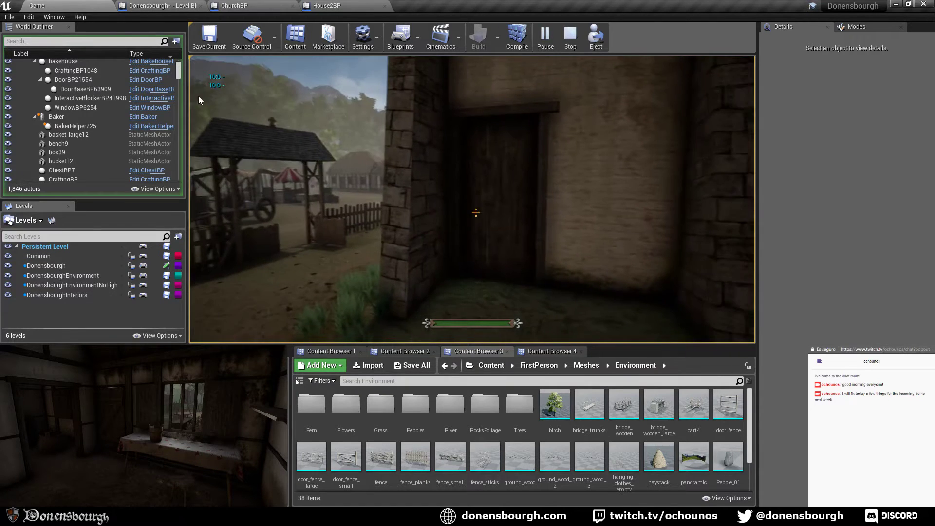
{"action": "key", "text": "Escape"}
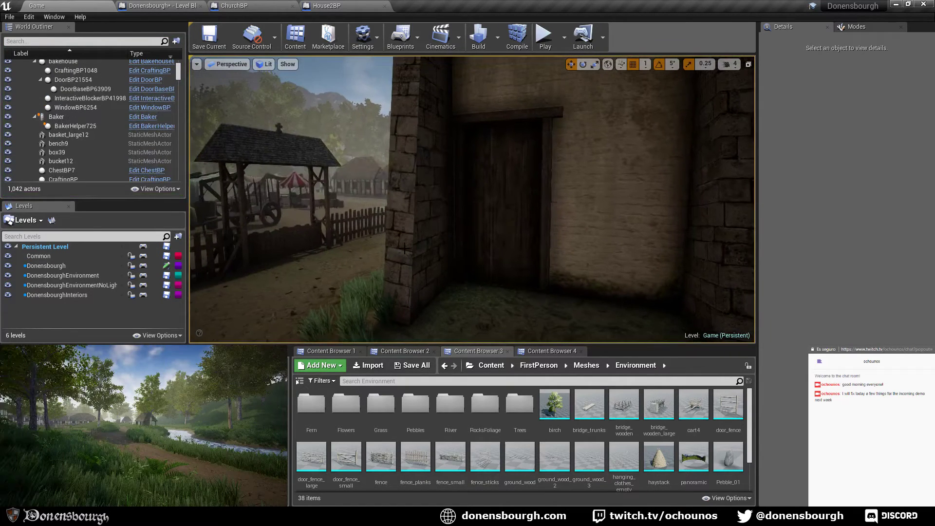
- Examine House2BP's event graph, following the Check Player Overlapping nodes through Add Door to the Make Array and Set Rooms nodes
{"action": "scroll", "coordinate": [404, 248], "scroll_direction": "down", "scroll_amount": 3}
{"action": "left_click", "coordinate": [338, 5]}
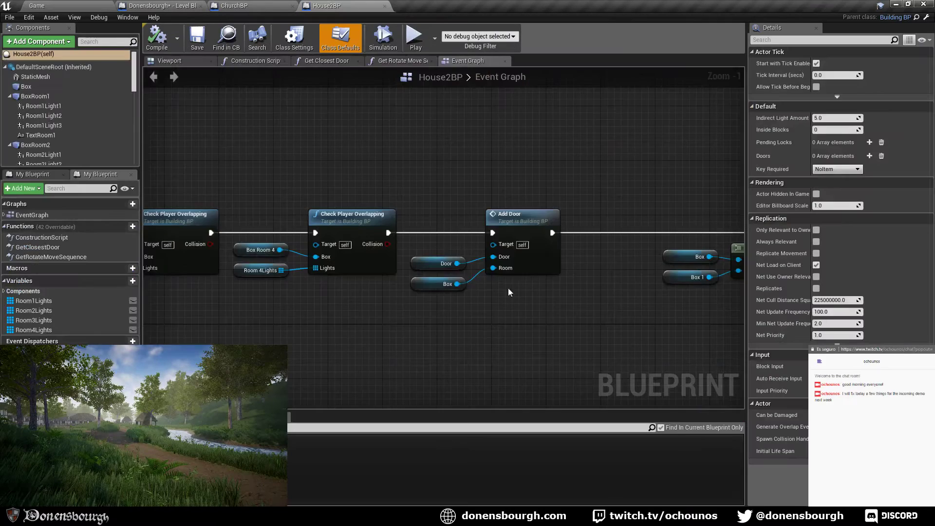
{"action": "right_click_drag", "start_coordinate": [369, 296], "coordinate": [509, 294]}
{"action": "right_click_drag", "start_coordinate": [341, 327], "coordinate": [441, 331]}
{"action": "scroll", "coordinate": [440, 331], "scroll_direction": "down", "scroll_amount": 3}
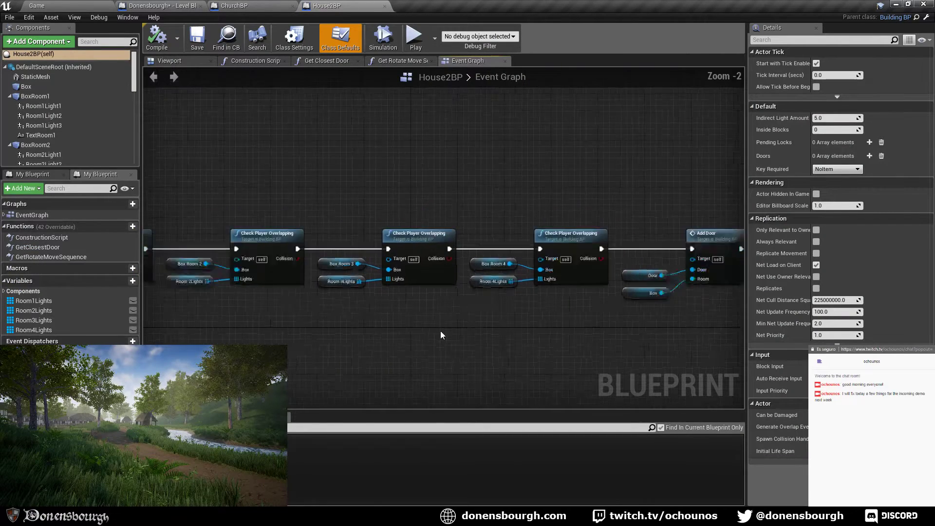
{"action": "right_click_drag", "start_coordinate": [530, 281], "coordinate": [451, 270]}
{"action": "scroll", "coordinate": [477, 273], "scroll_direction": "up", "scroll_amount": 4}
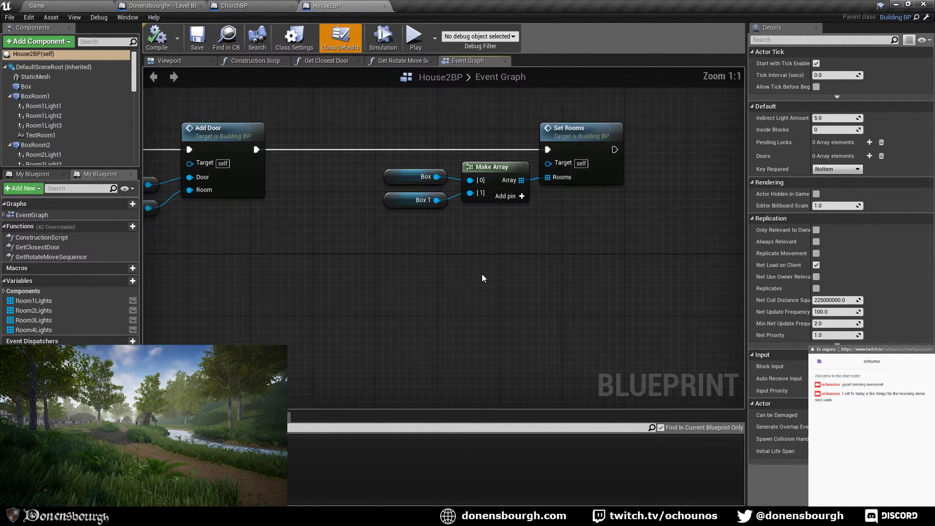
{"action": "right_click_drag", "start_coordinate": [580, 232], "coordinate": [431, 290]}
{"action": "scroll", "coordinate": [385, 316], "scroll_direction": "down", "scroll_amount": 3}
{"action": "right_click_drag", "start_coordinate": [385, 316], "coordinate": [517, 296]}
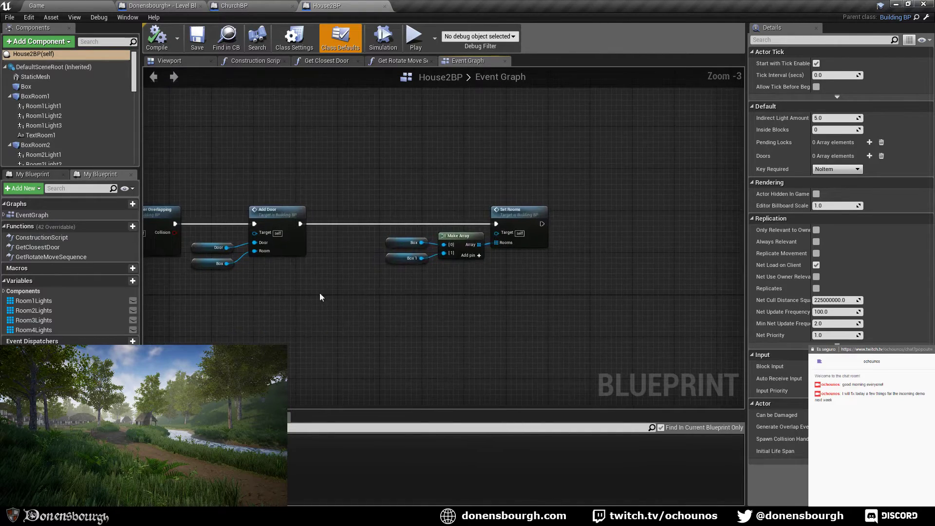
{"action": "right_click_drag", "start_coordinate": [319, 293], "coordinate": [445, 294]}
{"action": "scroll", "coordinate": [387, 315], "scroll_direction": "down", "scroll_amount": 3}
{"action": "right_click_drag", "start_coordinate": [291, 324], "coordinate": [351, 311]}
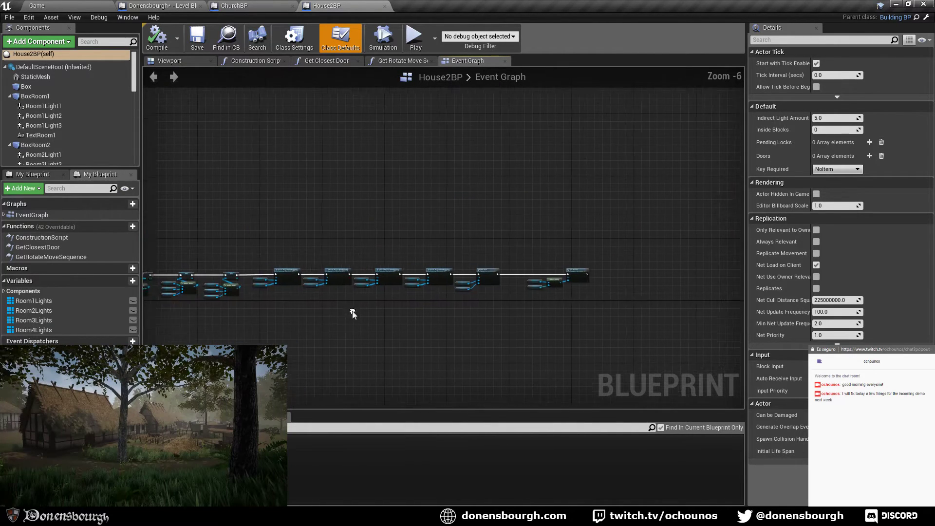
- Review the full Add Door chain in ChurchBP's event graph for comparison with House2BP
{"action": "left_click", "coordinate": [234, 4]}
{"action": "right_click_drag", "start_coordinate": [274, 224], "coordinate": [398, 159]}
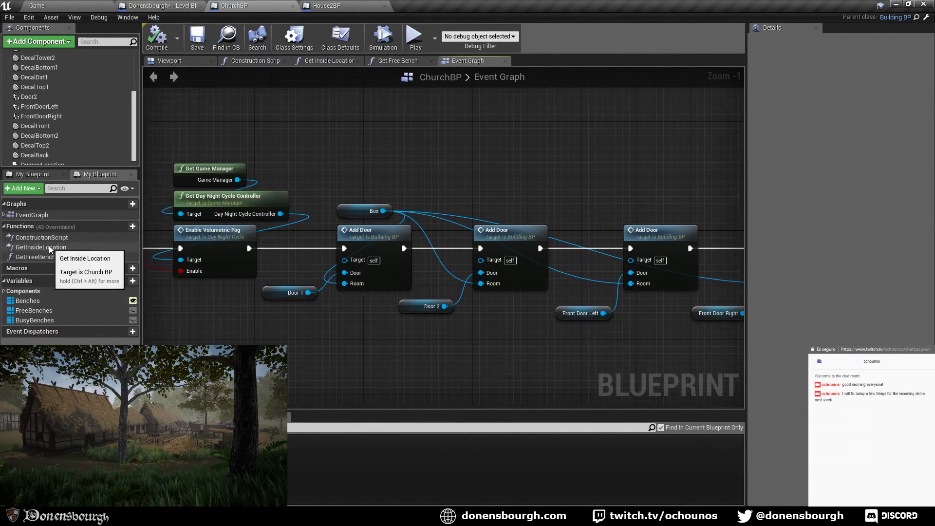
{"action": "right_click_drag", "start_coordinate": [244, 304], "coordinate": [342, 273]}
{"action": "scroll", "coordinate": [341, 293], "scroll_direction": "down", "scroll_amount": 4}
{"action": "right_click_drag", "start_coordinate": [394, 296], "coordinate": [399, 303]}
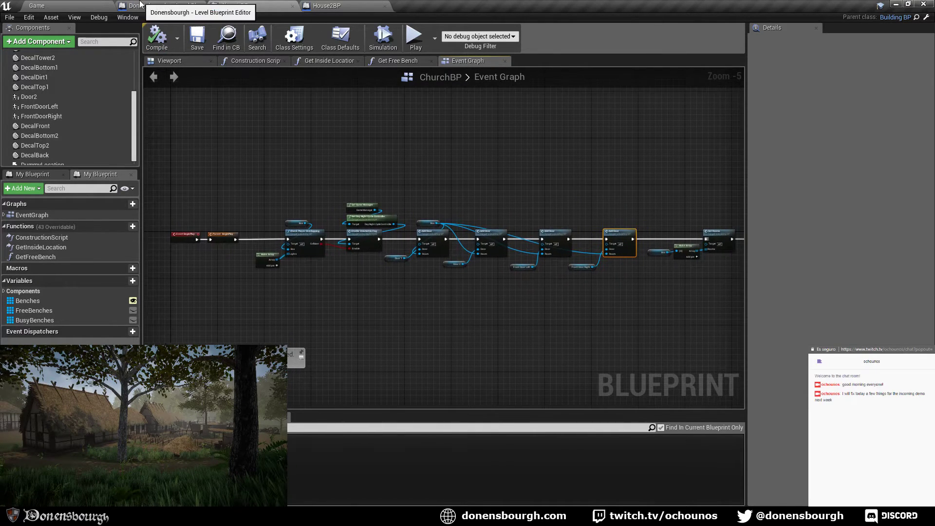
- Check the building references wired into the Set buildings array in the Donensbourgh level blueprint
{"action": "left_click", "coordinate": [75, 4]}
{"action": "left_click", "coordinate": [202, 4]}
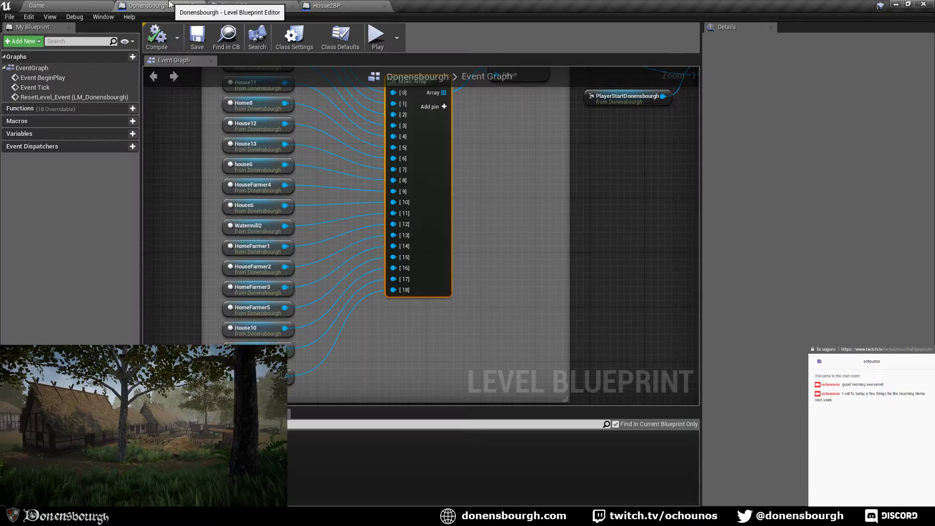
{"action": "right_click_drag", "start_coordinate": [357, 391], "coordinate": [381, 393]}
{"action": "scroll", "coordinate": [420, 302], "scroll_direction": "down", "scroll_amount": 1}
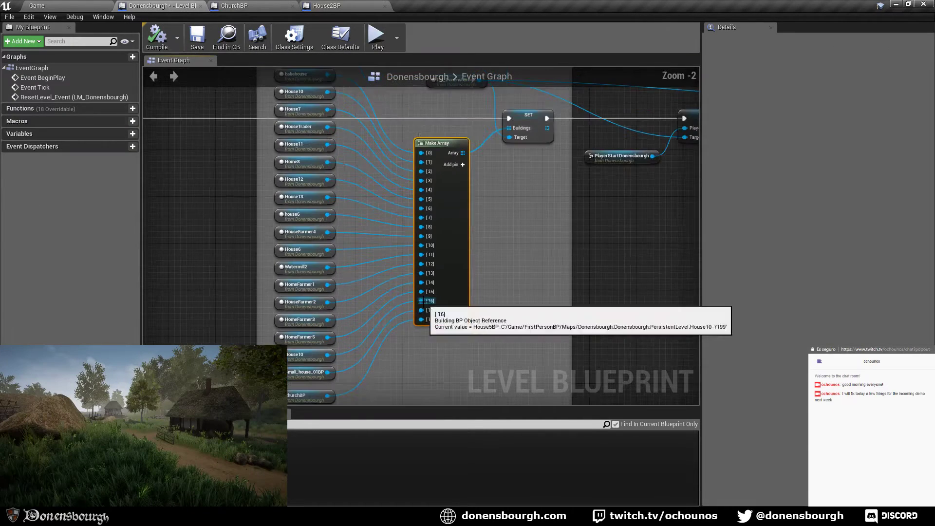
{"action": "right_click_drag", "start_coordinate": [367, 187], "coordinate": [351, 256]}
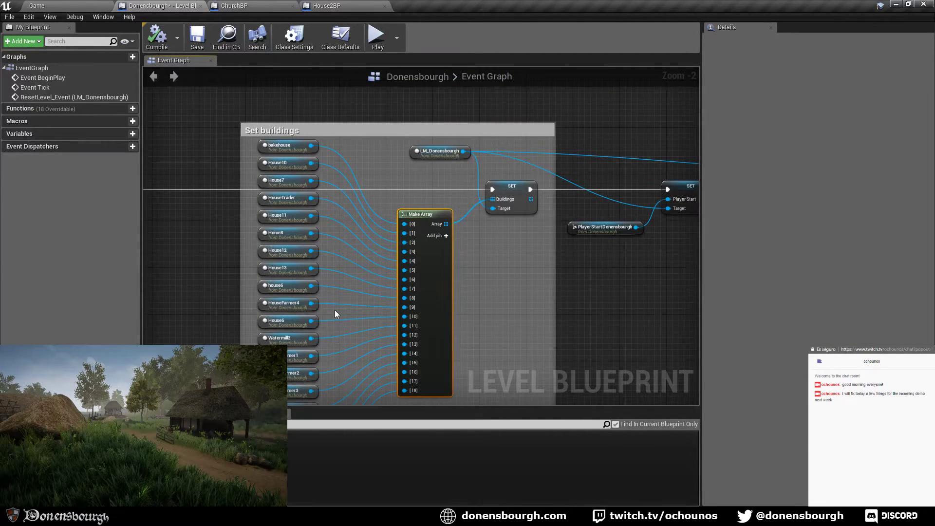
{"action": "right_click_drag", "start_coordinate": [330, 334], "coordinate": [336, 255]}
{"action": "scroll", "coordinate": [335, 255], "scroll_direction": "down", "scroll_amount": 2}
- Return to the Game level, filter the World Outliner by "lm" and open the level manager's blueprint
{"action": "left_click", "coordinate": [73, 5]}
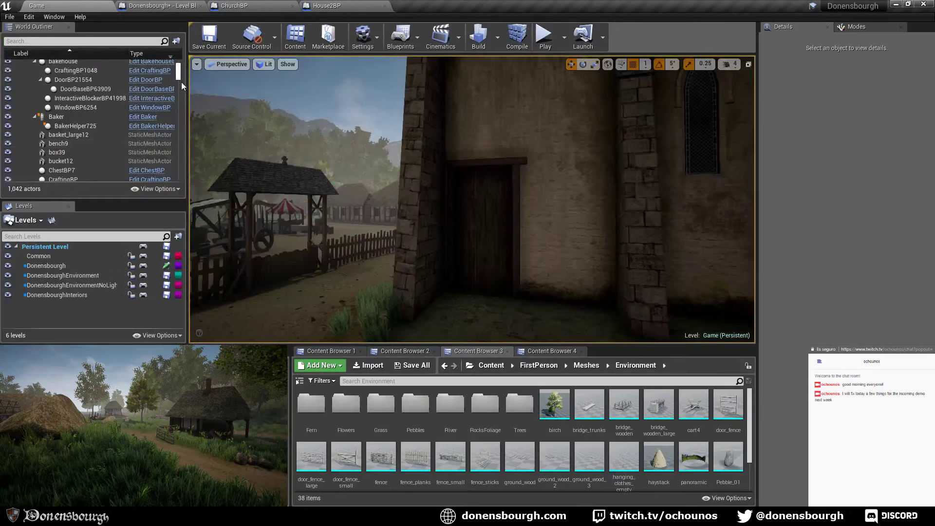
{"action": "scroll", "coordinate": [179, 75], "scroll_direction": "up", "scroll_amount": 5}
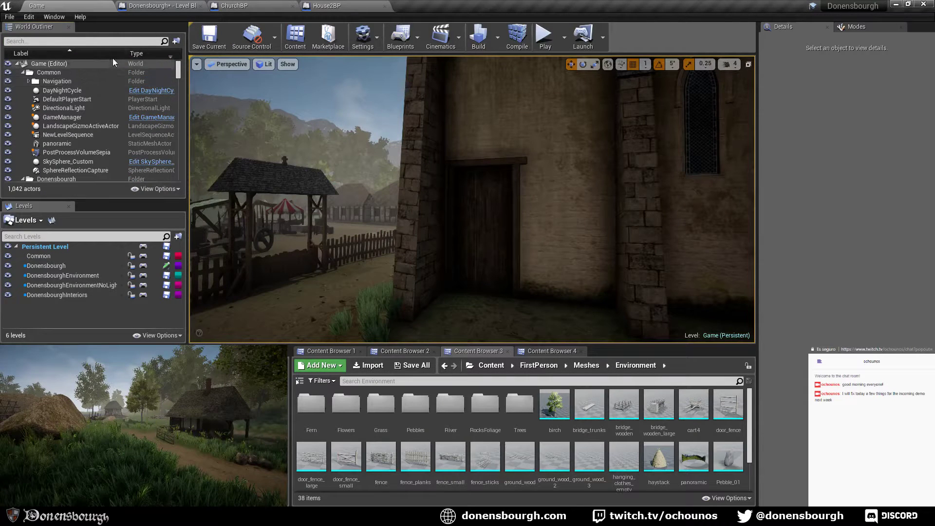
{"action": "left_click", "coordinate": [98, 41]}
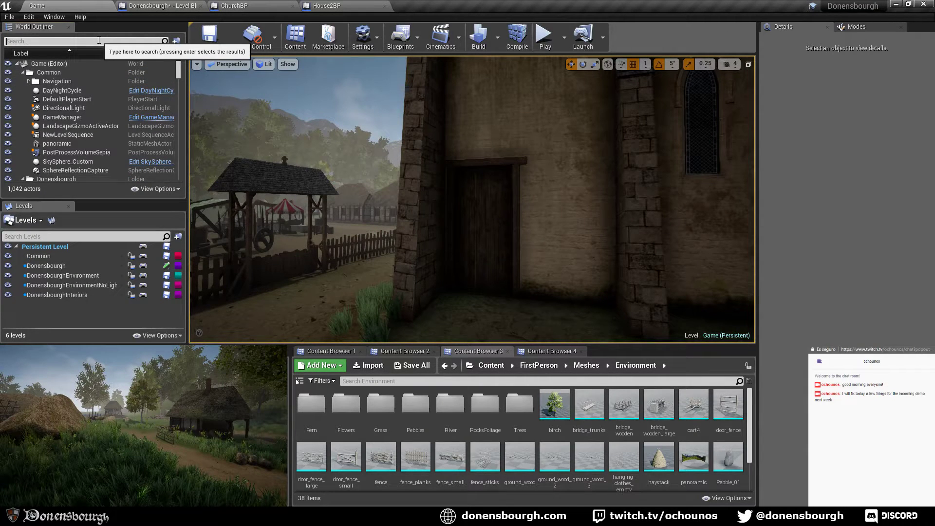
{"action": "type", "text": "lm"}
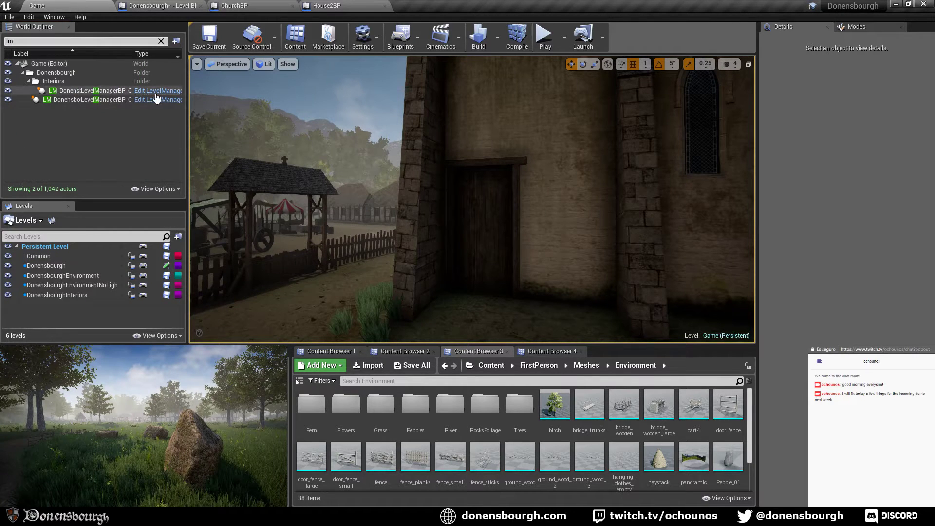
{"action": "left_click", "coordinate": [157, 99]}
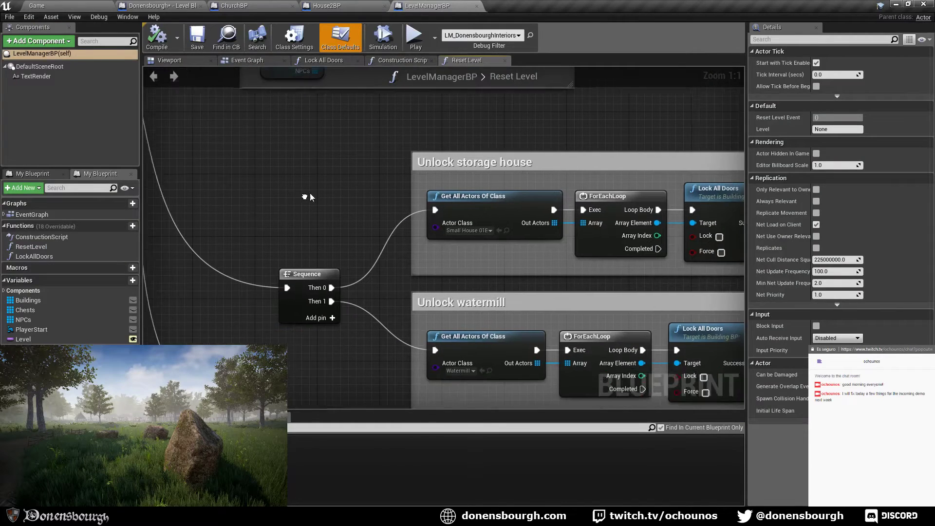
- Select the LM_Donensbourgh actor, close LevelManagerBP and reopen the blueprint from that actor
{"action": "left_click", "coordinate": [57, 5]}
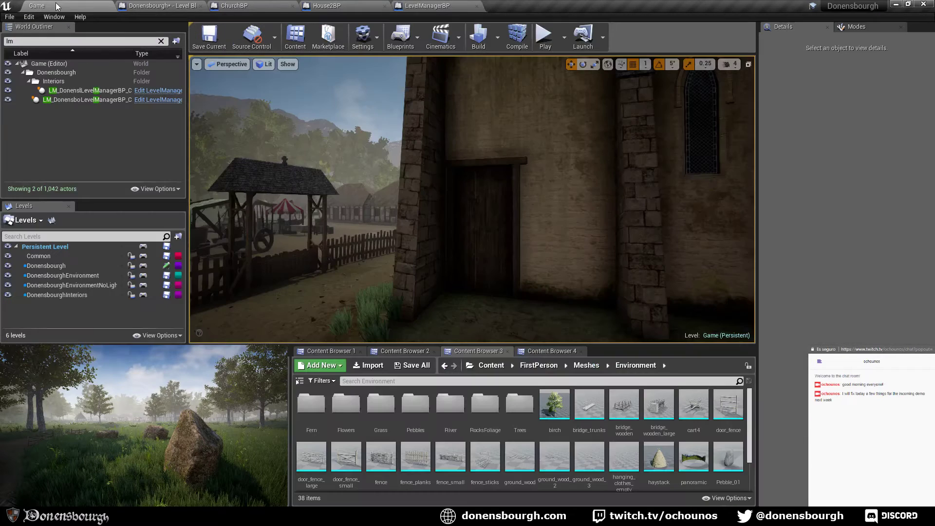
{"action": "left_click", "coordinate": [67, 100]}
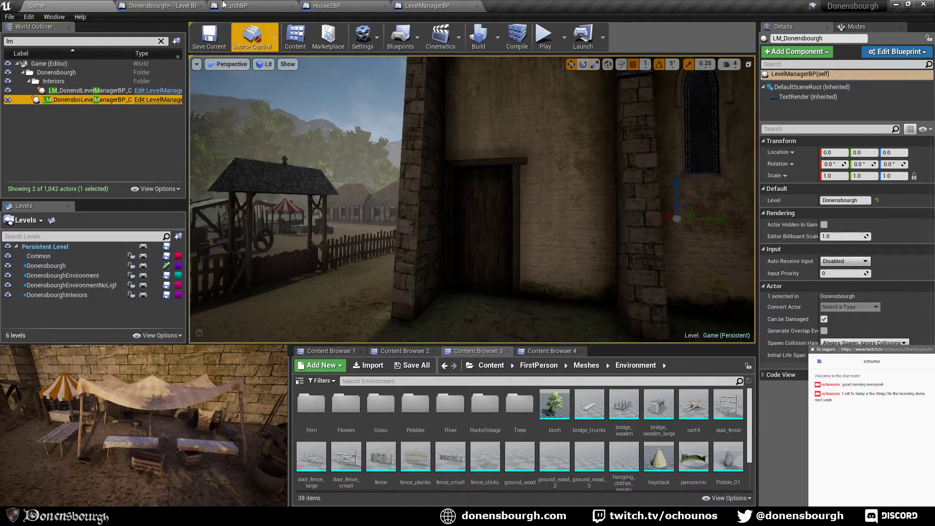
{"action": "left_click", "coordinate": [456, 7]}
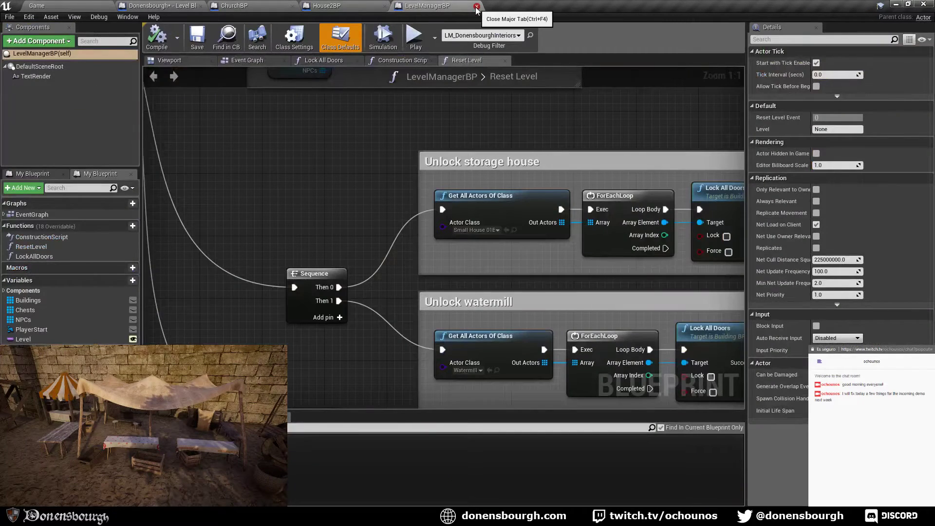
{"action": "key", "text": "ctrl+F4"}
{"action": "left_click", "coordinate": [66, 5]}
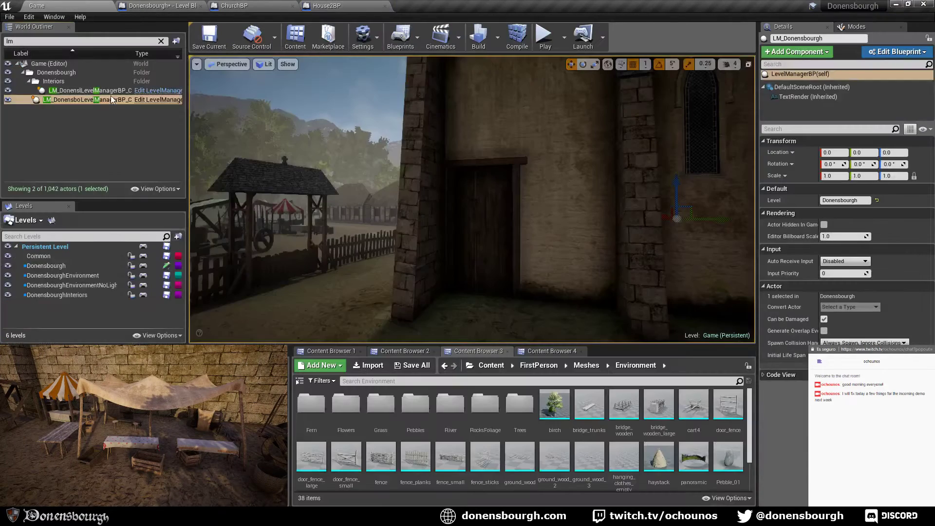
{"action": "left_click", "coordinate": [148, 99]}
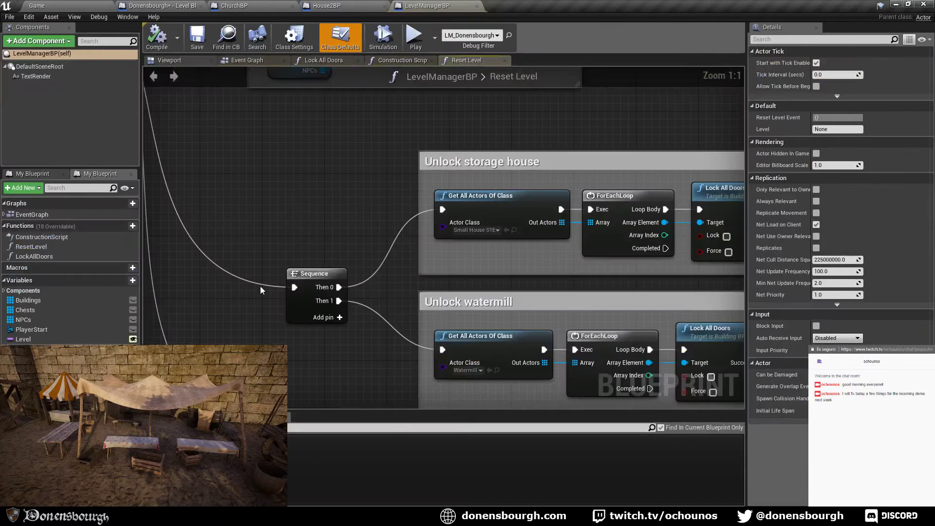
- Examine the Buildings section of the Reset Level function and open the Lock All Doors function it calls
{"action": "scroll", "coordinate": [261, 288], "scroll_direction": "down", "scroll_amount": 4}
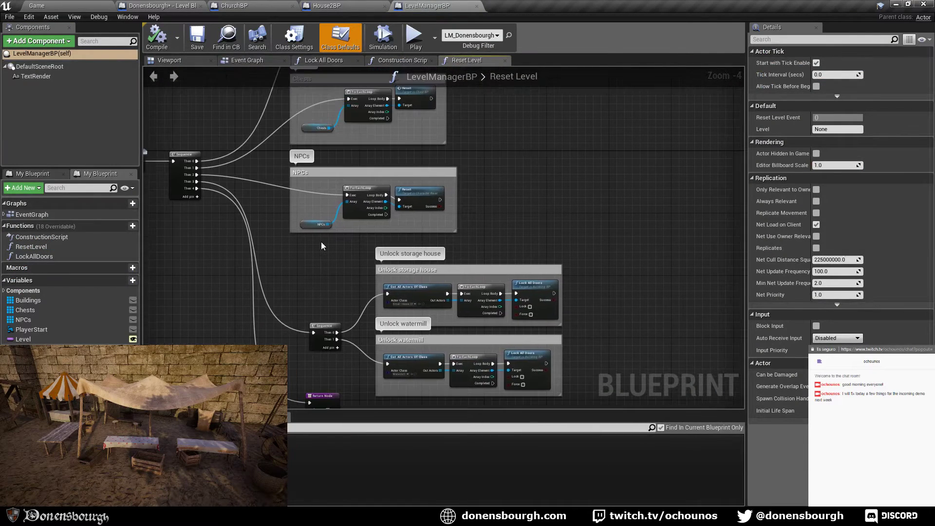
{"action": "right_click_drag", "start_coordinate": [321, 242], "coordinate": [427, 223]}
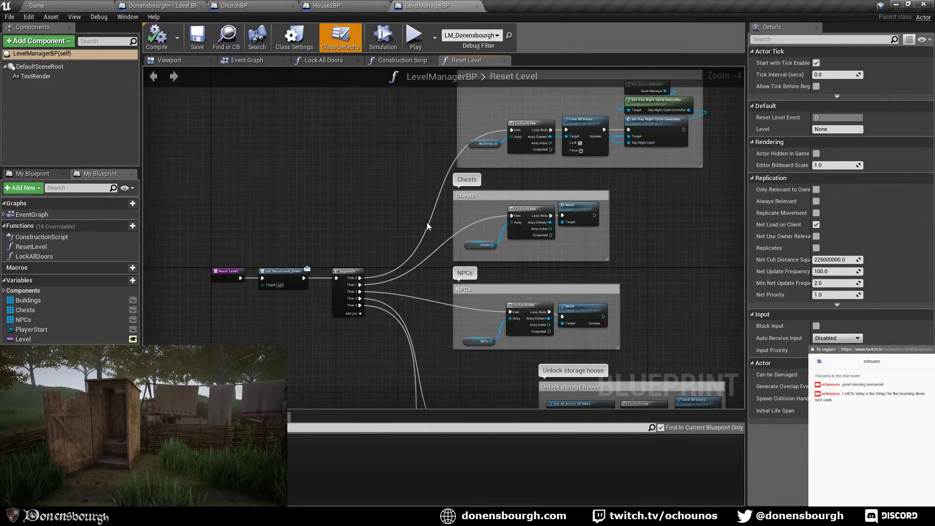
{"action": "scroll", "coordinate": [441, 249], "scroll_direction": "up", "scroll_amount": 4}
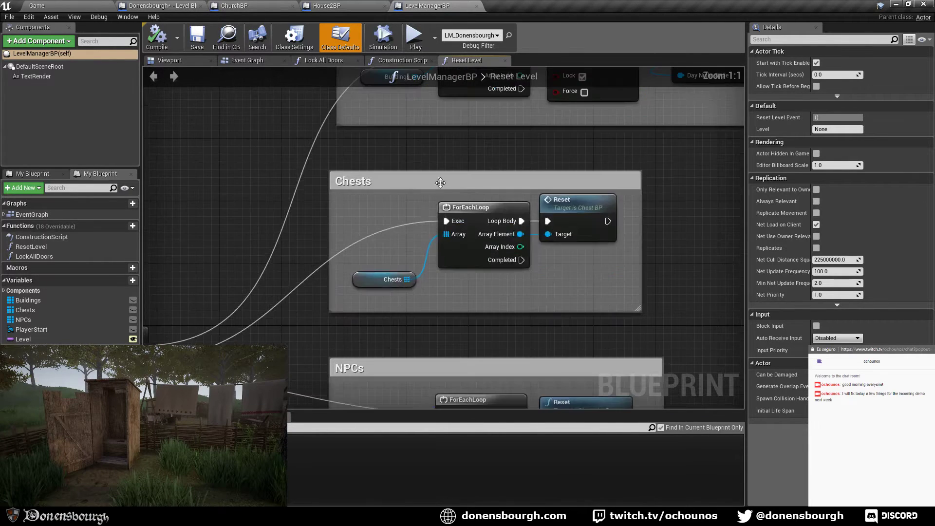
{"action": "right_click_drag", "start_coordinate": [441, 183], "coordinate": [410, 331]}
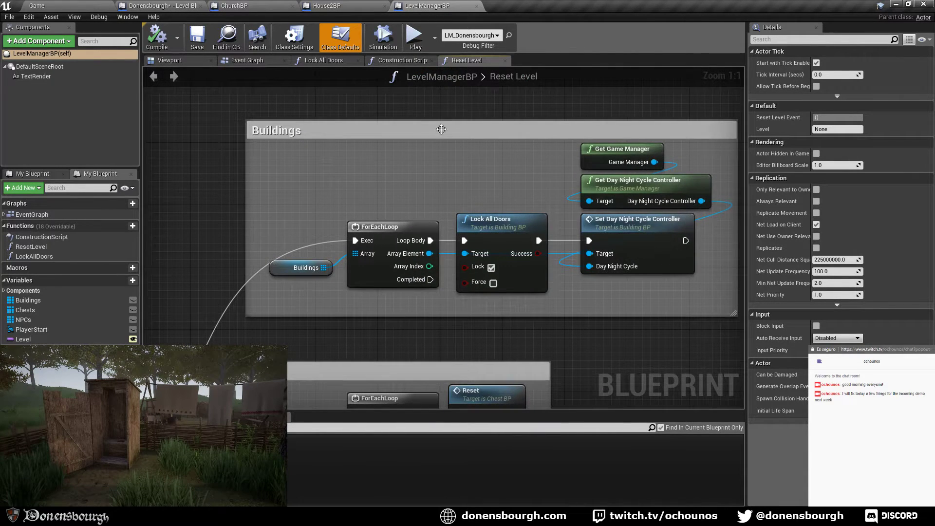
{"action": "right_click_drag", "start_coordinate": [442, 129], "coordinate": [348, 105]}
{"action": "left_click", "coordinate": [392, 196]}
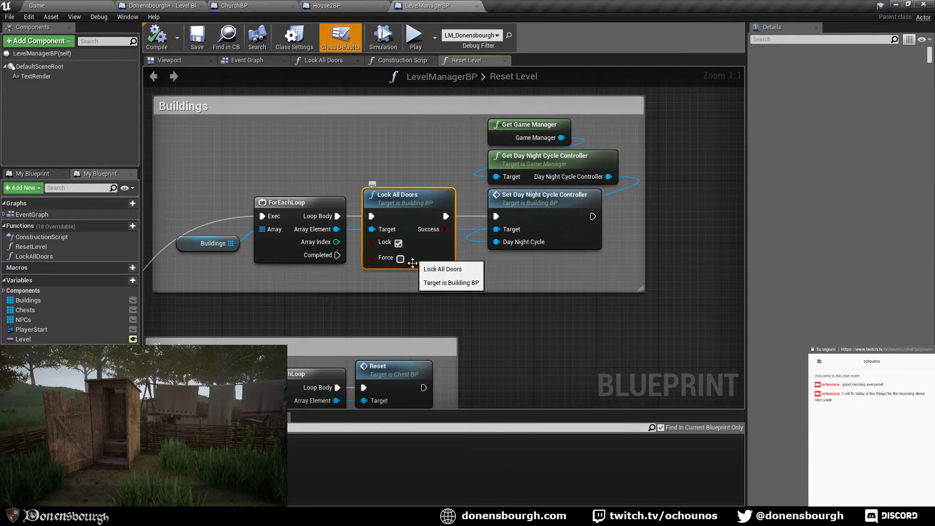
{"action": "right_click_drag", "start_coordinate": [432, 300], "coordinate": [451, 290]}
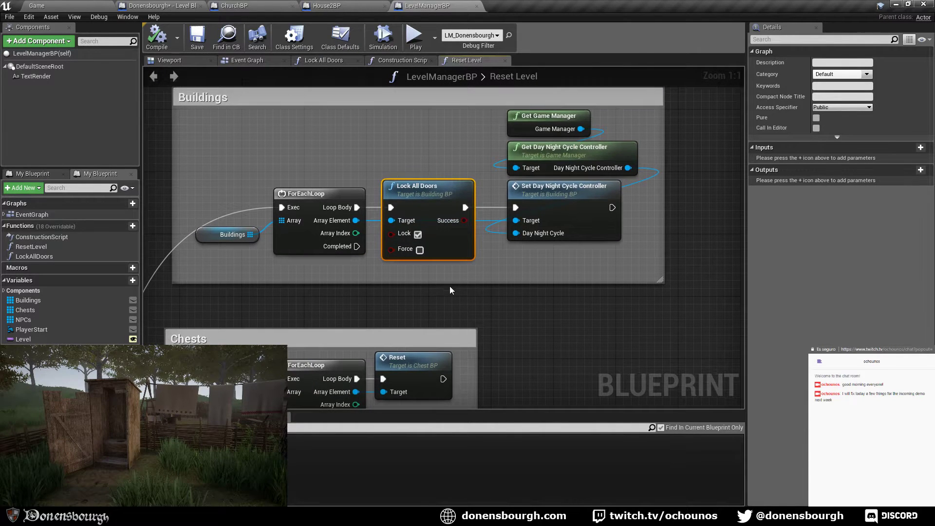
{"action": "double_click", "coordinate": [442, 188]}
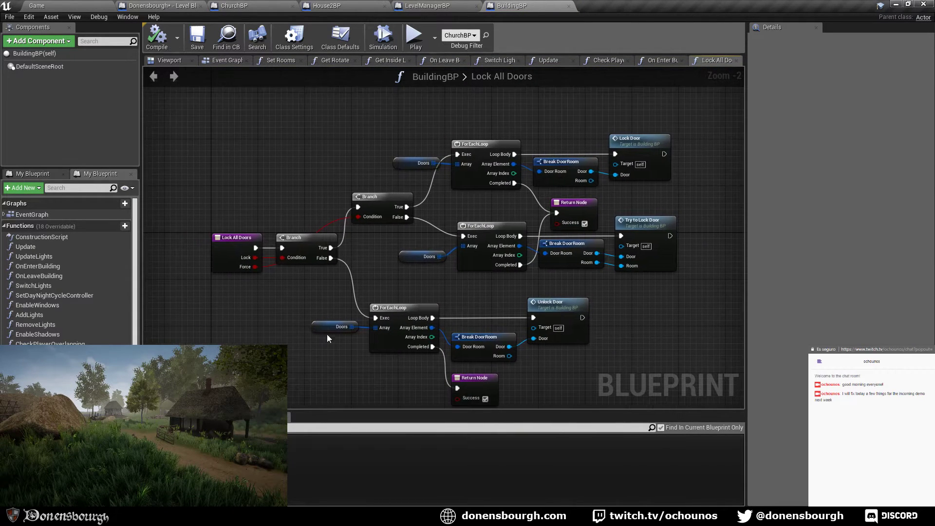
- Find references to the Doors variable in BuildingBP and examine the Add Door function that fills it
{"action": "left_click", "coordinate": [329, 330]}
{"action": "right_click", "coordinate": [332, 325]}
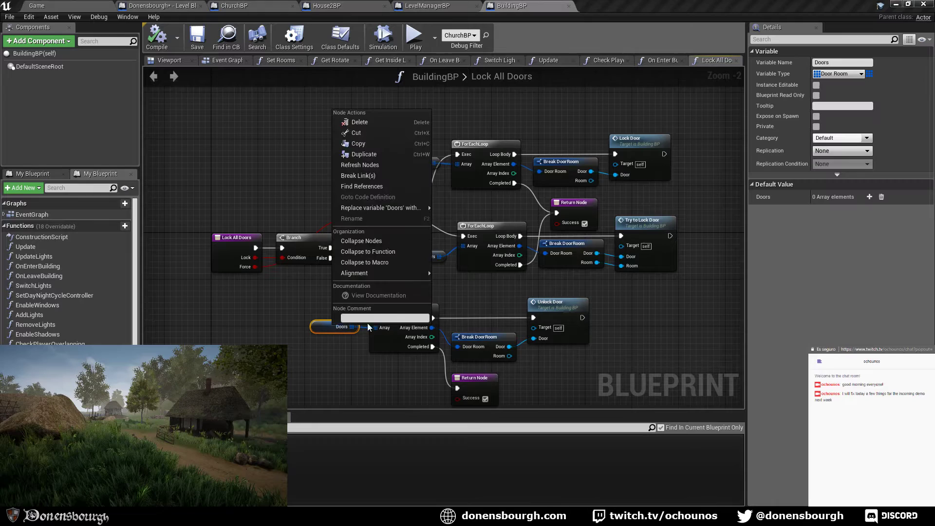
{"action": "left_click", "coordinate": [385, 186]}
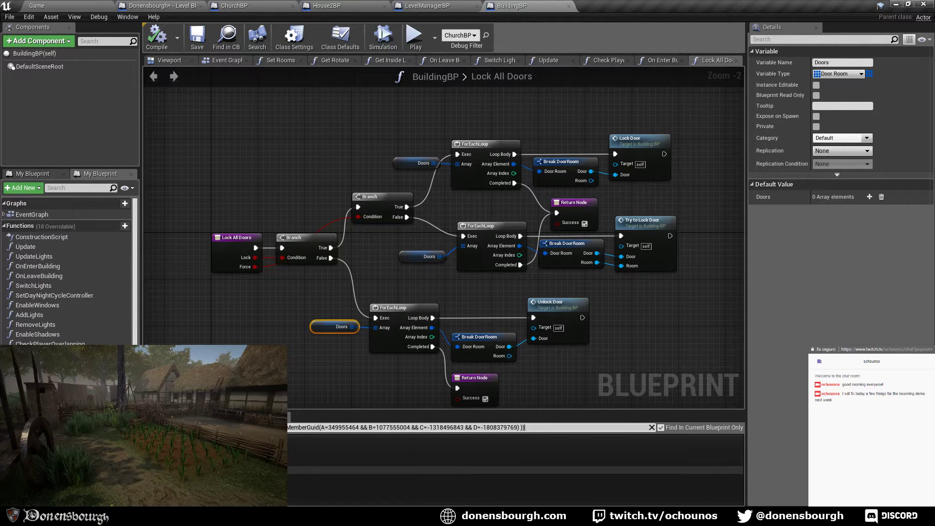
{"action": "double_click", "coordinate": [219, 470]}
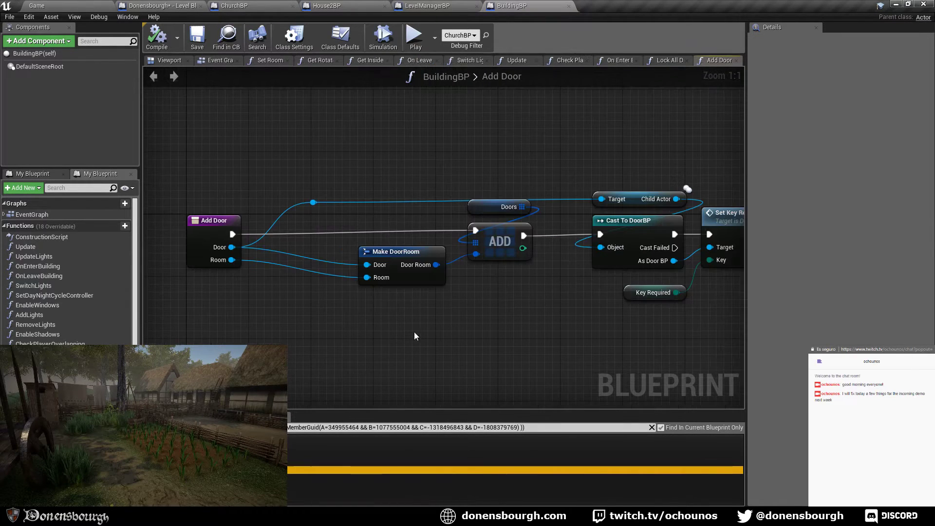
{"action": "right_click_drag", "start_coordinate": [466, 166], "coordinate": [413, 190]}
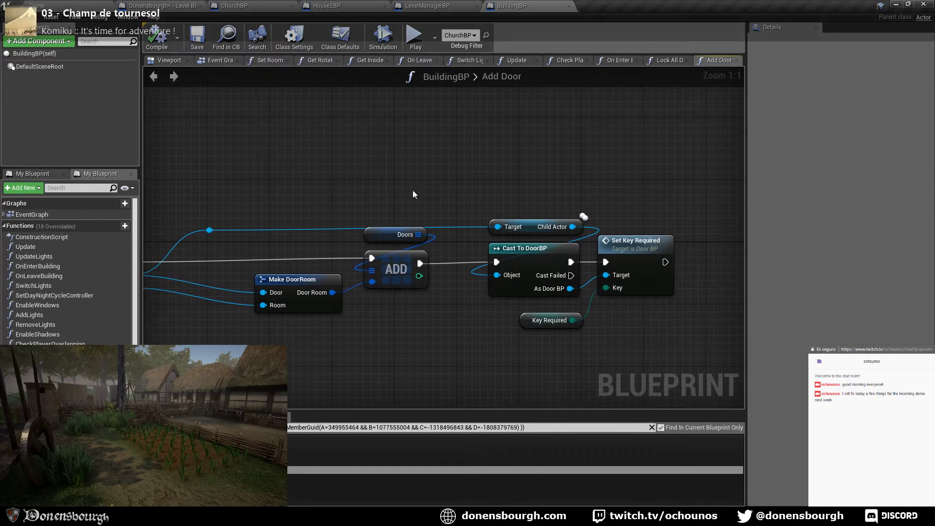
- Examine the whole Add Door function, including its Cast To DoorBP and Set Key Required nodes
{"action": "right_click_drag", "start_coordinate": [474, 322], "coordinate": [400, 279]}
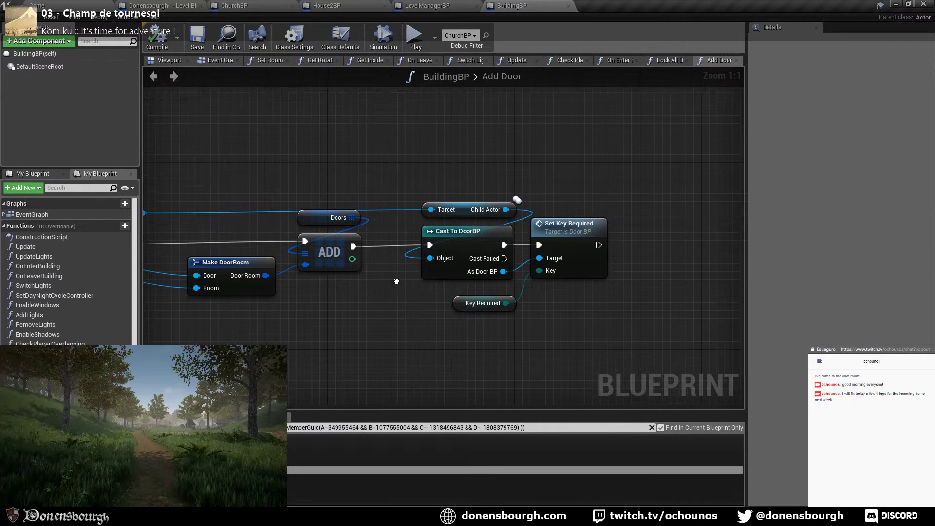
{"action": "right_click_drag", "start_coordinate": [533, 320], "coordinate": [508, 323]}
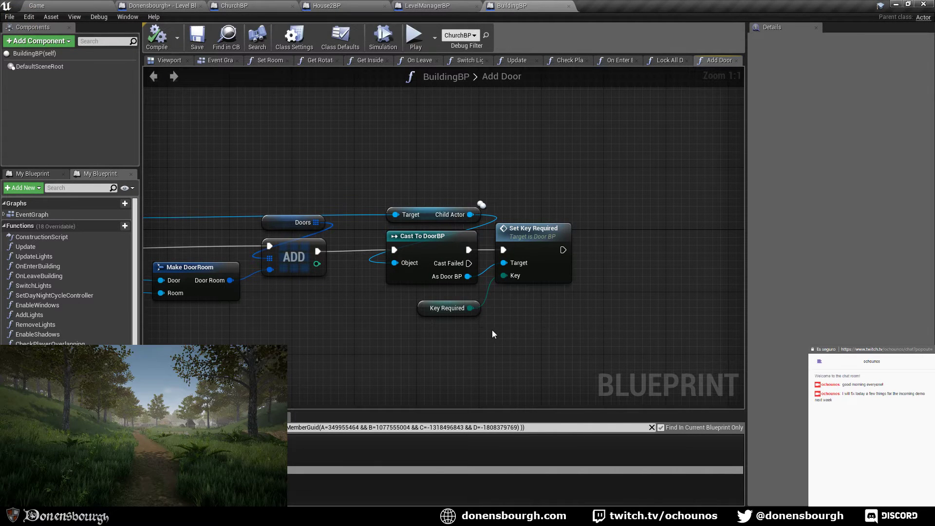
{"action": "right_click_drag", "start_coordinate": [492, 331], "coordinate": [505, 329]}
{"action": "key", "text": "Home"}
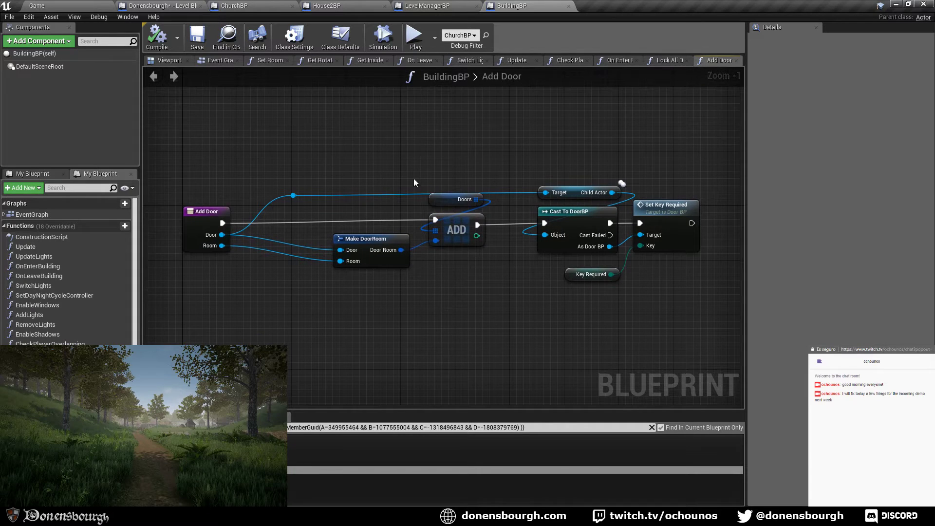
{"action": "mouse_move", "coordinate": [393, 181]}
{"action": "right_mouse_down"}
{"action": "mouse_move", "coordinate": [388, 157]}
{"action": "mouse_move", "coordinate": [386, 183]}
{"action": "right_mouse_up"}
- Return to the Doors reference in Lock All Doors and open the Lock Door function it calls
{"action": "left_click", "coordinate": [215, 447]}
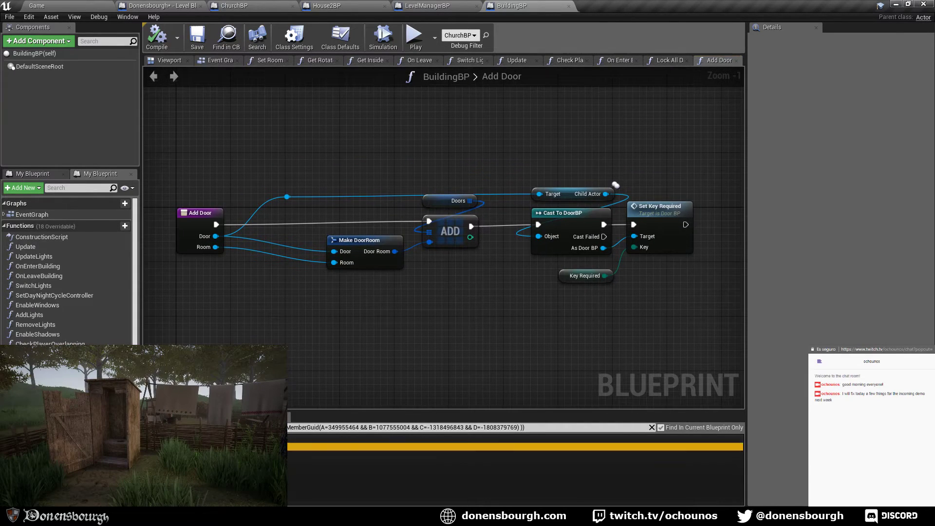
{"action": "double_click", "coordinate": [215, 446]}
{"action": "right_click_drag", "start_coordinate": [589, 206], "coordinate": [369, 343]}
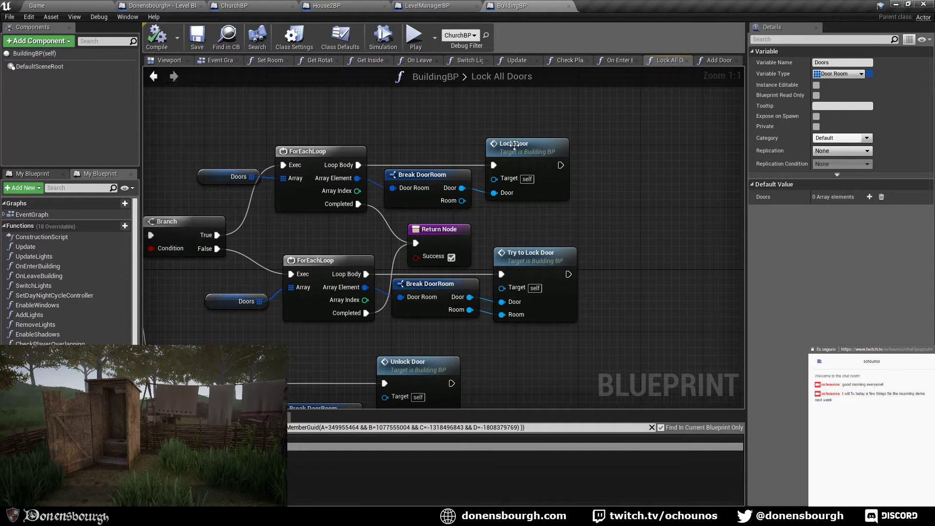
{"action": "left_click", "coordinate": [514, 145]}
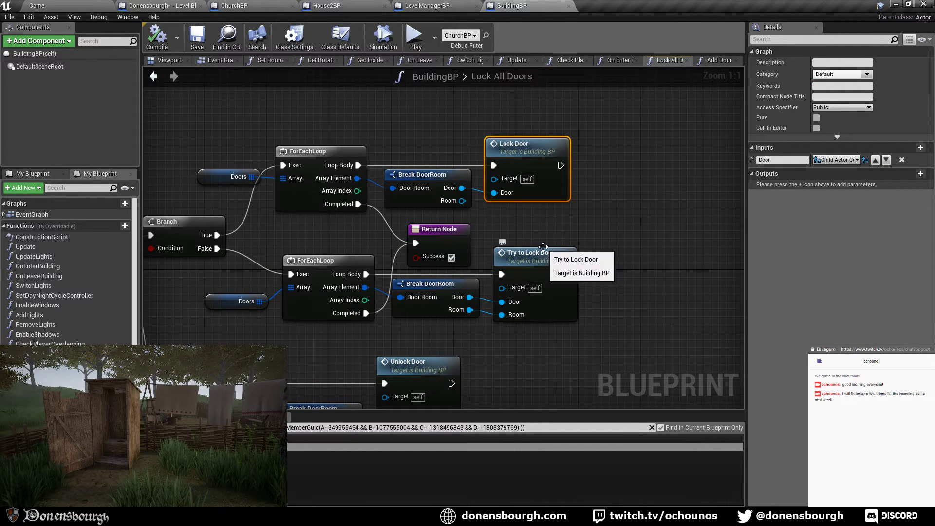
{"action": "double_click", "coordinate": [521, 146]}
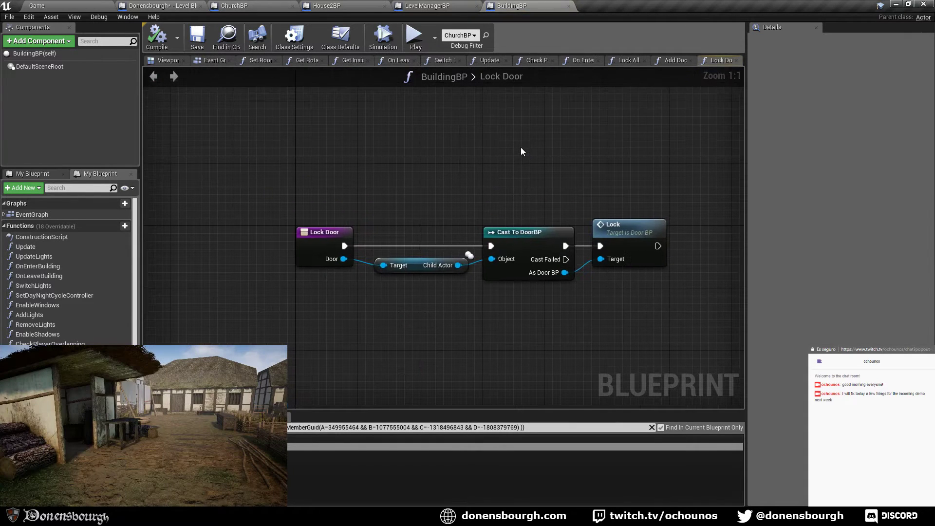
{"action": "right_click_drag", "start_coordinate": [543, 297], "coordinate": [472, 247]}
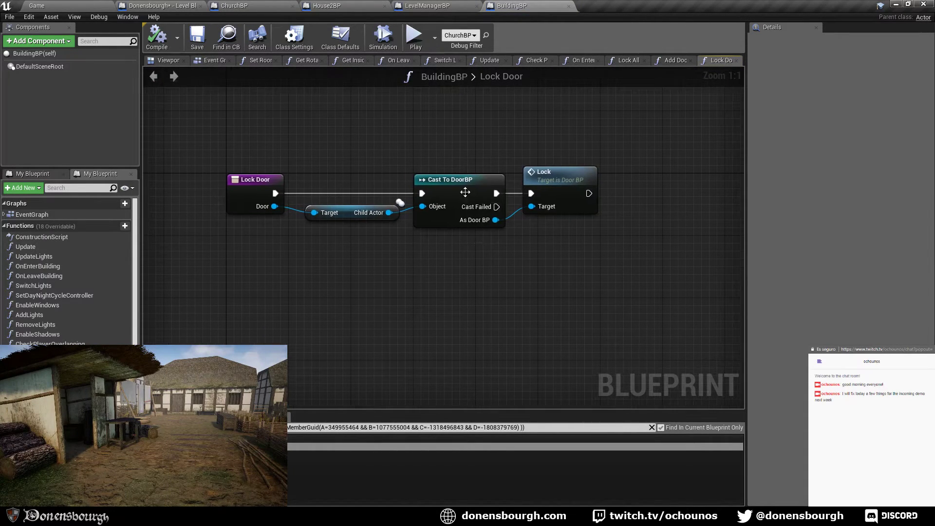
- Add a Cast To DoorBaseBP node on Child Actor and run it from the Cast Failed output of Cast To DoorBP
{"action": "left_click", "coordinate": [463, 181]}
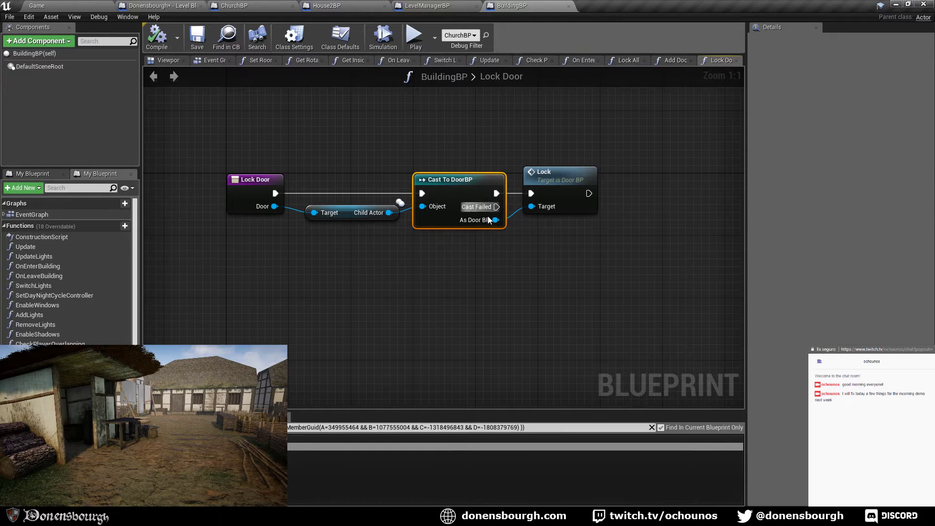
{"action": "left_click_drag", "start_coordinate": [388, 212], "coordinate": [417, 255]}
{"action": "type", "text": "cast to base"}
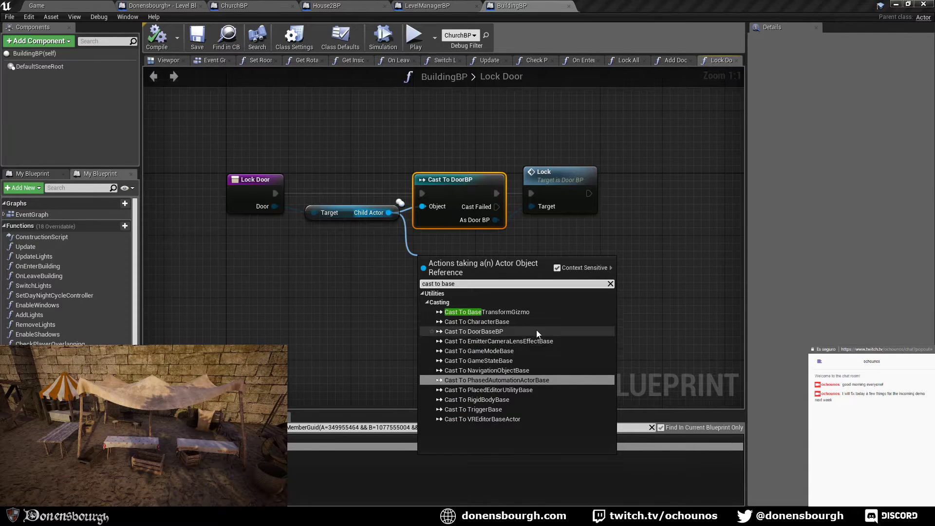
{"action": "left_click", "coordinate": [537, 330]}
{"action": "left_click_drag", "start_coordinate": [457, 267], "coordinate": [456, 251]}
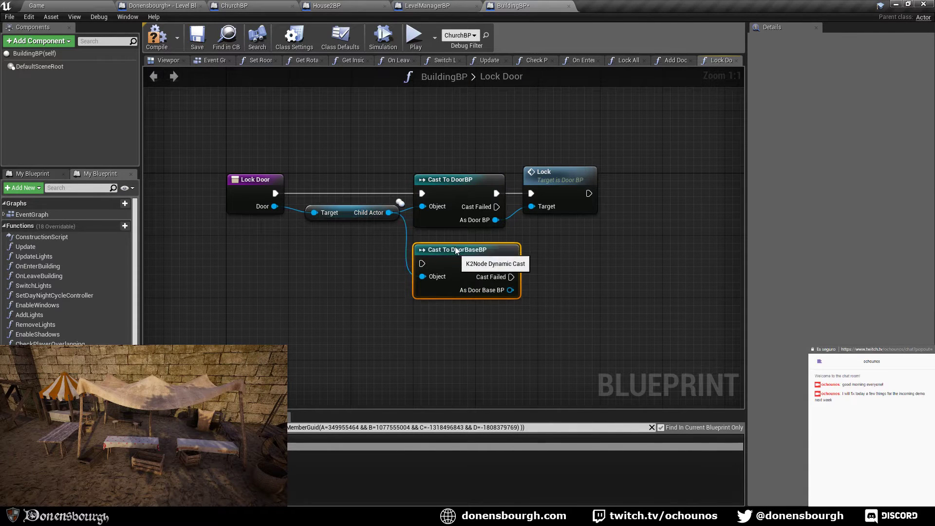
{"action": "left_click_drag", "start_coordinate": [497, 207], "coordinate": [428, 264]}
- Call Lock on the As Door Base BP output, place the node beside its cast and save BuildingBP
{"action": "left_click", "coordinate": [561, 178]}
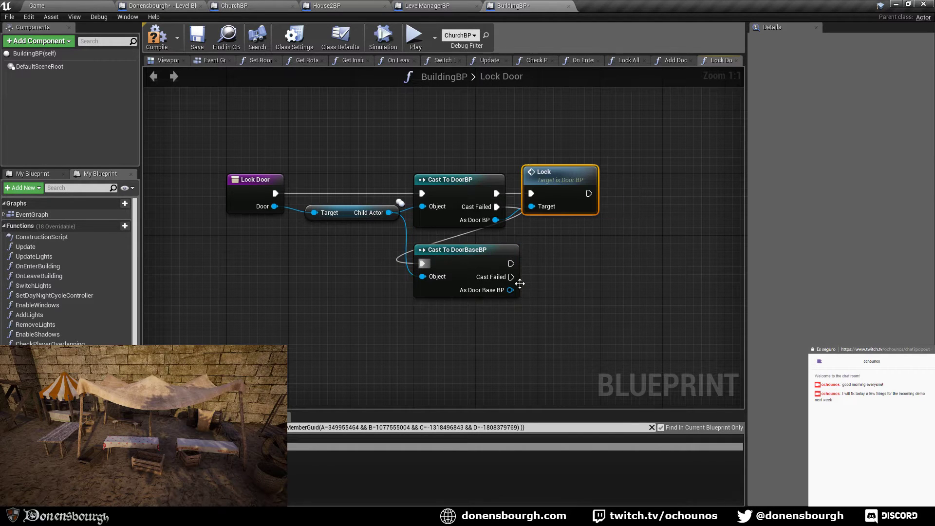
{"action": "left_click_drag", "start_coordinate": [517, 289], "coordinate": [546, 278]}
{"action": "type", "text": "lock"}
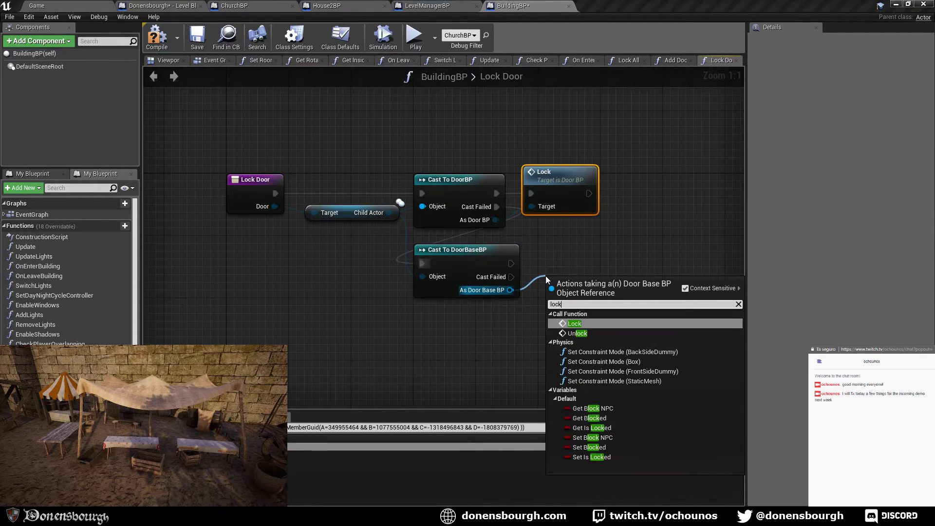
{"action": "left_click", "coordinate": [591, 324]}
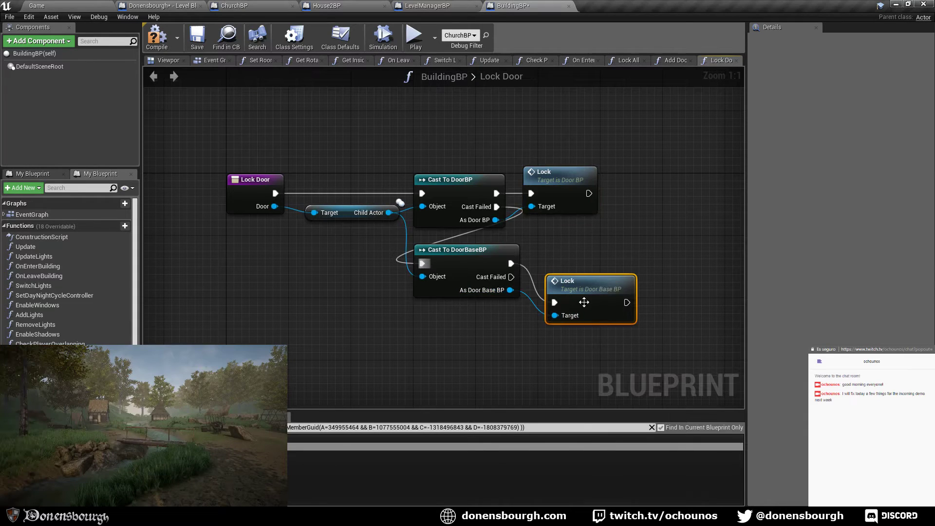
{"action": "left_click_drag", "start_coordinate": [574, 260], "coordinate": [552, 243]}
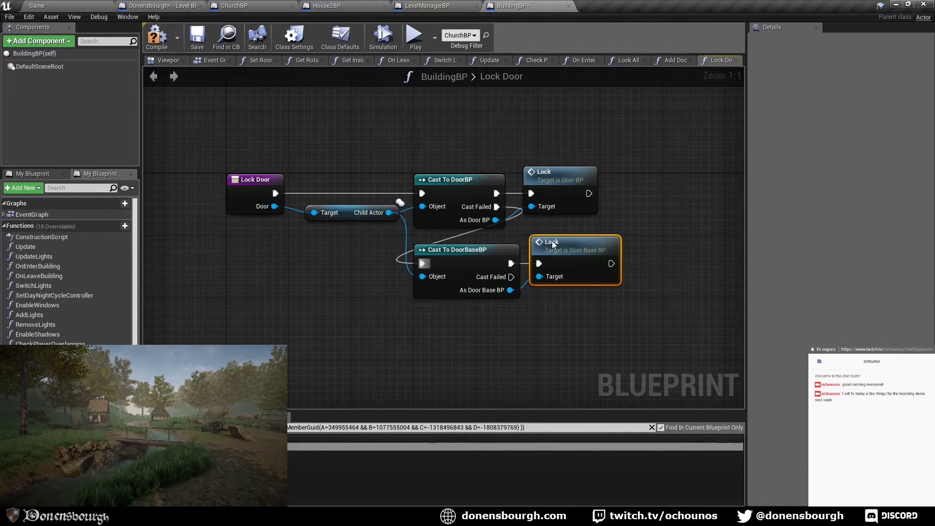
{"action": "left_click", "coordinate": [198, 38]}
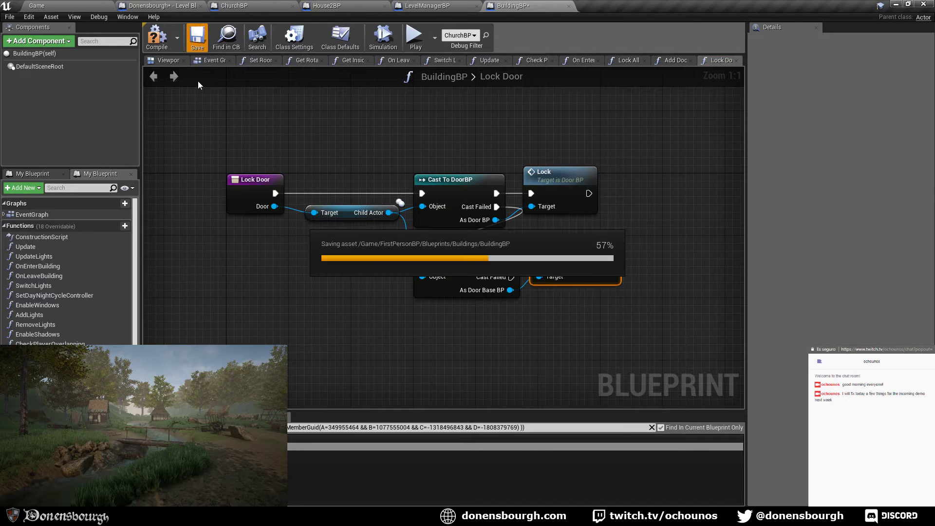
- Review the Add Door function's node chain again and close its graph
{"action": "left_click", "coordinate": [674, 60]}
{"action": "right_click_drag", "start_coordinate": [437, 293], "coordinate": [463, 287]}
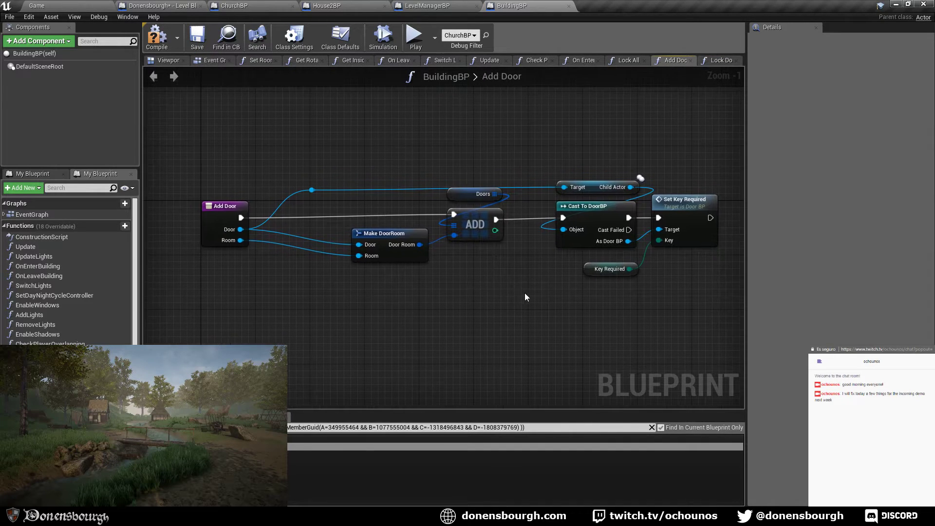
{"action": "scroll", "coordinate": [516, 299], "scroll_direction": "down", "scroll_amount": 1}
{"action": "right_click_drag", "start_coordinate": [526, 293], "coordinate": [464, 295]}
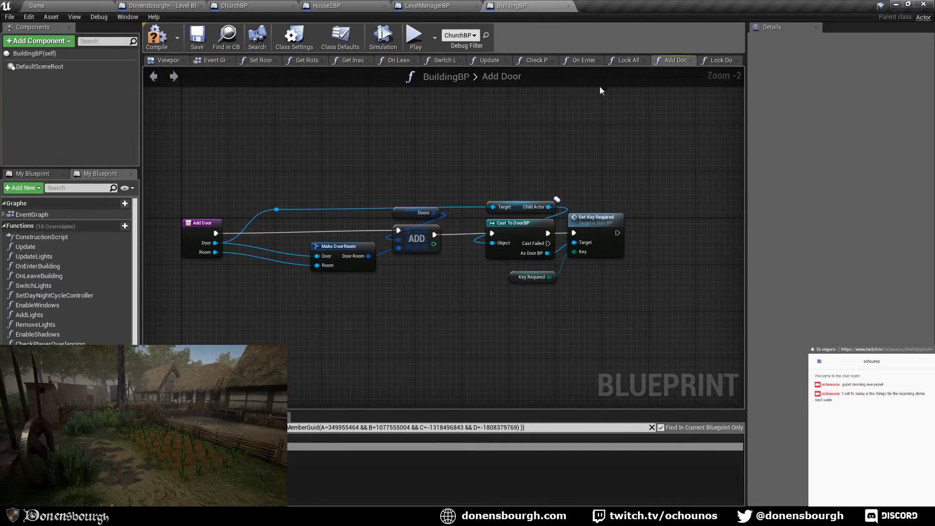
{"action": "left_click", "coordinate": [689, 61]}
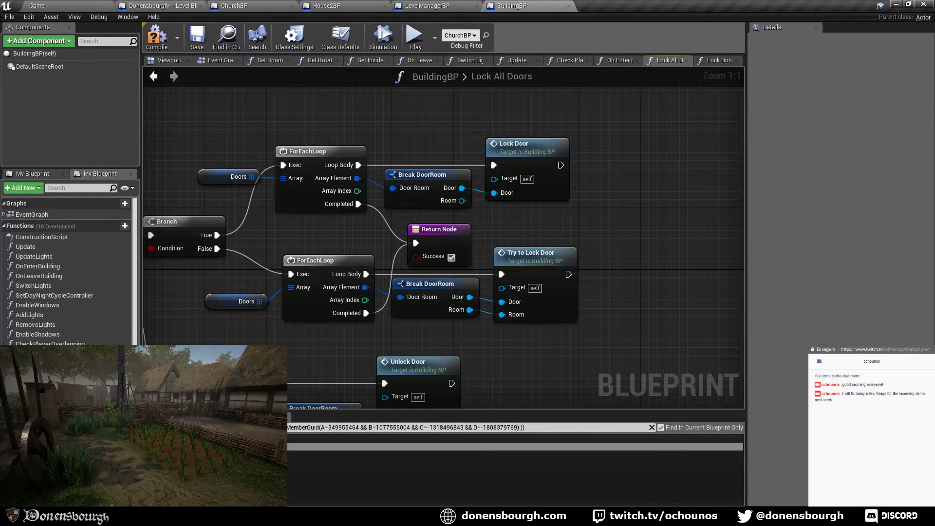
- Open the Try to Lock Door function from Lock All Doors and examine its pending-lock and Lock Door branches
{"action": "double_click", "coordinate": [536, 258]}
{"action": "right_click_drag", "start_coordinate": [544, 367], "coordinate": [321, 342]}
{"action": "scroll", "coordinate": [451, 344], "scroll_direction": "up", "scroll_amount": 3}
{"action": "right_click_drag", "start_coordinate": [463, 290], "coordinate": [475, 410]}
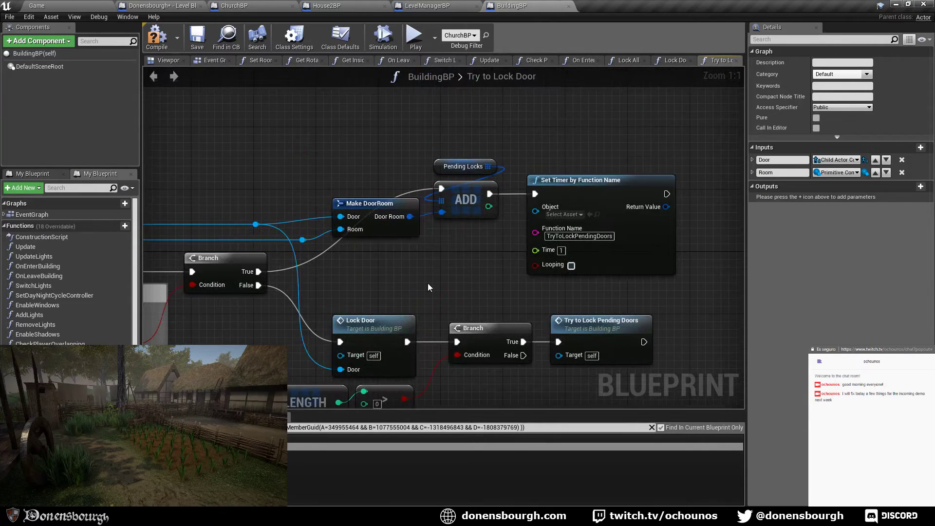
{"action": "right_click_drag", "start_coordinate": [428, 284], "coordinate": [420, 225]}
{"action": "right_click_drag", "start_coordinate": [428, 339], "coordinate": [476, 355]}
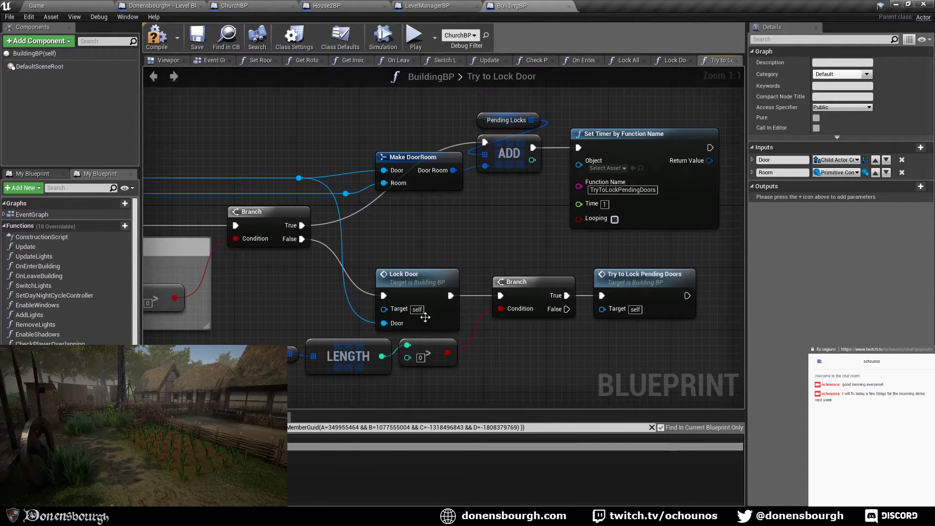
{"action": "right_click_drag", "start_coordinate": [394, 280], "coordinate": [448, 274]}
{"action": "scroll", "coordinate": [493, 268], "scroll_direction": "down", "scroll_amount": 5}
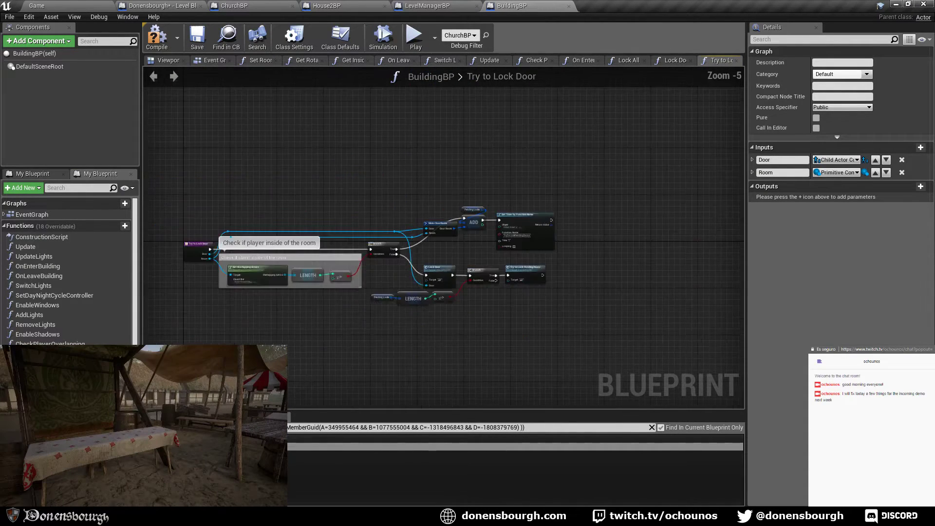
{"action": "left_click", "coordinate": [194, 33]}
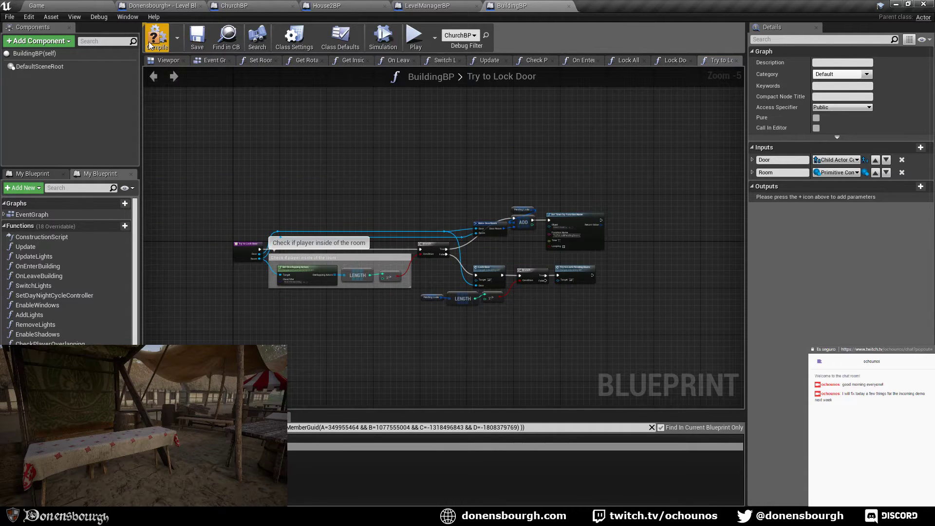
- Play the Game level in the editor and try opening the church's side door and large front door
{"action": "left_click", "coordinate": [65, 4]}
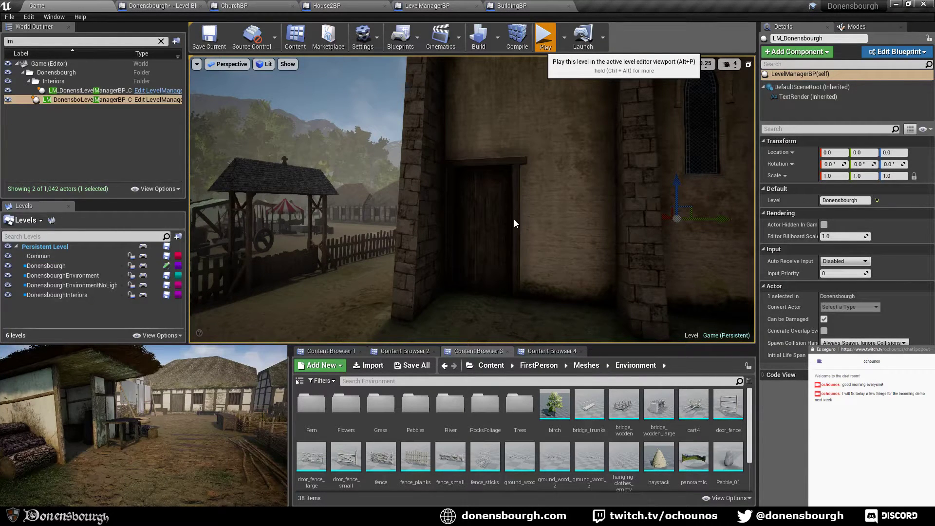
{"action": "key", "text": "alt+p"}
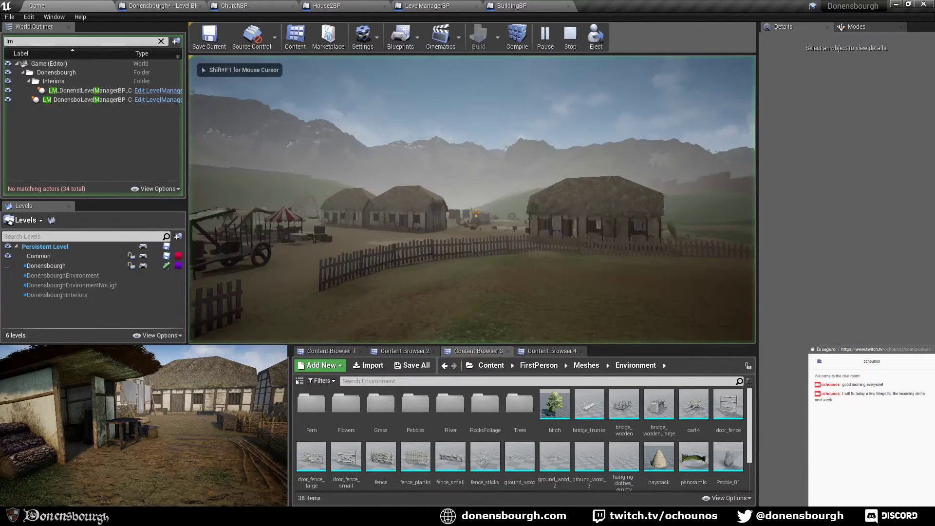
{"action": "key", "text": "w"}
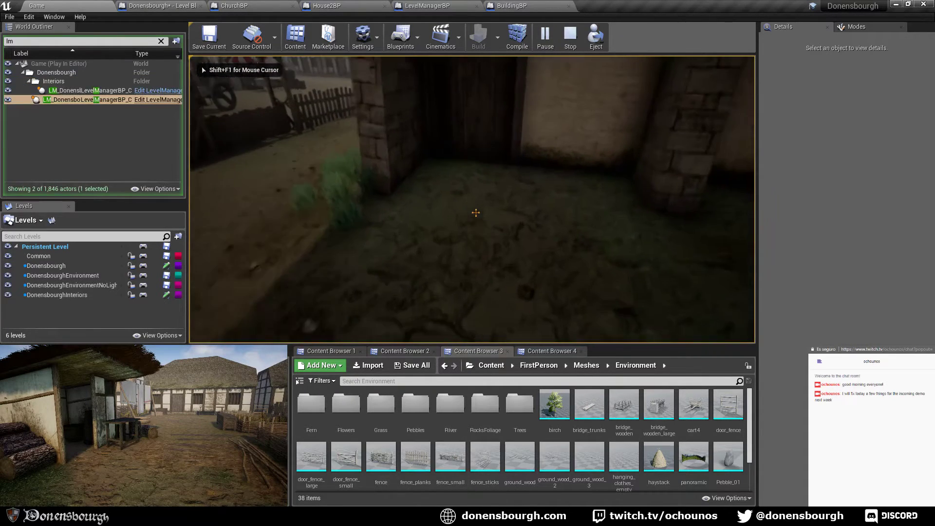
{"action": "key", "text": "e"}
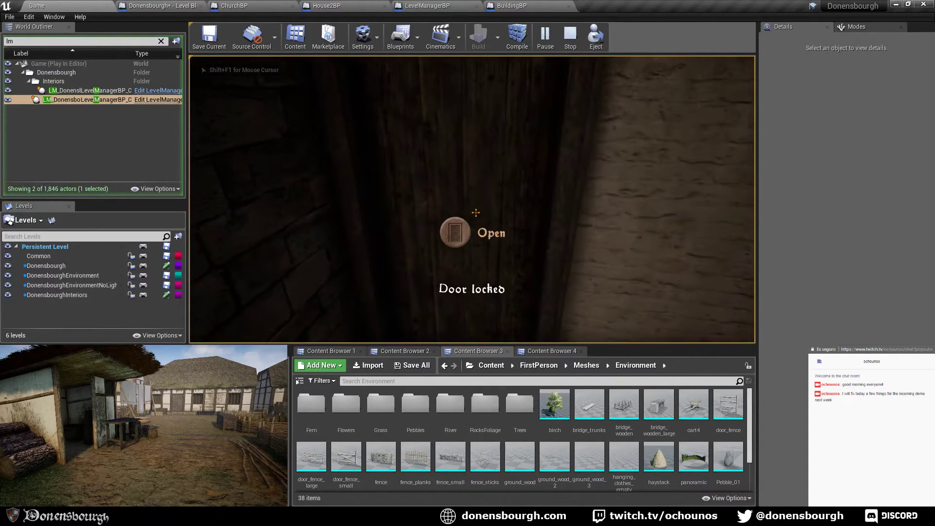
{"action": "key", "text": "w"}
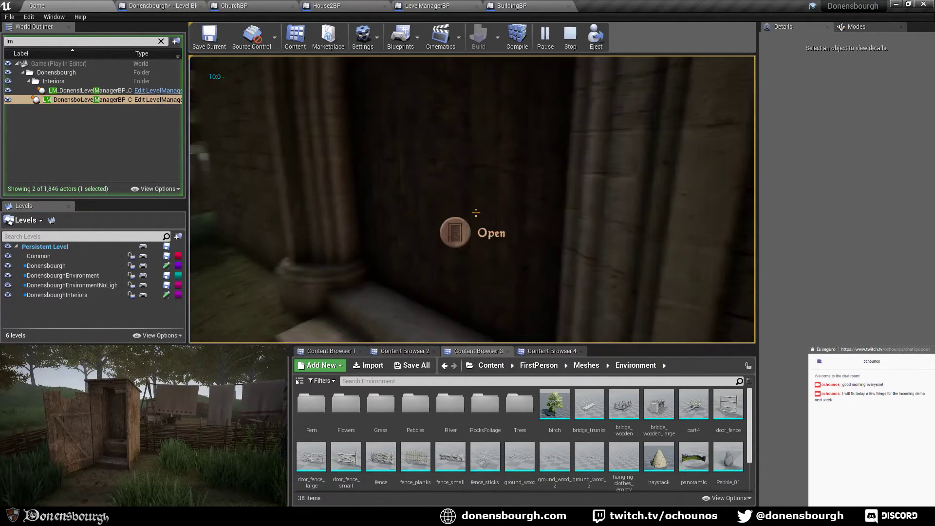
{"action": "key", "text": "e"}
{"action": "key", "text": "e"}
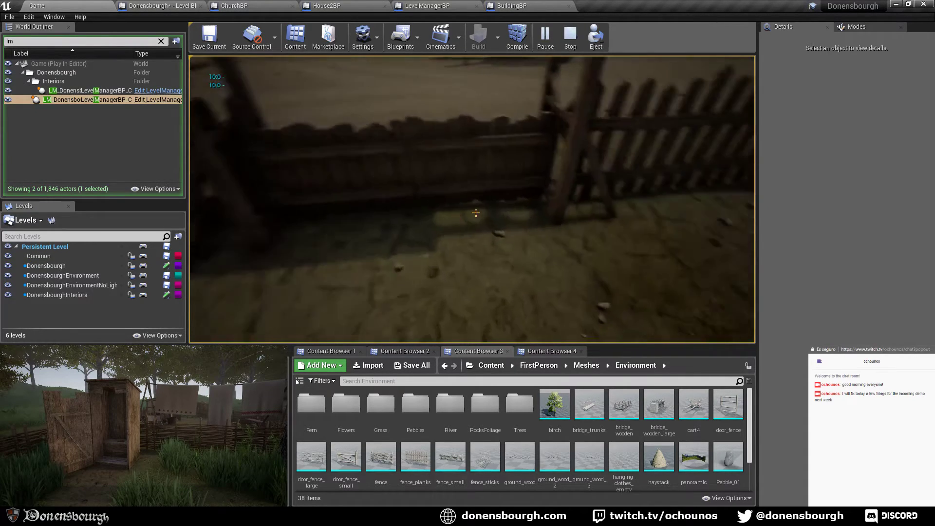
- Run around the church to its other wooden door and try to open it
{"action": "key", "text": "shift+w"}
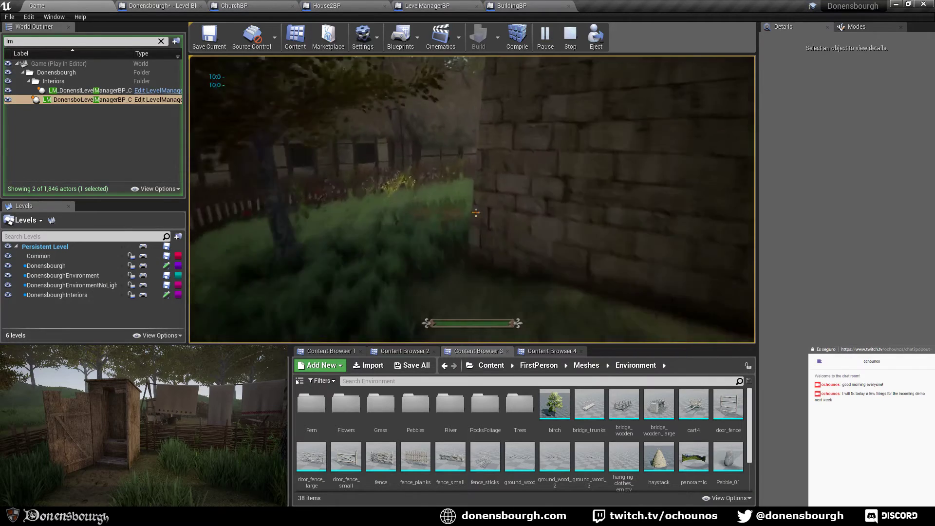
{"action": "key", "text": "w"}
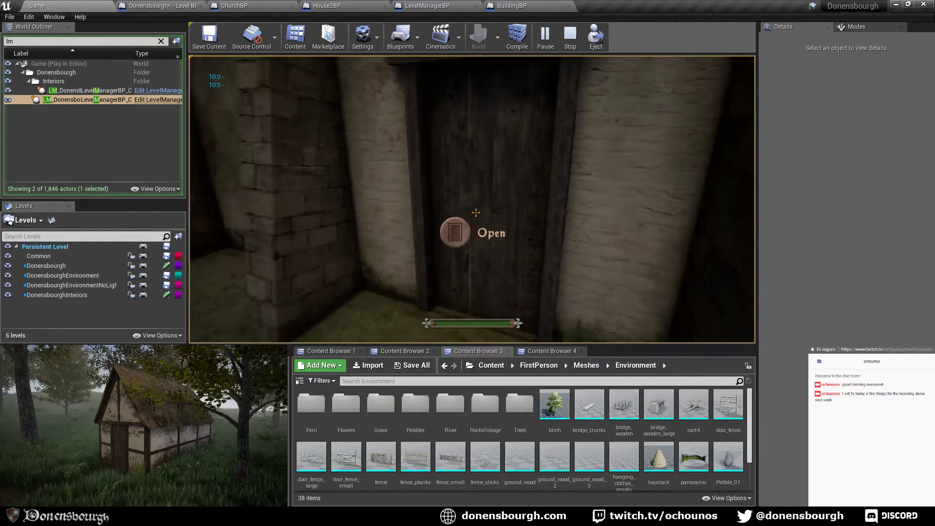
{"action": "key", "text": "e"}
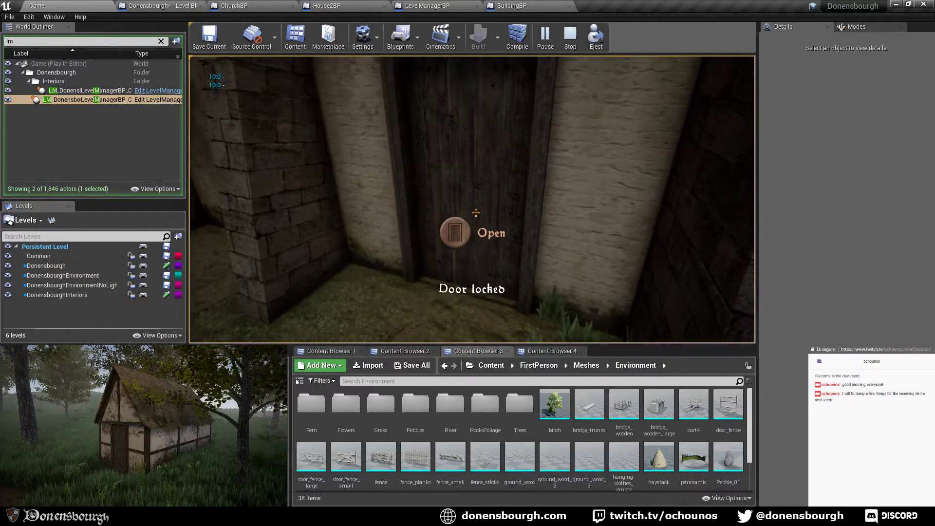
- Run from the church across the village to a house, try to open its door, and end the play session
{"action": "key", "text": "w"}
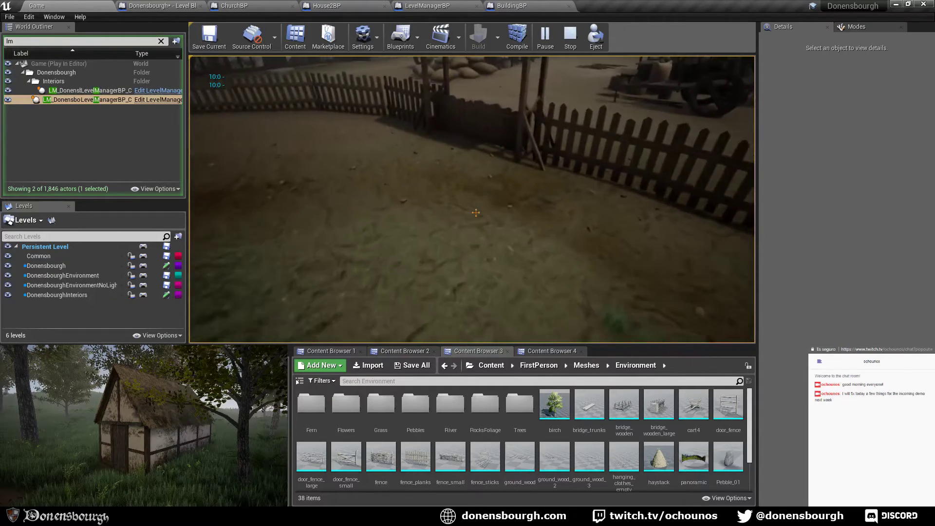
{"action": "key", "text": "w"}
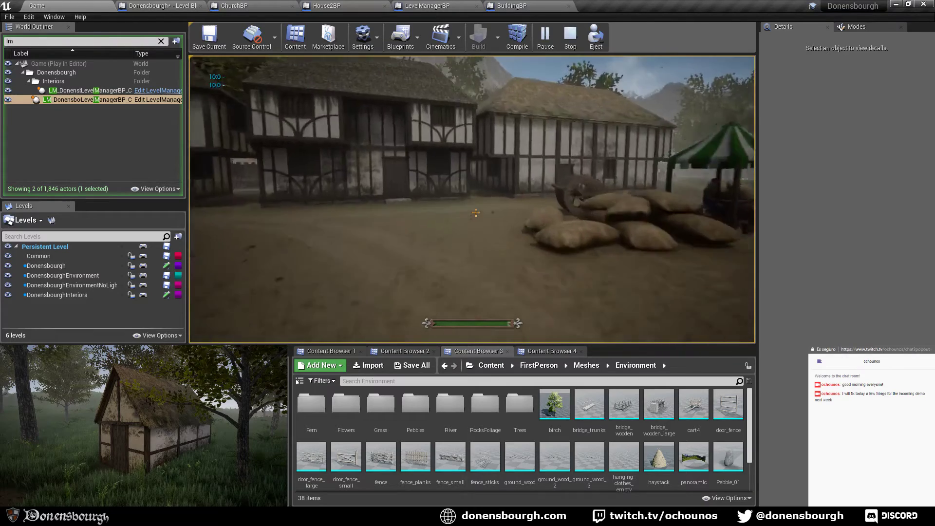
{"action": "key", "text": "w"}
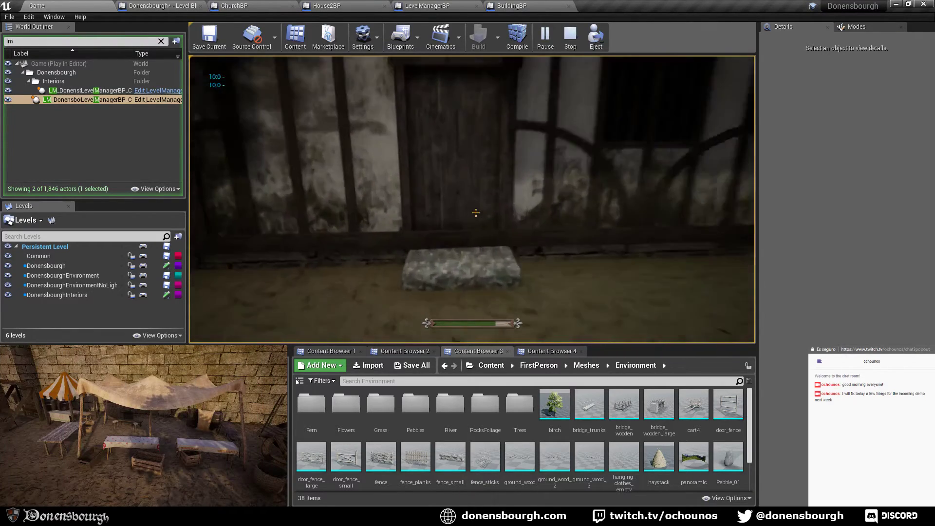
{"action": "key", "text": "w"}
{"action": "key", "text": "e"}
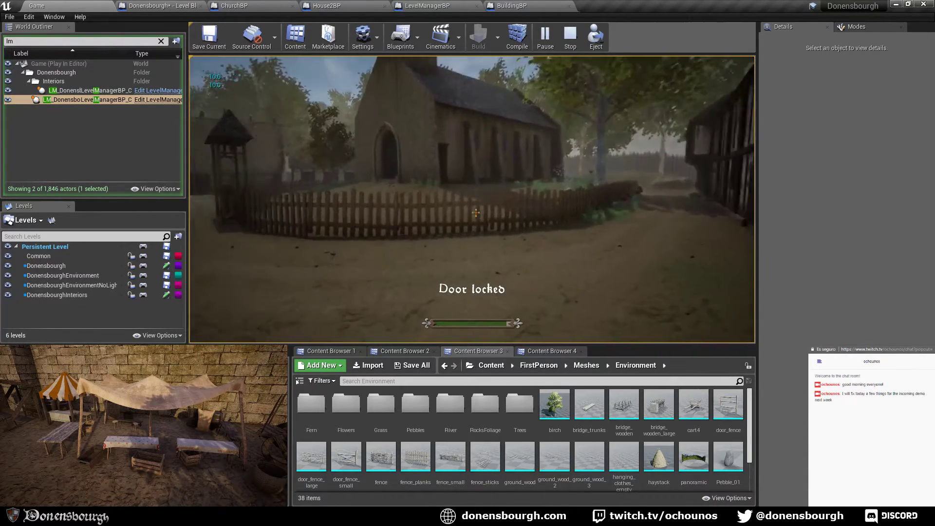
{"action": "key", "text": "Escape"}
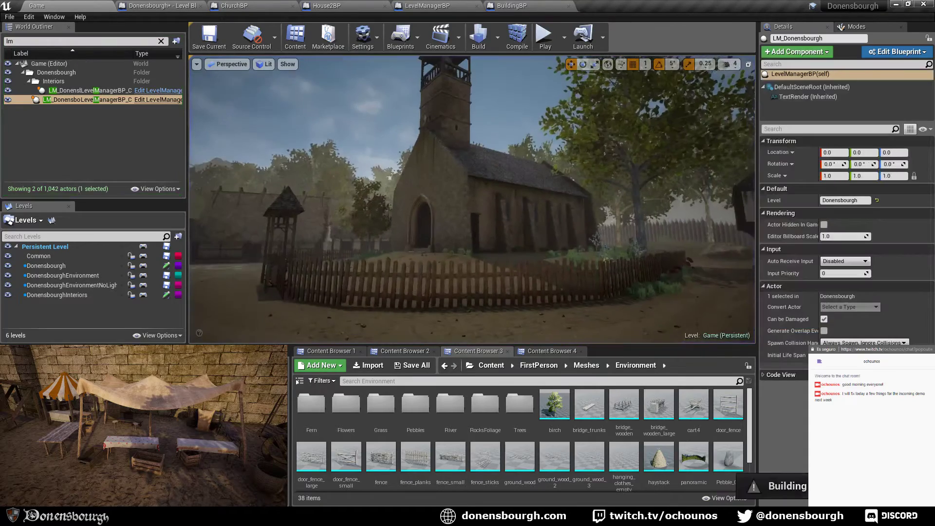
- Close the House2BP, LevelManagerBP and BuildingBP blueprints, and save the Donensbourgh level blueprint
{"action": "key", "text": "w"}
{"action": "mouse_move", "coordinate": [356, 185]}
{"action": "right_mouse_down"}
{"action": "mouse_move", "coordinate": [390, 204]}
{"action": "mouse_move", "coordinate": [356, 186]}
{"action": "mouse_move", "coordinate": [360, 196]}
{"action": "right_mouse_up"}
{"action": "key", "text": "s"}
{"action": "left_click", "coordinate": [361, 6]}
{"action": "left_click", "coordinate": [385, 6]}
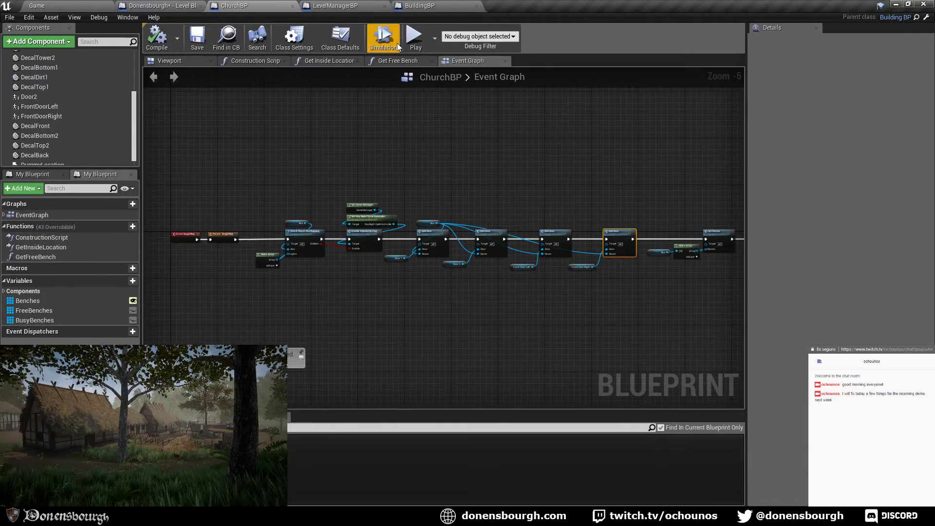
{"action": "left_click", "coordinate": [359, 5]}
{"action": "left_click", "coordinate": [388, 6]}
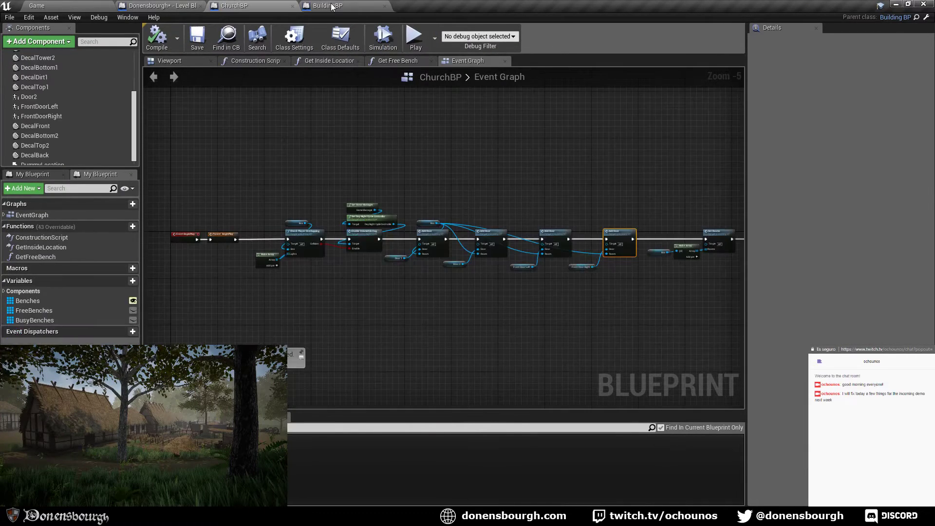
{"action": "left_click", "coordinate": [382, 6]}
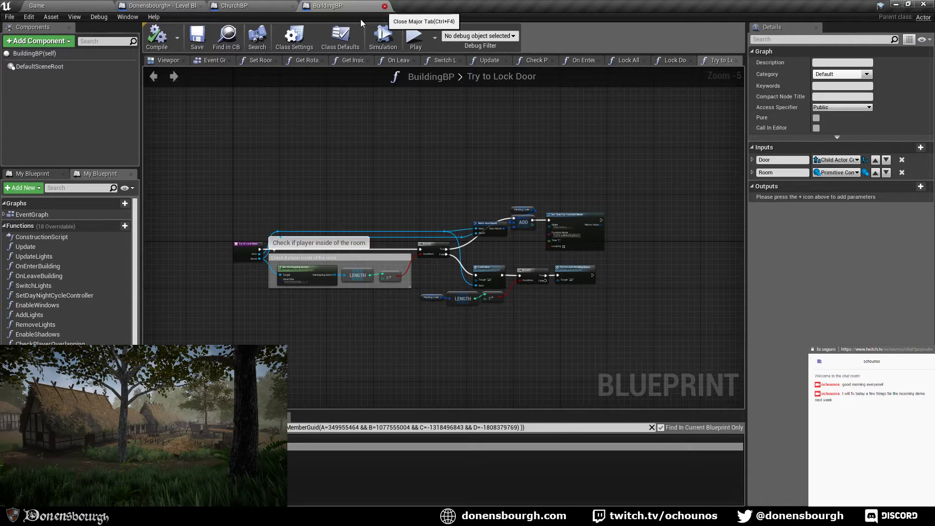
{"action": "left_click", "coordinate": [385, 6]}
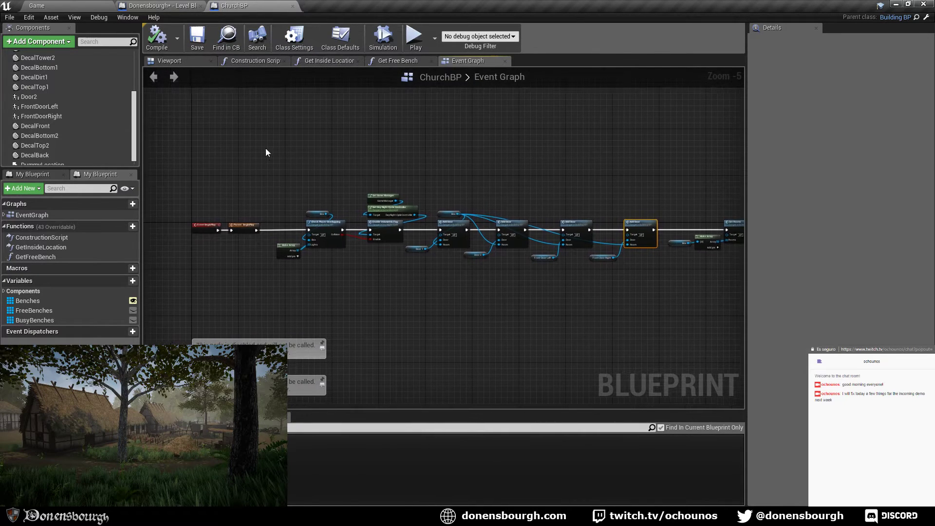
{"action": "left_click", "coordinate": [161, 5]}
{"action": "left_click", "coordinate": [189, 46]}
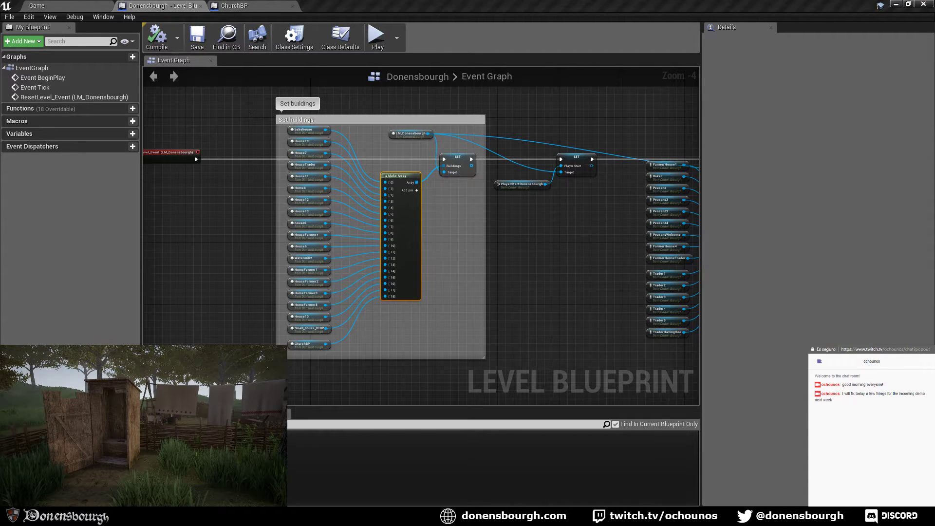
- Add a Get Game Manager node after the Free Benches SET node in ChurchBP's Event Graph
{"action": "left_click", "coordinate": [247, 5]}
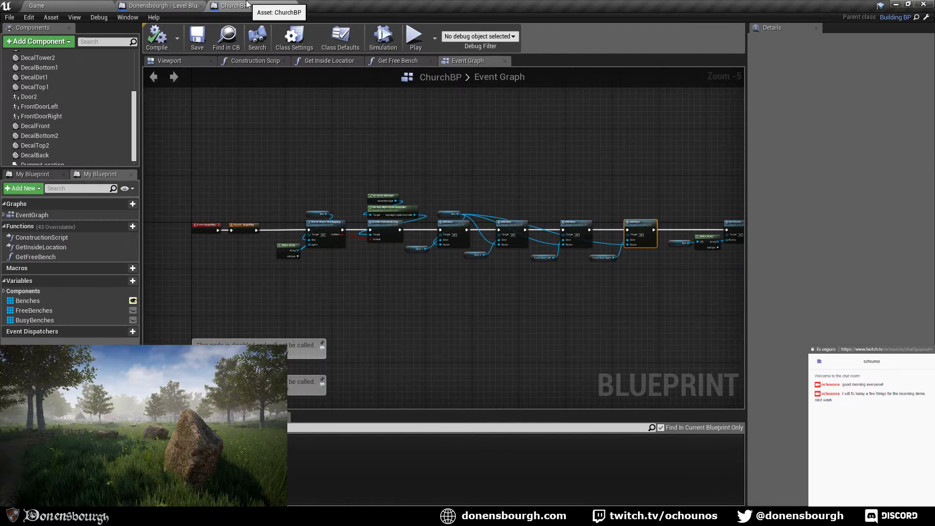
{"action": "right_click_drag", "start_coordinate": [488, 267], "coordinate": [264, 230]}
{"action": "right_click_drag", "start_coordinate": [513, 256], "coordinate": [372, 262]}
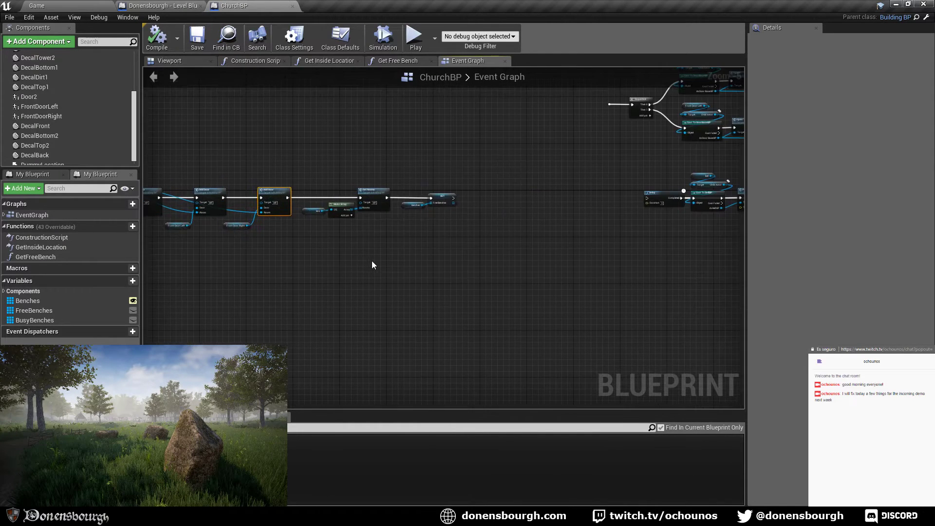
{"action": "scroll", "coordinate": [372, 261], "scroll_direction": "up", "scroll_amount": 2}
{"action": "right_click_drag", "start_coordinate": [499, 204], "coordinate": [328, 284]}
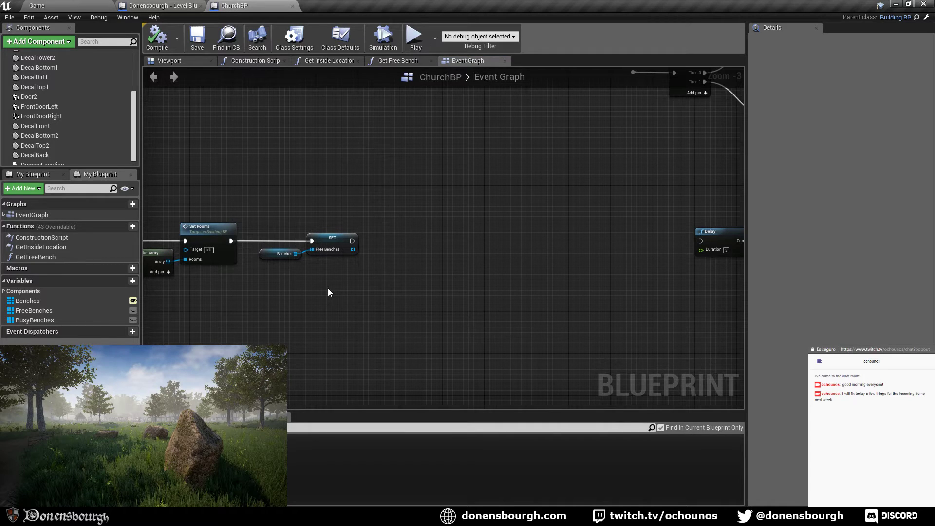
{"action": "right_click", "coordinate": [422, 240]}
{"action": "type", "text": "get g"}
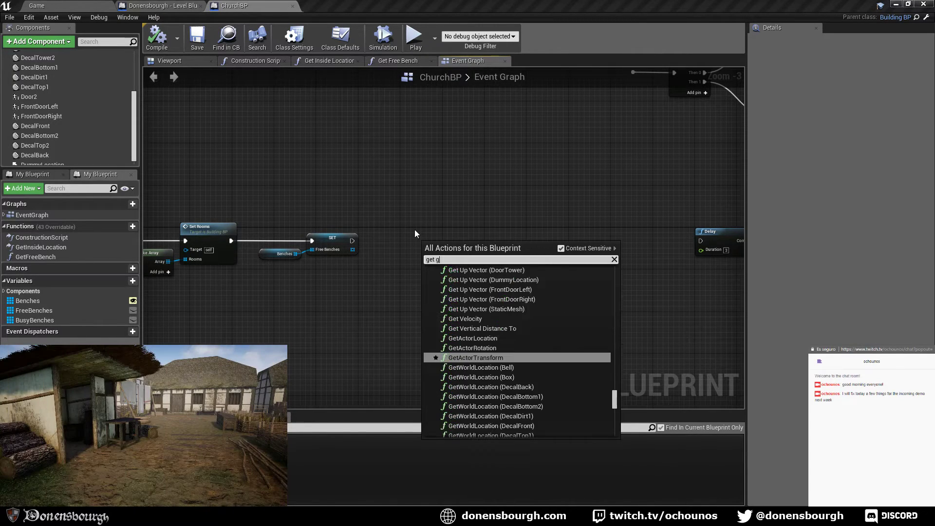
{"action": "type", "text": "ame mana"}
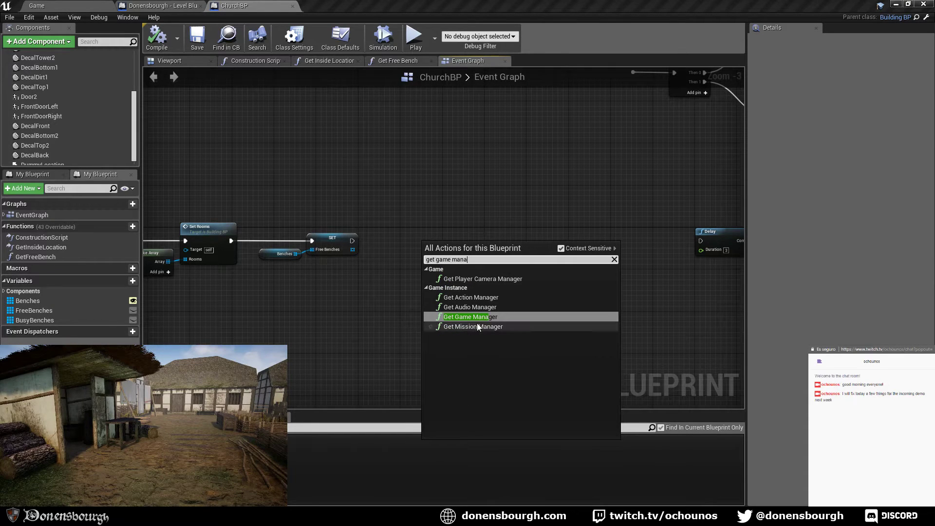
{"action": "left_click", "coordinate": [473, 316]}
- Add an Add Delayed Task At node targeting the Game Manager, and place Get Game Manager directly above it
{"action": "left_click_drag", "start_coordinate": [471, 251], "coordinate": [495, 281]}
{"action": "type", "text": "a"}
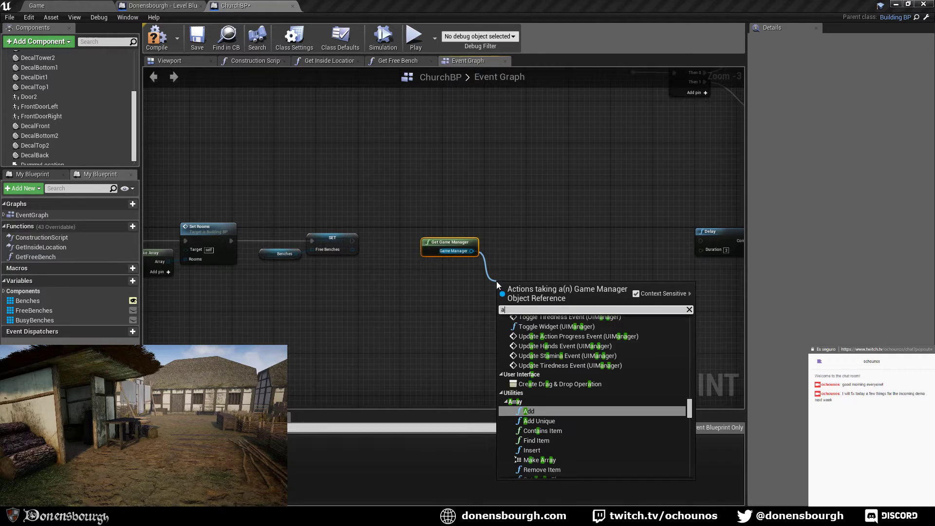
{"action": "type", "text": "dddel"}
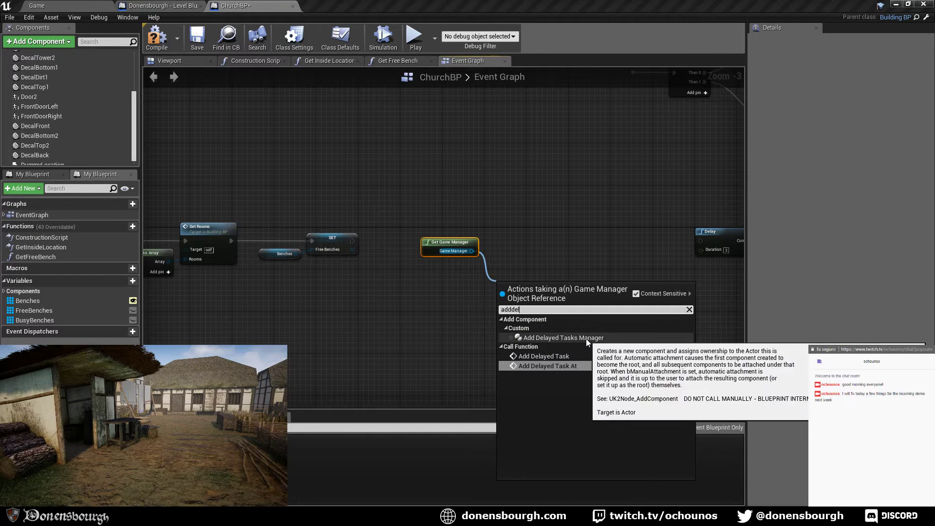
{"action": "left_click", "coordinate": [576, 367]}
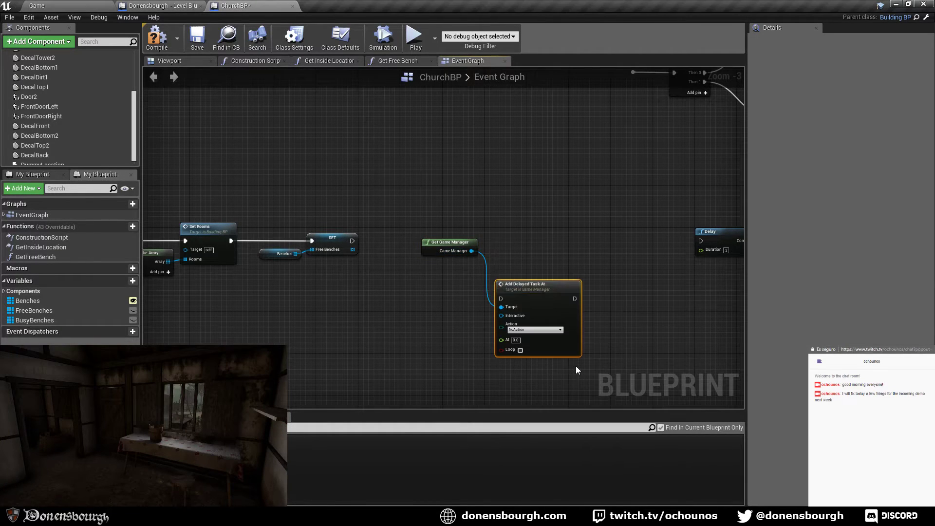
{"action": "left_click_drag", "start_coordinate": [435, 245], "coordinate": [504, 264]}
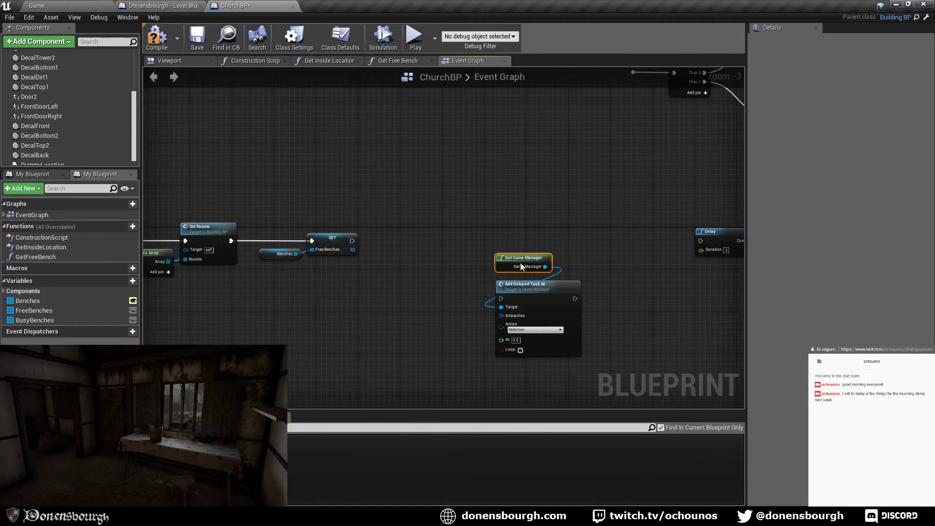
- Try an Add Delayed Task node from Get Game Manager, and delete it
{"action": "left_click_drag", "start_coordinate": [545, 266], "coordinate": [560, 180]}
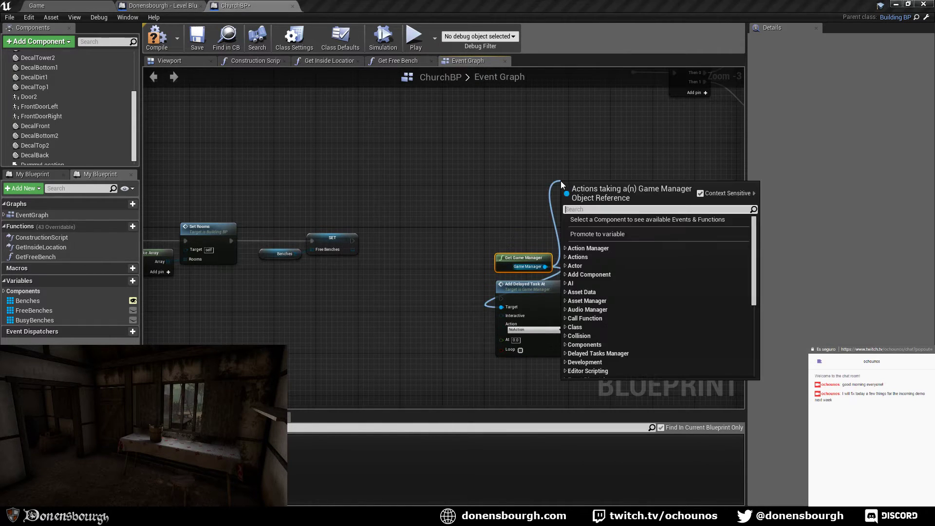
{"action": "type", "text": "adde"}
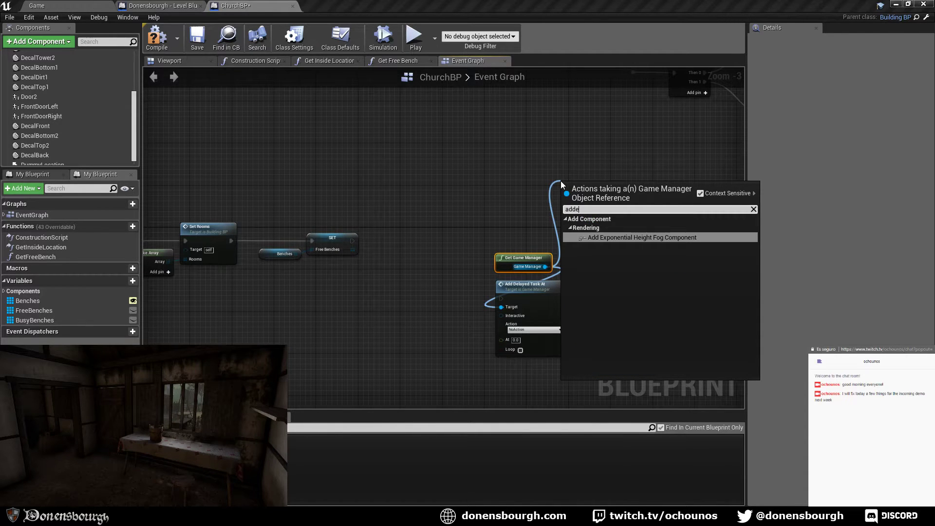
{"action": "key", "text": "BackSpace"}
{"action": "type", "text": "dela"}
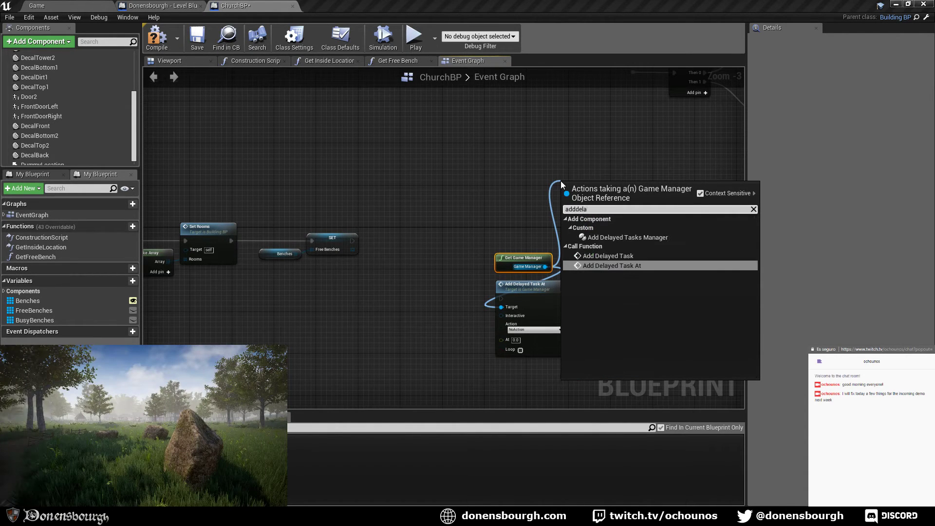
{"action": "left_click", "coordinate": [618, 256]}
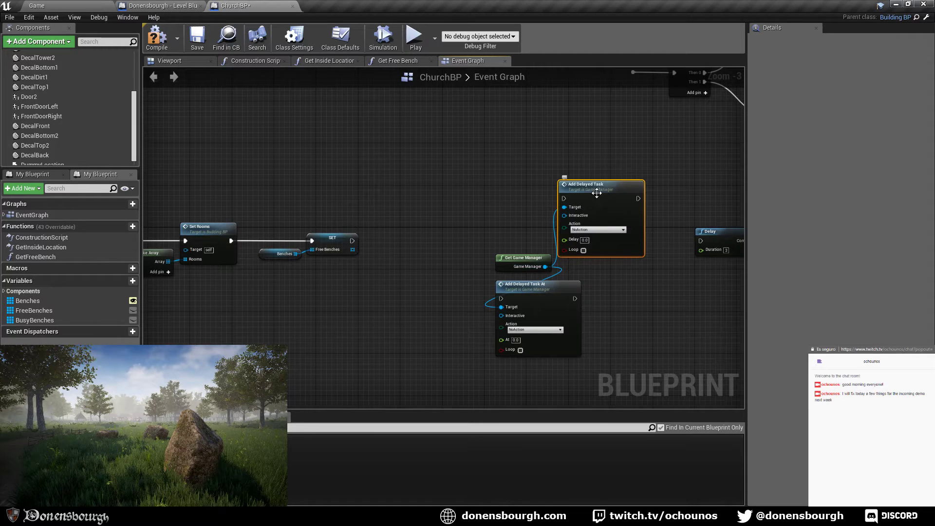
{"action": "left_click_drag", "start_coordinate": [597, 194], "coordinate": [596, 178]}
{"action": "scroll", "coordinate": [596, 177], "scroll_direction": "up", "scroll_amount": 3}
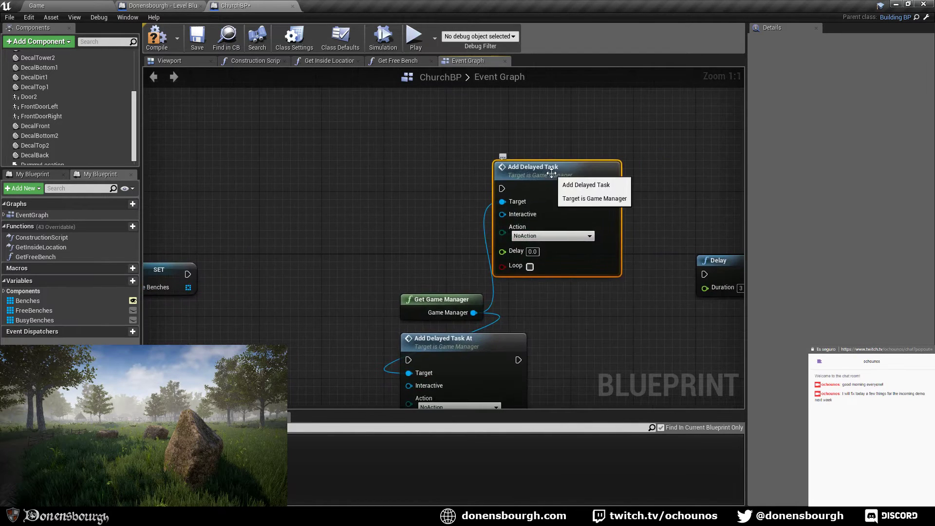
{"action": "key", "text": "Delete"}
- Connect the Free Benches SET execution output to Add Delayed Task At, and look through the node's available actions
{"action": "right_click_drag", "start_coordinate": [364, 275], "coordinate": [400, 192]}
{"action": "mouse_move", "coordinate": [401, 192]}
{"action": "left_mouse_down"}
{"action": "mouse_move", "coordinate": [499, 284]}
{"action": "mouse_move", "coordinate": [445, 215]}
{"action": "mouse_move", "coordinate": [389, 198]}
{"action": "left_mouse_up"}
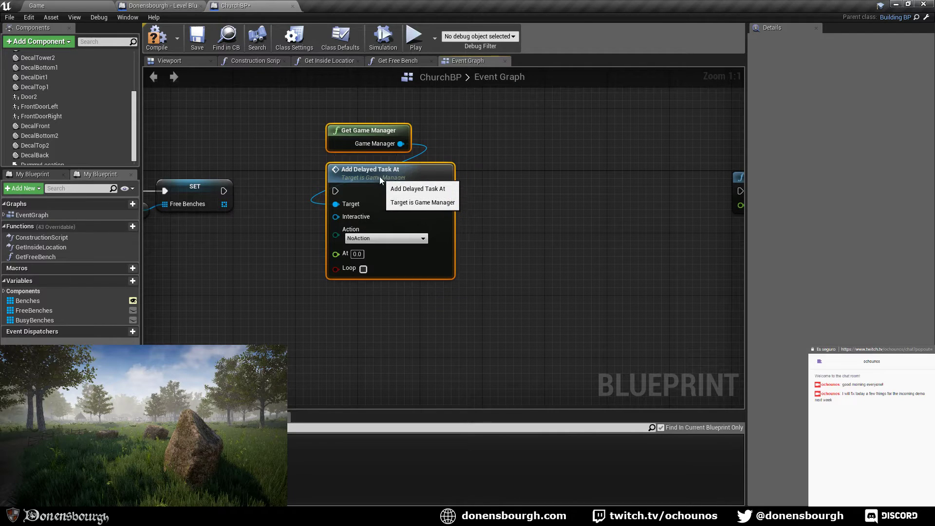
{"action": "left_click_drag", "start_coordinate": [223, 191], "coordinate": [337, 193]}
{"action": "left_click", "coordinate": [377, 239]}
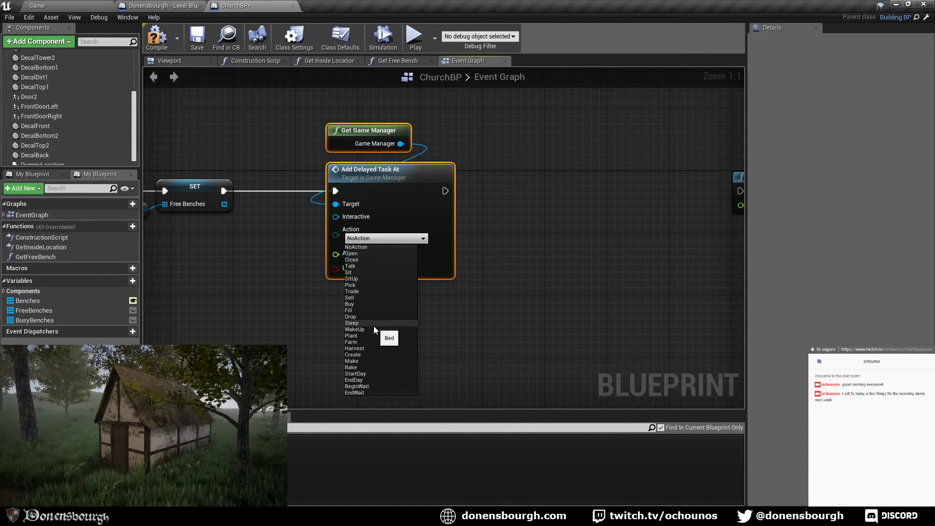
{"action": "left_click", "coordinate": [316, 305]}
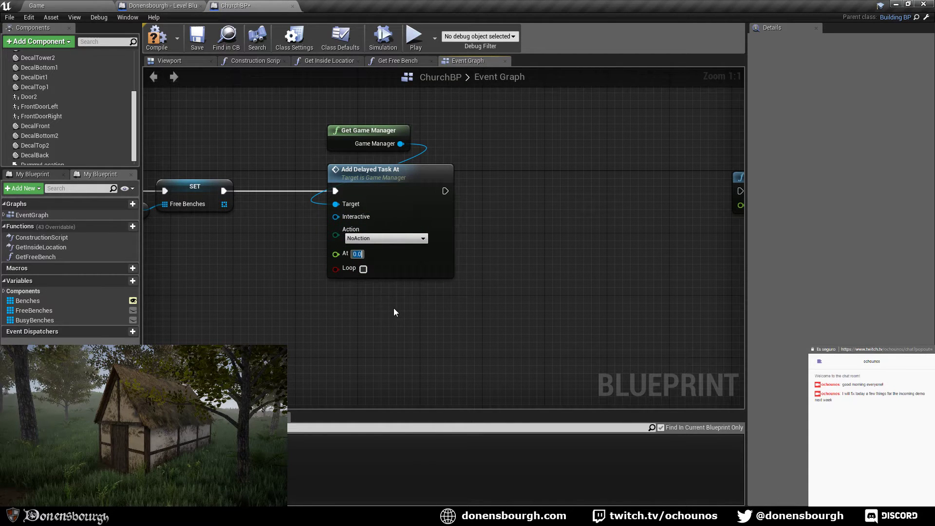
- Add a Time to Minutes node with Hour set to 8 and connect its Minutes output to the task's At input
{"action": "right_click_drag", "start_coordinate": [394, 308], "coordinate": [494, 324]}
{"action": "right_click", "coordinate": [340, 311]}
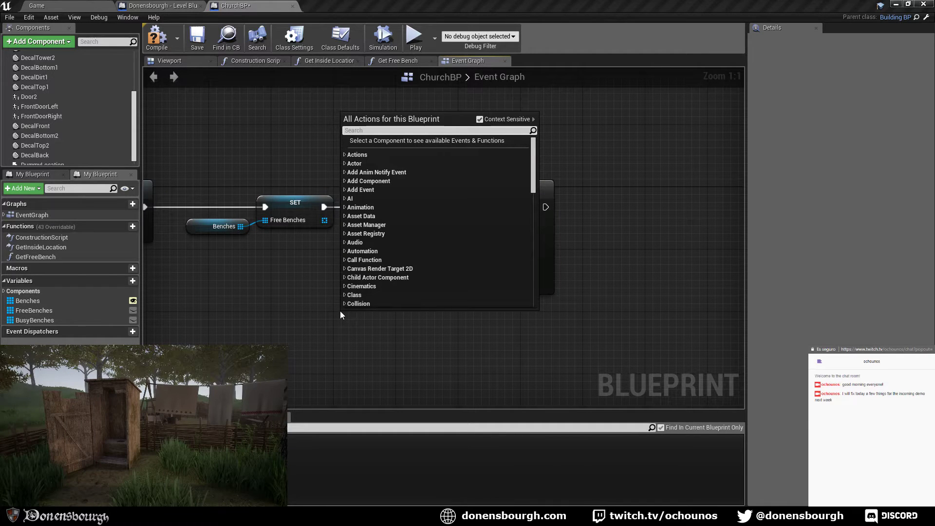
{"action": "type", "text": "minut"}
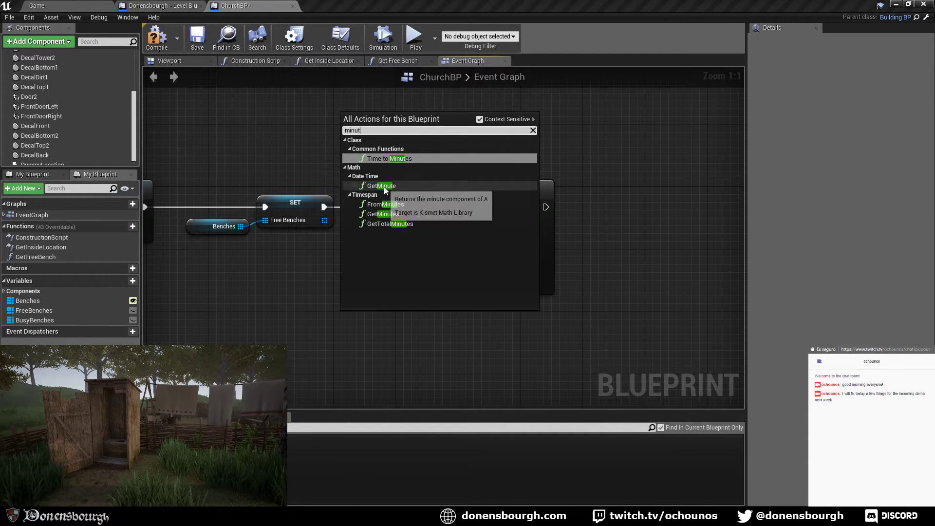
{"action": "left_click", "coordinate": [390, 159]}
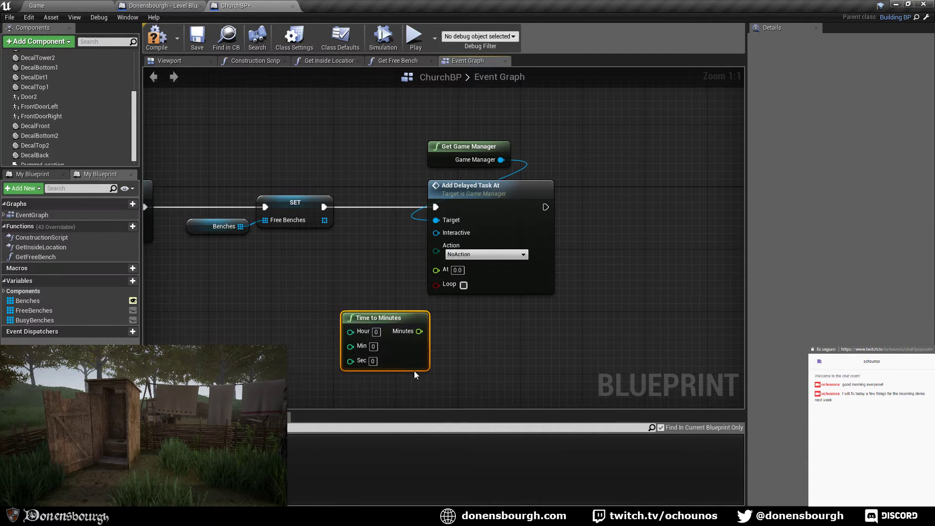
{"action": "left_click_drag", "start_coordinate": [384, 318], "coordinate": [436, 270]}
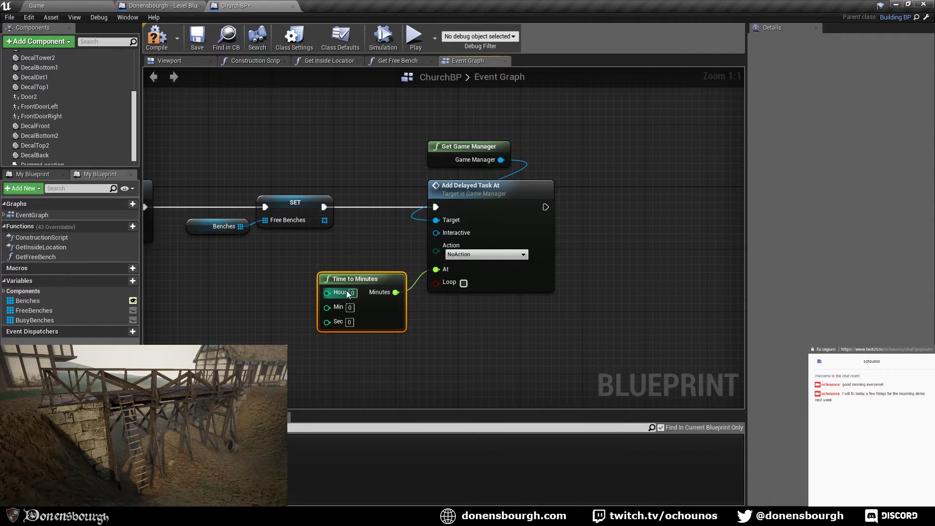
{"action": "left_click", "coordinate": [367, 343]}
- Duplicate the Add Delayed Task At node, place the copy beside the original, and chain it to the original's execution output
{"action": "right_click_drag", "start_coordinate": [436, 323], "coordinate": [315, 327]}
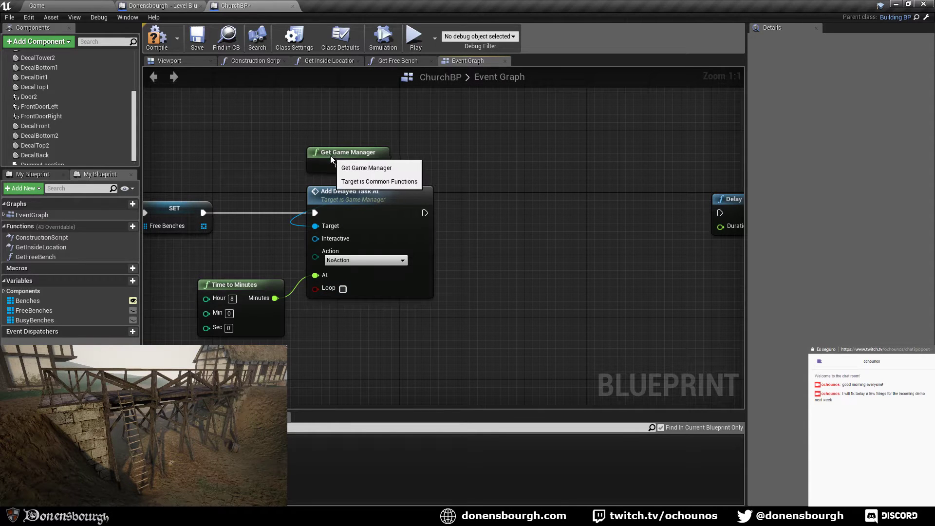
{"action": "left_click_drag", "start_coordinate": [341, 153], "coordinate": [341, 162]}
{"action": "left_click", "coordinate": [345, 195]}
{"action": "key", "text": "ctrl+c"}
{"action": "key", "text": "ctrl+v"}
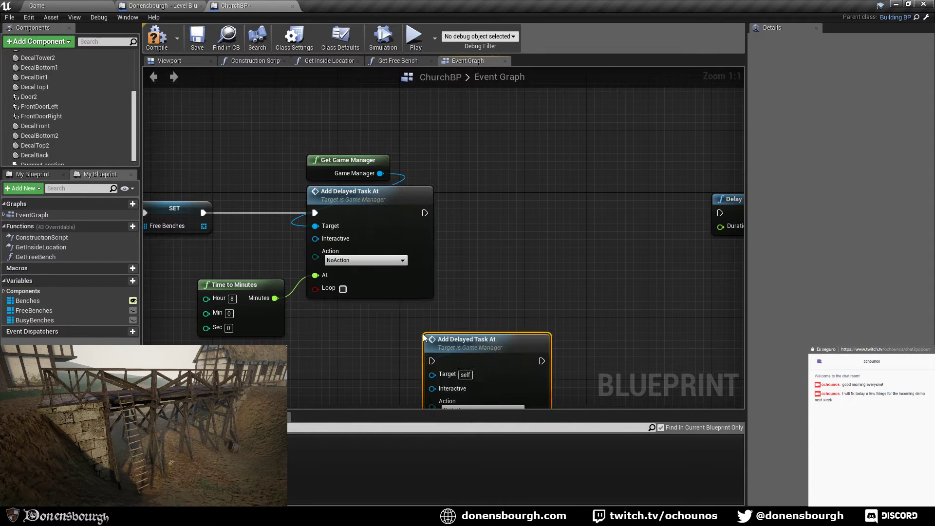
{"action": "left_click_drag", "start_coordinate": [446, 346], "coordinate": [521, 201]}
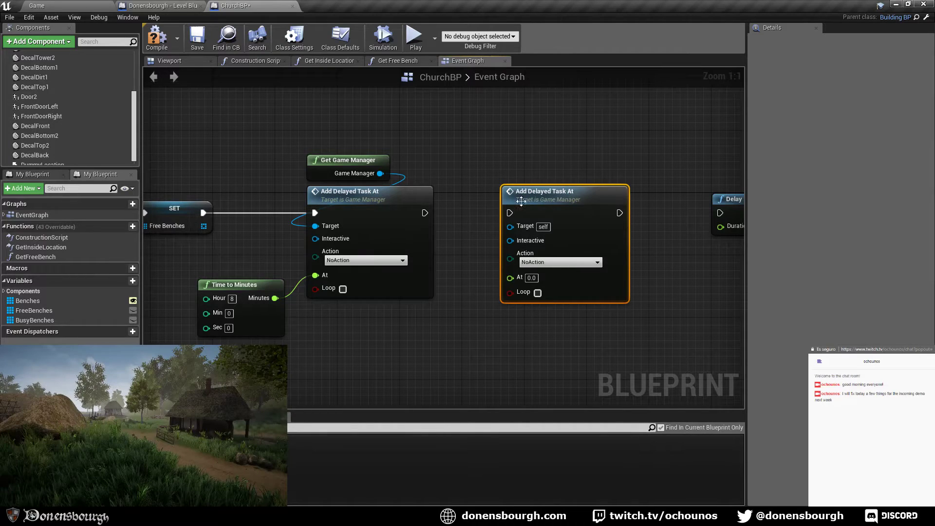
{"action": "left_click_drag", "start_coordinate": [424, 213], "coordinate": [570, 193]}
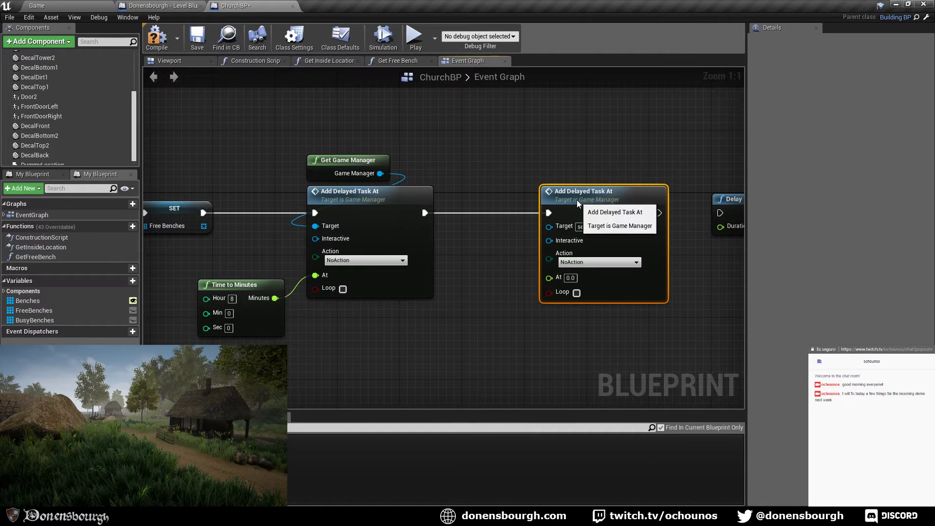
- Duplicate the Time to Minutes node, connect its Minutes output to the second Add Delayed Task At's At input, and set its Hour to 16
{"action": "left_click", "coordinate": [222, 284]}
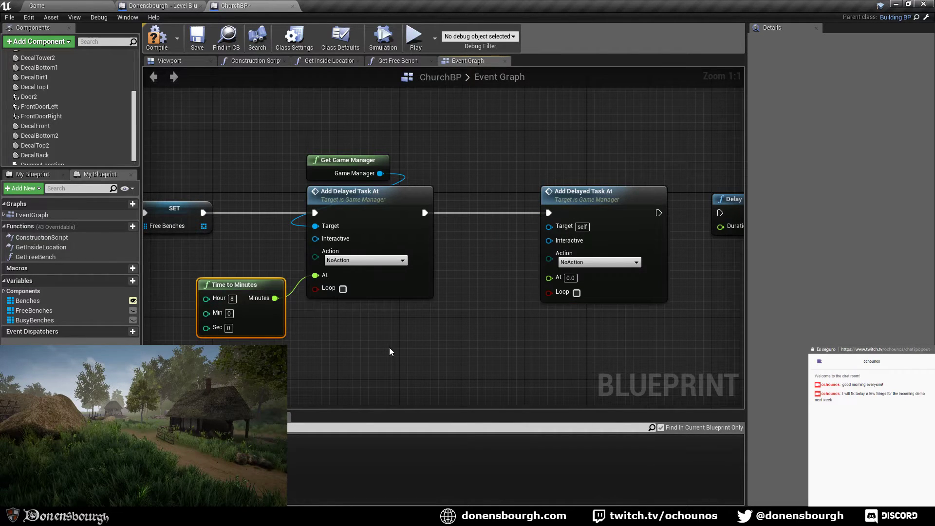
{"action": "key", "text": "ctrl+c"}
{"action": "key", "text": "ctrl+v"}
{"action": "left_click_drag", "start_coordinate": [423, 356], "coordinate": [549, 277]}
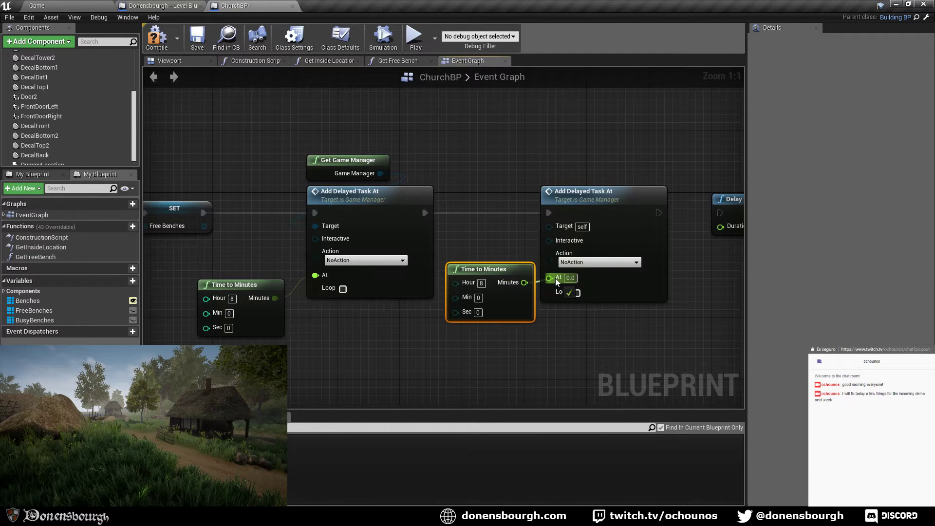
{"action": "left_click", "coordinate": [481, 284]}
{"action": "type", "text": "16"}
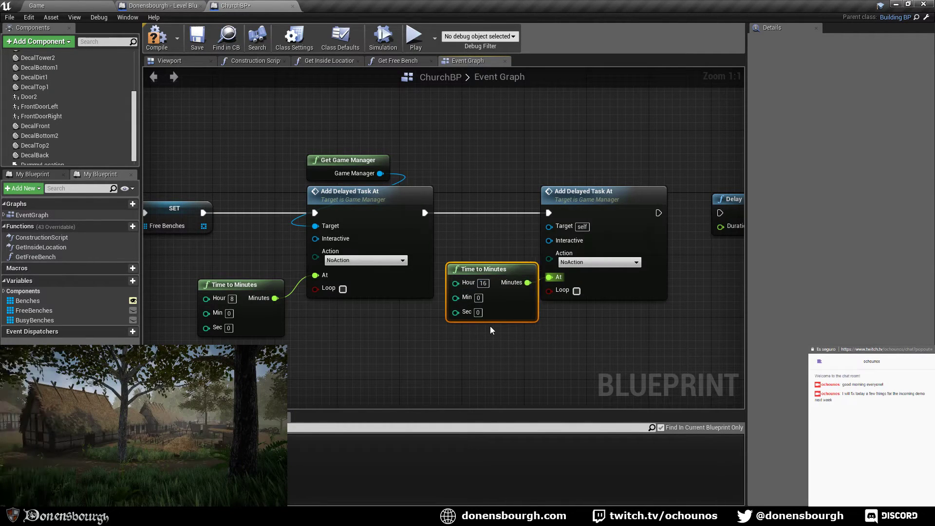
- Shift the second Add Delayed Task At slightly aside and align both Time to Minutes nodes with the At inputs they feed
{"action": "left_click_drag", "start_coordinate": [576, 201], "coordinate": [583, 201]}
{"action": "left_click", "coordinate": [474, 253]}
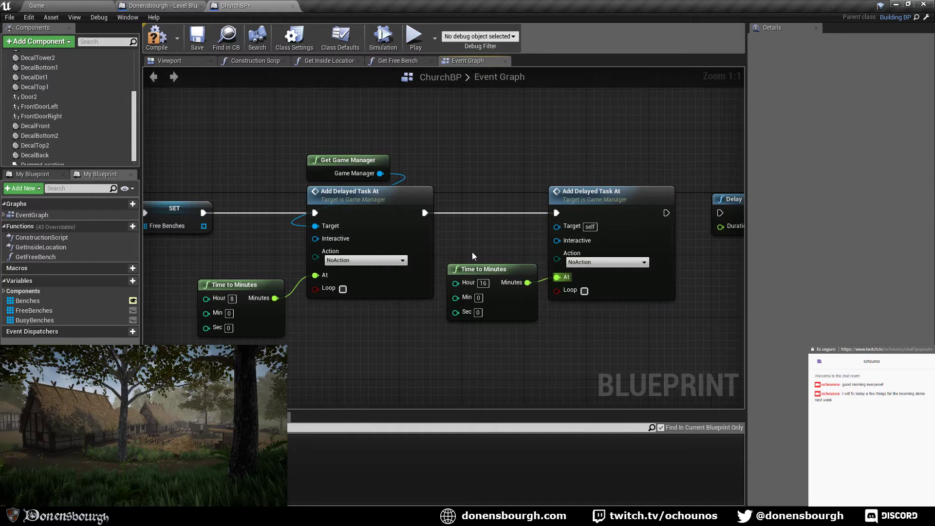
{"action": "right_click_drag", "start_coordinate": [450, 254], "coordinate": [462, 254]}
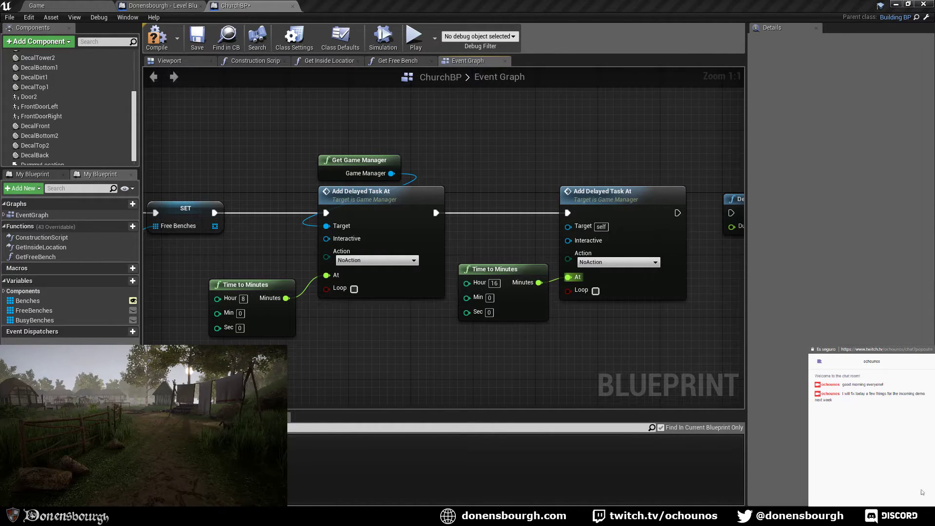
{"action": "right_click_drag", "start_coordinate": [443, 359], "coordinate": [451, 345]}
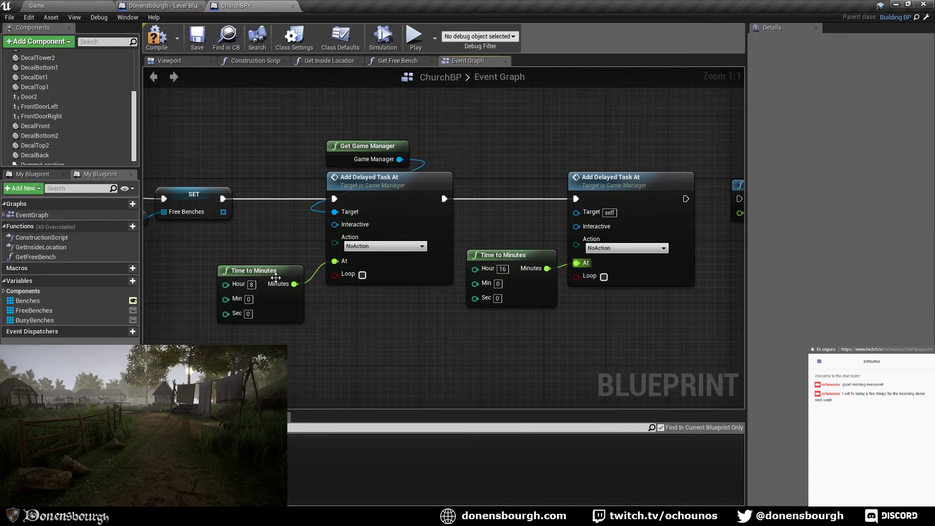
{"action": "left_click_drag", "start_coordinate": [276, 277], "coordinate": [282, 253]}
{"action": "right_click_drag", "start_coordinate": [415, 314], "coordinate": [382, 323]}
{"action": "left_click_drag", "start_coordinate": [491, 266], "coordinate": [491, 258]}
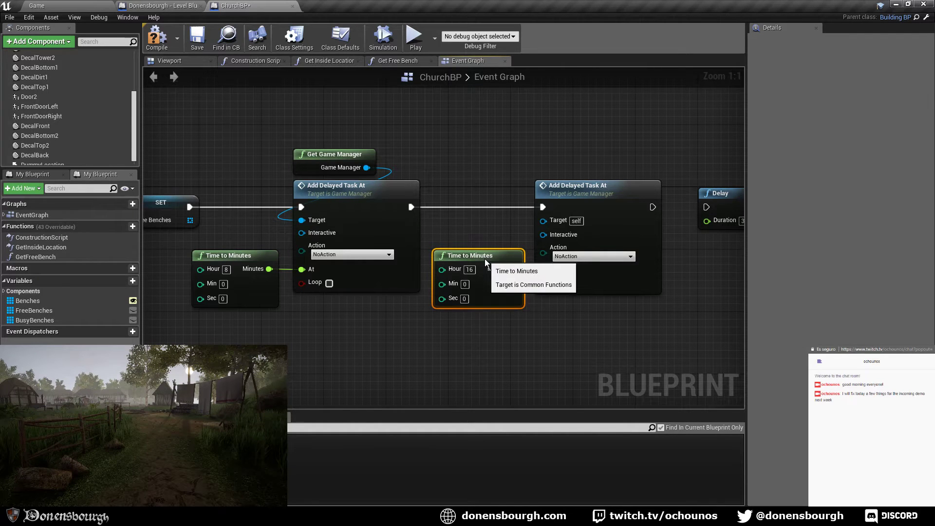
{"action": "left_click", "coordinate": [386, 324]}
- Move the bell chain from its first Delay through Cast To BellBP, Play Event and the last Delay away from the delayed tasks, and save ChurchBP
{"action": "scroll", "coordinate": [350, 322], "scroll_direction": "down", "scroll_amount": 2}
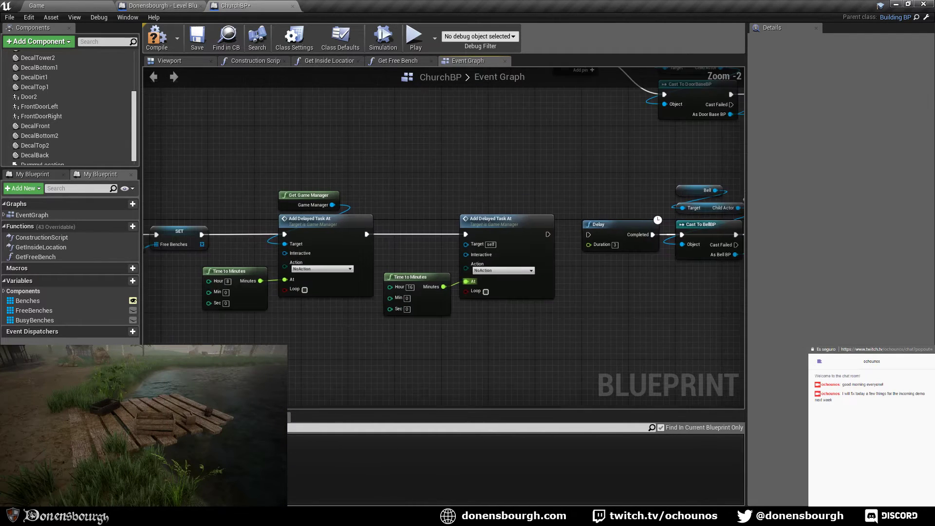
{"action": "right_click_drag", "start_coordinate": [359, 319], "coordinate": [340, 311]}
{"action": "right_click_drag", "start_coordinate": [567, 326], "coordinate": [285, 315]}
{"action": "scroll", "coordinate": [359, 308], "scroll_direction": "down", "scroll_amount": 2}
{"action": "right_click_drag", "start_coordinate": [378, 297], "coordinate": [319, 333]}
{"action": "left_click_drag", "start_coordinate": [276, 246], "coordinate": [433, 313]}
{"action": "left_click_drag", "start_coordinate": [278, 275], "coordinate": [404, 279]}
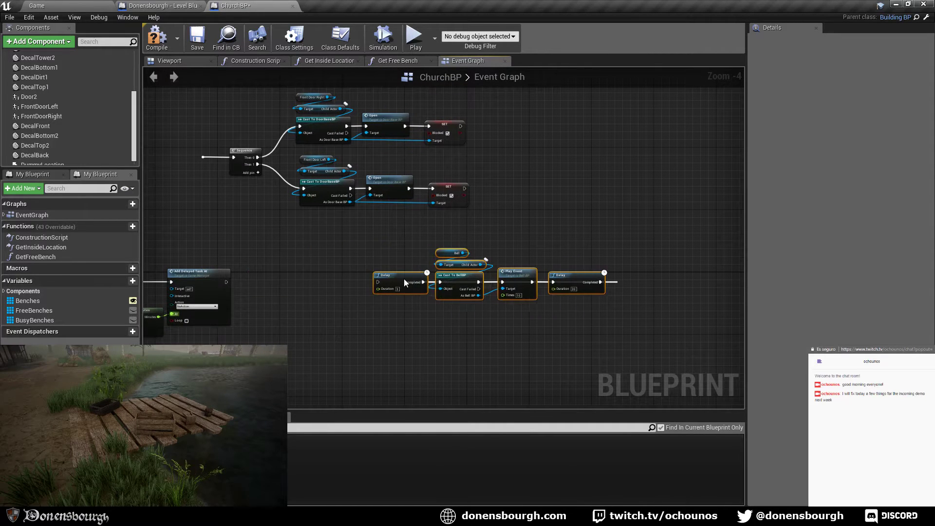
{"action": "left_click", "coordinate": [340, 311]}
{"action": "right_click_drag", "start_coordinate": [302, 314], "coordinate": [554, 282]}
{"action": "scroll", "coordinate": [374, 320], "scroll_direction": "up", "scroll_amount": 4}
{"action": "right_click_drag", "start_coordinate": [374, 319], "coordinate": [500, 363]}
{"action": "left_click", "coordinate": [201, 47]}
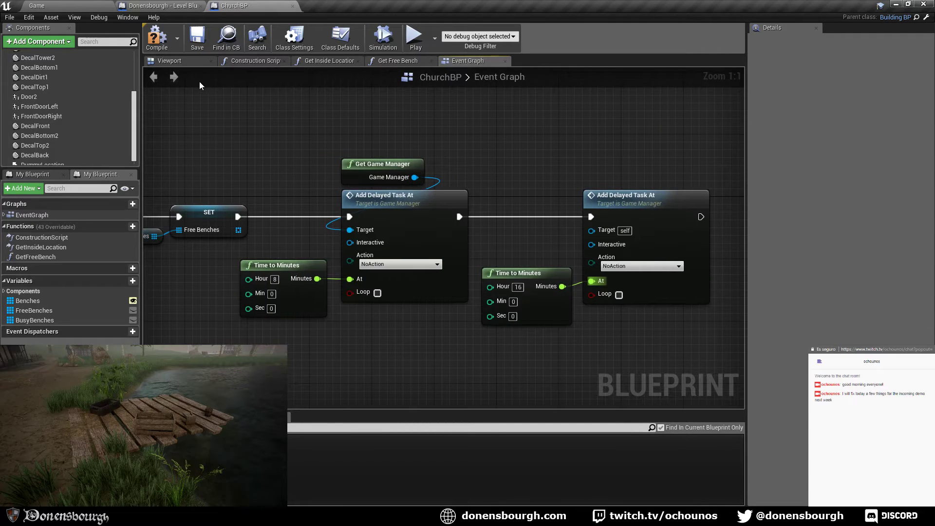
- Look through the Blueprints > Interactive folder in the level editor's Content Browser
{"action": "left_click", "coordinate": [78, 5]}
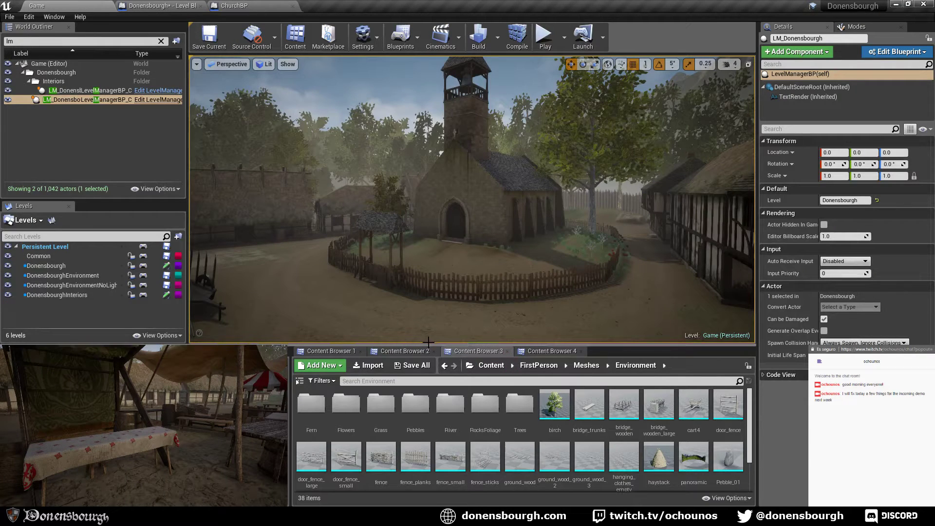
{"action": "left_click", "coordinate": [333, 351]}
{"action": "left_click", "coordinate": [598, 366]}
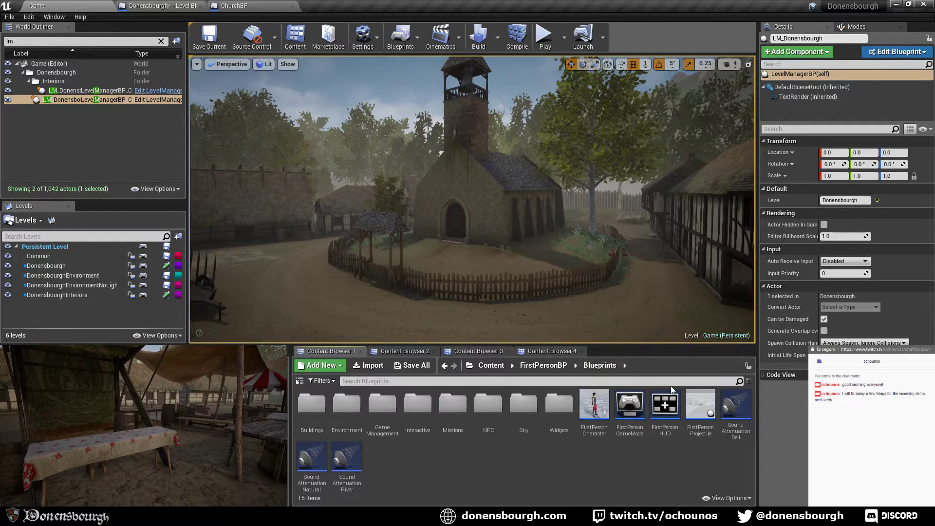
{"action": "double_click", "coordinate": [418, 406]}
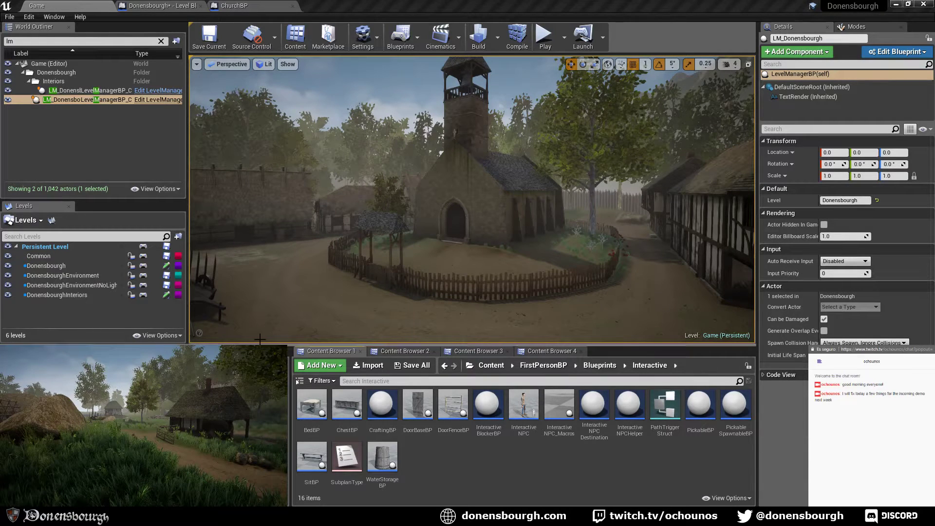
- Close the Donensbourgh level blueprint and return to the ChurchBP event graph
{"action": "left_click", "coordinate": [157, 5]}
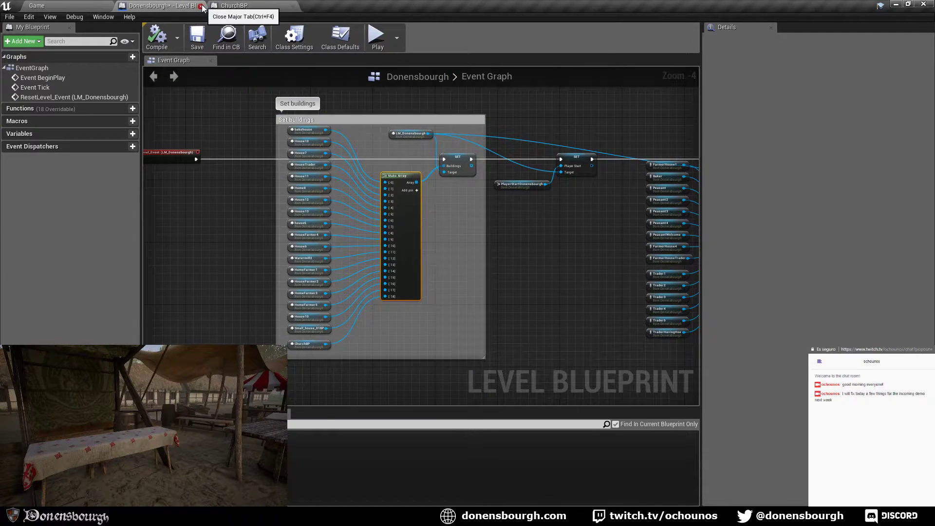
{"action": "left_click", "coordinate": [201, 5]}
{"action": "left_click", "coordinate": [190, 6]}
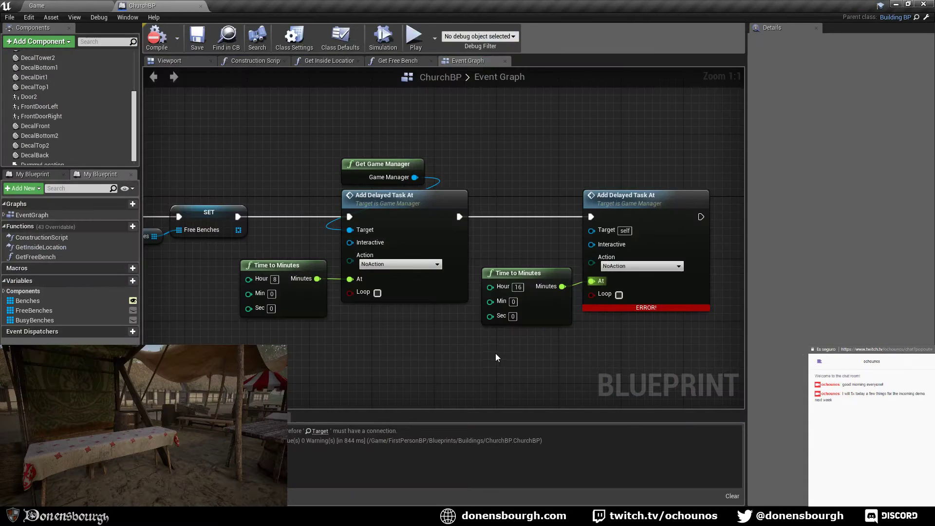
- Connect the Get Game Manager output to the Target input of the second Add Delayed Task At node
{"action": "right_click_drag", "start_coordinate": [497, 357], "coordinate": [425, 344]}
{"action": "right_click_drag", "start_coordinate": [525, 313], "coordinate": [556, 326]}
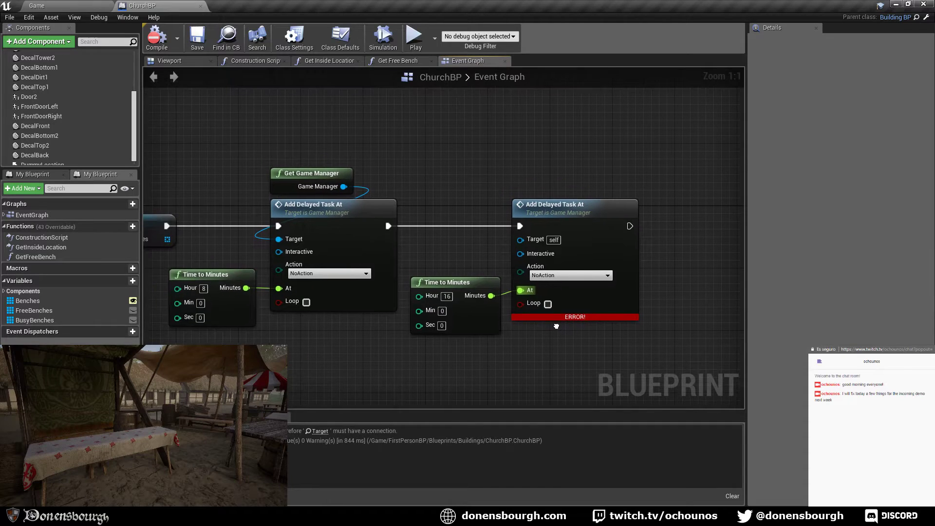
{"action": "left_click_drag", "start_coordinate": [343, 187], "coordinate": [523, 238]}
{"action": "right_click_drag", "start_coordinate": [411, 248], "coordinate": [441, 239]}
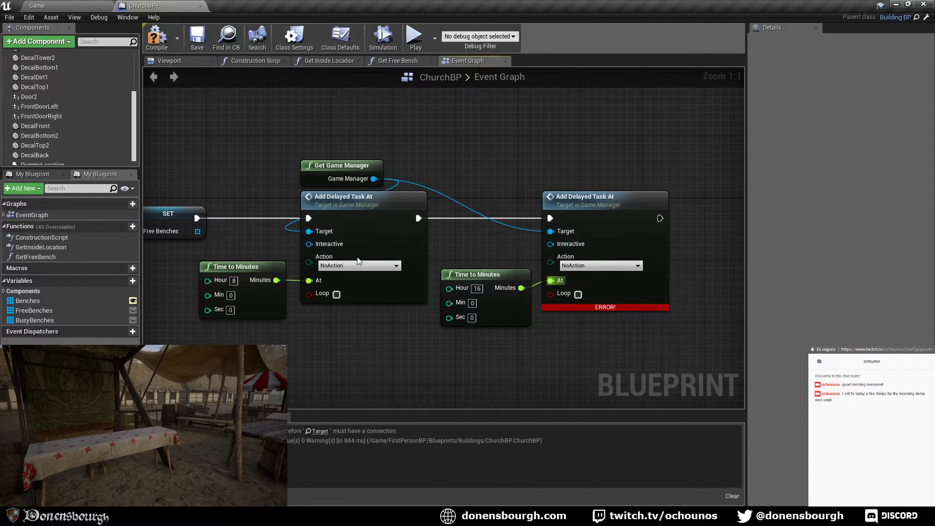
- Try a self reference node beside the first Add Delayed Task At, and delete it
{"action": "right_click_drag", "start_coordinate": [344, 267], "coordinate": [426, 287]}
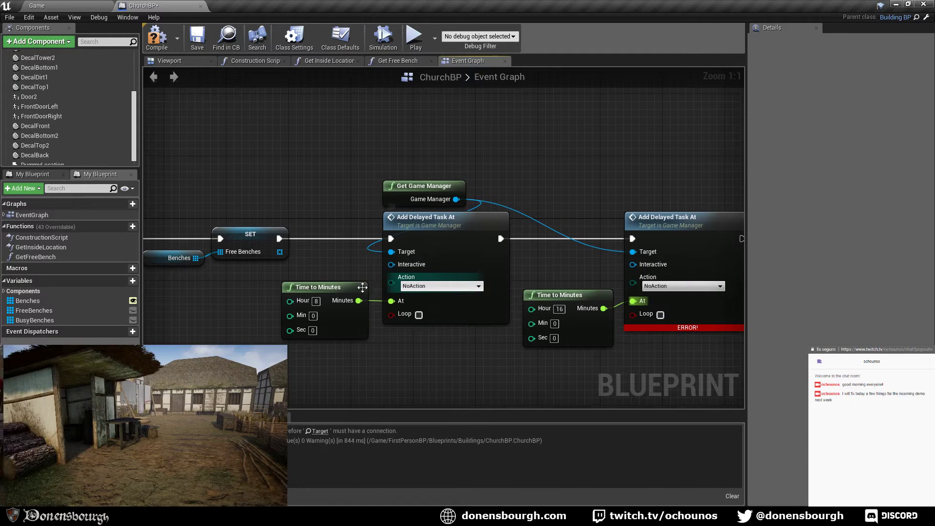
{"action": "right_click", "coordinate": [321, 266]}
{"action": "type", "text": "get self"}
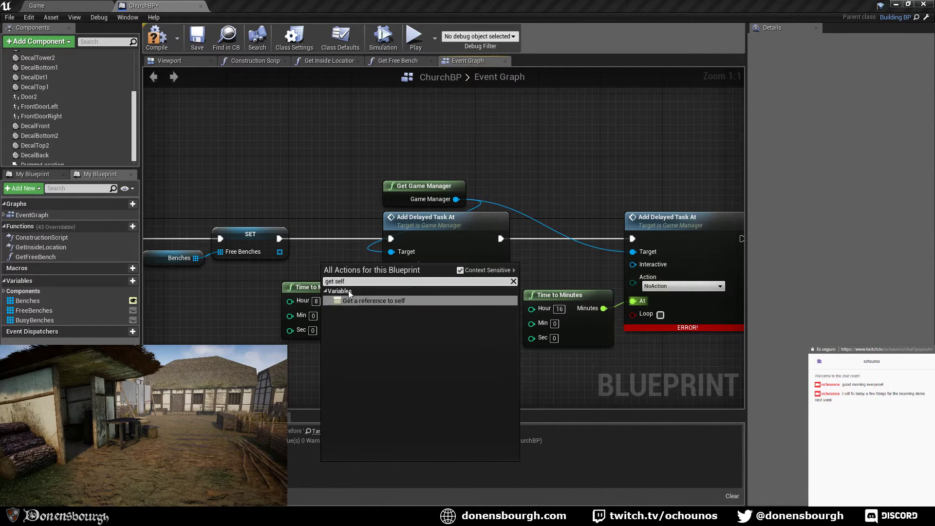
{"action": "left_click", "coordinate": [358, 301]}
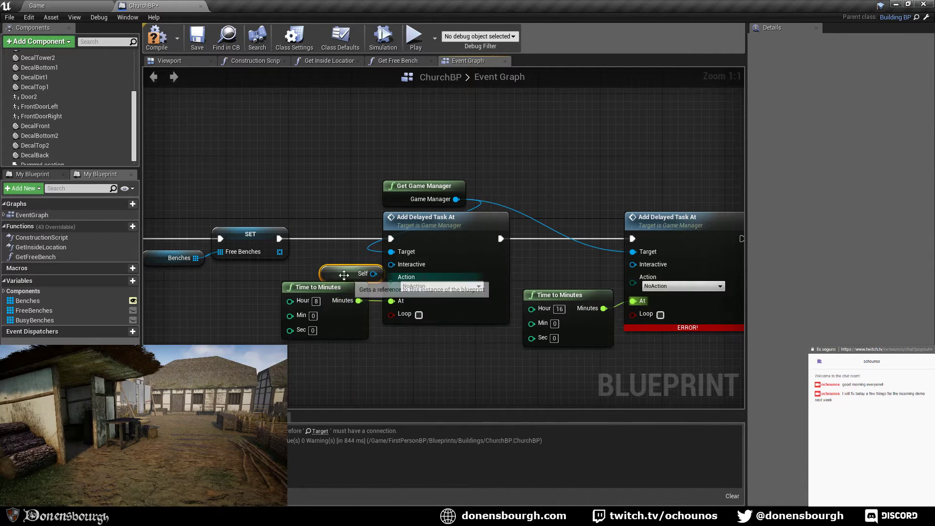
{"action": "left_click_drag", "start_coordinate": [350, 267], "coordinate": [398, 269]}
{"action": "left_click_drag", "start_coordinate": [397, 268], "coordinate": [398, 269]}
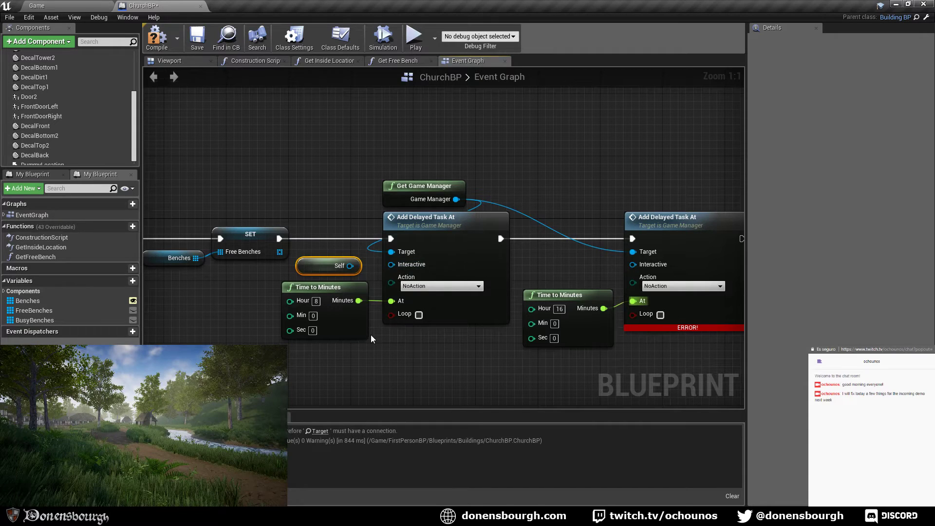
{"action": "key", "text": "Delete"}
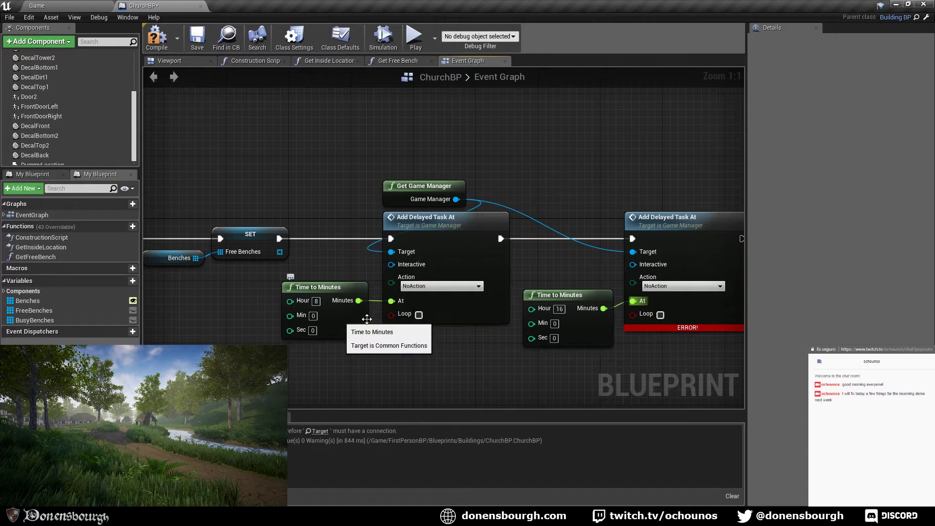
- Save the ChurchBP blueprint with the Game Manager connected to both delayed tasks
{"action": "right_click_drag", "start_coordinate": [412, 309], "coordinate": [437, 305]}
{"action": "scroll", "coordinate": [409, 325], "scroll_direction": "down", "scroll_amount": 2}
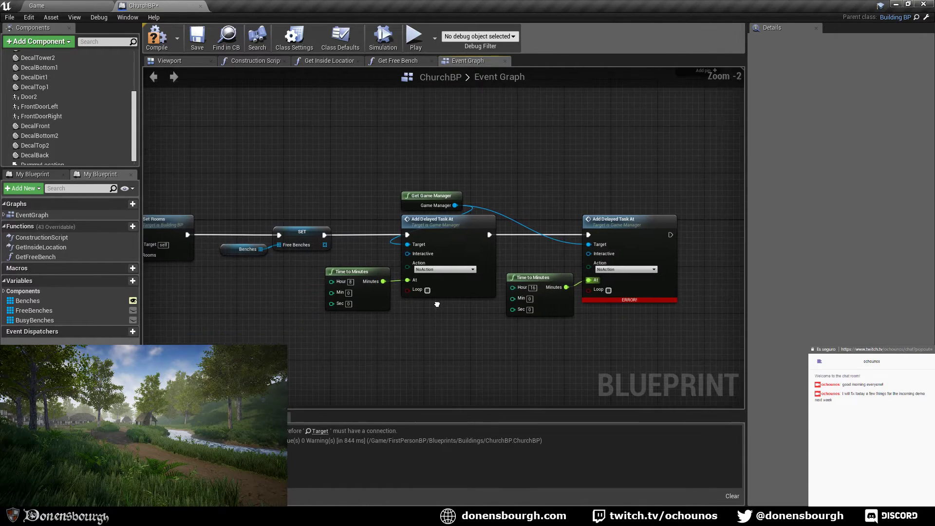
{"action": "left_click", "coordinate": [197, 39]}
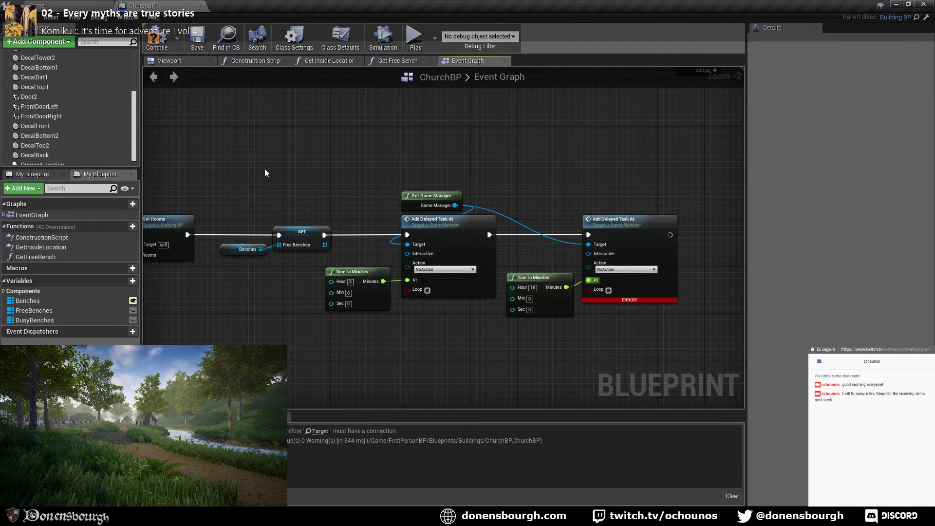
{"action": "right_click_drag", "start_coordinate": [276, 187], "coordinate": [314, 184]}
{"action": "scroll", "coordinate": [341, 206], "scroll_direction": "up", "scroll_amount": 2}
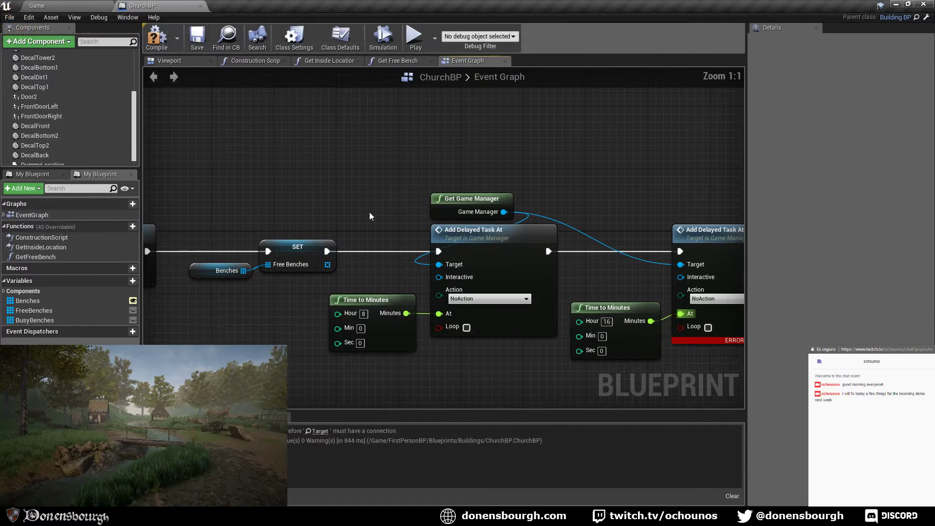
{"action": "right_click_drag", "start_coordinate": [424, 279], "coordinate": [345, 263]}
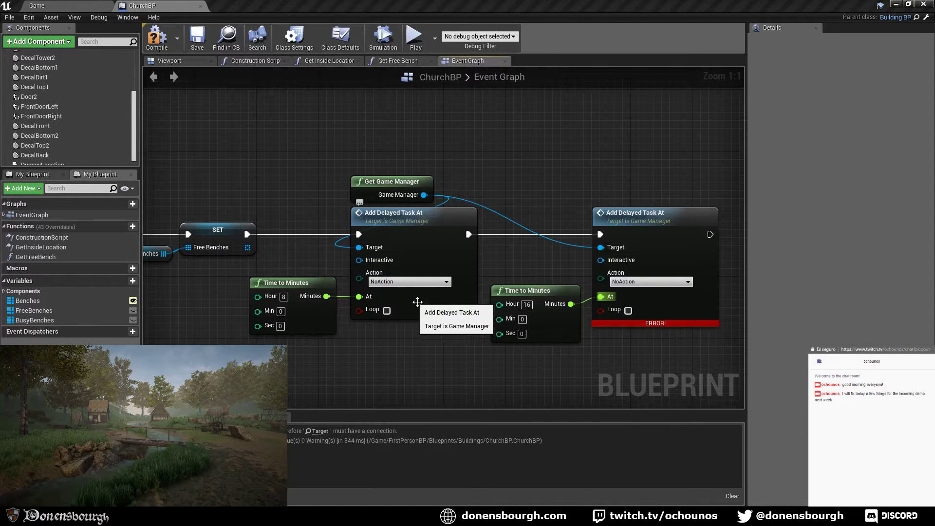
{"action": "right_click_drag", "start_coordinate": [413, 292], "coordinate": [403, 349]}
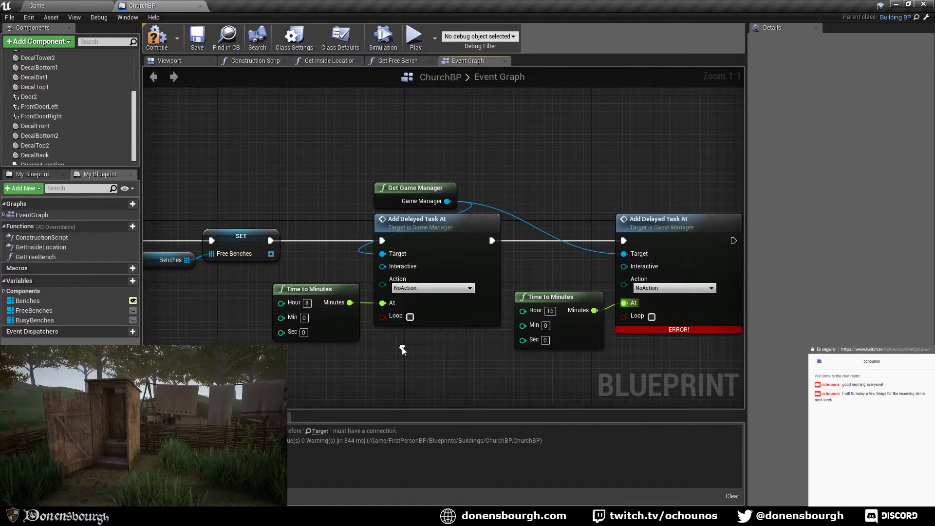
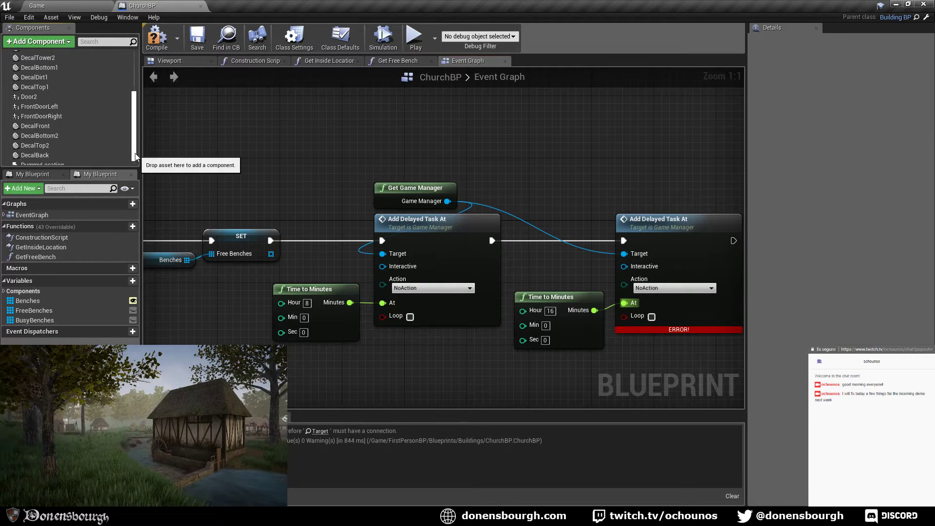
- Try adding a Child Actor component to ChurchBP, and delete it
{"action": "left_click_drag", "start_coordinate": [134, 154], "coordinate": [135, 99]}
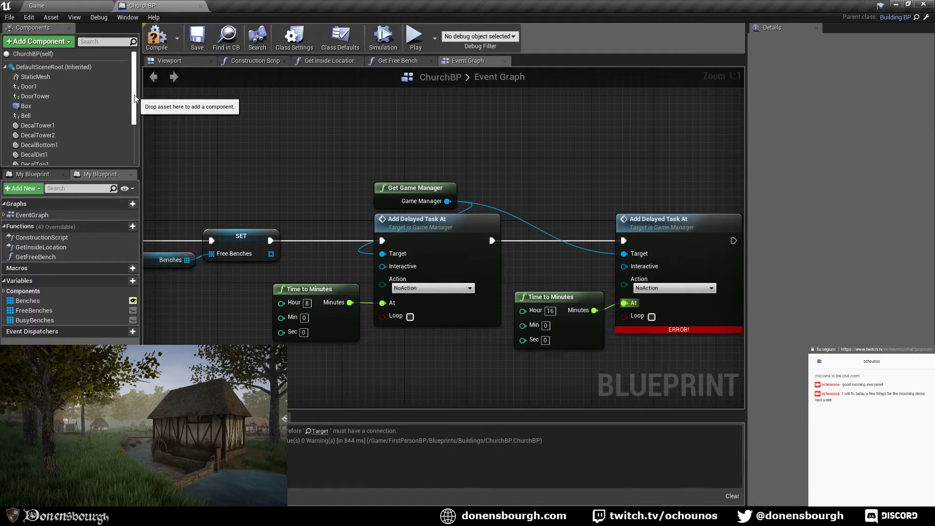
{"action": "left_click", "coordinate": [39, 43]}
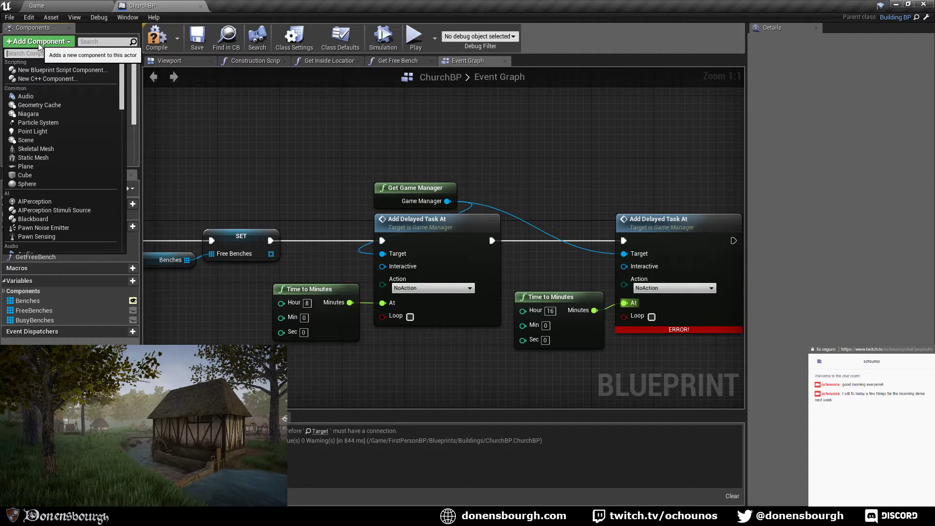
{"action": "type", "text": "chi"}
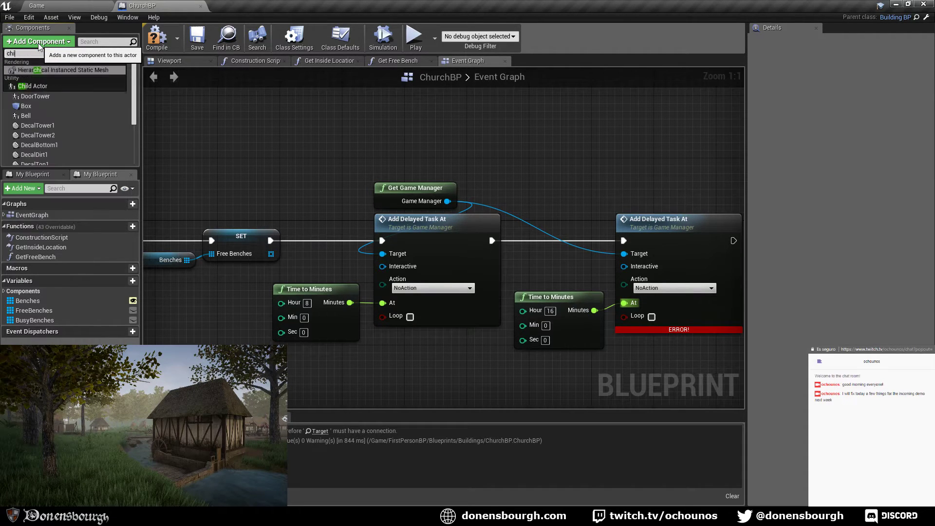
{"action": "type", "text": "ld ac"}
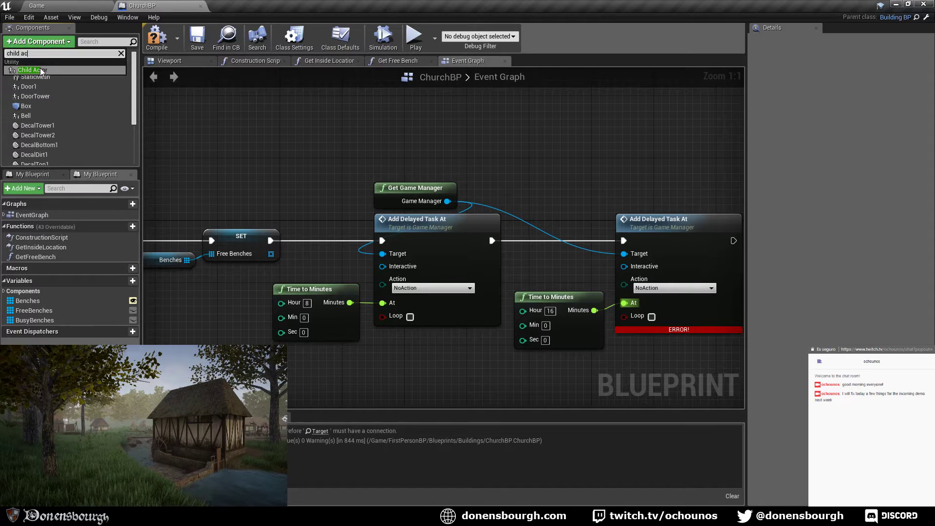
{"action": "left_click", "coordinate": [43, 70]}
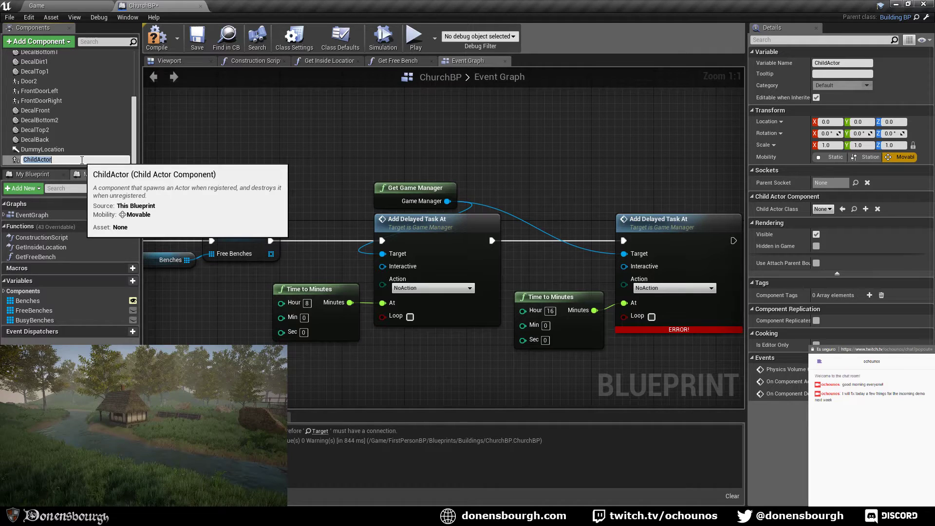
{"action": "left_click", "coordinate": [55, 149]}
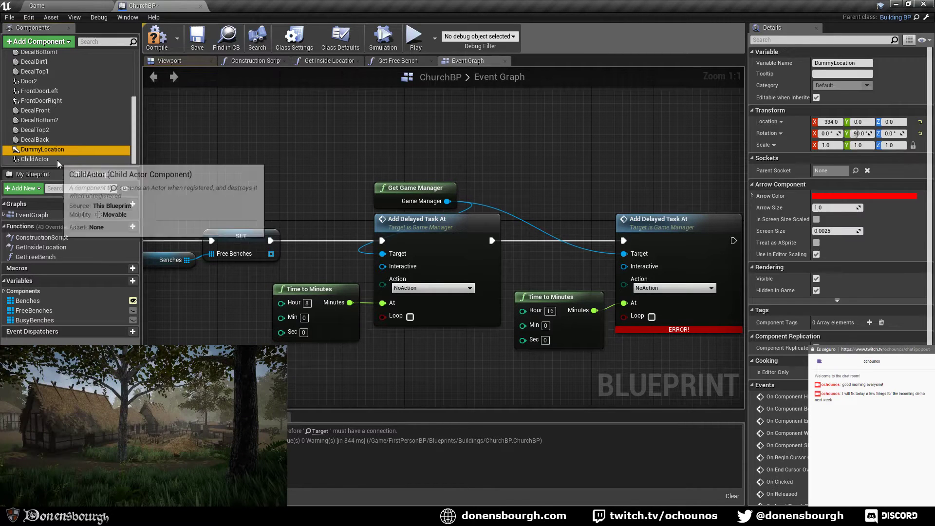
{"action": "right_click", "coordinate": [57, 160]}
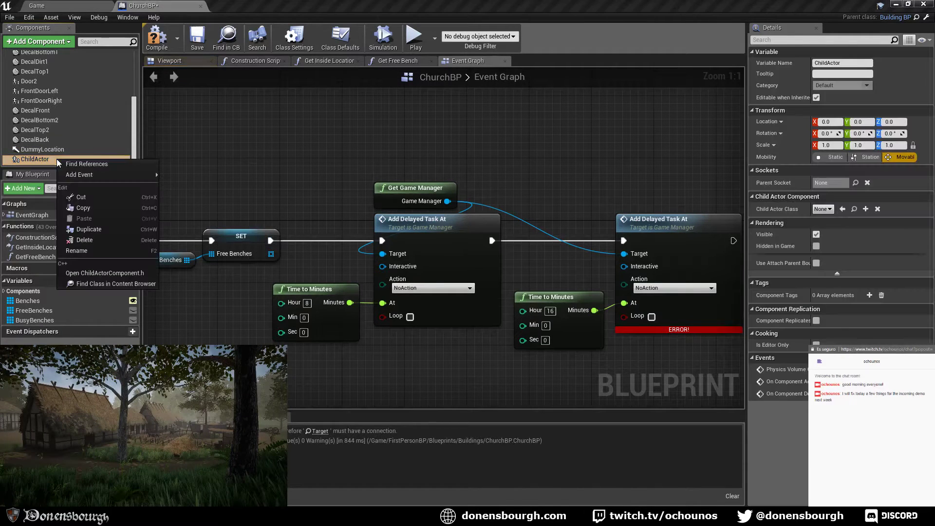
{"action": "left_click", "coordinate": [99, 241]}
- Save the ChurchBP blueprint without the Child Actor component
{"action": "scroll", "coordinate": [332, 164], "scroll_direction": "down", "scroll_amount": 4}
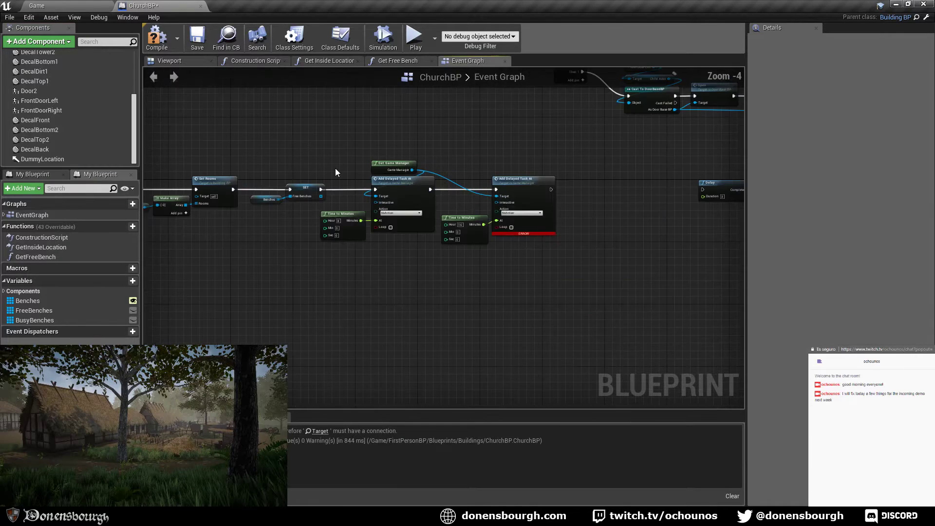
{"action": "right_click_drag", "start_coordinate": [335, 169], "coordinate": [331, 207]}
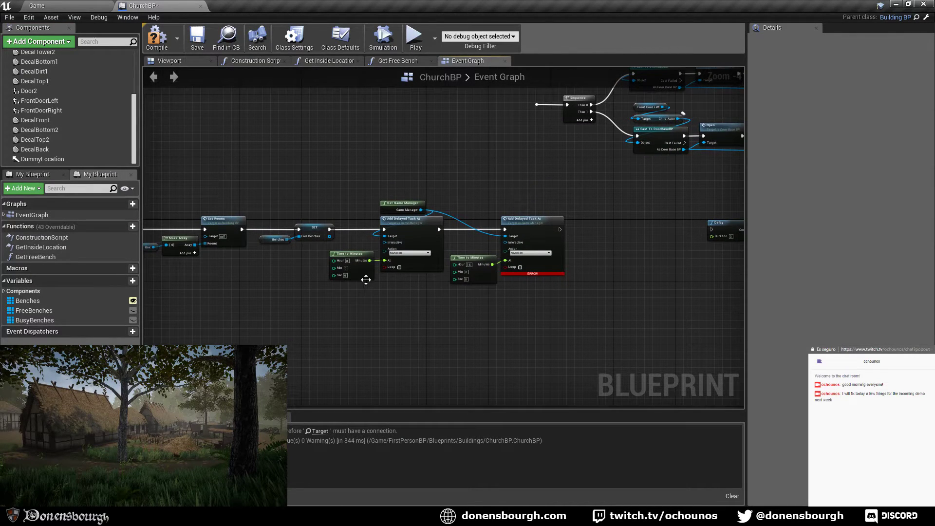
{"action": "left_click", "coordinate": [197, 39]}
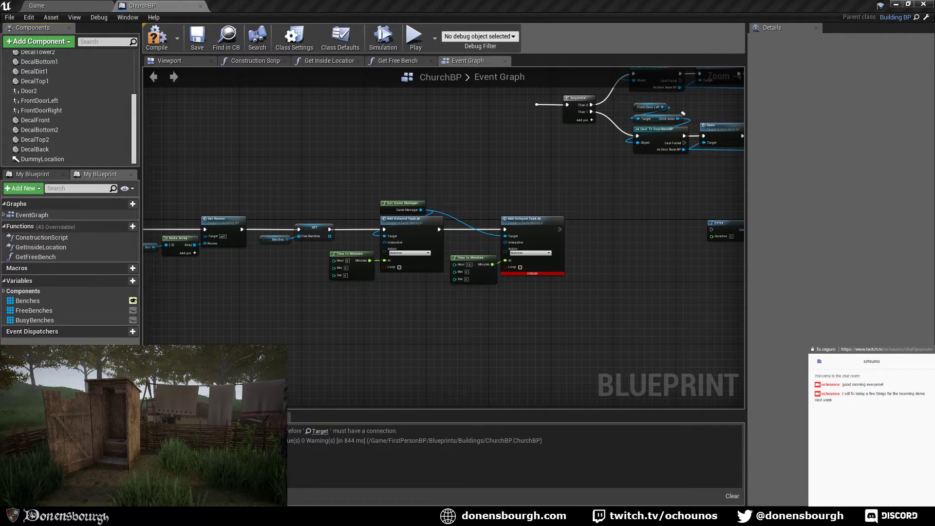
- Return to the Game level editor and browse the project content to the Blueprints/Buildings folder
{"action": "left_click", "coordinate": [79, 4]}
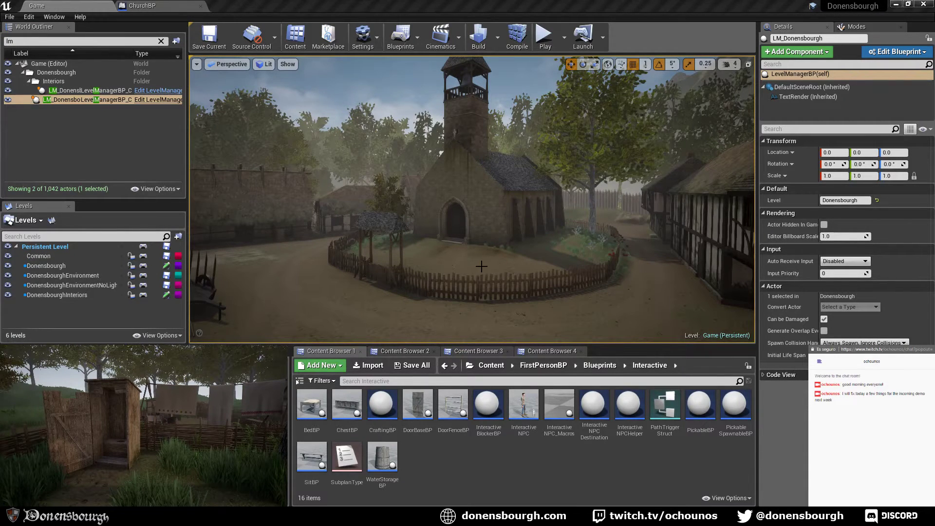
{"action": "right_click_drag", "start_coordinate": [482, 266], "coordinate": [491, 239]}
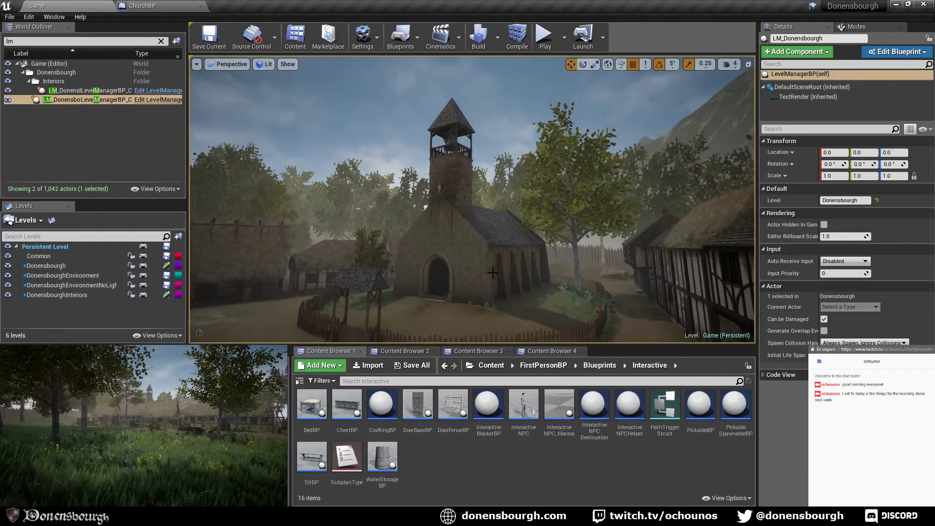
{"action": "right_click_drag", "start_coordinate": [493, 273], "coordinate": [492, 264]}
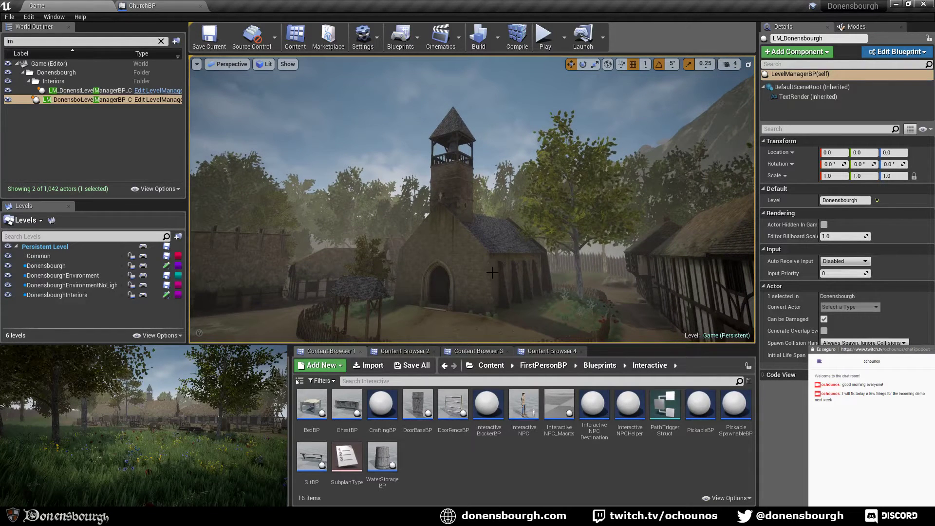
{"action": "left_click", "coordinate": [480, 351]}
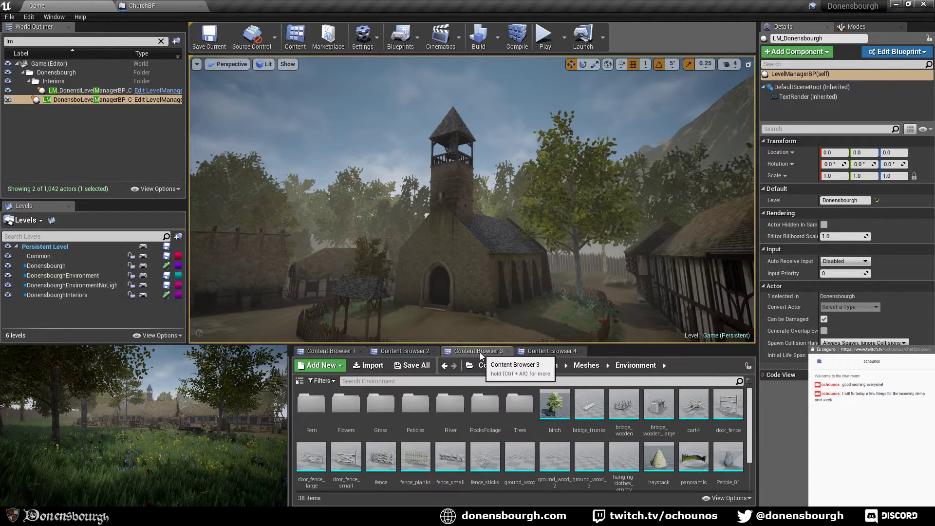
{"action": "left_click", "coordinate": [548, 351]}
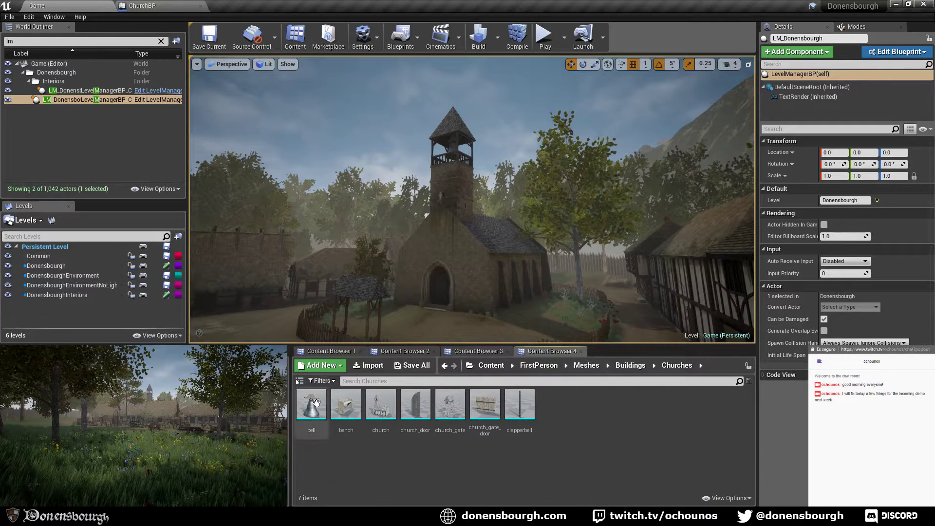
{"action": "left_click", "coordinate": [340, 353]}
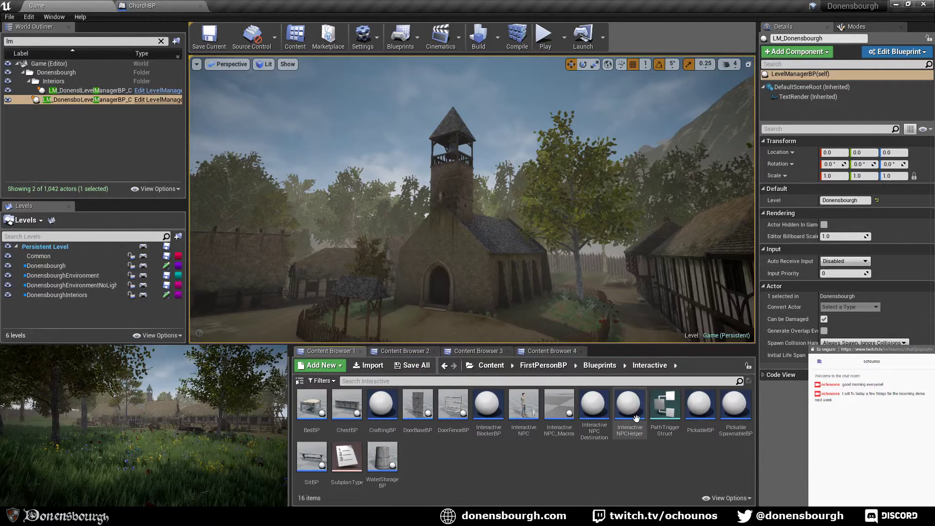
{"action": "left_click", "coordinate": [592, 367]}
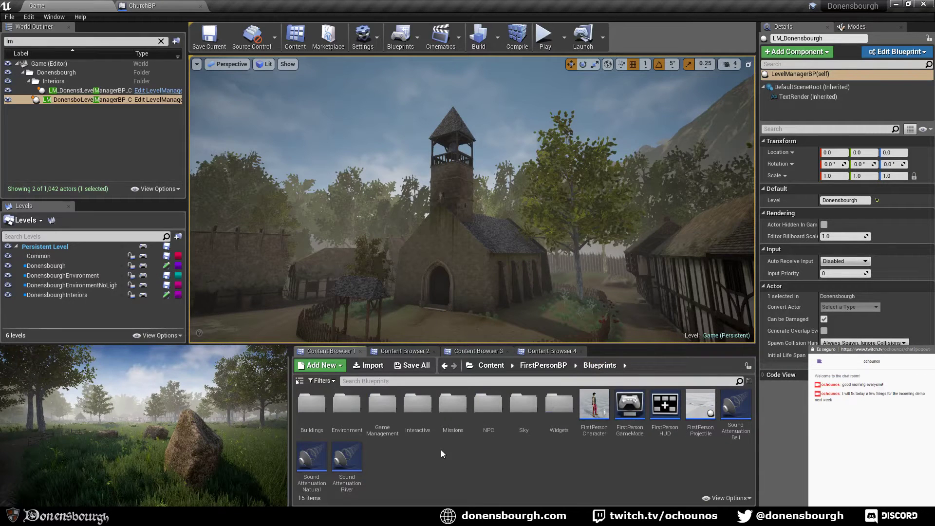
{"action": "double_click", "coordinate": [347, 405]}
{"action": "left_click", "coordinate": [615, 367]}
{"action": "double_click", "coordinate": [419, 405]}
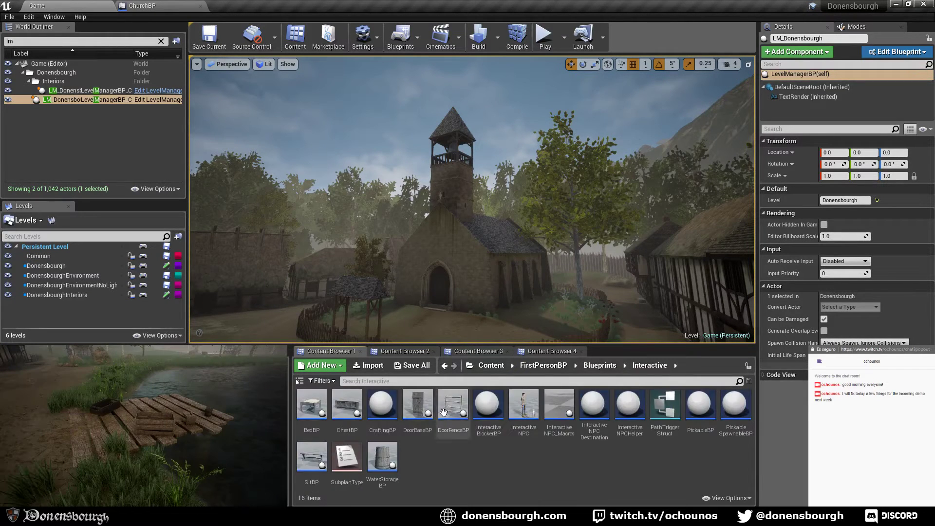
{"action": "left_click", "coordinate": [601, 365]}
{"action": "double_click", "coordinate": [324, 408]}
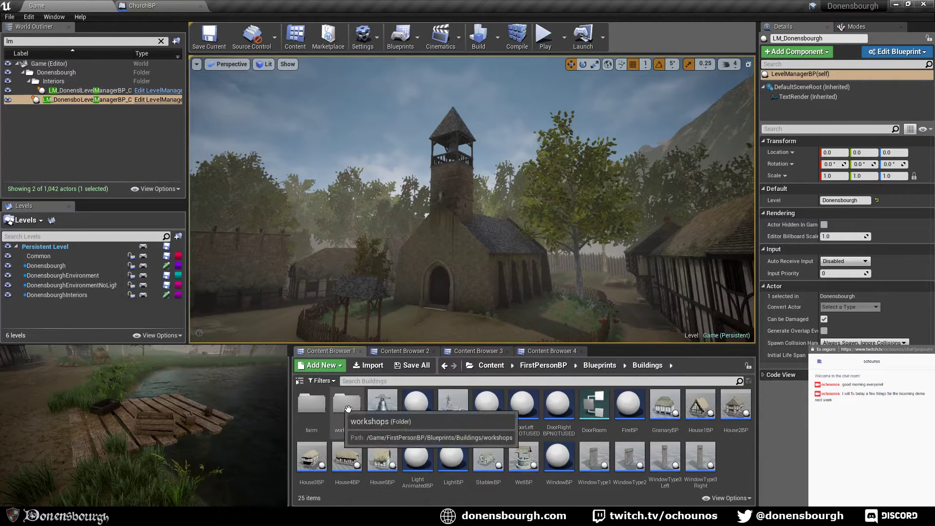
- Look into the BellBP and ChurchBP event graphs, closing BellBP, and return to the level editor
{"action": "left_click", "coordinate": [380, 402]}
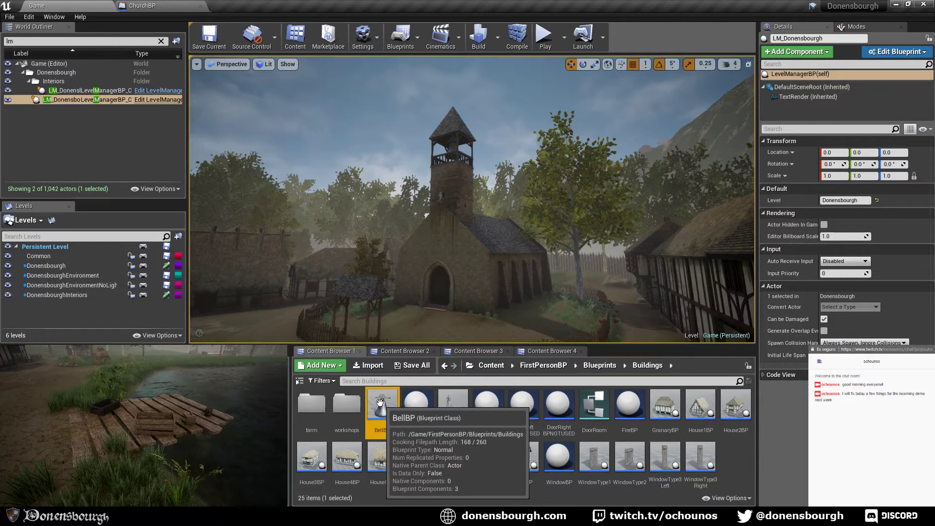
{"action": "double_click", "coordinate": [380, 402]}
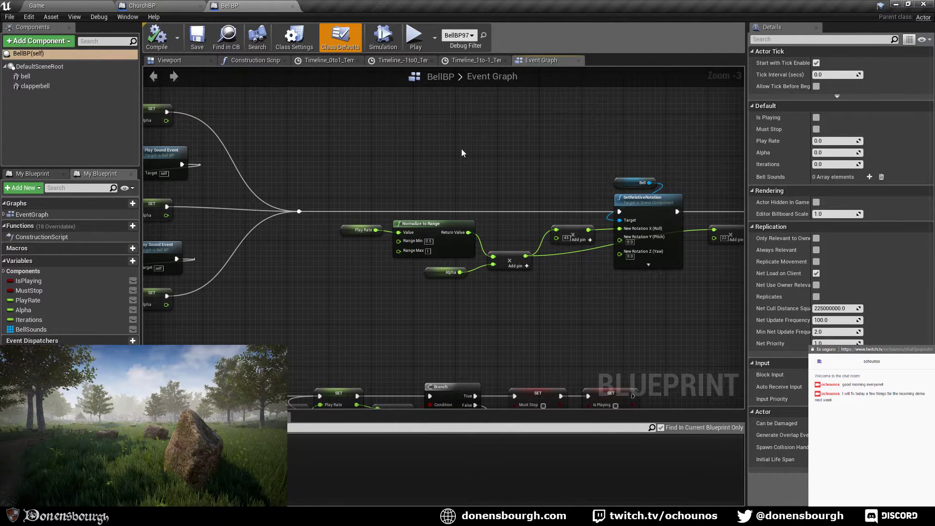
{"action": "left_click", "coordinate": [293, 6]}
{"action": "scroll", "coordinate": [349, 302], "scroll_direction": "down", "scroll_amount": 2}
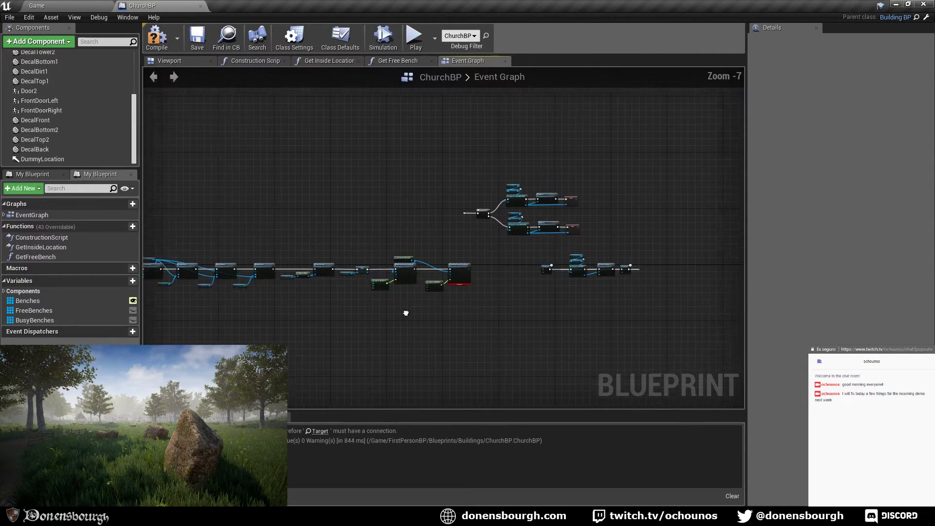
{"action": "scroll", "coordinate": [372, 300], "scroll_direction": "up", "scroll_amount": 3}
{"action": "left_click", "coordinate": [67, 5]}
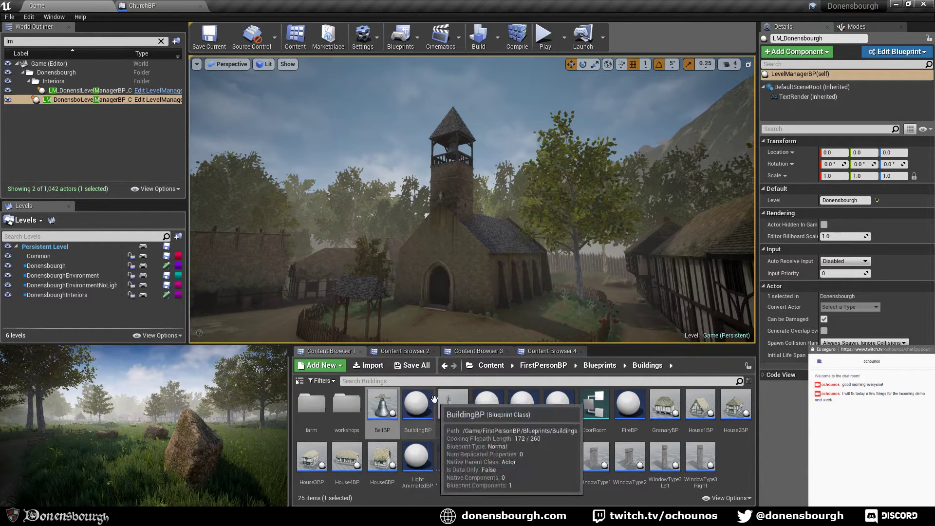
- Create a Blueprint class in the Buildings folder with Interactive as its parent class and name it ChurchControllerBP
{"action": "right_click", "coordinate": [738, 462]}
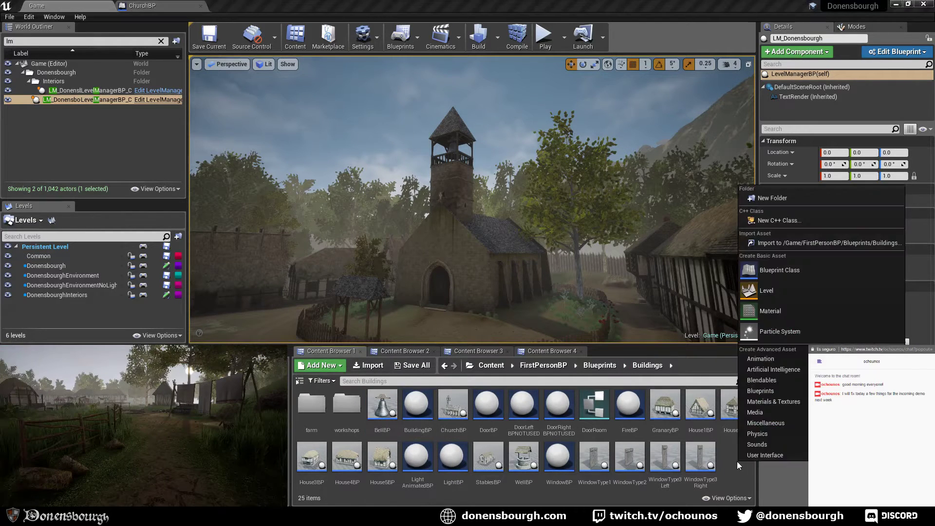
{"action": "left_click", "coordinate": [797, 272]}
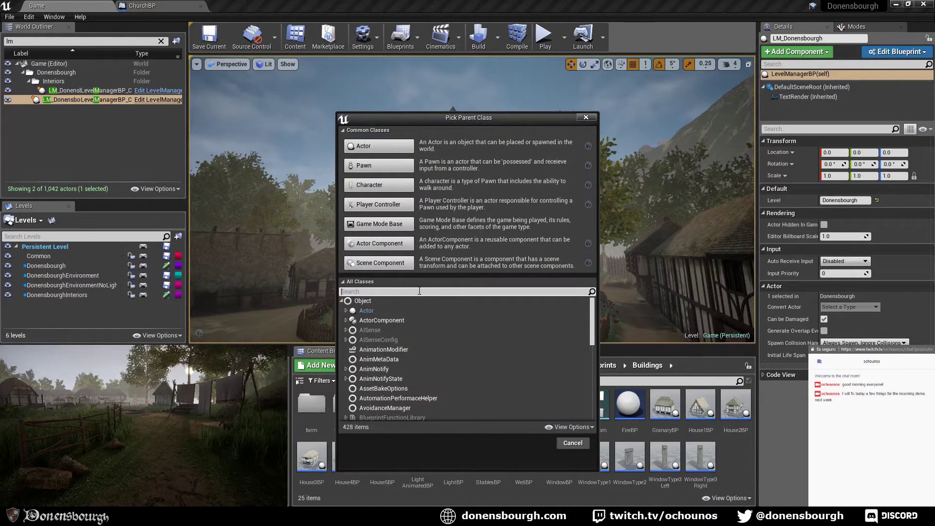
{"action": "type", "text": "interac"}
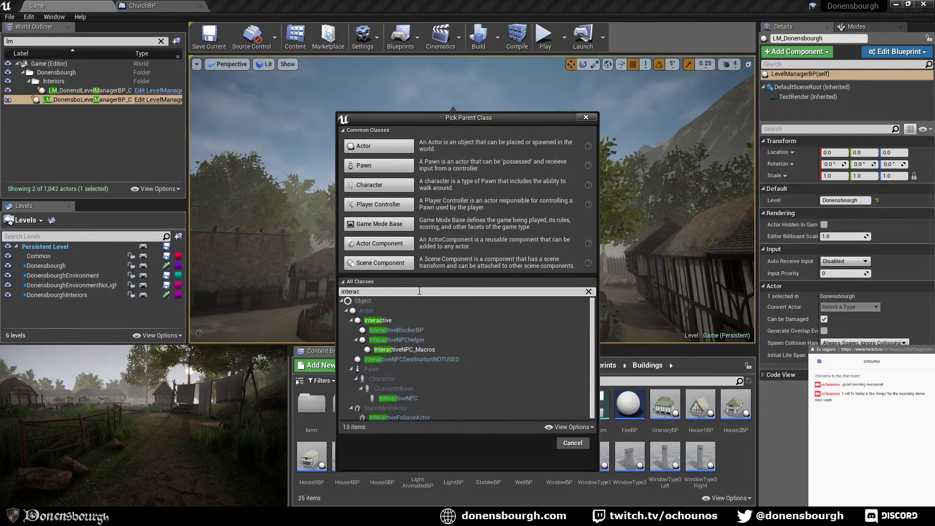
{"action": "left_click", "coordinate": [385, 320]}
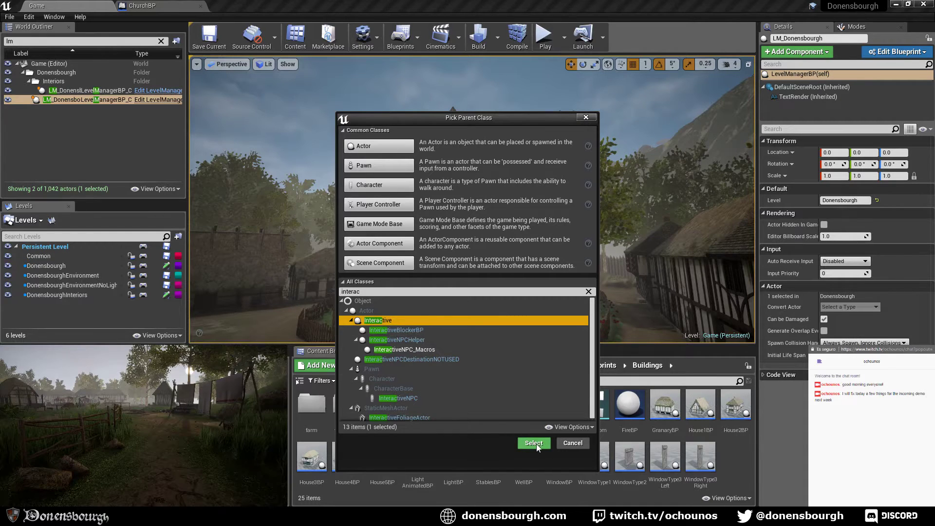
{"action": "left_click", "coordinate": [535, 443]}
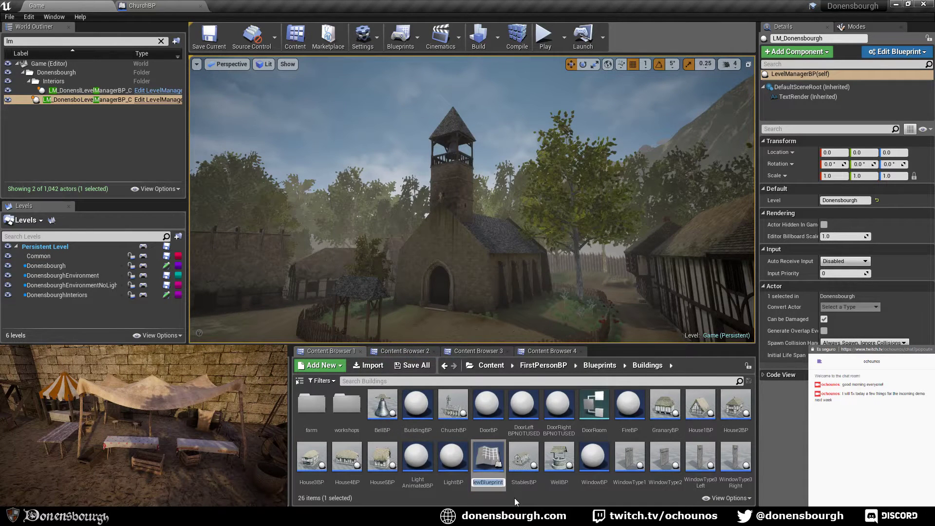
{"action": "type", "text": "Church"}
{"action": "type", "text": "Controller"}
{"action": "type", "text": "BP"}
{"action": "key", "text": "Return"}
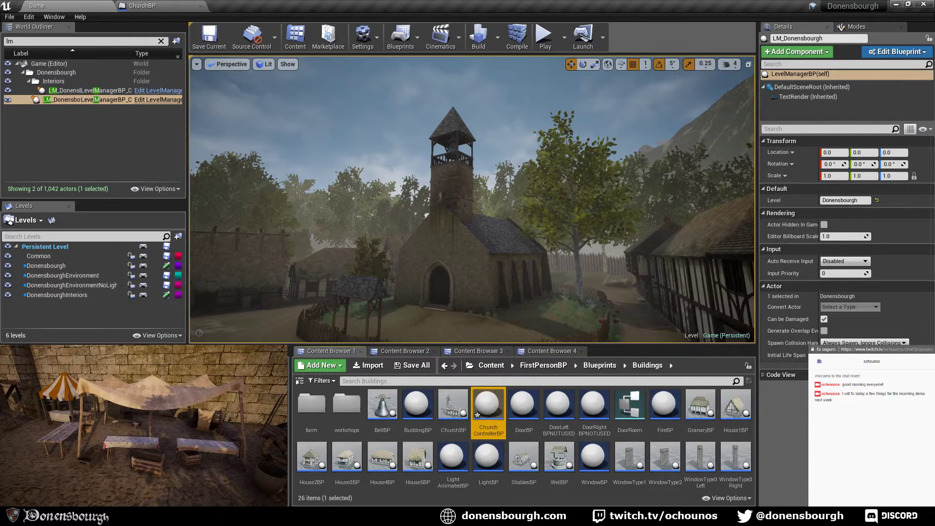
- Open ChurchControllerBP and override its Execute Delayed Action function
{"action": "double_click", "coordinate": [489, 409]}
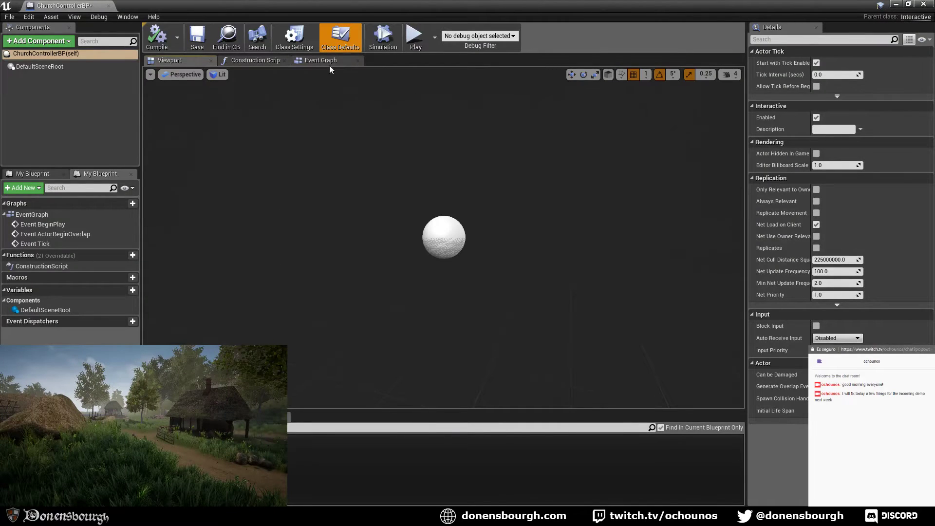
{"action": "left_click", "coordinate": [314, 60]}
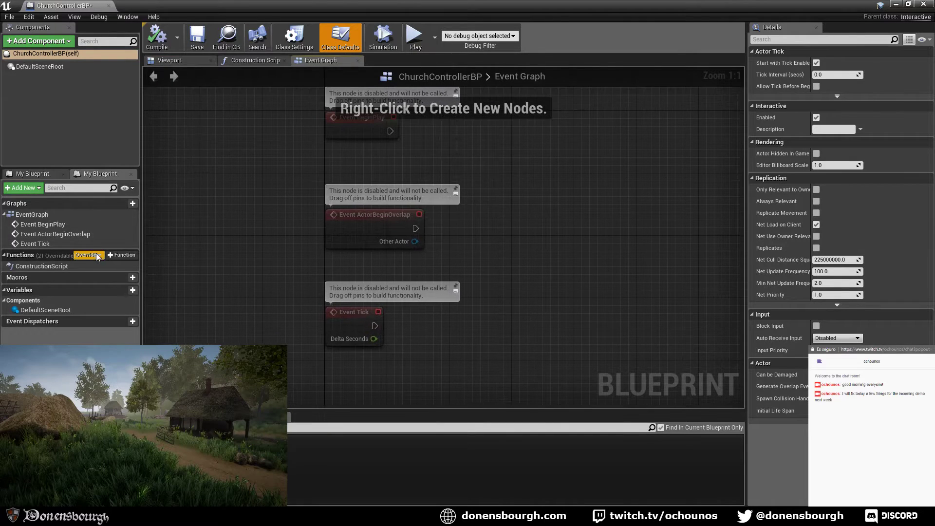
{"action": "left_click", "coordinate": [92, 256]}
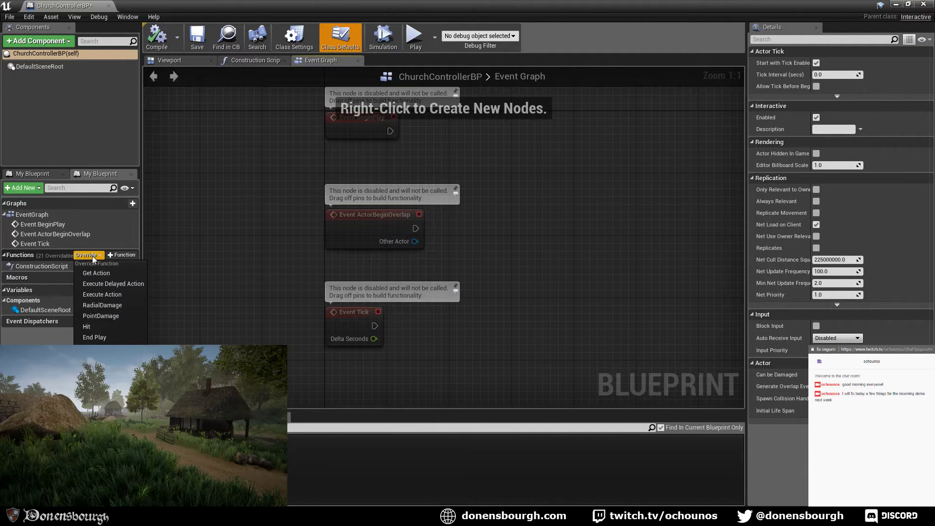
{"action": "left_click", "coordinate": [115, 284]}
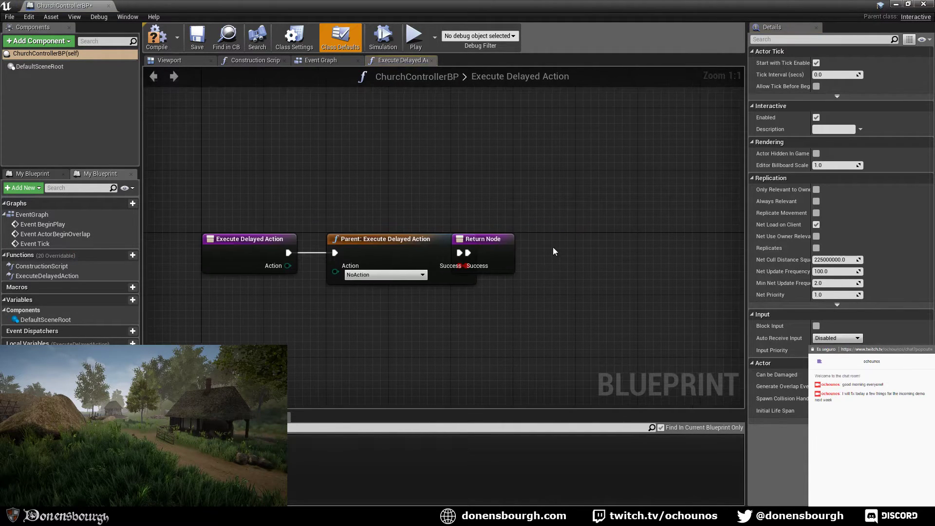
- Move the Return Node clear of the Parent: Execute Delayed Action node, and select the parent call node
{"action": "left_click_drag", "start_coordinate": [504, 238], "coordinate": [661, 240]}
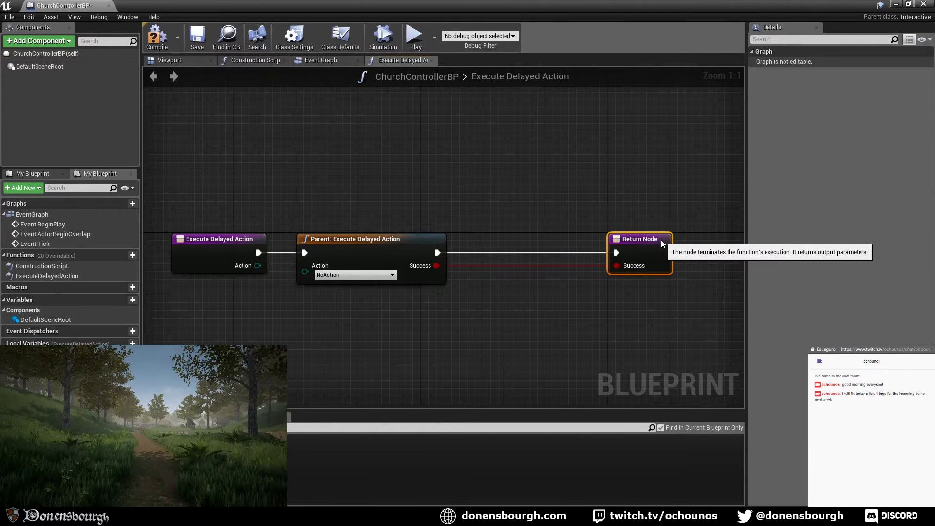
{"action": "left_click", "coordinate": [329, 239]}
{"action": "key", "text": "Home"}
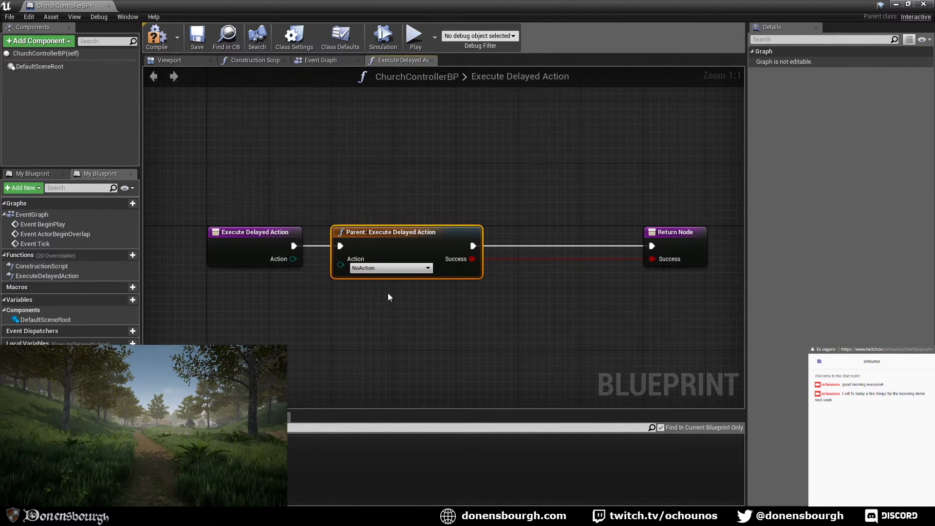
- Add a variable named Church to ChurchControllerBP and set its type to a Church BP object reference
{"action": "left_click", "coordinate": [132, 300]}
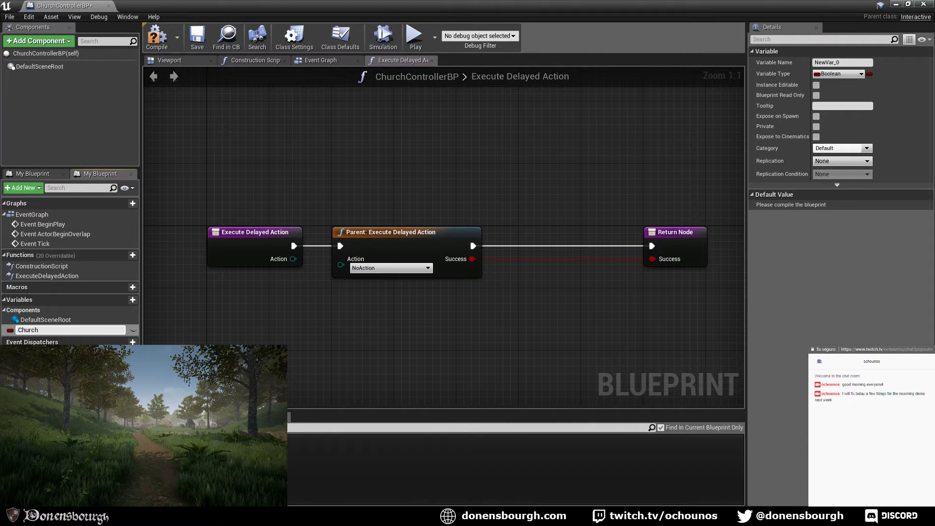
{"action": "type", "text": "Church"}
{"action": "key", "text": "Return"}
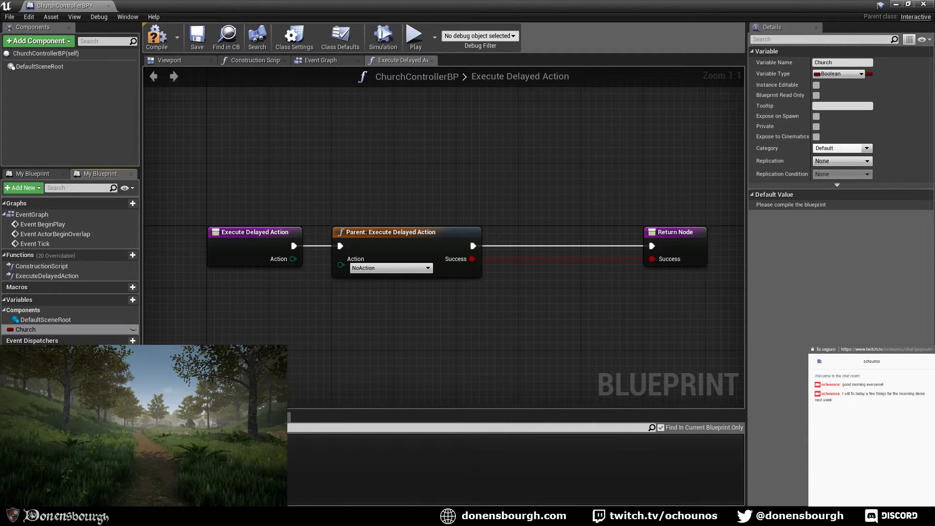
{"action": "left_click", "coordinate": [71, 331]}
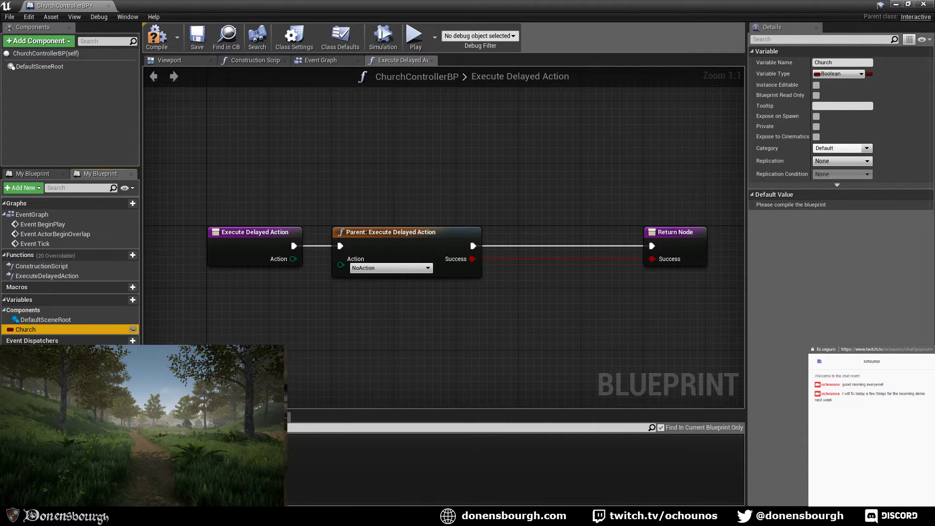
{"action": "left_click", "coordinate": [854, 74]}
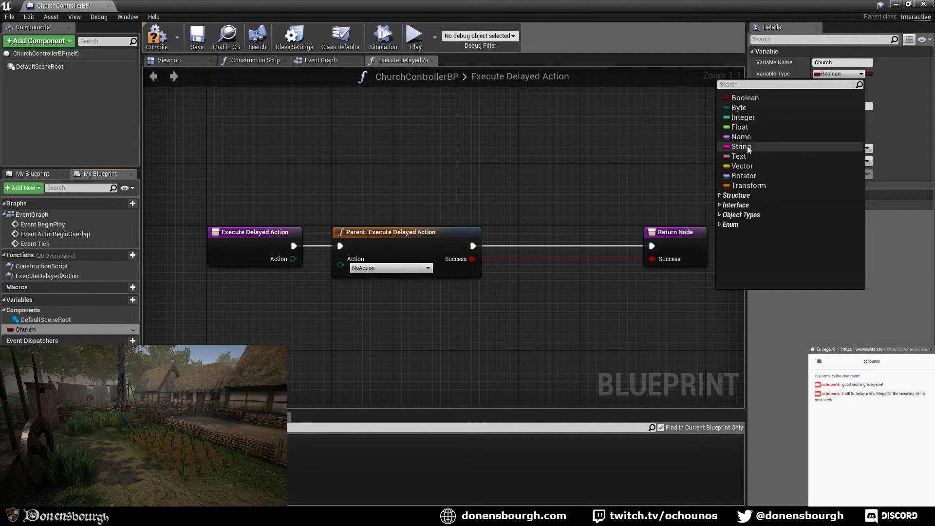
{"action": "type", "text": "church"}
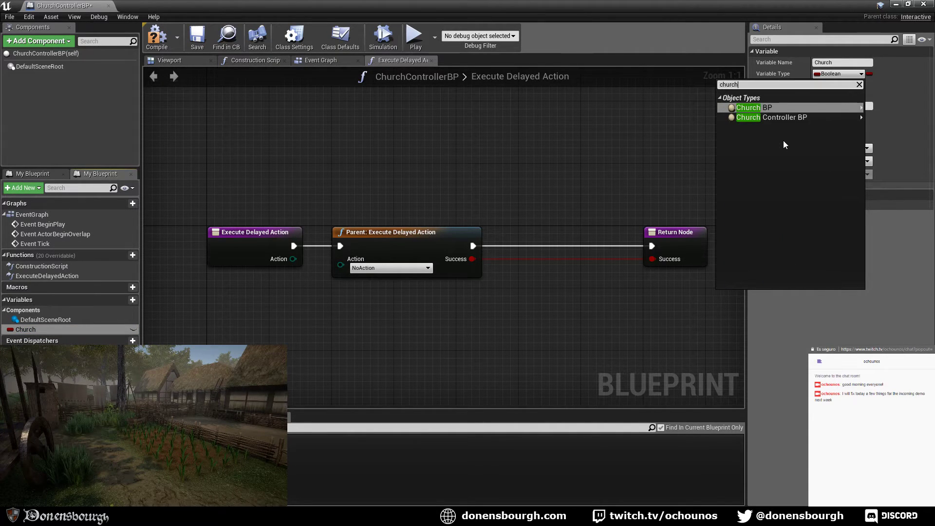
{"action": "mouse_move", "coordinate": [760, 109]}
{"action": "left_click", "coordinate": [682, 109]}
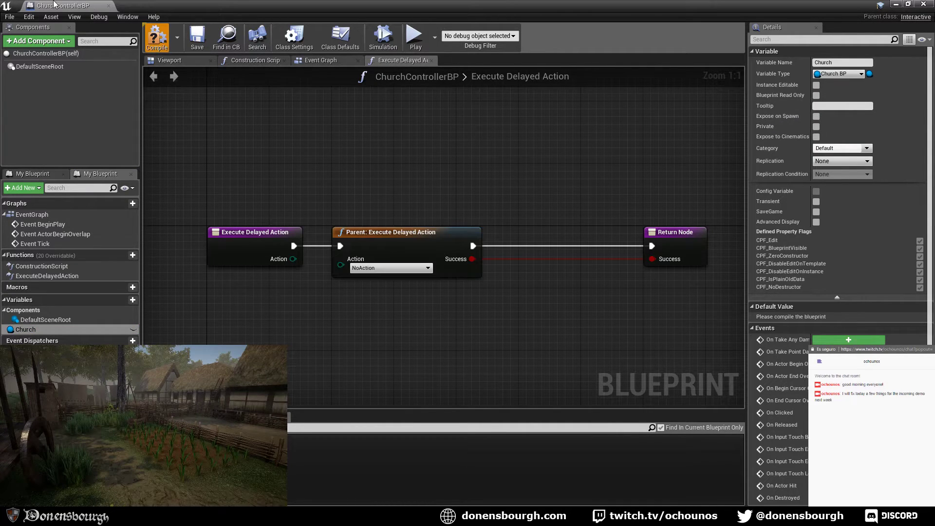
- Dock the ChurchControllerBP editor with the other open editors, and add a Child Actor component named ChurchController to ChurchBP
{"action": "left_click_drag", "start_coordinate": [55, 4], "coordinate": [320, 4]}
{"action": "left_click", "coordinate": [156, 6]}
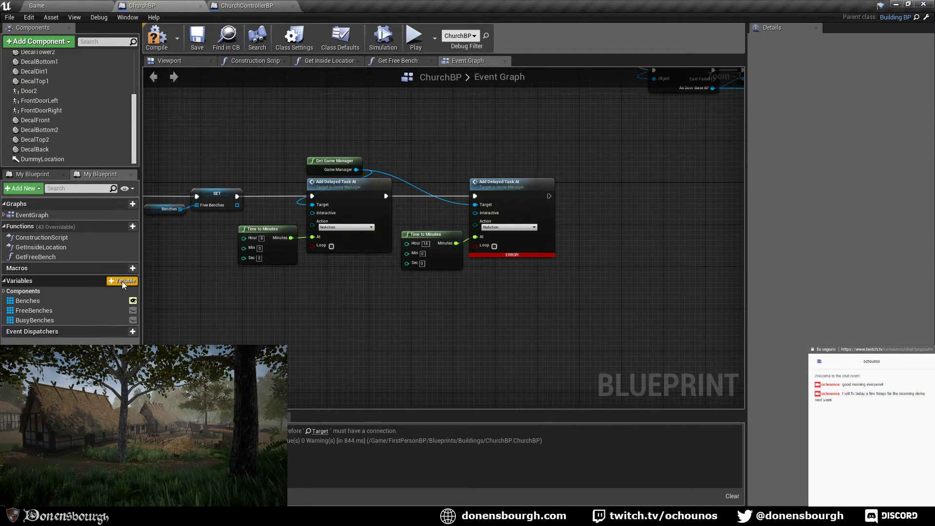
{"action": "scroll", "coordinate": [109, 92], "scroll_direction": "up", "scroll_amount": 5}
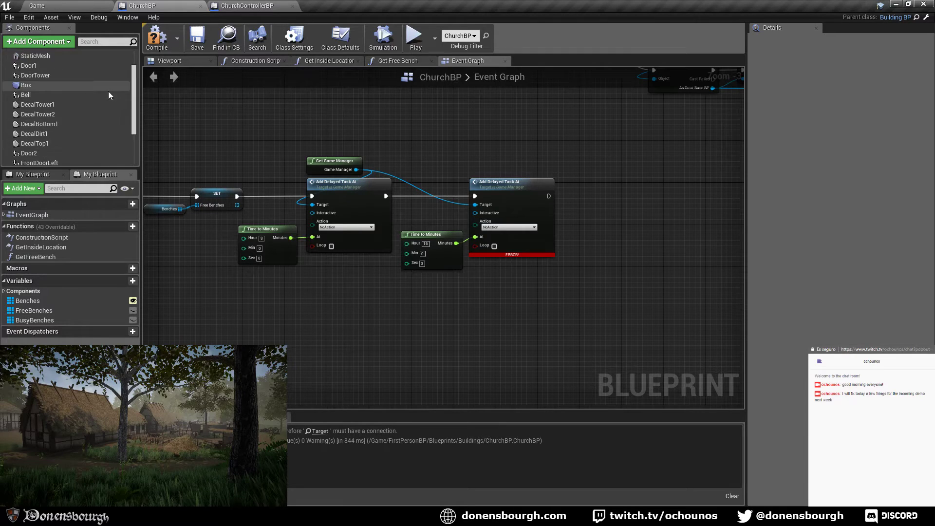
{"action": "left_click", "coordinate": [67, 42]}
{"action": "type", "text": "chikld"}
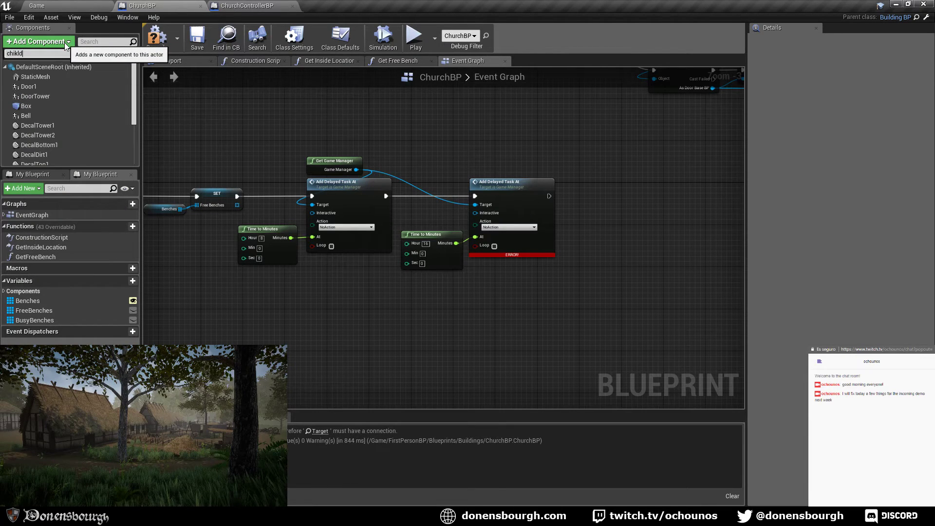
{"action": "key", "text": "BackSpace"}
{"action": "key", "text": "BackSpace"}
{"action": "key", "text": "BackSpace"}
{"action": "type", "text": "ld"}
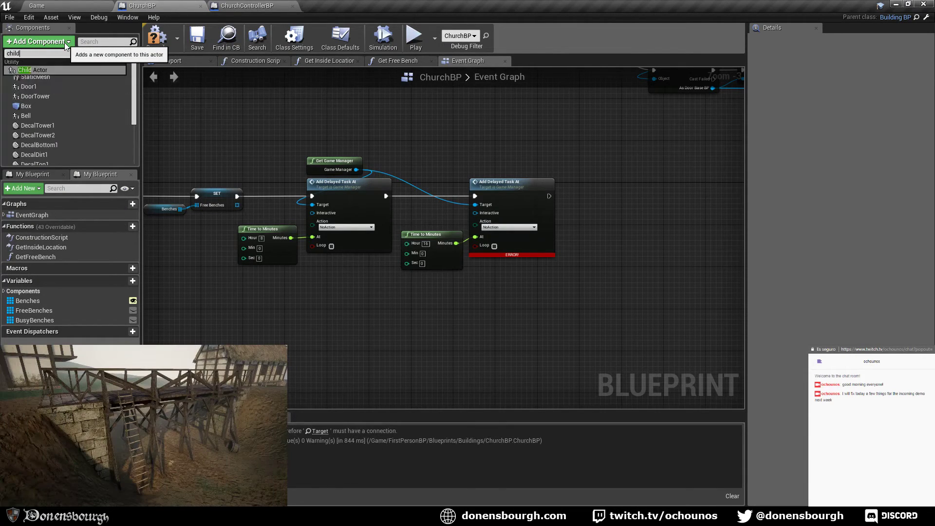
{"action": "left_click", "coordinate": [67, 70]}
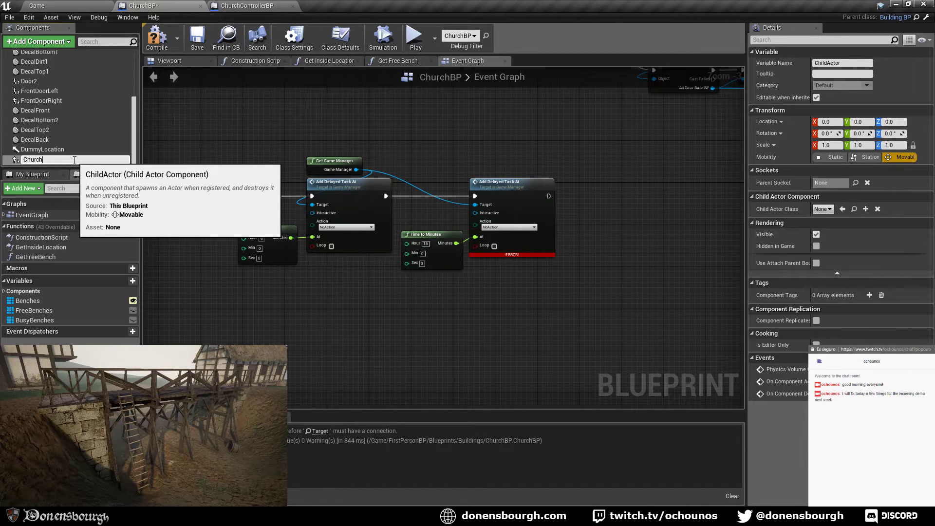
{"action": "type", "text": "ChurchController"}
{"action": "key", "text": "Return"}
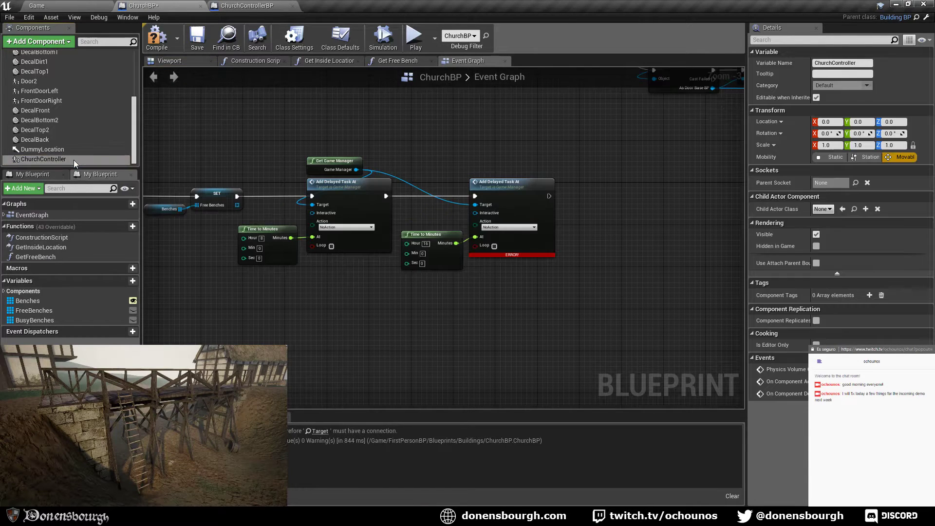
- Set the ChurchController component's child actor class to ChurchControllerBP and its mobility to Static
{"action": "left_click", "coordinate": [827, 210]}
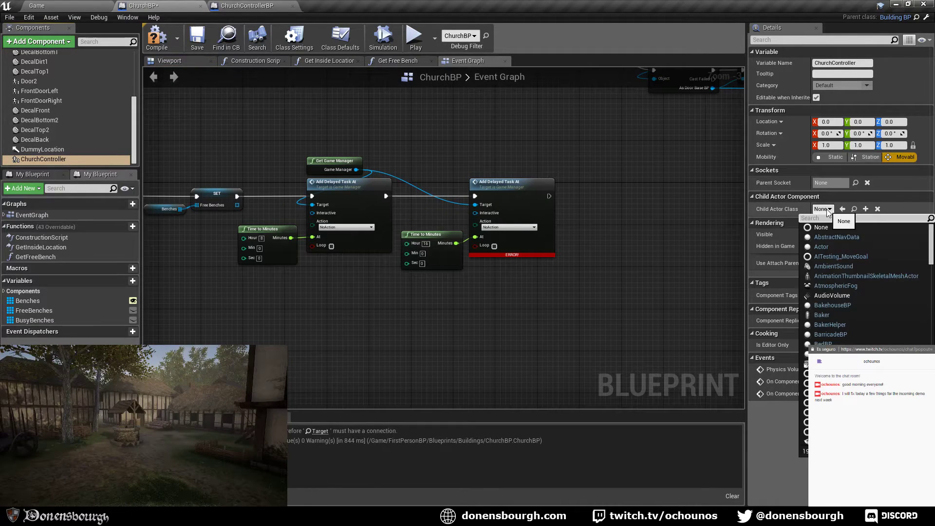
{"action": "type", "text": "churchc"}
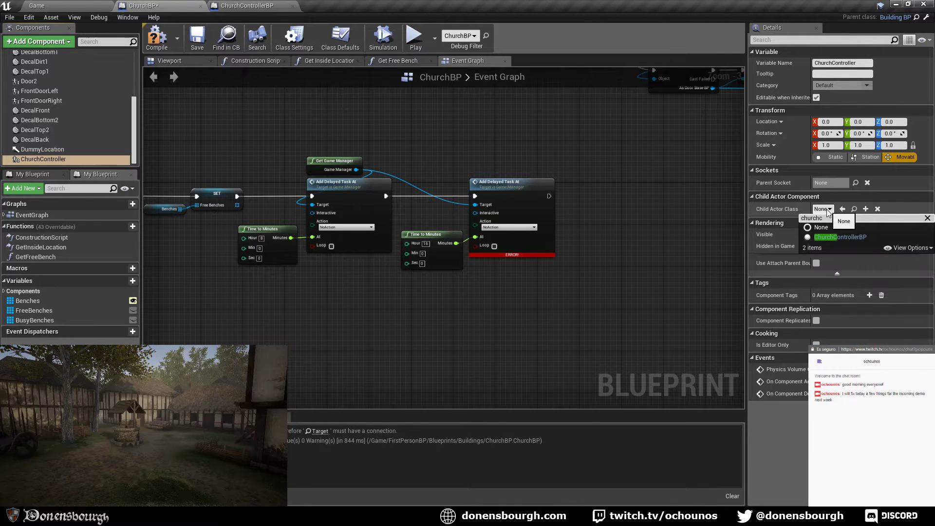
{"action": "left_click", "coordinate": [840, 237]}
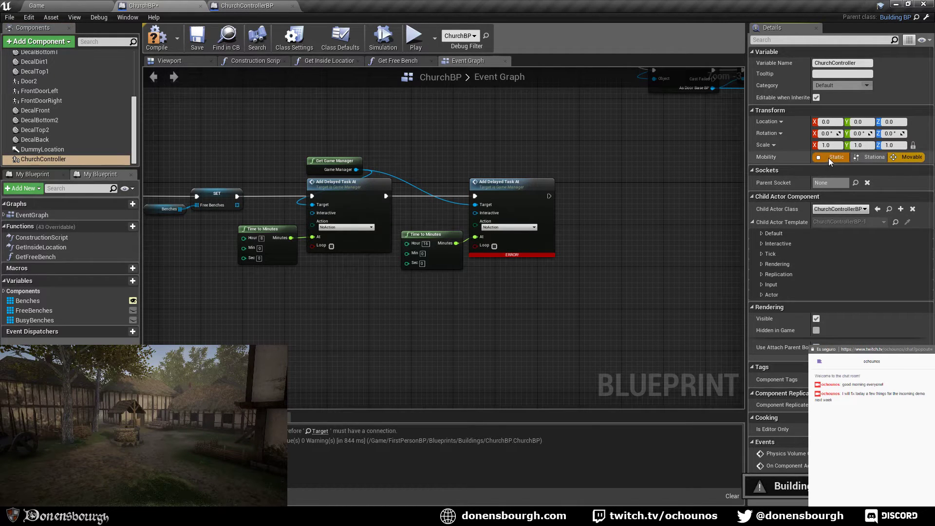
- Cut the Get Game Manager, both Time to Minutes and both Add Delayed Task At nodes from ChurchBP's event graph
{"action": "right_click_drag", "start_coordinate": [308, 207], "coordinate": [378, 241]}
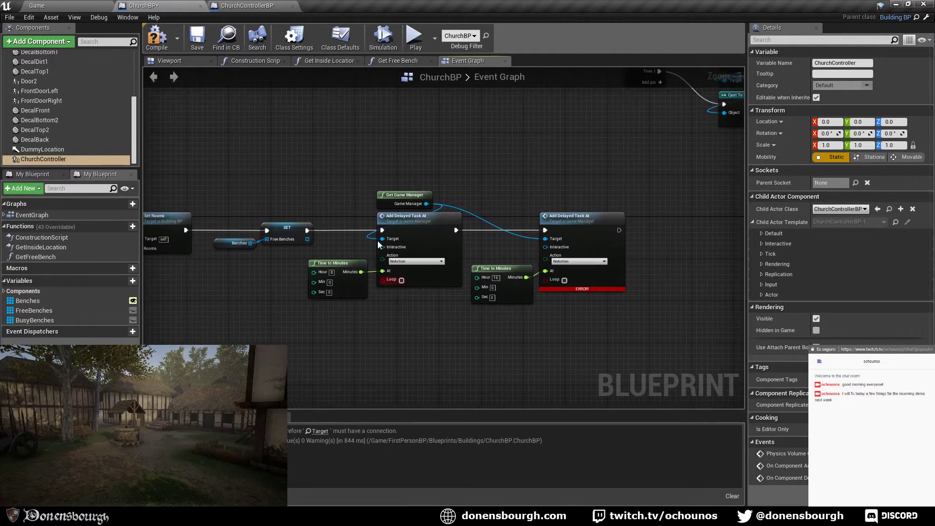
{"action": "left_click_drag", "start_coordinate": [330, 146], "coordinate": [673, 335]}
{"action": "right_click_drag", "start_coordinate": [487, 349], "coordinate": [482, 334]}
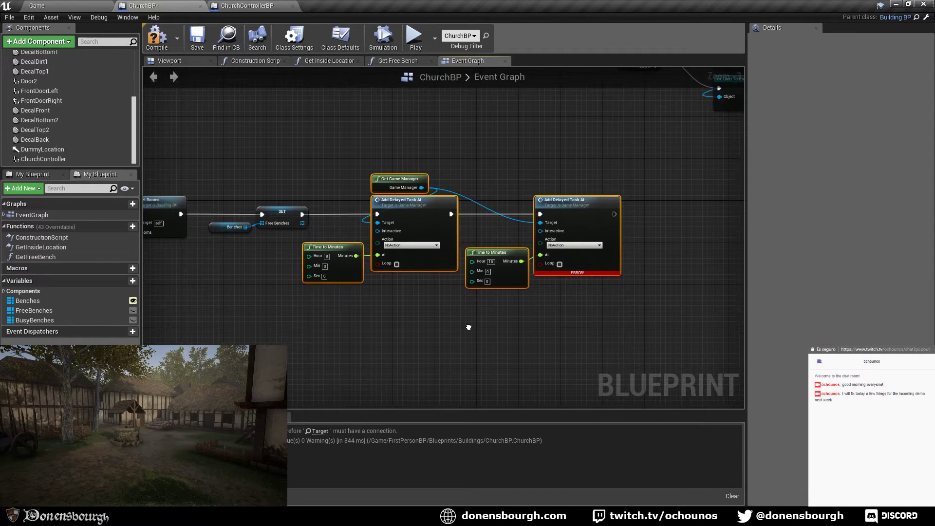
{"action": "key", "text": "Delete"}
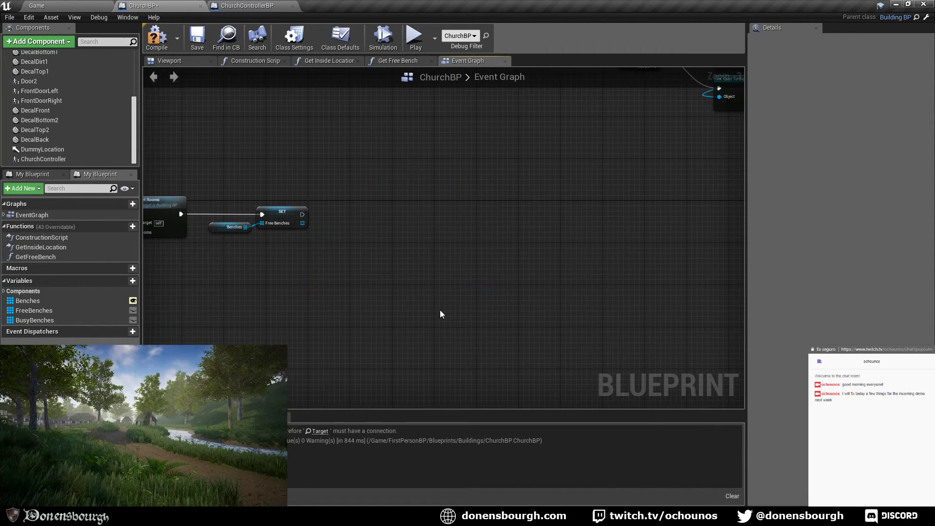
- Move the Event ActorBeginOverlap and Event Tick nodes further down in ChurchControllerBP's event graph, away from Event BeginPlay
{"action": "left_click", "coordinate": [248, 5]}
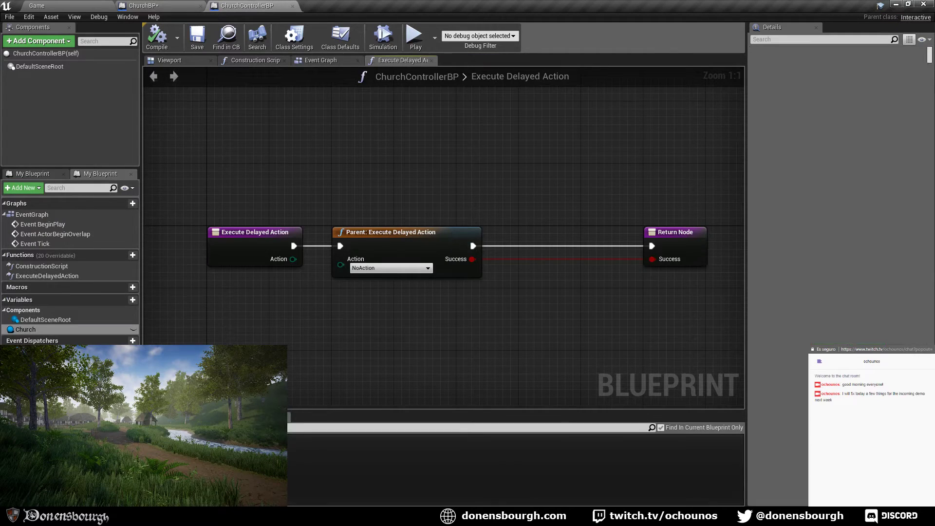
{"action": "left_click", "coordinate": [320, 60]}
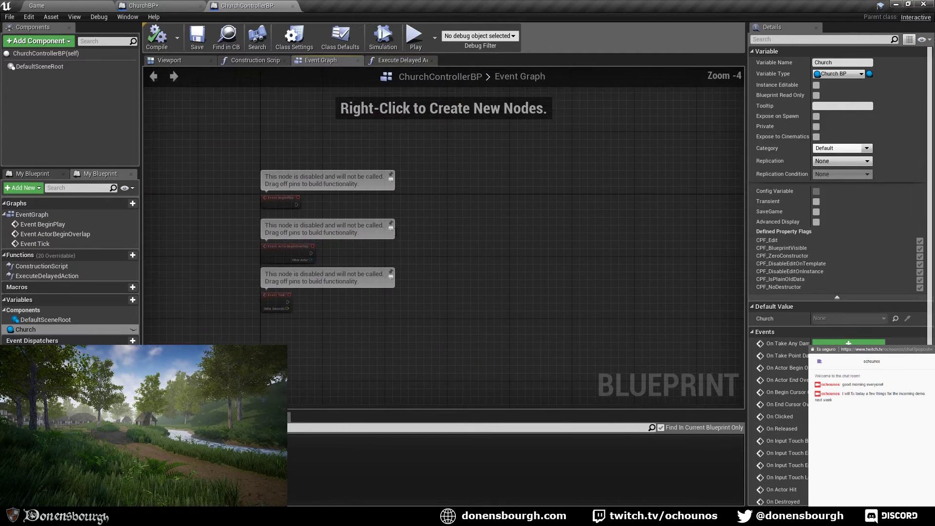
{"action": "left_click_drag", "start_coordinate": [244, 211], "coordinate": [422, 322]}
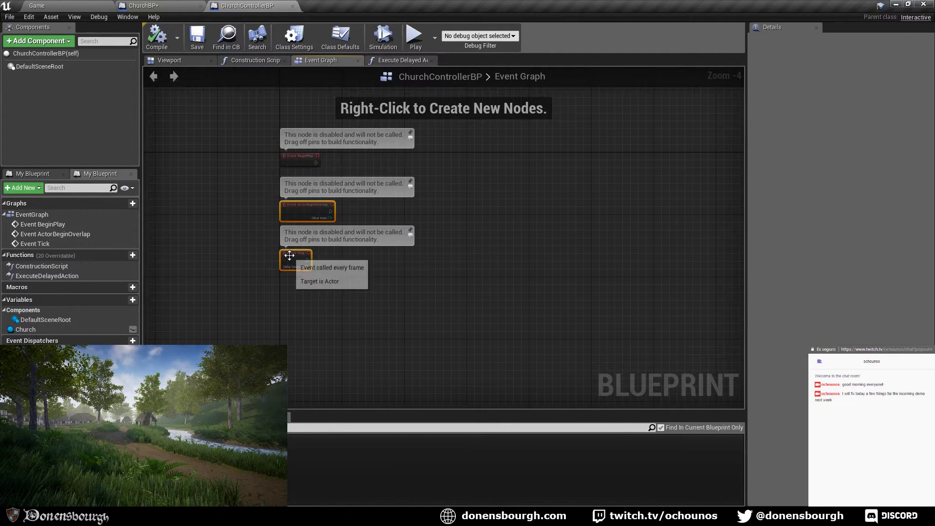
{"action": "left_click_drag", "start_coordinate": [287, 265], "coordinate": [290, 363]}
- Paste the delayed-task nodes beside Event BeginPlay and connect its execution output to the first Add Delayed Task At node
{"action": "right_click_drag", "start_coordinate": [436, 167], "coordinate": [426, 288]}
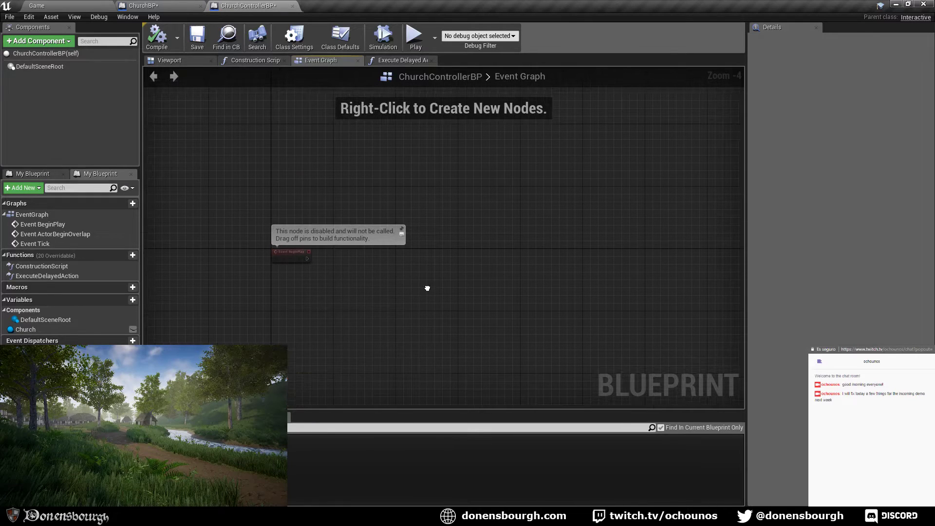
{"action": "key", "text": "ctrl+v"}
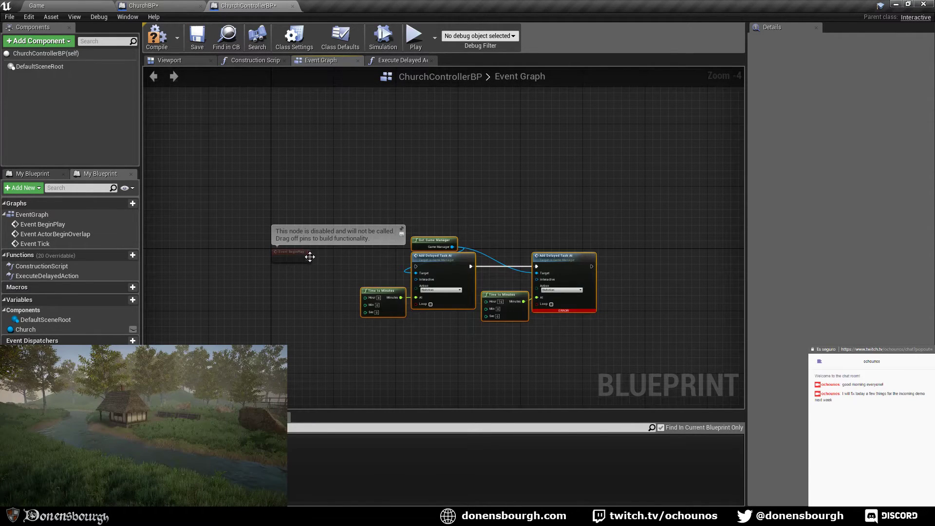
{"action": "left_click_drag", "start_coordinate": [308, 258], "coordinate": [442, 251]}
{"action": "scroll", "coordinate": [377, 288], "scroll_direction": "up", "scroll_amount": 4}
- Add a reference to self and connect it to the Interactive input of the hour 8 Add Delayed Task At node
{"action": "right_click_drag", "start_coordinate": [368, 262], "coordinate": [405, 302]}
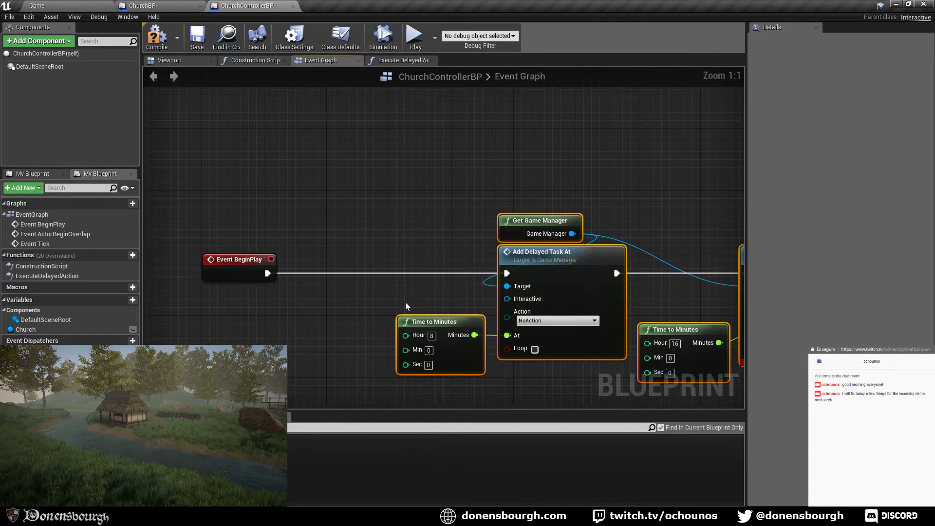
{"action": "right_click", "coordinate": [381, 287]}
{"action": "type", "text": "get sel"}
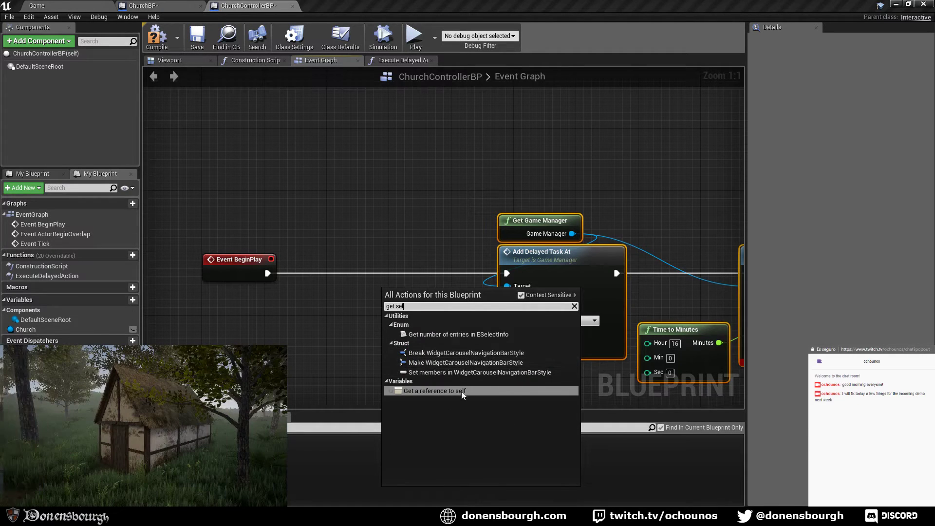
{"action": "left_click", "coordinate": [460, 390]}
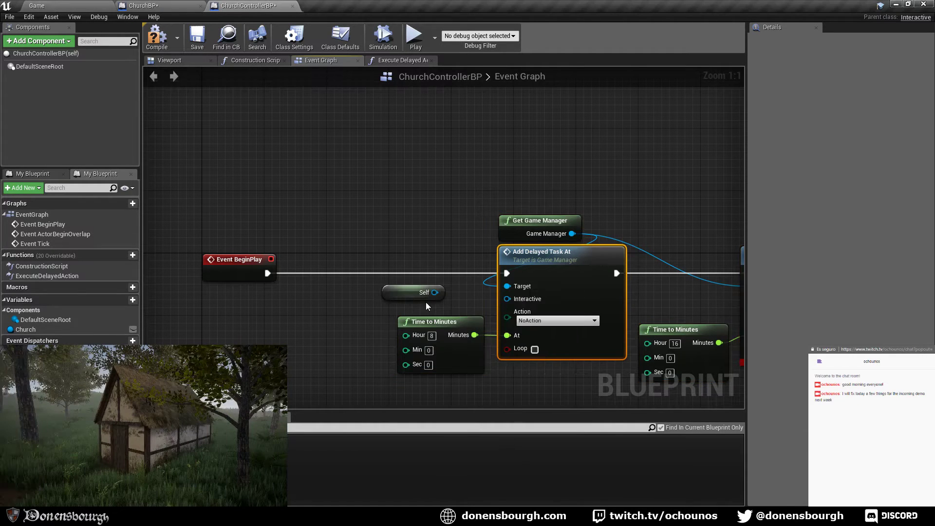
{"action": "left_click_drag", "start_coordinate": [435, 292], "coordinate": [508, 298]}
{"action": "left_click_drag", "start_coordinate": [417, 295], "coordinate": [439, 303]}
- Duplicate the Self node and connect the copy to the Interactive input of the hour 16 Add Delayed Task At node
{"action": "right_click_drag", "start_coordinate": [449, 303], "coordinate": [332, 277]}
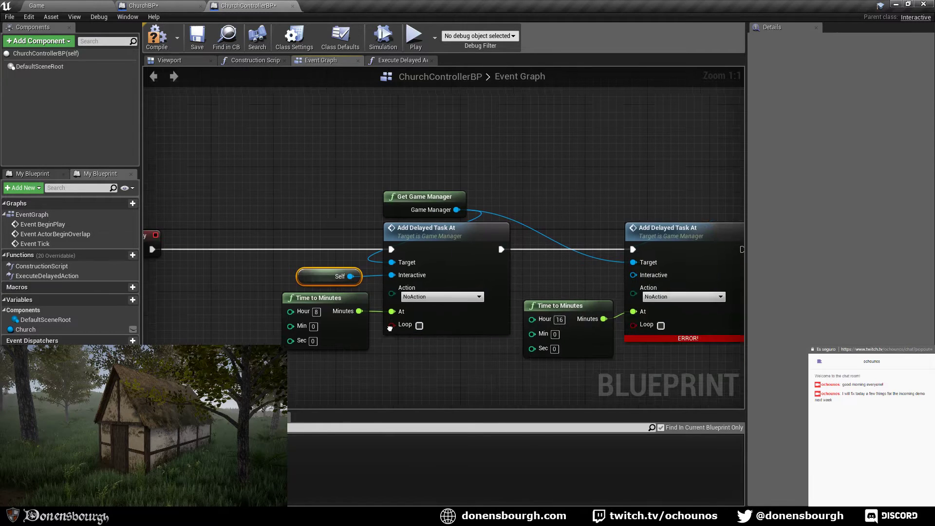
{"action": "key", "text": "ctrl+c"}
{"action": "key", "text": "ctrl+v"}
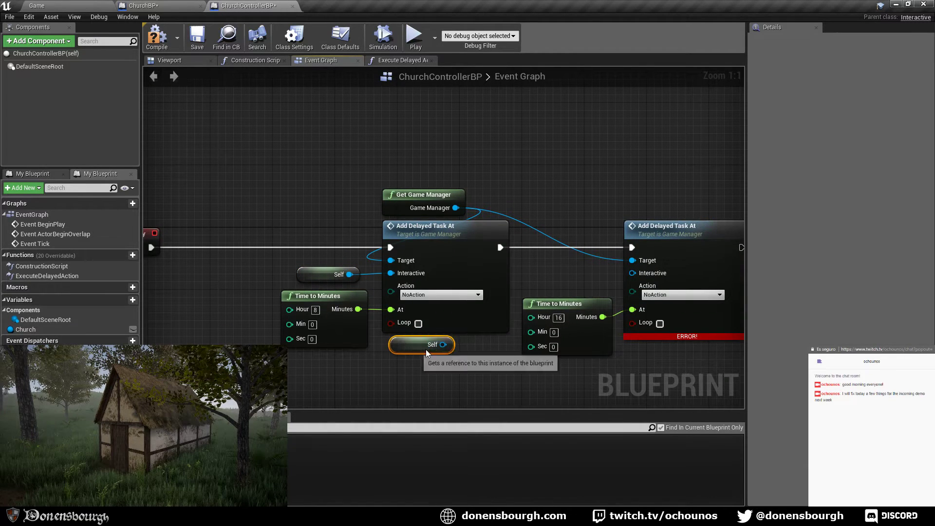
{"action": "left_click_drag", "start_coordinate": [429, 347], "coordinate": [633, 273]}
- Set the Action of both Add Delayed Task At nodes to WakeUp
{"action": "right_click_drag", "start_coordinate": [604, 335], "coordinate": [533, 339]}
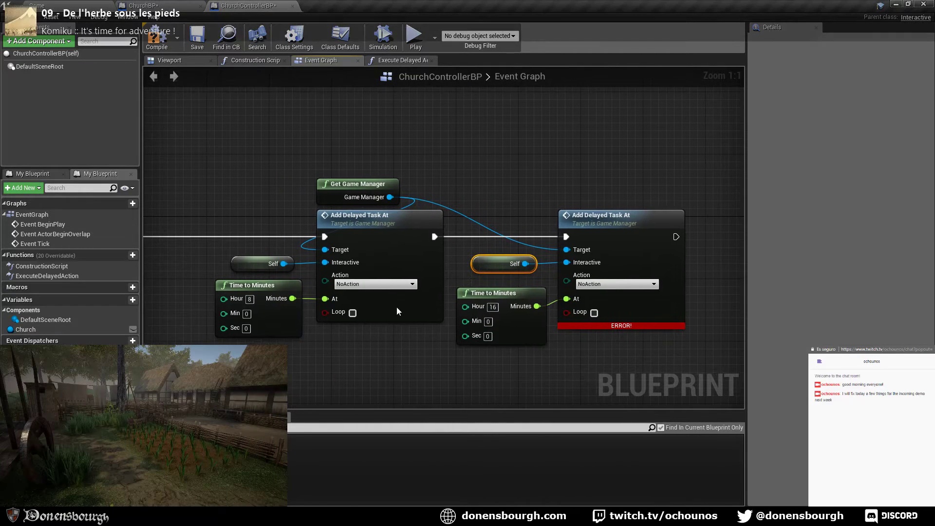
{"action": "left_click", "coordinate": [394, 287]}
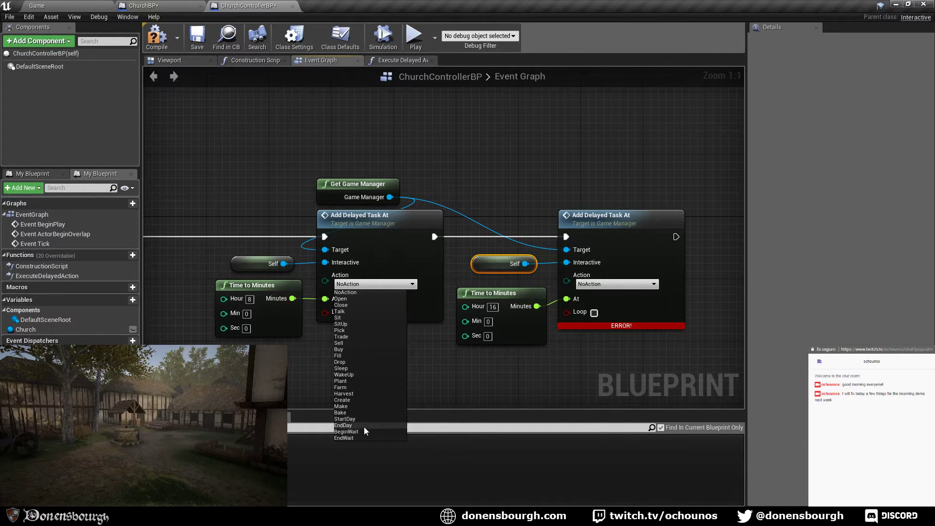
{"action": "left_click", "coordinate": [354, 375]}
{"action": "left_click", "coordinate": [623, 284]}
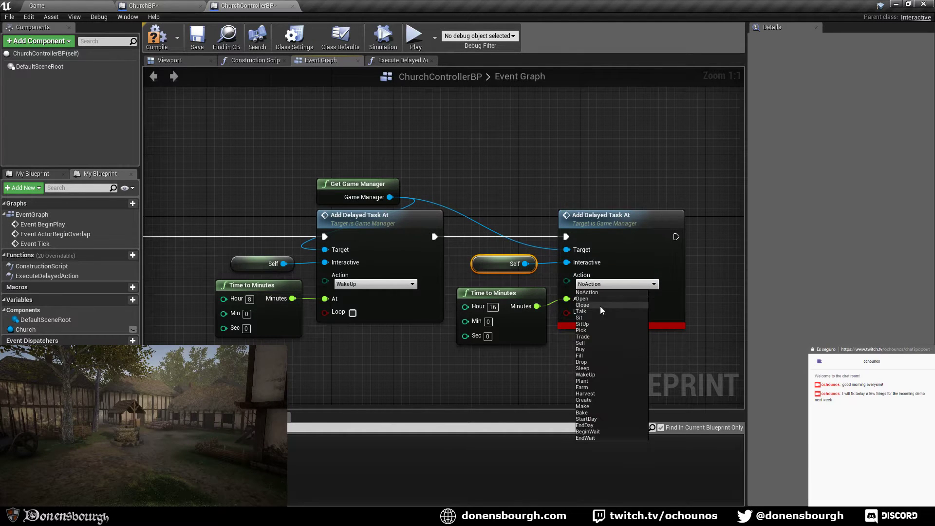
{"action": "left_click", "coordinate": [598, 374]}
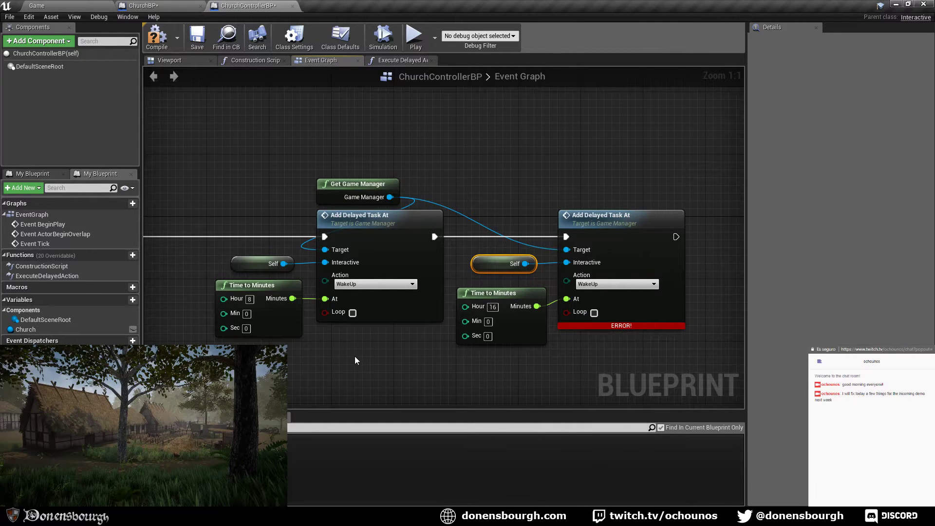
- Return to the Execute Delayed Action function and delete its Parent: Execute Delayed Action node
{"action": "right_click_drag", "start_coordinate": [355, 358], "coordinate": [374, 366]}
{"action": "left_click", "coordinate": [197, 47]}
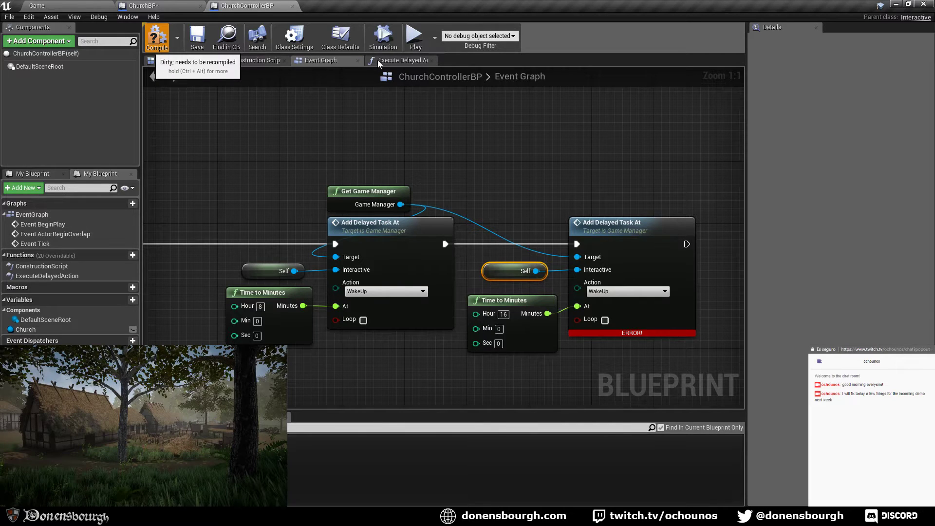
{"action": "left_click", "coordinate": [395, 61]}
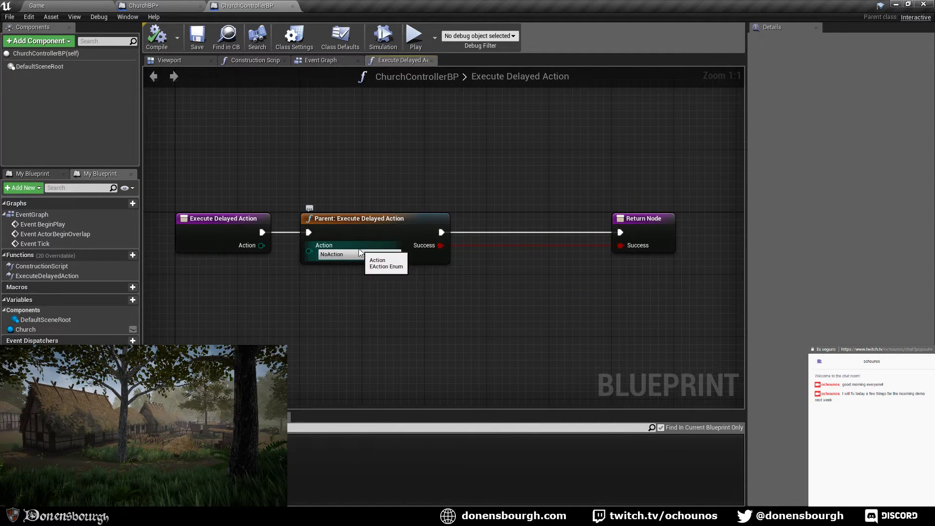
{"action": "left_click", "coordinate": [384, 258]}
{"action": "key", "text": "Delete"}
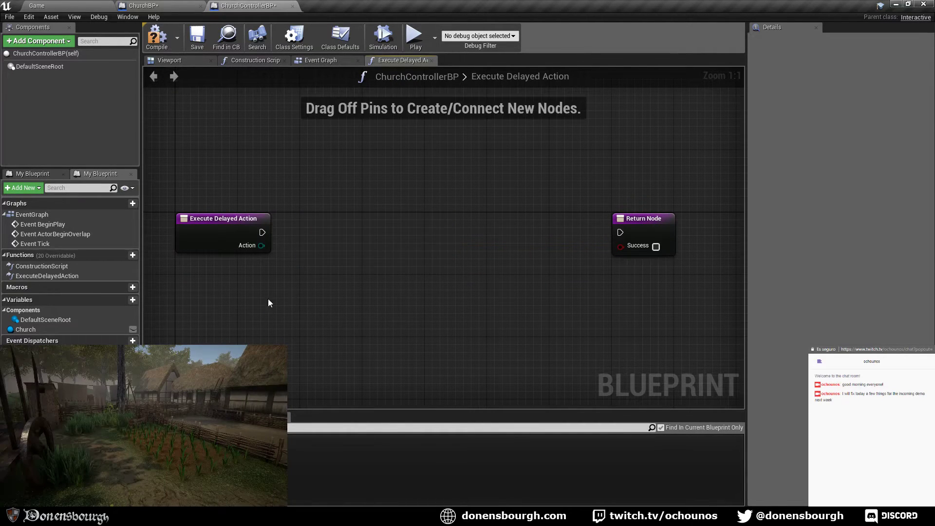
- Add an Equal Action node fed by the Action output of Execute Delayed Action and set its Action B to WakeUp
{"action": "right_click_drag", "start_coordinate": [239, 282], "coordinate": [225, 276]}
{"action": "left_click_drag", "start_coordinate": [230, 250], "coordinate": [293, 262]}
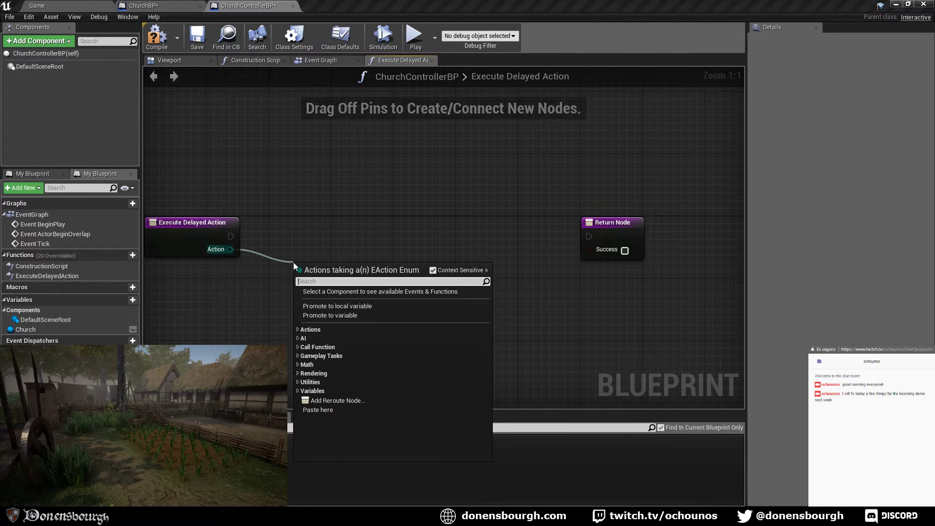
{"action": "type", "text": "equ"}
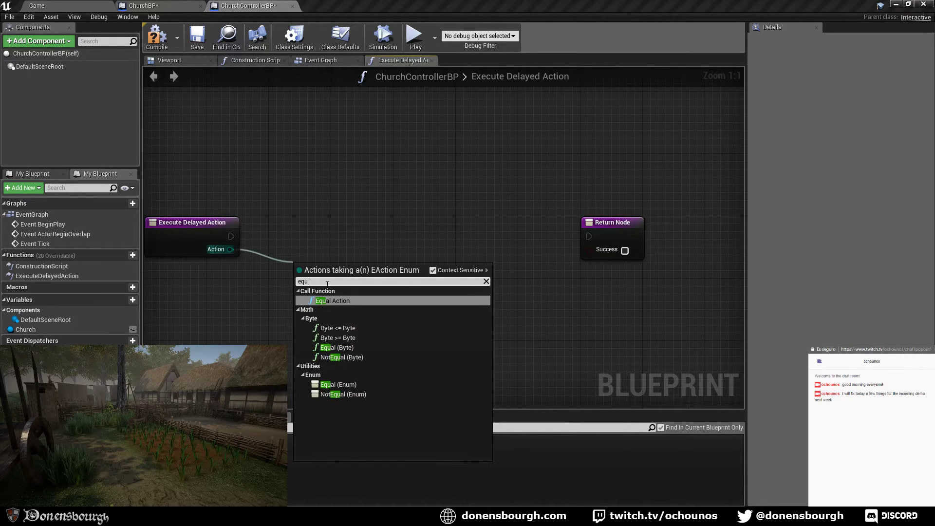
{"action": "left_click", "coordinate": [349, 301]}
{"action": "left_click_drag", "start_coordinate": [332, 267], "coordinate": [309, 221]}
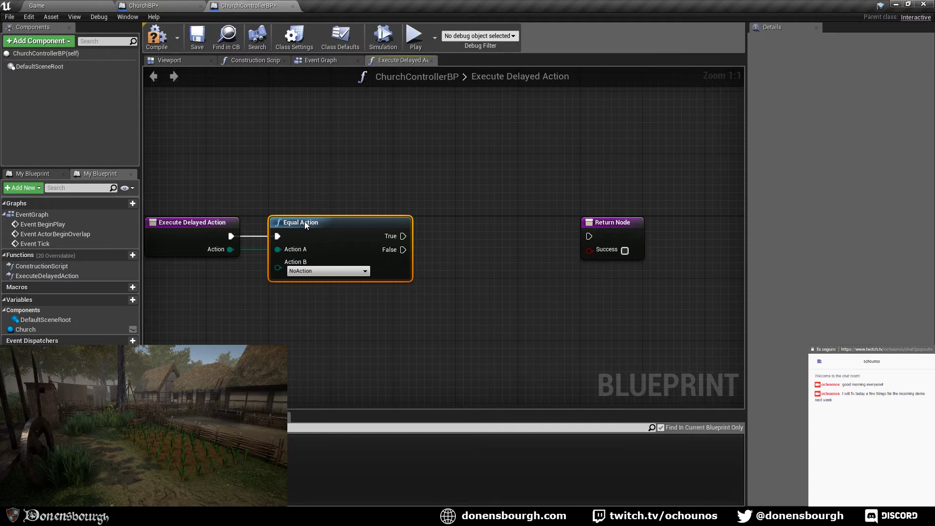
{"action": "left_click", "coordinate": [322, 271]}
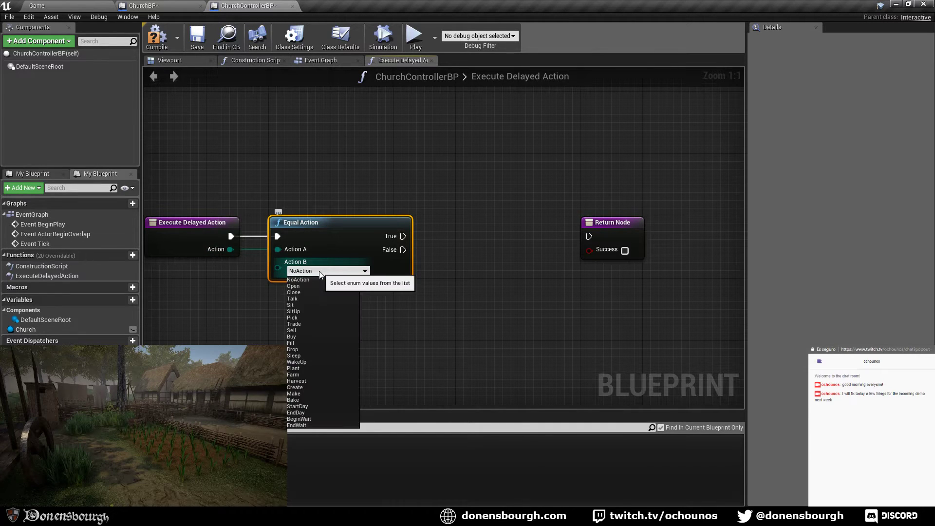
{"action": "left_click", "coordinate": [314, 362]}
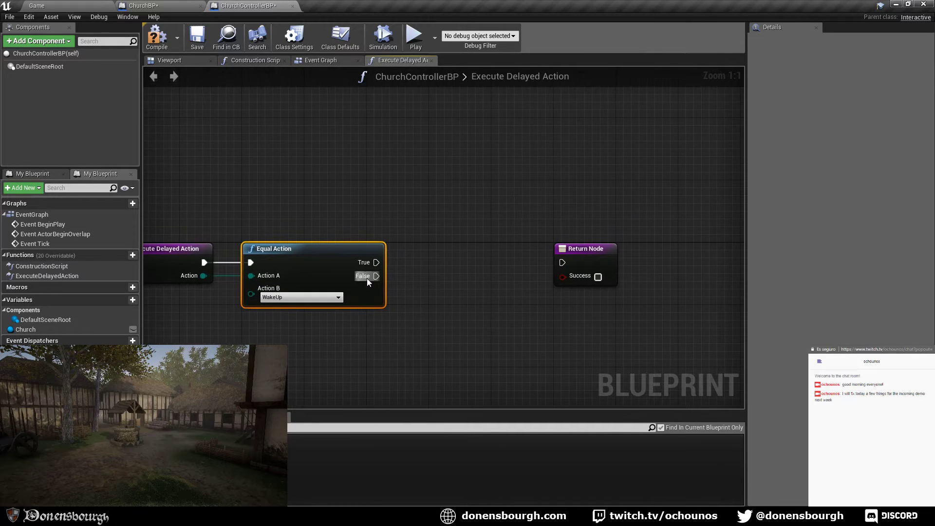
- Connect the False output of Equal Action to the Return Node placed below it, and save and compile the blueprint
{"action": "left_click_drag", "start_coordinate": [367, 279], "coordinate": [460, 329]}
{"action": "right_click_drag", "start_coordinate": [463, 278], "coordinate": [446, 328]}
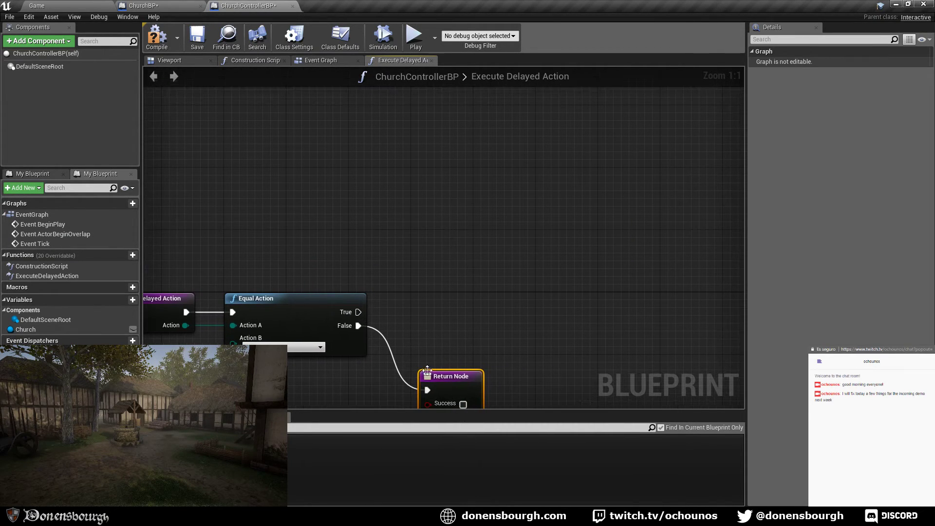
{"action": "right_click_drag", "start_coordinate": [386, 339], "coordinate": [376, 337]}
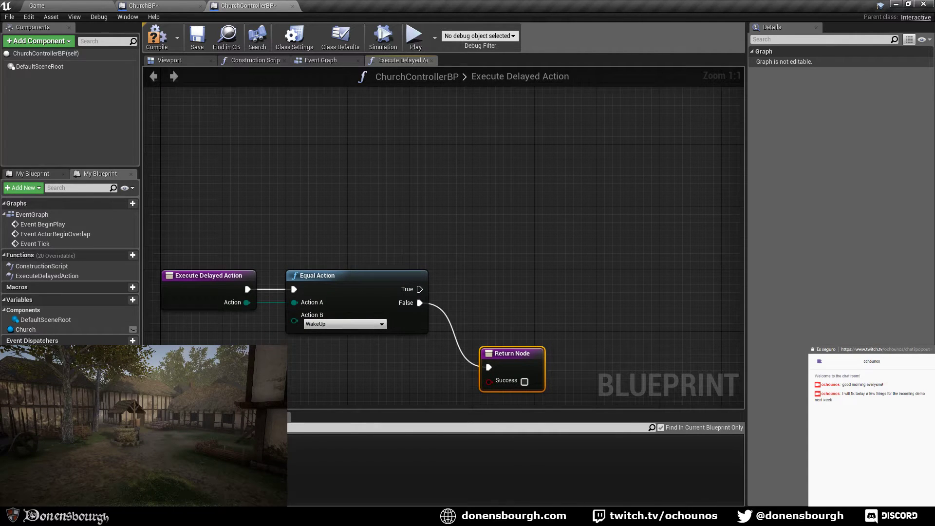
{"action": "right_click_drag", "start_coordinate": [340, 268], "coordinate": [244, 227]}
{"action": "left_click", "coordinate": [191, 42]}
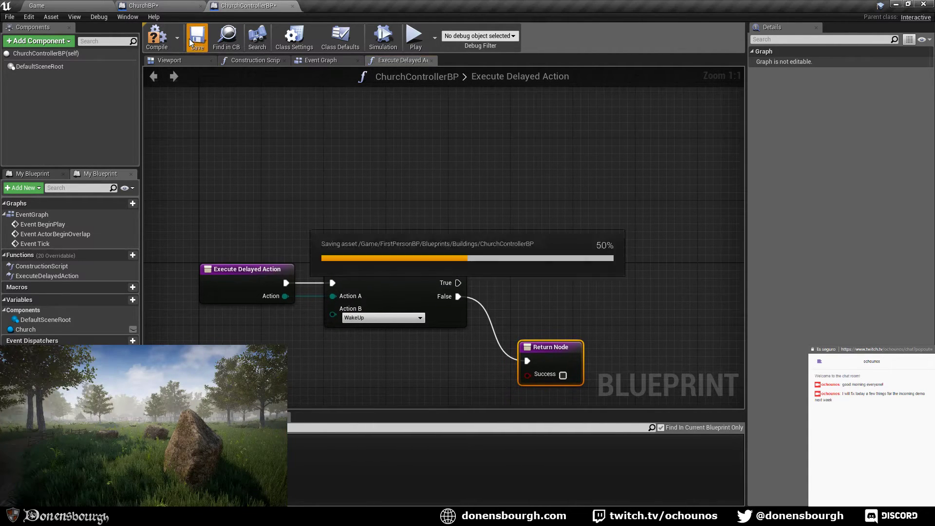
{"action": "left_click", "coordinate": [160, 45]}
- Add a Get node for the Church variable above the Equal Action node
{"action": "right_click_drag", "start_coordinate": [360, 189], "coordinate": [329, 184]}
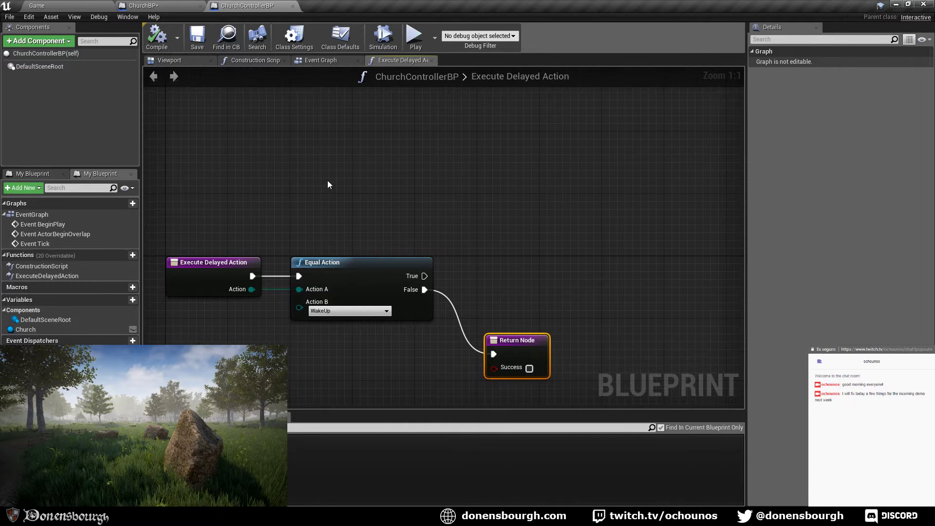
{"action": "mouse_move", "coordinate": [369, 230]}
{"action": "right_mouse_down"}
{"action": "mouse_move", "coordinate": [348, 218]}
{"action": "mouse_move", "coordinate": [364, 224]}
{"action": "right_mouse_up"}
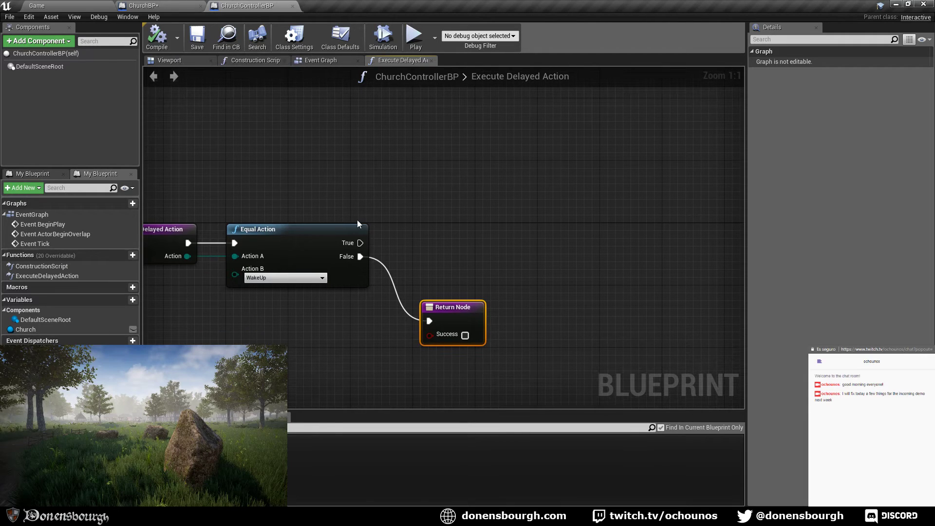
{"action": "right_click_drag", "start_coordinate": [399, 248], "coordinate": [405, 254]}
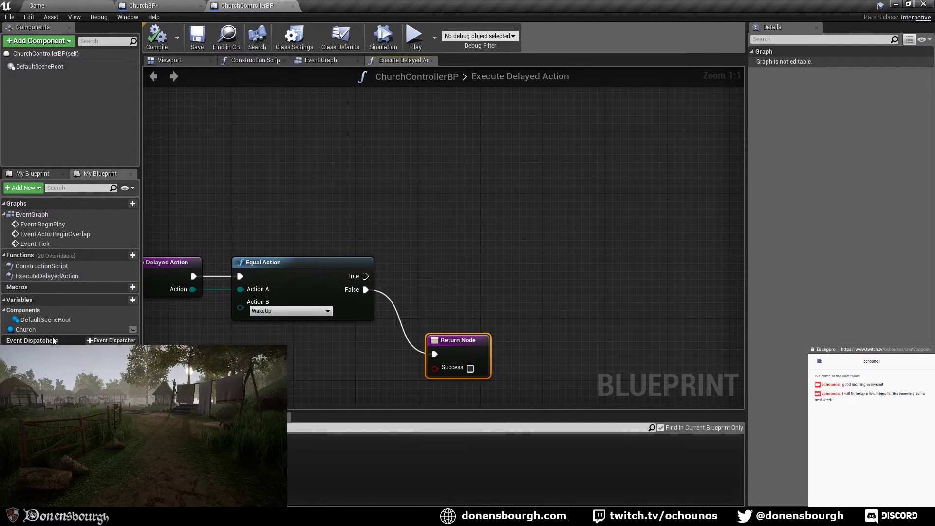
{"action": "left_click", "coordinate": [28, 330]}
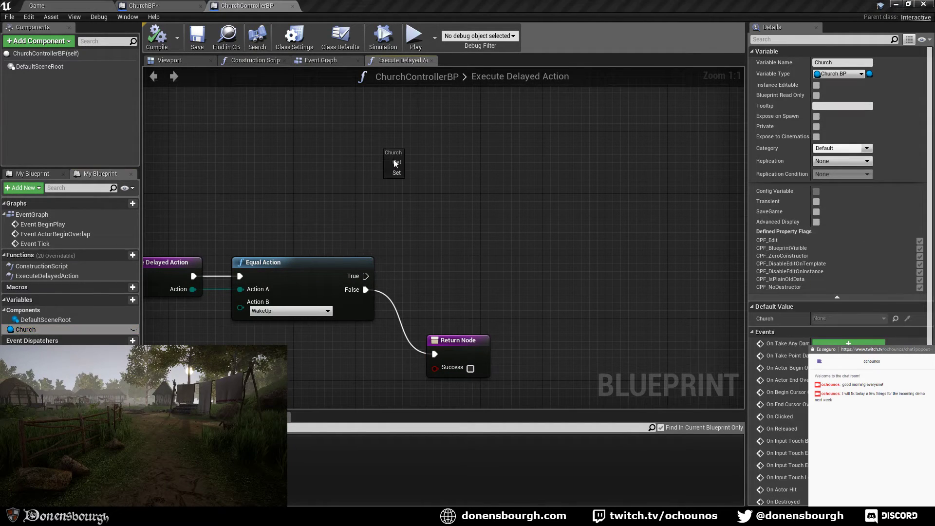
{"action": "left_click", "coordinate": [393, 159]}
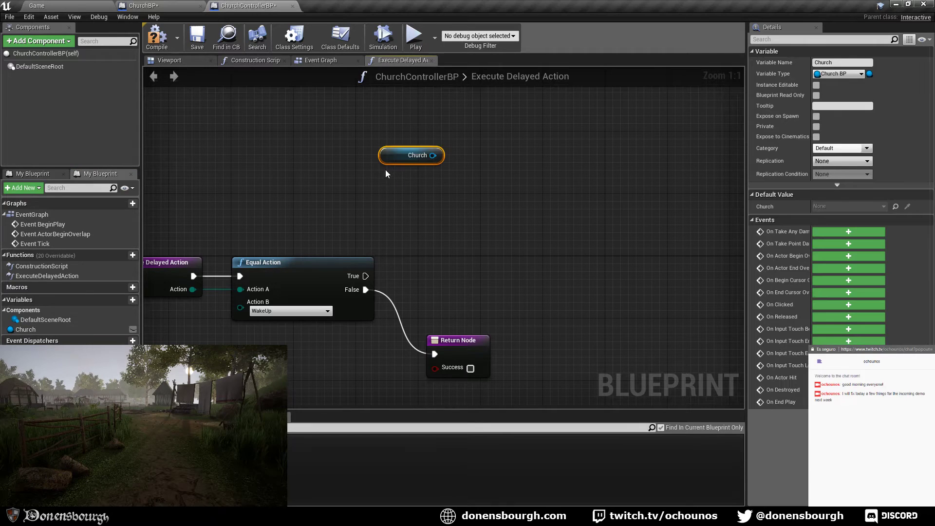
- Examine the bell-ringing nodes in ChurchBP's Event Graph, from the Delay of 3 through Play Event to the Delay of 20
{"action": "left_click", "coordinate": [177, 5]}
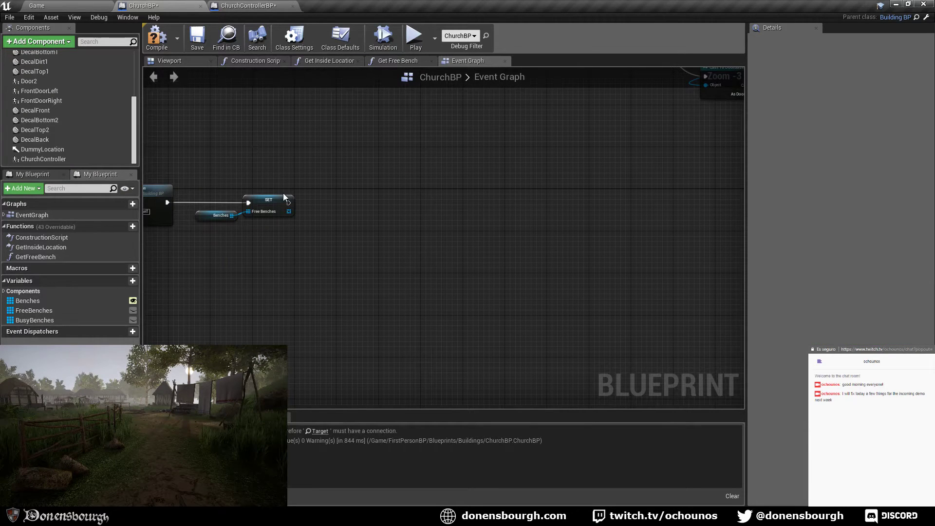
{"action": "right_click_drag", "start_coordinate": [311, 183], "coordinate": [475, 202]}
{"action": "scroll", "coordinate": [475, 202], "scroll_direction": "down", "scroll_amount": 4}
{"action": "right_click_drag", "start_coordinate": [590, 195], "coordinate": [392, 238]}
{"action": "scroll", "coordinate": [445, 251], "scroll_direction": "up", "scroll_amount": 6}
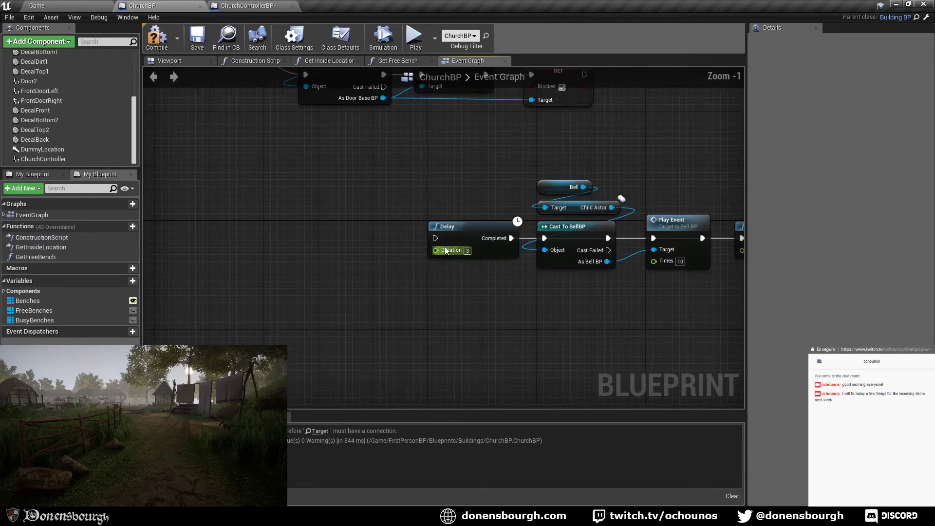
{"action": "right_click_drag", "start_coordinate": [497, 258], "coordinate": [419, 271]}
{"action": "scroll", "coordinate": [422, 271], "scroll_direction": "up", "scroll_amount": 1}
{"action": "right_click_drag", "start_coordinate": [523, 284], "coordinate": [416, 263]}
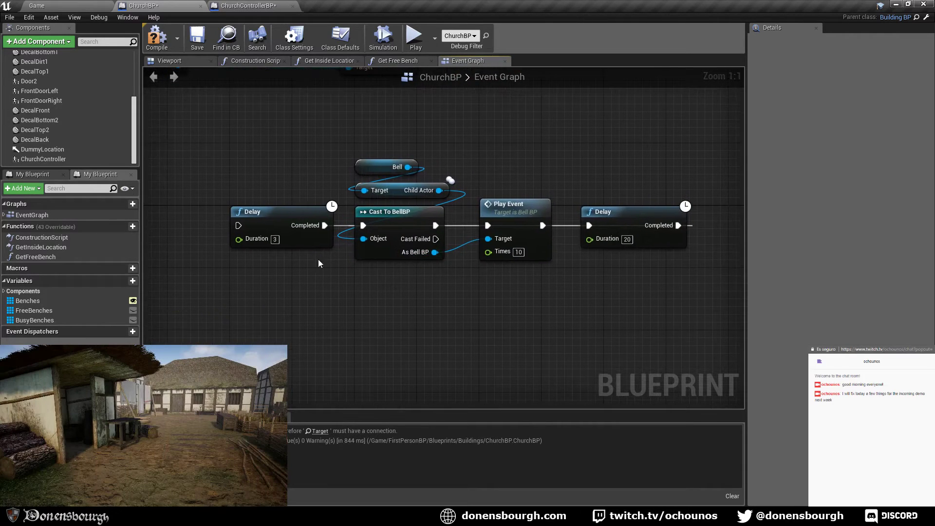
{"action": "left_click_drag", "start_coordinate": [241, 144], "coordinate": [695, 299]}
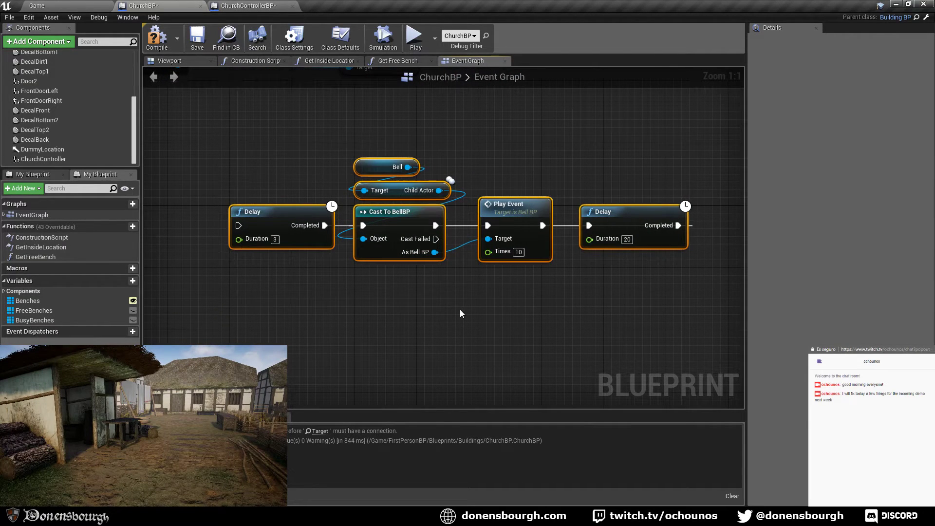
{"action": "left_click", "coordinate": [454, 303]}
{"action": "right_click_drag", "start_coordinate": [383, 291], "coordinate": [425, 288]}
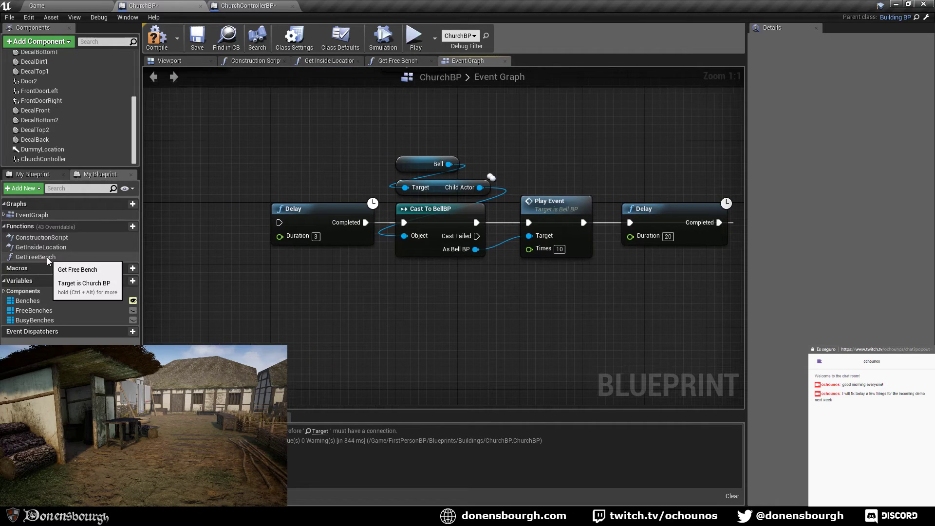
- Create a new function named PlayBell in ChurchBP
{"action": "left_click", "coordinate": [129, 228]}
{"action": "type", "text": "Play"}
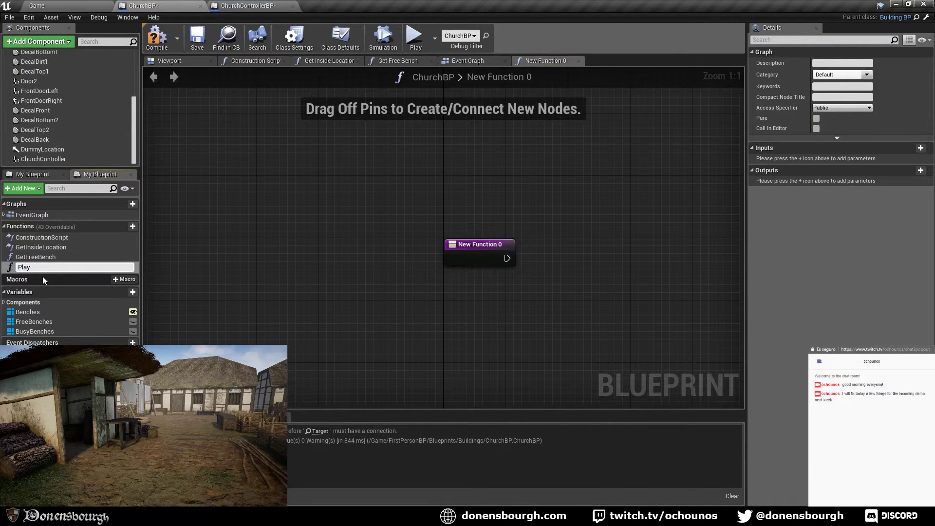
{"action": "type", "text": "Bell"}
{"action": "key", "text": "Return"}
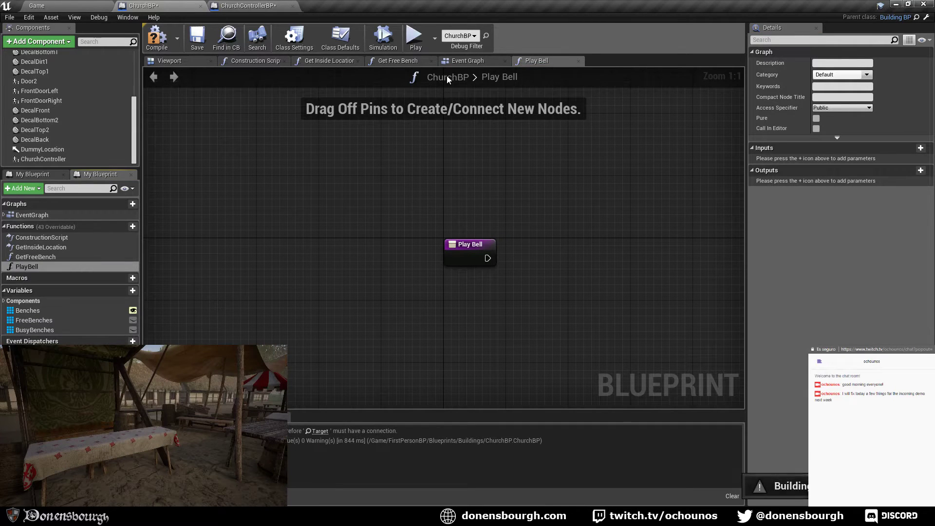
- Copy the Bell, Child Actor, Cast To BellBP and Play Event nodes from the Event Graph into Play Bell and connect its entry to the cast
{"action": "left_click", "coordinate": [465, 61]}
{"action": "left_click_drag", "start_coordinate": [233, 156], "coordinate": [672, 297]}
{"action": "left_click", "coordinate": [544, 62]}
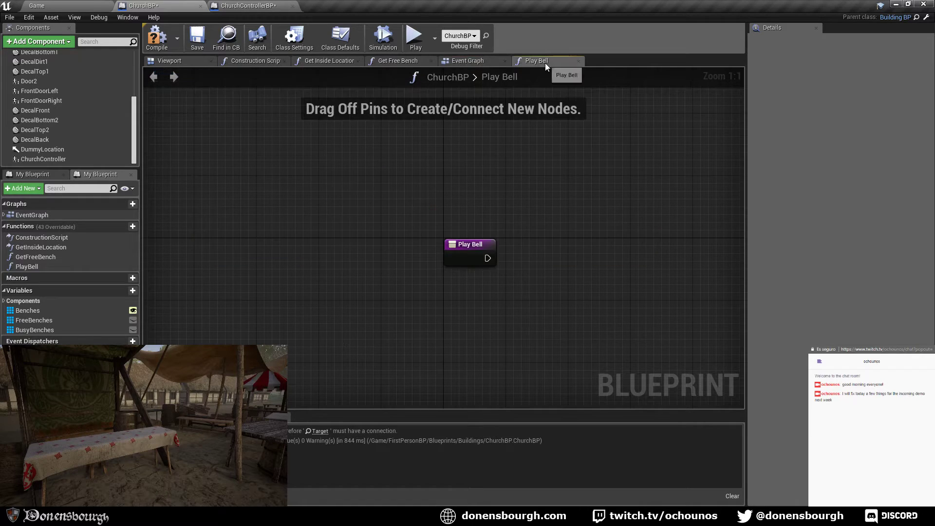
{"action": "right_click_drag", "start_coordinate": [542, 309], "coordinate": [492, 280]}
{"action": "key", "text": "ctrl+v"}
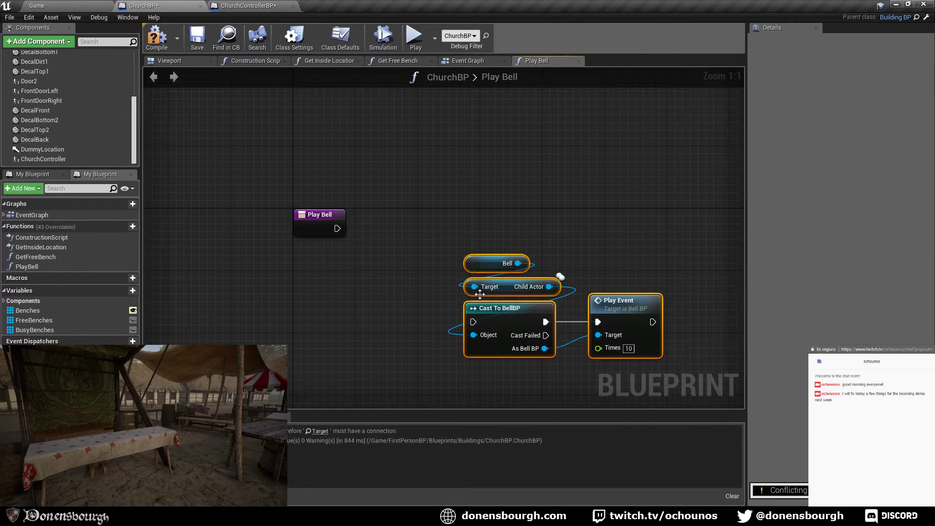
{"action": "left_click_drag", "start_coordinate": [505, 311], "coordinate": [442, 217]}
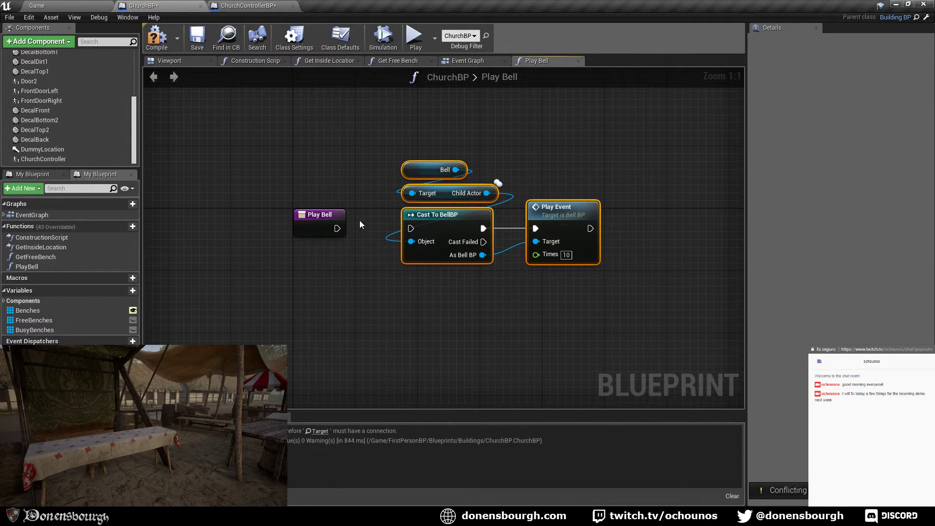
{"action": "left_click_drag", "start_coordinate": [337, 229], "coordinate": [427, 214]}
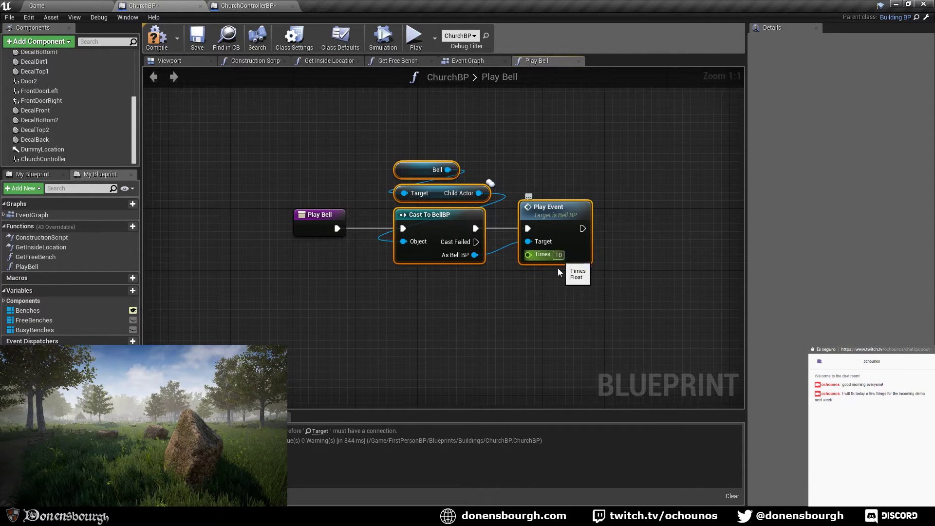
- Add an input parameter to the Play Bell function
{"action": "left_click", "coordinate": [318, 215]}
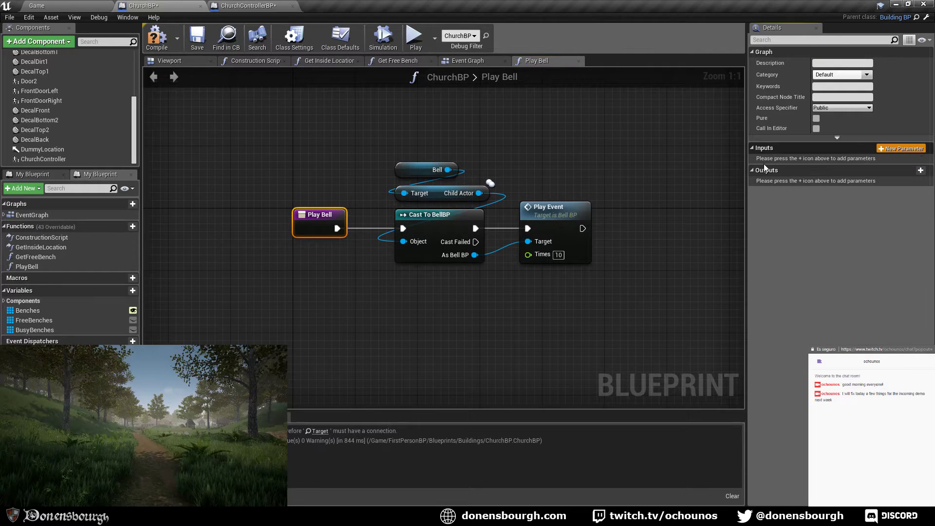
{"action": "left_click", "coordinate": [901, 148]}
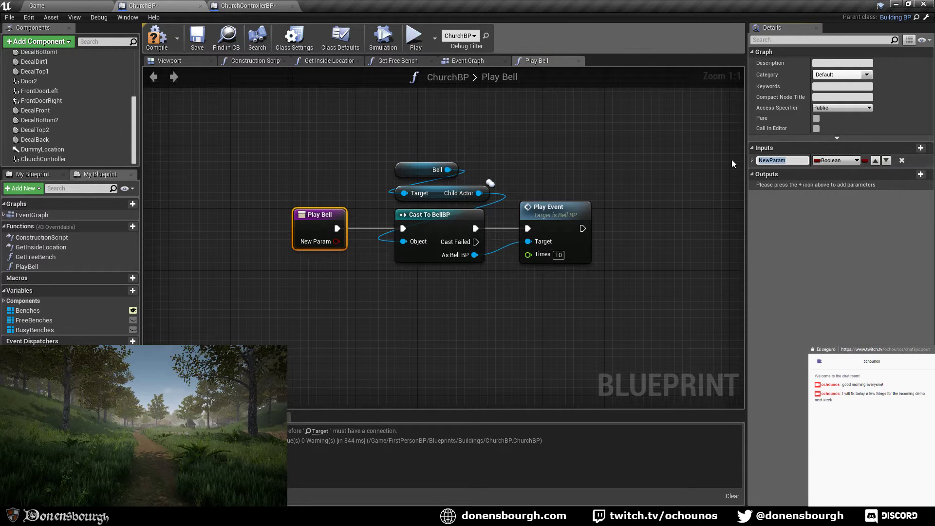
- Name the new input of the Play Bell function Times and make it an Integer
{"action": "type", "text": "Times"}
{"action": "key", "text": "Return"}
{"action": "left_click", "coordinate": [844, 161]}
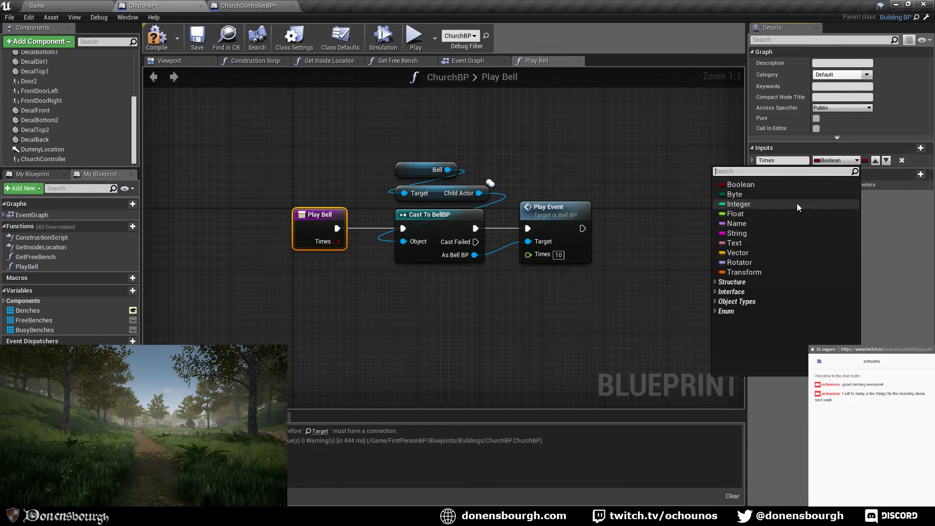
{"action": "left_click", "coordinate": [757, 208]}
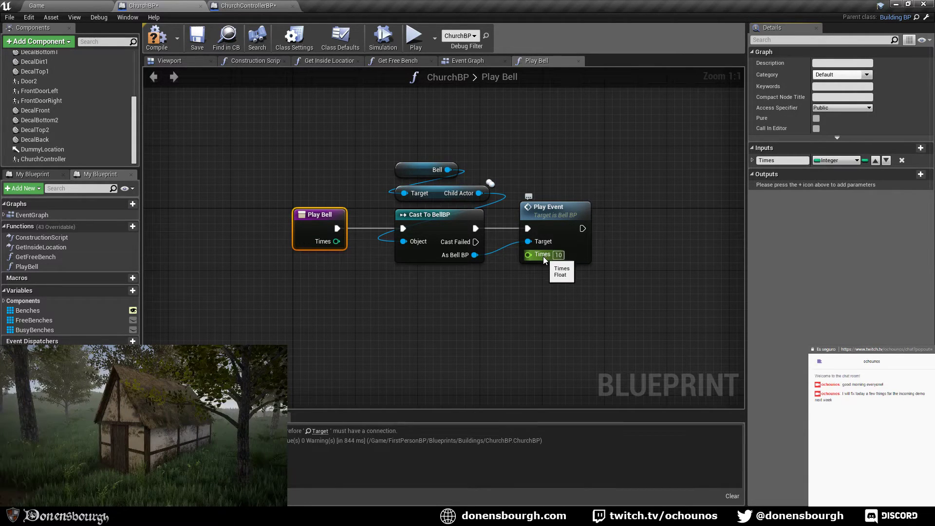
- Open BellBP's Play_Event from the Play Event node and change the Iterations variable's type to Integer, accepting the type change
{"action": "double_click", "coordinate": [555, 210]}
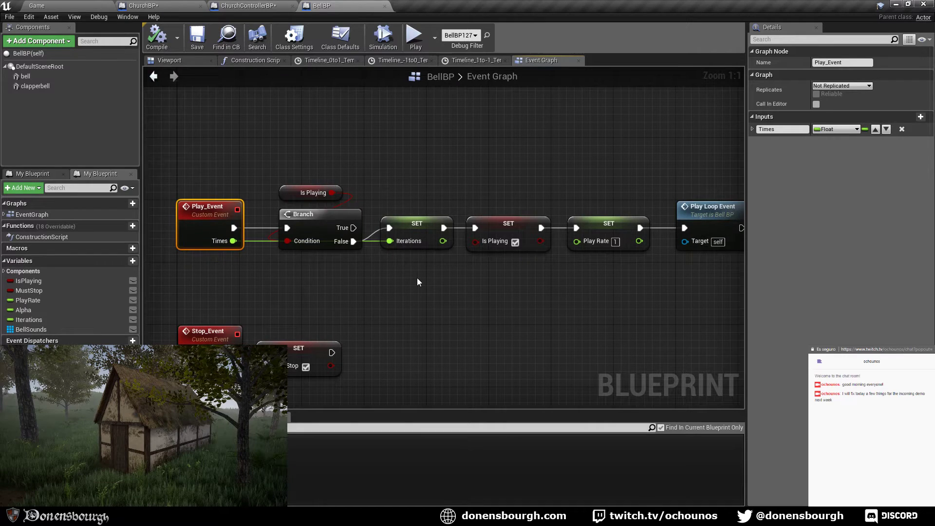
{"action": "scroll", "coordinate": [417, 278], "scroll_direction": "down", "scroll_amount": 1}
{"action": "right_click_drag", "start_coordinate": [435, 283], "coordinate": [413, 279]}
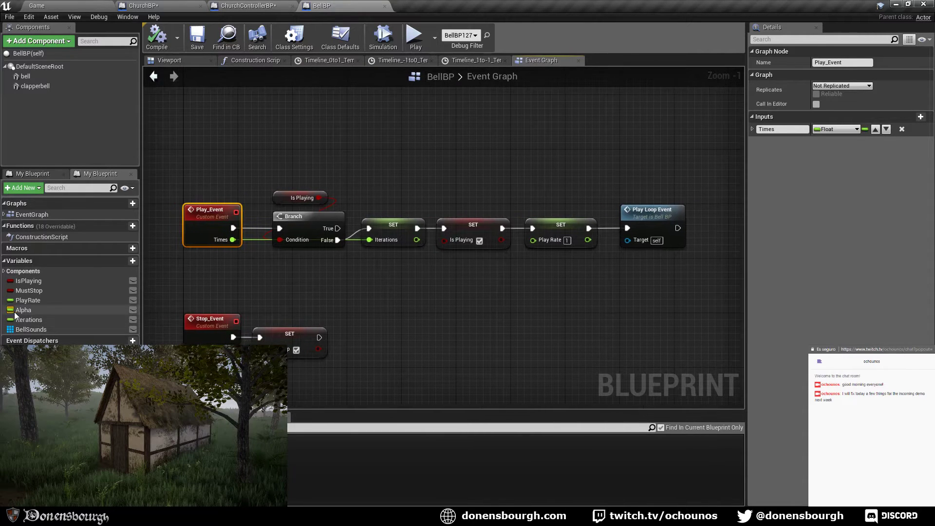
{"action": "left_click", "coordinate": [39, 319]}
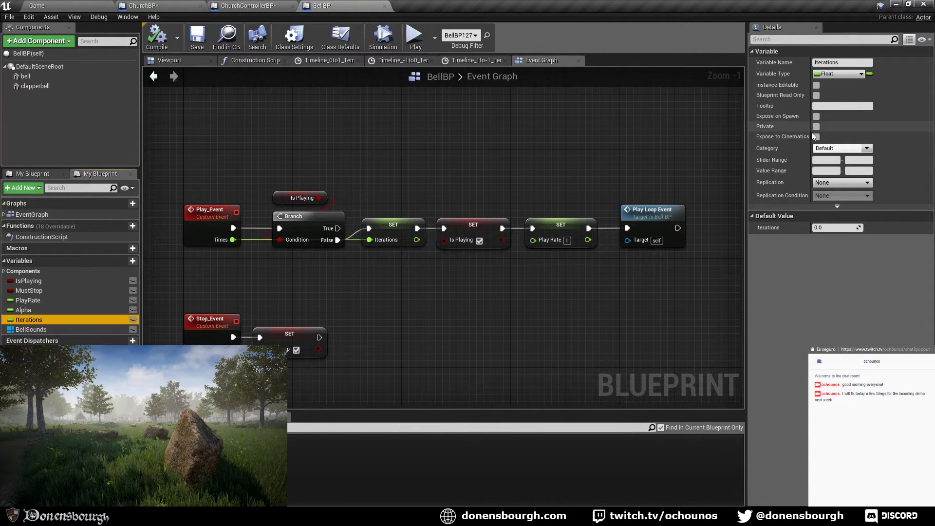
{"action": "left_click", "coordinate": [844, 73]}
{"action": "left_click", "coordinate": [743, 117]}
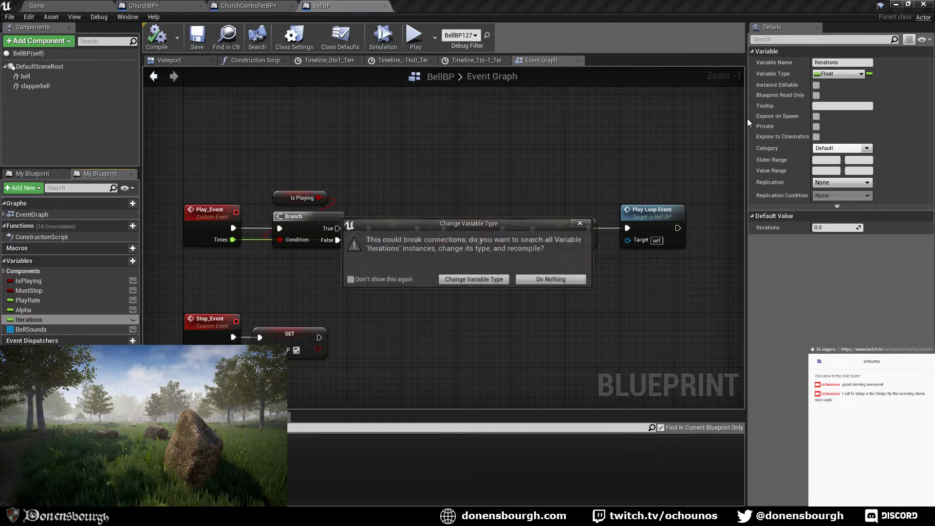
{"action": "left_click", "coordinate": [453, 279]}
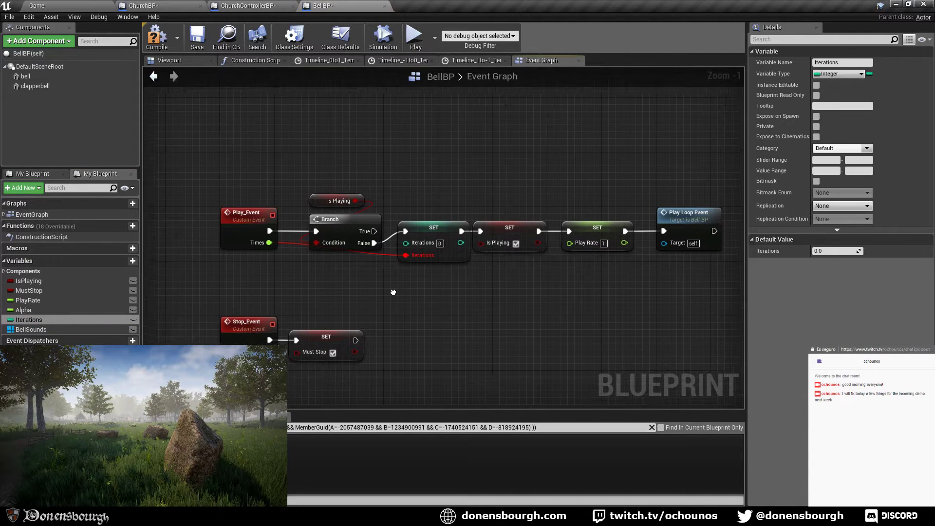
- Find the references to the Iterations variable and inspect the nodes that set and read it
{"action": "right_click_drag", "start_coordinate": [218, 267], "coordinate": [302, 276]}
{"action": "right_click_drag", "start_coordinate": [507, 332], "coordinate": [406, 236]}
{"action": "scroll", "coordinate": [429, 321], "scroll_direction": "down", "scroll_amount": 4}
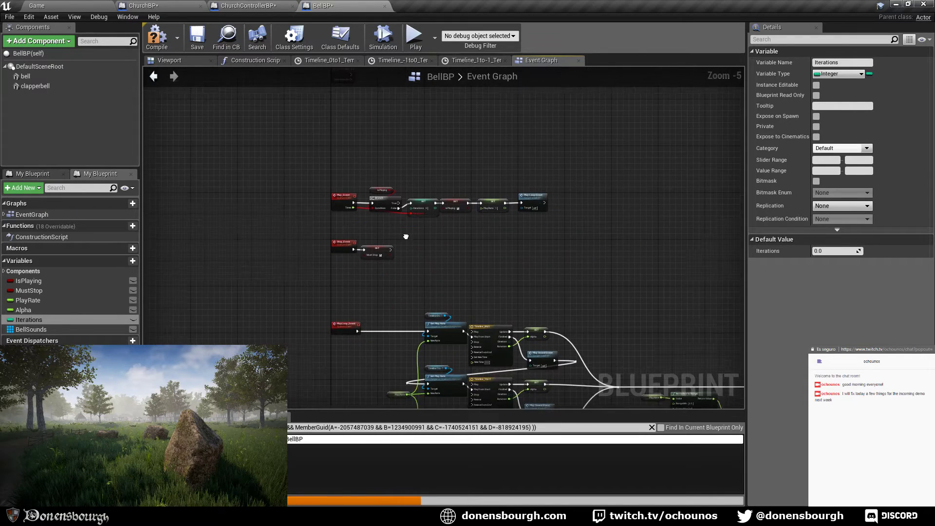
{"action": "right_click", "coordinate": [30, 320]}
{"action": "left_click", "coordinate": [62, 335]}
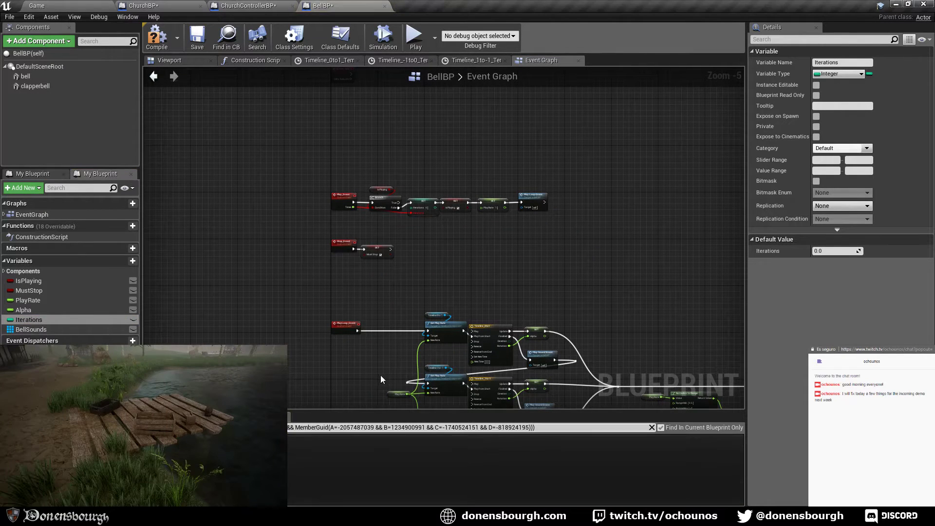
{"action": "double_click", "coordinate": [205, 445]}
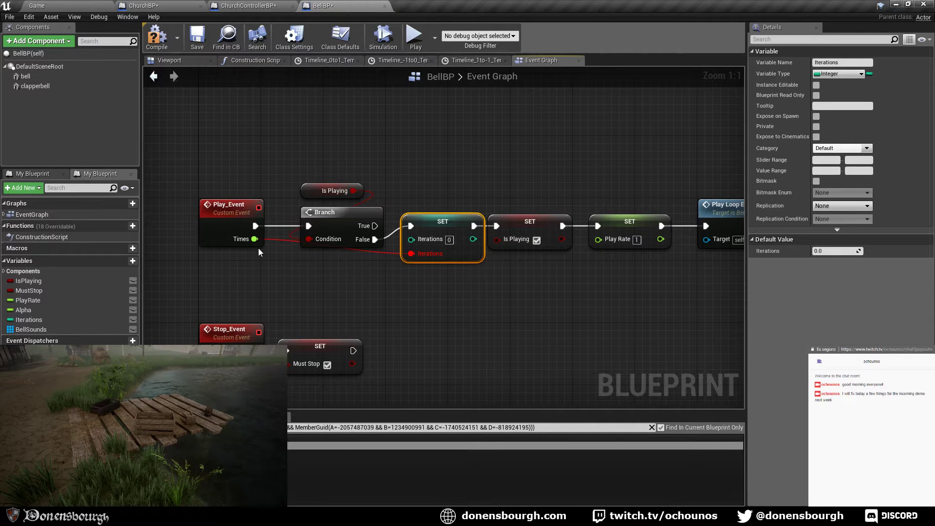
{"action": "right_click_drag", "start_coordinate": [430, 283], "coordinate": [388, 279]}
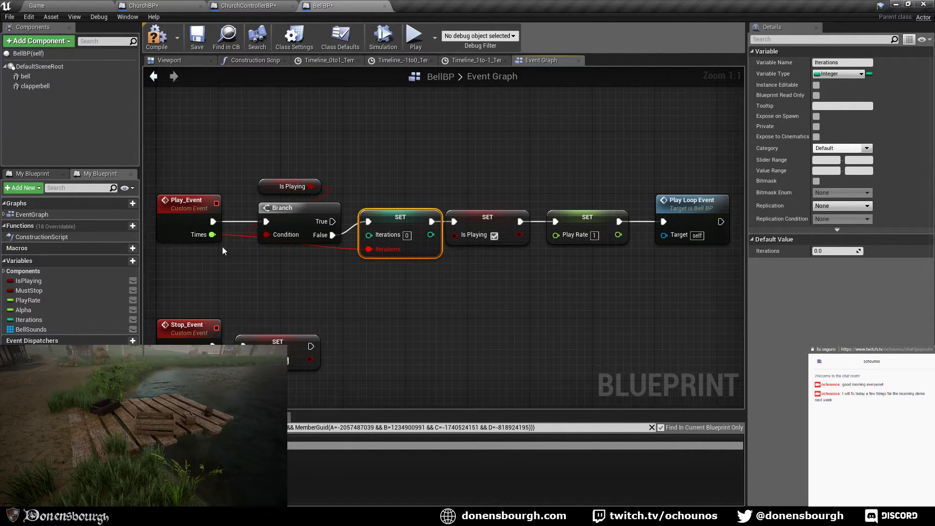
{"action": "left_click", "coordinate": [180, 200]}
{"action": "double_click", "coordinate": [195, 453]}
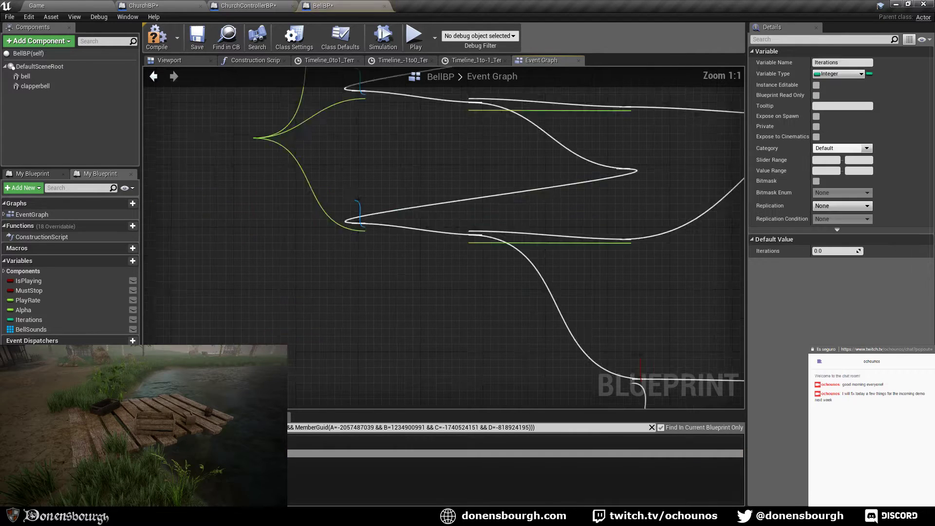
- Add an Equal (integer) node fed by the integer output of the Iterations getter
{"action": "right_click_drag", "start_coordinate": [593, 315], "coordinate": [447, 352]}
{"action": "right_click_drag", "start_coordinate": [406, 296], "coordinate": [367, 333]}
{"action": "left_click_drag", "start_coordinate": [306, 324], "coordinate": [282, 265]}
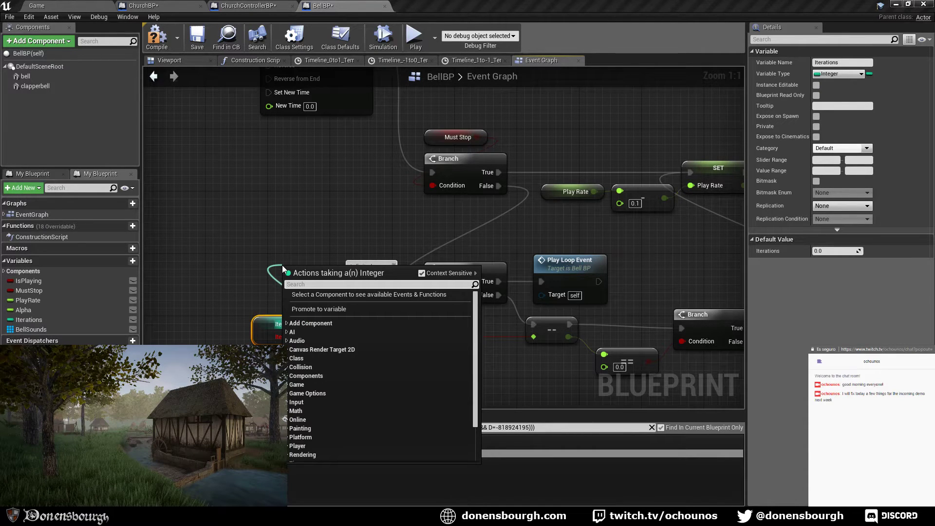
{"action": "type", "text": "equ"}
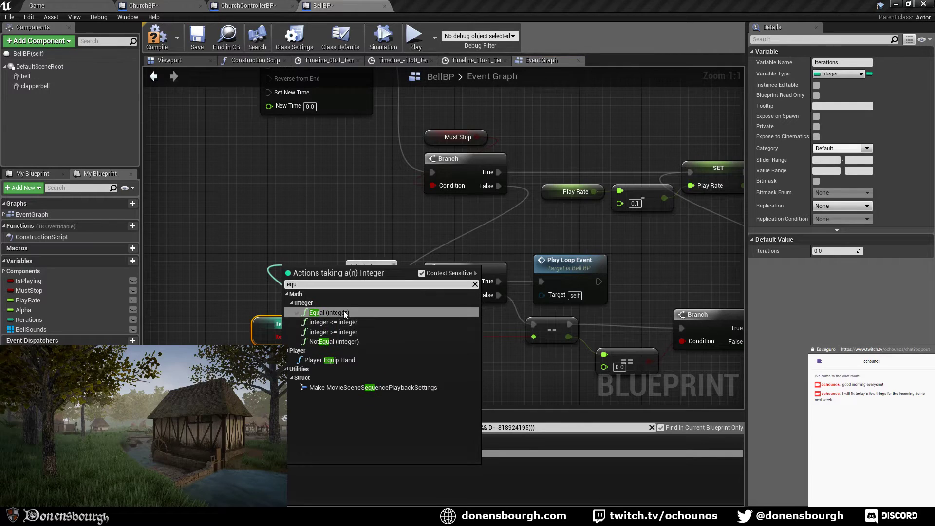
{"action": "left_click", "coordinate": [344, 312]}
- Compare Iterations with -1 in the new Equal node and connect its result to the Condition of the Branch before Play Loop Event
{"action": "left_click", "coordinate": [385, 307]}
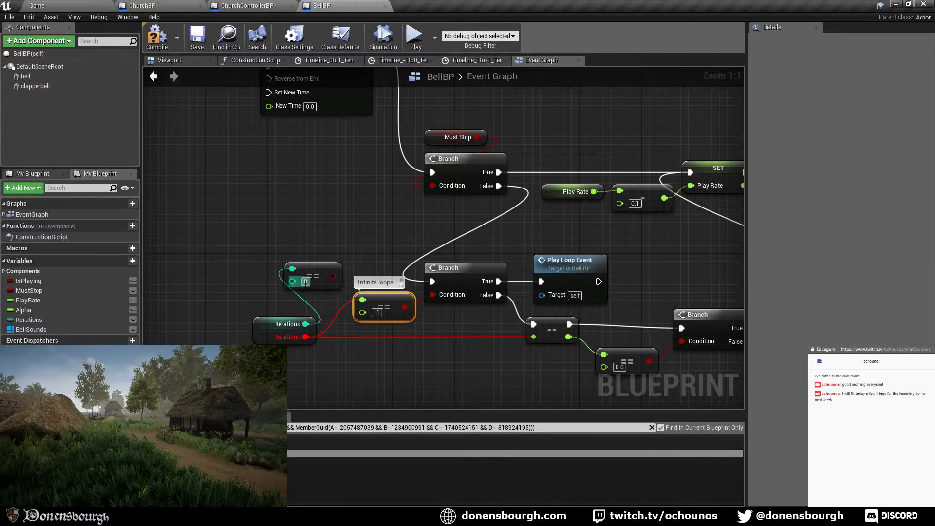
{"action": "left_click", "coordinate": [306, 281]}
{"action": "type", "text": "-1"}
{"action": "key", "text": "Return"}
{"action": "left_click_drag", "start_coordinate": [335, 276], "coordinate": [396, 375]}
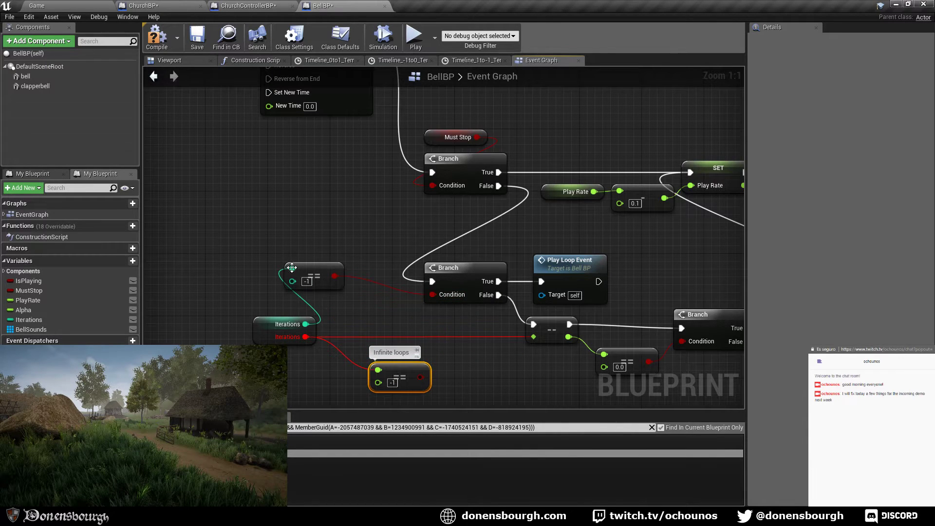
{"action": "left_click_drag", "start_coordinate": [291, 267], "coordinate": [346, 290]}
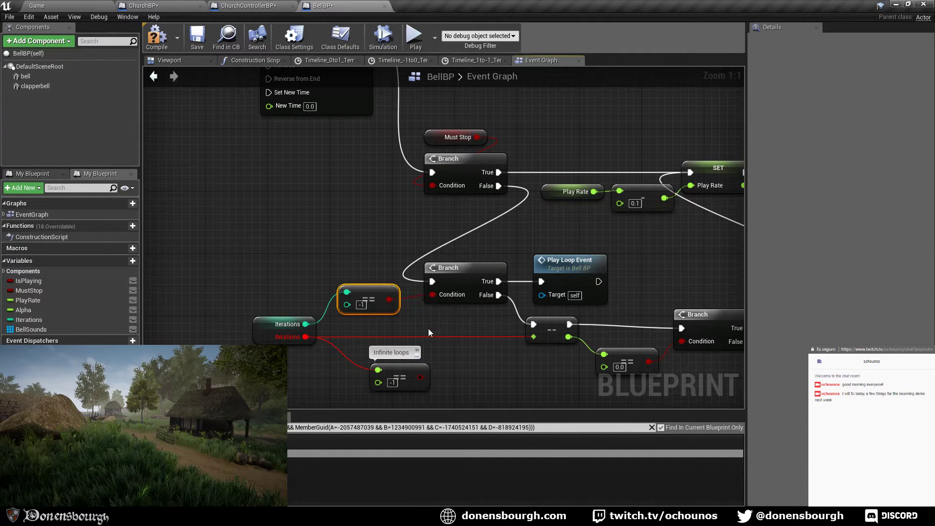
- Add a DecrementInt node on Iterations and wire it between the first Branch's False output and the following Branch
{"action": "right_click_drag", "start_coordinate": [429, 333], "coordinate": [324, 284]}
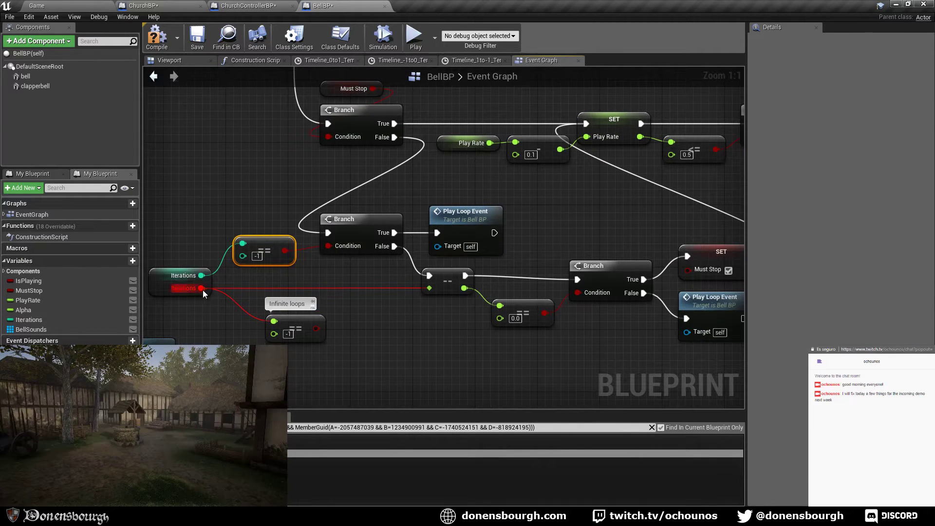
{"action": "left_click_drag", "start_coordinate": [201, 276], "coordinate": [416, 333]}
{"action": "type", "text": "-"}
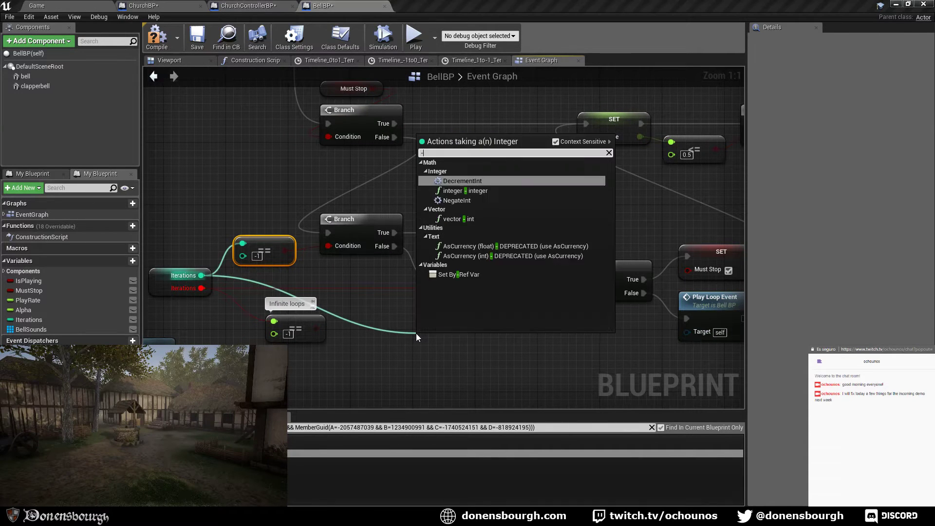
{"action": "type", "text": "-"}
{"action": "left_click", "coordinate": [466, 181]}
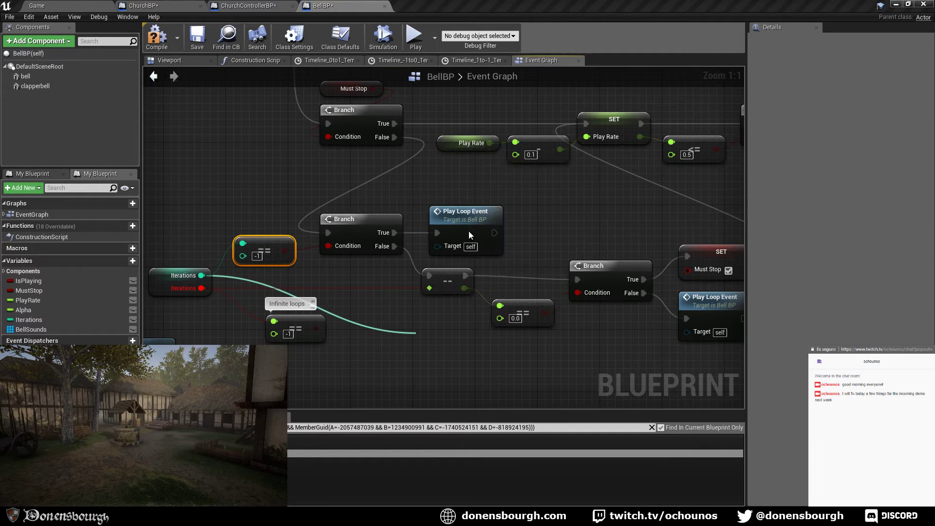
{"action": "left_click_drag", "start_coordinate": [395, 246], "coordinate": [578, 279]}
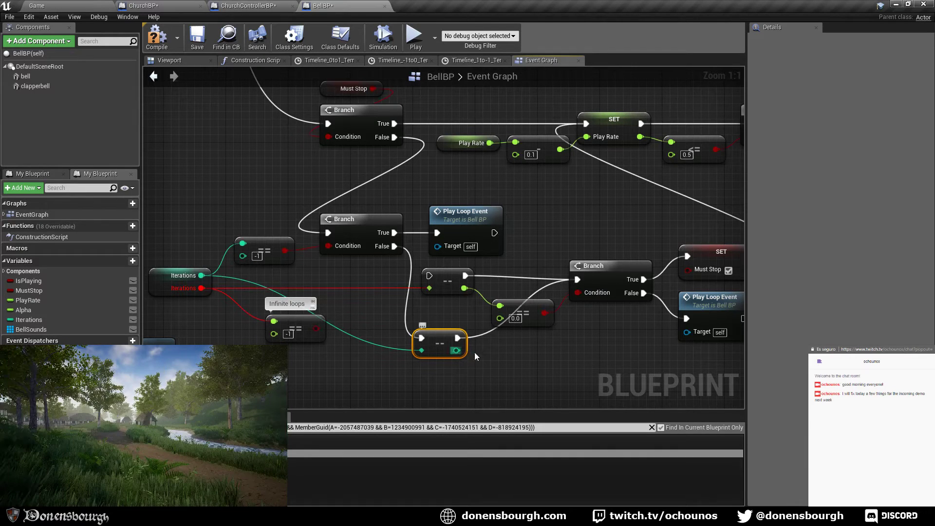
- Add an Equal (integer) node comparing the decremented value with 0 and connect it to the following Branch's Condition
{"action": "left_click_drag", "start_coordinate": [456, 351], "coordinate": [498, 357]}
{"action": "type", "text": "eq"}
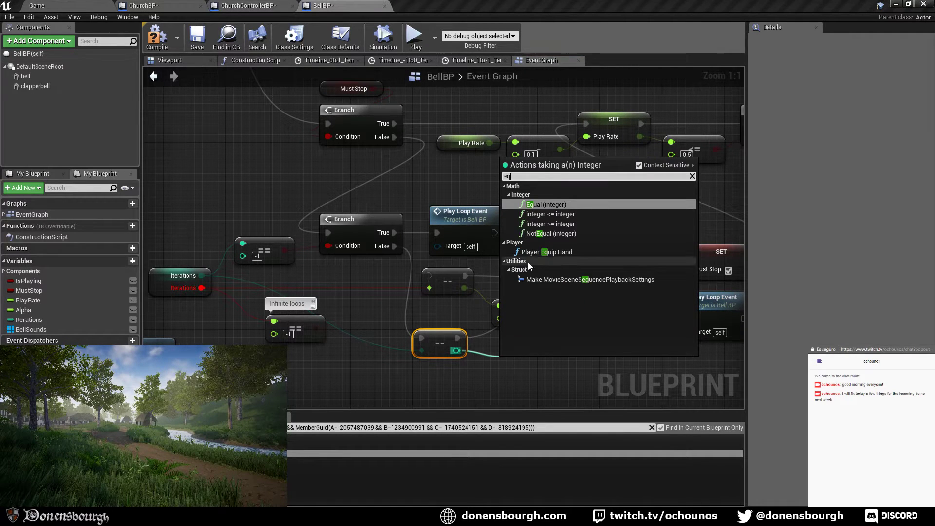
{"action": "left_click", "coordinate": [545, 206]}
{"action": "left_click_drag", "start_coordinate": [548, 368], "coordinate": [577, 292]}
- Delete the old float Equal and decrement nodes and move their integer replacements into place
{"action": "left_click", "coordinate": [537, 324]}
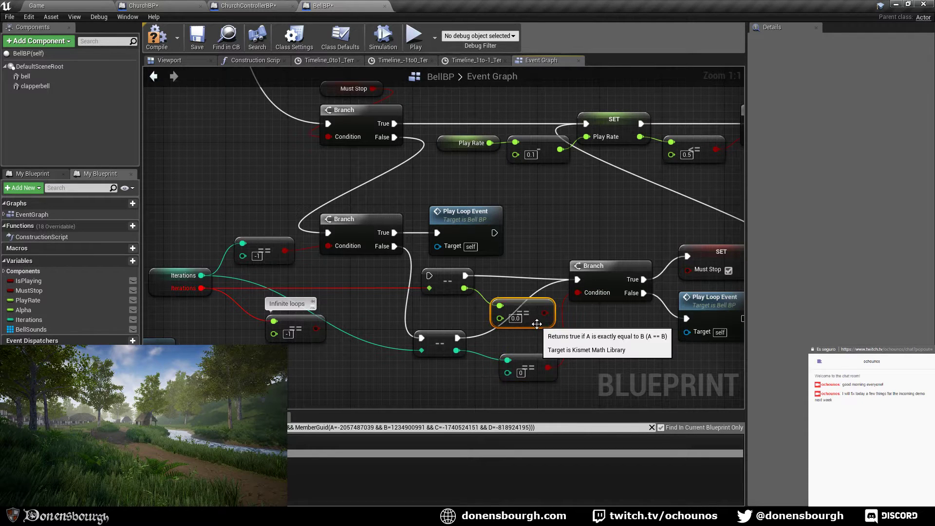
{"action": "key", "text": "Delete"}
{"action": "left_click_drag", "start_coordinate": [530, 367], "coordinate": [531, 327]}
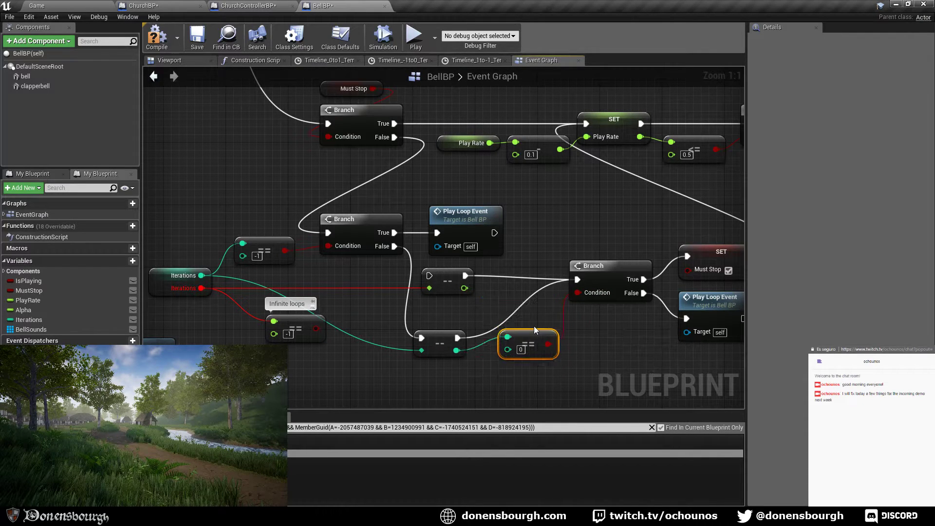
{"action": "left_click", "coordinate": [442, 276]}
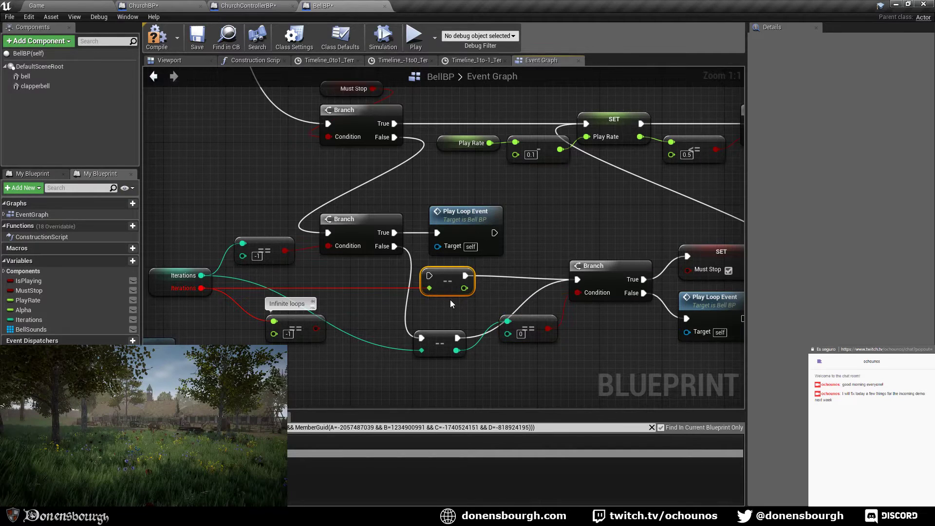
{"action": "mouse_move", "coordinate": [450, 299]}
{"action": "right_mouse_down"}
{"action": "mouse_move", "coordinate": [446, 256]}
{"action": "mouse_move", "coordinate": [447, 303]}
{"action": "right_mouse_up"}
{"action": "key", "text": "Delete"}
{"action": "left_click_drag", "start_coordinate": [441, 325], "coordinate": [446, 264]}
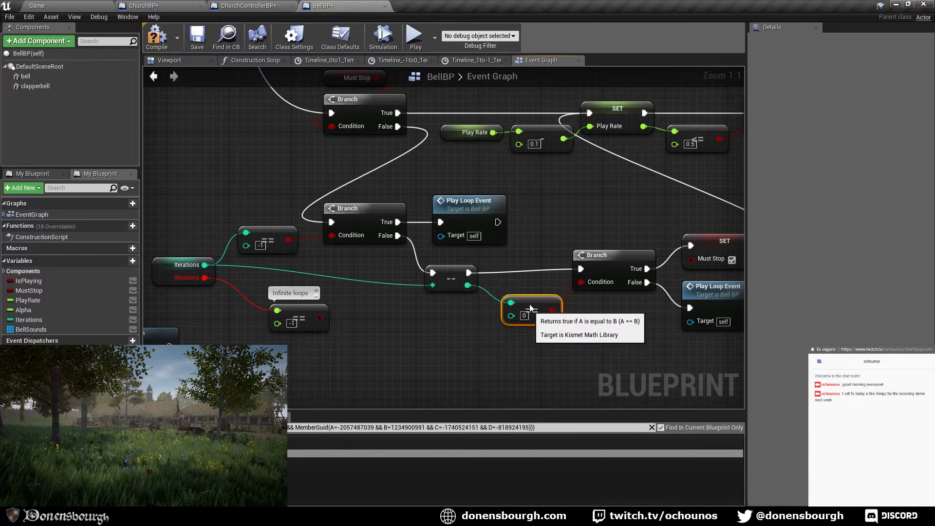
{"action": "left_click_drag", "start_coordinate": [524, 324], "coordinate": [522, 309]}
- Delete the old float -1 comparison, carrying its "Infinite loops" comment over to the integer node, and save the blueprint
{"action": "left_click", "coordinate": [316, 306]}
{"action": "right_click_drag", "start_coordinate": [316, 306], "coordinate": [405, 318]}
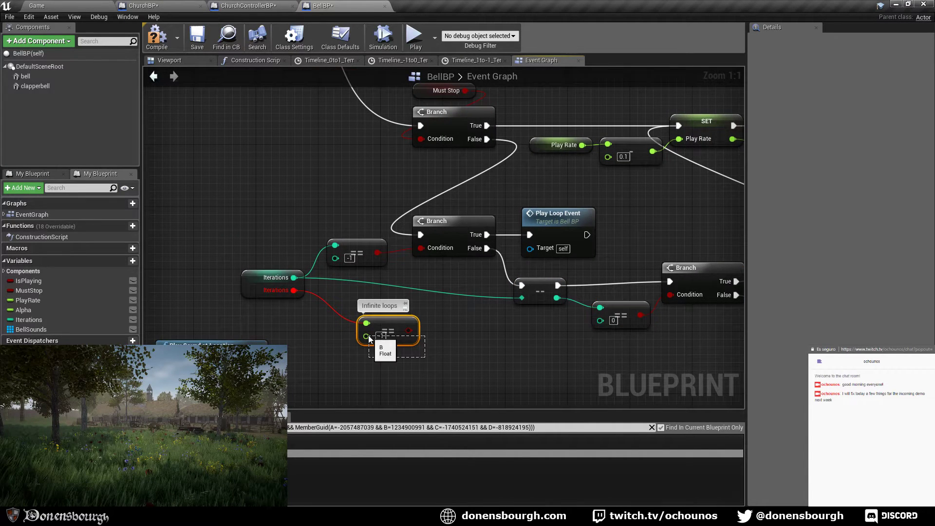
{"action": "key", "text": "Delete"}
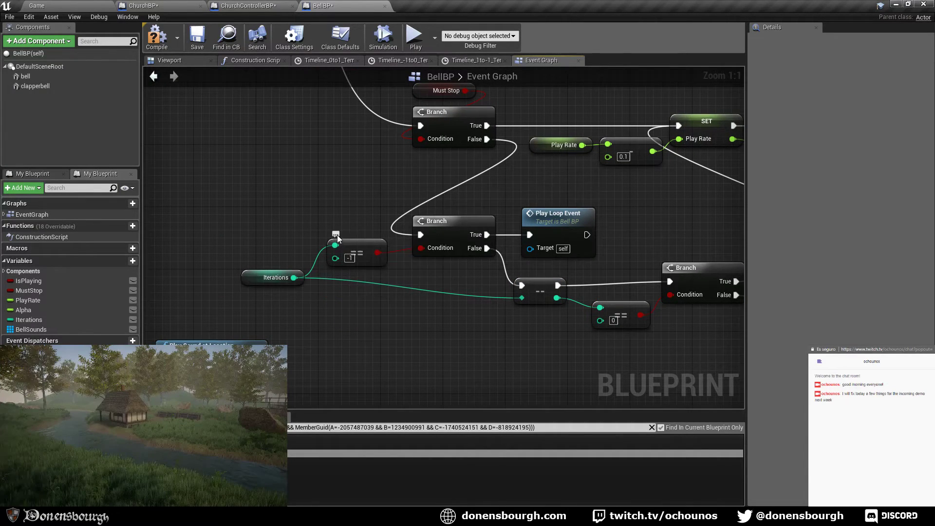
{"action": "left_click", "coordinate": [337, 228]}
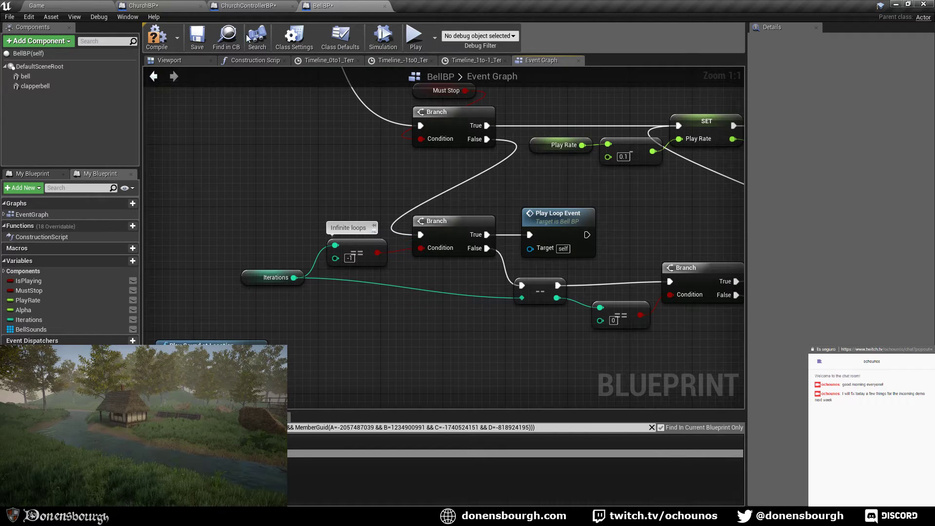
{"action": "left_click", "coordinate": [196, 41]}
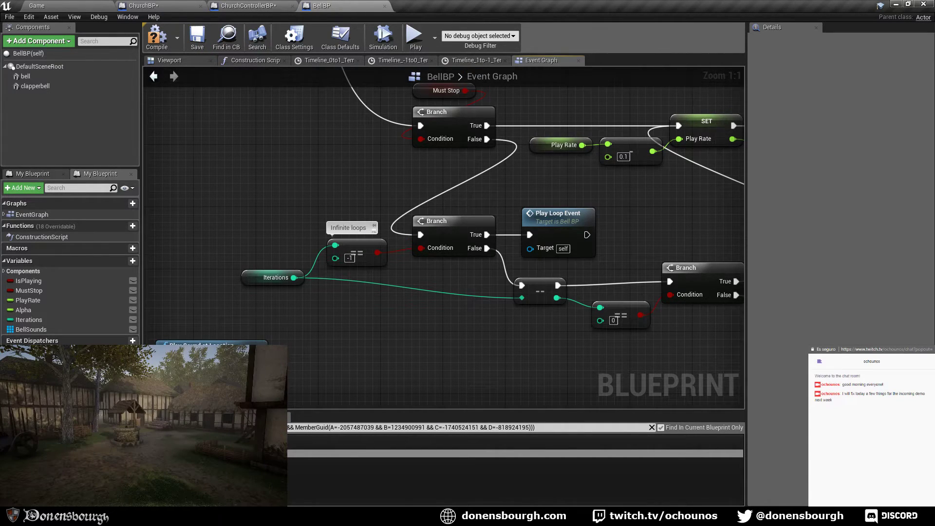
- Change Play_Event's Times input to Integer and connect it to the Iterations input of the SET node
{"action": "right_click_drag", "start_coordinate": [236, 81], "coordinate": [365, 245]}
{"action": "scroll", "coordinate": [364, 244], "scroll_direction": "down", "scroll_amount": 1}
{"action": "right_click_drag", "start_coordinate": [259, 177], "coordinate": [349, 273]}
{"action": "right_click_drag", "start_coordinate": [372, 101], "coordinate": [398, 372]}
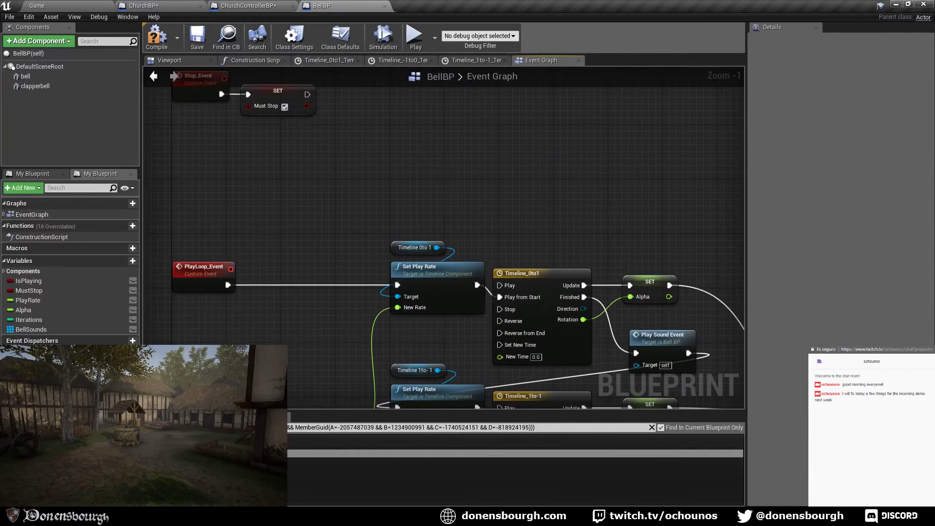
{"action": "right_click_drag", "start_coordinate": [360, 176], "coordinate": [440, 332]}
{"action": "scroll", "coordinate": [425, 173], "scroll_direction": "up", "scroll_amount": 1}
{"action": "right_click_drag", "start_coordinate": [338, 159], "coordinate": [347, 230]}
{"action": "right_click_drag", "start_coordinate": [236, 193], "coordinate": [286, 213]}
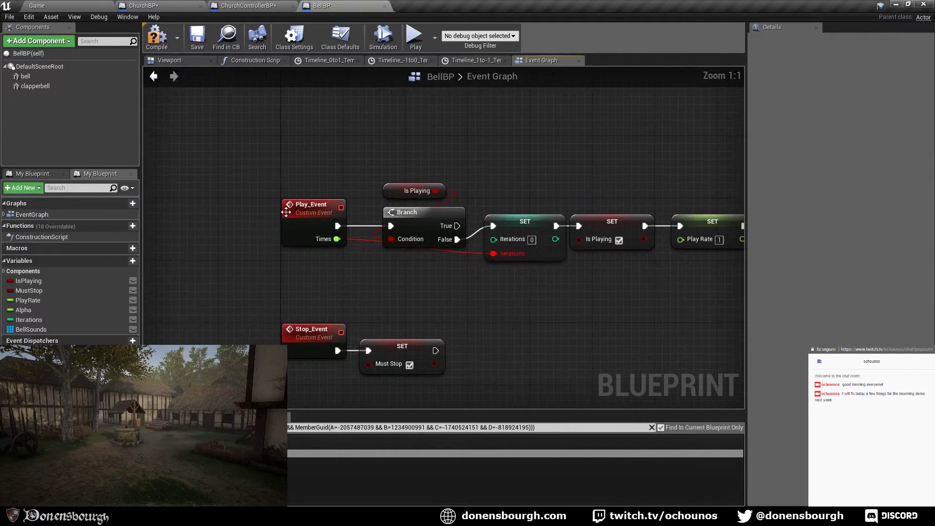
{"action": "left_click", "coordinate": [310, 204]}
{"action": "left_click", "coordinate": [837, 128]}
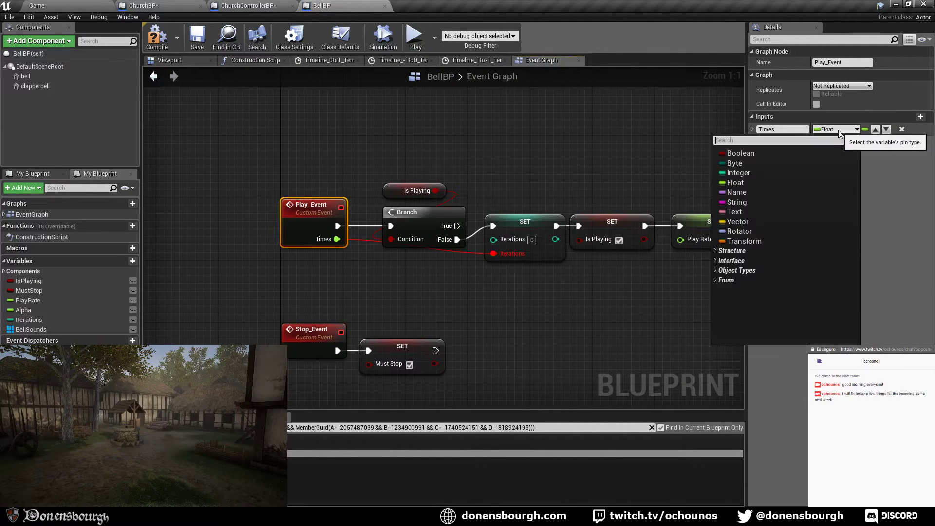
{"action": "left_click", "coordinate": [743, 175]}
{"action": "right_click_drag", "start_coordinate": [437, 253], "coordinate": [382, 258]}
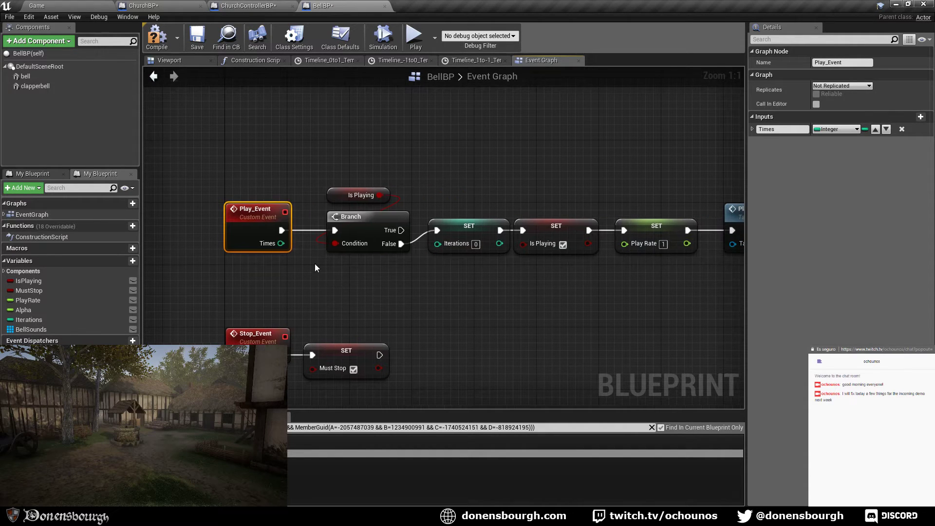
{"action": "left_click_drag", "start_coordinate": [437, 253], "coordinate": [434, 244]}
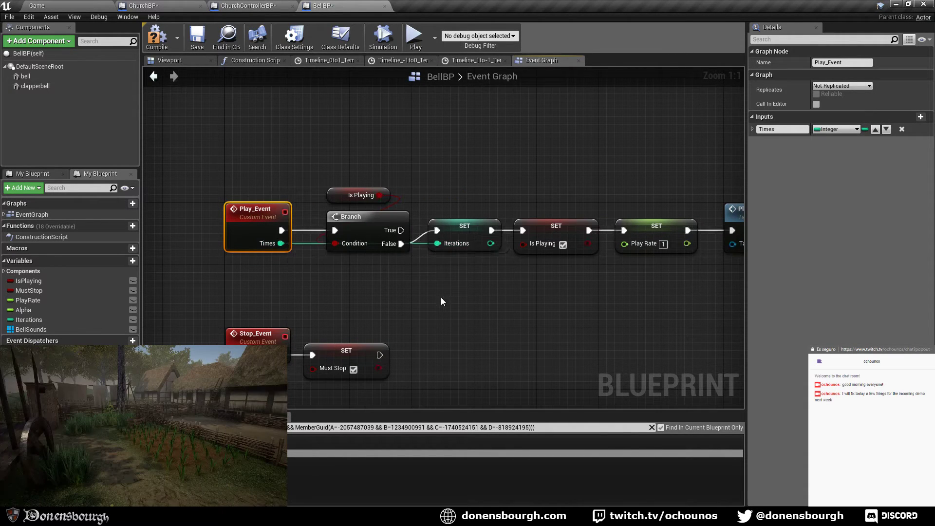
- Save BellBP, connect the Times input of ChurchBP's Play Bell function to Play Event's Times, and save ChurchBP
{"action": "right_click_drag", "start_coordinate": [440, 297], "coordinate": [411, 297]}
{"action": "left_click", "coordinate": [197, 36]}
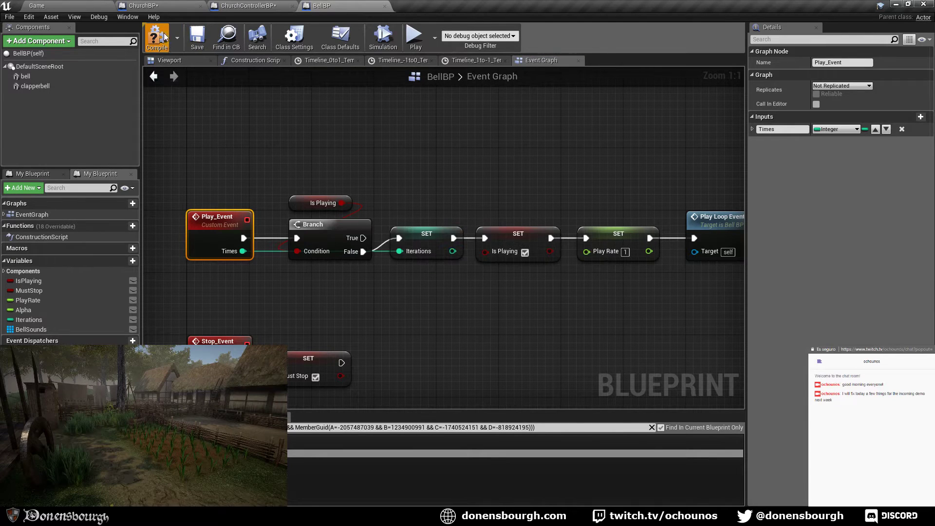
{"action": "left_click", "coordinate": [151, 5]}
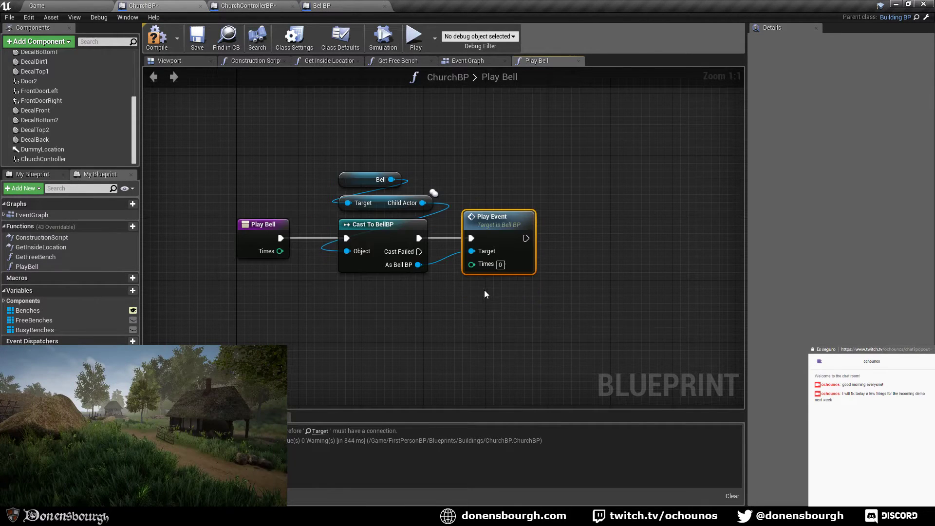
{"action": "left_click_drag", "start_coordinate": [278, 252], "coordinate": [483, 268]}
{"action": "left_click", "coordinate": [197, 38]}
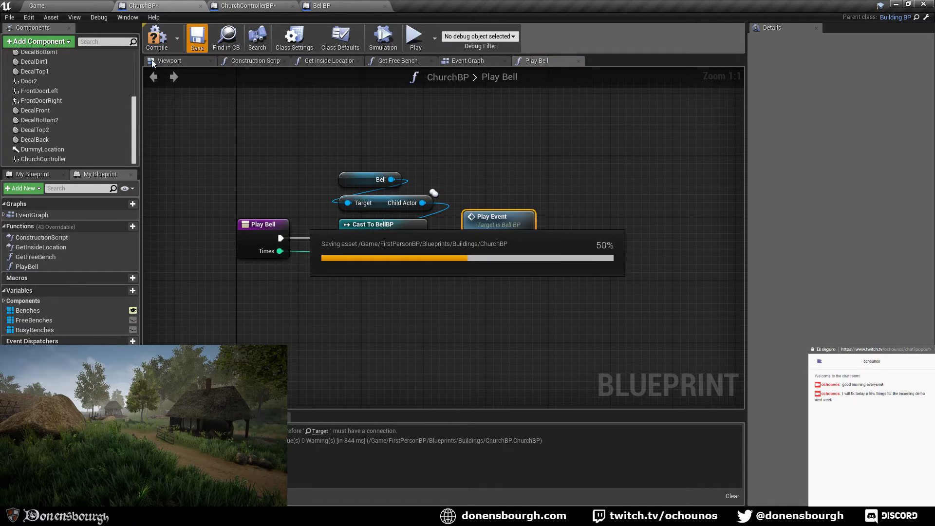
- In ChurchControllerBP's Execute Delayed Action, add a Play Bell call on the Church reference and run it from Equal Action's True output
{"action": "left_click", "coordinate": [256, 4]}
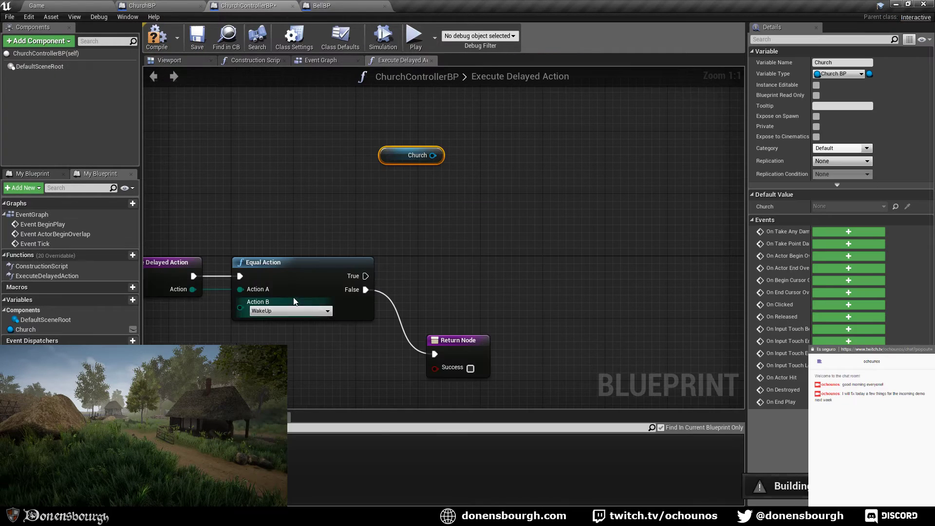
{"action": "right_click_drag", "start_coordinate": [291, 295], "coordinate": [268, 304]}
{"action": "left_click_drag", "start_coordinate": [413, 161], "coordinate": [433, 223]}
{"action": "type", "text": "playvb"}
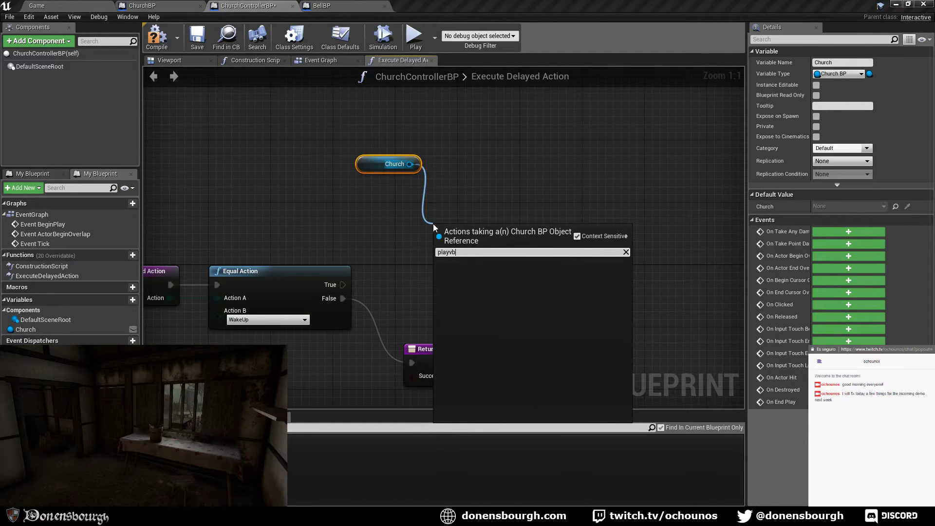
{"action": "key", "text": "BackSpace"}
{"action": "key", "text": "BackSpace"}
{"action": "type", "text": "be"}
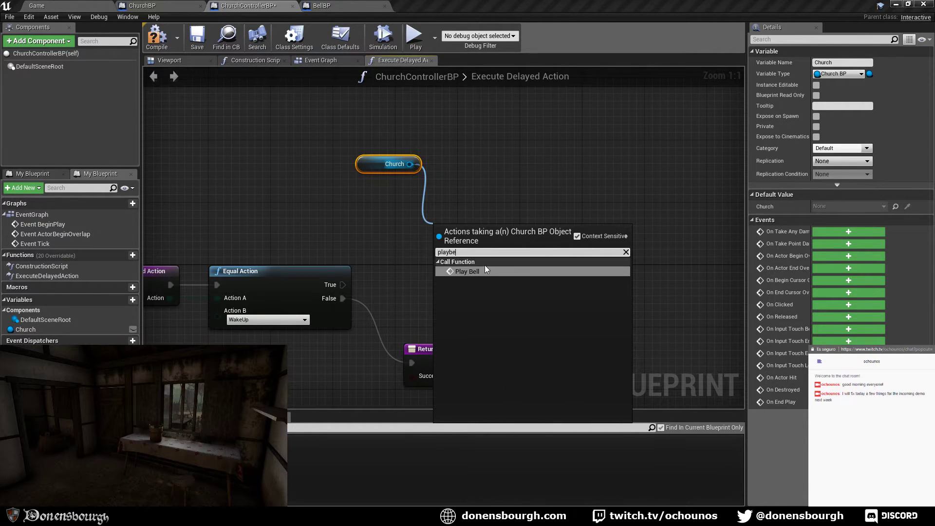
{"action": "left_click", "coordinate": [486, 270]}
{"action": "left_click_drag", "start_coordinate": [343, 285], "coordinate": [445, 253]}
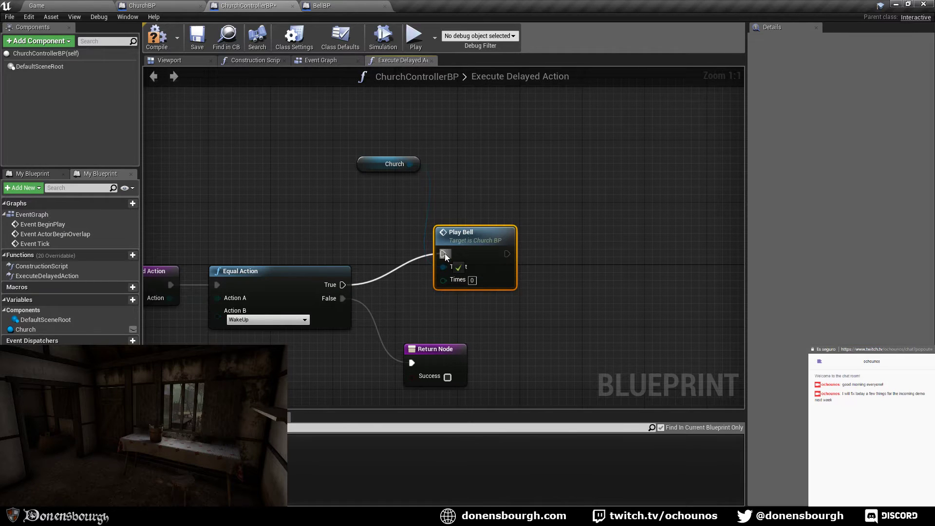
- Set Play Bell's Times to 3 and place the Church node directly above the Play Bell node
{"action": "left_click", "coordinate": [473, 282]}
{"action": "type", "text": "3"}
{"action": "key", "text": "Return"}
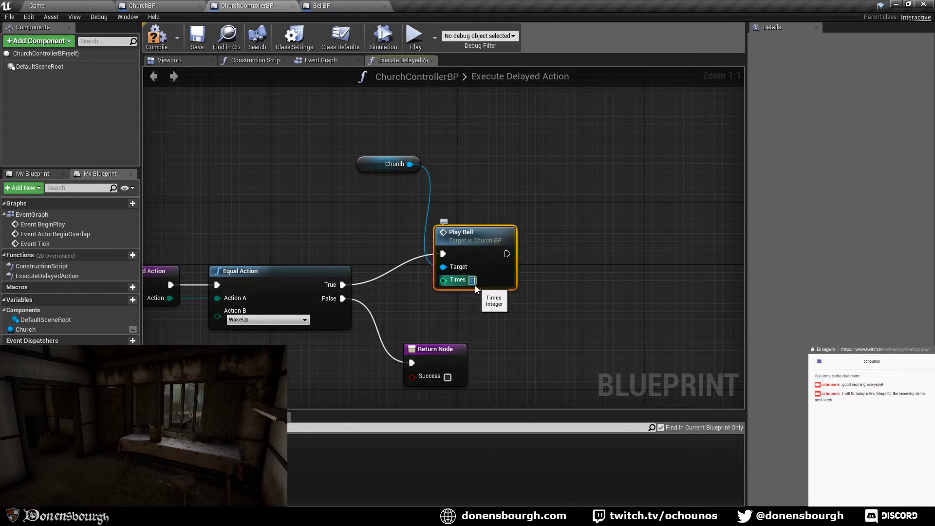
{"action": "left_click_drag", "start_coordinate": [376, 171], "coordinate": [454, 219]}
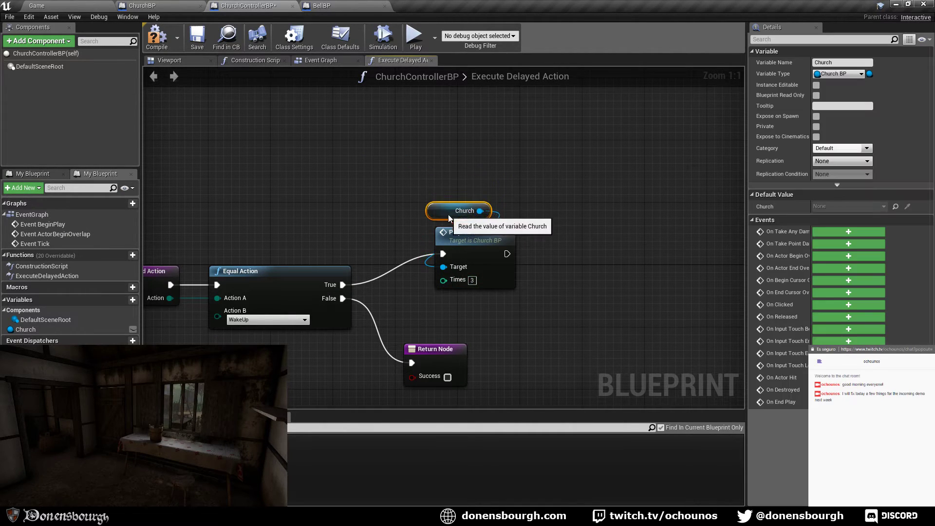
{"action": "right_click_drag", "start_coordinate": [394, 212], "coordinate": [458, 159]}
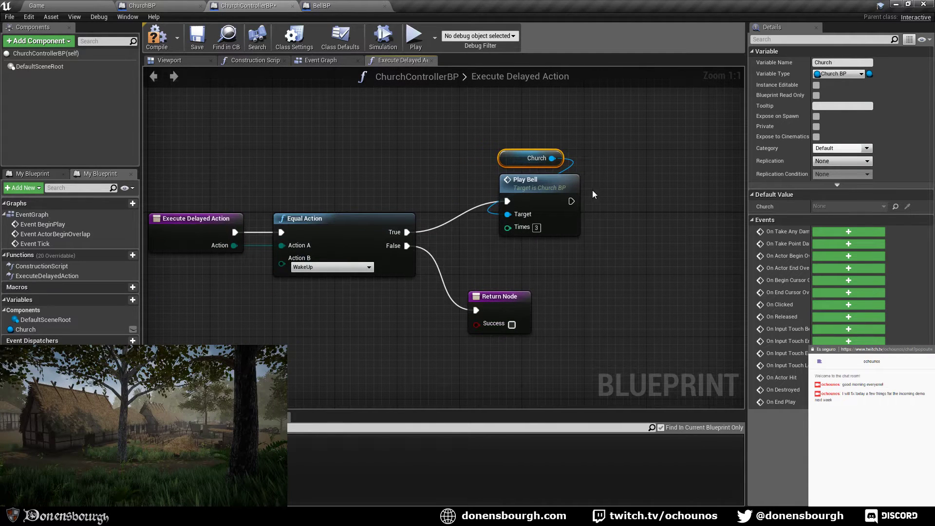
- Duplicate the Return Node, connect it after Play Bell with Success enabled, and compile the blueprint
{"action": "left_click", "coordinate": [507, 297]}
{"action": "key", "text": "ctrl+c"}
{"action": "key", "text": "ctrl+v"}
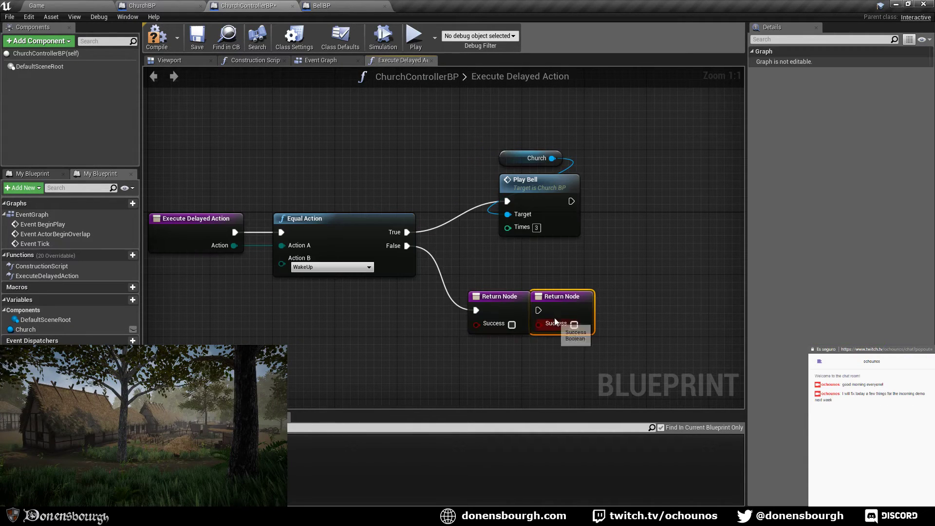
{"action": "left_click_drag", "start_coordinate": [555, 318], "coordinate": [625, 198]}
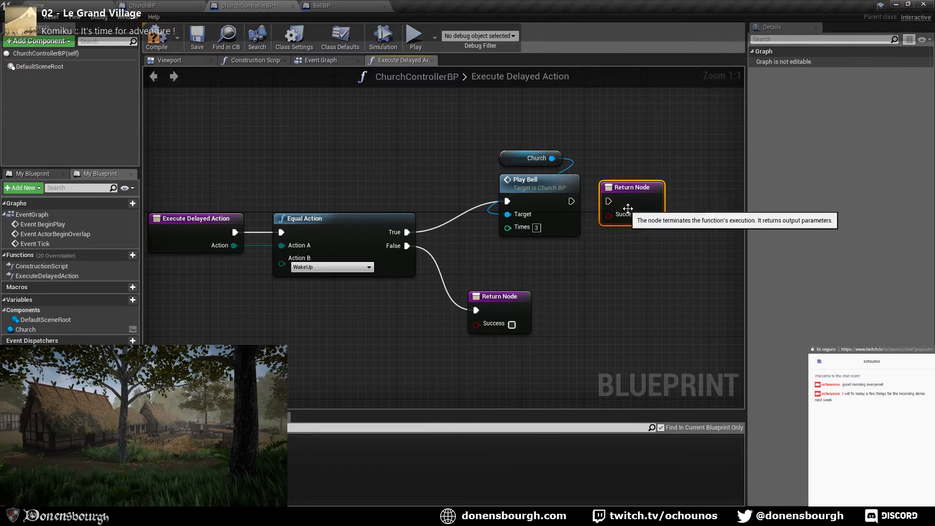
{"action": "left_click", "coordinate": [644, 216]}
{"action": "left_click_drag", "start_coordinate": [570, 201], "coordinate": [609, 201]}
{"action": "left_click", "coordinate": [157, 39]}
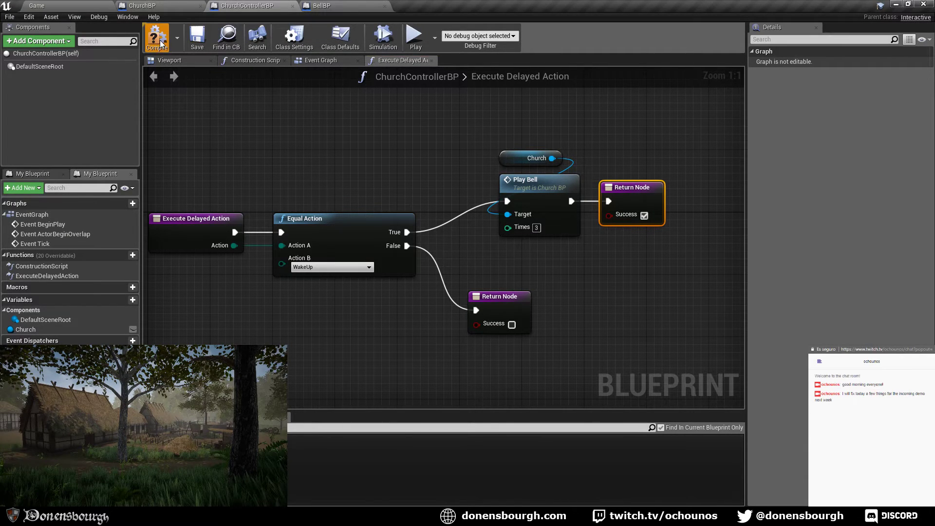
- Play the level in front of the church to check the bell as game time advances, and stop the session
{"action": "left_click", "coordinate": [45, 4]}
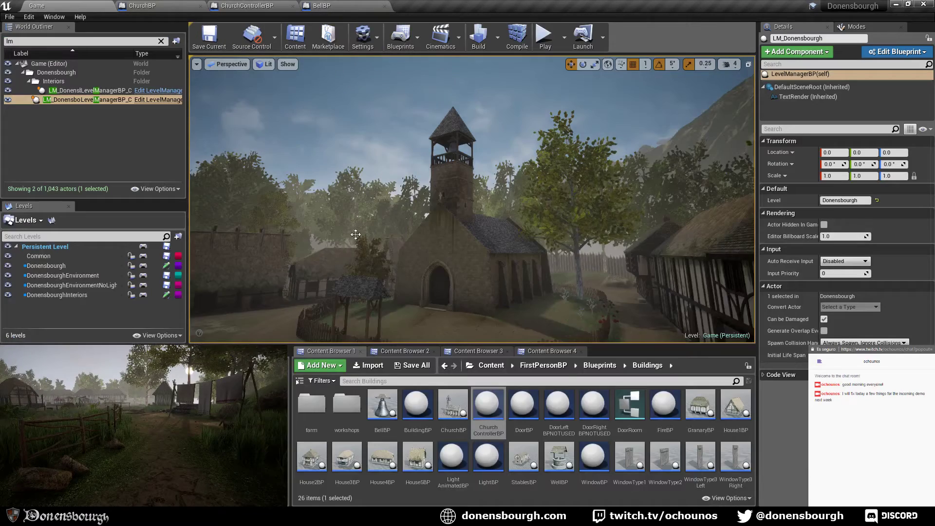
{"action": "right_click_drag", "start_coordinate": [346, 252], "coordinate": [343, 299]}
{"action": "right_click_drag", "start_coordinate": [377, 229], "coordinate": [373, 208]}
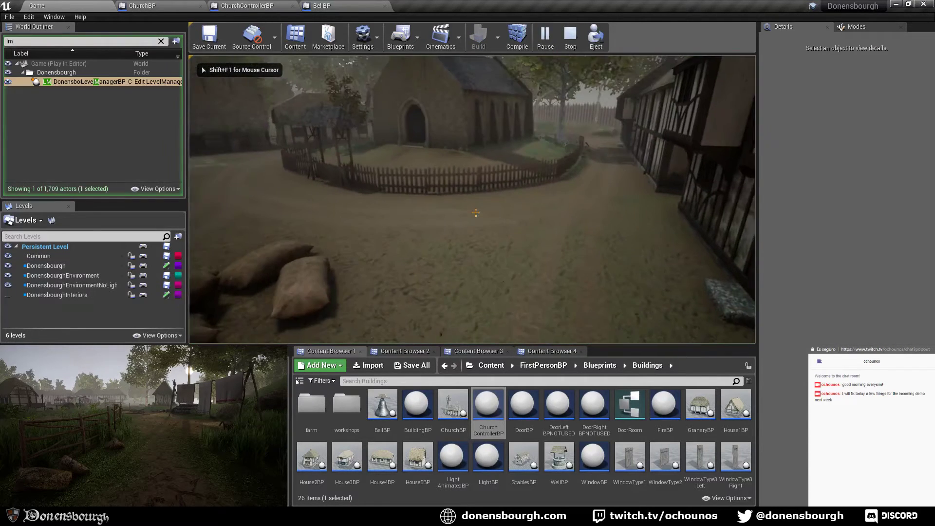
{"action": "key", "text": "w"}
{"action": "key", "text": "w"}
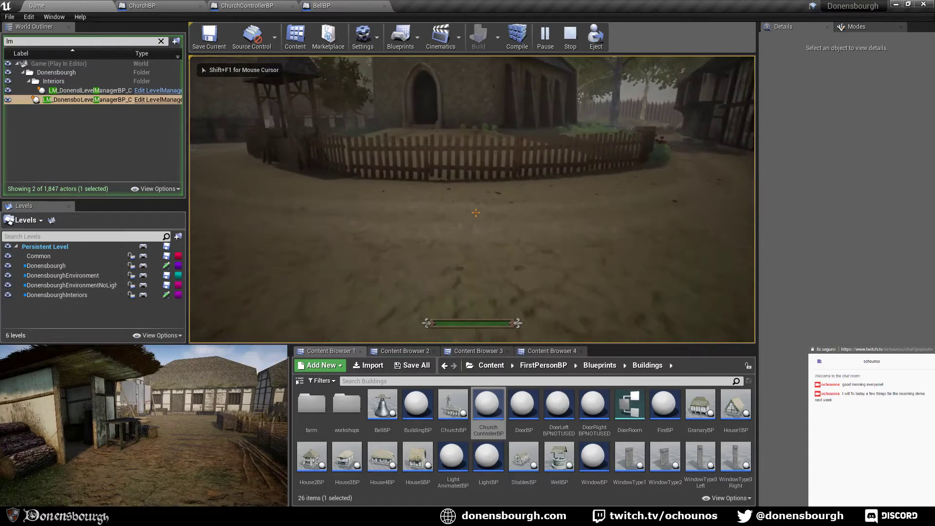
{"action": "key", "text": "s"}
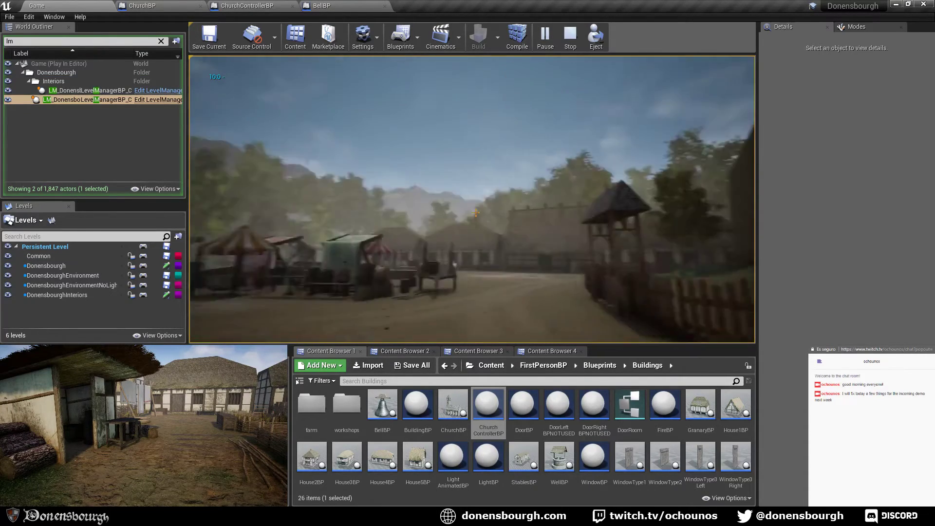
{"action": "key", "text": "s"}
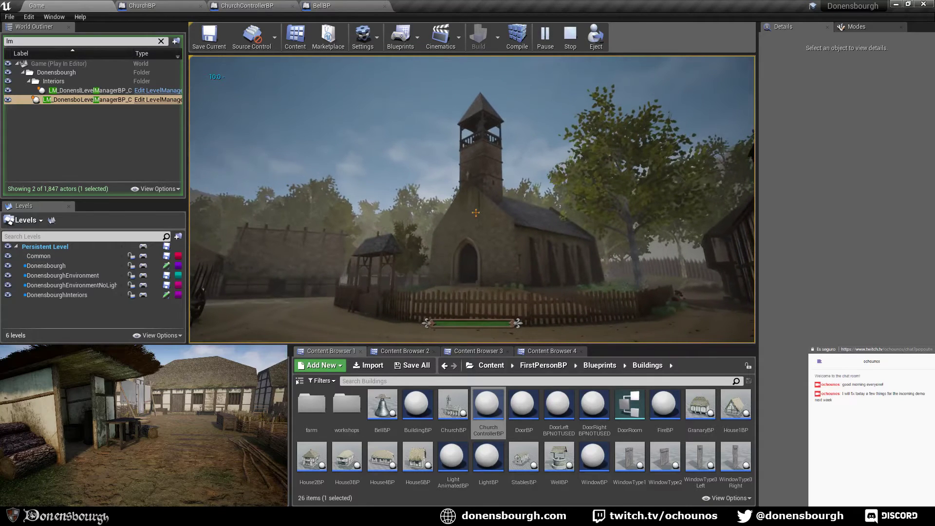
{"action": "key", "text": "t"}
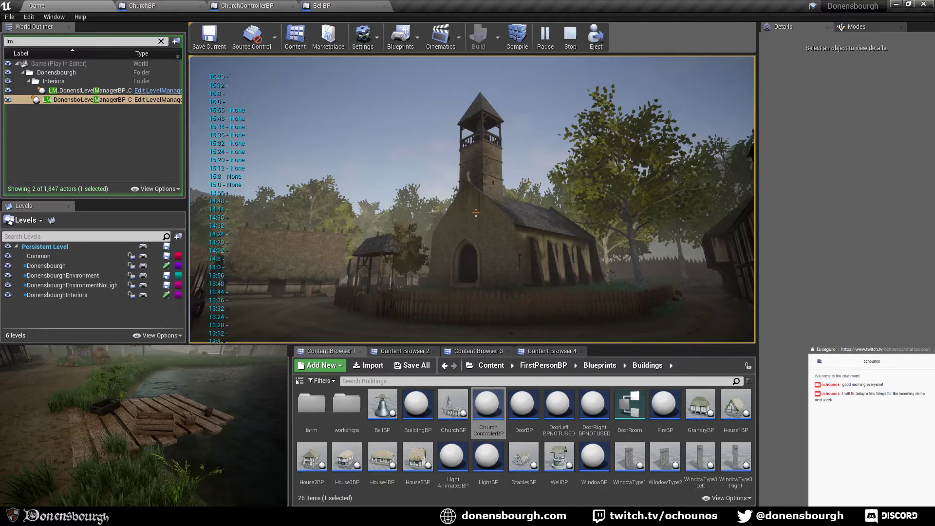
{"action": "key", "text": "Escape"}
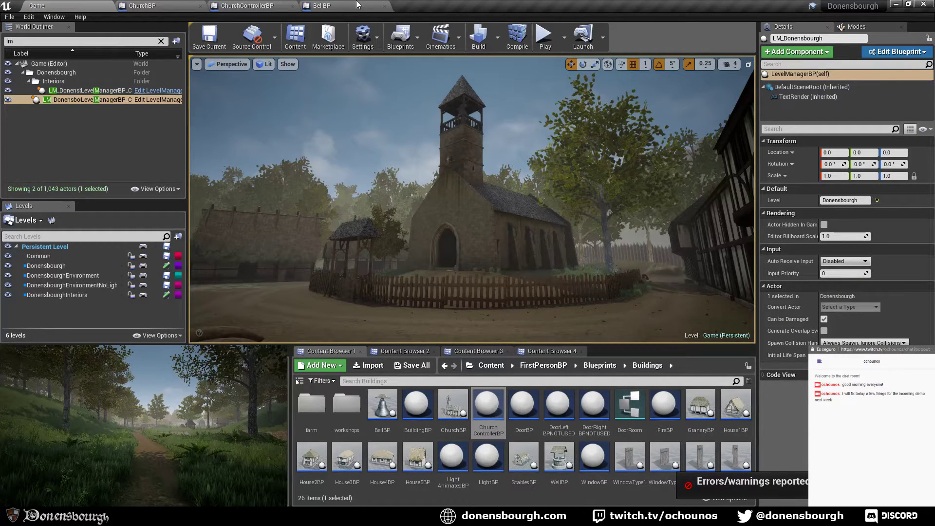
- In ChurchBP's Event Graph, place a ChurchController reference beyond the Free Benches SET node and get its Child Actor
{"action": "left_click", "coordinate": [173, 5]}
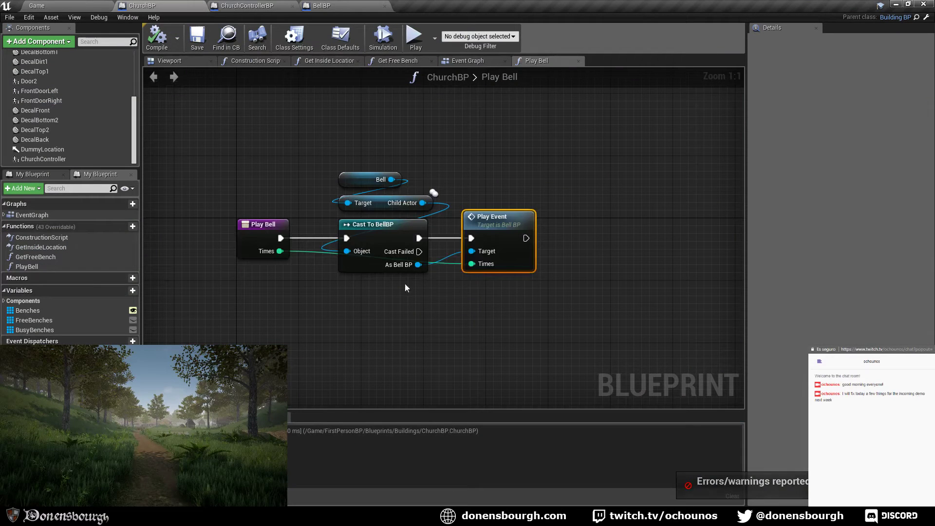
{"action": "left_click", "coordinate": [454, 63]}
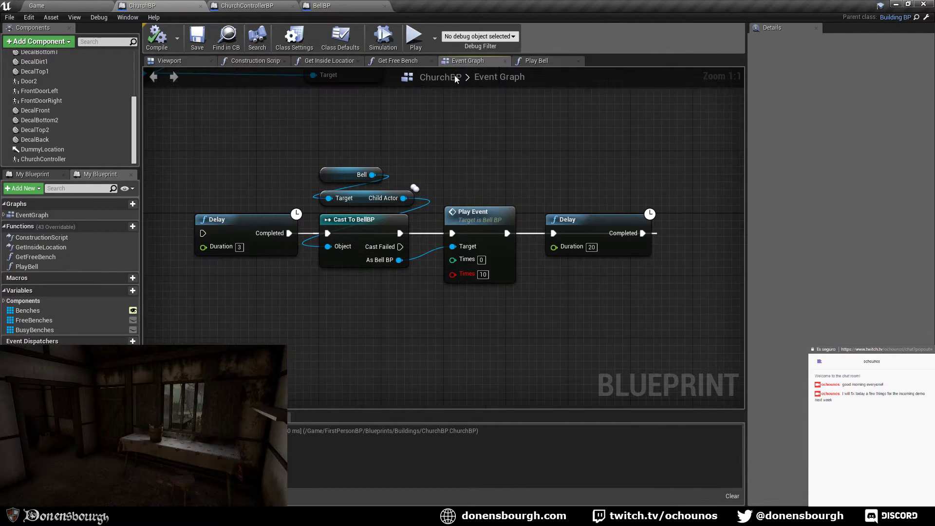
{"action": "right_click_drag", "start_coordinate": [334, 301], "coordinate": [424, 314]}
{"action": "scroll", "coordinate": [422, 314], "scroll_direction": "down", "scroll_amount": 4}
{"action": "right_click_drag", "start_coordinate": [246, 323], "coordinate": [476, 301]}
{"action": "right_click_drag", "start_coordinate": [283, 304], "coordinate": [487, 262]}
{"action": "scroll", "coordinate": [344, 303], "scroll_direction": "up", "scroll_amount": 2}
{"action": "right_click_drag", "start_coordinate": [429, 265], "coordinate": [398, 329]}
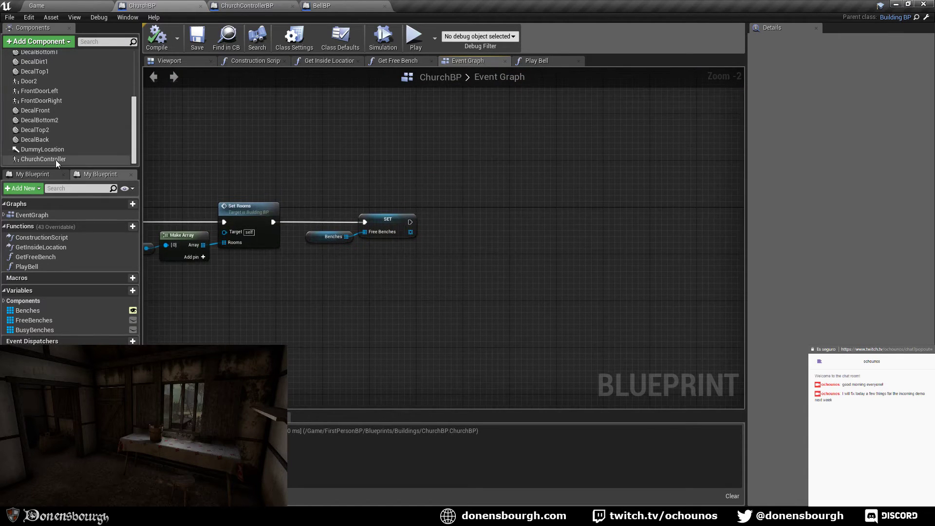
{"action": "left_click_drag", "start_coordinate": [43, 159], "coordinate": [525, 198]}
{"action": "type", "text": "get"}
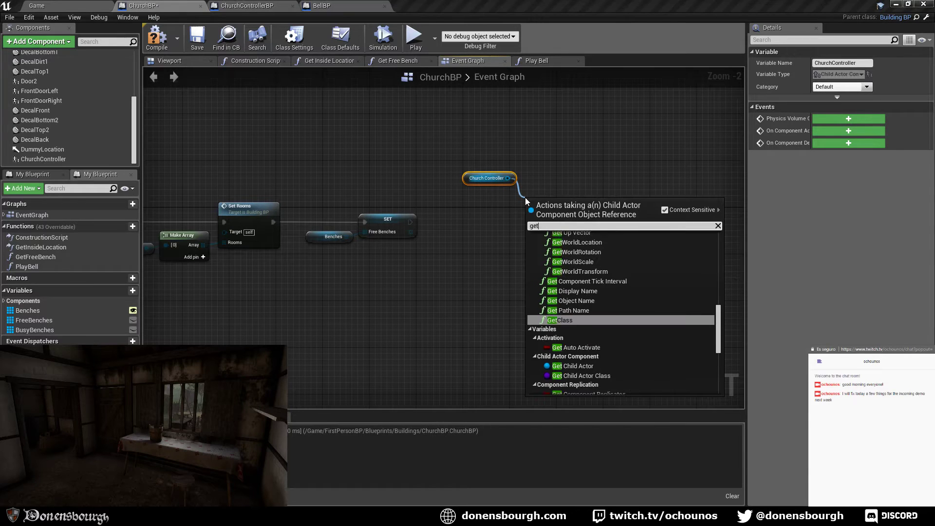
{"action": "type", "text": " chilñd"}
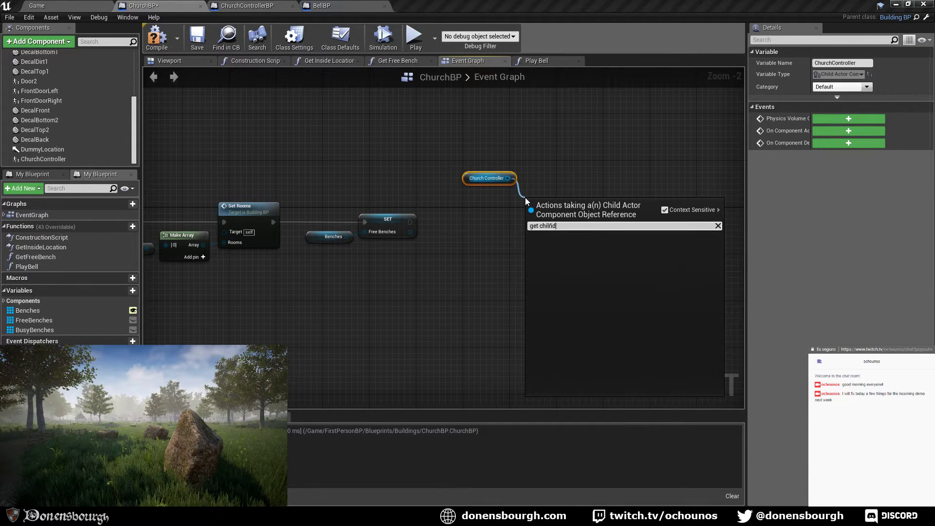
{"action": "key", "text": "BackSpace"}
{"action": "key", "text": "BackSpace"}
{"action": "type", "text": "d"}
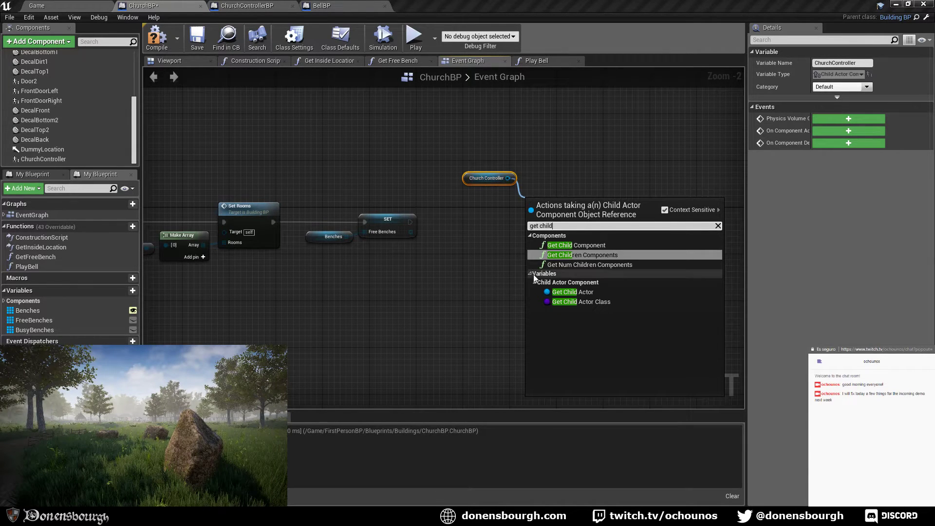
{"action": "left_click", "coordinate": [572, 293]}
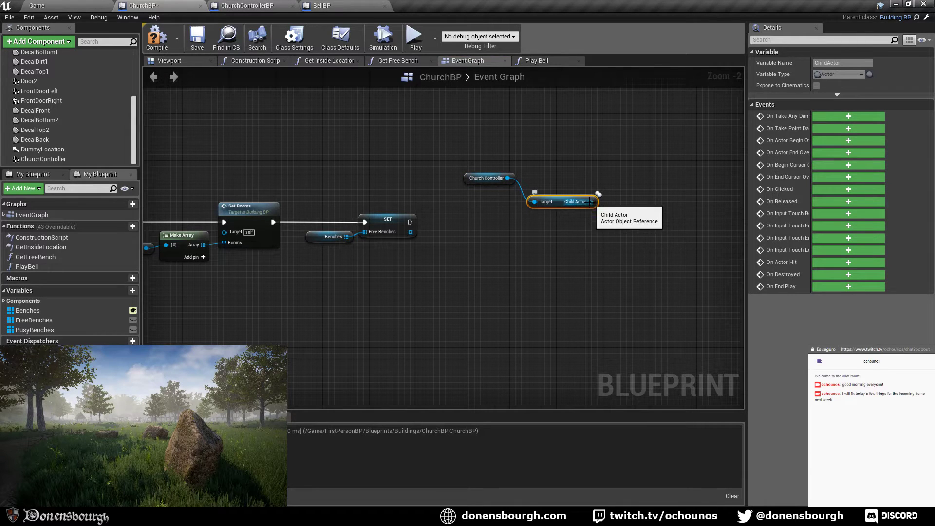
- Add a Cast To ChurchControllerBP node fed by the Child Actor output
{"action": "left_click_drag", "start_coordinate": [594, 200], "coordinate": [575, 254]}
{"action": "type", "text": "cast churchco"}
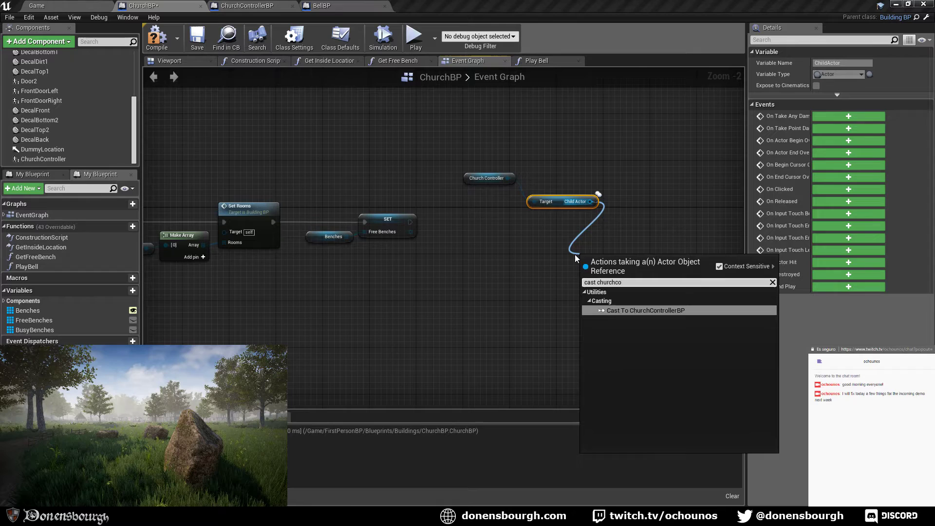
{"action": "left_click", "coordinate": [635, 310]}
- Stack the Church Controller and Child Actor nodes above the cast and connect the Free Benches SET node's execution output to it
{"action": "left_click_drag", "start_coordinate": [507, 178], "coordinate": [555, 182]}
{"action": "left_click", "coordinate": [468, 179]}
{"action": "left_click", "coordinate": [478, 181]}
{"action": "left_click_drag", "start_coordinate": [478, 181], "coordinate": [518, 216]}
{"action": "left_click", "coordinate": [545, 199], "text": "ctrl"}
{"action": "left_click", "coordinate": [626, 271], "text": "ctrl"}
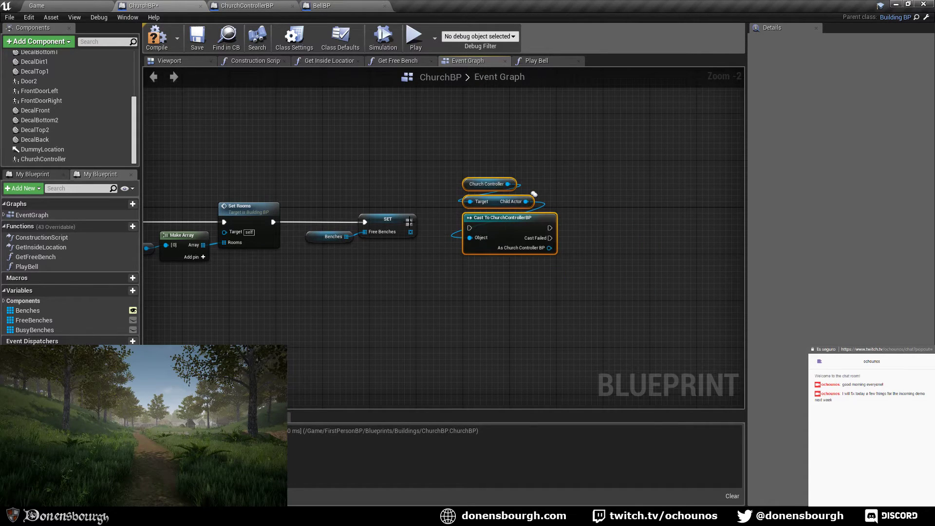
{"action": "left_click_drag", "start_coordinate": [410, 222], "coordinate": [481, 217]}
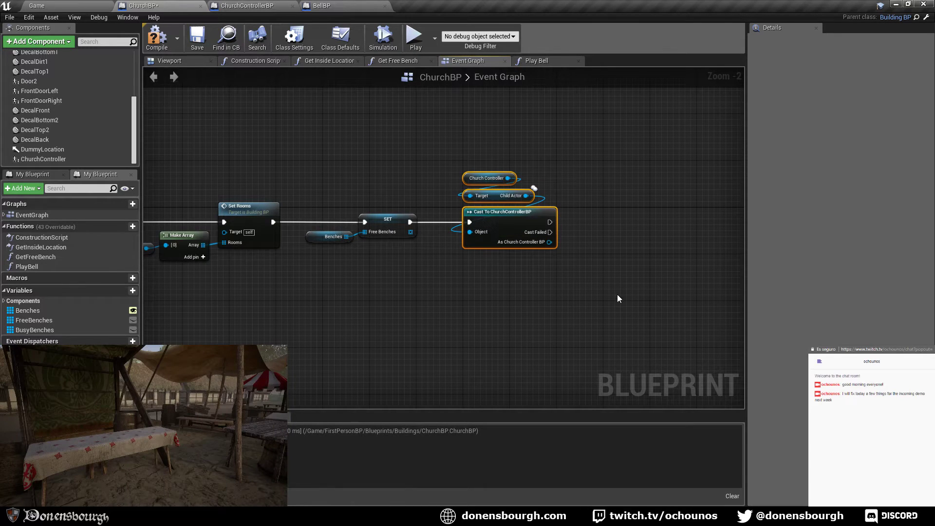
- Add a Set Church node targeting As Church Controller BP, align it with the cast and connect their execution pins
{"action": "left_click_drag", "start_coordinate": [546, 242], "coordinate": [591, 221]}
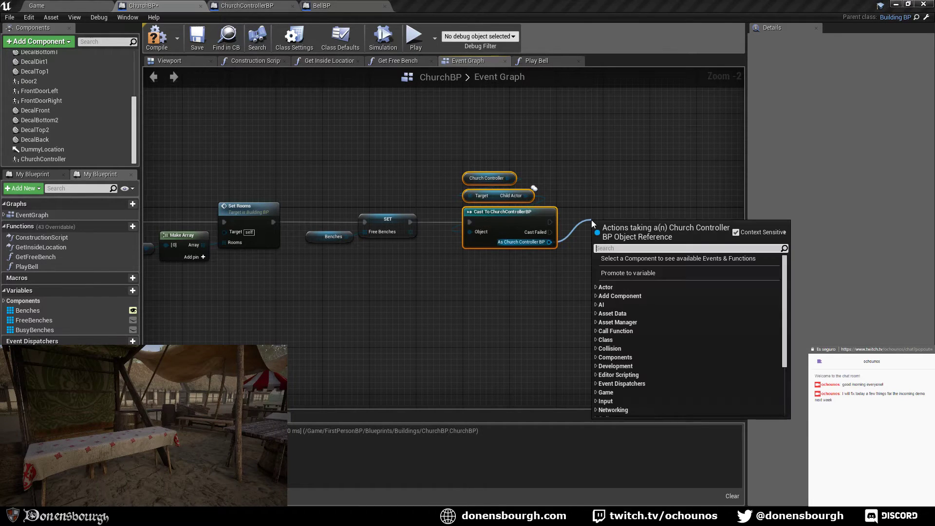
{"action": "type", "text": "set chu"}
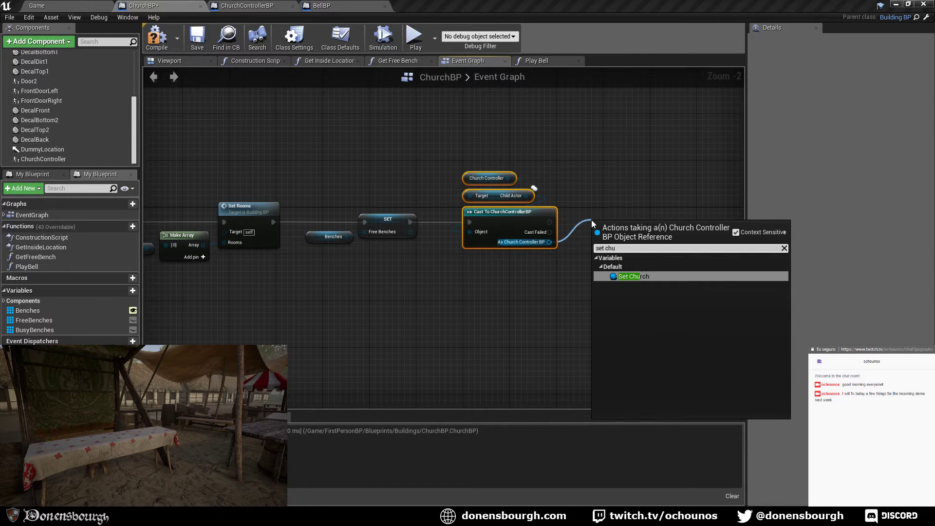
{"action": "left_click", "coordinate": [654, 277]}
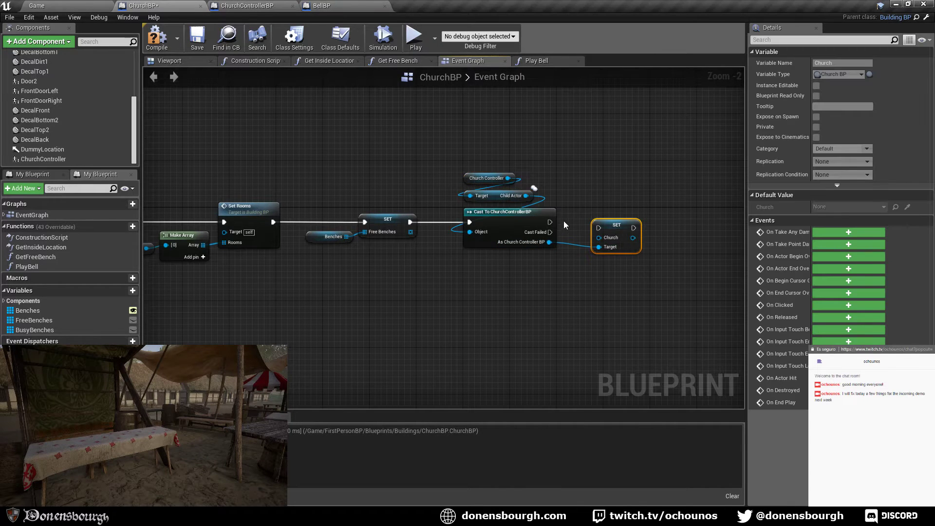
{"action": "left_click_drag", "start_coordinate": [551, 223], "coordinate": [612, 222]}
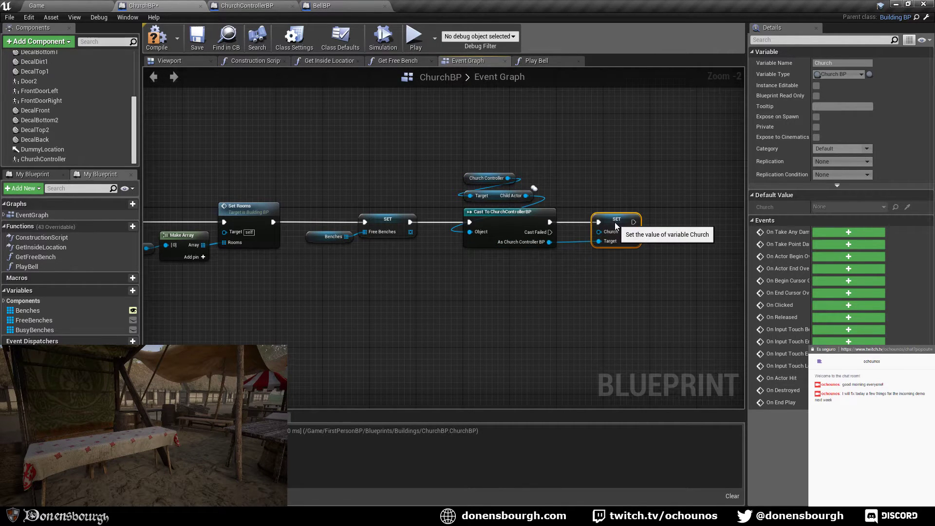
- Feed a Self reference, placed beneath the cast, into the Set Church node's Church input, and save and compile ChurchBP
{"action": "right_click", "coordinate": [466, 301]}
{"action": "type", "text": "get self"}
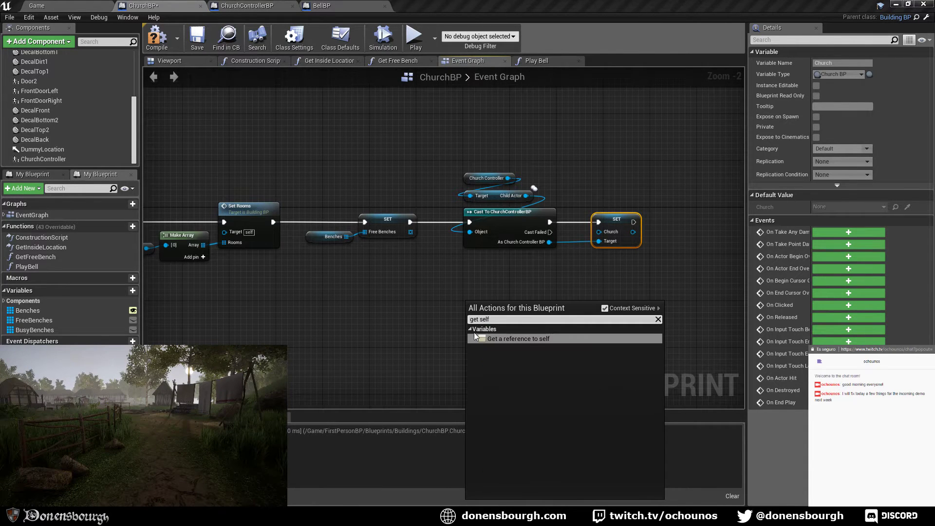
{"action": "key", "text": "Return"}
{"action": "left_click_drag", "start_coordinate": [503, 306], "coordinate": [600, 233]}
{"action": "left_click_drag", "start_coordinate": [465, 311], "coordinate": [514, 264]}
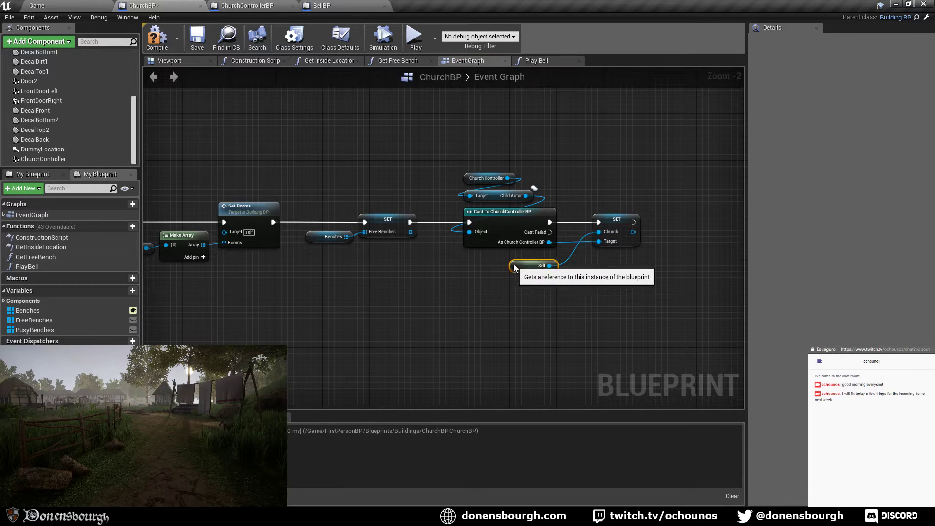
{"action": "left_click", "coordinate": [197, 39]}
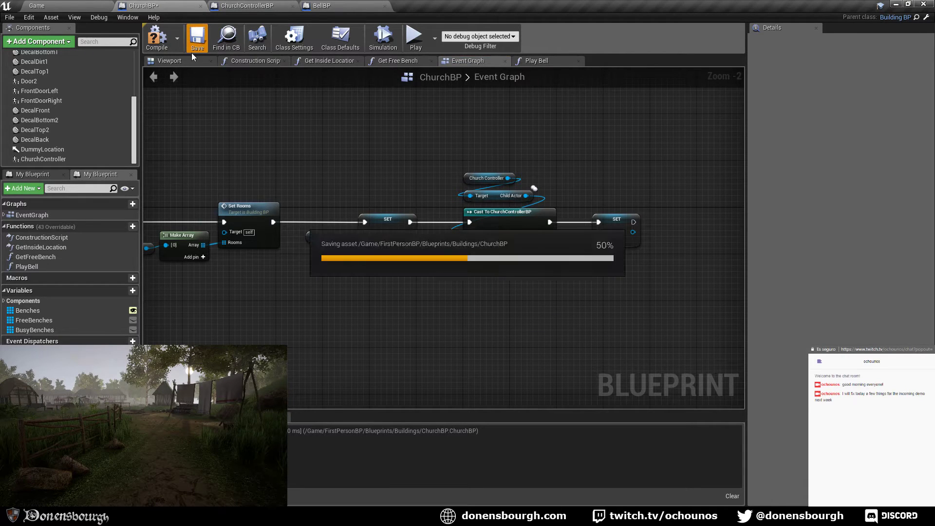
{"action": "left_click", "coordinate": [157, 38]}
- Play-test the level in front of the church with time sped up, checking the bell tower as the hours pass
{"action": "left_click", "coordinate": [38, 5]}
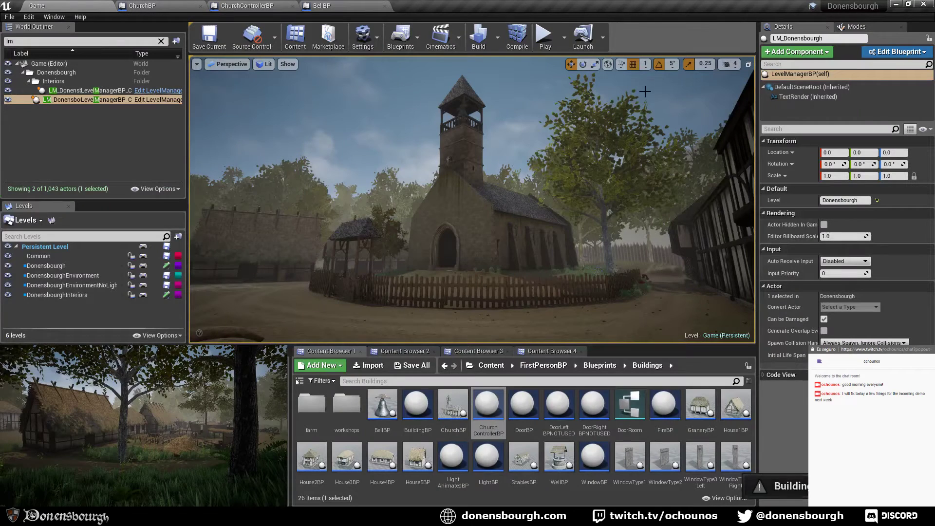
{"action": "key", "text": "alt+p"}
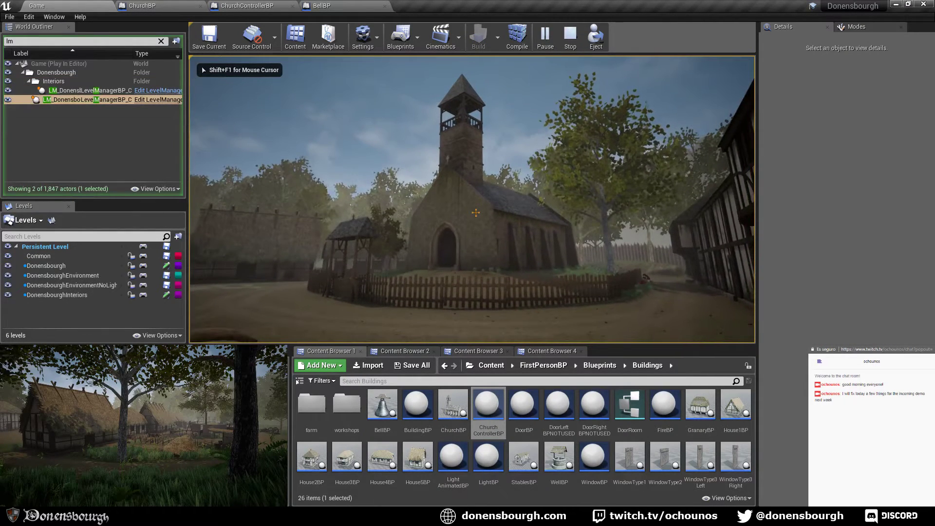
{"action": "key", "text": "t"}
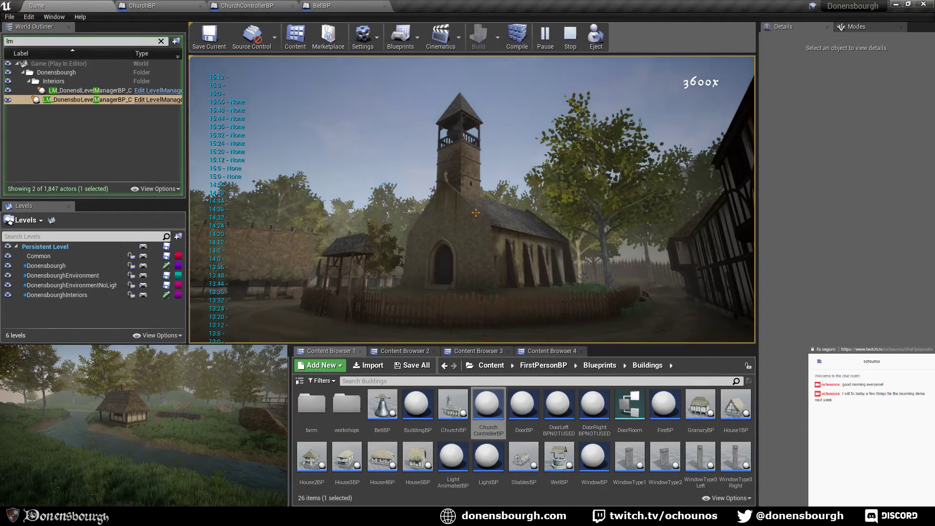
{"action": "key", "text": "t"}
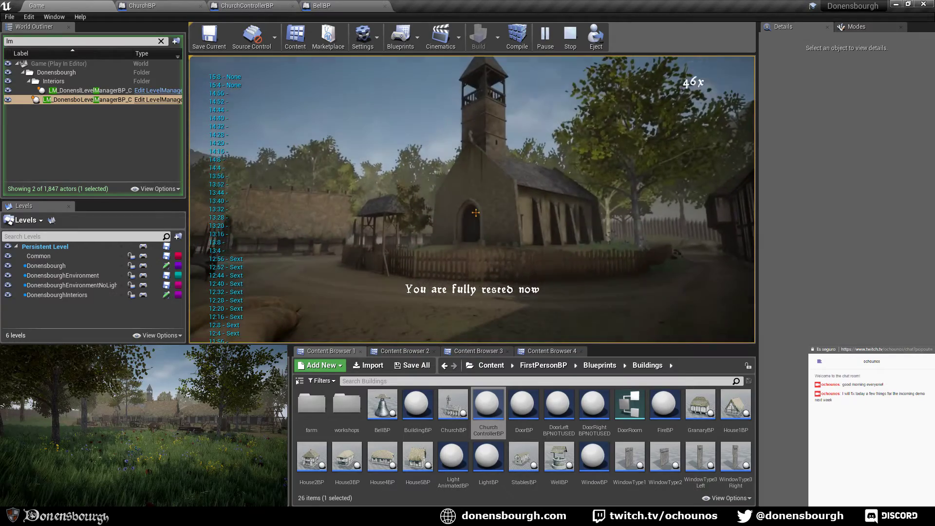
{"action": "key", "text": "w"}
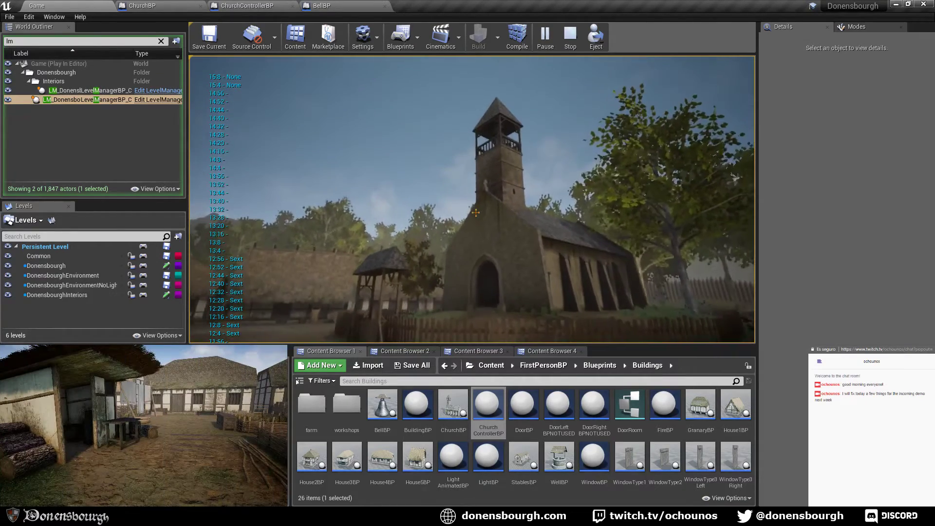
{"action": "key", "text": "w"}
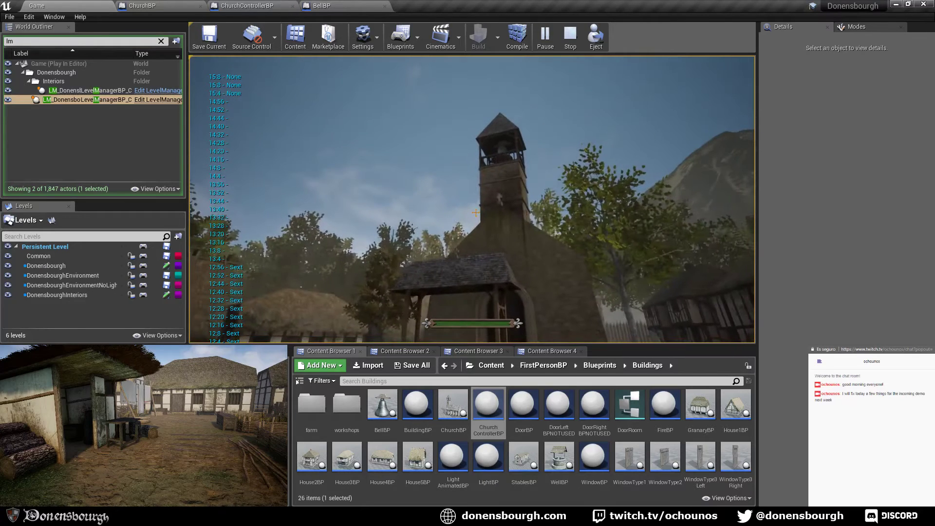
{"action": "key", "text": "w"}
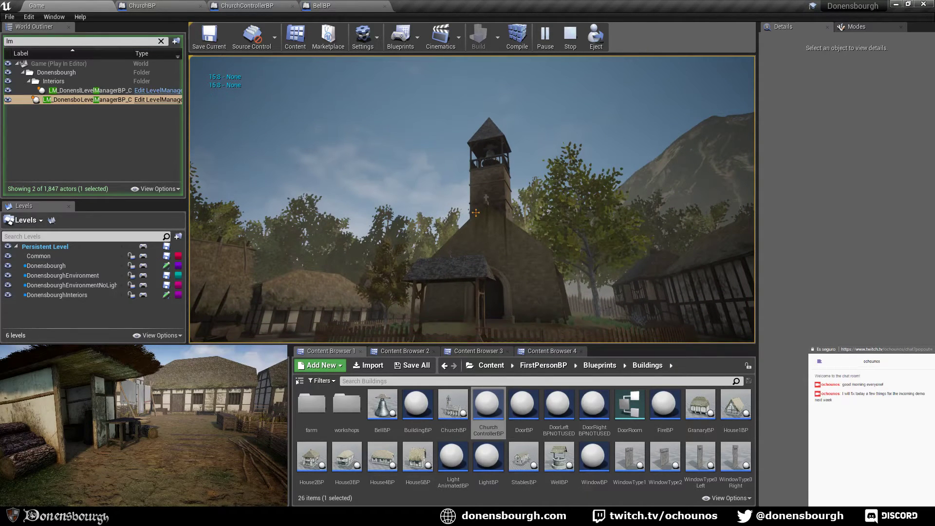
{"action": "key", "text": "t"}
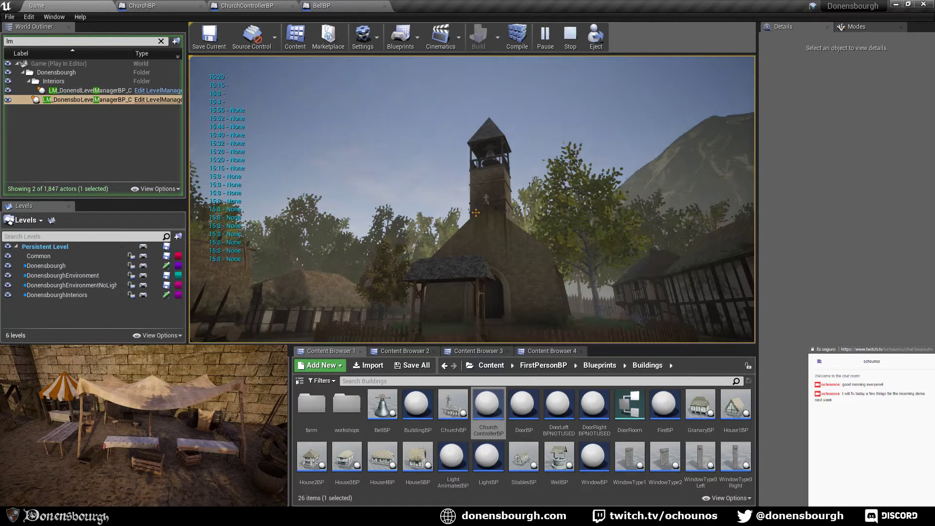
{"action": "key", "text": "t"}
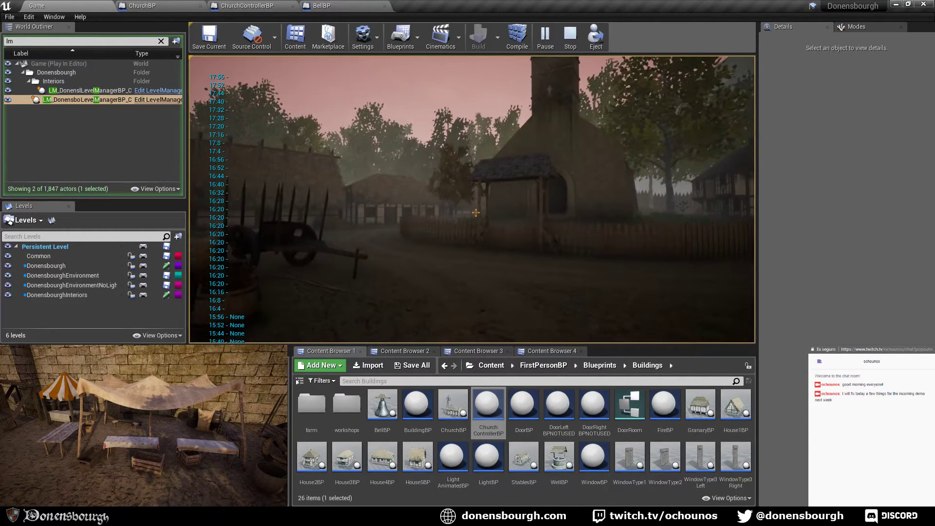
{"action": "key", "text": "Escape"}
- Set the DayNightCycle actor to hour 7 and minutes 59, and play-test the bell from that time
{"action": "mouse_move", "coordinate": [516, 171]}
{"action": "right_mouse_down"}
{"action": "mouse_move", "coordinate": [521, 221]}
{"action": "mouse_move", "coordinate": [506, 163]}
{"action": "right_mouse_up"}
{"action": "right_click_drag", "start_coordinate": [538, 238], "coordinate": [538, 270]}
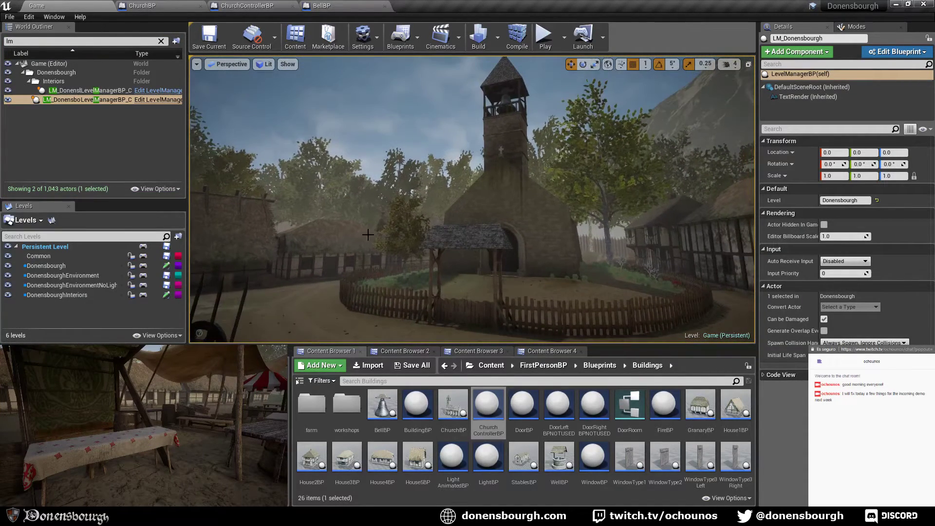
{"action": "left_click", "coordinate": [160, 41]}
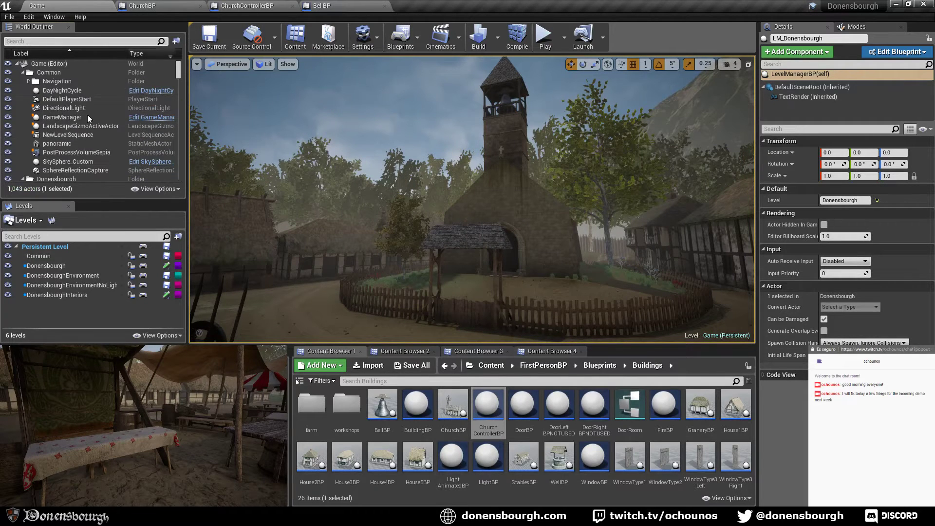
{"action": "left_click", "coordinate": [62, 90]}
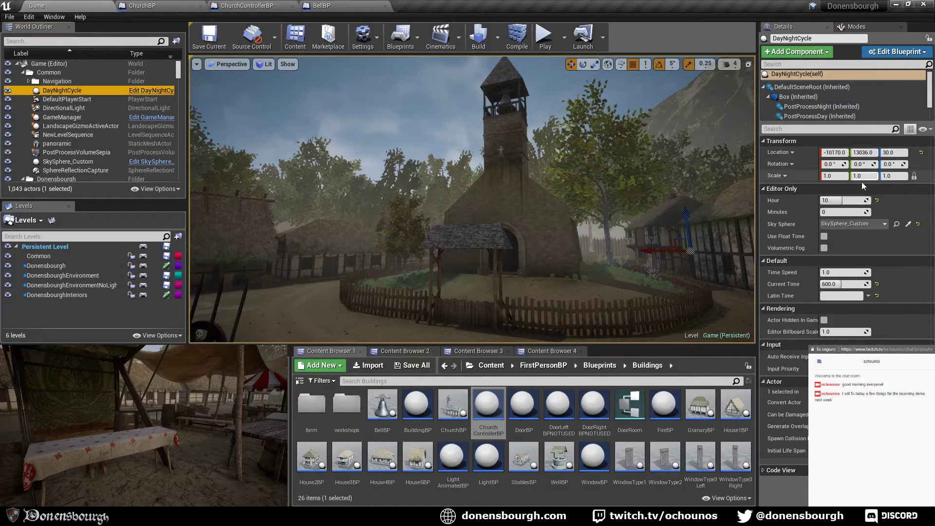
{"action": "left_click", "coordinate": [849, 201]}
{"action": "type", "text": "7"}
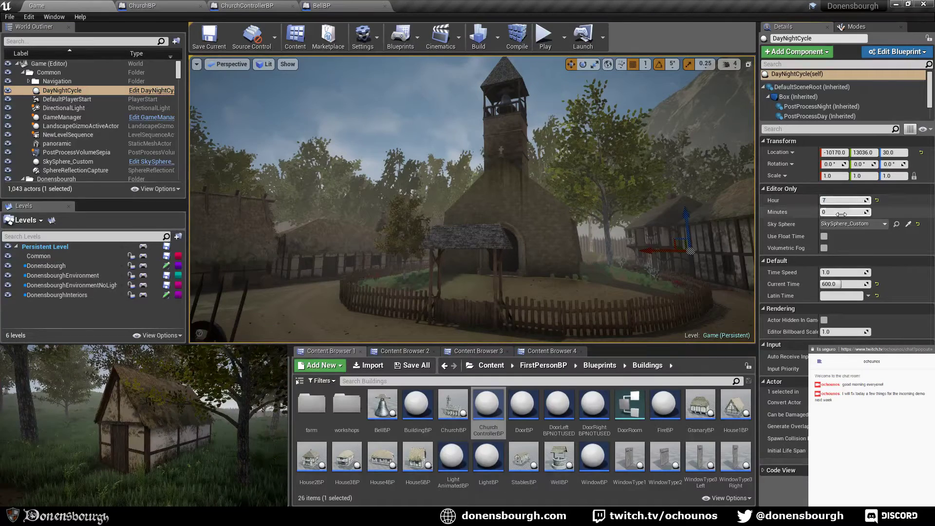
{"action": "left_click", "coordinate": [842, 212]}
{"action": "type", "text": "59"}
{"action": "key", "text": "Return"}
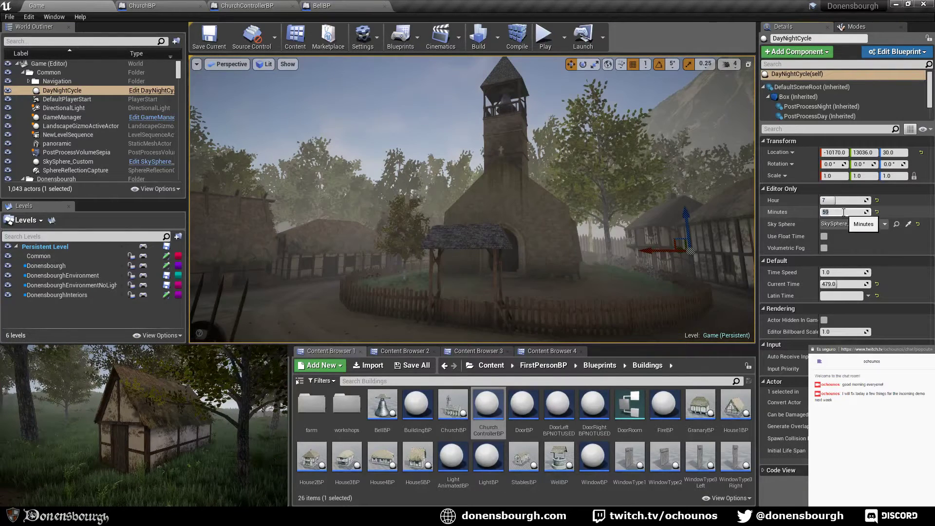
{"action": "left_click", "coordinate": [544, 36]}
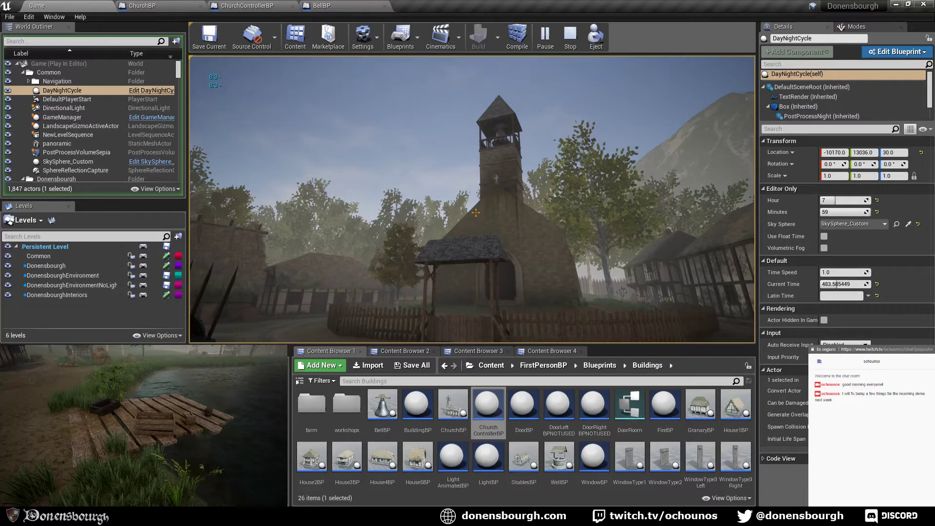
{"action": "key", "text": "Escape"}
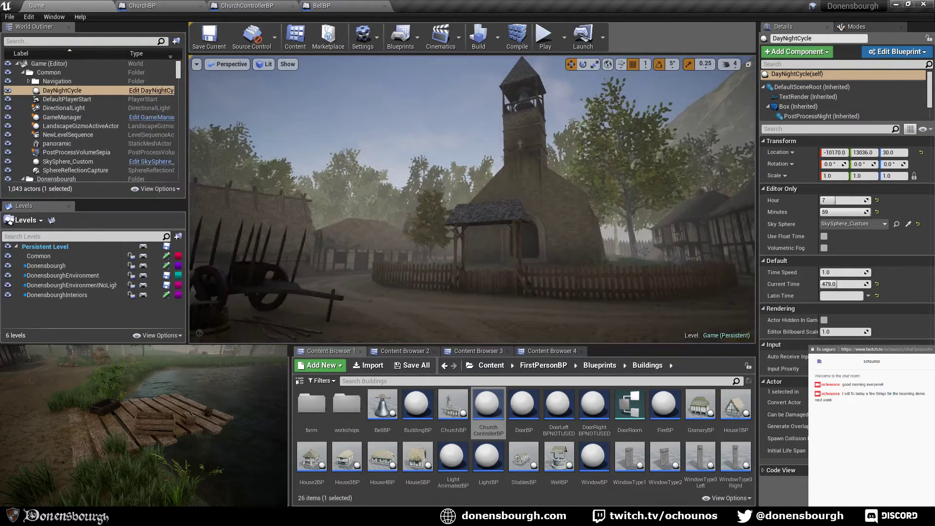
- Enable Loop on both Add Delayed Task At nodes in ChurchControllerBP's Event Graph, and save and compile the blueprint
{"action": "left_click", "coordinate": [146, 5]}
{"action": "left_click", "coordinate": [248, 5]}
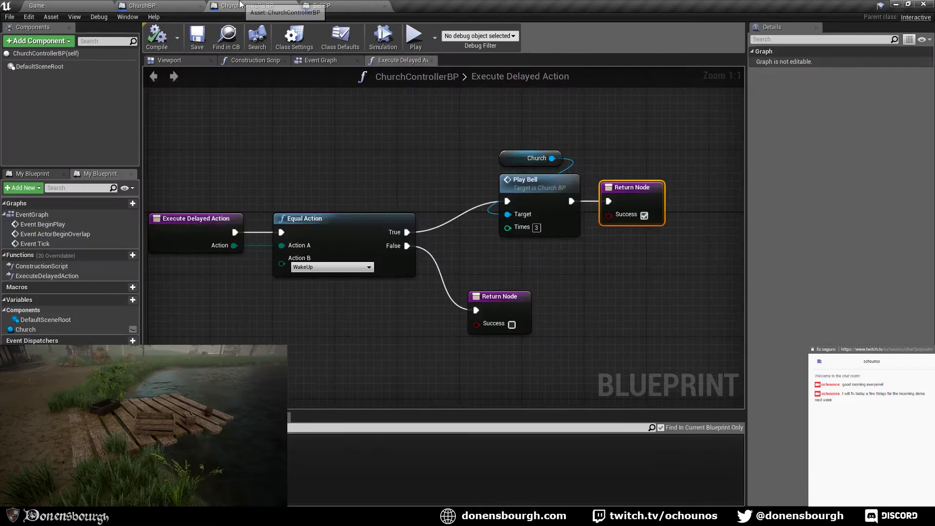
{"action": "left_click", "coordinate": [183, 5]}
{"action": "left_click", "coordinate": [244, 5]}
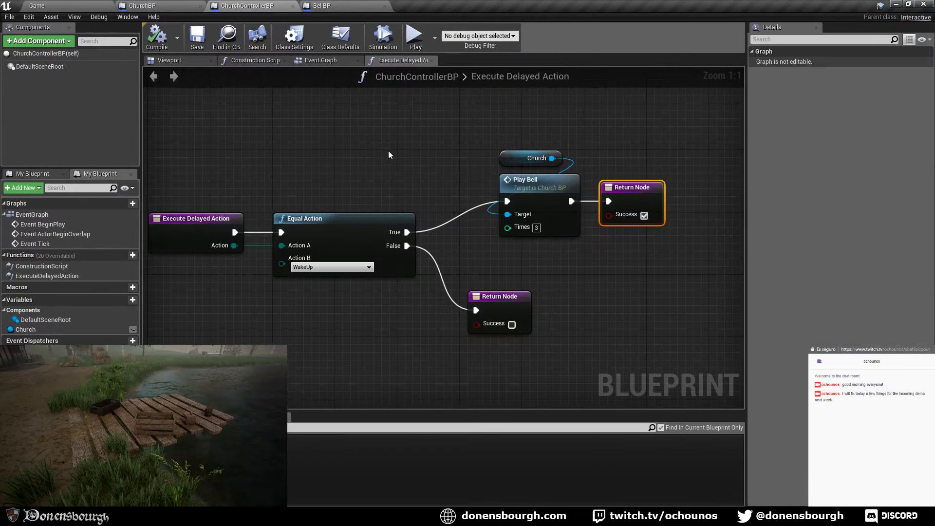
{"action": "left_click", "coordinate": [349, 59]}
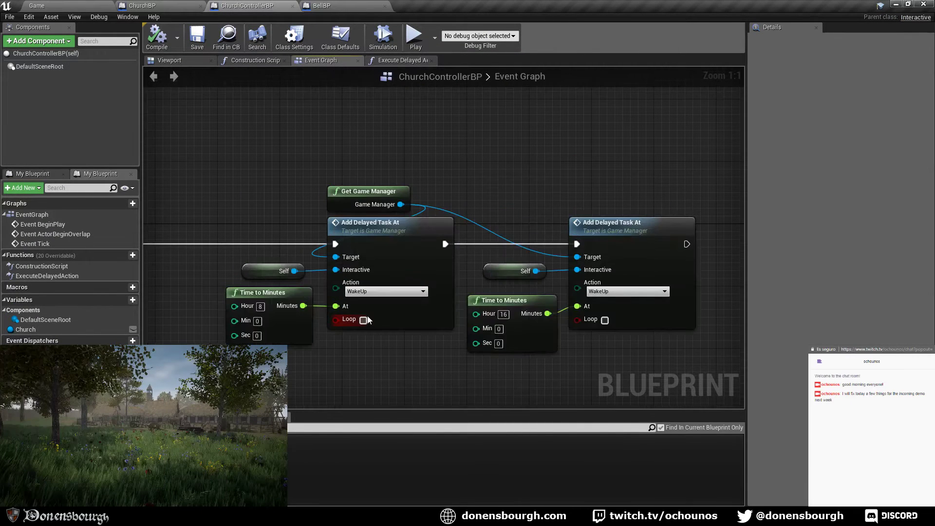
{"action": "left_click", "coordinate": [363, 320]}
{"action": "left_click", "coordinate": [605, 320]}
{"action": "left_click", "coordinate": [198, 41]}
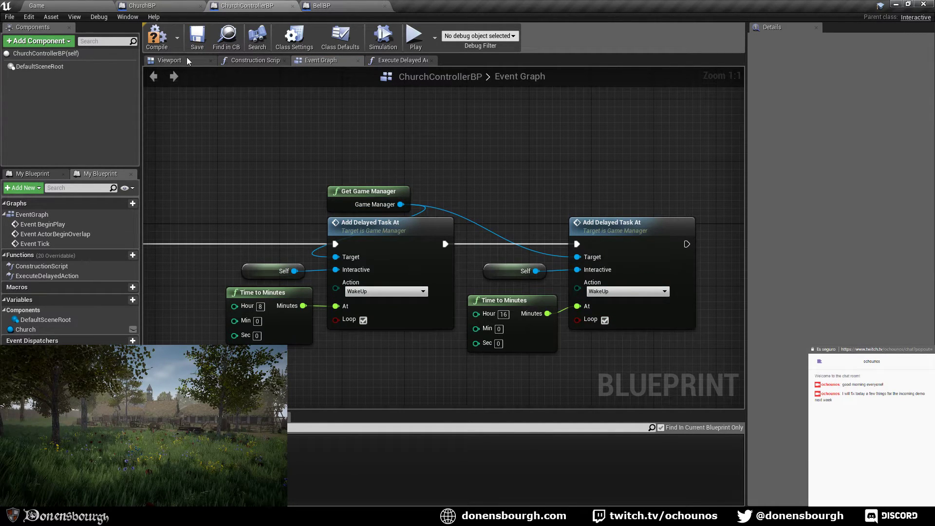
{"action": "left_click", "coordinate": [157, 38]}
- Play-test the level again with time accelerated past 16:00 to check the scheduled bell ringing
{"action": "left_click", "coordinate": [80, 5]}
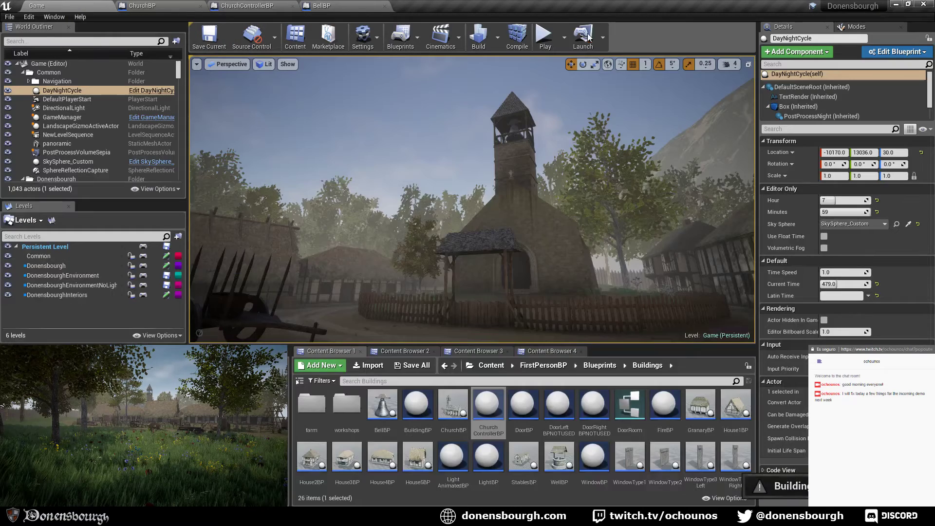
{"action": "left_click", "coordinate": [542, 48]}
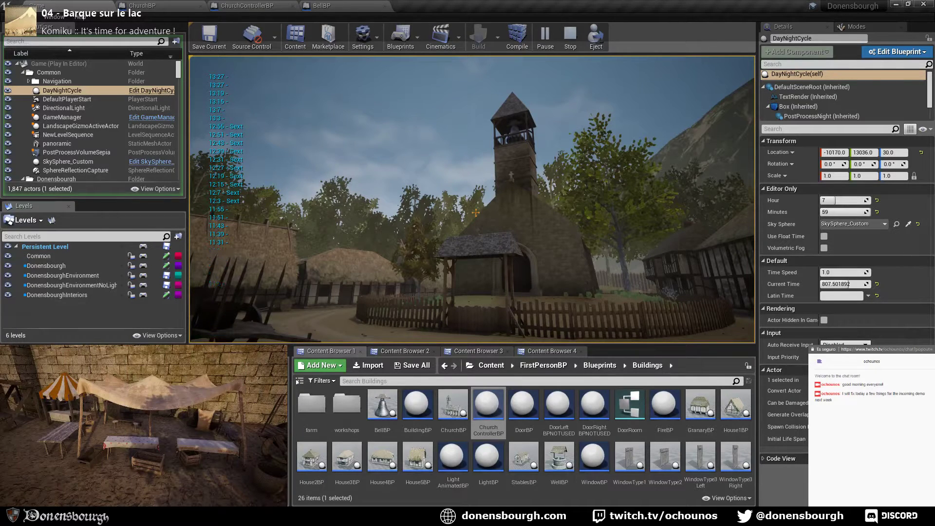
{"action": "key", "text": "t"}
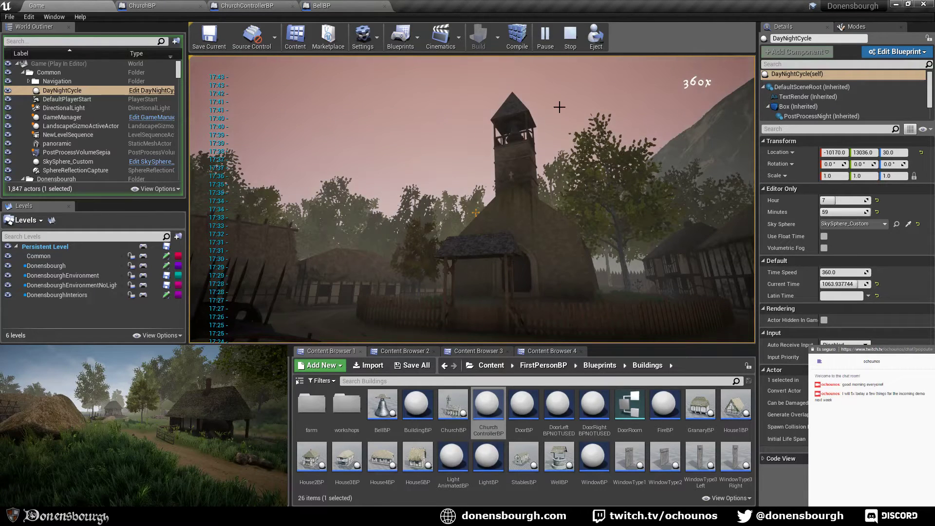
{"action": "key", "text": "Escape"}
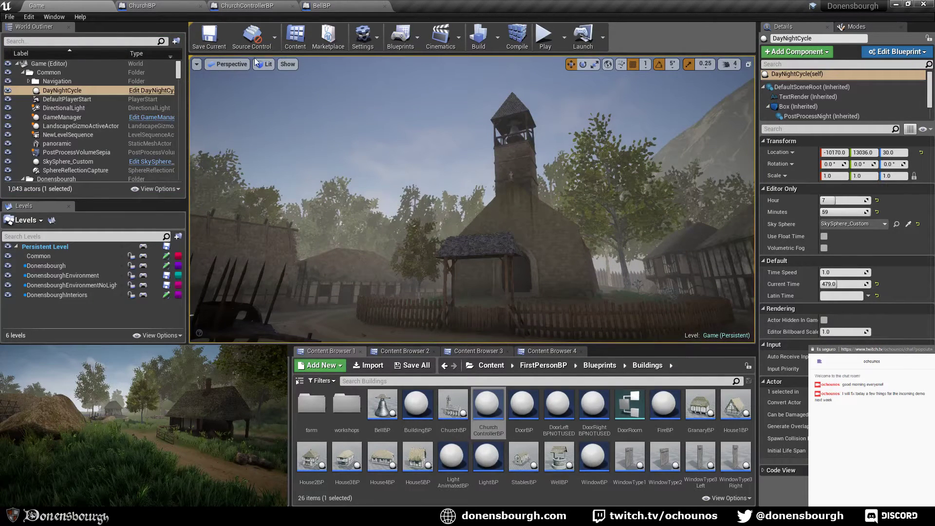
- Examine how GameManager's Add Delayed Task At function computes the delay and passes Loop on, and return to ChurchControllerBP
{"action": "left_click", "coordinate": [161, 6]}
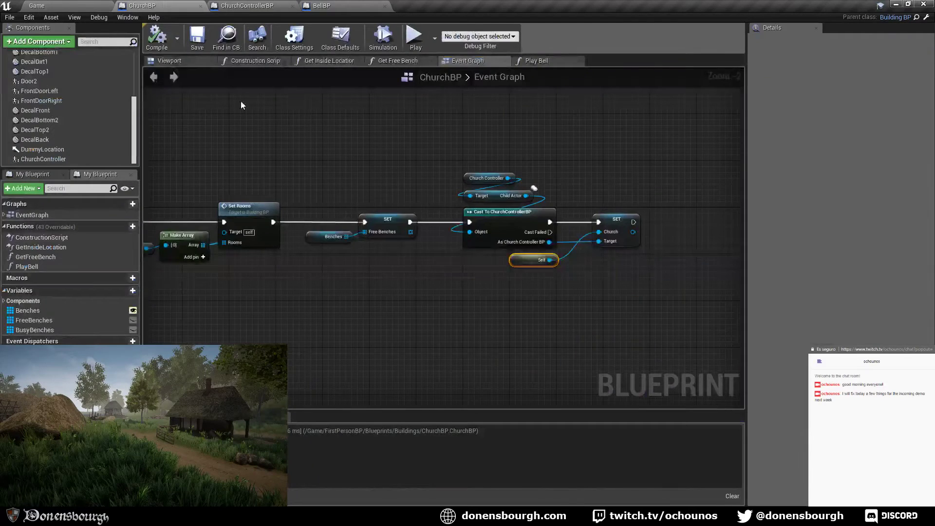
{"action": "left_click", "coordinate": [255, 5]}
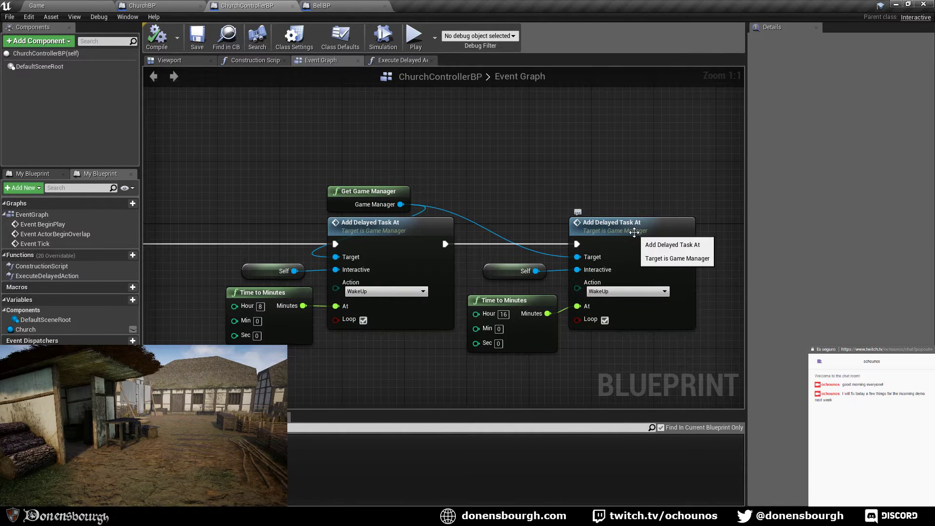
{"action": "double_click", "coordinate": [634, 232]}
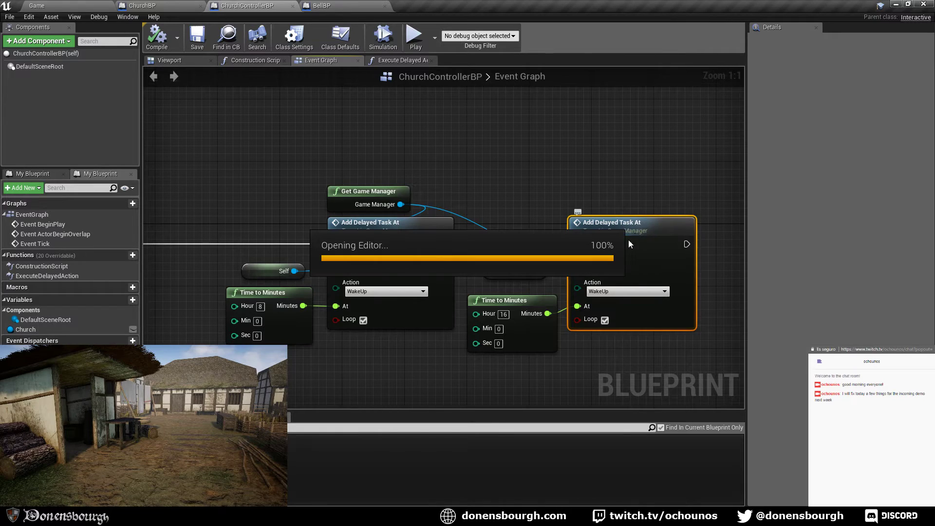
{"action": "right_click_drag", "start_coordinate": [491, 316], "coordinate": [466, 339]}
{"action": "scroll", "coordinate": [474, 297], "scroll_direction": "down", "scroll_amount": 3}
{"action": "scroll", "coordinate": [367, 220], "scroll_direction": "down", "scroll_amount": 1}
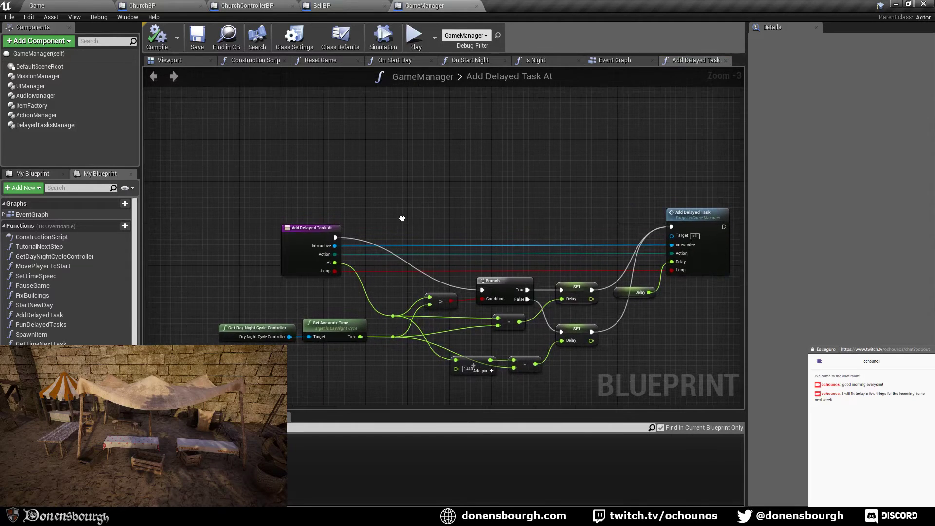
{"action": "scroll", "coordinate": [393, 223], "scroll_direction": "up", "scroll_amount": 4}
{"action": "right_click_drag", "start_coordinate": [462, 259], "coordinate": [300, 314]}
{"action": "right_click_drag", "start_coordinate": [484, 324], "coordinate": [459, 284]}
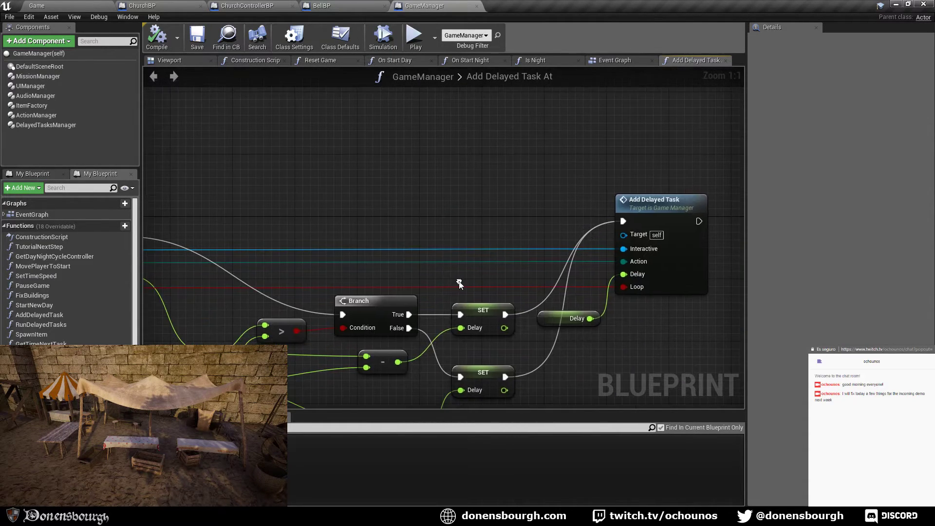
{"action": "right_click_drag", "start_coordinate": [577, 351], "coordinate": [596, 249]}
{"action": "scroll", "coordinate": [596, 249], "scroll_direction": "down", "scroll_amount": 6}
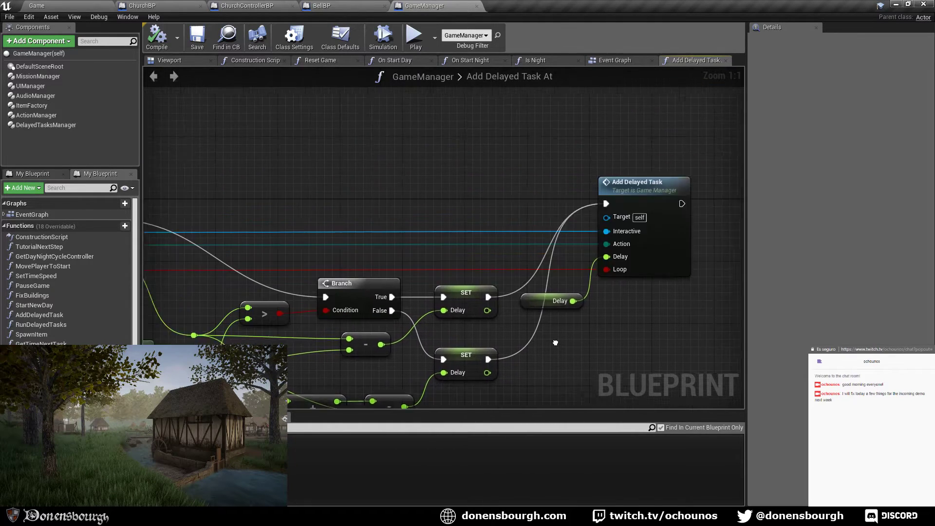
{"action": "scroll", "coordinate": [427, 292], "scroll_direction": "up", "scroll_amount": 3}
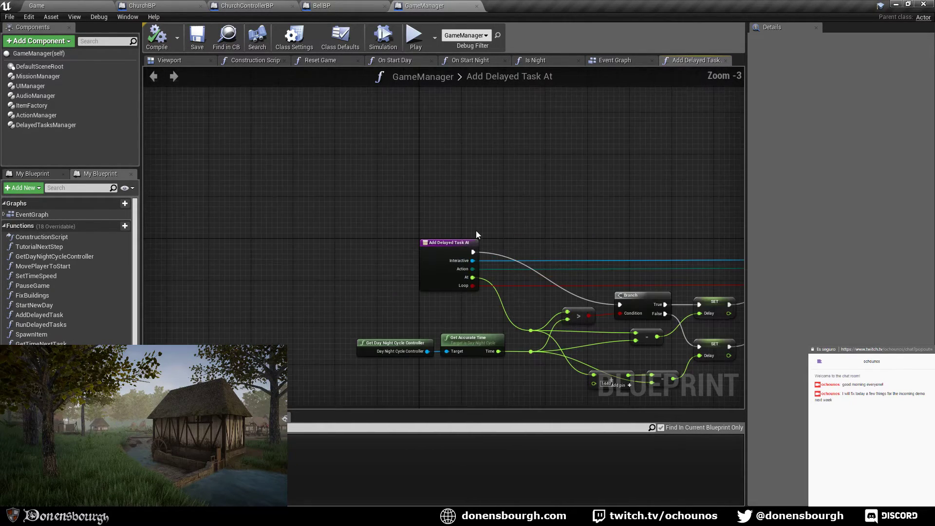
{"action": "left_click", "coordinate": [246, 6]}
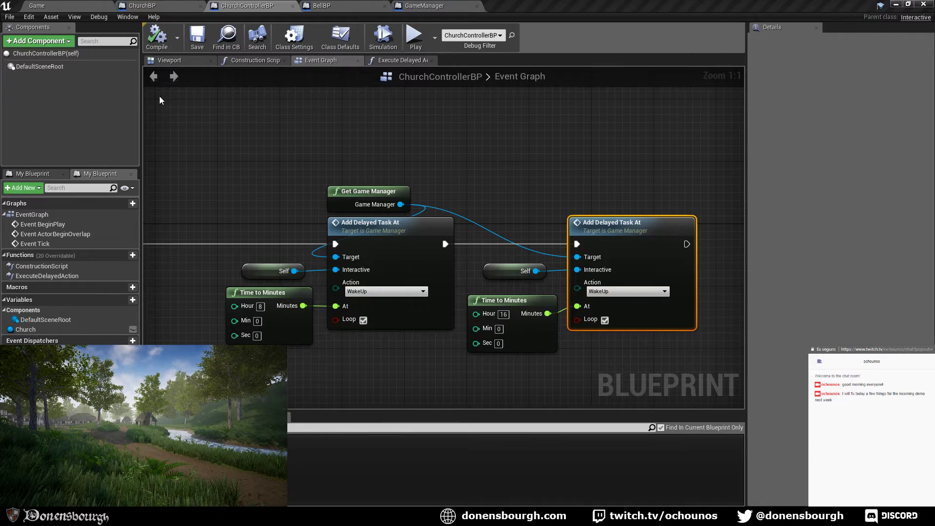
- Examine the church and its bell tower in the level, and review the 8:00 and 16:00 delayed tasks in ChurchControllerBP
{"action": "left_click", "coordinate": [45, 6]}
{"action": "right_click_drag", "start_coordinate": [384, 209], "coordinate": [386, 222]}
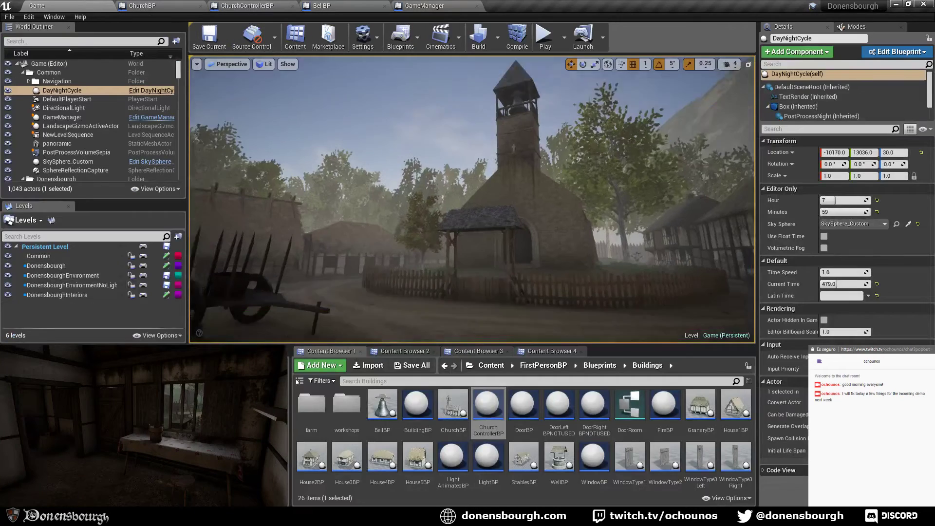
{"action": "scroll", "coordinate": [476, 223], "scroll_direction": "down", "scroll_amount": 5}
{"action": "right_click_drag", "start_coordinate": [476, 223], "coordinate": [525, 263]}
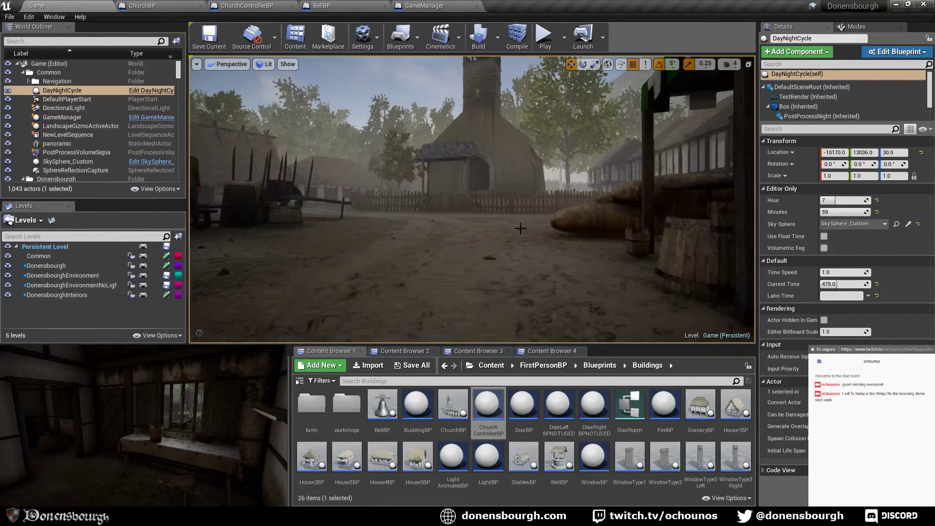
{"action": "right_click_drag", "start_coordinate": [520, 228], "coordinate": [520, 200]}
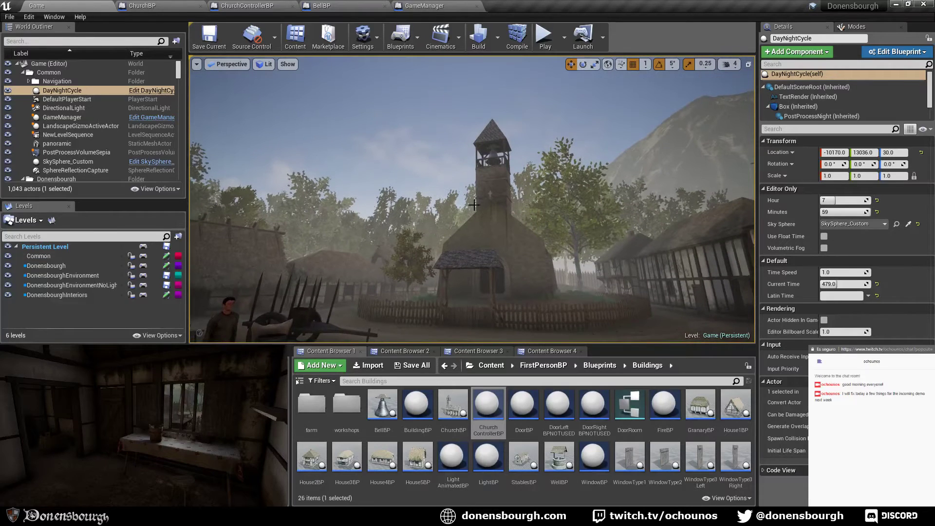
{"action": "left_click", "coordinate": [249, 5]}
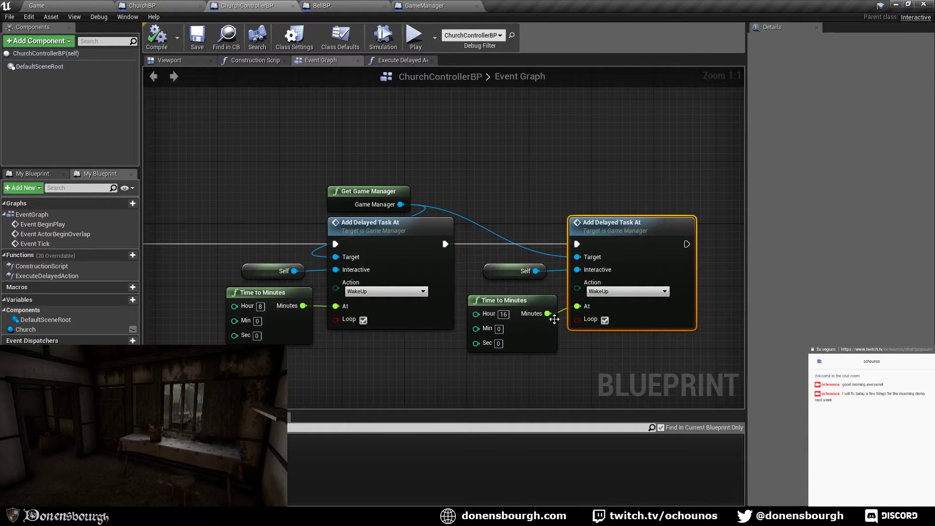
{"action": "left_click", "coordinate": [54, 5]}
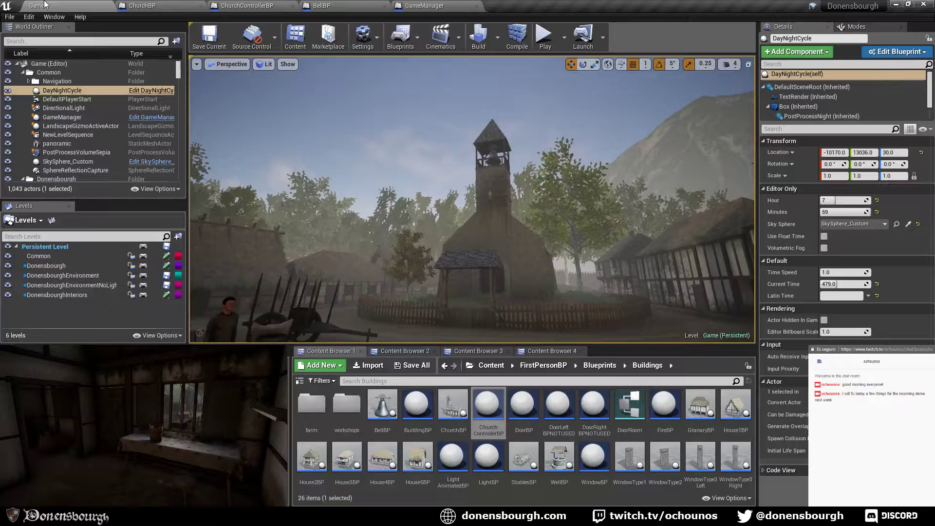
{"action": "right_click_drag", "start_coordinate": [472, 199], "coordinate": [468, 189]}
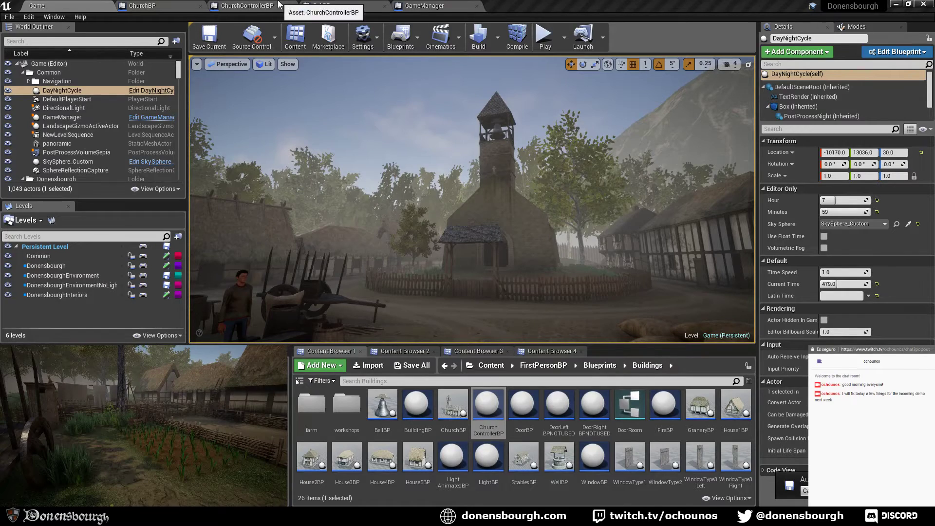
{"action": "left_click", "coordinate": [248, 6]}
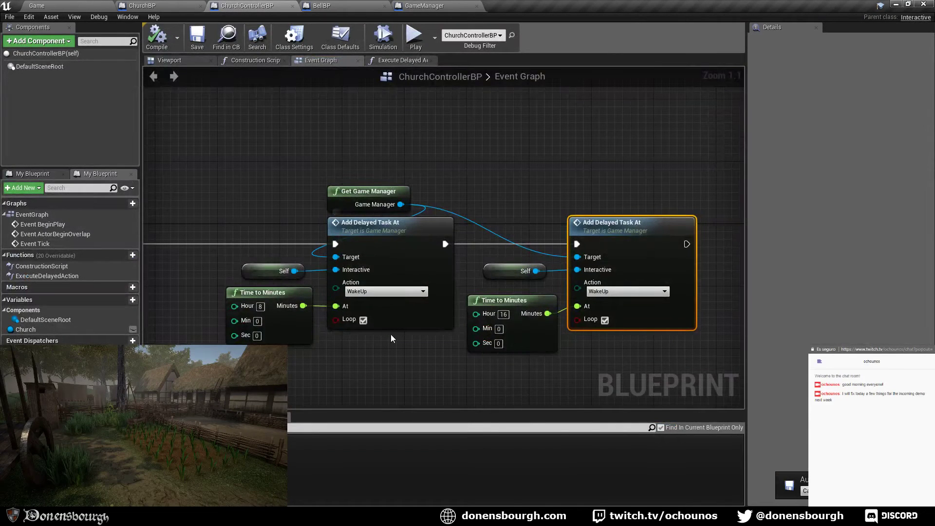
{"action": "right_click_drag", "start_coordinate": [390, 339], "coordinate": [396, 337]}
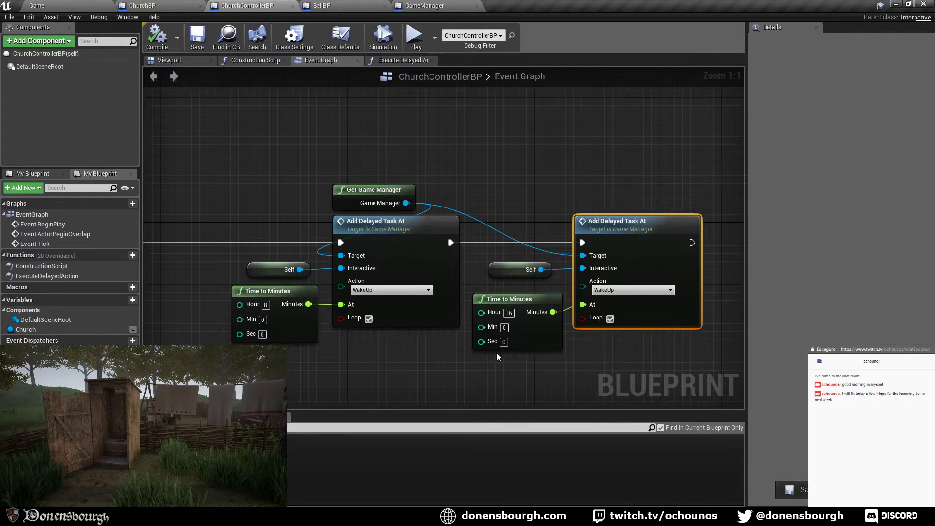
{"action": "left_click", "coordinate": [71, 4]}
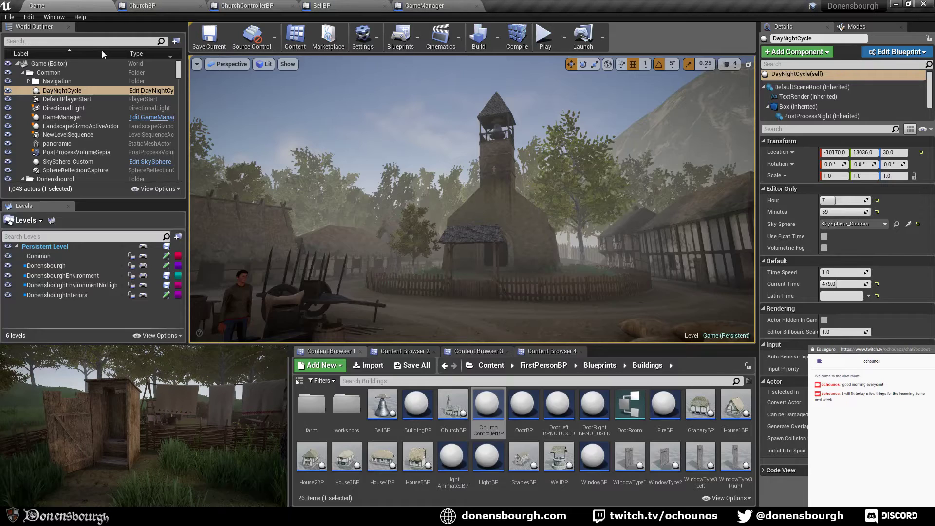
{"action": "right_click_drag", "start_coordinate": [397, 237], "coordinate": [336, 237]}
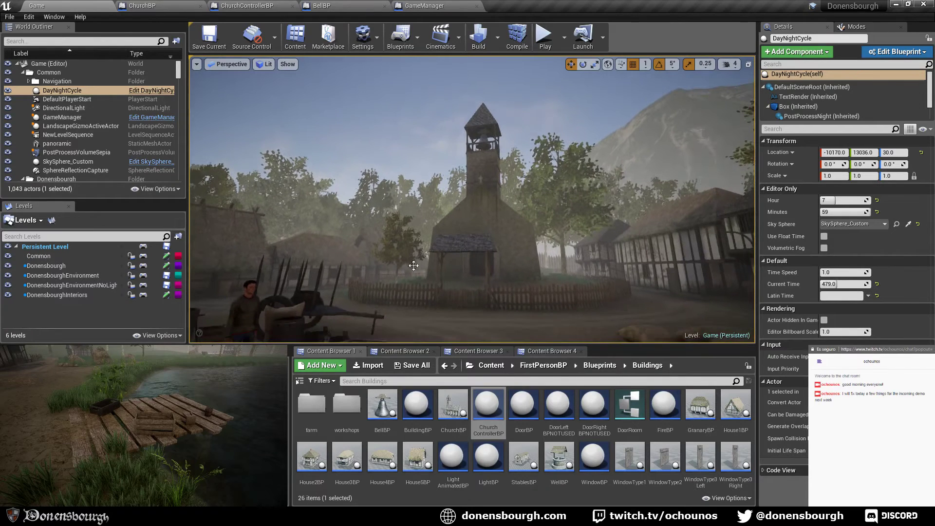
- Move the group of delayed-task nodes closer to Event BeginPlay in ChurchControllerBP's Event Graph and save the blueprint
{"action": "left_click", "coordinate": [340, 5]}
{"action": "left_click", "coordinate": [265, 6]}
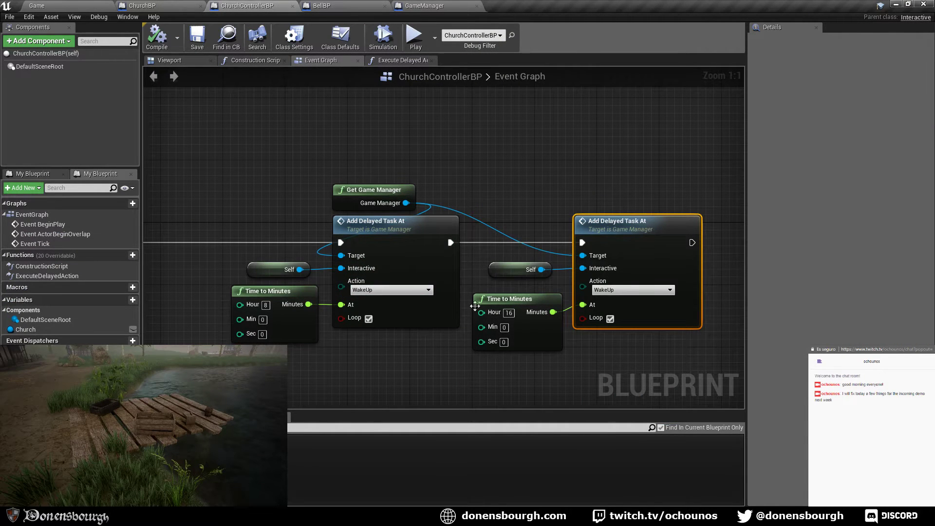
{"action": "right_click_drag", "start_coordinate": [396, 360], "coordinate": [378, 312]}
{"action": "scroll", "coordinate": [431, 352], "scroll_direction": "down", "scroll_amount": 3}
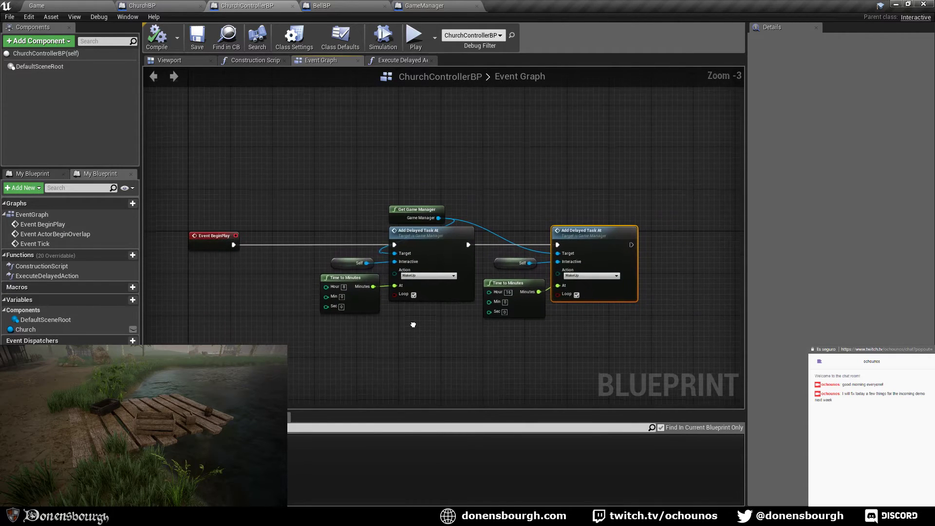
{"action": "left_click_drag", "start_coordinate": [345, 184], "coordinate": [641, 317]}
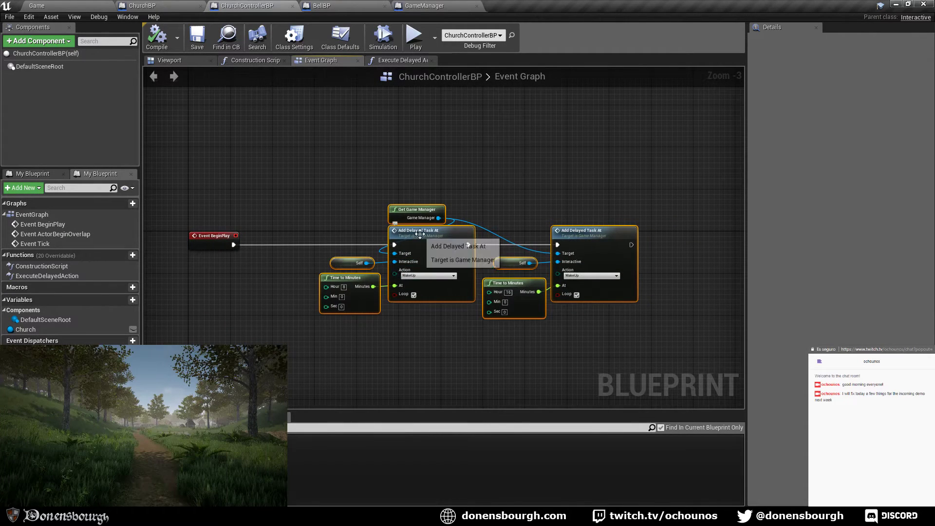
{"action": "left_click_drag", "start_coordinate": [410, 234], "coordinate": [358, 235]}
{"action": "left_click", "coordinate": [354, 329]}
{"action": "scroll", "coordinate": [408, 335], "scroll_direction": "up", "scroll_amount": 3}
{"action": "right_click_drag", "start_coordinate": [354, 330], "coordinate": [407, 337]}
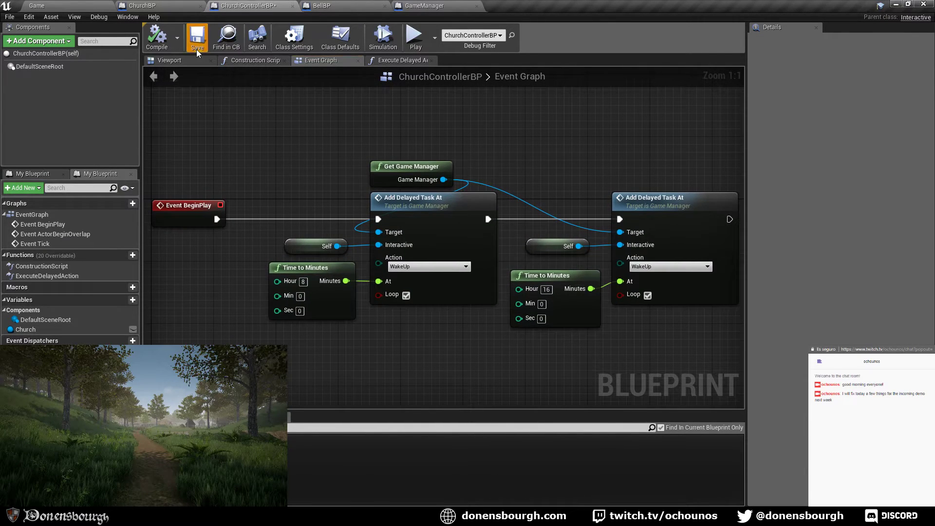
{"action": "right_click_drag", "start_coordinate": [231, 176], "coordinate": [297, 184]}
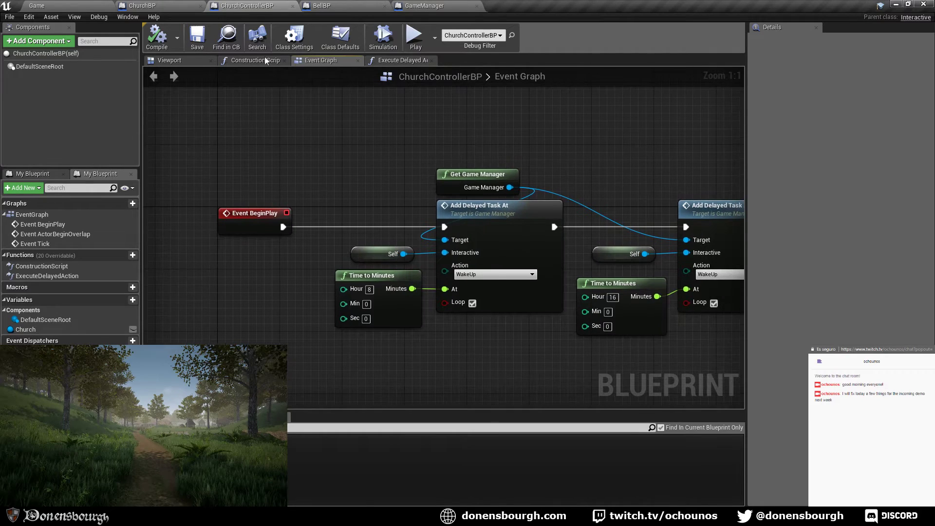
- Close the BellBP and GameManager blueprints and return to the Game level
{"action": "left_click", "coordinate": [166, 5]}
{"action": "left_click", "coordinate": [349, 4]}
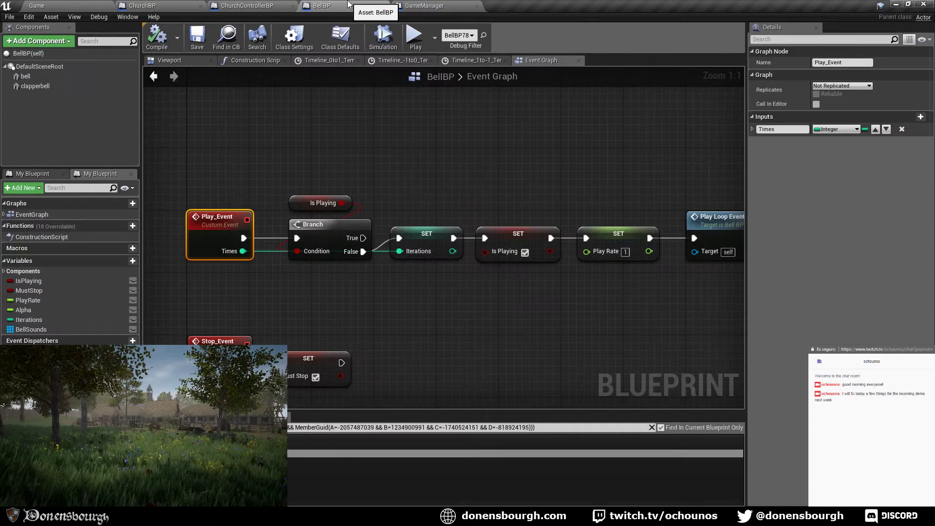
{"action": "left_click", "coordinate": [385, 7]}
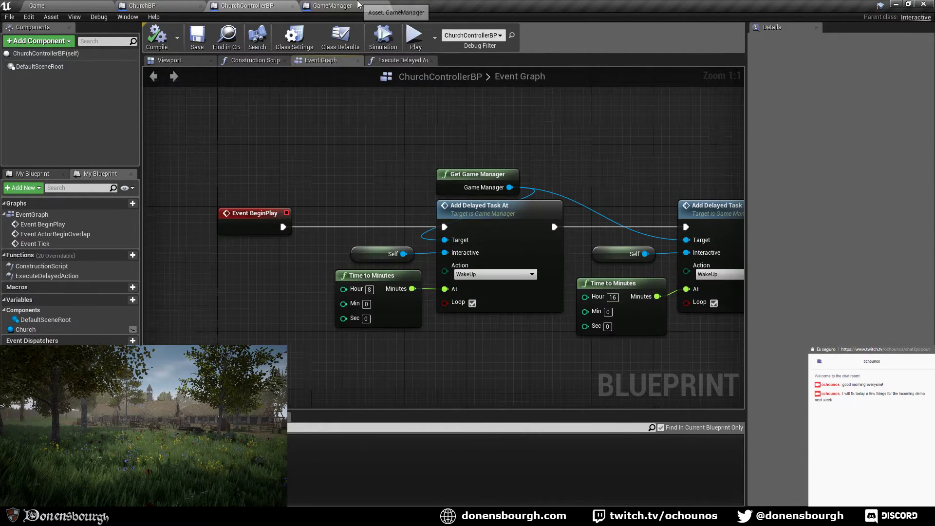
{"action": "left_click", "coordinate": [358, 5]}
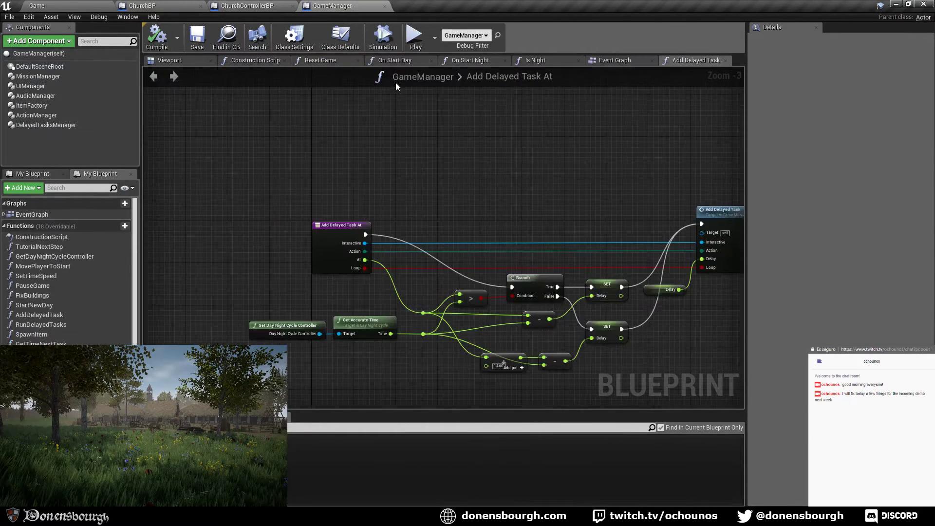
{"action": "left_click", "coordinate": [385, 6]}
{"action": "left_click", "coordinate": [42, 5]}
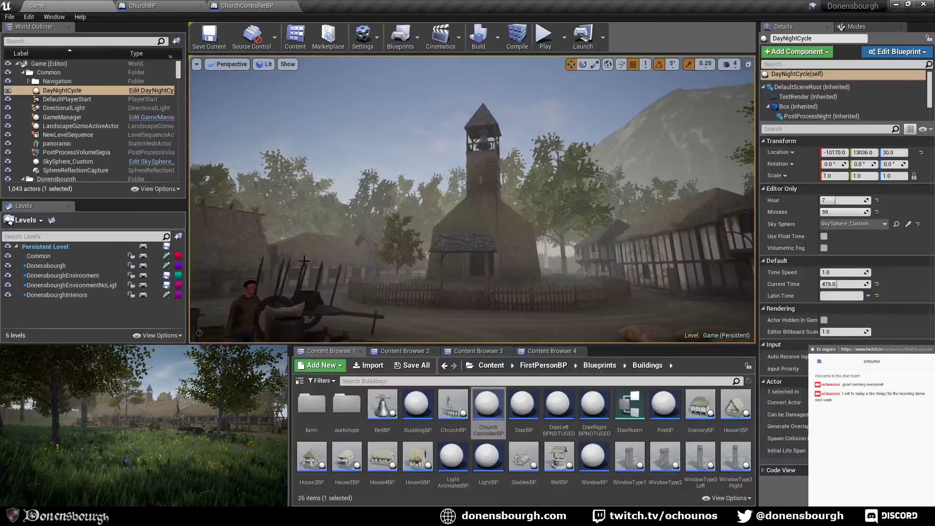
- Set the DayNightCycle actor's Hour to 10 and Minutes to 0
{"action": "right_click_drag", "start_coordinate": [473, 200], "coordinate": [355, 199]}
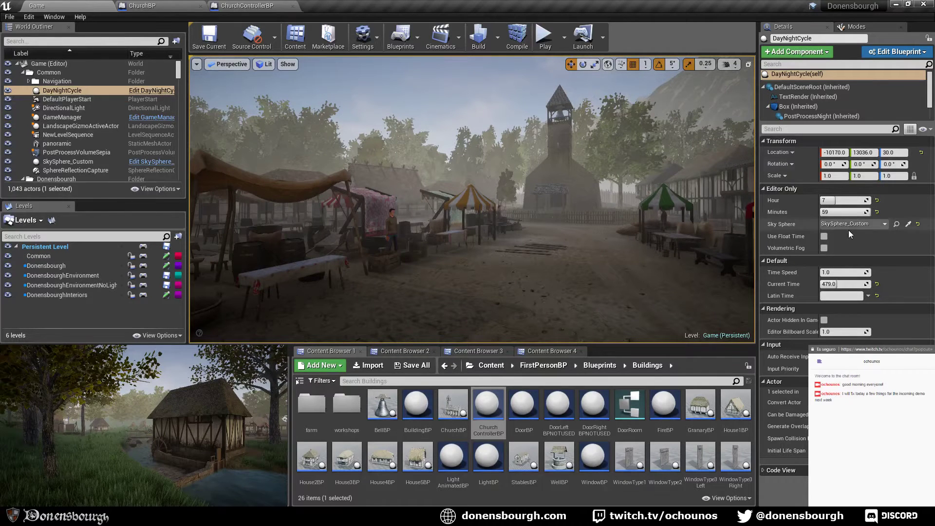
{"action": "left_click", "coordinate": [834, 200]}
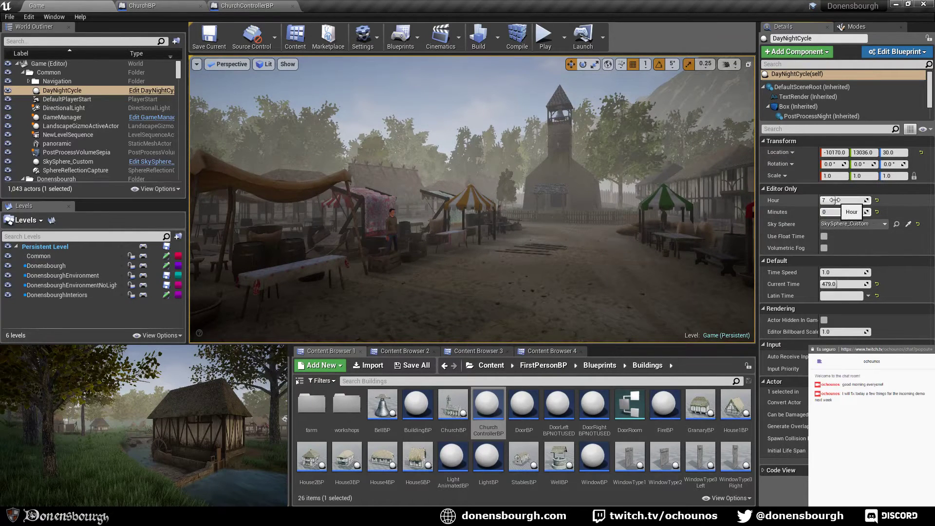
{"action": "type", "text": "10"}
{"action": "key", "text": "Return"}
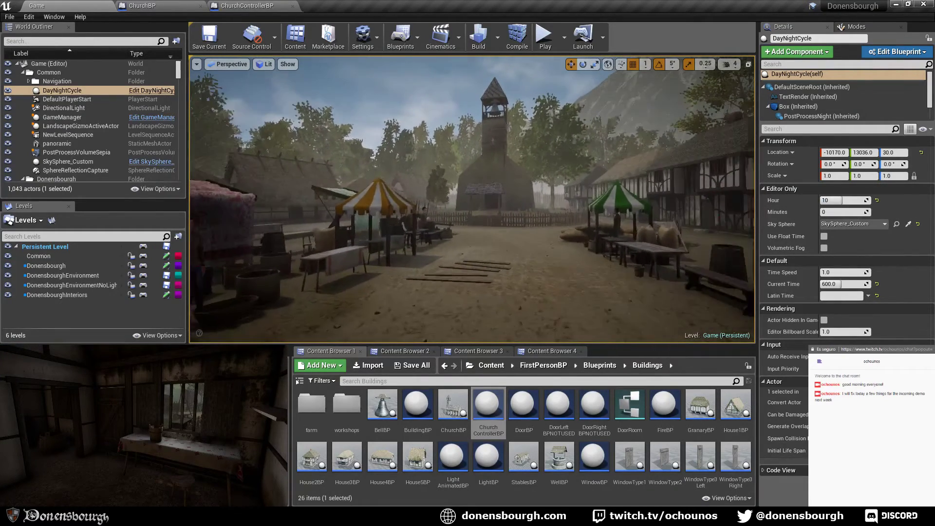
- Lasso-select the small foliage instances across the fenced churchyard behind the church with brush size 256, delete them, and leave Foliage mode
{"action": "key", "text": "w"}
{"action": "right_click_drag", "start_coordinate": [472, 200], "coordinate": [531, 200]}
{"action": "key", "text": "w"}
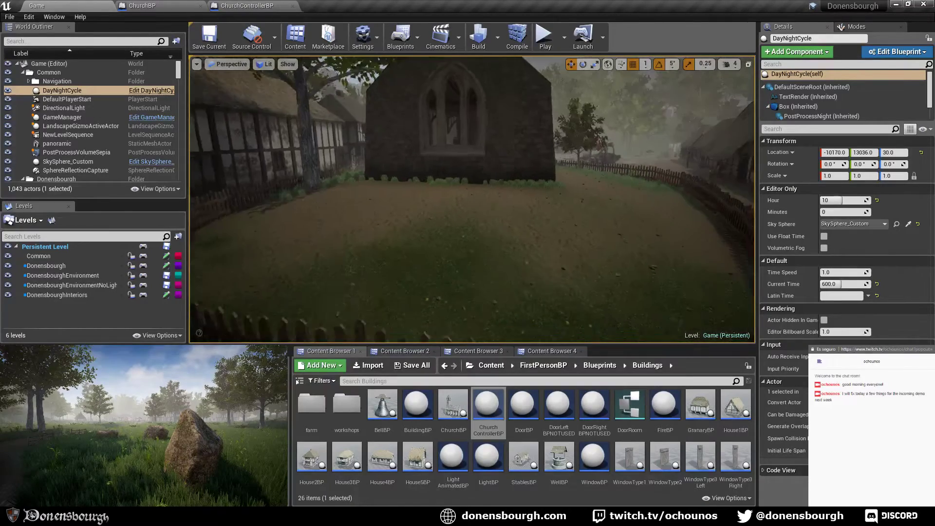
{"action": "right_click_drag", "start_coordinate": [472, 200], "coordinate": [407, 204]}
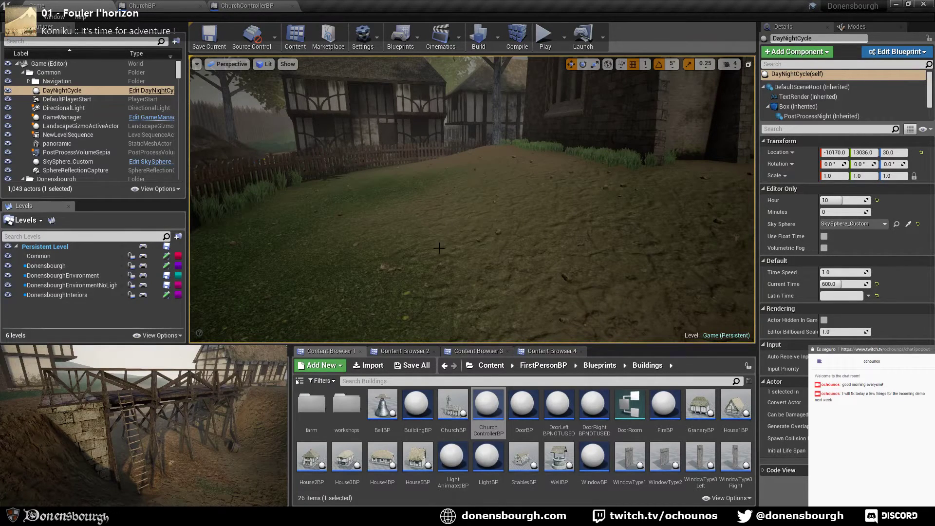
{"action": "right_click_drag", "start_coordinate": [439, 248], "coordinate": [326, 235]}
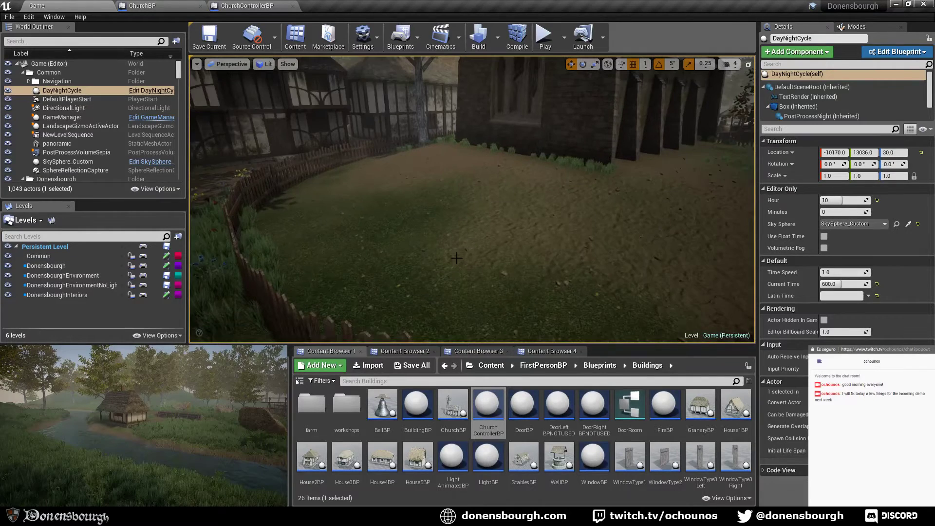
{"action": "left_click", "coordinate": [862, 25]}
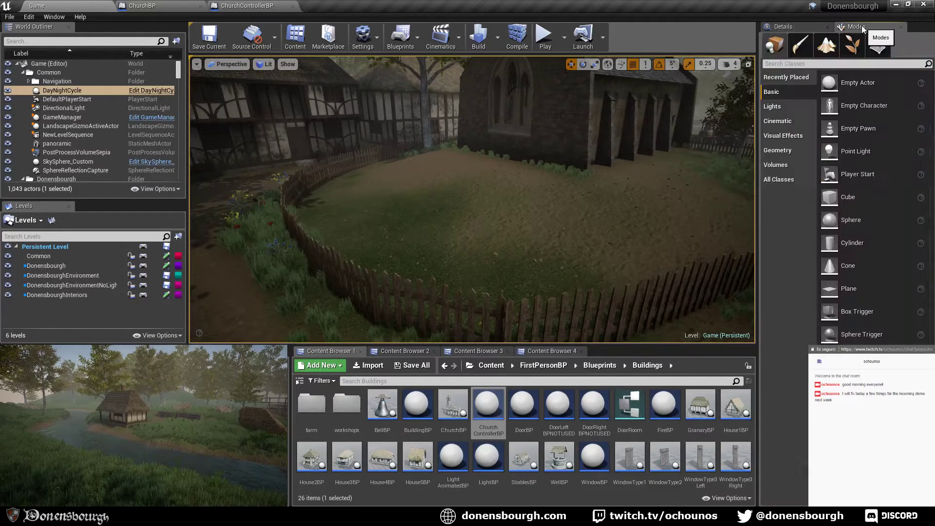
{"action": "left_click", "coordinate": [849, 54]}
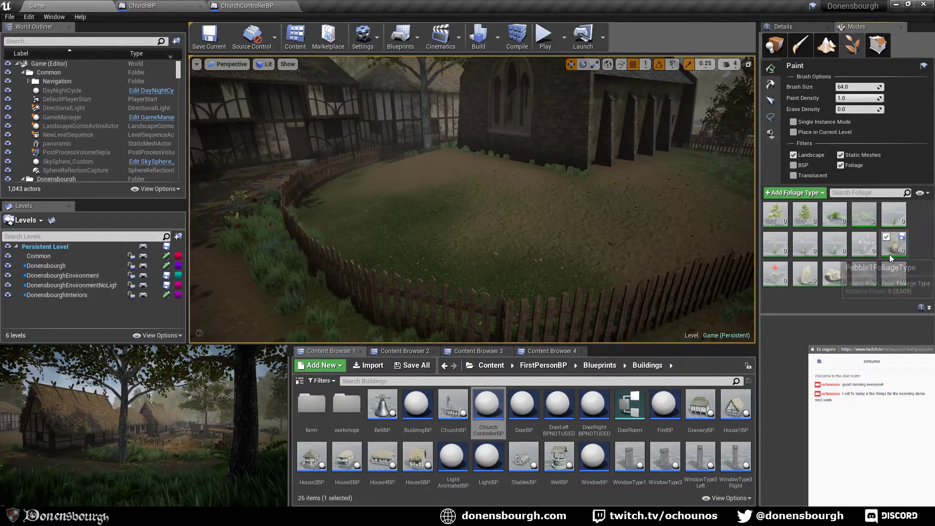
{"action": "left_click", "coordinate": [769, 119]}
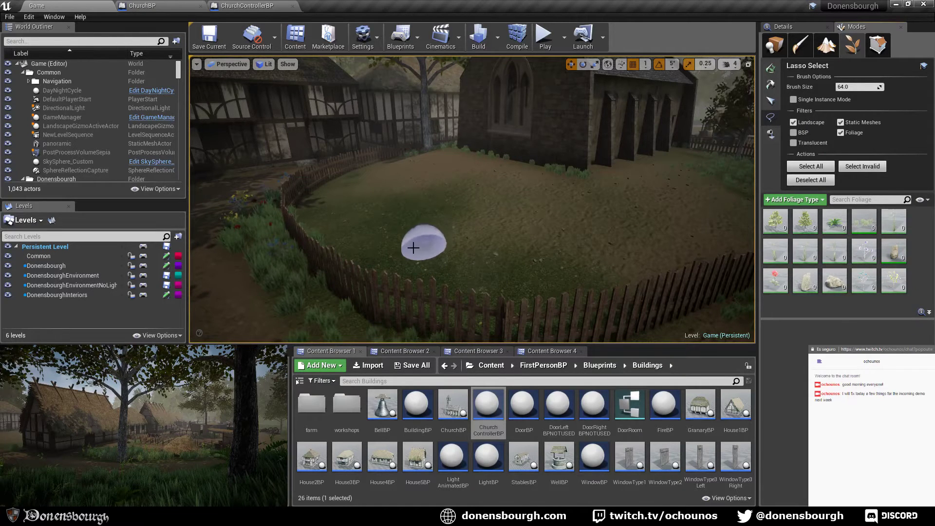
{"action": "mouse_move", "coordinate": [424, 244]}
{"action": "left_mouse_down"}
{"action": "mouse_move", "coordinate": [390, 242]}
{"action": "mouse_move", "coordinate": [367, 218]}
{"action": "mouse_move", "coordinate": [418, 257]}
{"action": "mouse_move", "coordinate": [547, 267]}
{"action": "mouse_move", "coordinate": [549, 250]}
{"action": "left_mouse_up"}
{"action": "left_click", "coordinate": [864, 87]}
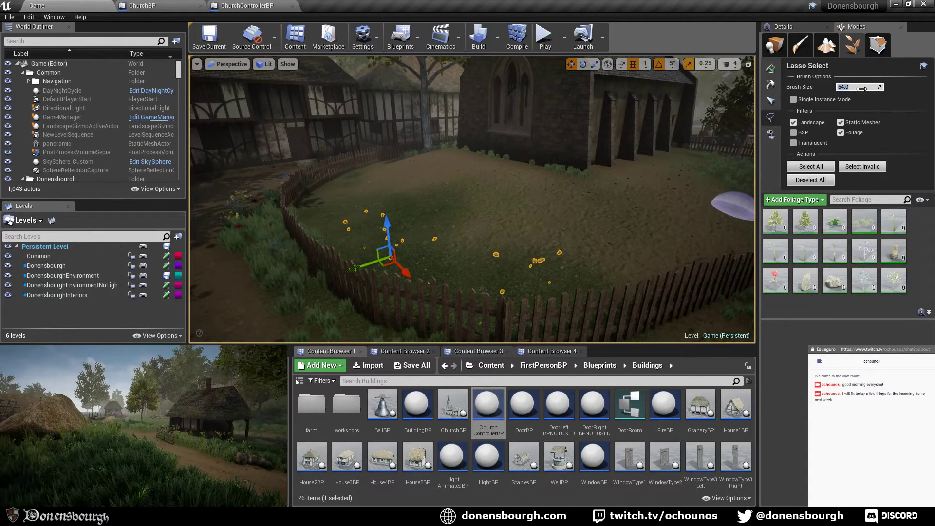
{"action": "key", "text": "Return"}
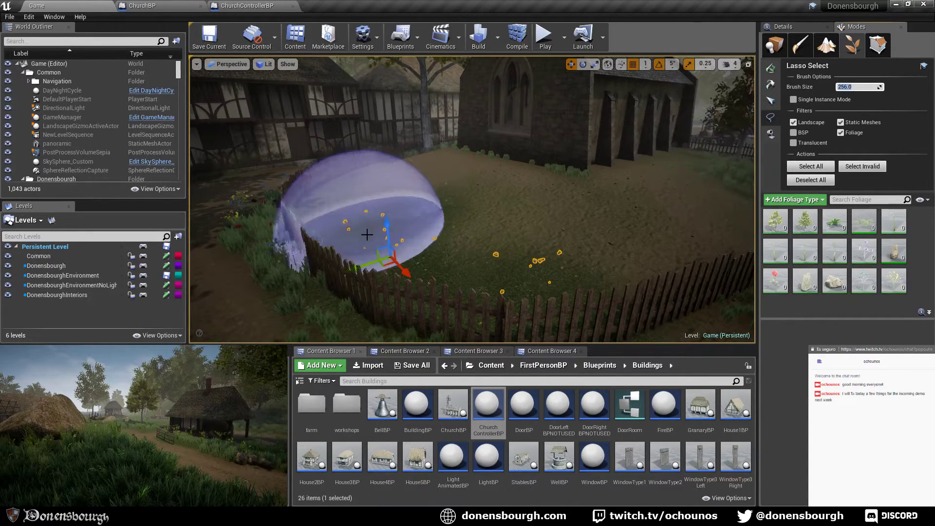
{"action": "mouse_move", "coordinate": [430, 227]}
{"action": "left_mouse_down"}
{"action": "mouse_move", "coordinate": [365, 219]}
{"action": "mouse_move", "coordinate": [496, 243]}
{"action": "mouse_move", "coordinate": [507, 215]}
{"action": "mouse_move", "coordinate": [460, 194]}
{"action": "left_mouse_up"}
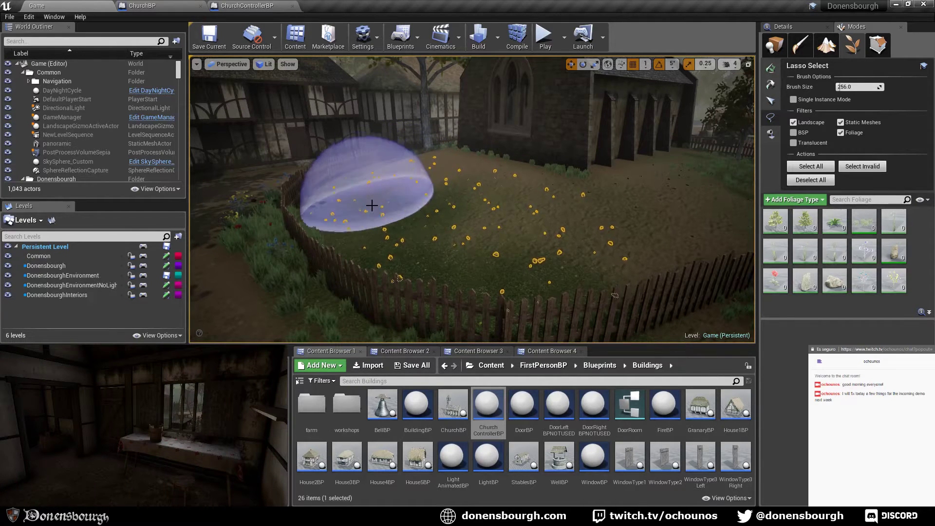
{"action": "mouse_move", "coordinate": [471, 260]}
{"action": "left_mouse_down"}
{"action": "mouse_move", "coordinate": [520, 259]}
{"action": "mouse_move", "coordinate": [491, 249]}
{"action": "left_mouse_up"}
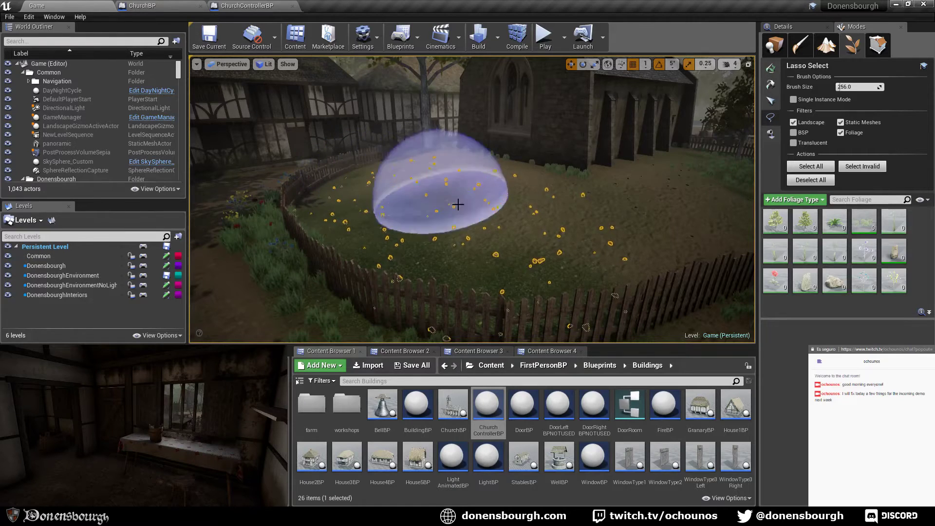
{"action": "mouse_move", "coordinate": [555, 238]}
{"action": "left_mouse_down"}
{"action": "mouse_move", "coordinate": [568, 236]}
{"action": "mouse_move", "coordinate": [498, 252]}
{"action": "left_mouse_up"}
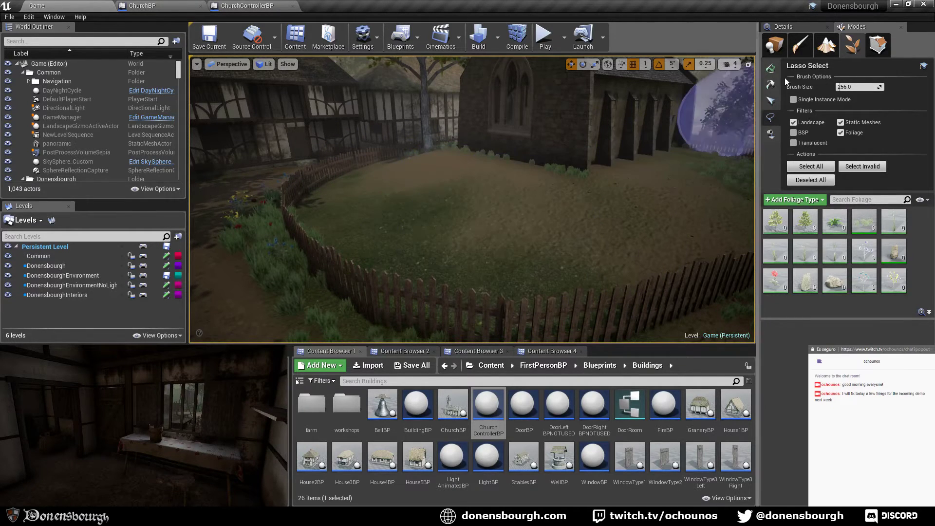
{"action": "left_click", "coordinate": [775, 45]}
- Close the ChurchControllerBP and ChurchBP blueprints, leaving only the Game level open
{"action": "right_click_drag", "start_coordinate": [574, 161], "coordinate": [619, 193]}
{"action": "mouse_move", "coordinate": [439, 210]}
{"action": "right_mouse_down"}
{"action": "mouse_move", "coordinate": [526, 229]}
{"action": "mouse_move", "coordinate": [537, 252]}
{"action": "mouse_move", "coordinate": [565, 268]}
{"action": "mouse_move", "coordinate": [571, 292]}
{"action": "mouse_move", "coordinate": [555, 277]}
{"action": "mouse_move", "coordinate": [549, 248]}
{"action": "mouse_move", "coordinate": [528, 241]}
{"action": "right_mouse_up"}
{"action": "left_click", "coordinate": [292, 6]}
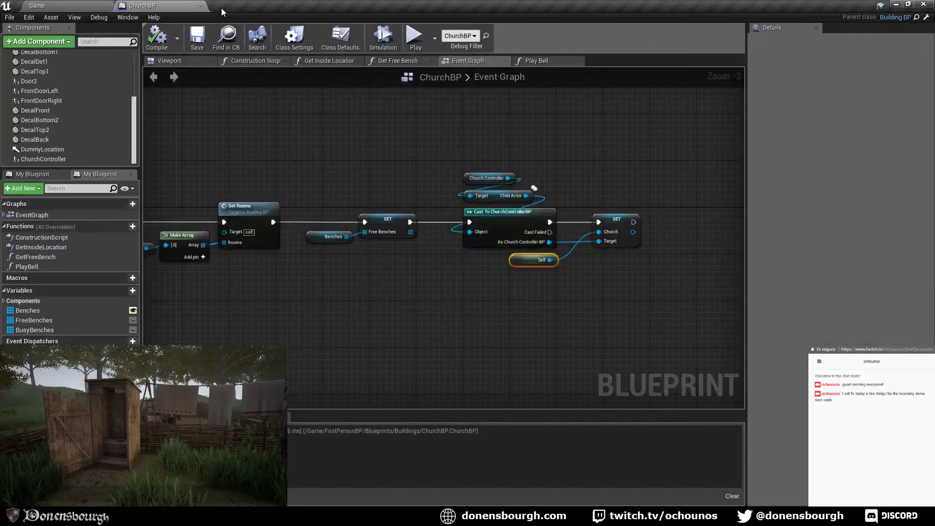
{"action": "left_click", "coordinate": [200, 7]}
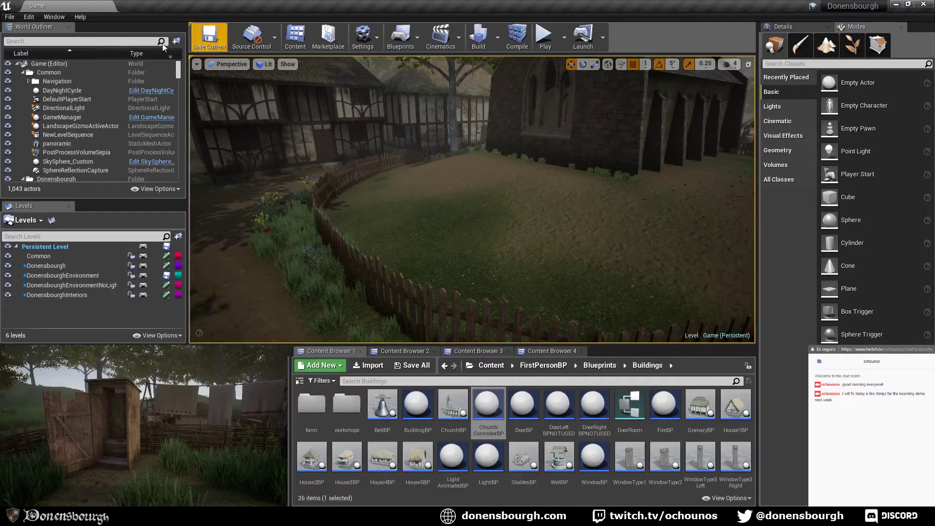
- Sculpt the landscape inside the fenced churchyard with brush size 128 and tool strength 0.25, and smooth the sculpted ground
{"action": "left_click", "coordinate": [801, 45]}
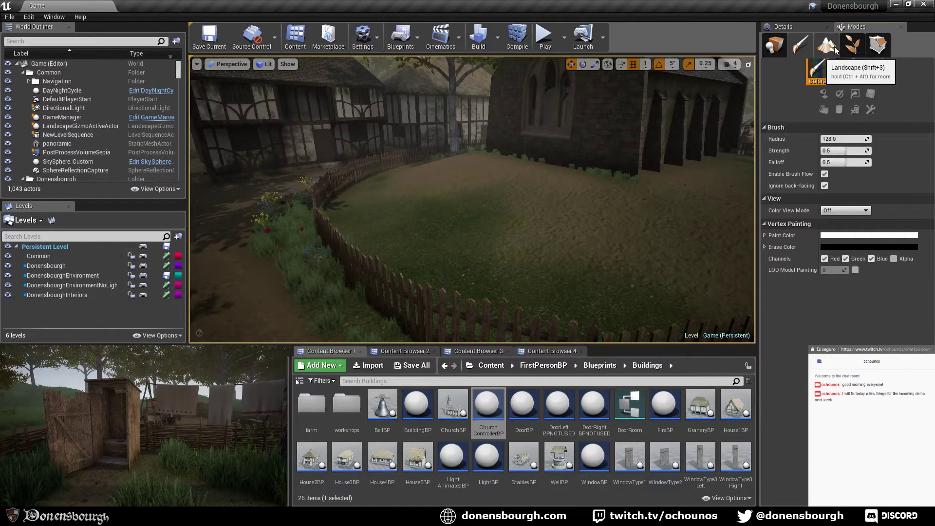
{"action": "left_click", "coordinate": [835, 50]}
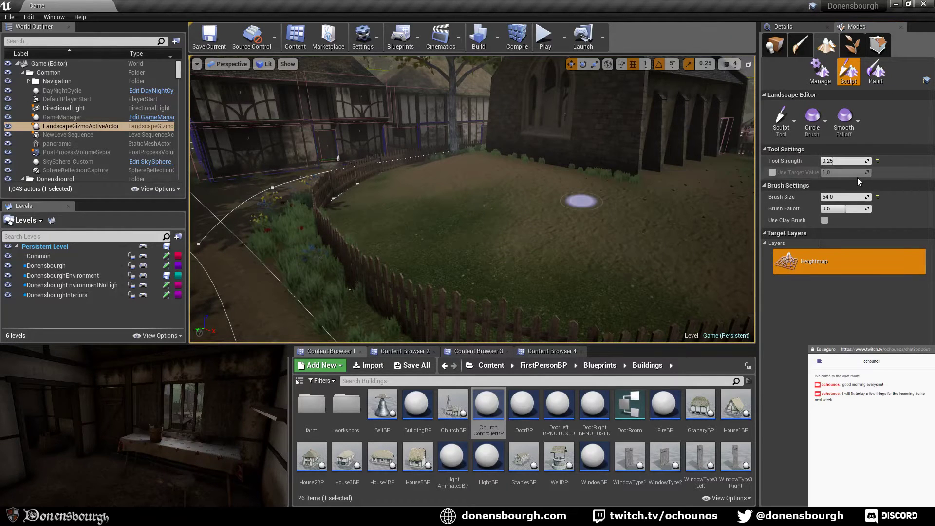
{"action": "left_click", "coordinate": [850, 196]}
{"action": "type", "text": "12"}
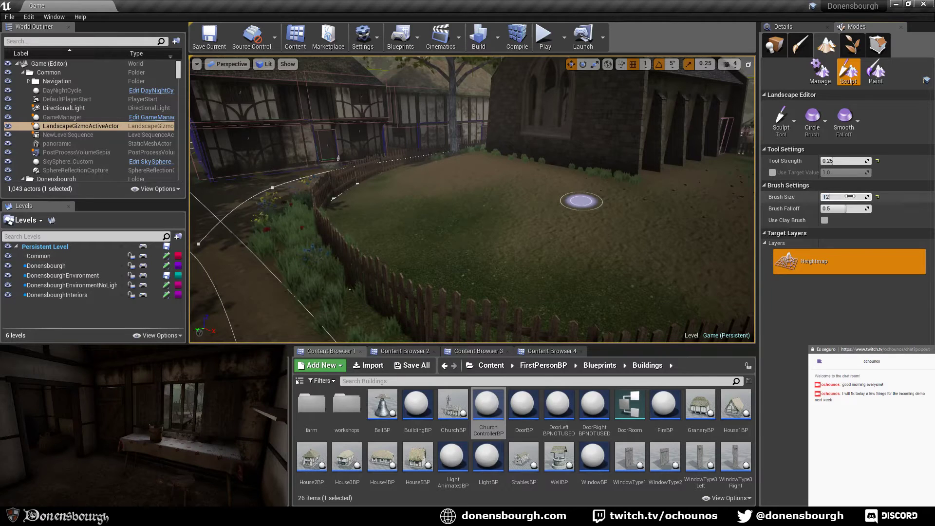
{"action": "type", "text": "8"}
{"action": "key", "text": "Return"}
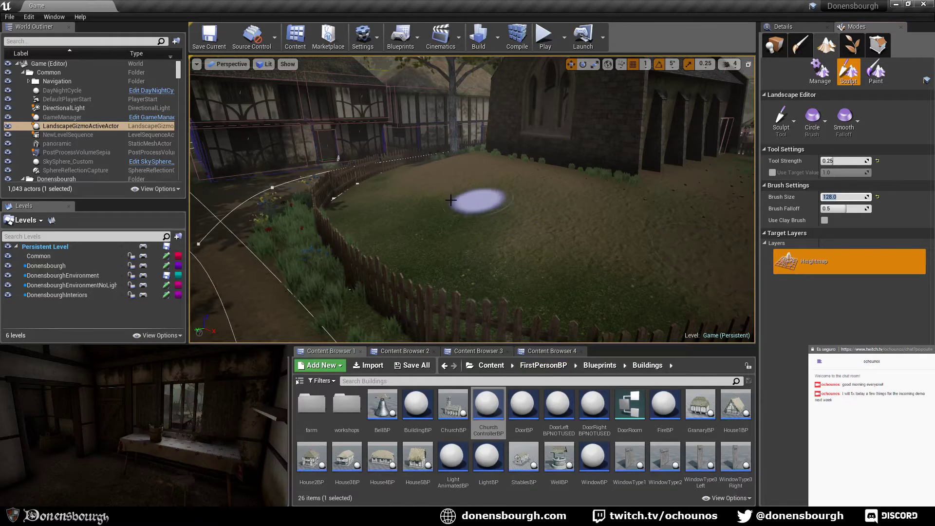
{"action": "left_click_drag", "start_coordinate": [449, 201], "coordinate": [429, 197]}
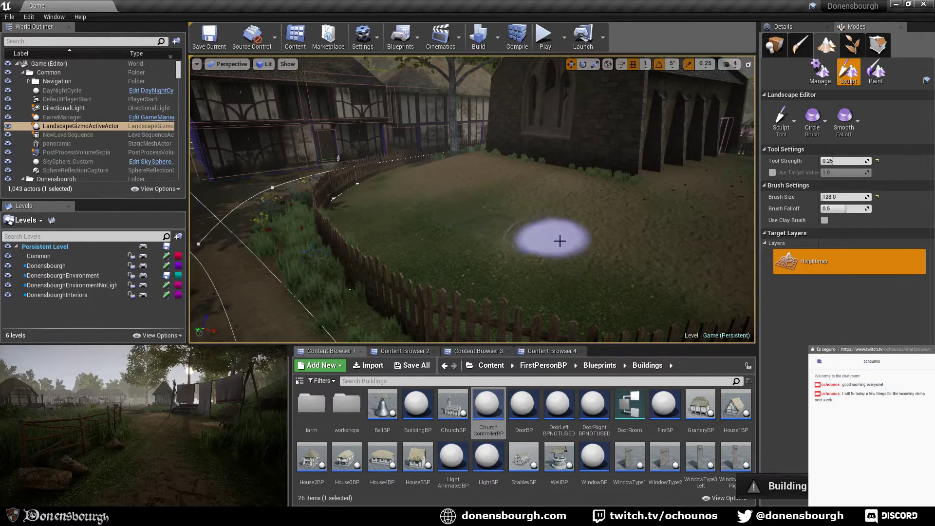
{"action": "mouse_move", "coordinate": [560, 240]}
{"action": "left_mouse_down"}
{"action": "mouse_move", "coordinate": [512, 261]}
{"action": "mouse_move", "coordinate": [403, 219]}
{"action": "mouse_move", "coordinate": [419, 203]}
{"action": "mouse_move", "coordinate": [580, 233]}
{"action": "mouse_move", "coordinate": [624, 289]}
{"action": "left_mouse_up"}
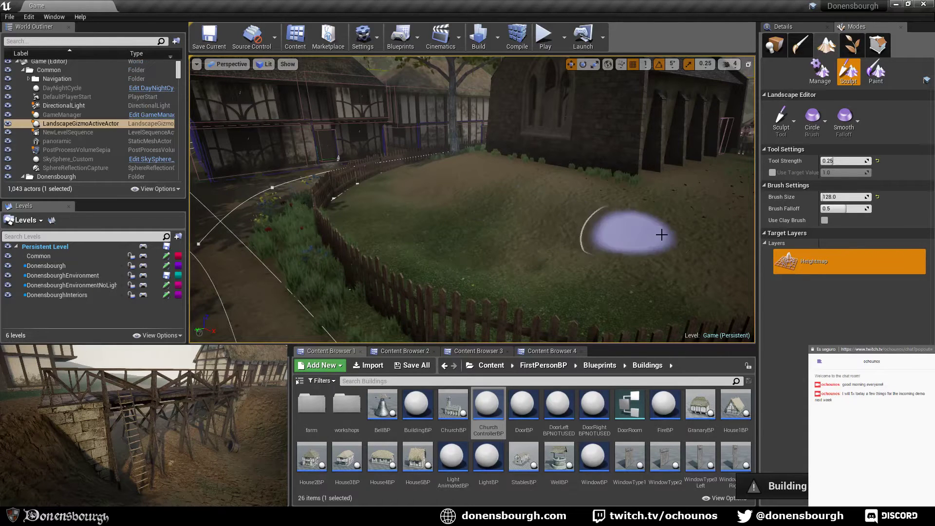
{"action": "left_click", "coordinate": [793, 121]}
{"action": "left_click", "coordinate": [817, 172]}
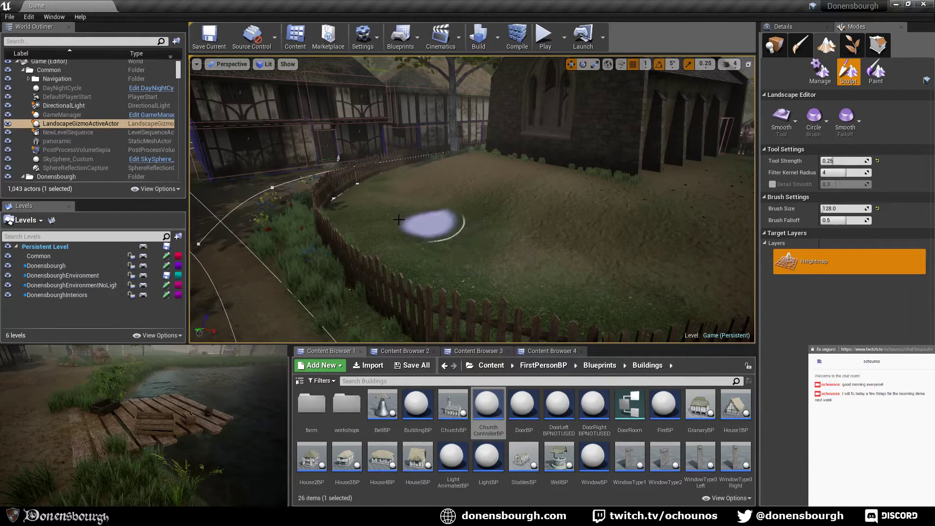
- Flatten the churchyard ground inside the fence with the Flatten tool, using a flatten target of 0 and brush size 128
{"action": "left_click", "coordinate": [782, 126]}
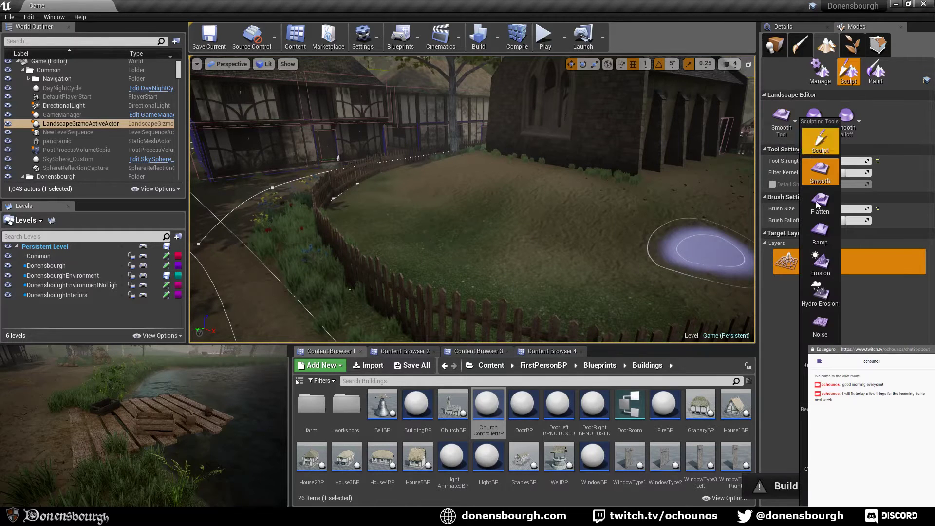
{"action": "left_click", "coordinate": [822, 212]}
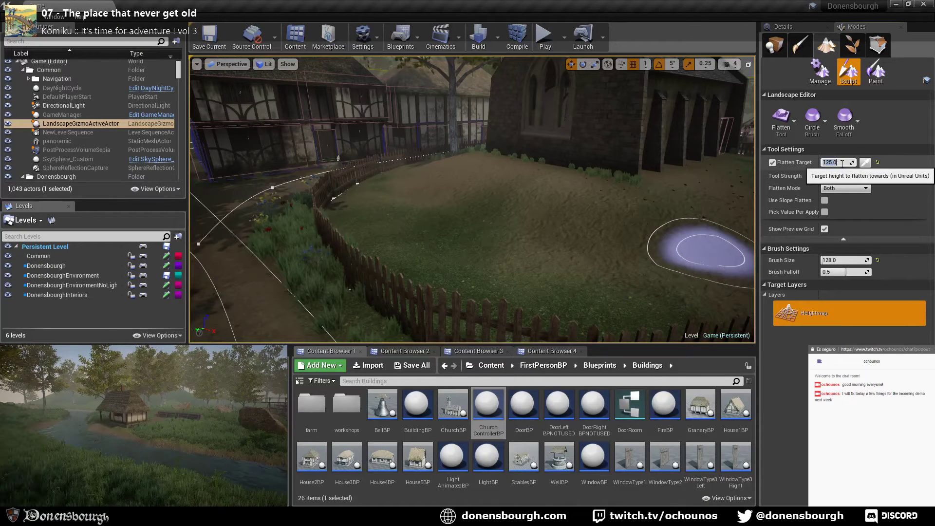
{"action": "key", "text": "Return"}
{"action": "mouse_move", "coordinate": [491, 252]}
{"action": "left_mouse_down"}
{"action": "mouse_move", "coordinate": [458, 245]}
{"action": "mouse_move", "coordinate": [551, 254]}
{"action": "mouse_move", "coordinate": [483, 269]}
{"action": "mouse_move", "coordinate": [436, 250]}
{"action": "mouse_move", "coordinate": [491, 269]}
{"action": "left_mouse_up"}
{"action": "right_click_drag", "start_coordinate": [491, 269], "coordinate": [423, 282]}
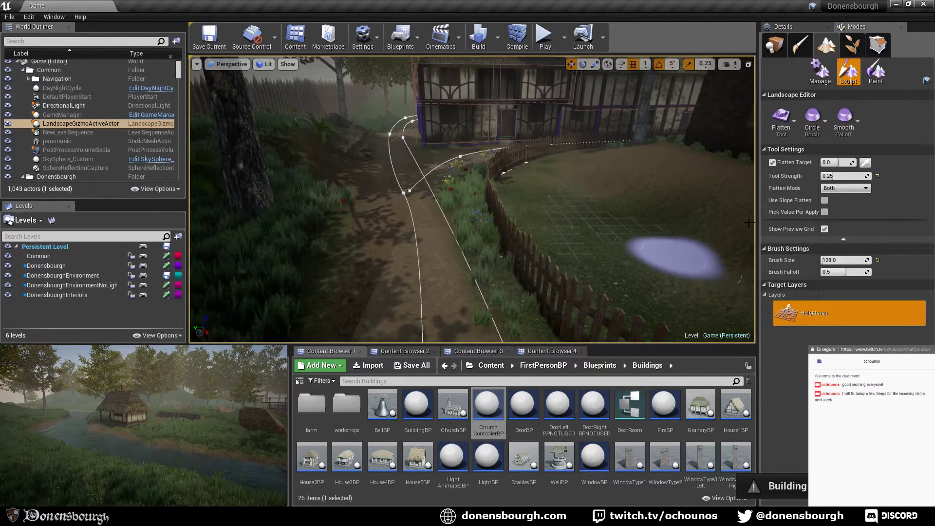
{"action": "left_click", "coordinate": [866, 163]}
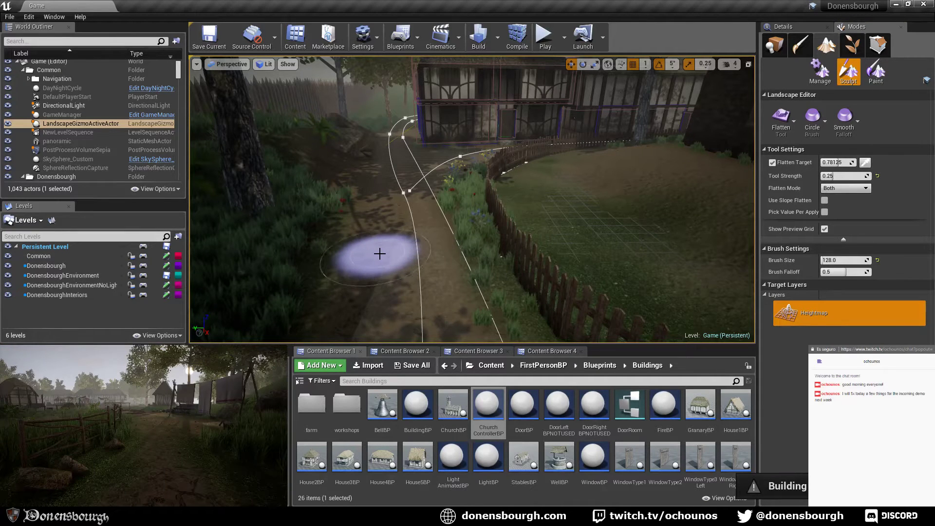
{"action": "left_click", "coordinate": [866, 163]}
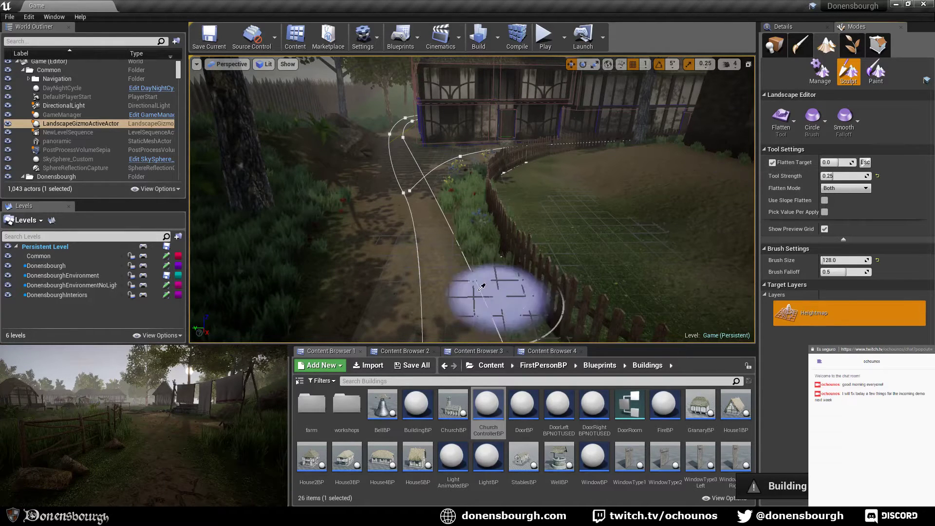
{"action": "right_click_drag", "start_coordinate": [666, 223], "coordinate": [715, 240]}
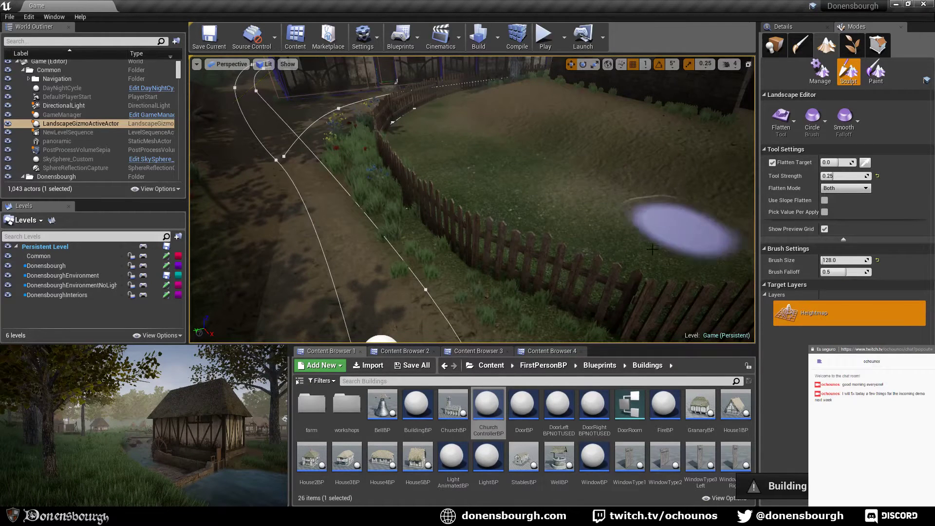
{"action": "right_click_drag", "start_coordinate": [581, 220], "coordinate": [431, 207]}
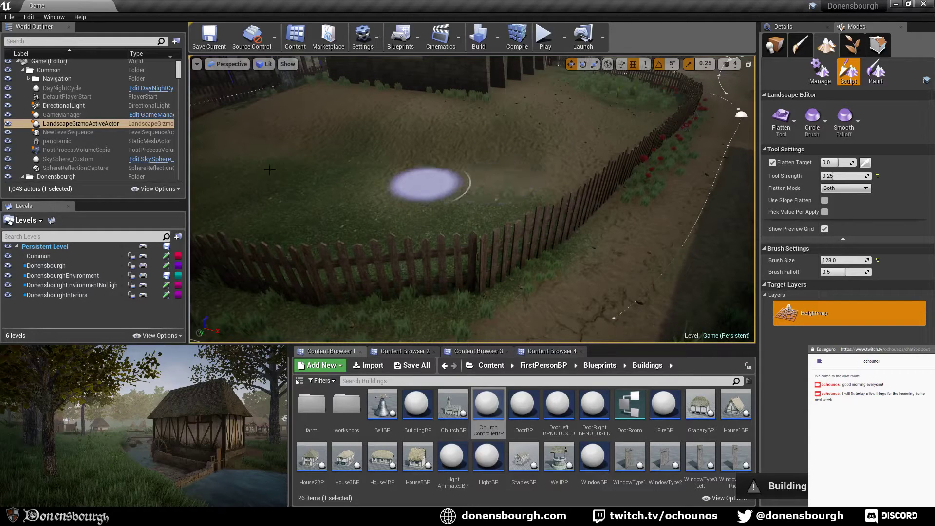
- Smooth the flattened churchyard ground between the church and the fence with the Smooth tool at brush size 128
{"action": "left_click", "coordinate": [792, 122]}
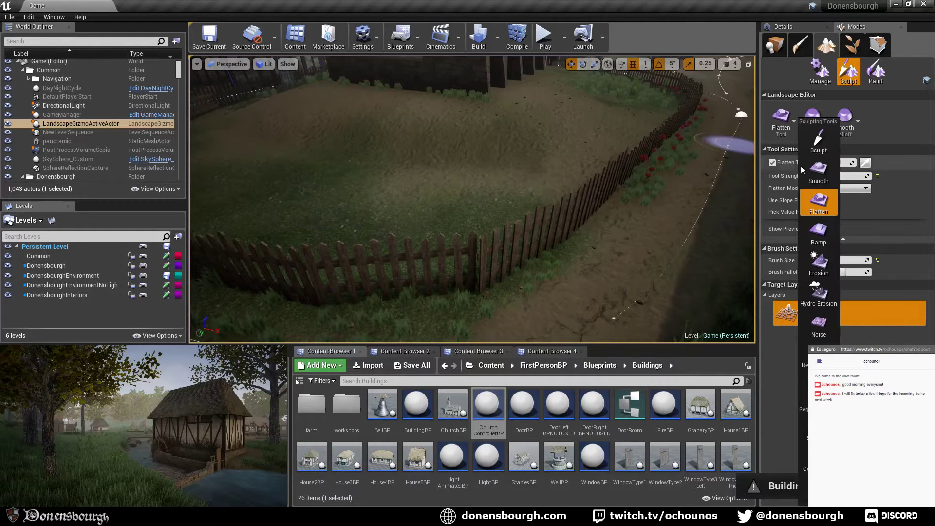
{"action": "left_click", "coordinate": [823, 170]}
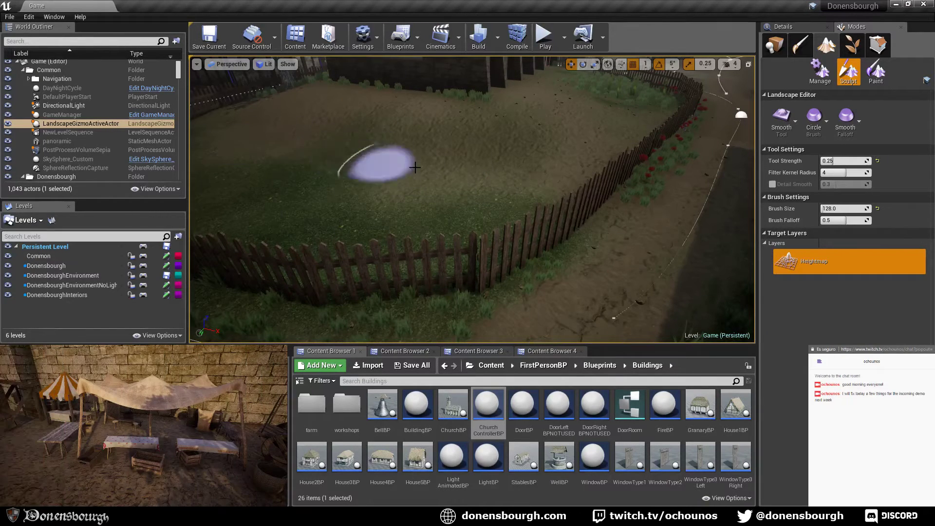
{"action": "mouse_move", "coordinate": [419, 189]}
{"action": "right_mouse_down"}
{"action": "mouse_move", "coordinate": [468, 195]}
{"action": "mouse_move", "coordinate": [419, 189]}
{"action": "right_mouse_up"}
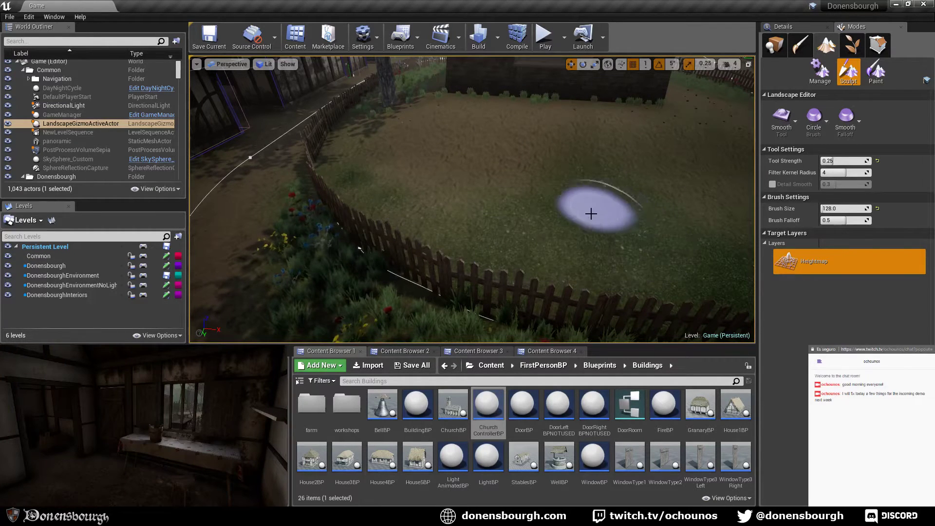
{"action": "right_click_drag", "start_coordinate": [531, 215], "coordinate": [614, 217]}
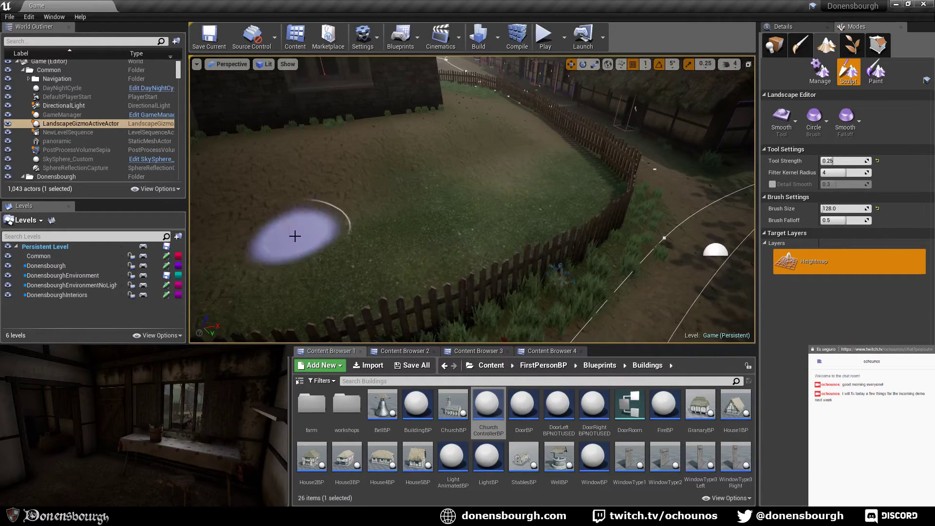
- Paint the Grass landscape layer over the bare patches of the churchyard behind the church with brush size 128
{"action": "left_click", "coordinate": [852, 46]}
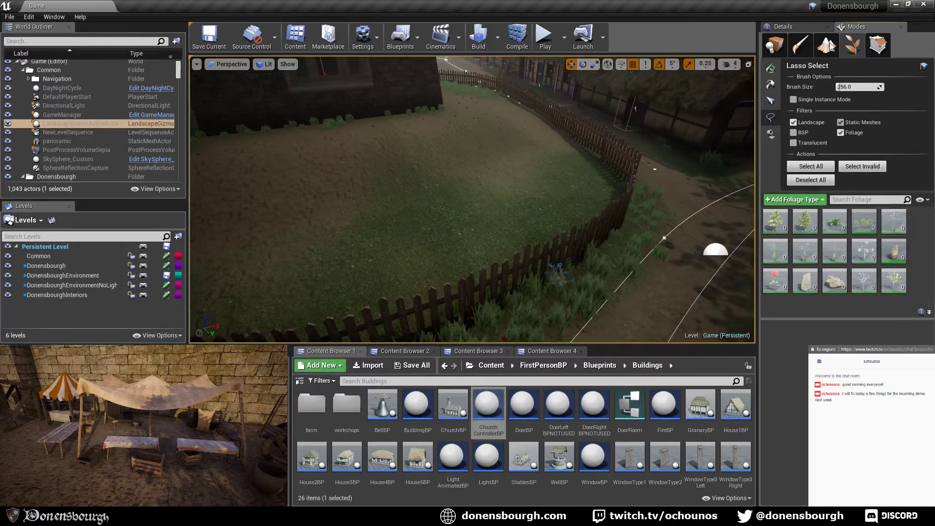
{"action": "key", "text": "shift+3"}
{"action": "left_click", "coordinate": [876, 71]}
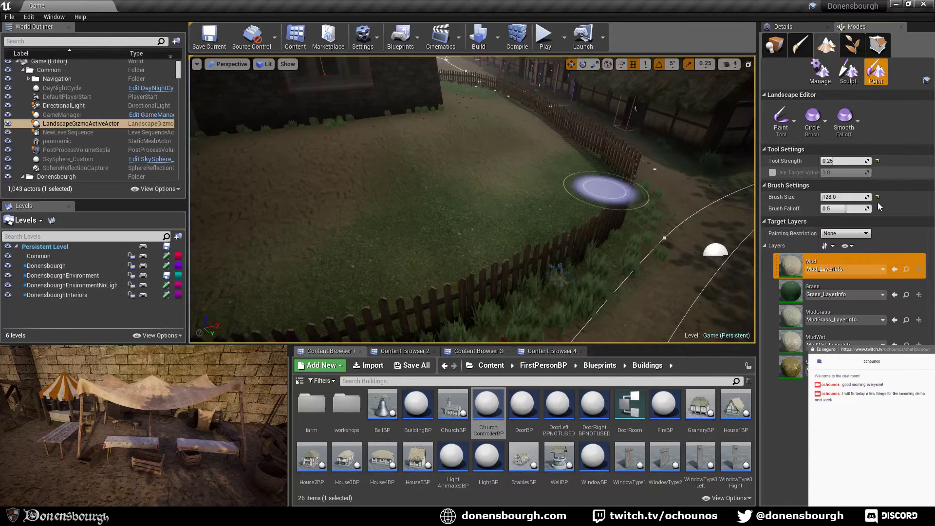
{"action": "left_click", "coordinate": [841, 288]}
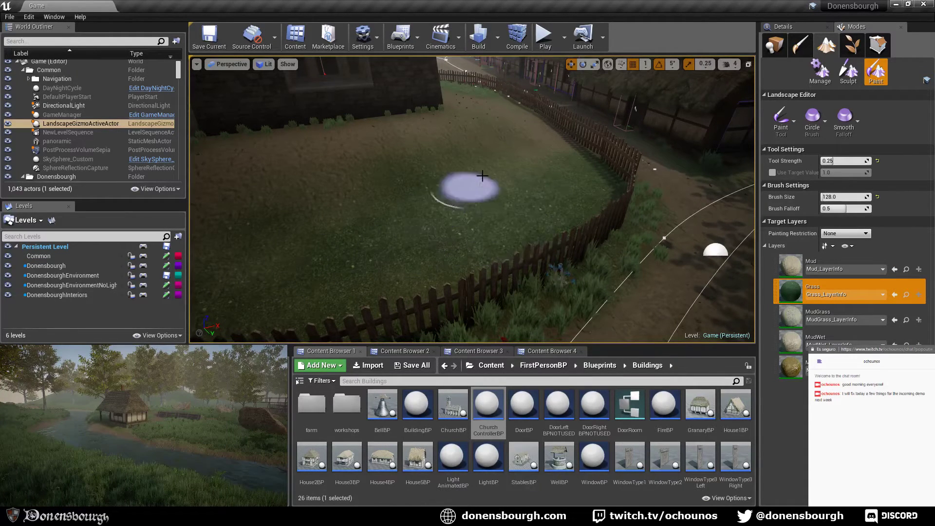
{"action": "mouse_move", "coordinate": [314, 191]}
{"action": "left_mouse_down"}
{"action": "mouse_move", "coordinate": [288, 226]}
{"action": "mouse_move", "coordinate": [351, 251]}
{"action": "left_mouse_up"}
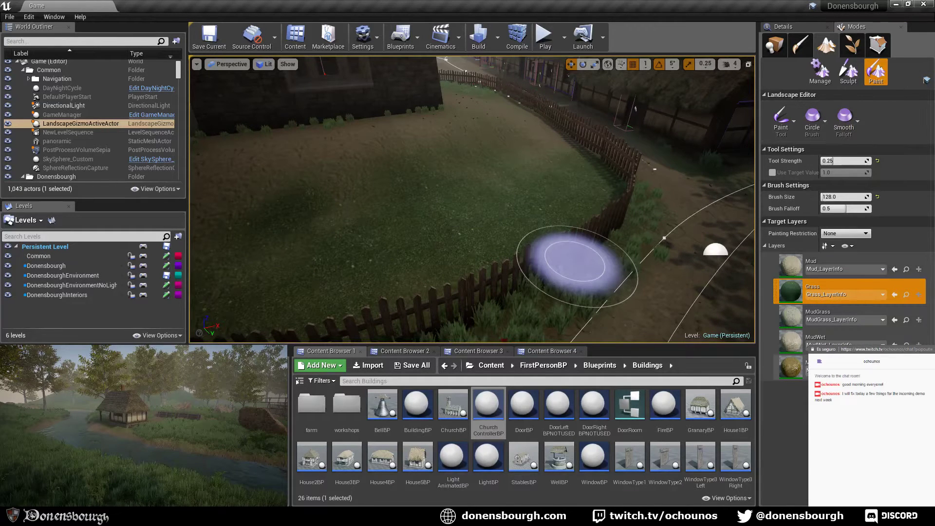
- Paint small patches of the last landscape layer on the ground around the church's corner and side wall with brush size 32
{"action": "left_click", "coordinate": [791, 367]}
{"action": "right_click_drag", "start_coordinate": [523, 292], "coordinate": [529, 220]}
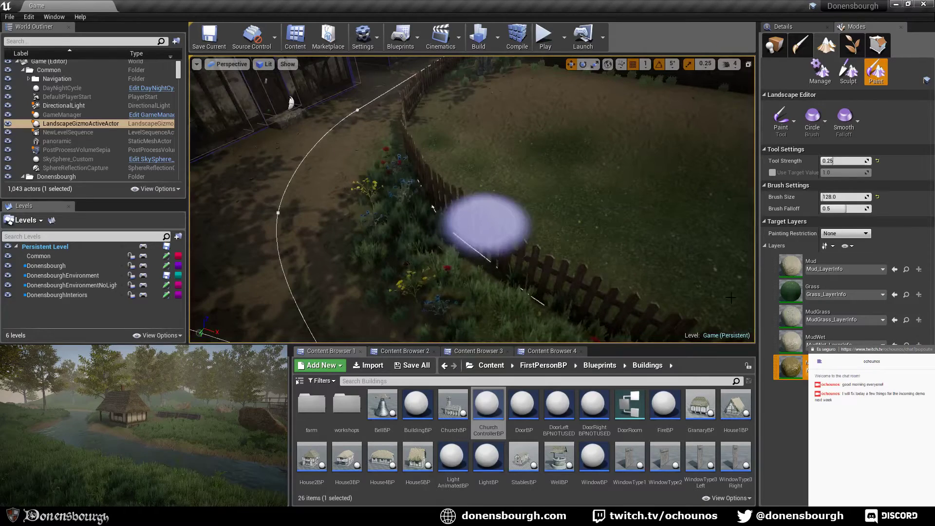
{"action": "mouse_move", "coordinate": [390, 256]}
{"action": "right_mouse_down"}
{"action": "mouse_move", "coordinate": [434, 238]}
{"action": "mouse_move", "coordinate": [412, 263]}
{"action": "mouse_move", "coordinate": [456, 260]}
{"action": "mouse_move", "coordinate": [382, 227]}
{"action": "mouse_move", "coordinate": [375, 244]}
{"action": "mouse_move", "coordinate": [385, 246]}
{"action": "right_mouse_up"}
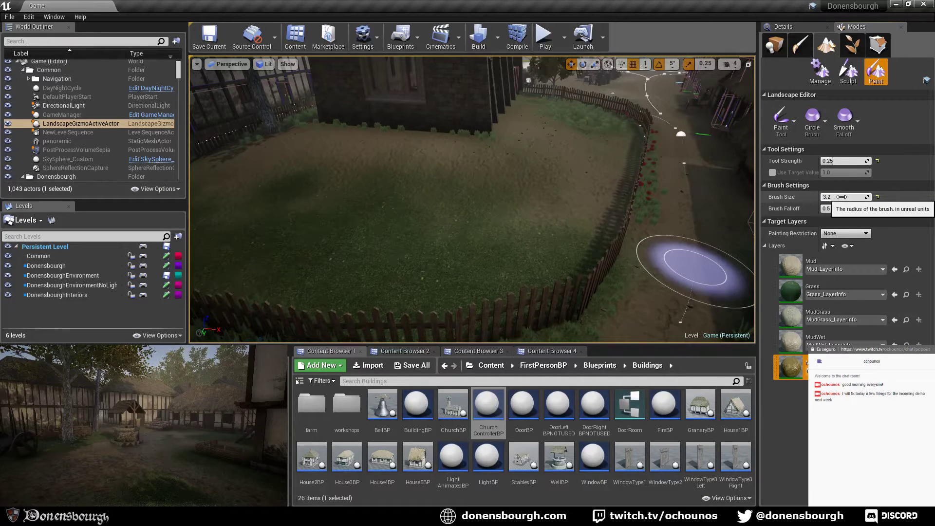
{"action": "left_click_drag", "start_coordinate": [842, 197], "coordinate": [817, 200]}
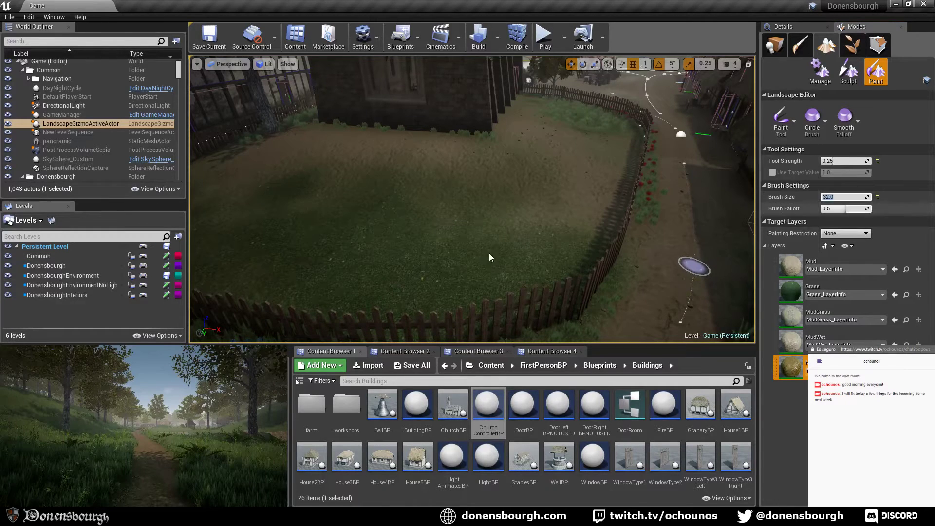
{"action": "right_click_drag", "start_coordinate": [550, 271], "coordinate": [560, 272]}
{"action": "right_click_drag", "start_coordinate": [504, 300], "coordinate": [474, 287]}
{"action": "right_click_drag", "start_coordinate": [493, 244], "coordinate": [504, 231]}
{"action": "right_click_drag", "start_coordinate": [519, 149], "coordinate": [587, 193]}
{"action": "right_click_drag", "start_coordinate": [594, 225], "coordinate": [654, 229]}
{"action": "right_click_drag", "start_coordinate": [570, 168], "coordinate": [589, 239]}
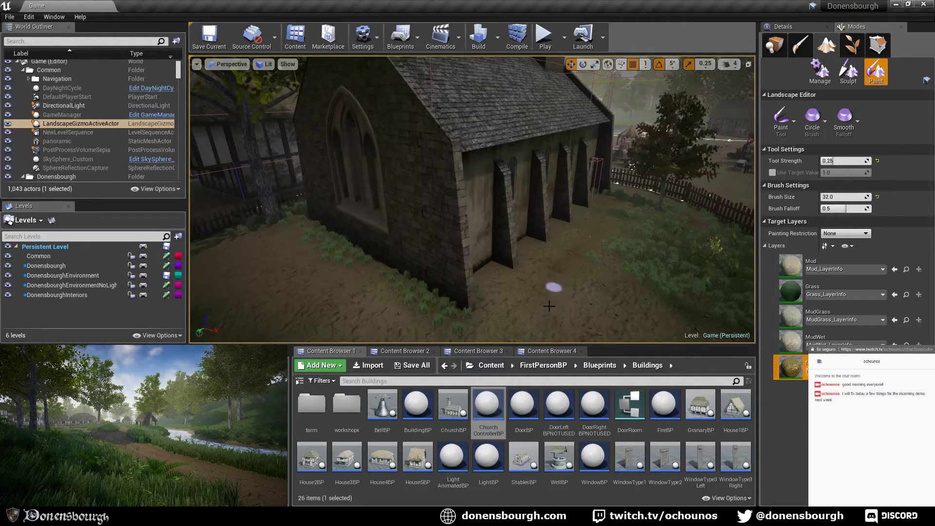
{"action": "mouse_move", "coordinate": [589, 286]}
{"action": "right_mouse_down"}
{"action": "mouse_move", "coordinate": [541, 331]}
{"action": "mouse_move", "coordinate": [487, 326]}
{"action": "right_mouse_up"}
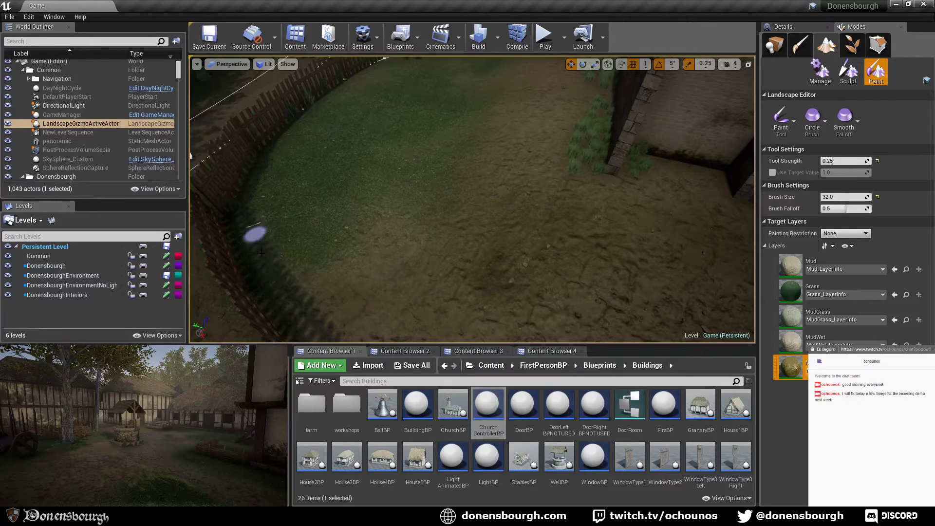
{"action": "right_click_drag", "start_coordinate": [373, 255], "coordinate": [463, 255]}
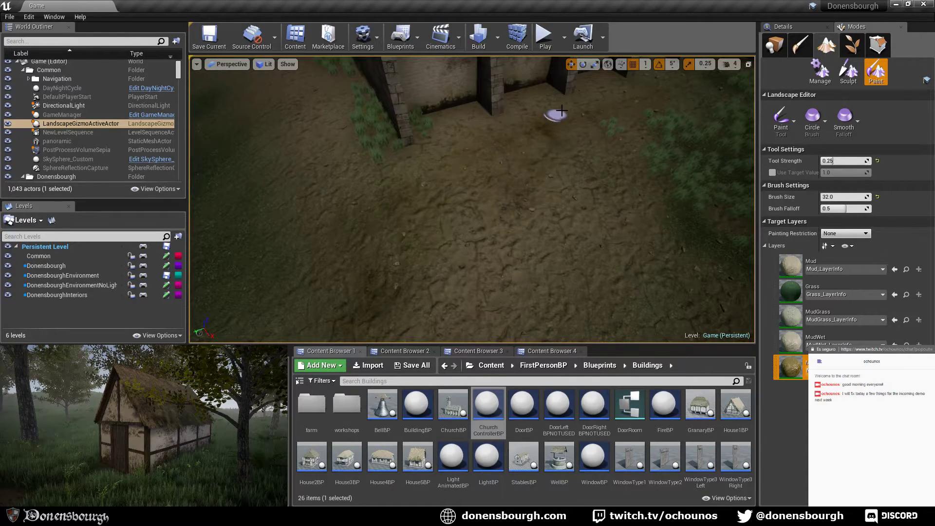
{"action": "right_click_drag", "start_coordinate": [516, 228], "coordinate": [544, 209]}
- Paint the Mud landscape layer over the ground beside the church buttresses with brush size 32
{"action": "left_click", "coordinate": [828, 265]}
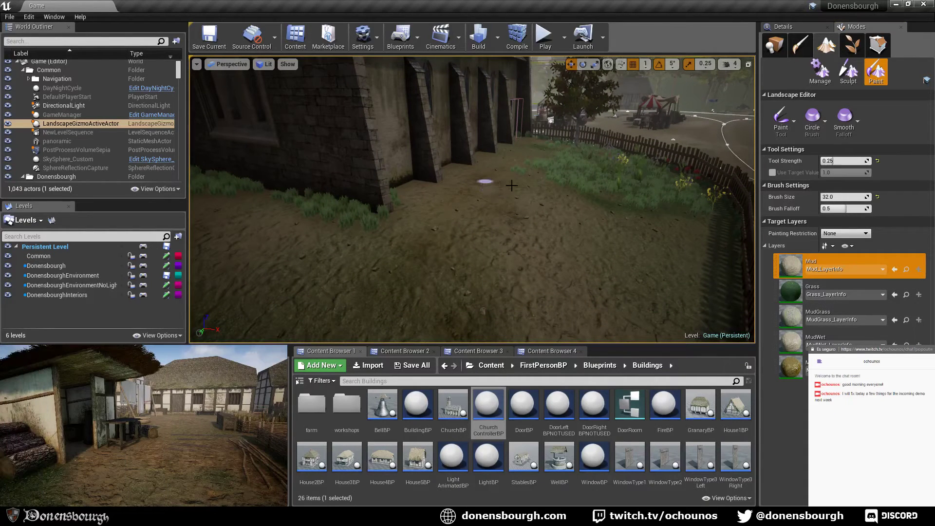
{"action": "scroll", "coordinate": [482, 214], "scroll_direction": "down", "scroll_amount": 4}
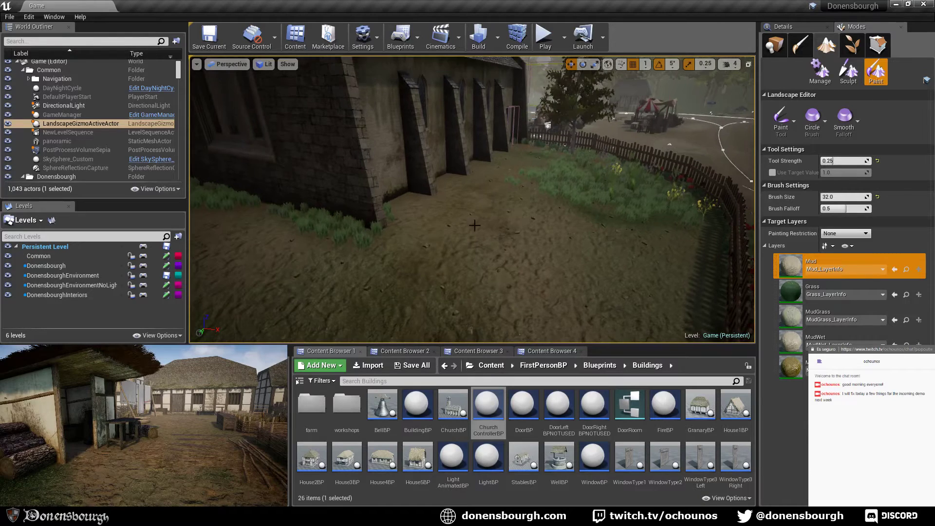
{"action": "right_click_drag", "start_coordinate": [481, 230], "coordinate": [445, 228]}
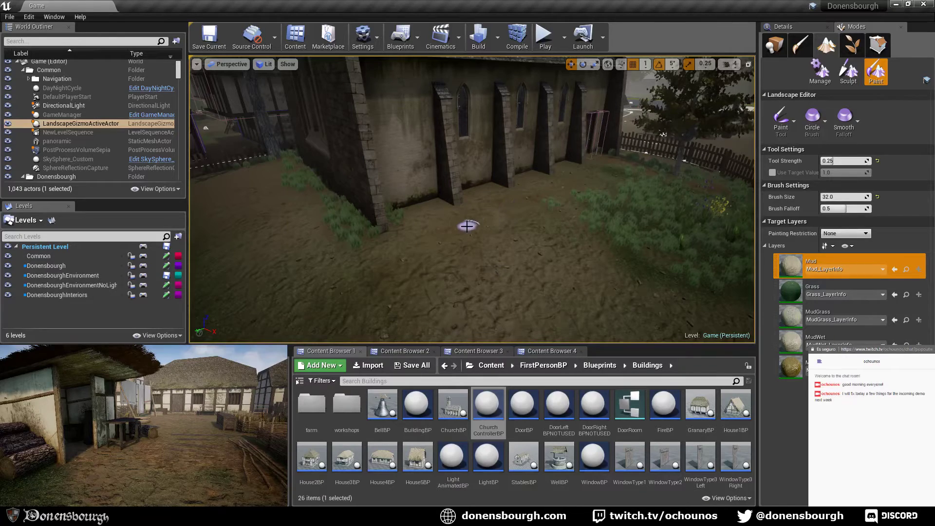
{"action": "mouse_move", "coordinate": [502, 286]}
{"action": "right_mouse_down"}
{"action": "mouse_move", "coordinate": [457, 289]}
{"action": "mouse_move", "coordinate": [578, 288]}
{"action": "right_mouse_up"}
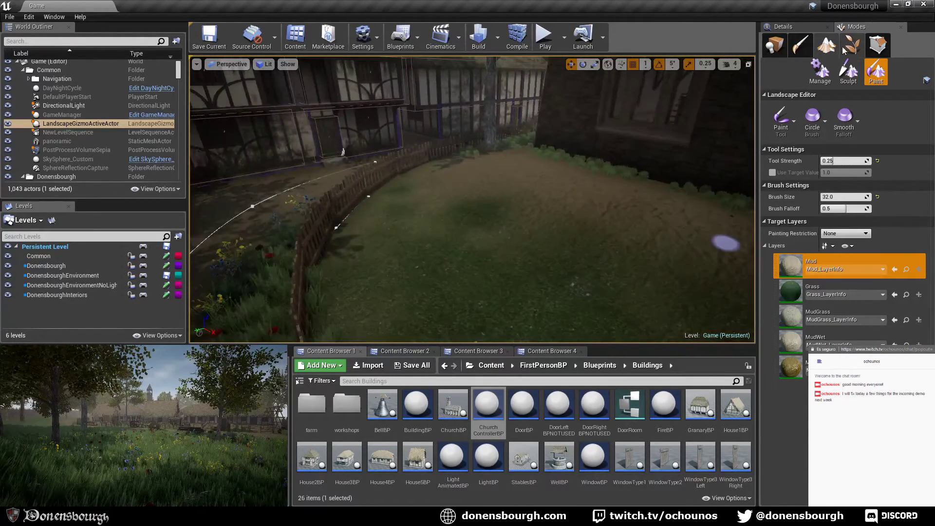
- Leave Landscape mode, show the selected actor's details, and save the current level
{"action": "left_click", "coordinate": [775, 45]}
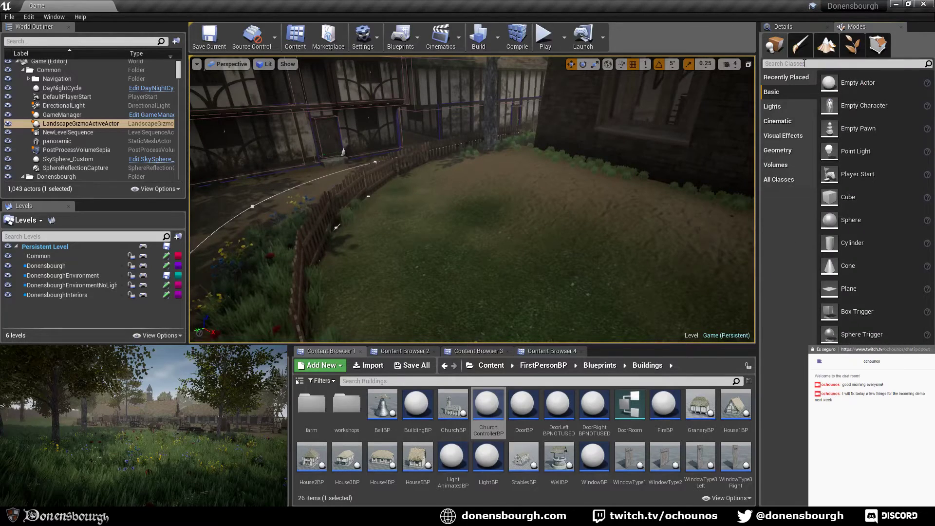
{"action": "left_click", "coordinate": [782, 27]}
{"action": "right_click_drag", "start_coordinate": [481, 265], "coordinate": [507, 259]}
{"action": "mouse_move", "coordinate": [503, 202]}
{"action": "right_mouse_down"}
{"action": "mouse_move", "coordinate": [487, 219]}
{"action": "mouse_move", "coordinate": [511, 205]}
{"action": "right_mouse_up"}
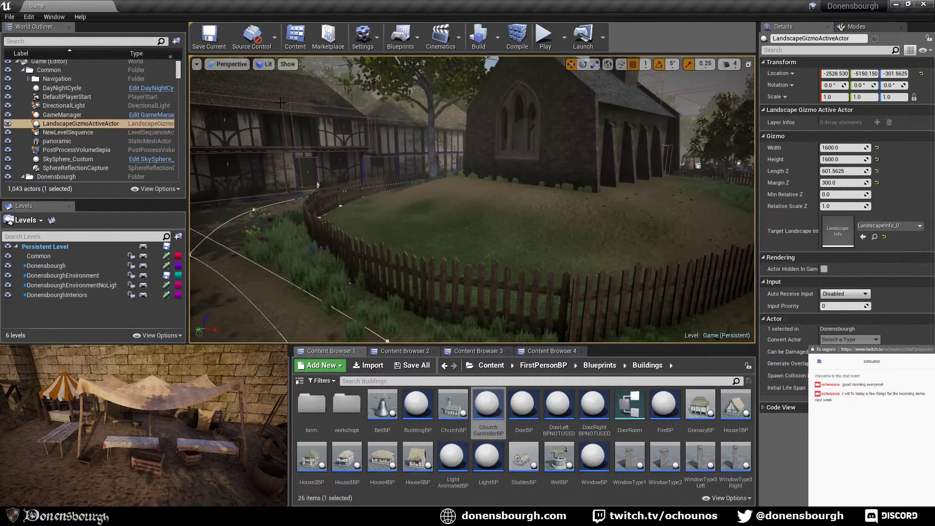
{"action": "left_click", "coordinate": [205, 42]}
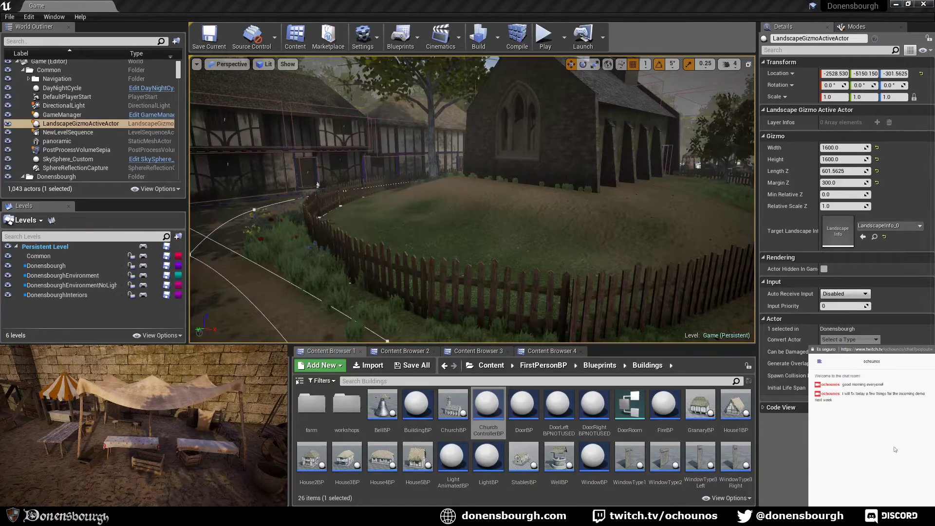
- Exit the Unreal editor, switch to Blender and start the Screencast Keys display
{"action": "left_click", "coordinate": [9, 17]}
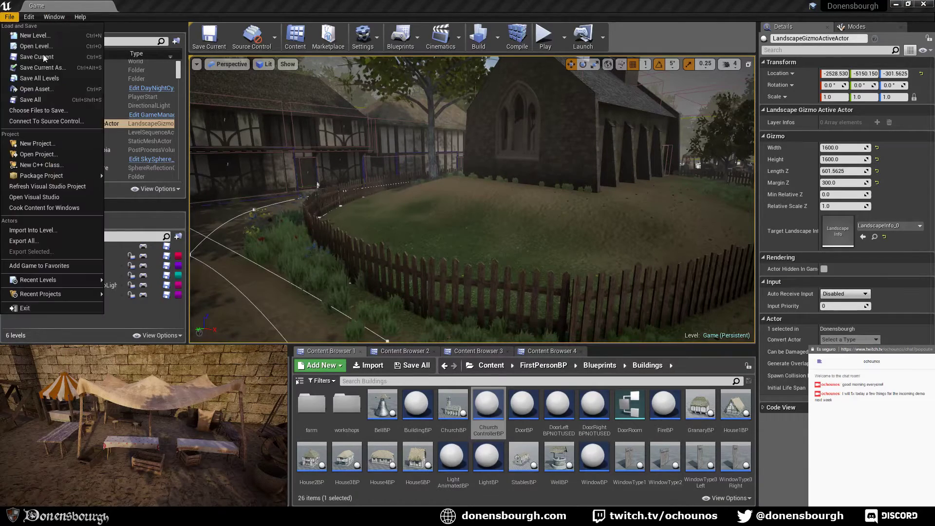
{"action": "left_click", "coordinate": [57, 317]}
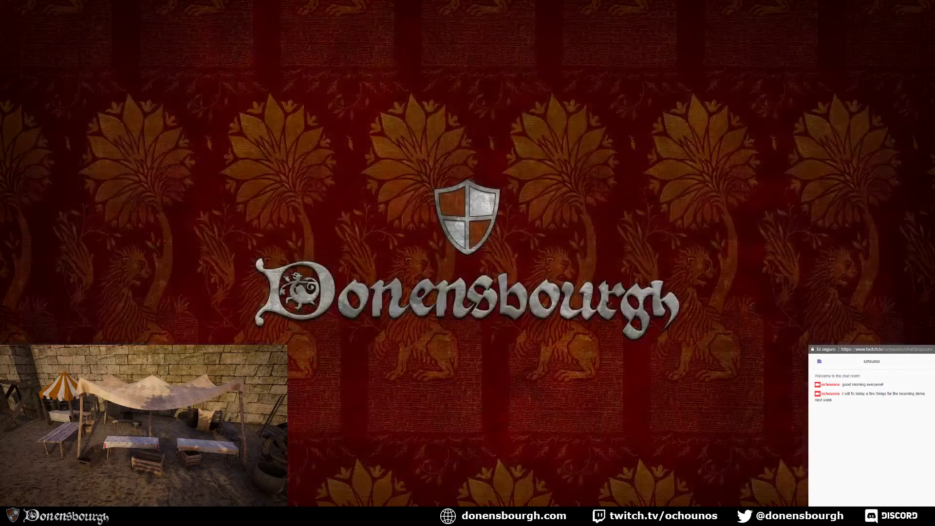
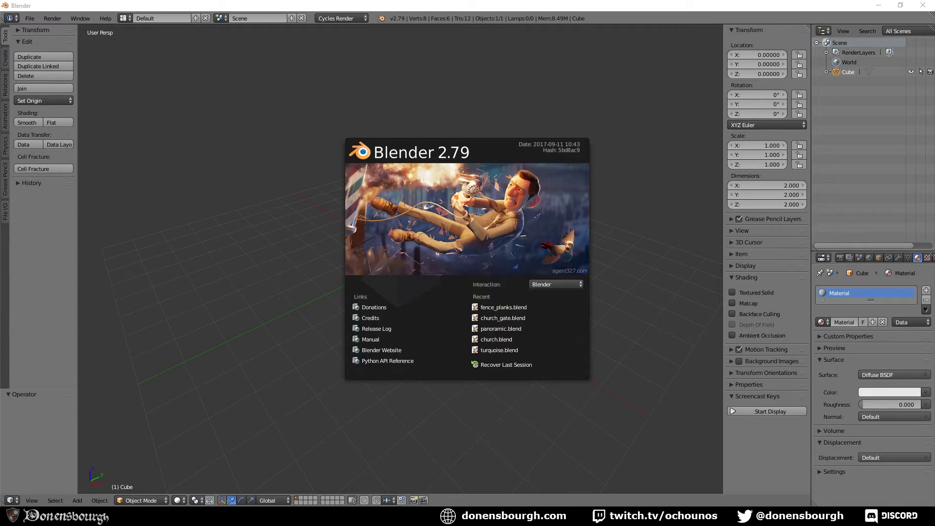
{"action": "left_click", "coordinate": [238, 324]}
{"action": "middle_click_drag", "start_coordinate": [240, 346], "coordinate": [265, 271]}
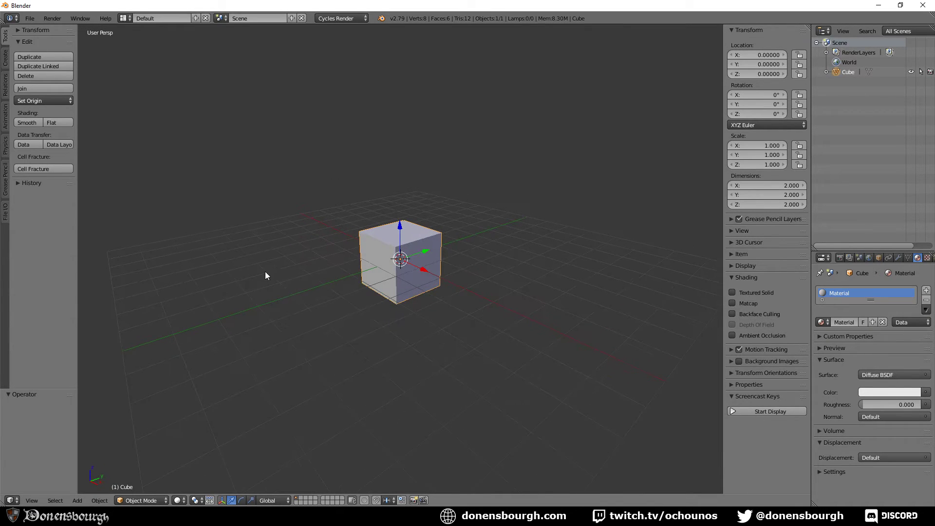
{"action": "left_click", "coordinate": [794, 412]}
- Start saving the new scene, create a folder named graves inside the environment models folder, and open it
{"action": "left_click", "coordinate": [29, 18]}
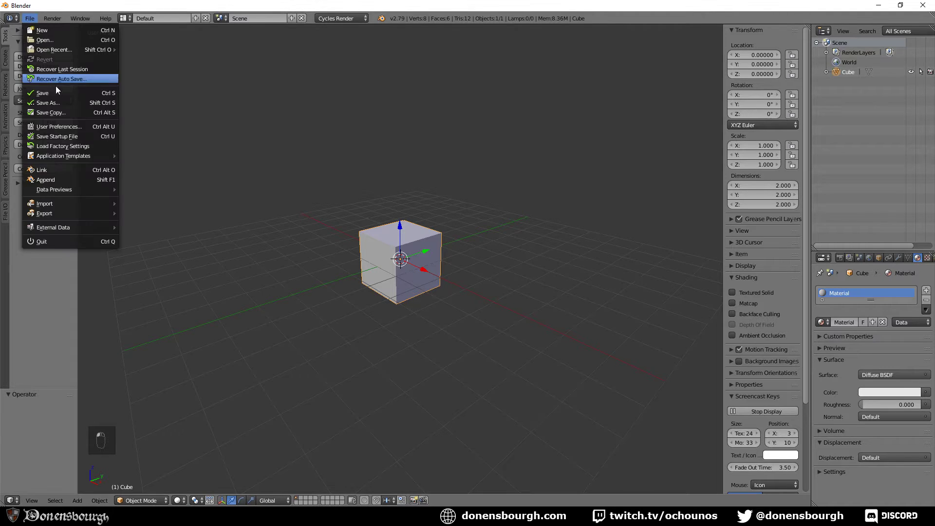
{"action": "mouse_move", "coordinate": [88, 212]}
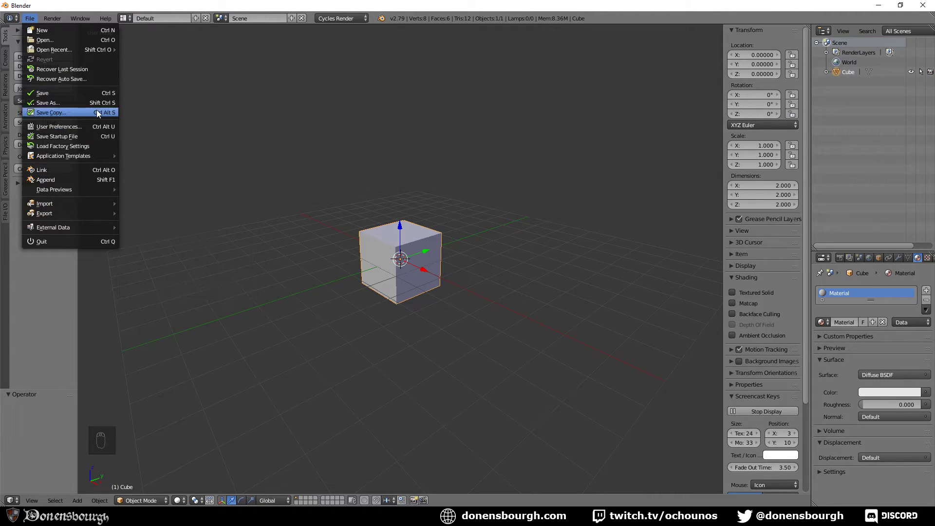
{"action": "left_click", "coordinate": [83, 92]}
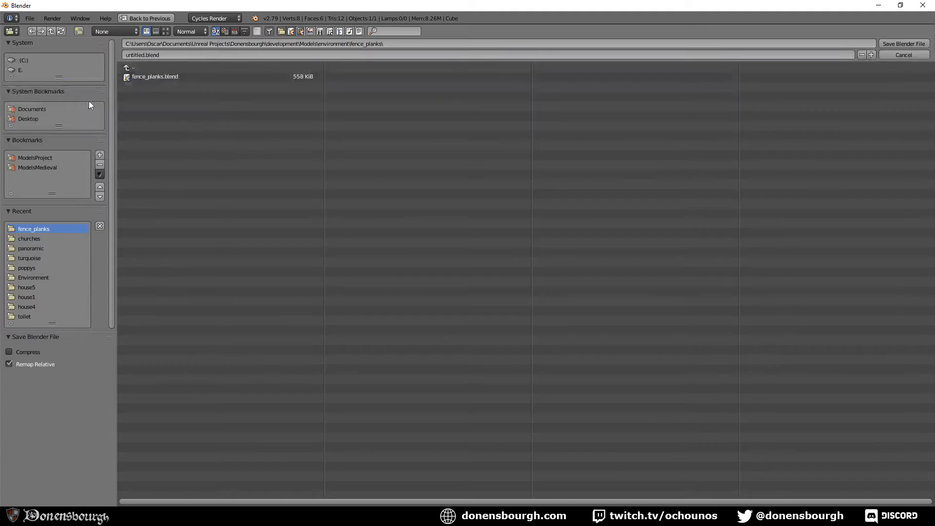
{"action": "left_click", "coordinate": [146, 67]}
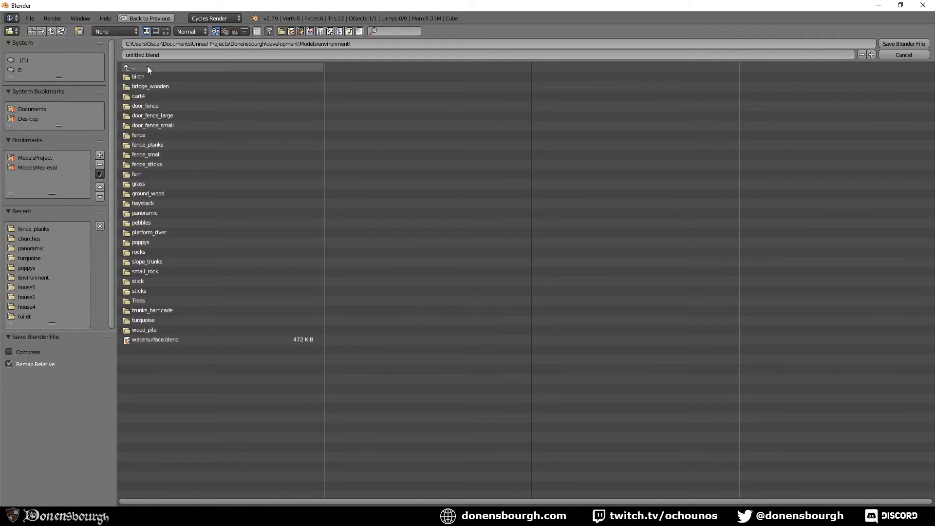
{"action": "left_click", "coordinate": [79, 31]}
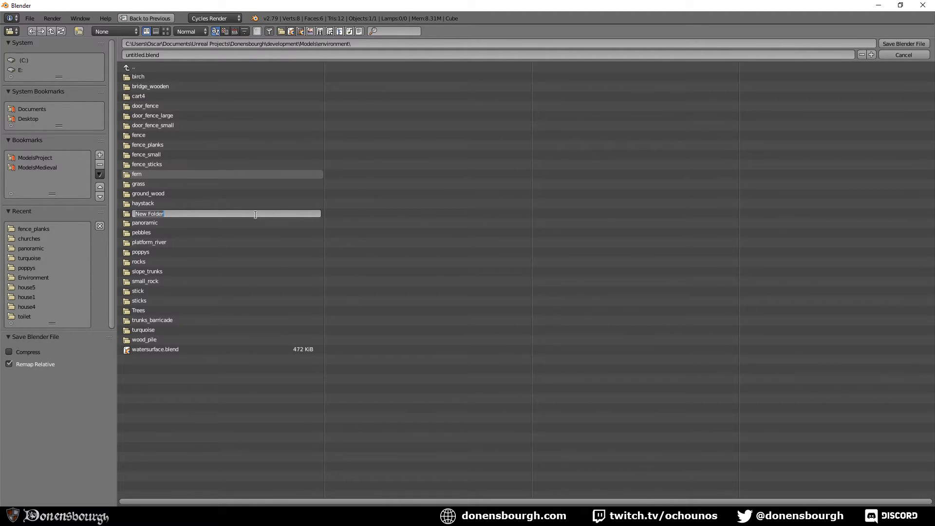
{"action": "type", "text": "graves"}
{"action": "key", "text": "Return"}
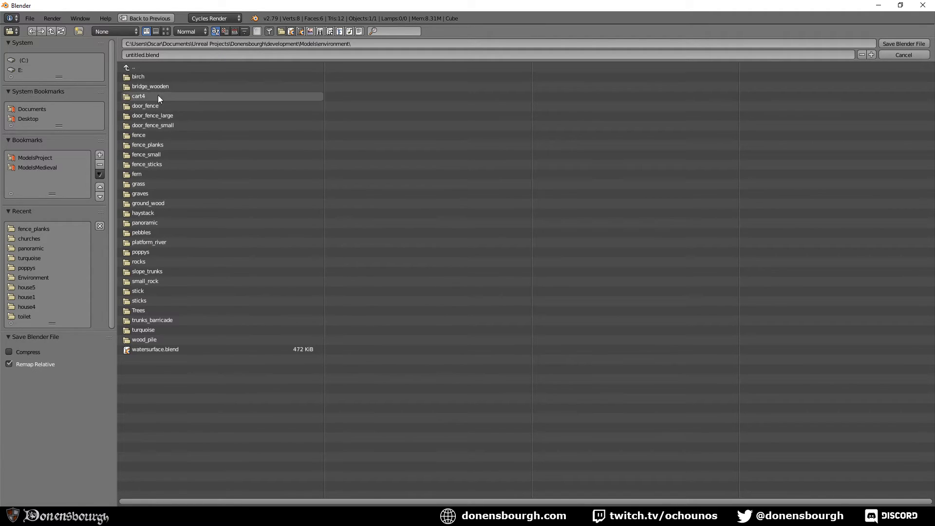
{"action": "left_click", "coordinate": [155, 193]}
- Name the file graves.blend and save it in the graves folder
{"action": "left_click", "coordinate": [178, 55]}
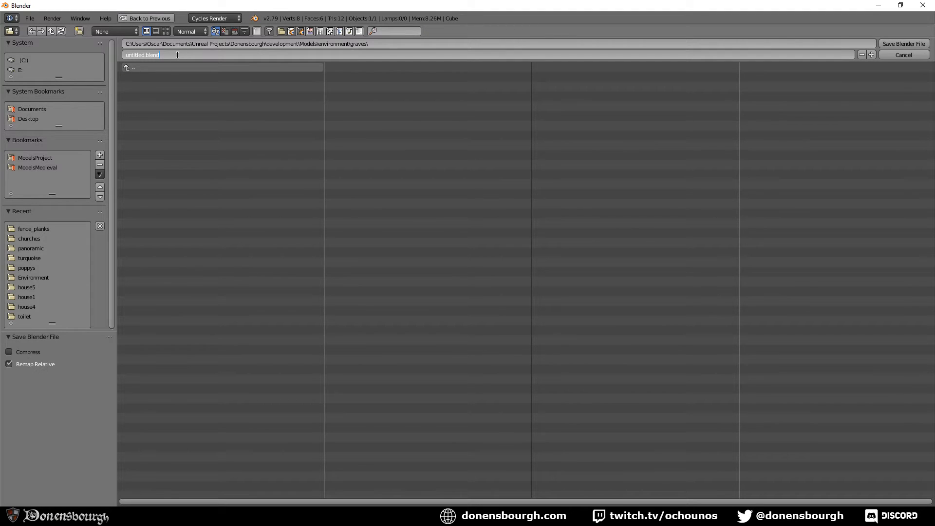
{"action": "key", "text": "BackSpace"}
{"action": "key", "text": "BackSpace"}
{"action": "key", "text": "BackSpace"}
{"action": "key", "text": "BackSpace"}
{"action": "key", "text": "BackSpace"}
{"action": "key", "text": "BackSpace"}
{"action": "key", "text": "BackSpace"}
{"action": "key", "text": "BackSpace"}
{"action": "type", "text": "graves"}
{"action": "left_click", "coordinate": [888, 44]}
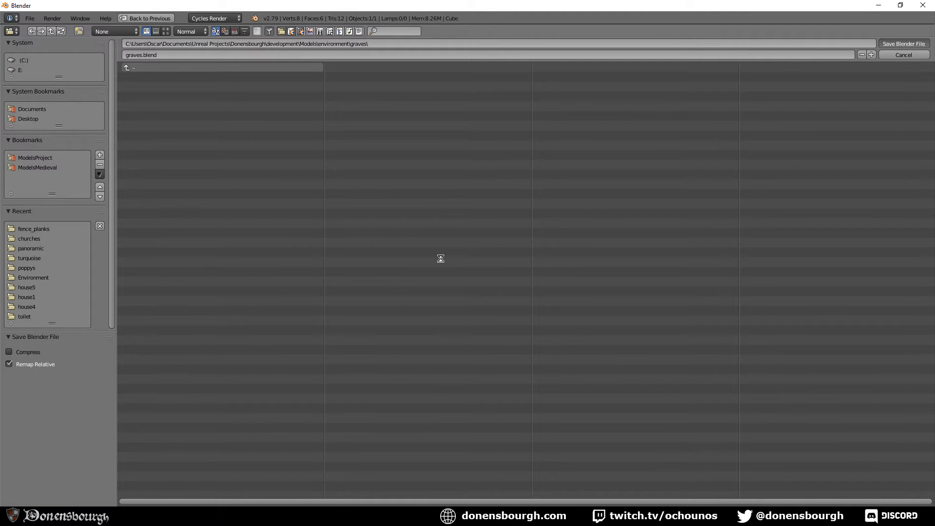
- Scale the cube's mesh along the Y axis by about 0.56 in Edit Mode, then return to Object Mode
{"action": "scroll", "coordinate": [390, 334], "scroll_direction": "up", "scroll_amount": 4}
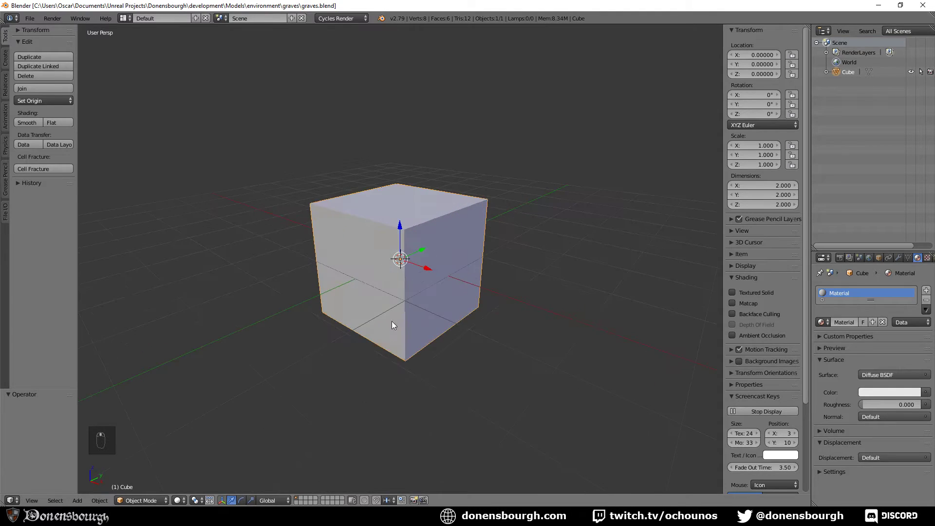
{"action": "key", "text": "Tab"}
{"action": "scroll", "coordinate": [410, 324], "scroll_direction": "down", "scroll_amount": 3}
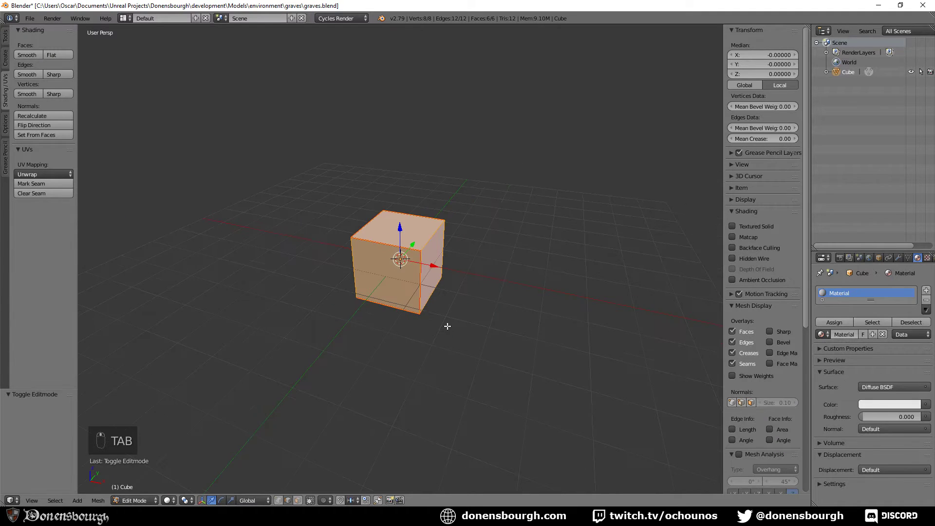
{"action": "middle_click_drag", "start_coordinate": [447, 326], "coordinate": [422, 327]}
{"action": "scroll", "coordinate": [422, 327], "scroll_direction": "down", "scroll_amount": 2}
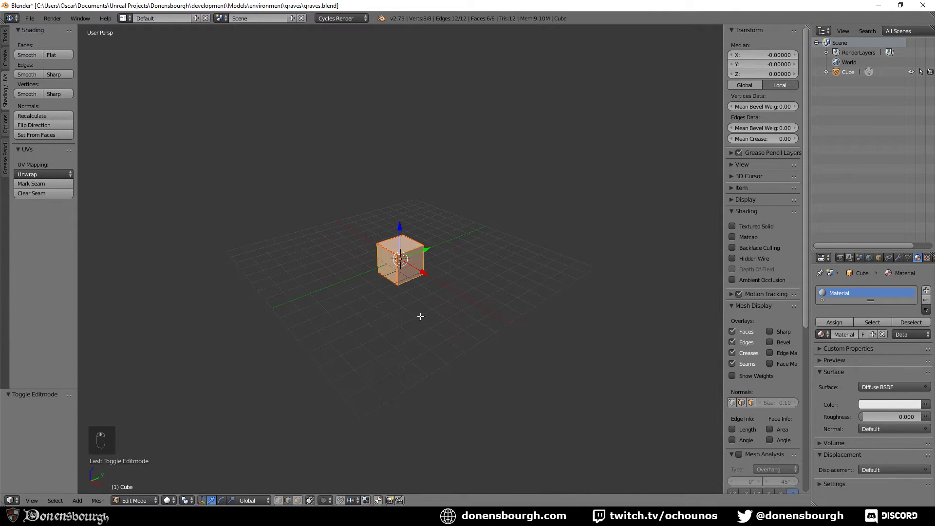
{"action": "scroll", "coordinate": [422, 318], "scroll_direction": "up", "scroll_amount": 4}
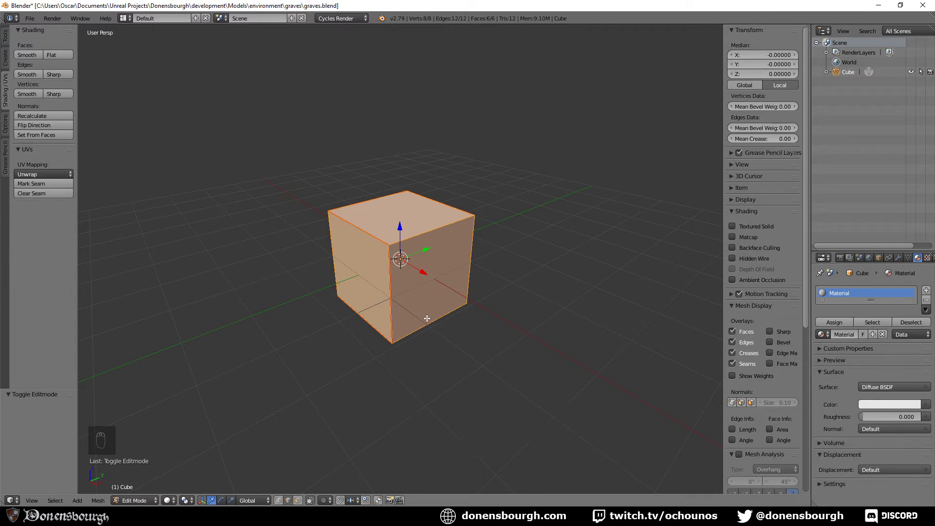
{"action": "key", "text": "s"}
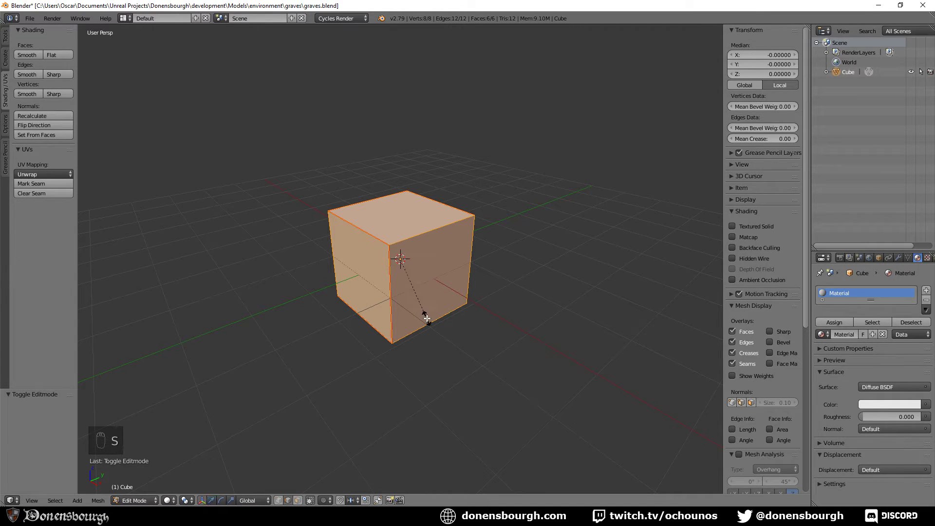
{"action": "key", "text": "y"}
{"action": "left_click", "coordinate": [411, 294]}
{"action": "key", "text": "Escape"}
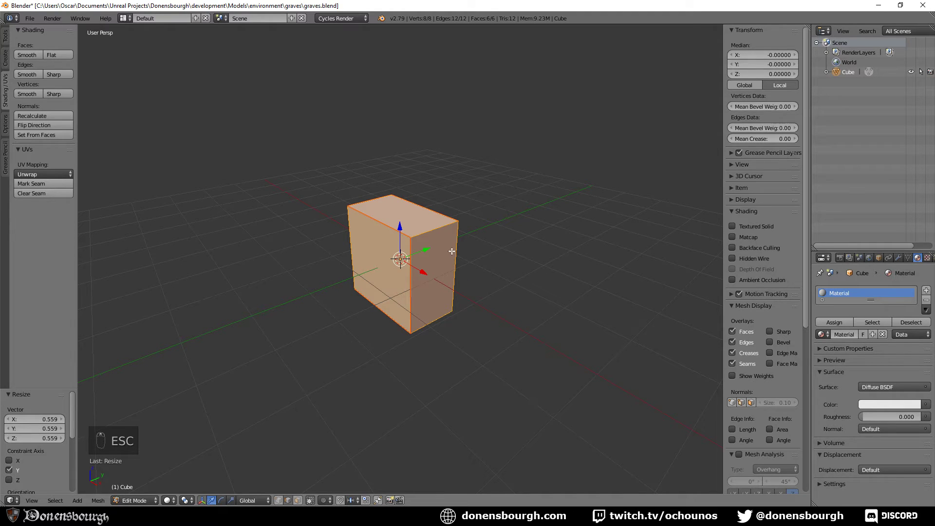
{"action": "key", "text": "Tab"}
- Set the block's Y dimension to 0.2, then reduce it to 0.1
{"action": "left_click", "coordinate": [764, 196]}
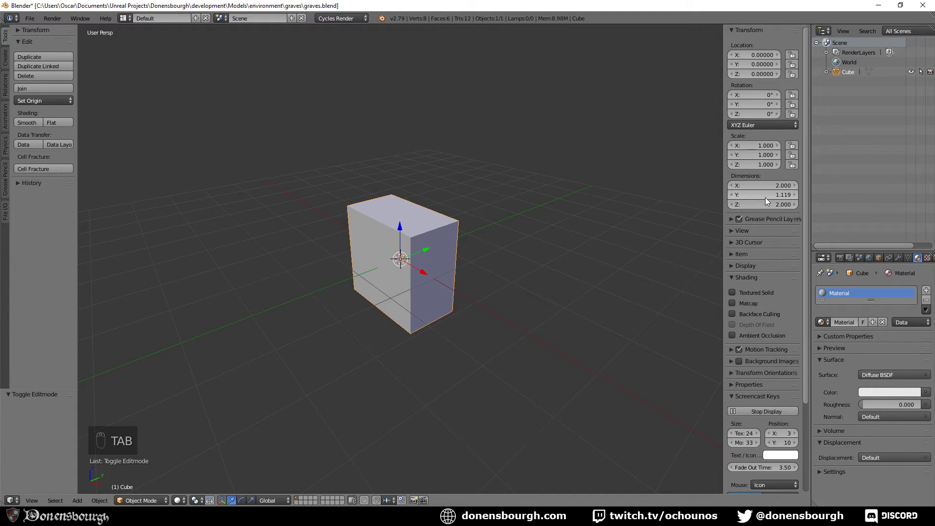
{"action": "type", "text": "0.2"}
{"action": "key", "text": "Return"}
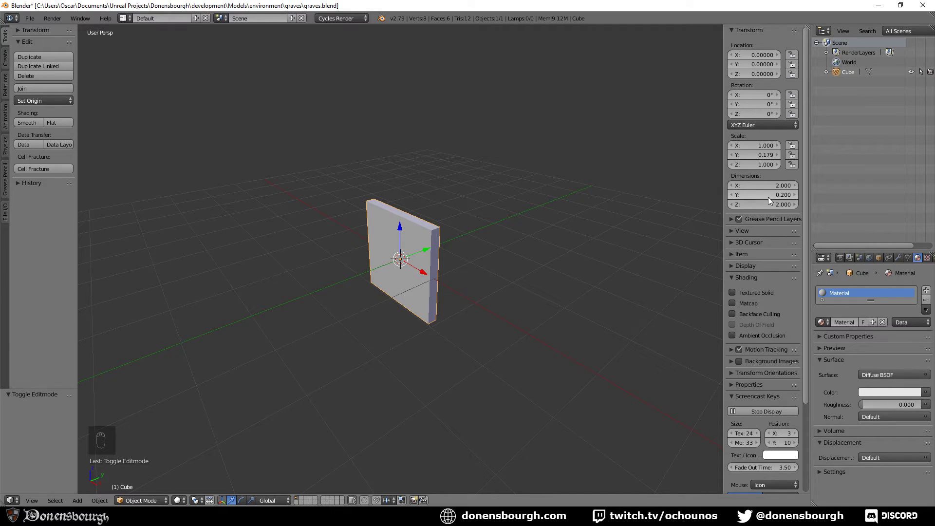
{"action": "left_click", "coordinate": [768, 197]}
{"action": "type", "text": "0.1"}
{"action": "key", "text": "Return"}
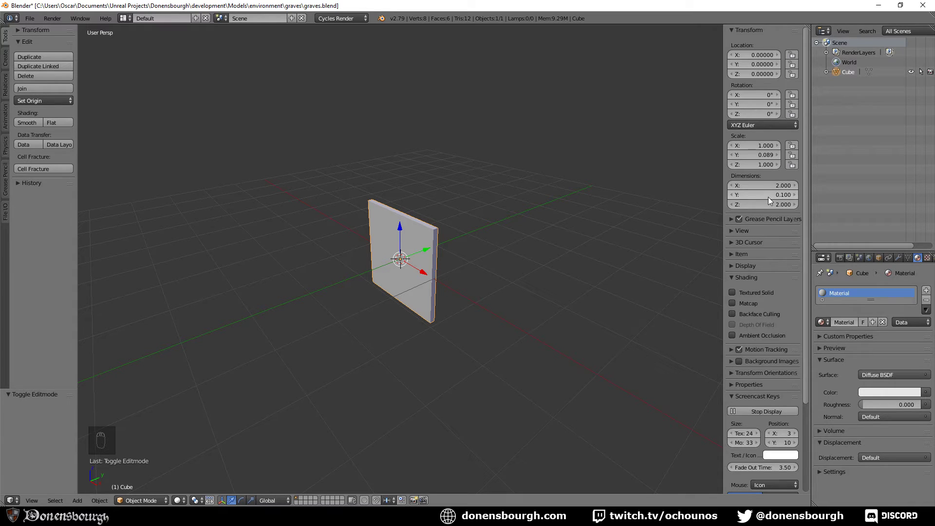
- Set both the X and Z dimensions of the thin slab to 1
{"action": "left_click", "coordinate": [768, 185]}
{"action": "type", "text": "1"}
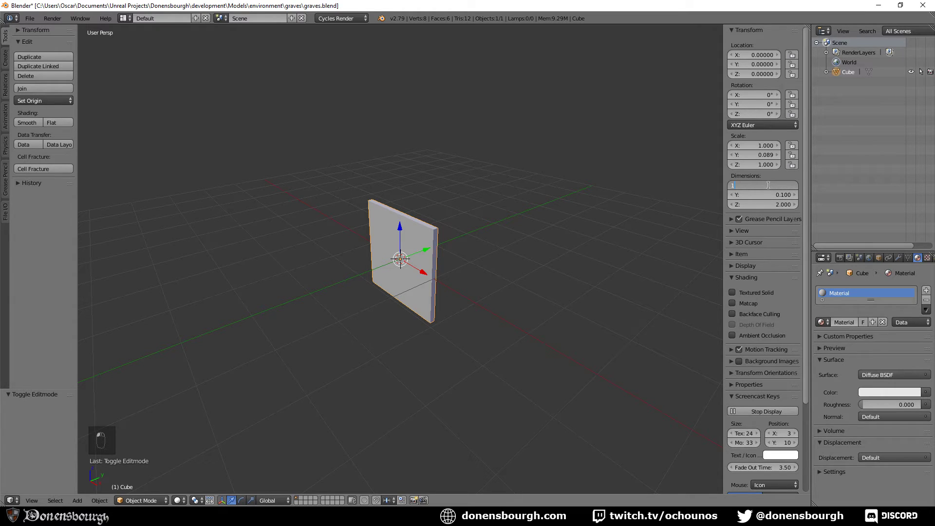
{"action": "key", "text": "Return"}
{"action": "left_click", "coordinate": [769, 205]}
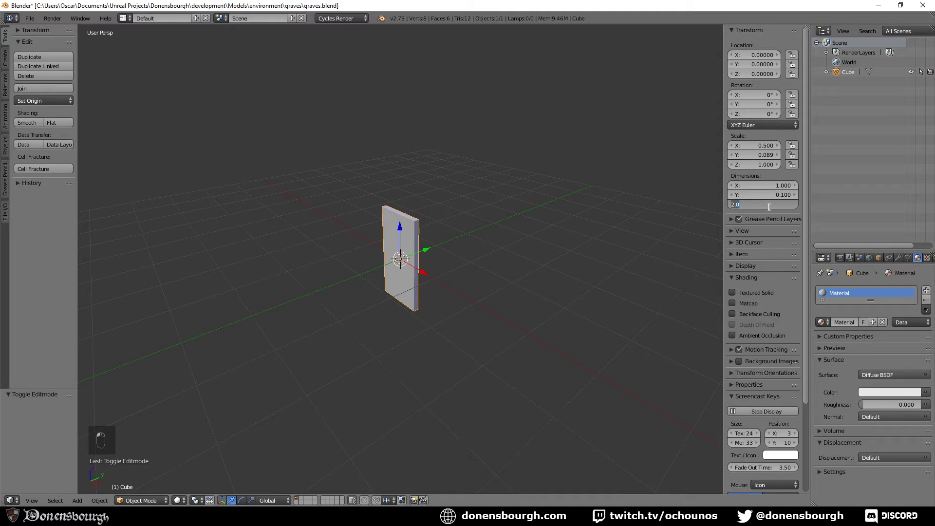
{"action": "type", "text": "1"}
{"action": "key", "text": "Return"}
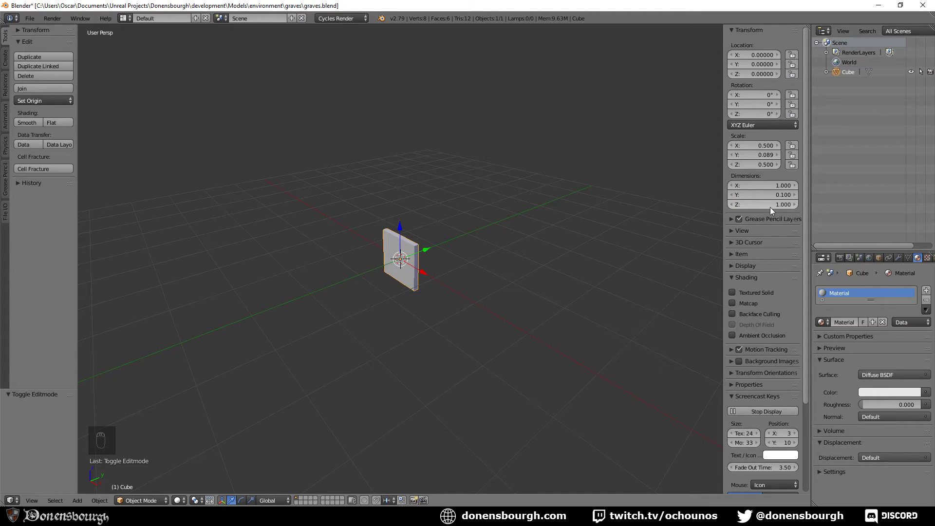
- Narrow the slab into a thin upright post by setting its X dimension to 0.1 and its Y dimension to 0.05
{"action": "left_click", "coordinate": [770, 185]}
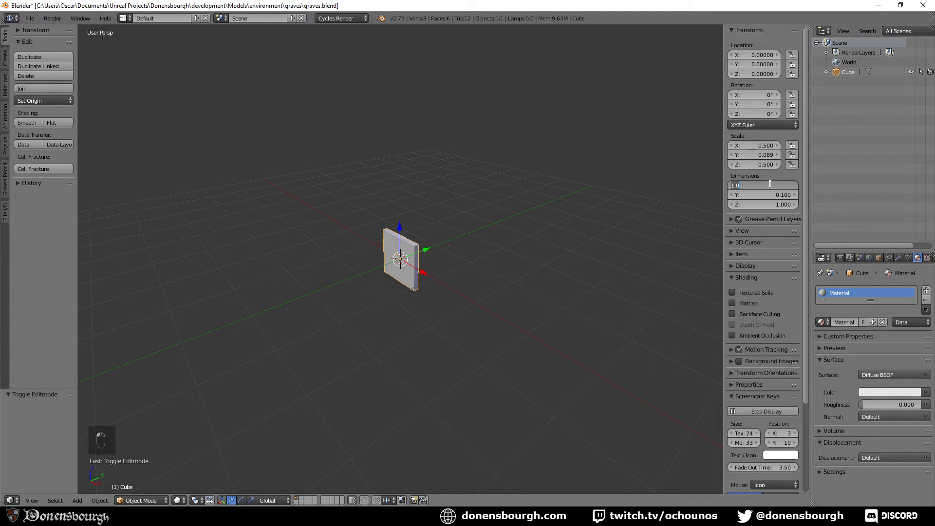
{"action": "type", "text": ".1"}
{"action": "key", "text": "Return"}
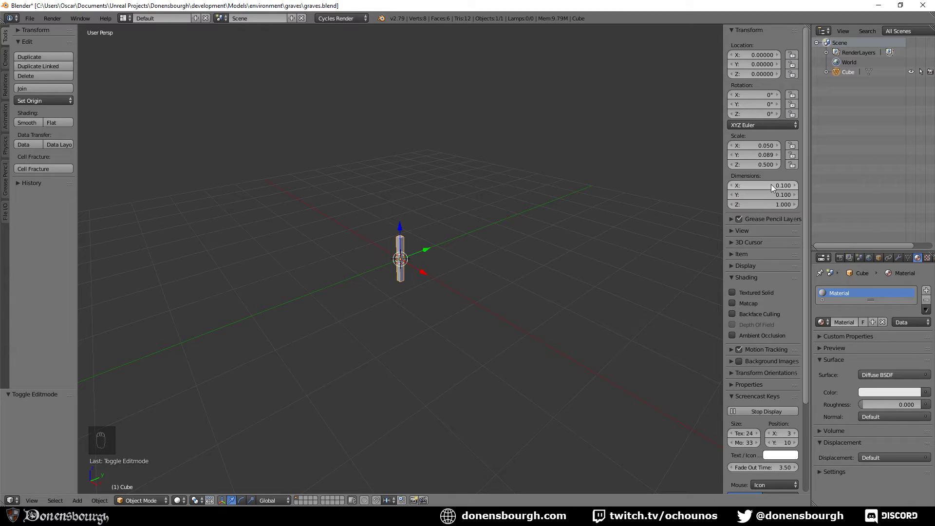
{"action": "scroll", "coordinate": [326, 344], "scroll_direction": "up", "scroll_amount": 5}
{"action": "middle_click_drag", "start_coordinate": [326, 344], "coordinate": [353, 347]}
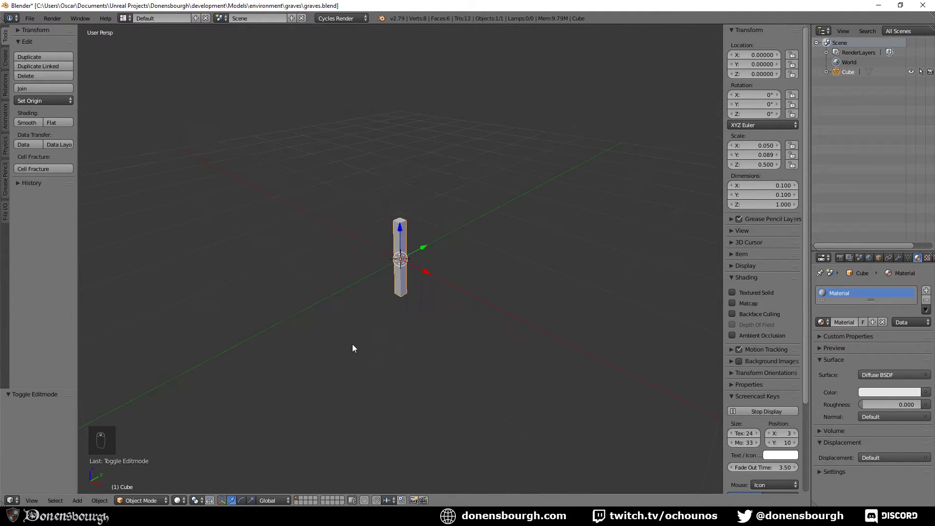
{"action": "left_click", "coordinate": [767, 205]}
{"action": "key", "text": "Return"}
{"action": "left_click", "coordinate": [774, 195]}
{"action": "type", "text": "0.05"}
{"action": "key", "text": "Return"}
{"action": "scroll", "coordinate": [417, 274], "scroll_direction": "up", "scroll_amount": 5}
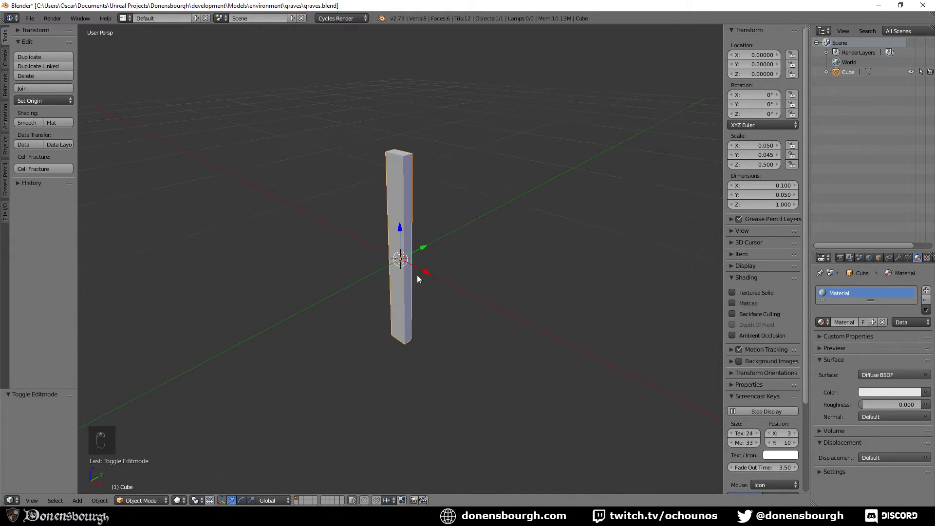
{"action": "scroll", "coordinate": [420, 281], "scroll_direction": "up", "scroll_amount": 2}
{"action": "scroll", "coordinate": [426, 290], "scroll_direction": "down", "scroll_amount": 2}
- Apply the post's location, then apply its rotation and scale
{"action": "key", "text": "Tab"}
{"action": "key", "text": "Tab"}
{"action": "scroll", "coordinate": [441, 302], "scroll_direction": "up", "scroll_amount": 1}
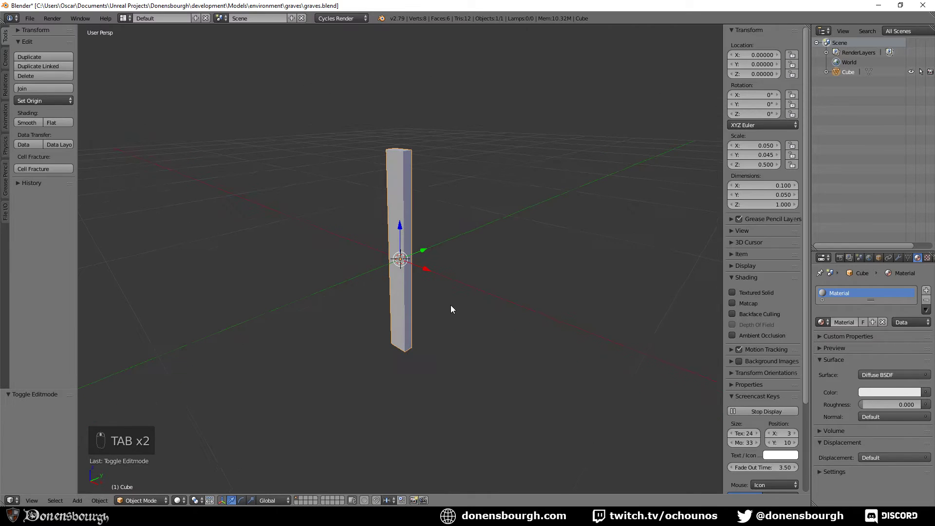
{"action": "key", "text": "ctrl+a"}
{"action": "left_click", "coordinate": [451, 305]}
{"action": "key", "text": "ctrl+a"}
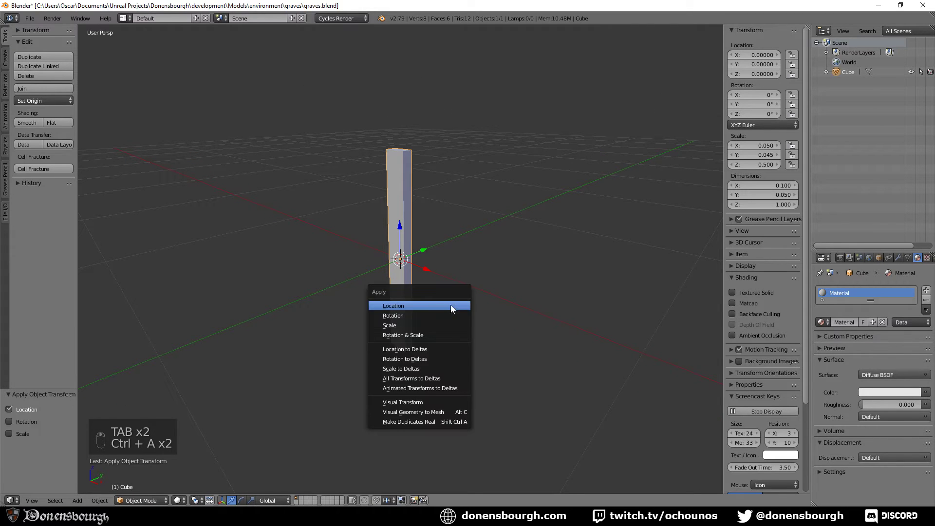
{"action": "left_click", "coordinate": [443, 335]}
- Raise the post by setting its Z location to 0.5
{"action": "type", "text": "0.5"}
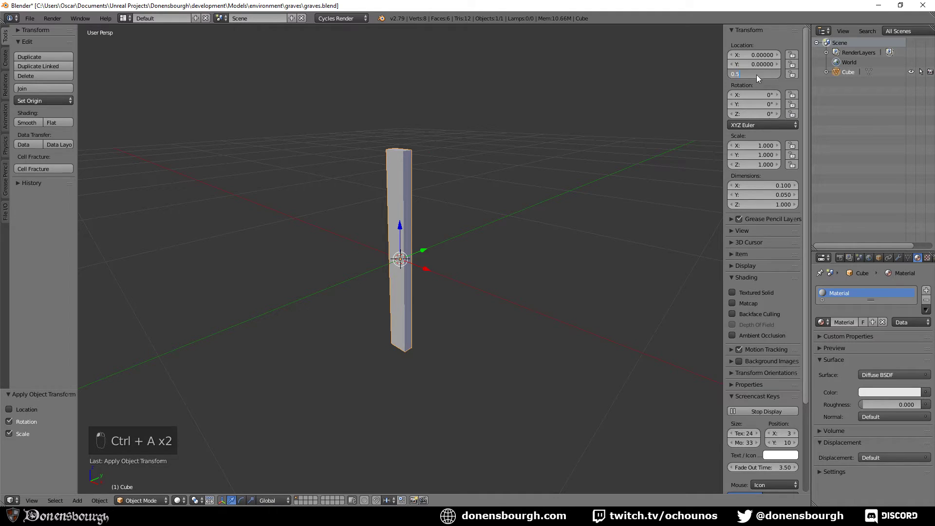
{"action": "key", "text": "Return"}
{"action": "key", "text": "Tab"}
- Delete the bottom face of the upright post
{"action": "middle_click_drag", "start_coordinate": [524, 179], "coordinate": [511, 103]}
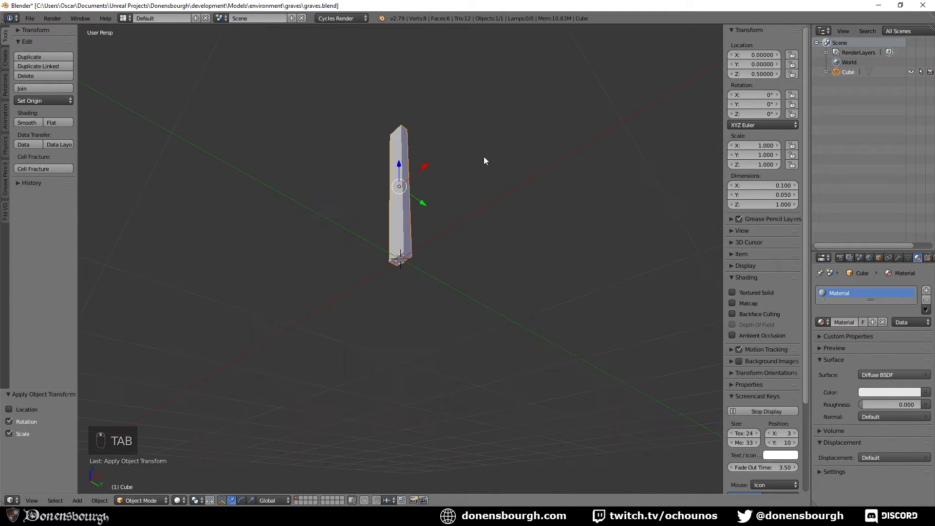
{"action": "scroll", "coordinate": [461, 263], "scroll_direction": "up", "scroll_amount": 7}
{"action": "key", "text": "Tab"}
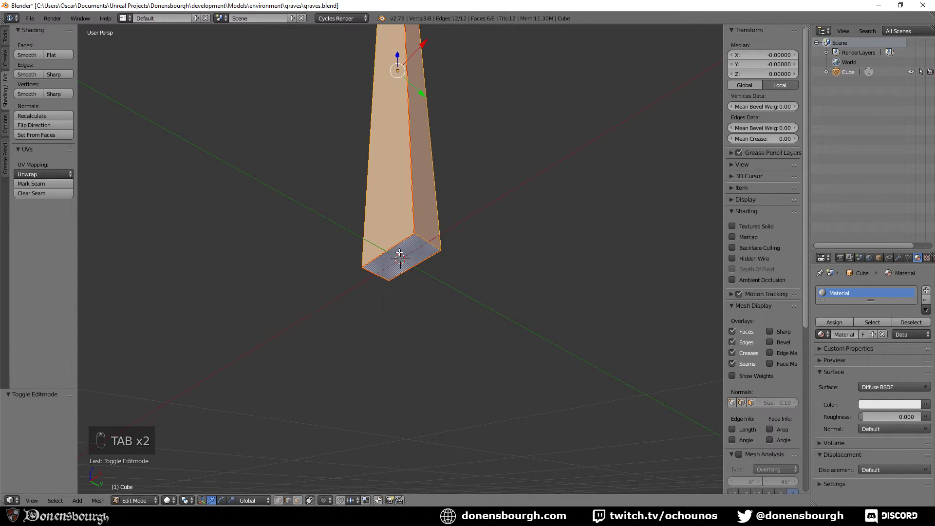
{"action": "right_click", "coordinate": [402, 261]}
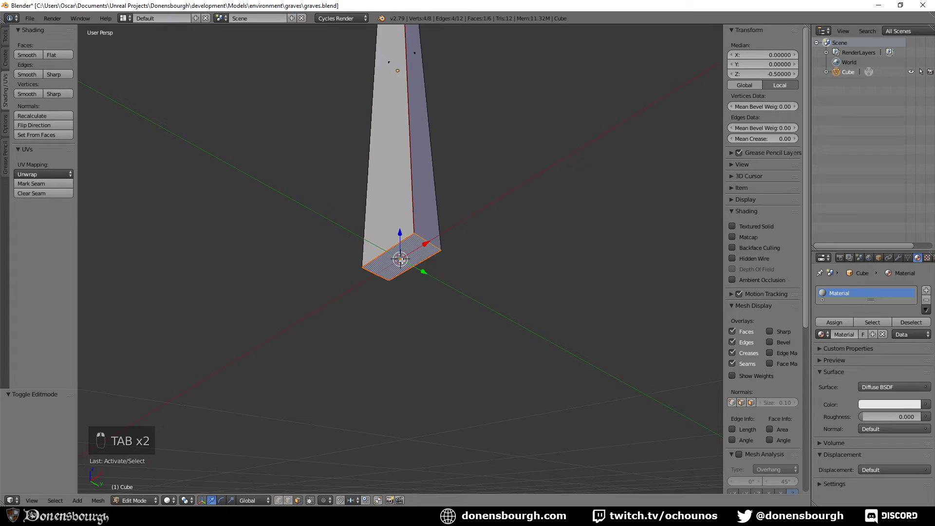
{"action": "key", "text": "x"}
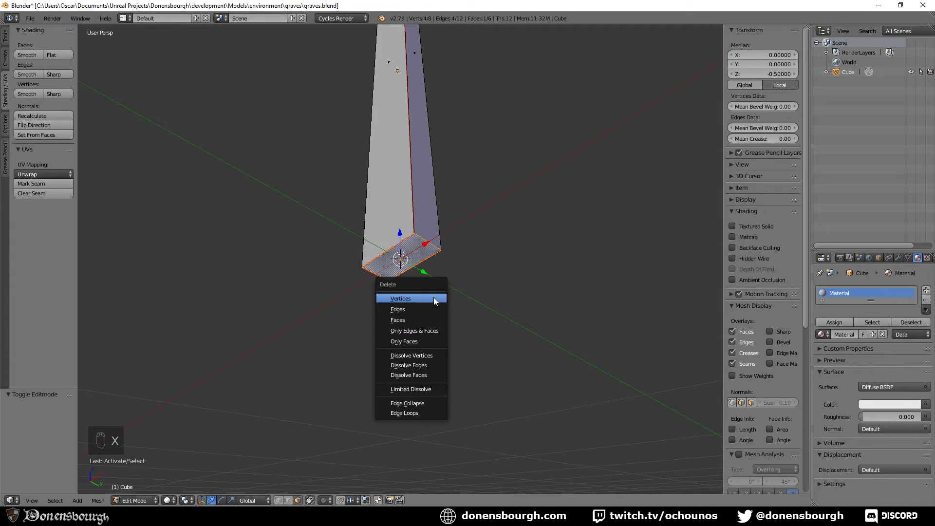
{"action": "left_click", "coordinate": [429, 317]}
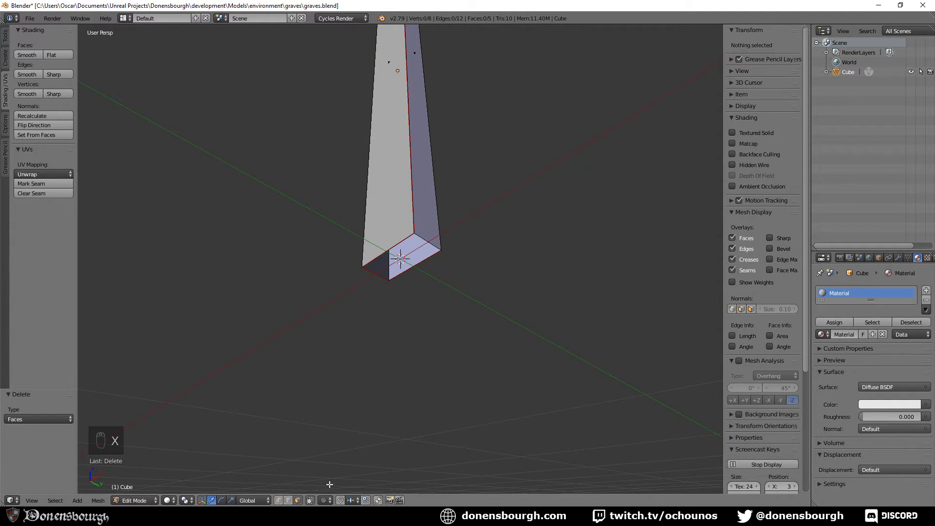
- Select the post's open bottom edge loop and apply the post's rotation and scale as well as its location
{"action": "right_click", "coordinate": [392, 263], "text": "alt"}
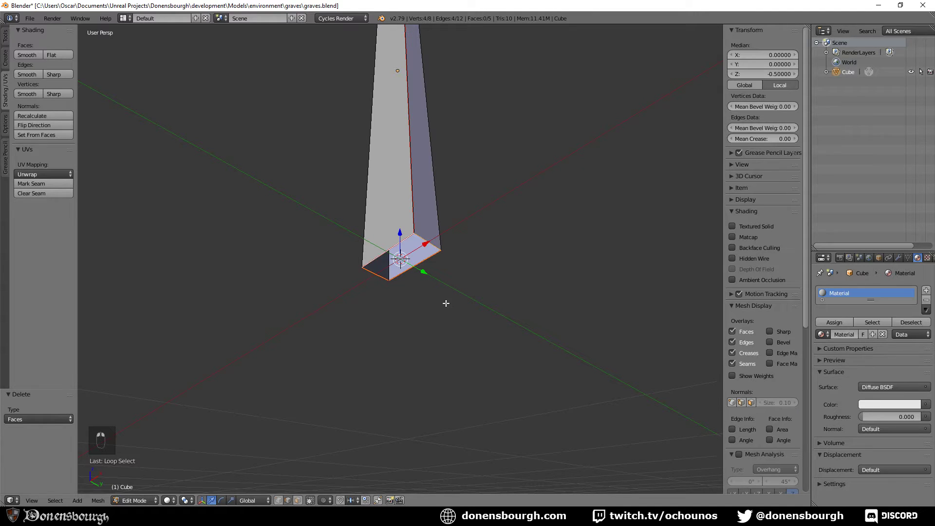
{"action": "middle_click_drag", "start_coordinate": [698, 87], "coordinate": [557, 247]}
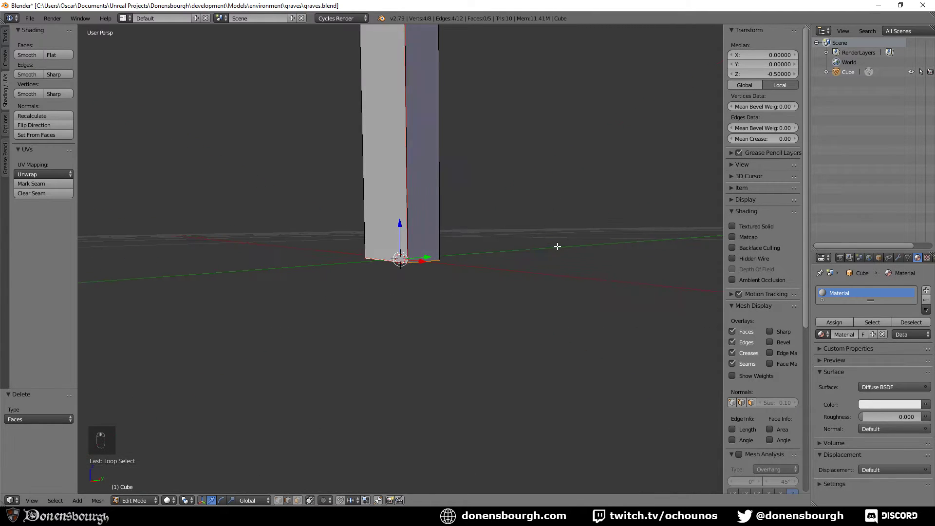
{"action": "key", "text": "Tab"}
{"action": "key", "text": "ctrl+a"}
{"action": "left_click", "coordinate": [557, 245]}
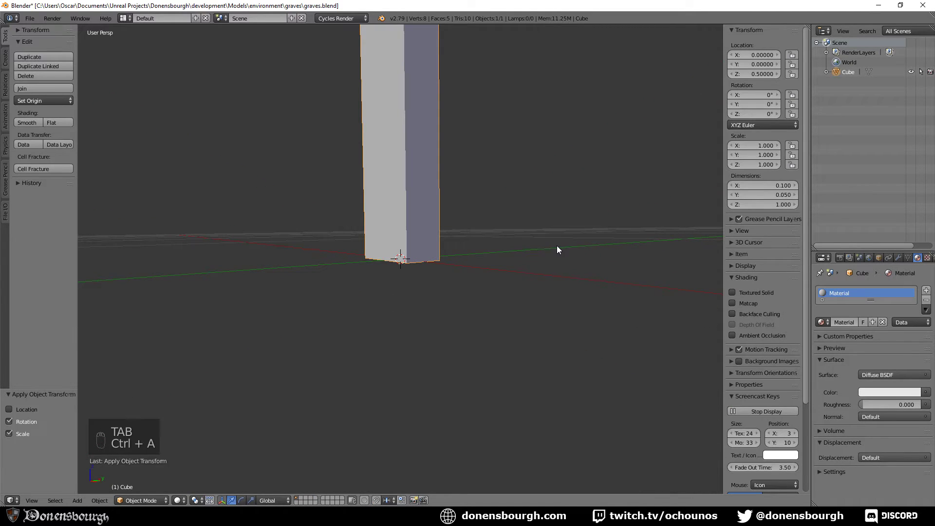
{"action": "key", "text": "ctrl+a"}
{"action": "left_click", "coordinate": [507, 218]}
{"action": "key", "text": "Tab"}
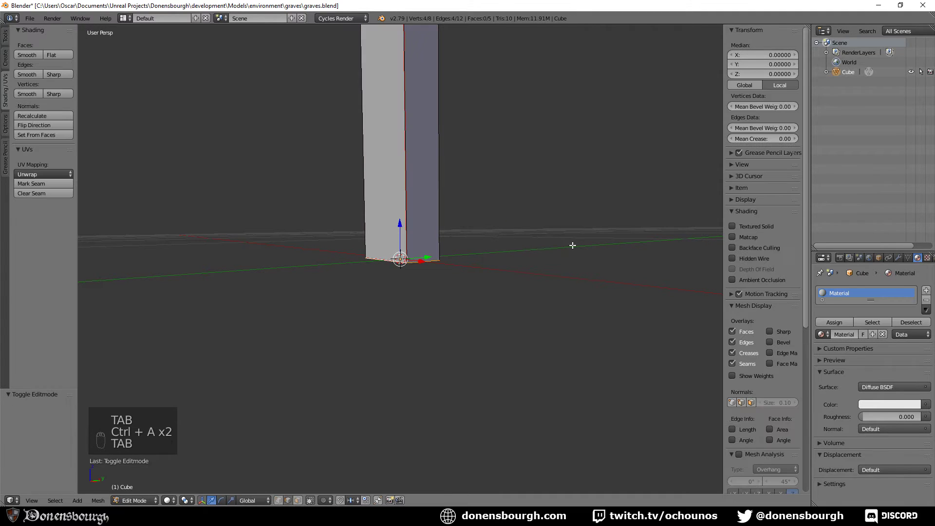
- Extend the post below the ground by setting the bottom edge loop's Z median to -0.2
{"action": "left_click", "coordinate": [773, 74]}
{"action": "type", "text": "-0.2"}
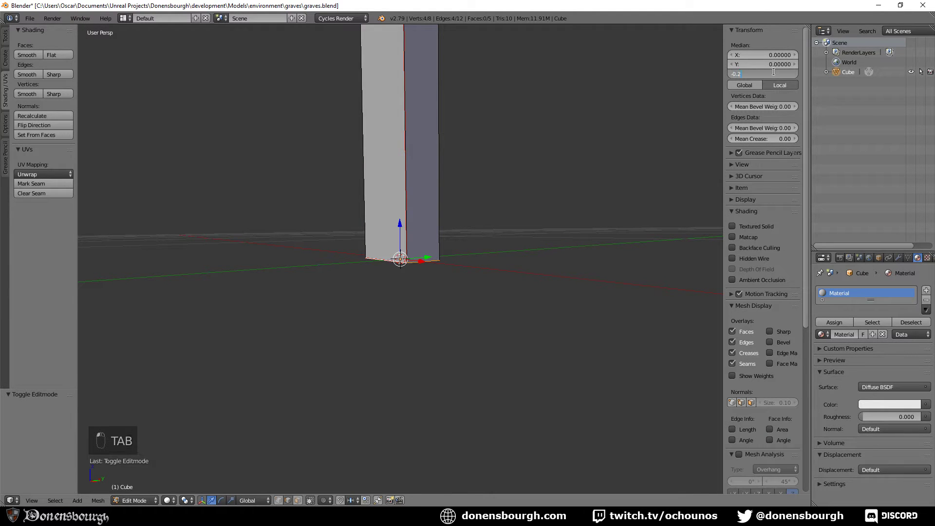
{"action": "key", "text": "Return"}
- Lower the short top edge on the post's positive X side by about 0.011 along Z to slant the top
{"action": "scroll", "coordinate": [495, 254], "scroll_direction": "down", "scroll_amount": 5}
{"action": "middle_click_drag", "start_coordinate": [455, 231], "coordinate": [447, 261], "text": "shift"}
{"action": "right_click", "coordinate": [411, 102]}
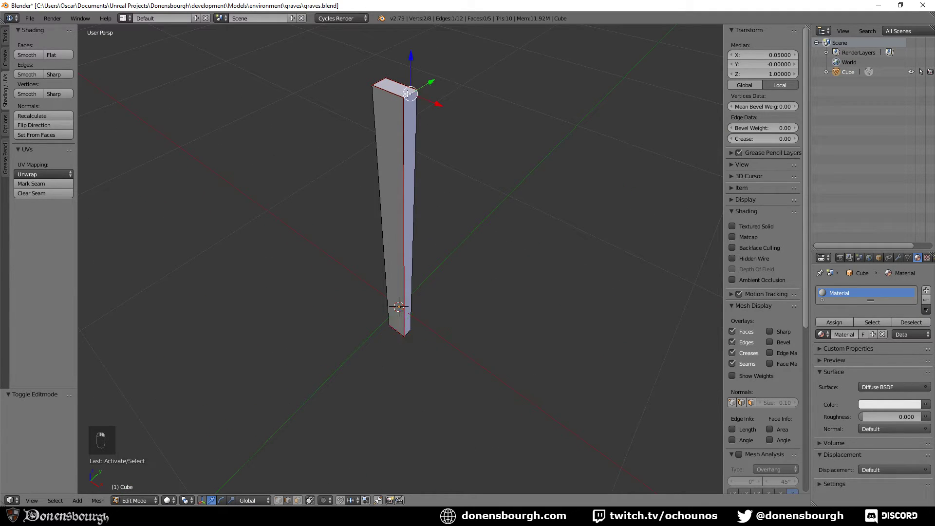
{"action": "key", "text": "g"}
{"action": "key", "text": "z"}
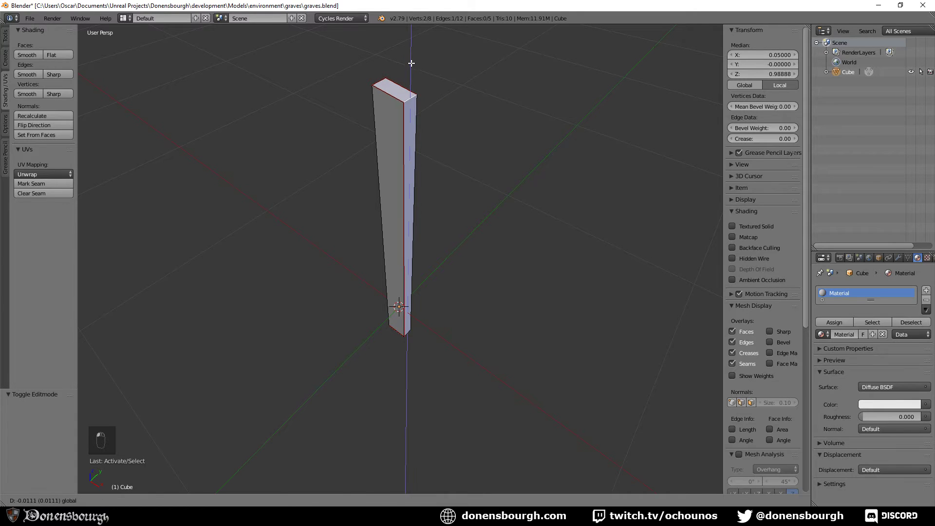
{"action": "left_click", "coordinate": [412, 64]}
- Duplicate the whole post mesh in place and rotate the copy 90° around the Y axis to form a crossbar
{"action": "middle_click_drag", "start_coordinate": [445, 167], "coordinate": [469, 150]}
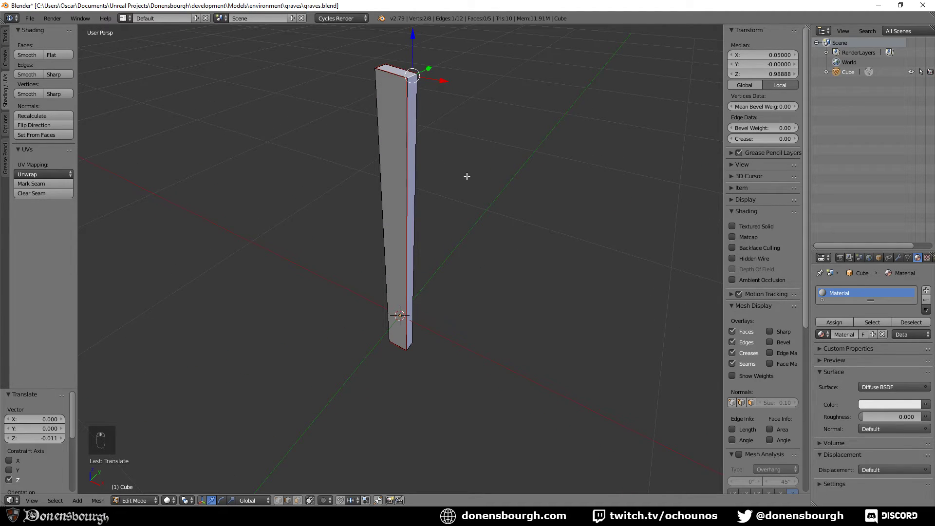
{"action": "key", "text": "a"}
{"action": "key", "text": "a"}
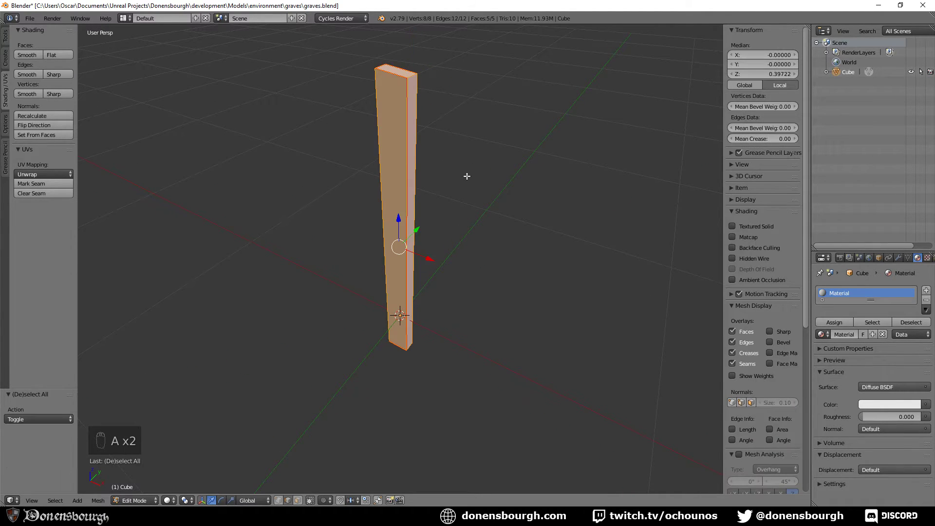
{"action": "key", "text": "shift+d"}
{"action": "right_click", "coordinate": [466, 176]}
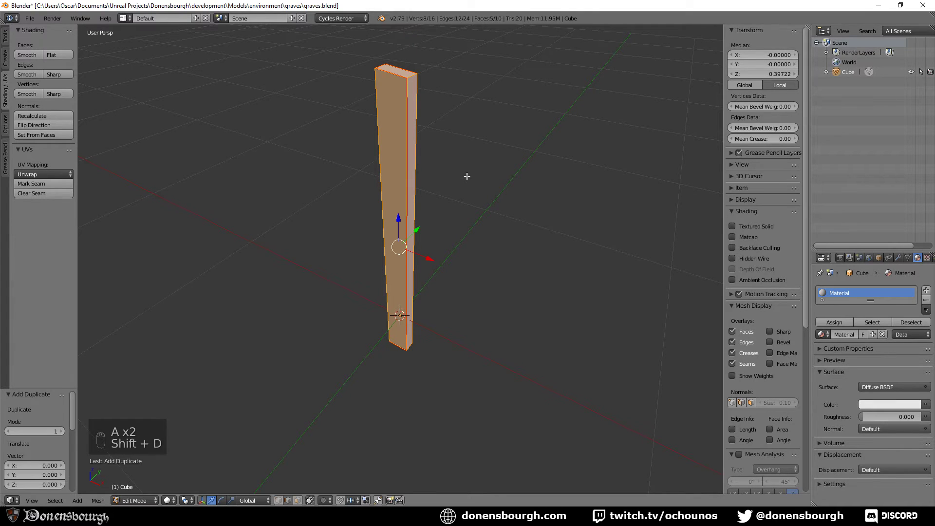
{"action": "key", "text": "r"}
{"action": "key", "text": "y"}
{"action": "key", "text": "9"}
{"action": "key", "text": "0"}
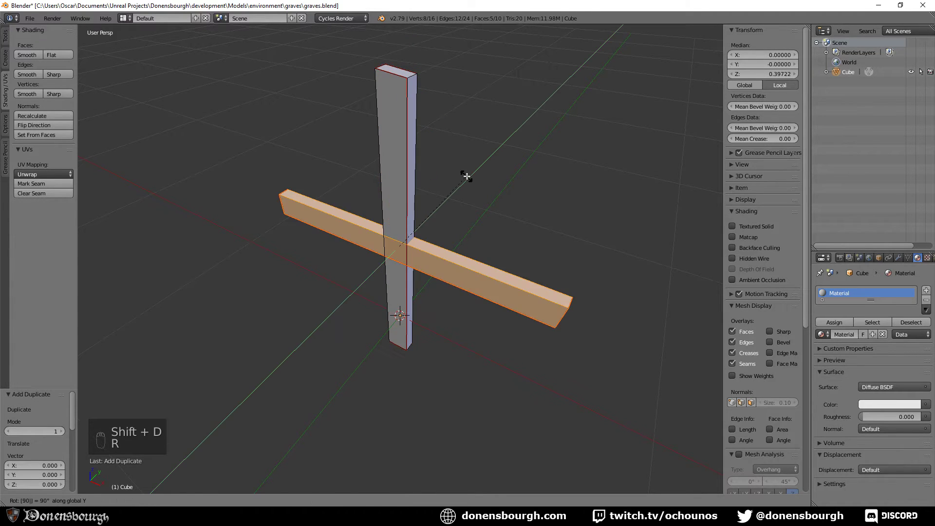
{"action": "key", "text": "Return"}
- Fill the open end of the crossbar with a face
{"action": "middle_click_drag", "start_coordinate": [453, 161], "coordinate": [423, 390]}
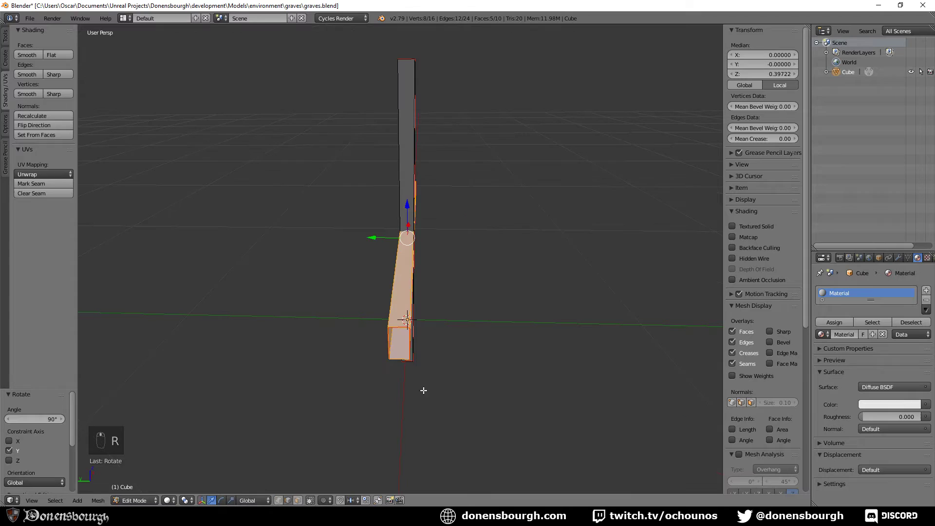
{"action": "right_click", "coordinate": [402, 324]}
{"action": "scroll", "coordinate": [413, 377], "scroll_direction": "up", "scroll_amount": 1}
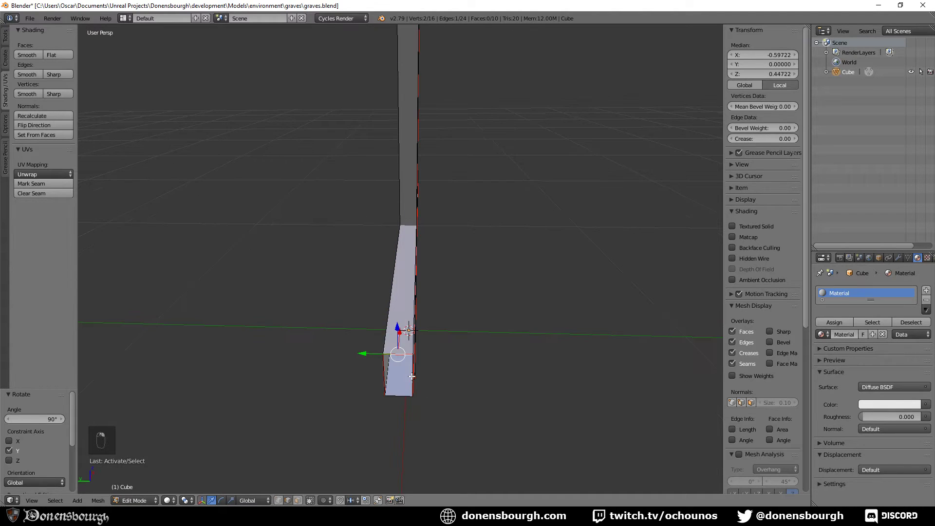
{"action": "right_click", "coordinate": [412, 378], "text": "alt"}
{"action": "middle_click_drag", "start_coordinate": [416, 372], "coordinate": [402, 380]}
{"action": "key", "text": "f"}
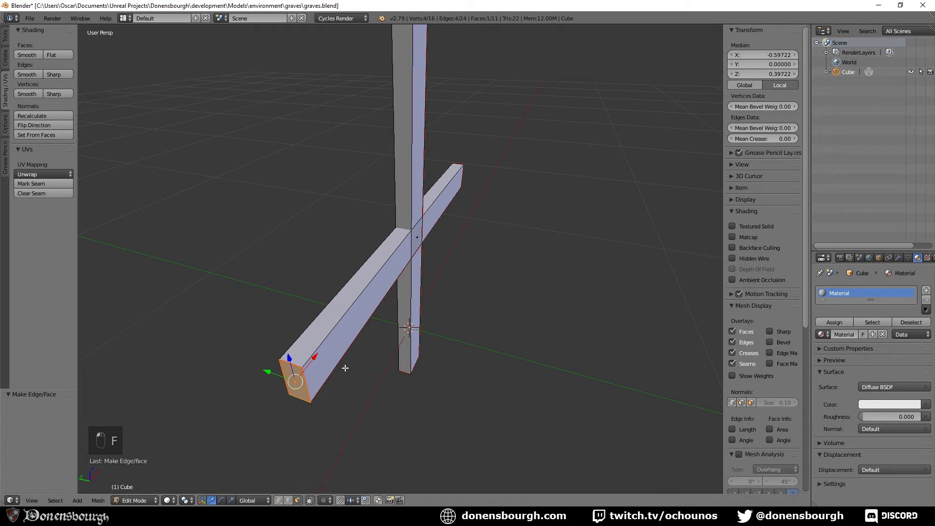
- Move the crossbar about 0.054 along negative Y in front of the post and raise it about 0.43 along Z
{"action": "right_click", "coordinate": [348, 351], "text": "alt+shift"}
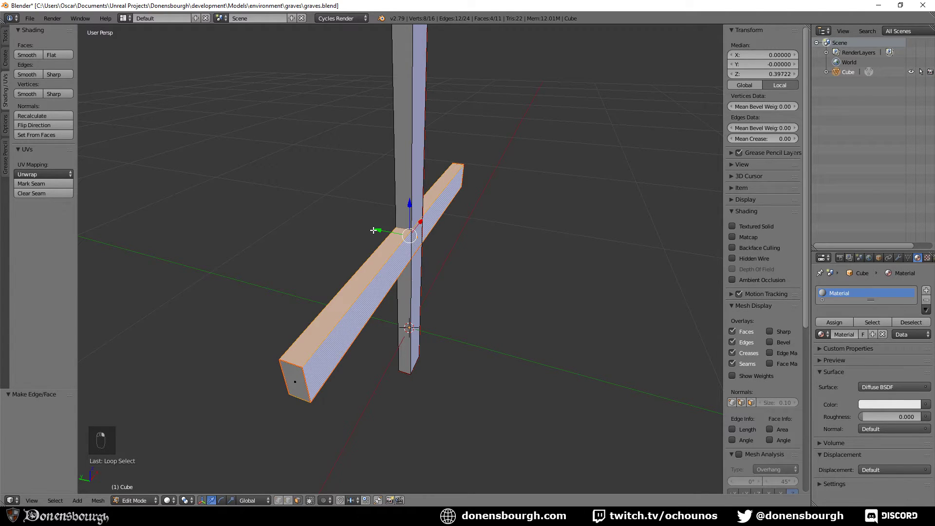
{"action": "left_click_drag", "start_coordinate": [373, 230], "coordinate": [408, 113]}
{"action": "key", "text": "KP_1"}
{"action": "middle_click_drag", "start_coordinate": [407, 113], "coordinate": [460, 326]}
{"action": "key", "text": "KP_5"}
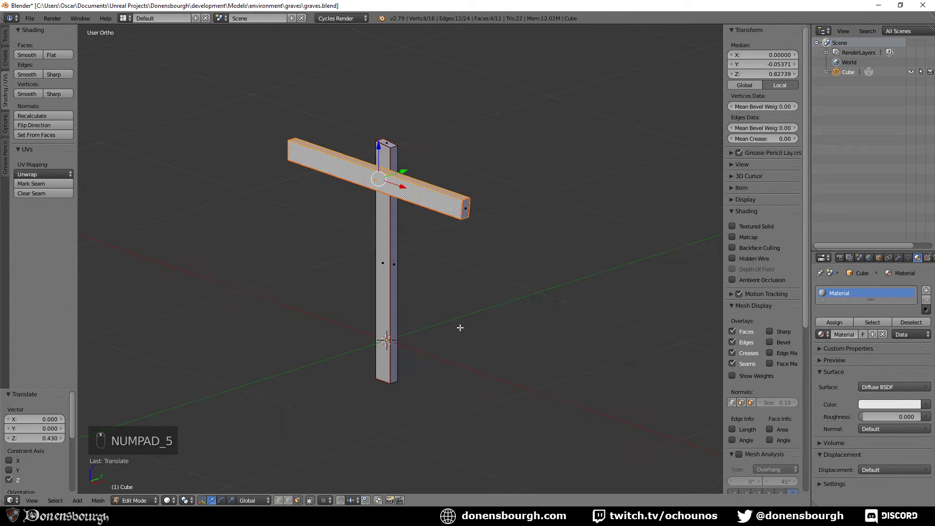
- Shorten the crossbar by scaling it to 0.5 along the X axis
{"action": "type", "text": "s"}
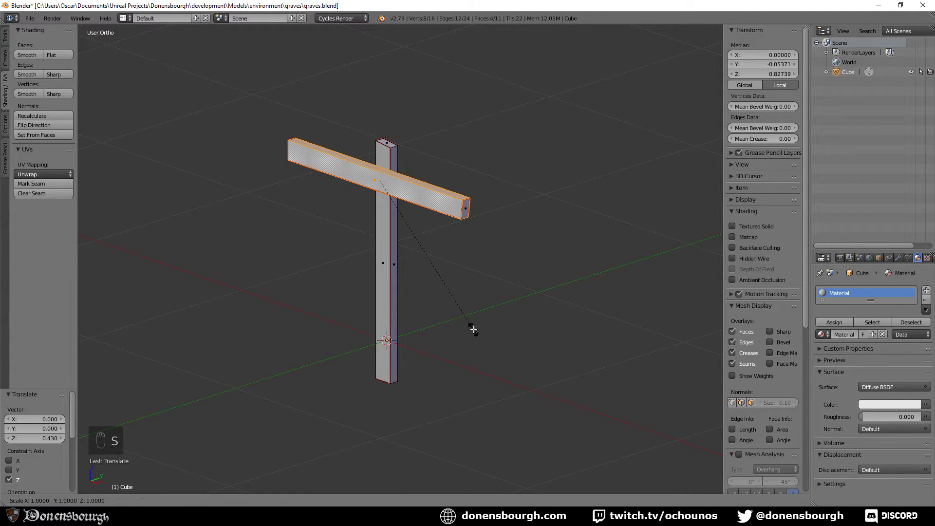
{"action": "type", "text": "x.5"}
{"action": "key", "text": "Return"}
- Lower the shortened crossbar by about 0.052 along Z
{"action": "scroll", "coordinate": [411, 287], "scroll_direction": "down", "scroll_amount": 3}
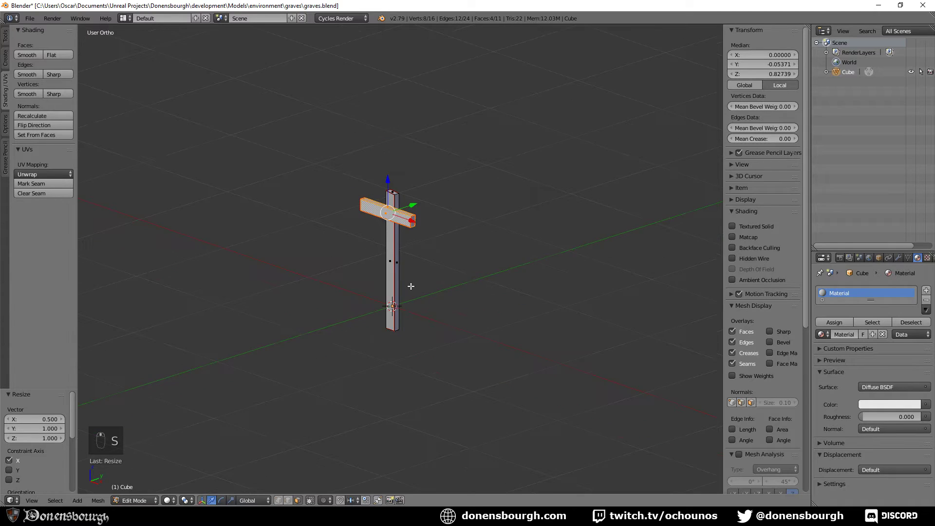
{"action": "middle_click_drag", "start_coordinate": [411, 286], "coordinate": [451, 326]}
{"action": "scroll", "coordinate": [447, 279], "scroll_direction": "up", "scroll_amount": 4}
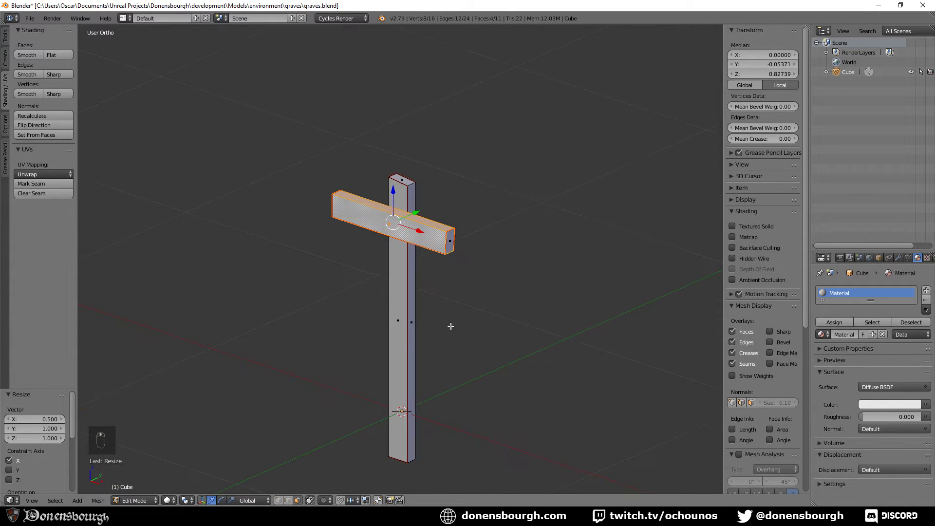
{"action": "left_click_drag", "start_coordinate": [393, 191], "coordinate": [393, 203]}
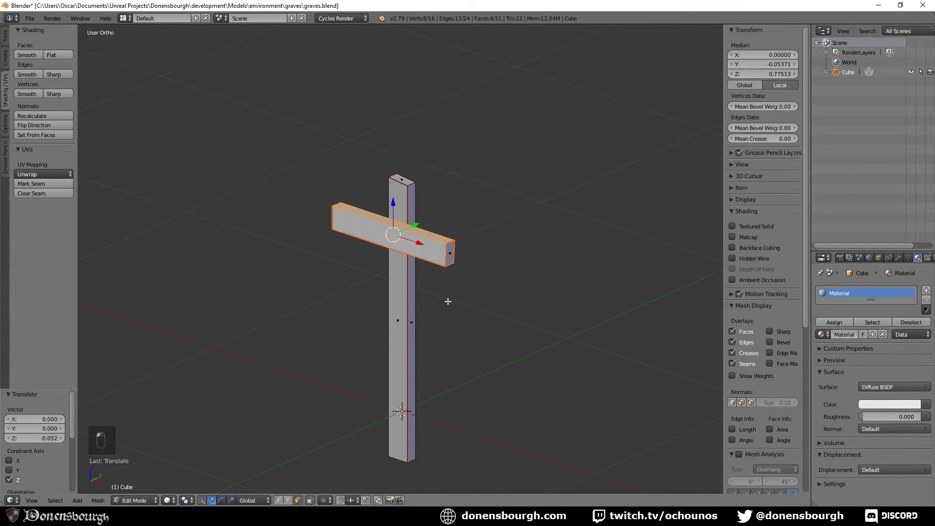
- Lengthen one arm of the crossbar by moving its positive X end face outward about 0.066
{"action": "middle_click_drag", "start_coordinate": [447, 301], "coordinate": [455, 290]}
{"action": "right_click", "coordinate": [458, 244]}
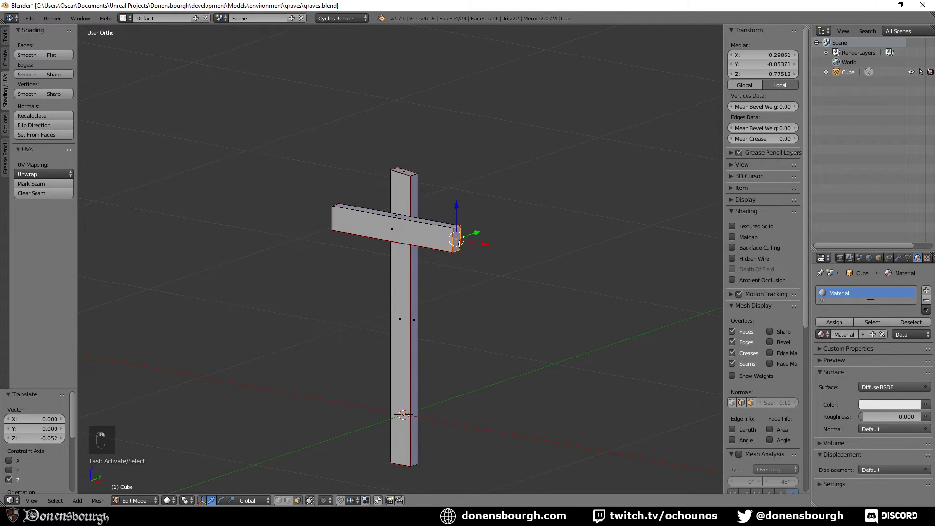
{"action": "key", "text": "g"}
{"action": "key", "text": "x"}
{"action": "left_click", "coordinate": [497, 251]}
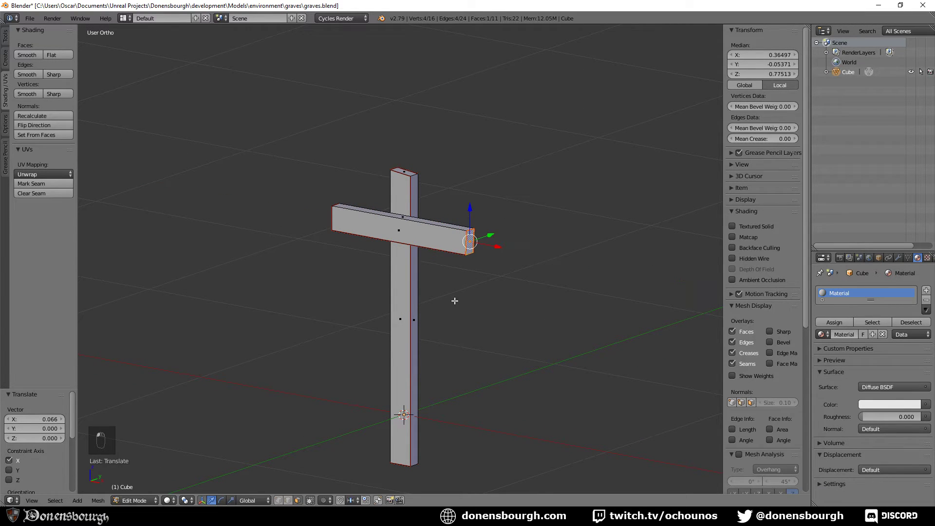
- Add one loop cut across the crossbar just beside the post and lower it about 0.013 along Z
{"action": "middle_click_drag", "start_coordinate": [454, 301], "coordinate": [492, 321]}
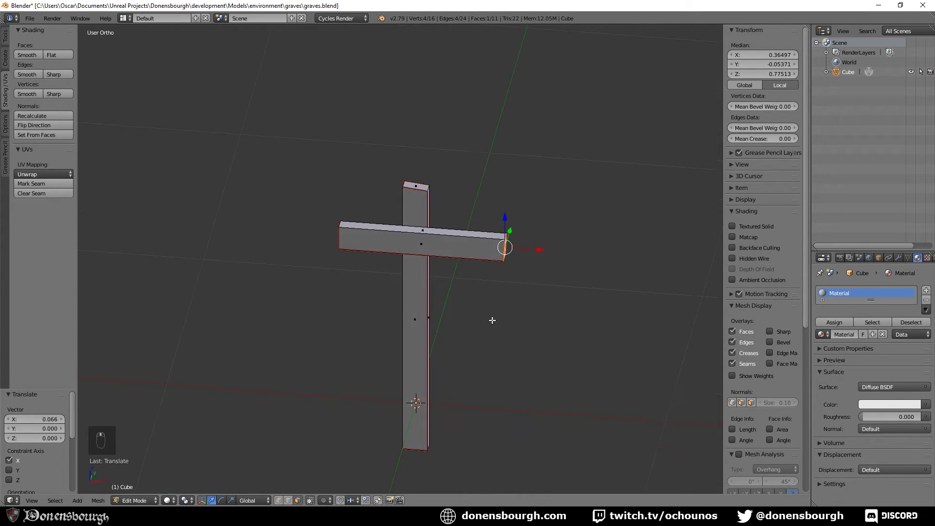
{"action": "key", "text": "ctrl+r"}
{"action": "left_click", "coordinate": [443, 253]}
{"action": "left_click", "coordinate": [449, 263]}
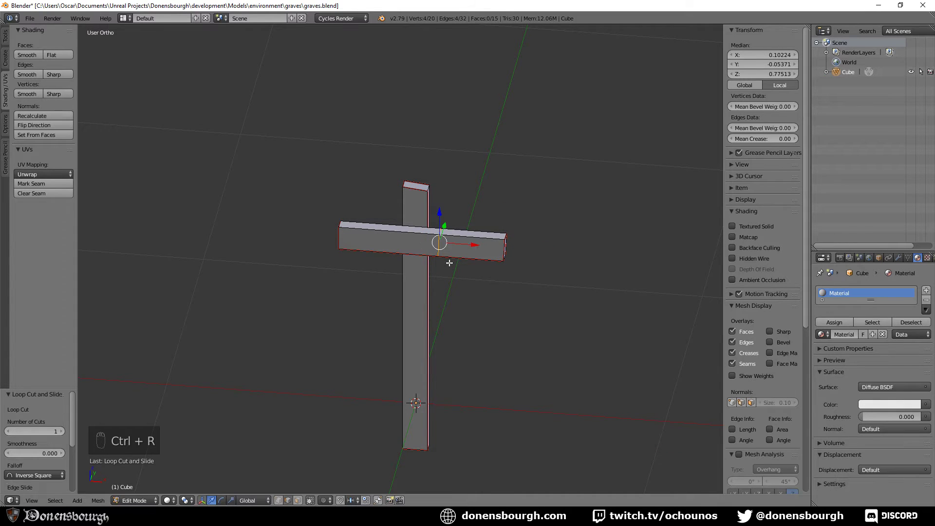
{"action": "key", "text": "g"}
{"action": "key", "text": "z"}
{"action": "left_click", "coordinate": [438, 210]}
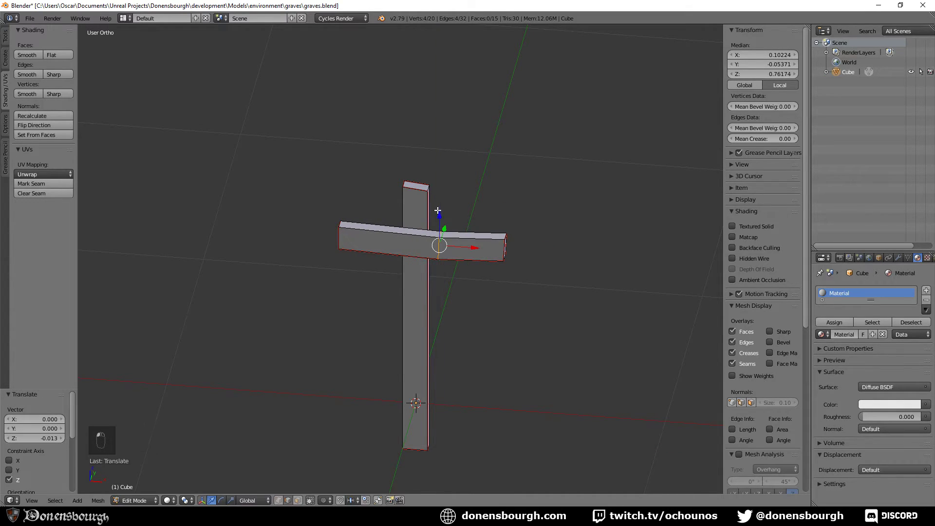
- Lower the end face of the crossbar's longer arm by about 0.017 along Z
{"action": "middle_click_drag", "start_coordinate": [437, 211], "coordinate": [462, 294]}
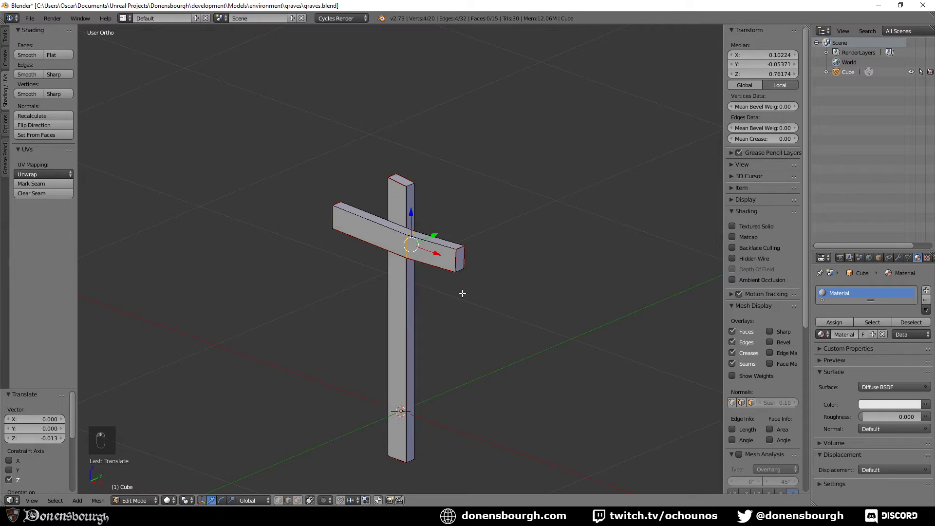
{"action": "left_click", "coordinate": [299, 501]}
{"action": "right_click", "coordinate": [458, 267], "text": "alt"}
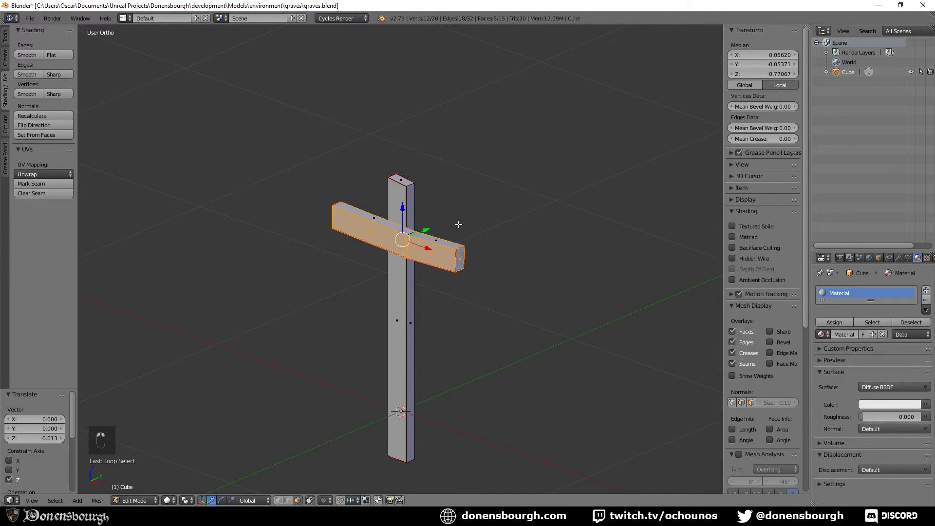
{"action": "right_click", "coordinate": [458, 254]}
{"action": "key", "text": "g"}
{"action": "key", "text": "z"}
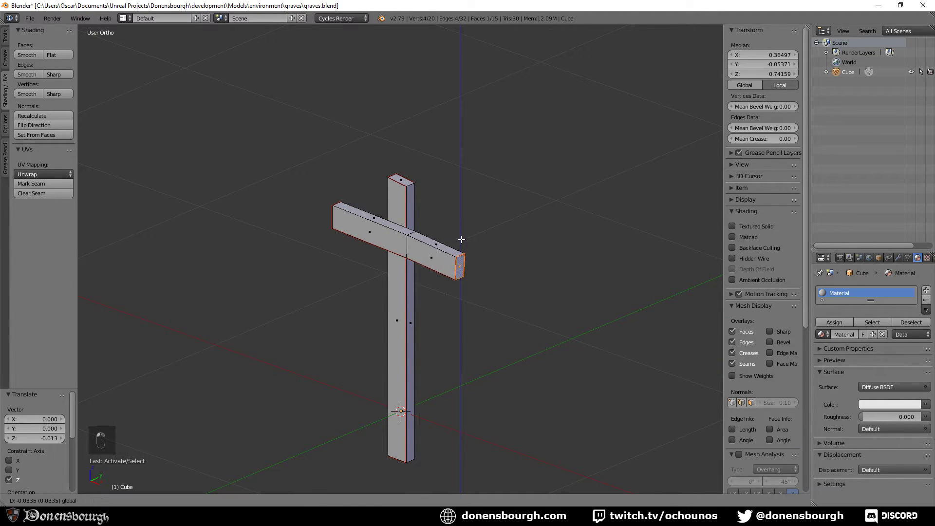
{"action": "left_click", "coordinate": [461, 239]}
- Shift the longer arm's end face about 0.015 along positive Y and raise it about 0.01 along Z
{"action": "middle_click_drag", "start_coordinate": [461, 239], "coordinate": [443, 298]}
{"action": "key", "text": "g"}
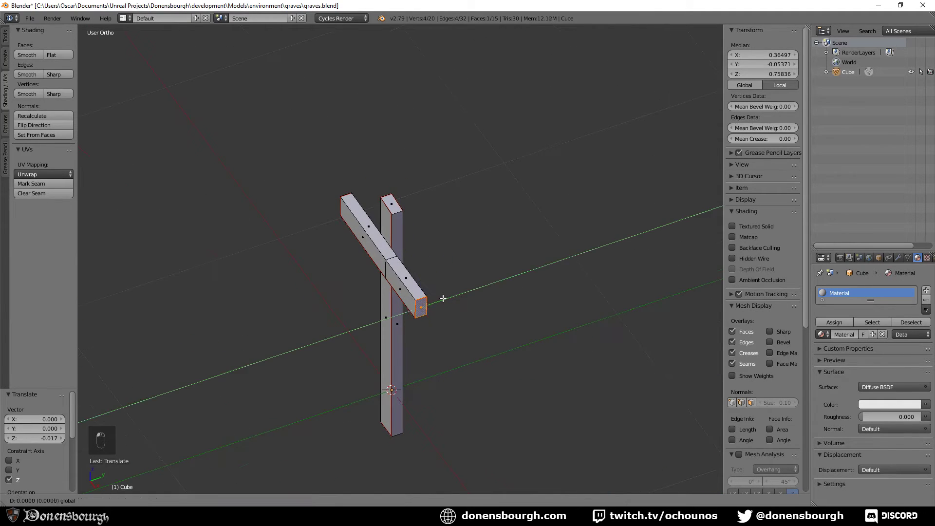
{"action": "key", "text": "y"}
{"action": "left_click", "coordinate": [453, 341]}
{"action": "middle_click_drag", "start_coordinate": [453, 341], "coordinate": [385, 336]}
{"action": "key", "text": "g"}
{"action": "key", "text": "z"}
{"action": "left_click", "coordinate": [310, 268]}
{"action": "scroll", "coordinate": [420, 267], "scroll_direction": "up", "scroll_amount": 3}
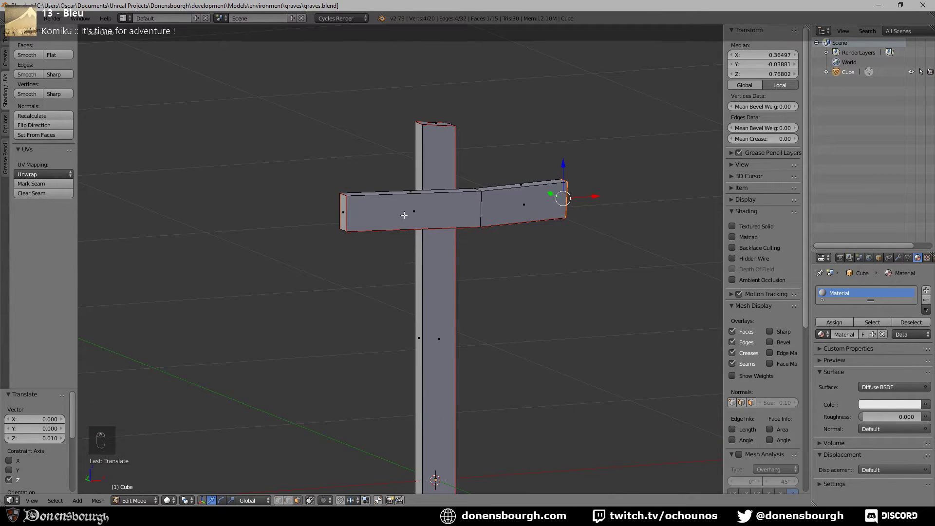
- Add one loop cut across the post well below the crossbar and shift it about 0.008 along negative X
{"action": "middle_click_drag", "start_coordinate": [394, 235], "coordinate": [398, 284]}
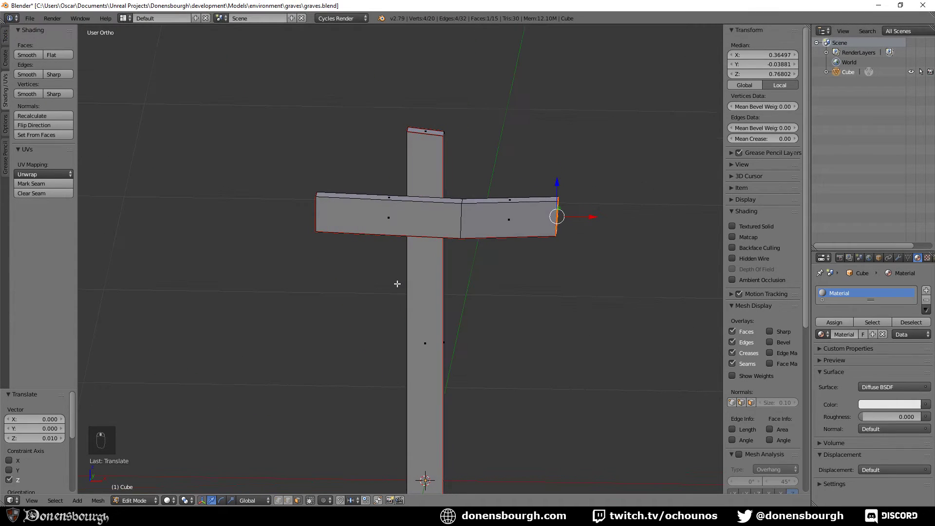
{"action": "key", "text": "ctrl+r"}
{"action": "left_click", "coordinate": [428, 324]}
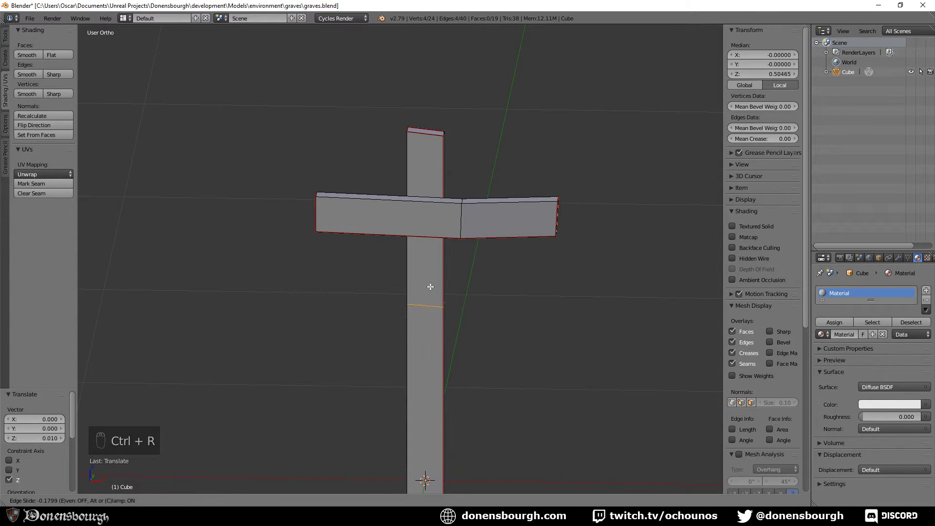
{"action": "left_click", "coordinate": [425, 354]}
{"action": "left_click_drag", "start_coordinate": [464, 370], "coordinate": [457, 372]}
- Shift the post's top face about 0.006 along positive X
{"action": "middle_click_drag", "start_coordinate": [457, 371], "coordinate": [462, 432]}
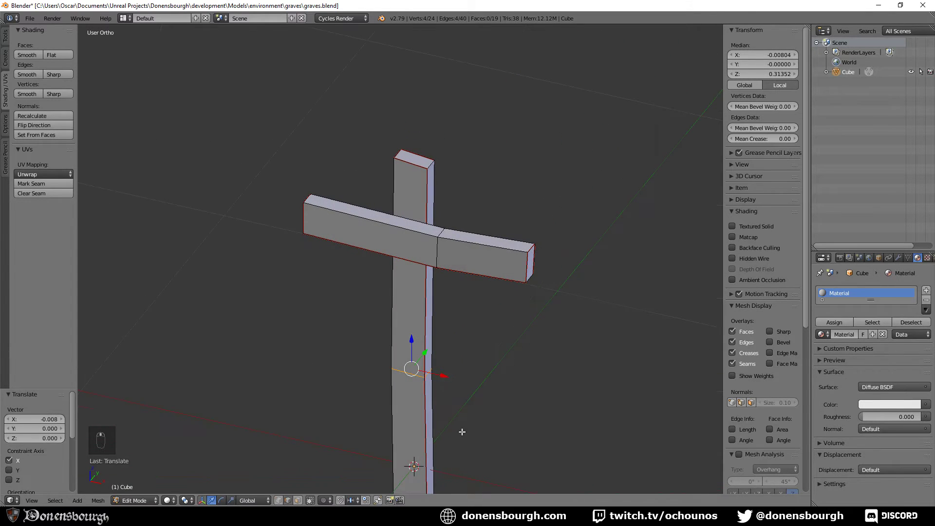
{"action": "left_click", "coordinate": [298, 500]}
{"action": "right_click", "coordinate": [416, 159]}
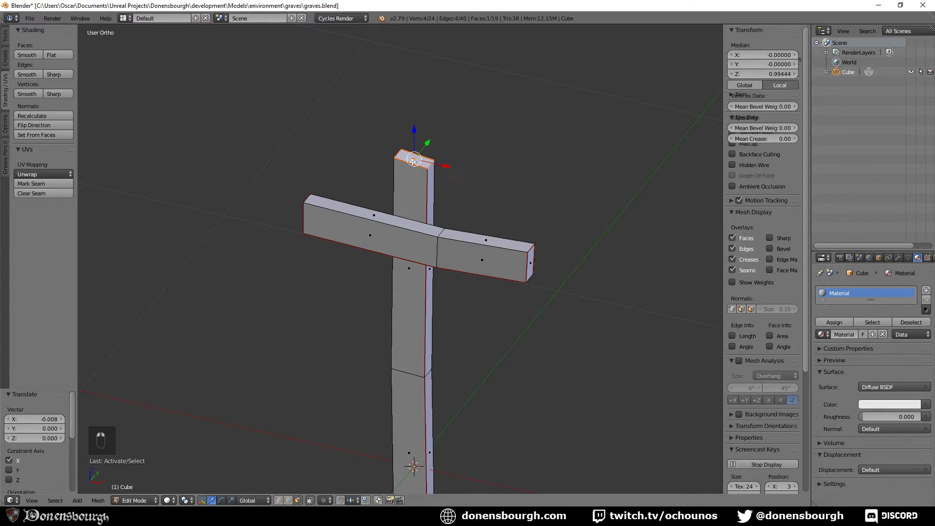
{"action": "key", "text": "g"}
{"action": "key", "text": "x"}
{"action": "left_click_drag", "start_coordinate": [450, 168], "coordinate": [454, 169]}
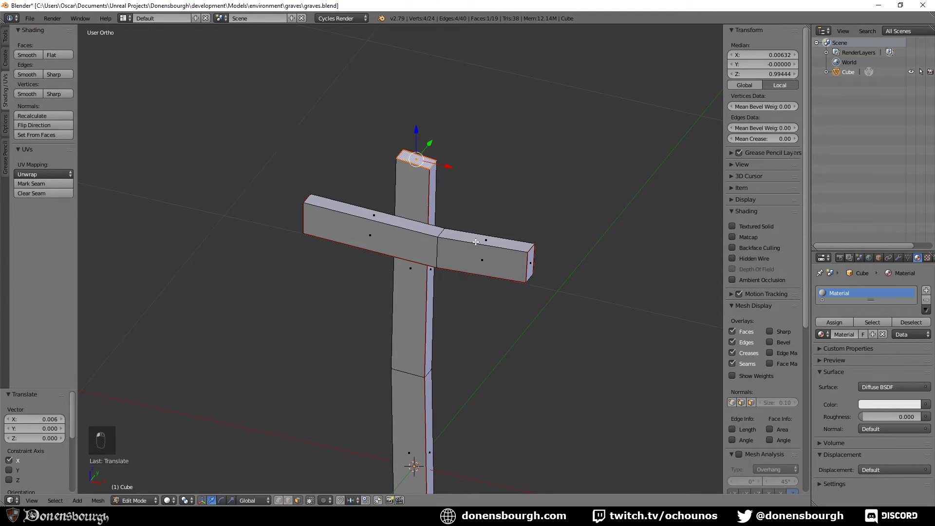
- Select the crossbar's side faces all around and shift them about 0.005 along positive Y toward the post, checking in wireframe from the side
{"action": "scroll", "coordinate": [495, 257], "scroll_direction": "down", "scroll_amount": 3}
{"action": "middle_click_drag", "start_coordinate": [496, 257], "coordinate": [355, 259]}
{"action": "scroll", "coordinate": [358, 261], "scroll_direction": "up", "scroll_amount": 4}
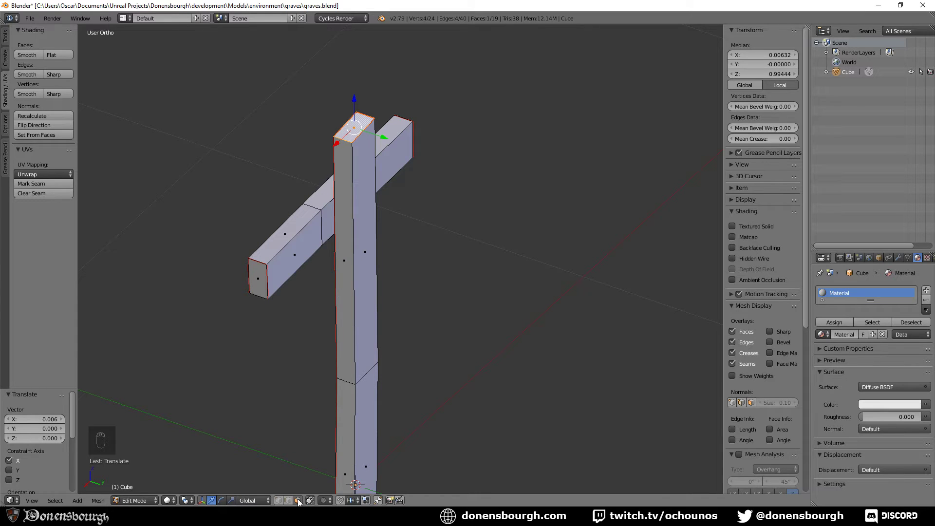
{"action": "right_click", "coordinate": [334, 200], "text": "alt"}
{"action": "right_click", "coordinate": [311, 234], "text": "alt+shift"}
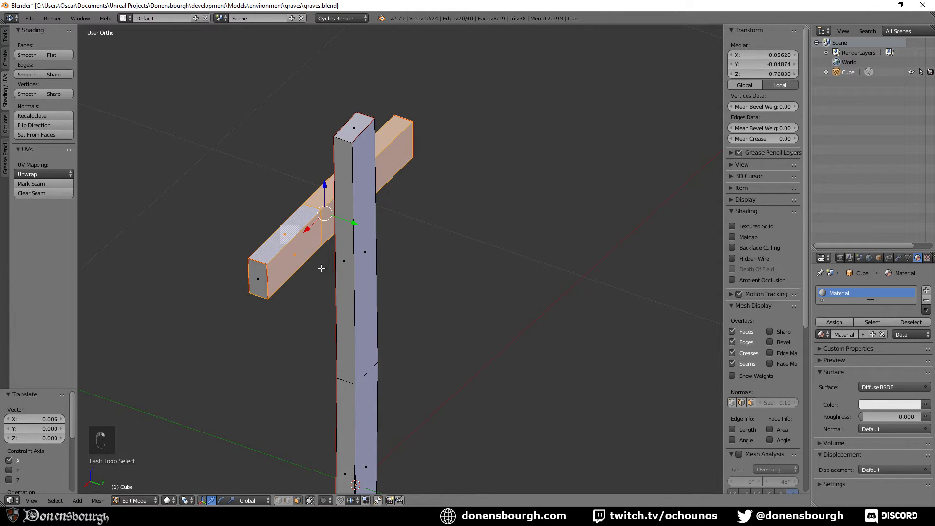
{"action": "middle_click_drag", "start_coordinate": [321, 268], "coordinate": [365, 254]}
{"action": "key", "text": "KP_1"}
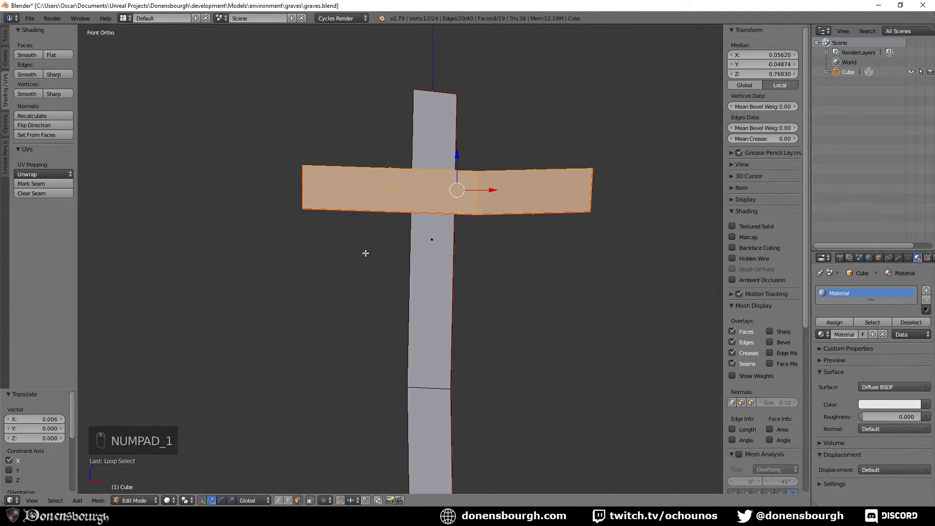
{"action": "key", "text": "KP_3"}
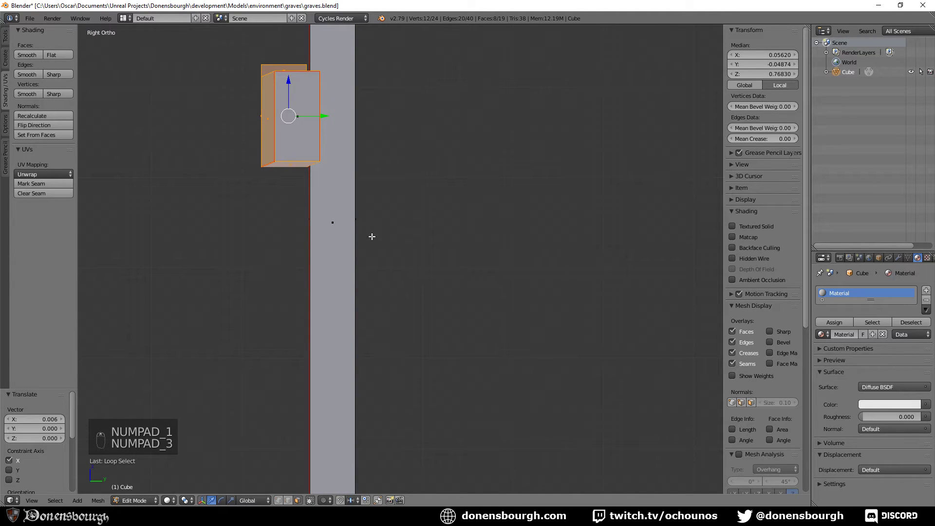
{"action": "key", "text": "z"}
{"action": "scroll", "coordinate": [370, 232], "scroll_direction": "down", "scroll_amount": 2}
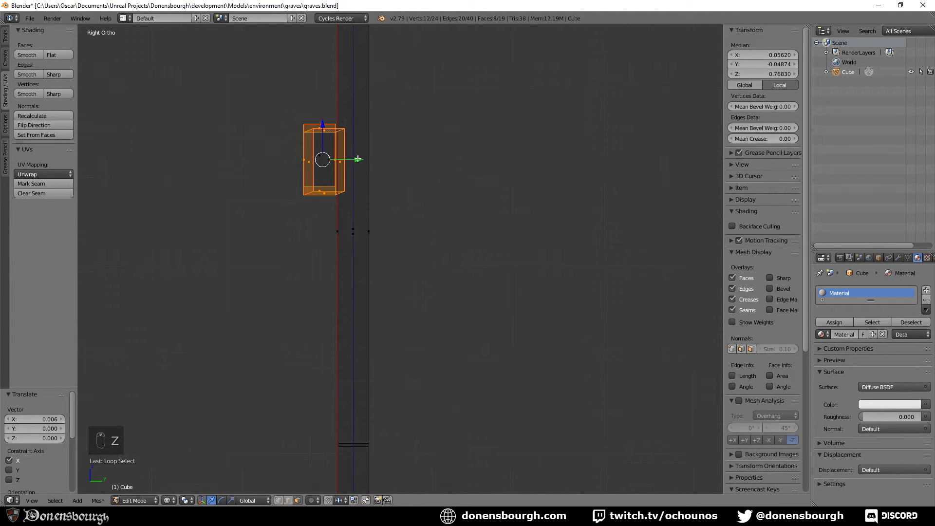
{"action": "key", "text": "g"}
{"action": "key", "text": "y"}
{"action": "left_click", "coordinate": [359, 160]}
{"action": "middle_click_drag", "start_coordinate": [359, 160], "coordinate": [374, 245]}
{"action": "key", "text": "z"}
{"action": "scroll", "coordinate": [339, 308], "scroll_direction": "down", "scroll_amount": 3}
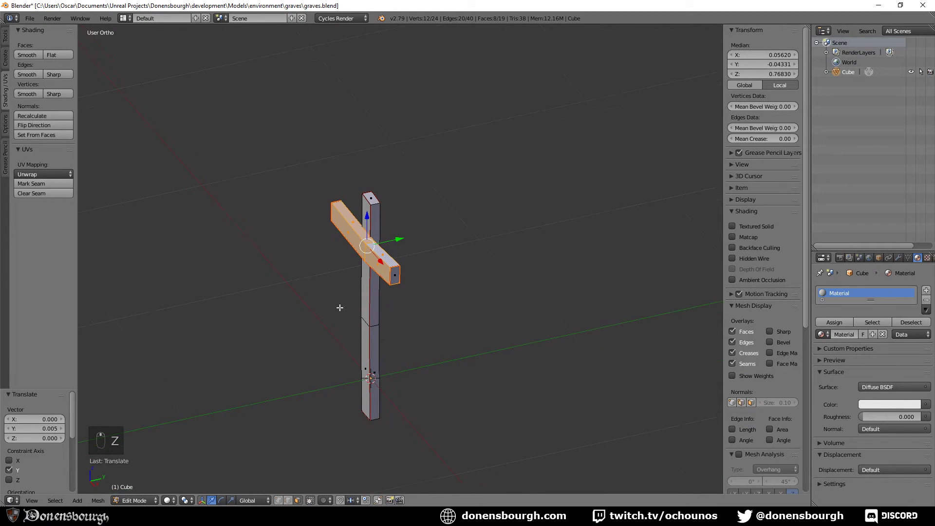
- Split the 3D view and make the new area a UV/Image Editor
{"action": "left_click_drag", "start_coordinate": [3, 504], "coordinate": [189, 469]}
{"action": "left_click", "coordinate": [11, 501]}
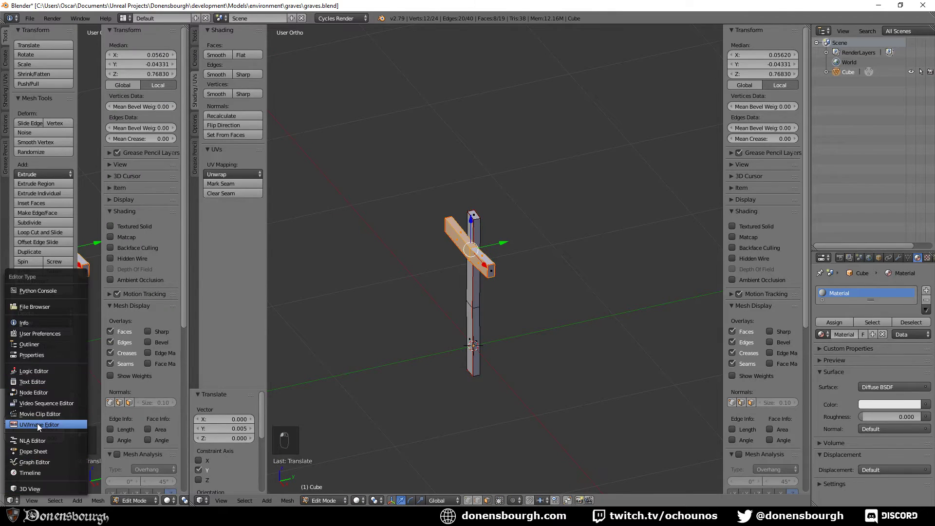
{"action": "left_click", "coordinate": [19, 426]}
- Select the whole cross mesh and unwrap it
{"action": "key", "text": "a"}
{"action": "key", "text": "a"}
{"action": "key", "text": "a"}
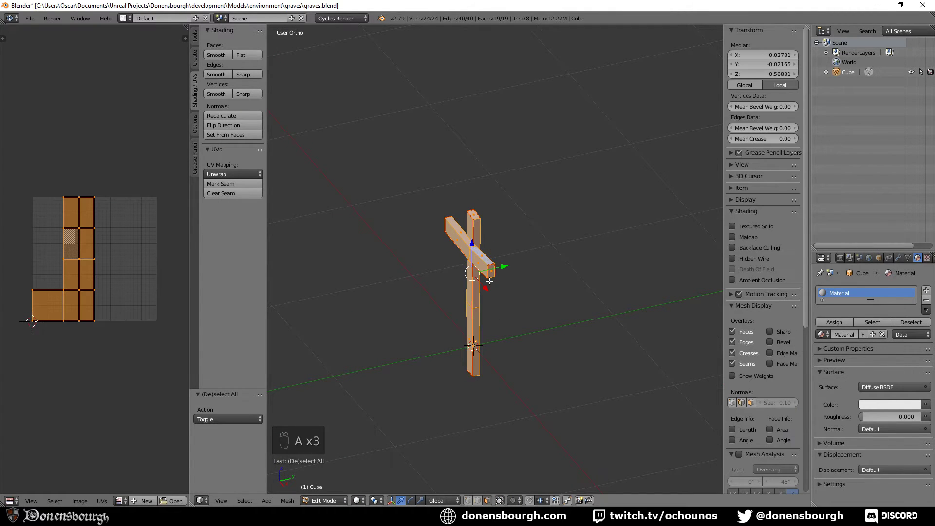
{"action": "key", "text": "u"}
{"action": "left_click", "coordinate": [487, 281]}
{"action": "scroll", "coordinate": [22, 315], "scroll_direction": "up", "scroll_amount": 3}
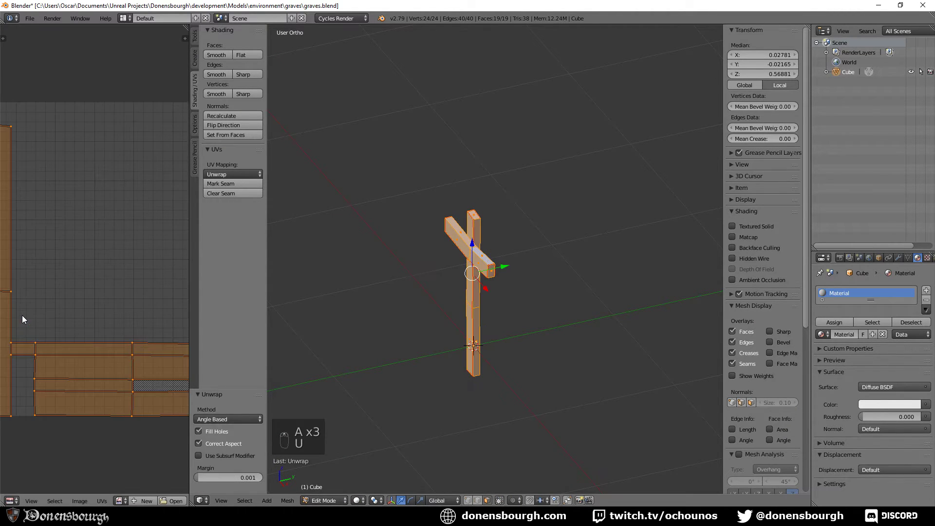
- Rotate the post's UV island by 90° and place it above the crossbar's island, moving it about 0.391 in X and -0.053 in Y
{"action": "scroll", "coordinate": [31, 311], "scroll_direction": "down", "scroll_amount": 1}
{"action": "right_click", "coordinate": [25, 249]}
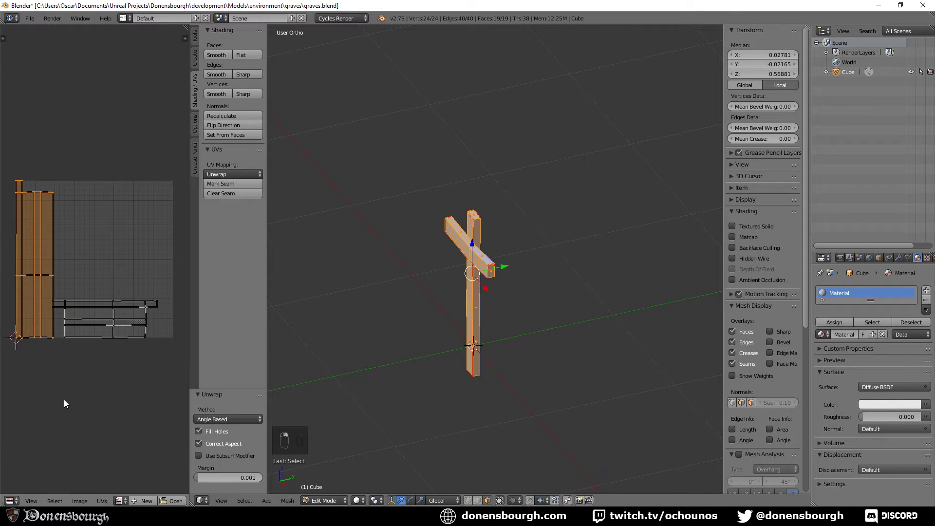
{"action": "type", "text": "r90"}
{"action": "key", "text": "Return"}
{"action": "key", "text": "g"}
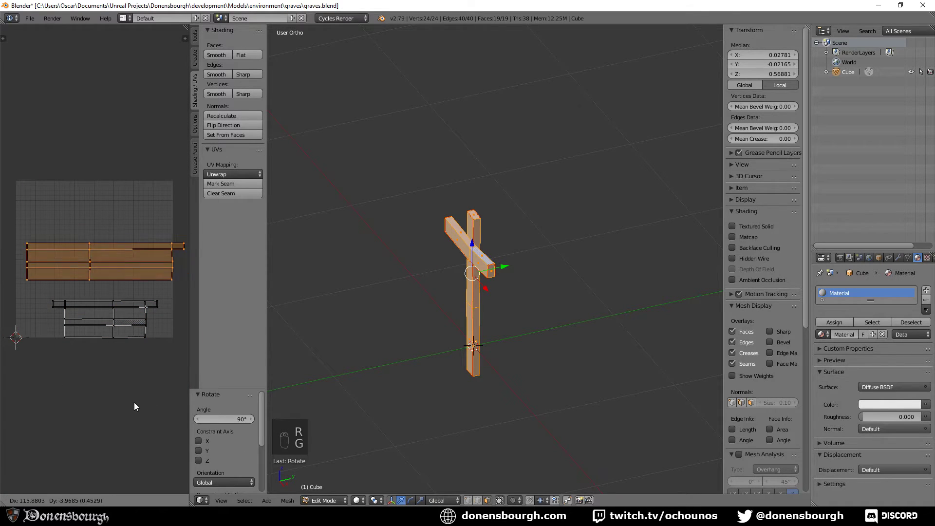
{"action": "left_click", "coordinate": [125, 412]}
- Rename the cross object to Cross
{"action": "scroll", "coordinate": [441, 348], "scroll_direction": "down", "scroll_amount": 4}
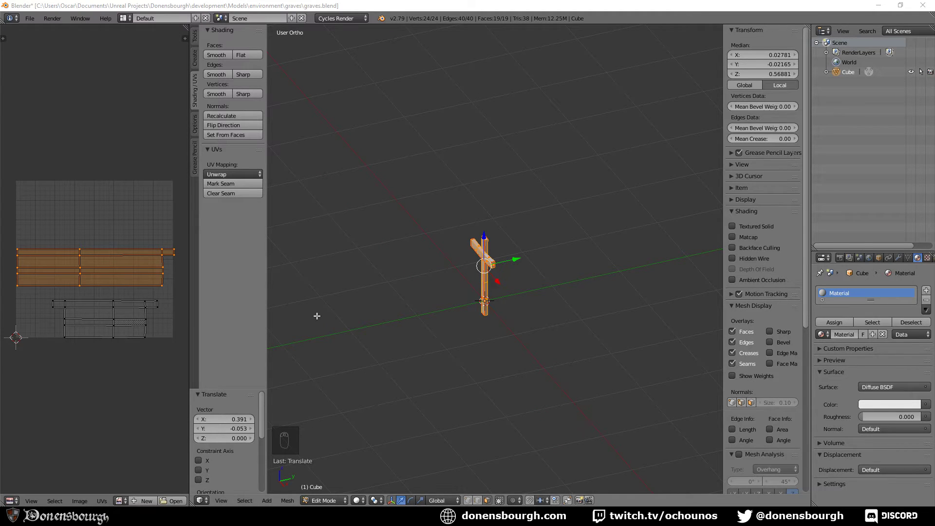
{"action": "middle_click_drag", "start_coordinate": [317, 317], "coordinate": [455, 305]}
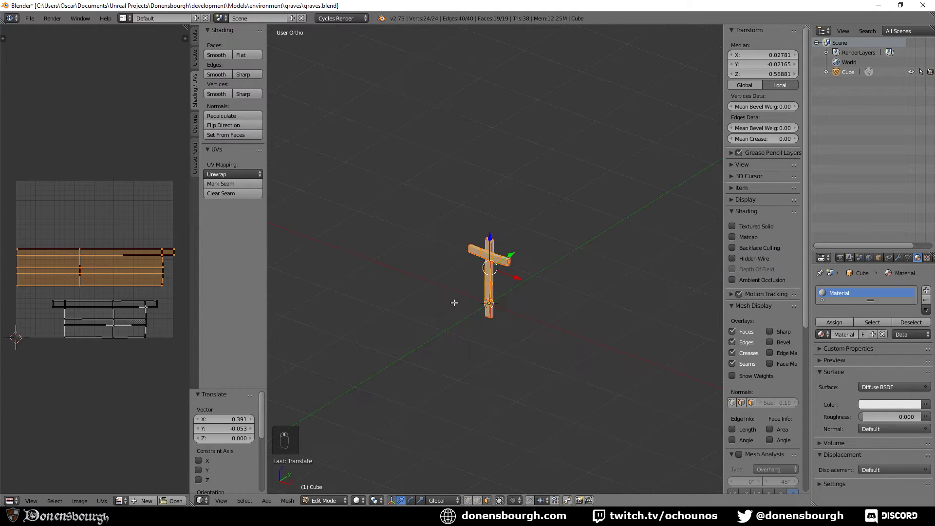
{"action": "double_click", "coordinate": [848, 73]}
{"action": "type", "text": "Cross"}
{"action": "key", "text": "Return"}
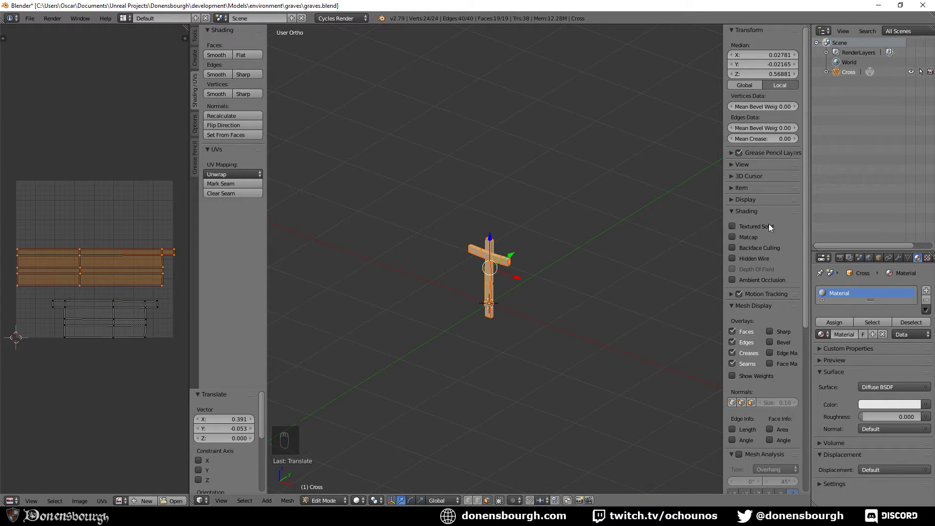
- Return to Object Mode and add a cube mesh at the origin
{"action": "key", "text": "Tab"}
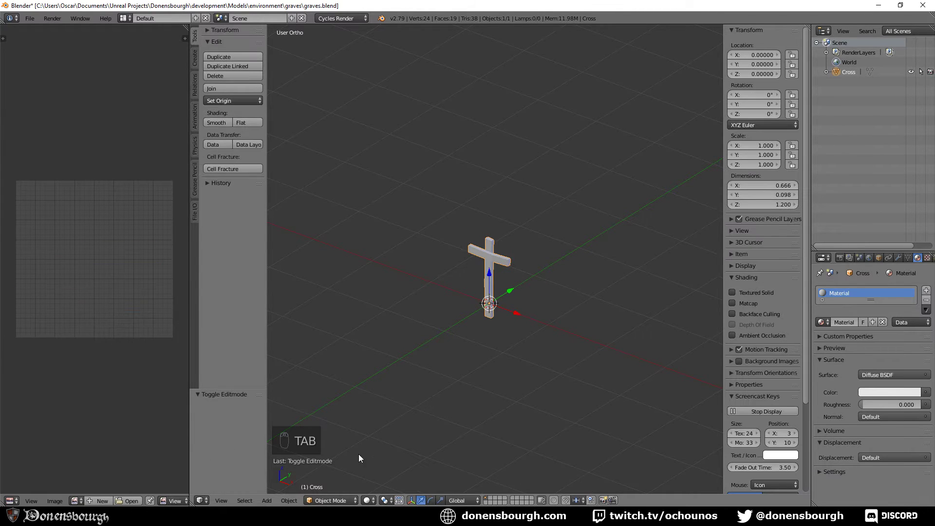
{"action": "left_click", "coordinate": [266, 501]}
{"action": "mouse_move", "coordinate": [282, 488]}
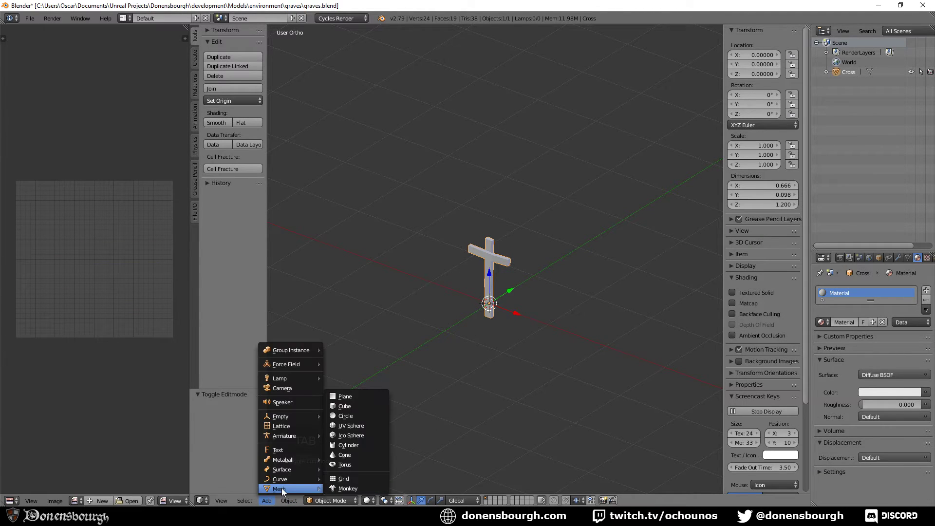
{"action": "left_click", "coordinate": [361, 408]}
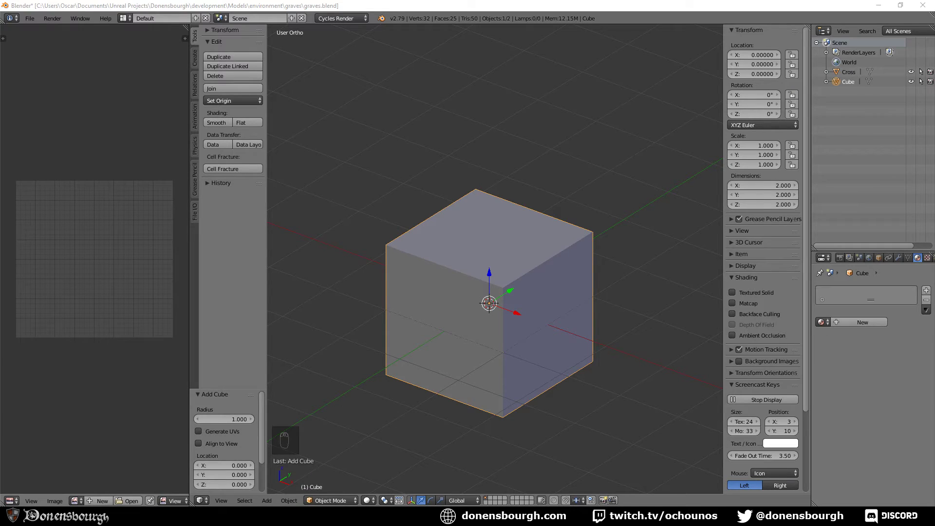
- Move the cube's two X end faces inward, about 0.698 and 0.631, to match the crossbar's ends in a wireframe front view
{"action": "key", "text": "Tab"}
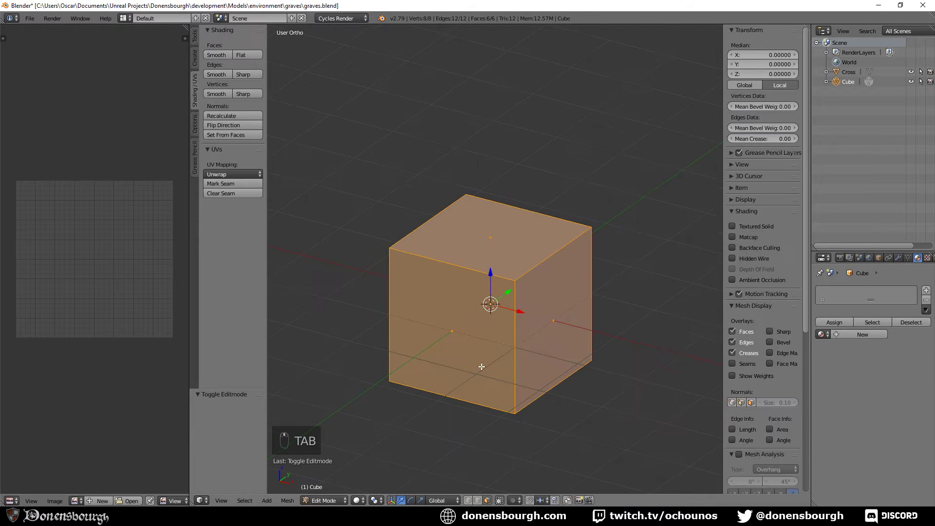
{"action": "key", "text": "KP_1"}
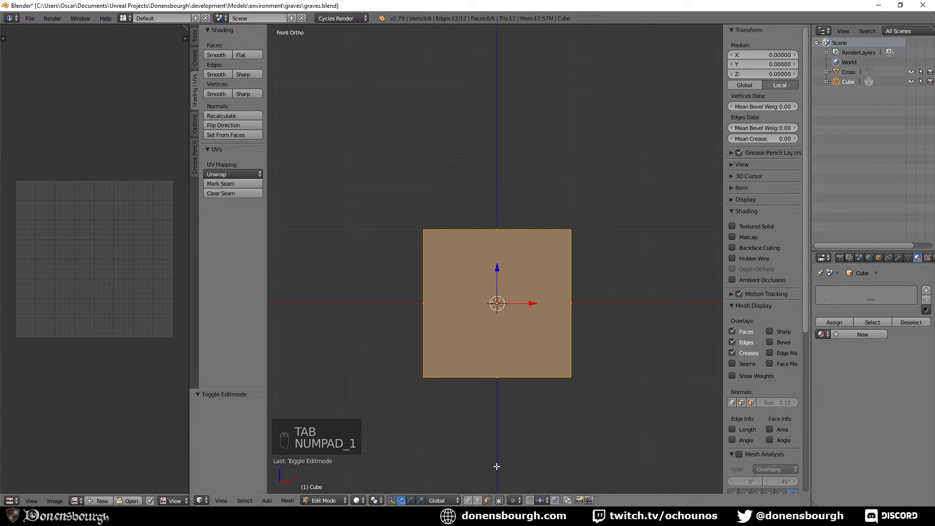
{"action": "key", "text": "z"}
{"action": "scroll", "coordinate": [473, 308], "scroll_direction": "up", "scroll_amount": 4}
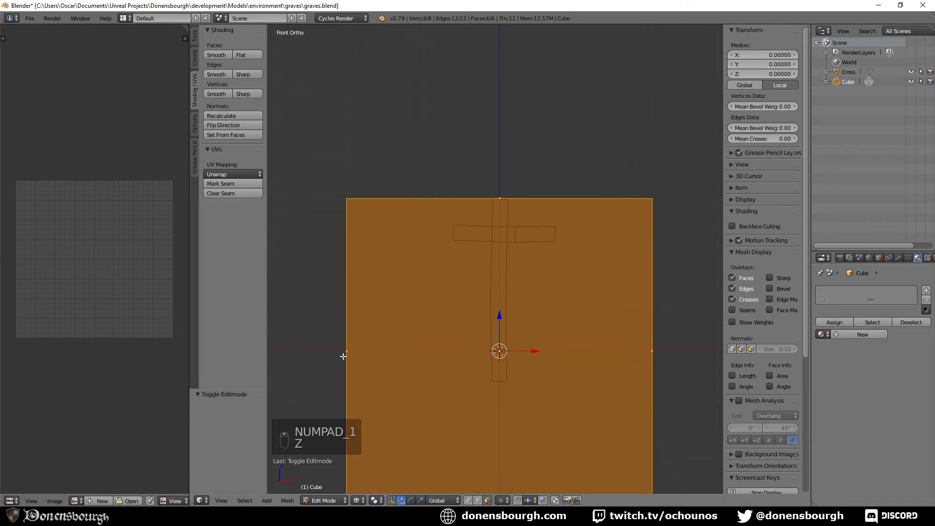
{"action": "right_click_drag", "start_coordinate": [344, 356], "coordinate": [485, 349]}
{"action": "right_click_drag", "start_coordinate": [653, 349], "coordinate": [583, 356]}
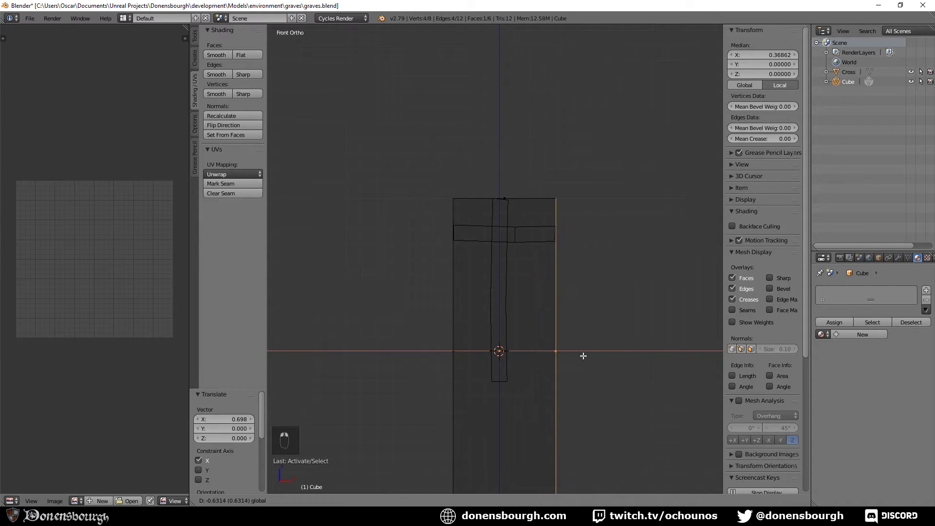
{"action": "left_click_drag", "start_coordinate": [584, 356], "coordinate": [583, 356]}
- Raise the cube's bottom face about 1.024 along Z to just above ground level
{"action": "middle_click_drag", "start_coordinate": [571, 421], "coordinate": [547, 288], "text": "shift"}
{"action": "right_click", "coordinate": [481, 373]}
{"action": "left_click_drag", "start_coordinate": [479, 341], "coordinate": [480, 340]}
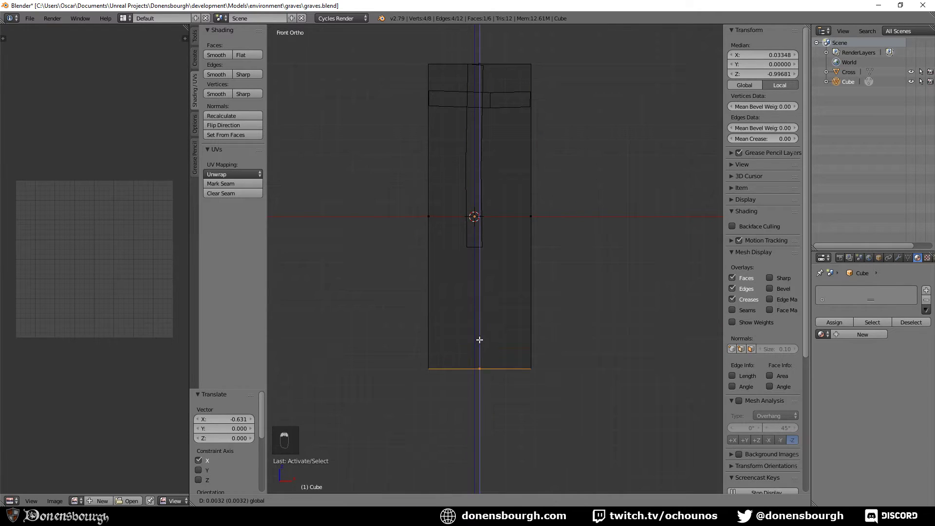
{"action": "left_click", "coordinate": [469, 198]}
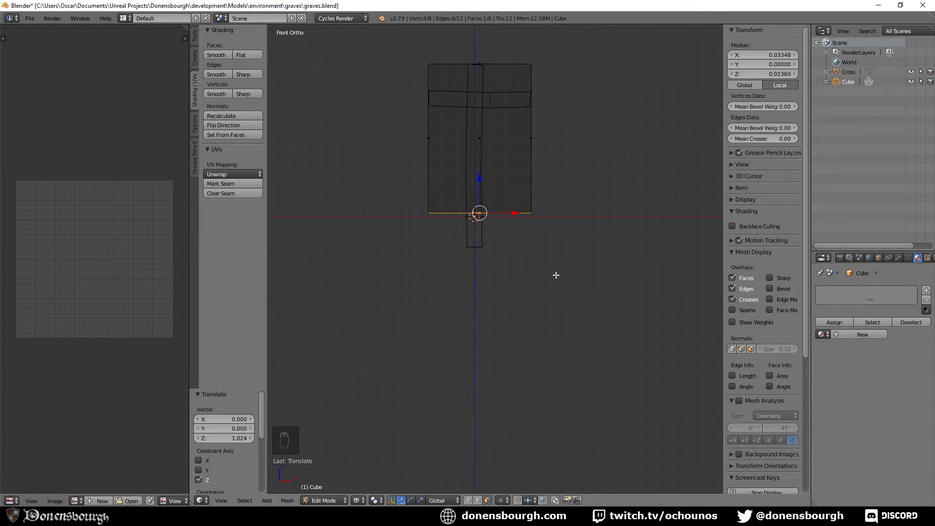
- Move the cube's front and back faces inward along Y to enclose the cross, leaving a depth of about 0.099
{"action": "key", "text": "KP_3"}
{"action": "right_click", "coordinate": [318, 141]}
{"action": "key", "text": "g"}
{"action": "key", "text": "y"}
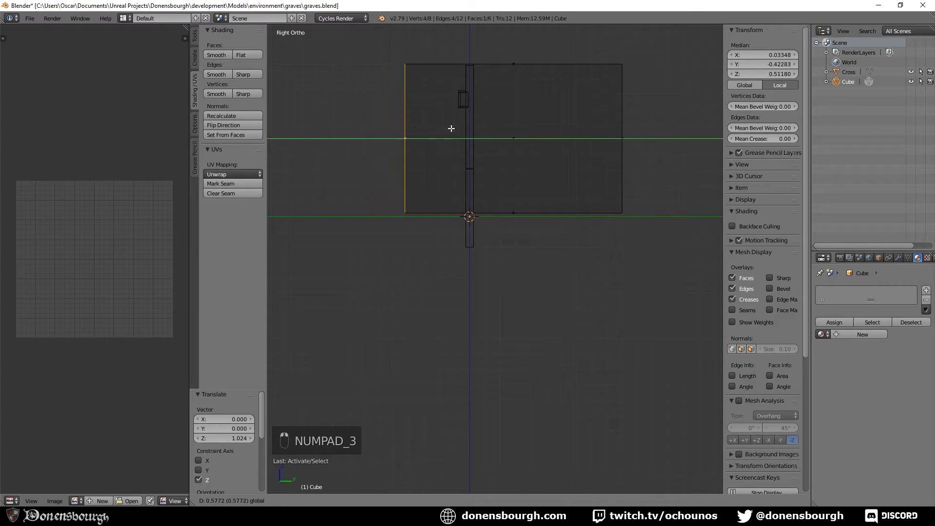
{"action": "left_click", "coordinate": [491, 127]}
{"action": "right_click", "coordinate": [621, 137]}
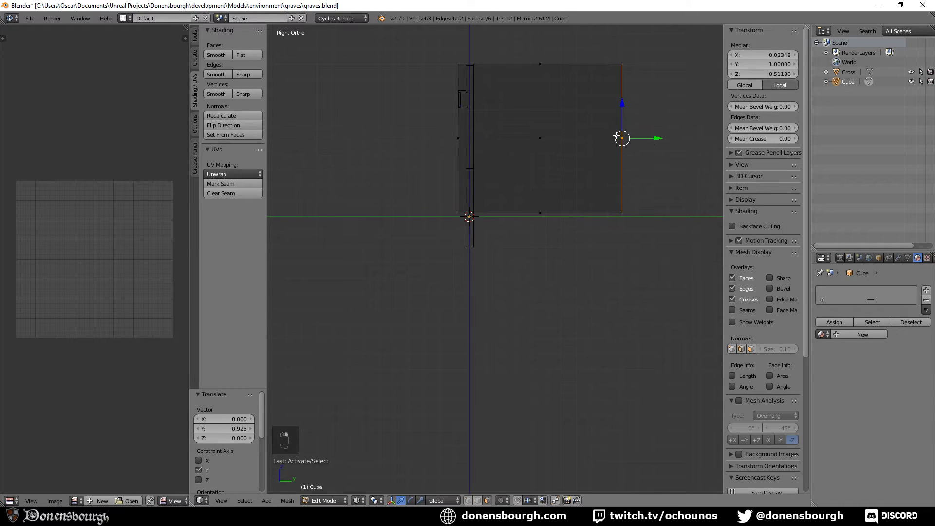
{"action": "key", "text": "g"}
{"action": "key", "text": "y"}
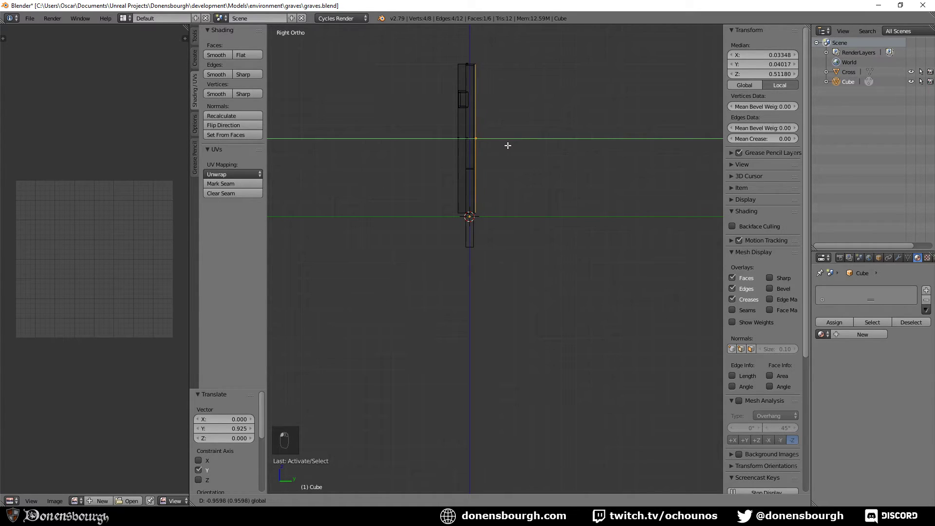
{"action": "left_click", "coordinate": [507, 147]}
- Return to Object Mode with solid shading and rename the new box to UBX_Cross_001
{"action": "key", "text": "Tab"}
{"action": "mouse_move", "coordinate": [531, 192]}
{"action": "middle_mouse_down"}
{"action": "mouse_move", "coordinate": [476, 175]}
{"action": "mouse_move", "coordinate": [565, 223]}
{"action": "mouse_move", "coordinate": [476, 226]}
{"action": "mouse_move", "coordinate": [483, 241]}
{"action": "middle_mouse_up"}
{"action": "key", "text": "z"}
{"action": "double_click", "coordinate": [850, 83]}
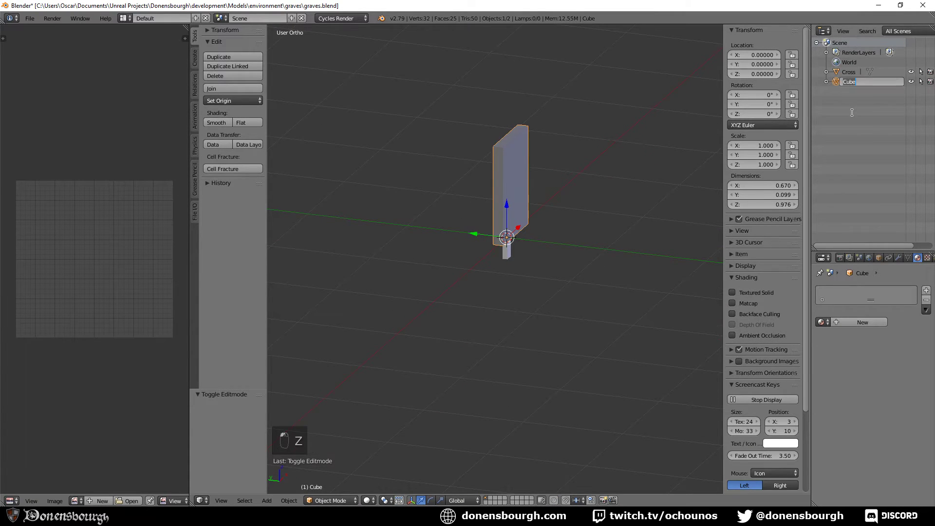
{"action": "type", "text": "UBX_Cross_001"}
{"action": "key", "text": "Return"}
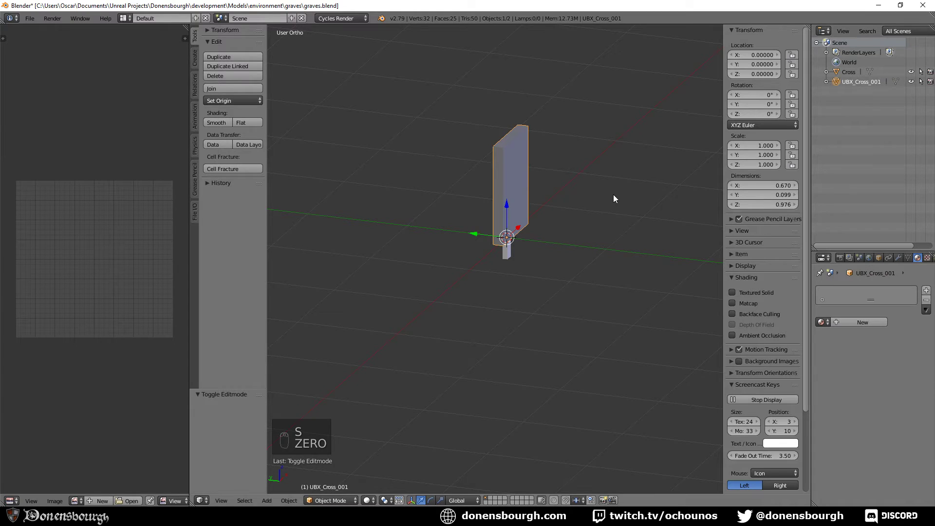
- Rename the cross object to Crosses and its collision box to UBX_Crosses_001
{"action": "middle_click_drag", "start_coordinate": [594, 257], "coordinate": [511, 299]}
{"action": "key", "text": "Tab"}
{"action": "left_click", "coordinate": [850, 72]}
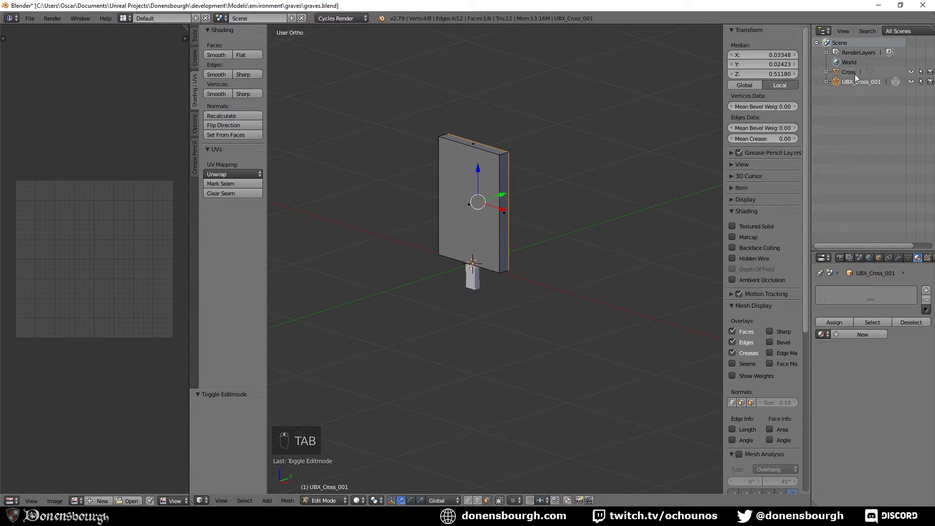
{"action": "double_click", "coordinate": [854, 71]}
{"action": "type", "text": "es"}
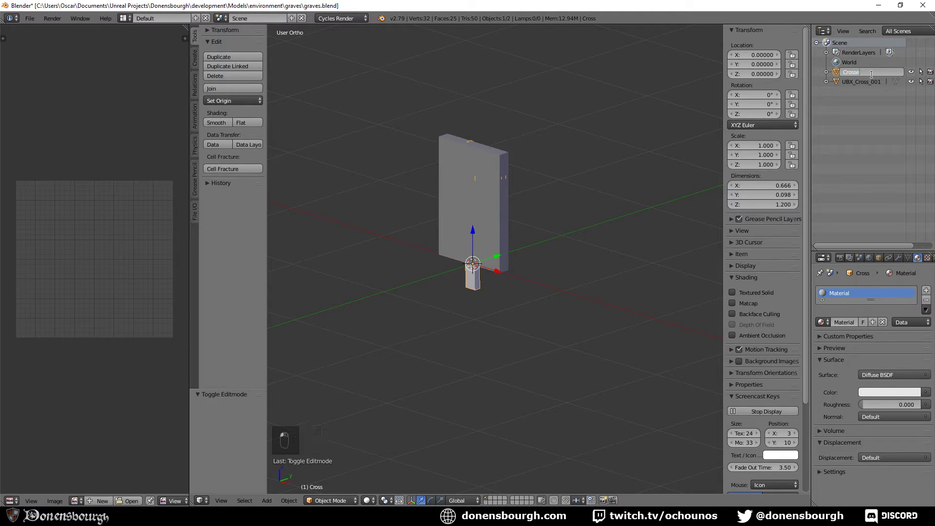
{"action": "key", "text": "Return"}
{"action": "left_click", "coordinate": [864, 81]}
{"action": "double_click", "coordinate": [863, 81]}
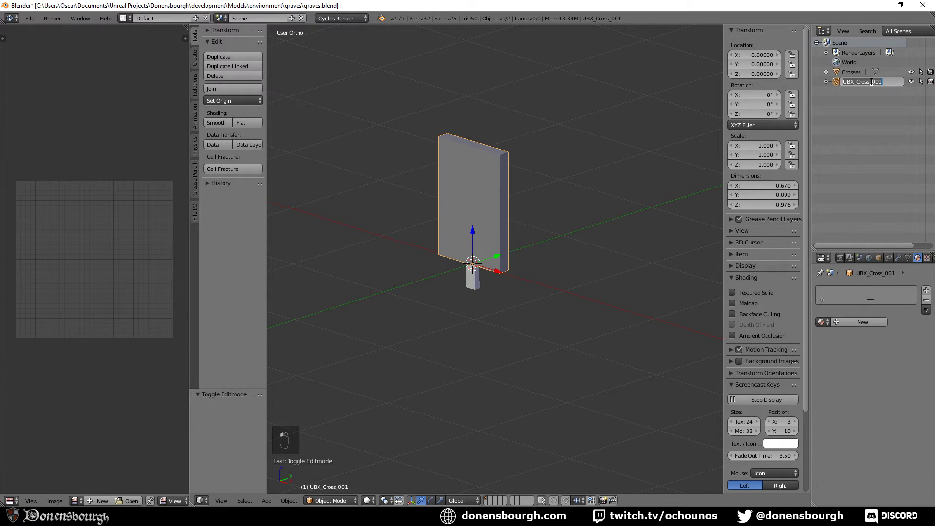
{"action": "type", "text": "es"}
{"action": "key", "text": "Return"}
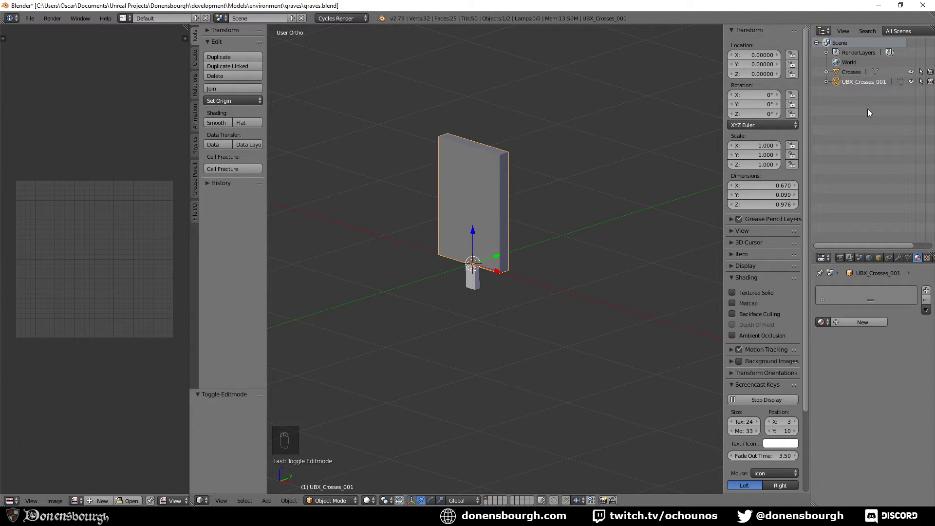
{"action": "scroll", "coordinate": [586, 243], "scroll_direction": "down", "scroll_amount": 5}
{"action": "key", "text": "Tab"}
{"action": "scroll", "coordinate": [485, 279], "scroll_direction": "up", "scroll_amount": 3}
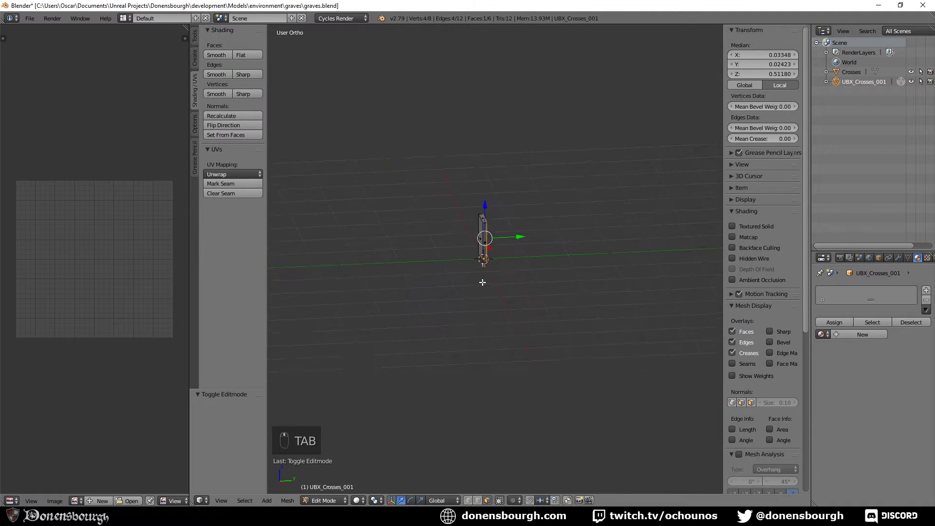
{"action": "key", "text": "Tab"}
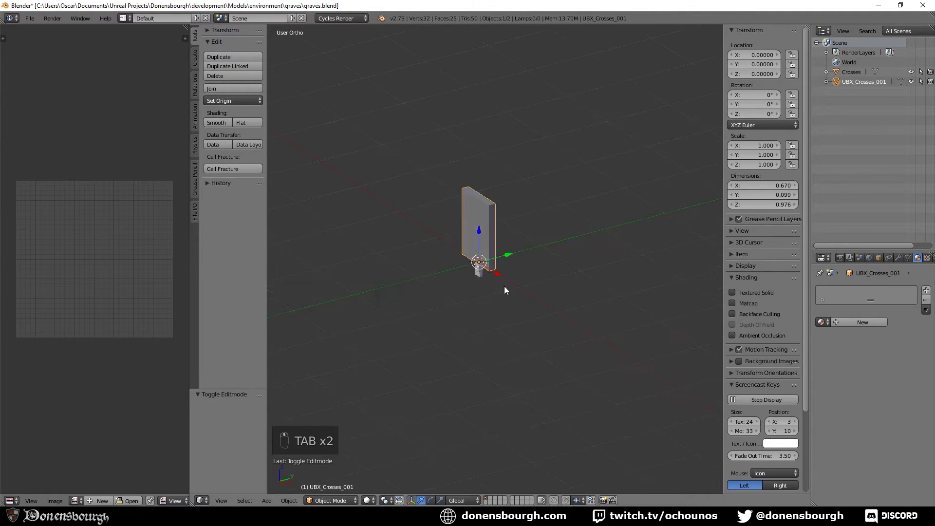
{"action": "scroll", "coordinate": [504, 286], "scroll_direction": "up", "scroll_amount": 2}
{"action": "middle_click_drag", "start_coordinate": [538, 281], "coordinate": [467, 275]}
{"action": "key", "text": "Tab"}
{"action": "key", "text": "Tab"}
- Hide the UBX_Crosses_001 collision box and select the entire cross mesh in Edit Mode
{"action": "right_click", "coordinate": [429, 260]}
{"action": "key", "text": "Tab"}
{"action": "left_click", "coordinate": [911, 81]}
{"action": "key", "text": "a"}
{"action": "key", "text": "a"}
{"action": "key", "text": "a"}
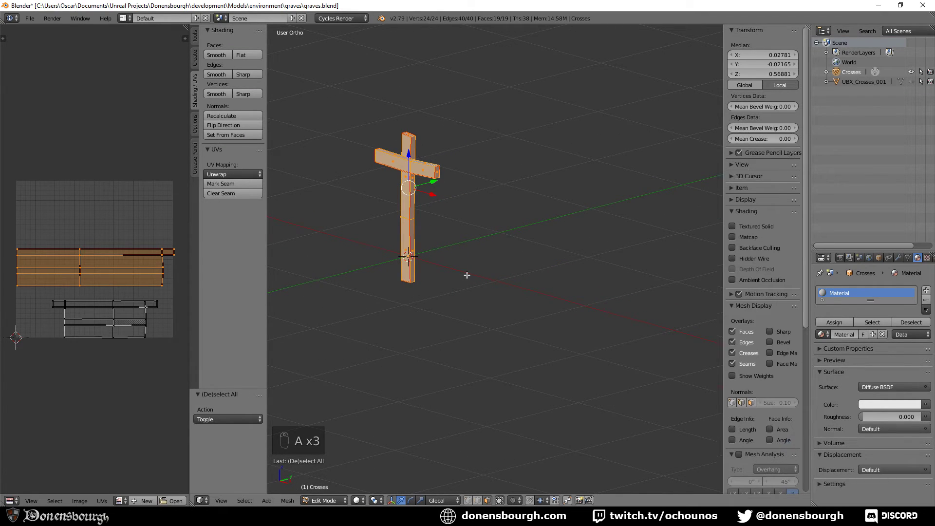
- Duplicate the cross within the mesh and move the copy about 1.674 along X, 1.551 along Y and a further 0.307 along X
{"action": "key", "text": "shift+d"}
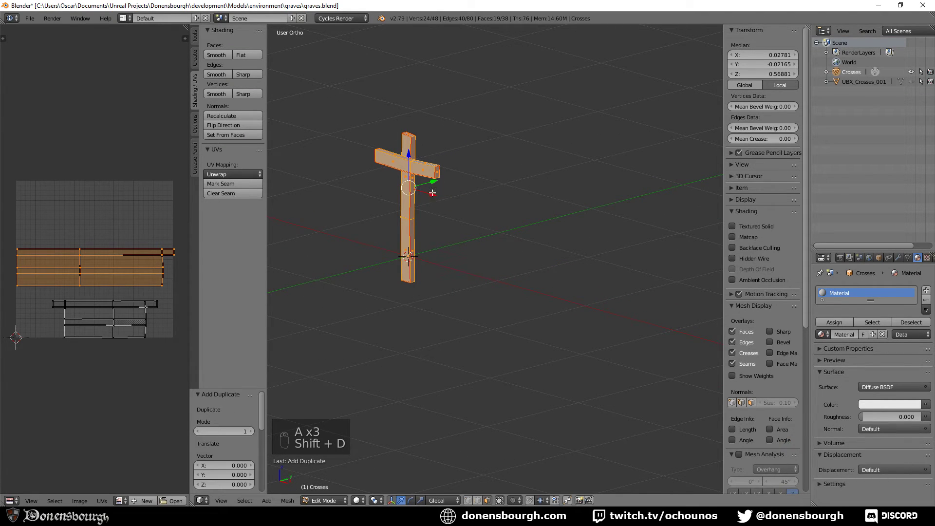
{"action": "key", "text": "x"}
{"action": "left_click", "coordinate": [548, 265]}
{"action": "middle_click_drag", "start_coordinate": [584, 317], "coordinate": [564, 325]}
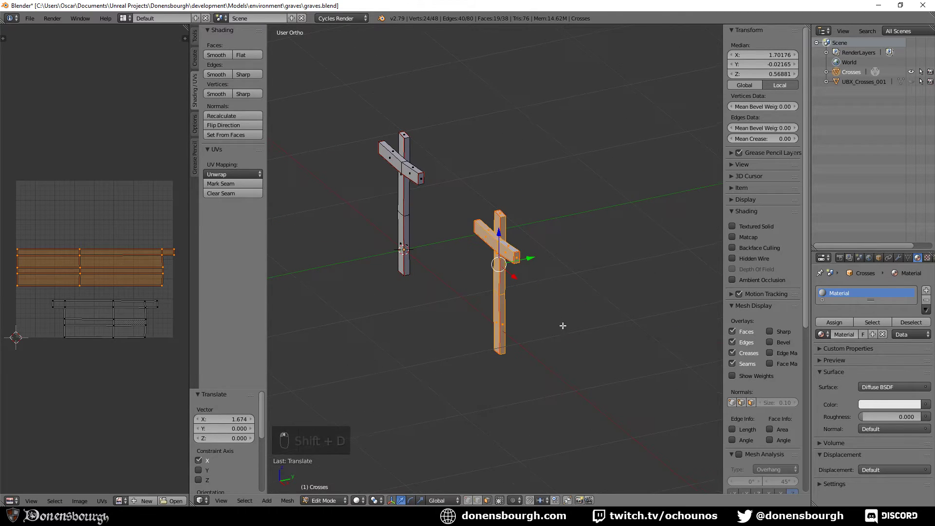
{"action": "left_click_drag", "start_coordinate": [531, 259], "coordinate": [713, 251]}
{"action": "right_click_drag", "start_coordinate": [441, 361], "coordinate": [540, 336]}
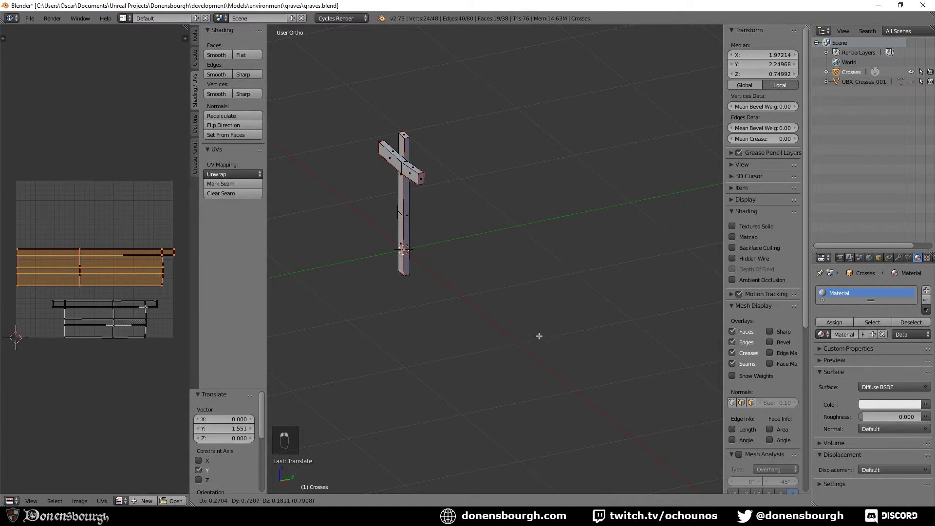
{"action": "right_click", "coordinate": [502, 352]}
{"action": "middle_click_drag", "start_coordinate": [491, 369], "coordinate": [576, 363]}
{"action": "middle_click_drag", "start_coordinate": [617, 325], "coordinate": [479, 331], "text": "shift"}
{"action": "left_click_drag", "start_coordinate": [476, 188], "coordinate": [515, 190]}
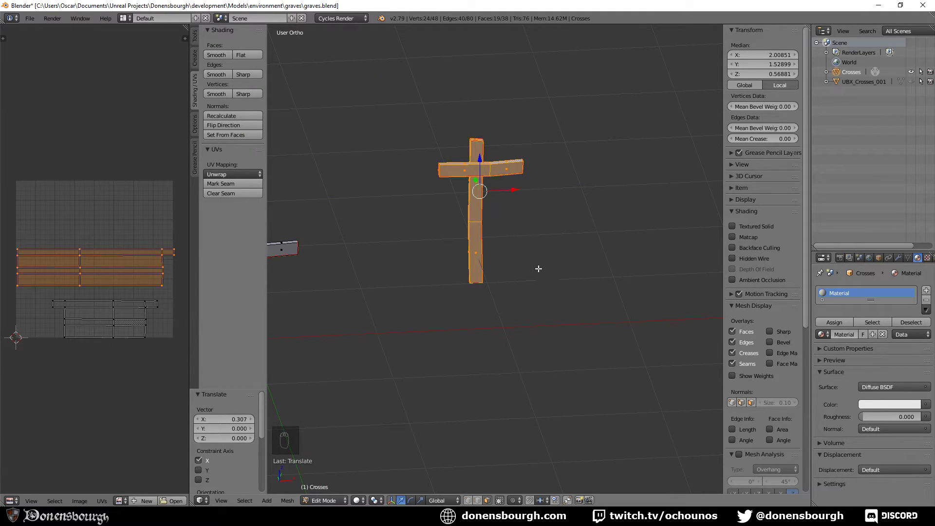
- Tilt the duplicated cross about 1.81° in the front view
{"action": "key", "text": "KP_3"}
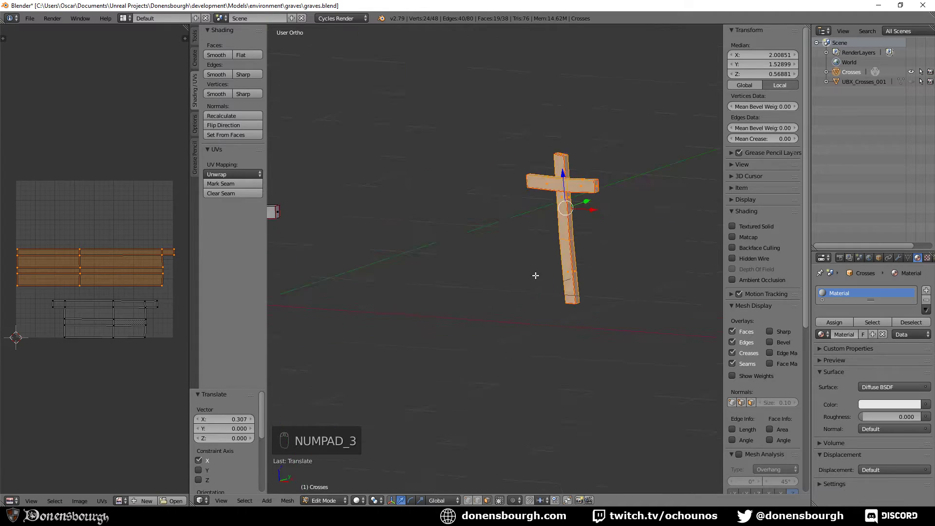
{"action": "key", "text": "KP_1"}
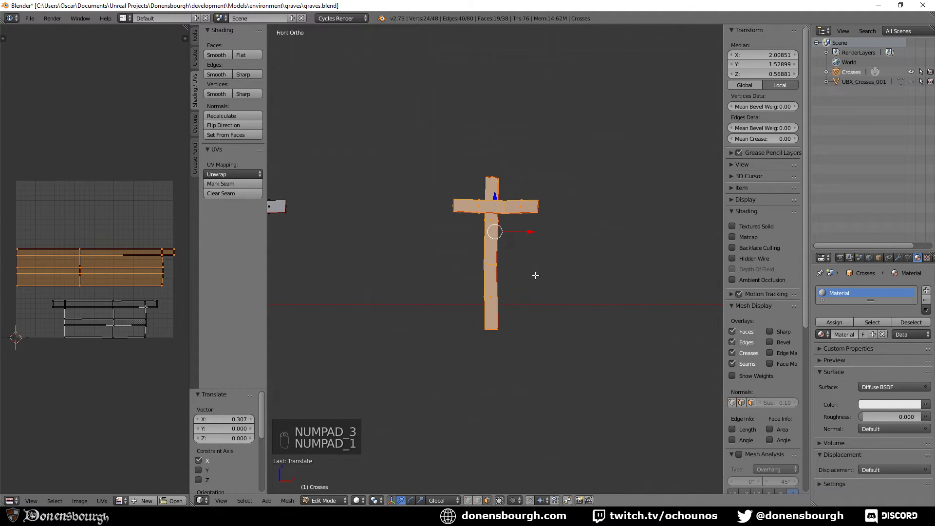
{"action": "key", "text": "r"}
{"action": "left_click", "coordinate": [539, 341]}
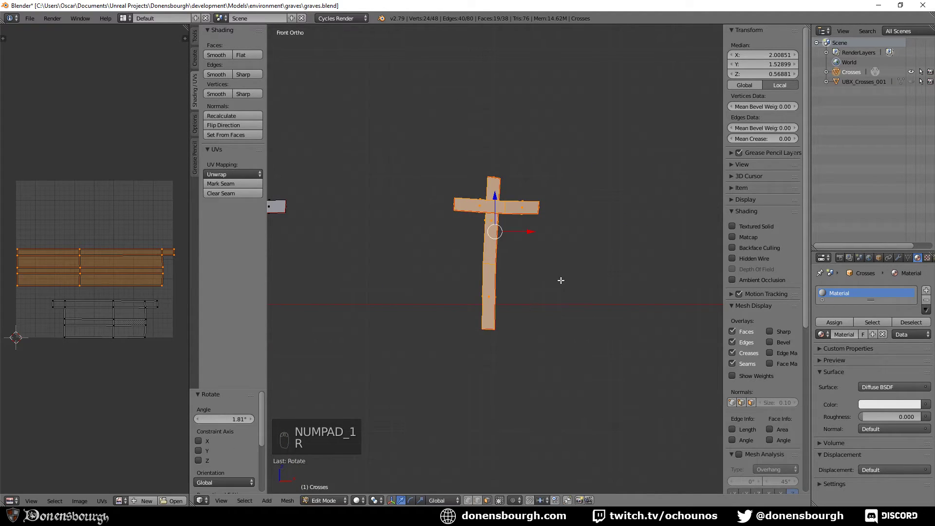
- Move the second cross's +X crossbar end face about 0.065 inward along X and 0.032 down
{"action": "middle_click_drag", "start_coordinate": [559, 277], "coordinate": [529, 289]}
{"action": "scroll", "coordinate": [530, 289], "scroll_direction": "up", "scroll_amount": 4}
{"action": "middle_click_drag", "start_coordinate": [618, 258], "coordinate": [452, 406], "text": "shift"}
{"action": "scroll", "coordinate": [466, 331], "scroll_direction": "up", "scroll_amount": 2}
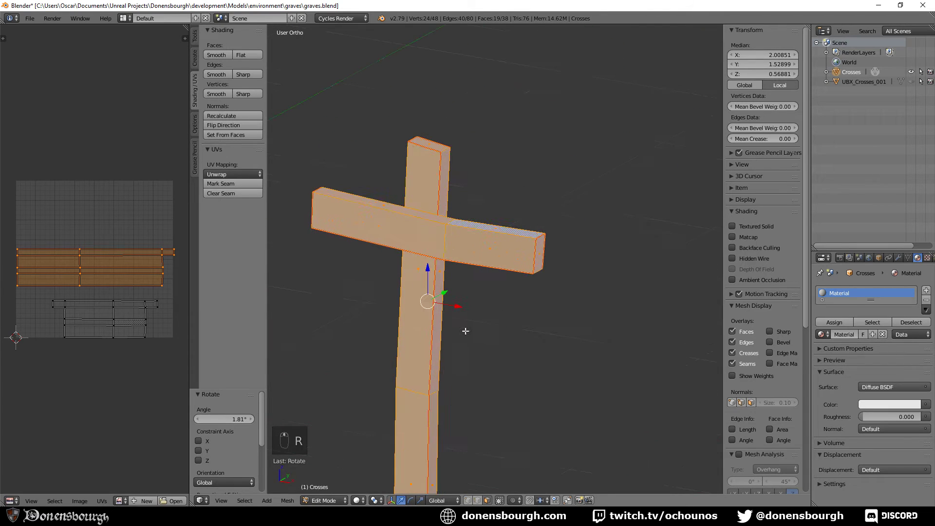
{"action": "left_click", "coordinate": [401, 501]}
{"action": "right_click", "coordinate": [537, 252]}
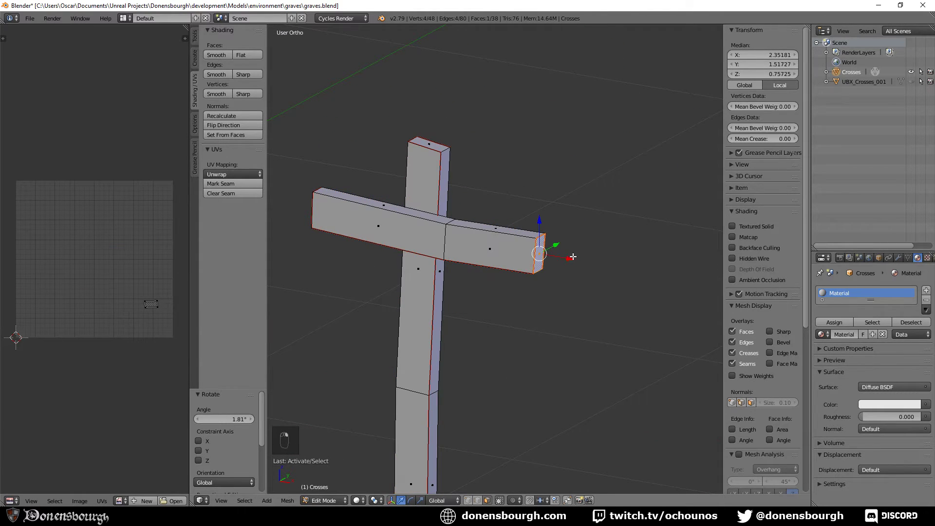
{"action": "left_click_drag", "start_coordinate": [573, 257], "coordinate": [525, 253]}
{"action": "left_click_drag", "start_coordinate": [518, 218], "coordinate": [517, 230]}
- Shift the crossbar's middle edge loop about -0.179 along X in edge select mode
{"action": "left_click", "coordinate": [477, 501]}
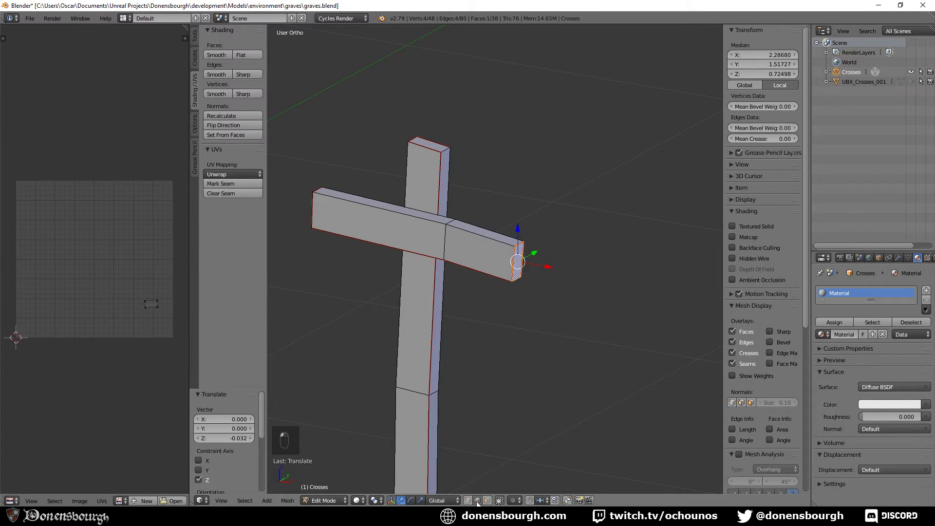
{"action": "right_click", "coordinate": [428, 258], "text": "alt"}
{"action": "left_click_drag", "start_coordinate": [476, 245], "coordinate": [415, 244]}
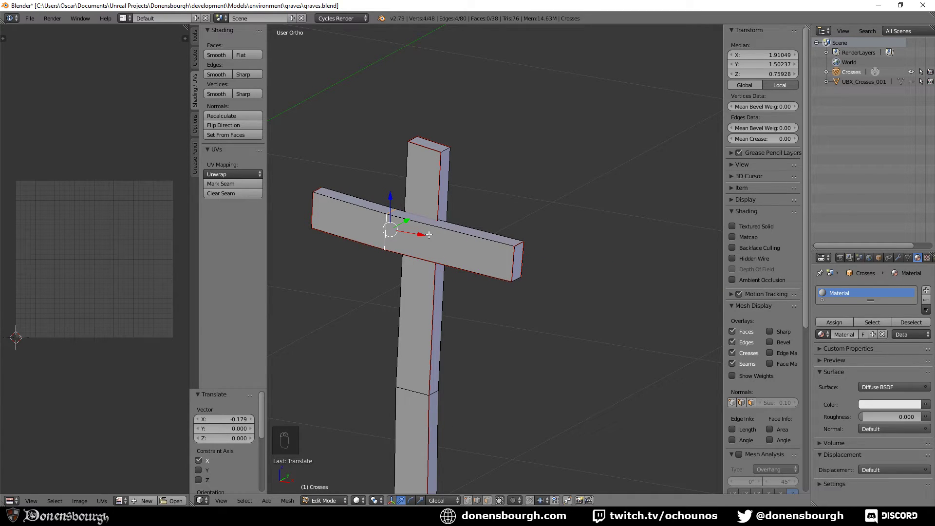
- Lower the post's two top edges about 0.034 and 0.035 along Z, adjusting their X positions to reshape the top
{"action": "right_click", "coordinate": [443, 149]}
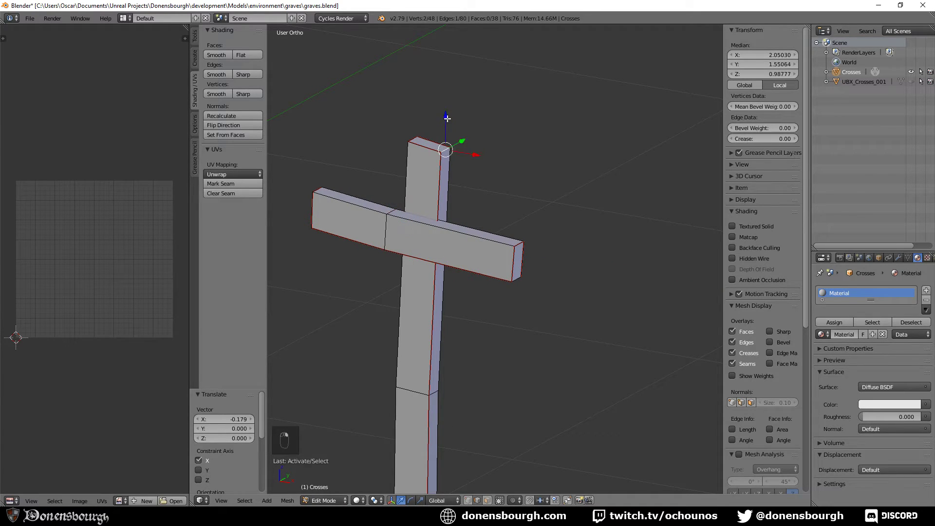
{"action": "left_click_drag", "start_coordinate": [448, 119], "coordinate": [445, 132]}
{"action": "left_click_drag", "start_coordinate": [466, 165], "coordinate": [470, 164]}
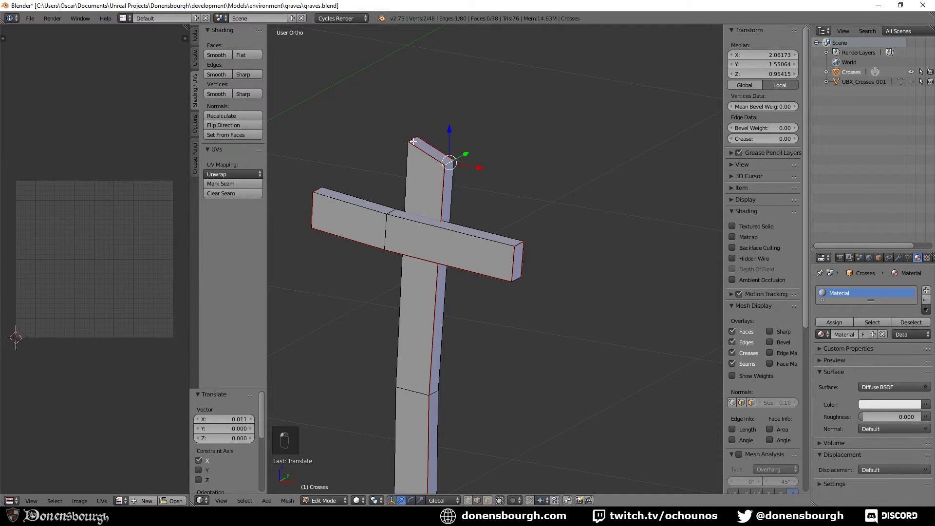
{"action": "right_click", "coordinate": [413, 142]}
{"action": "left_click_drag", "start_coordinate": [412, 106], "coordinate": [411, 118]}
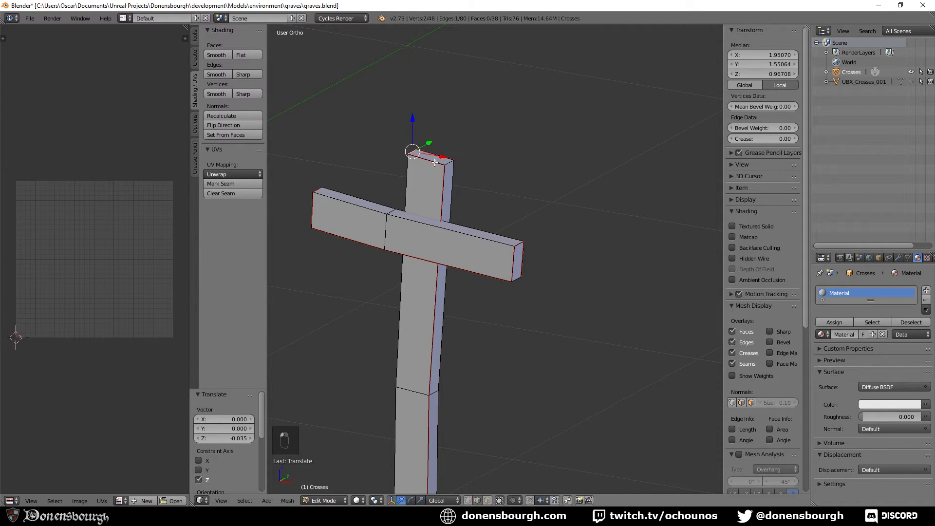
{"action": "left_click_drag", "start_coordinate": [437, 160], "coordinate": [406, 140]}
{"action": "left_click_drag", "start_coordinate": [407, 129], "coordinate": [407, 132]}
- Move the post's middle edge loop about 0.039 along X and 0.080 up along Z to bend the post
{"action": "middle_click_drag", "start_coordinate": [440, 312], "coordinate": [476, 283]}
{"action": "left_click", "coordinate": [455, 296], "text": "alt"}
{"action": "key", "text": "g"}
{"action": "key", "text": "x"}
{"action": "left_click_drag", "start_coordinate": [483, 300], "coordinate": [494, 300]}
{"action": "left_click_drag", "start_coordinate": [469, 271], "coordinate": [470, 237]}
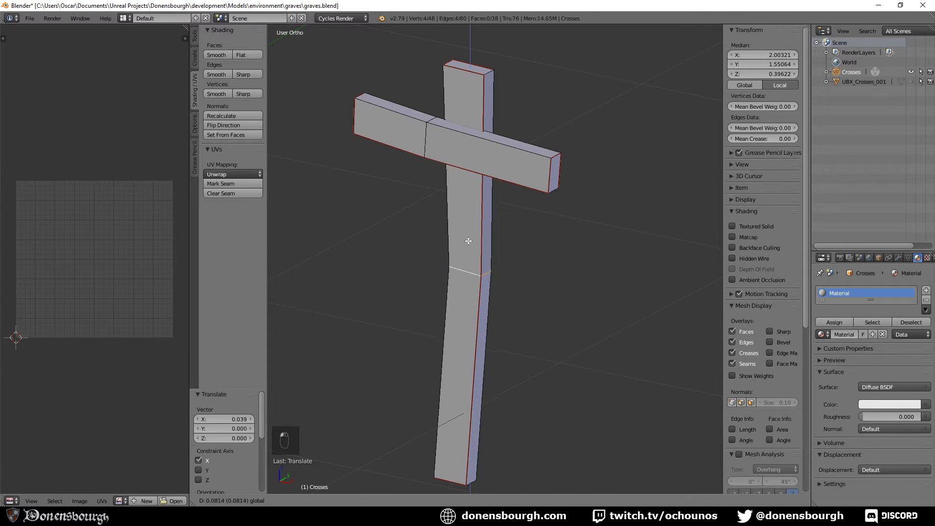
{"action": "left_click", "coordinate": [468, 241]}
- Scale the post's bottom edge loop by about 1.153 in X and Y only
{"action": "scroll", "coordinate": [498, 347], "scroll_direction": "down", "scroll_amount": 2}
{"action": "middle_click_drag", "start_coordinate": [499, 352], "coordinate": [480, 283], "text": "shift"}
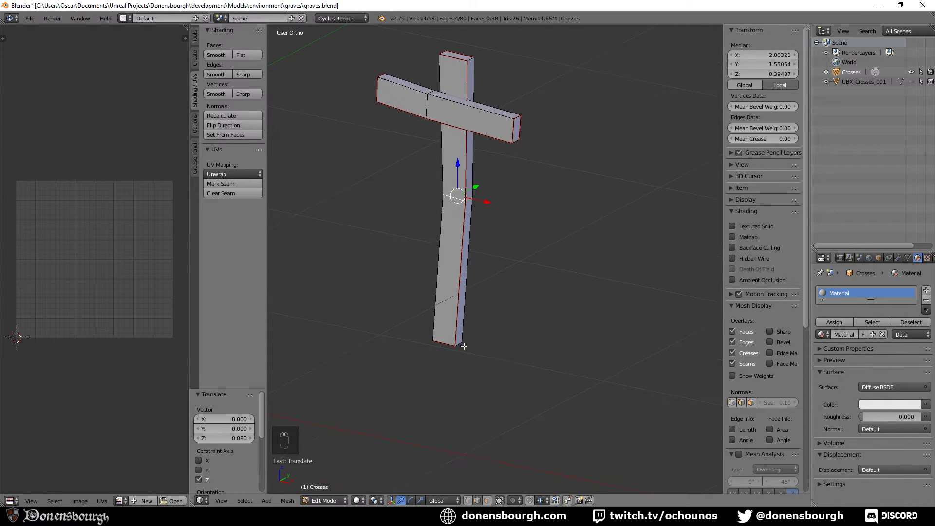
{"action": "right_click", "coordinate": [445, 343], "text": "alt"}
{"action": "key", "text": "s"}
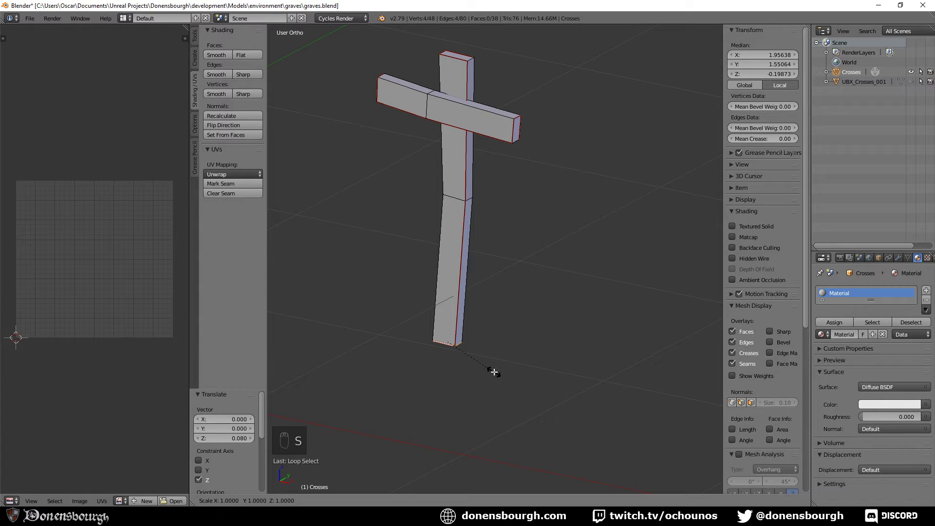
{"action": "key", "text": "shift+z"}
{"action": "left_click", "coordinate": [501, 378]}
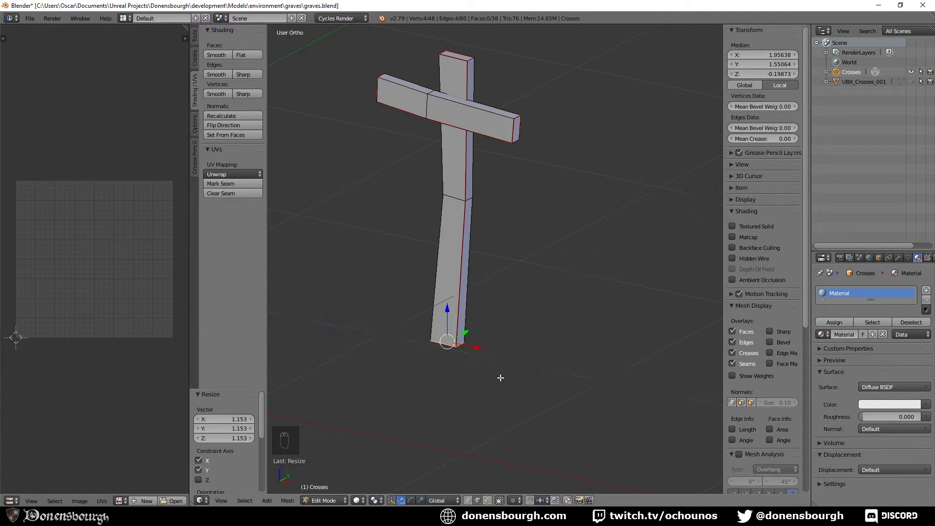
- Move the post's middle edge loop about 0.008 along Y
{"action": "middle_click_drag", "start_coordinate": [501, 378], "coordinate": [623, 333]}
{"action": "scroll", "coordinate": [623, 334], "scroll_direction": "up", "scroll_amount": 2}
{"action": "right_click", "coordinate": [694, 294], "text": "alt"}
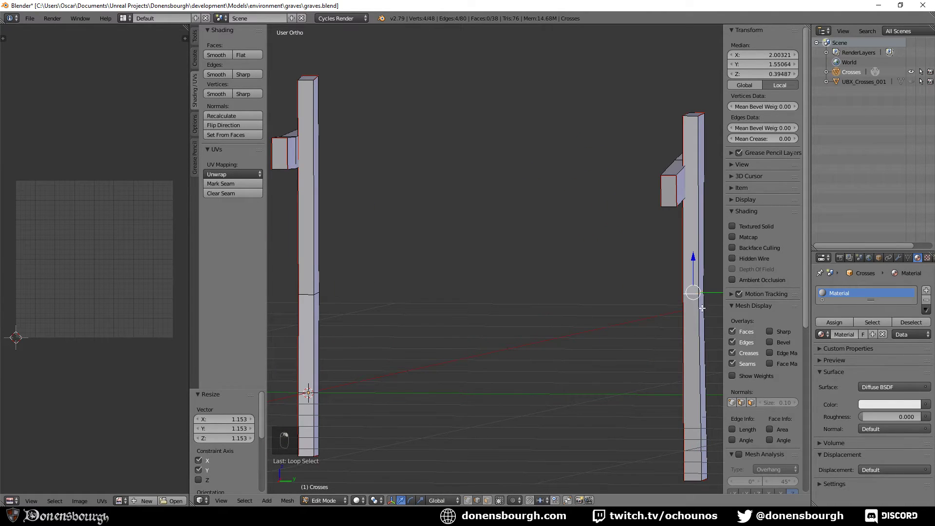
{"action": "left_click_drag", "start_coordinate": [711, 293], "coordinate": [714, 295]}
{"action": "scroll", "coordinate": [648, 324], "scroll_direction": "down", "scroll_amount": 3}
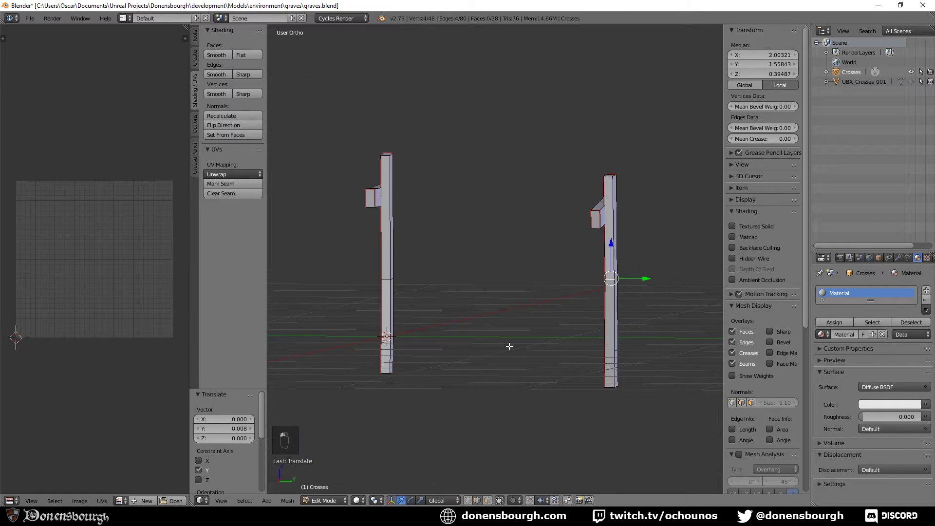
- Nudge the post's middle edge loop slightly back along Y and return to Object Mode
{"action": "mouse_move", "coordinate": [648, 324]}
{"action": "middle_mouse_down"}
{"action": "mouse_move", "coordinate": [565, 346]}
{"action": "mouse_move", "coordinate": [495, 382]}
{"action": "mouse_move", "coordinate": [453, 382]}
{"action": "mouse_move", "coordinate": [576, 349]}
{"action": "mouse_move", "coordinate": [497, 359]}
{"action": "middle_mouse_up"}
{"action": "key", "text": "Tab"}
{"action": "scroll", "coordinate": [519, 368], "scroll_direction": "up", "scroll_amount": 3}
{"action": "scroll", "coordinate": [502, 363], "scroll_direction": "up", "scroll_amount": 2}
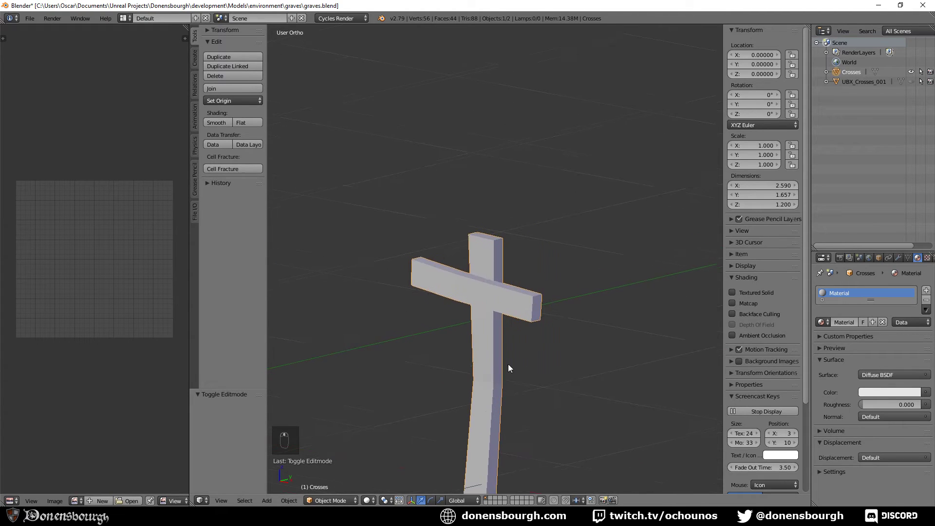
{"action": "key", "text": "Tab"}
{"action": "left_click_drag", "start_coordinate": [505, 375], "coordinate": [504, 405]}
{"action": "key", "text": "Tab"}
{"action": "scroll", "coordinate": [504, 405], "scroll_direction": "down", "scroll_amount": 3}
{"action": "middle_click_drag", "start_coordinate": [485, 409], "coordinate": [560, 303]}
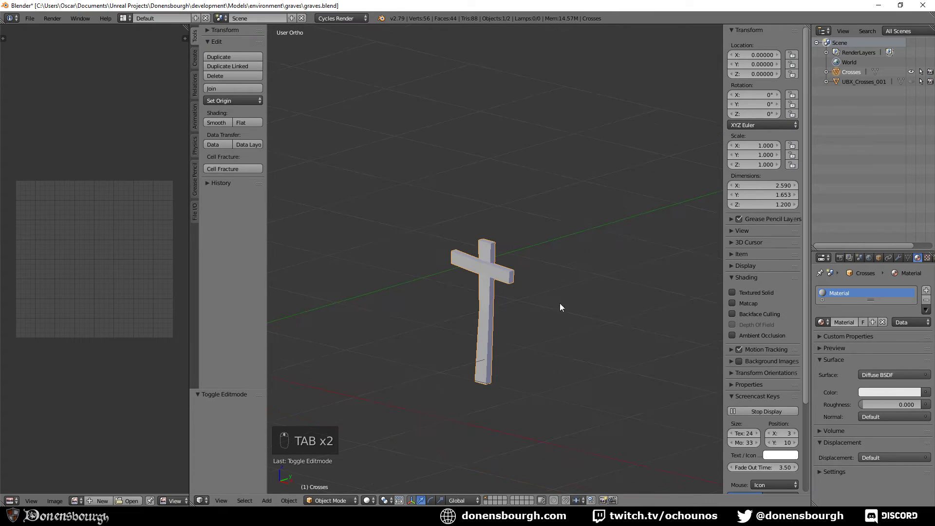
- Unhide the UBX_Crosses_001 collision box, duplicate it in place and open the copy in Edit Mode
{"action": "left_click", "coordinate": [864, 81]}
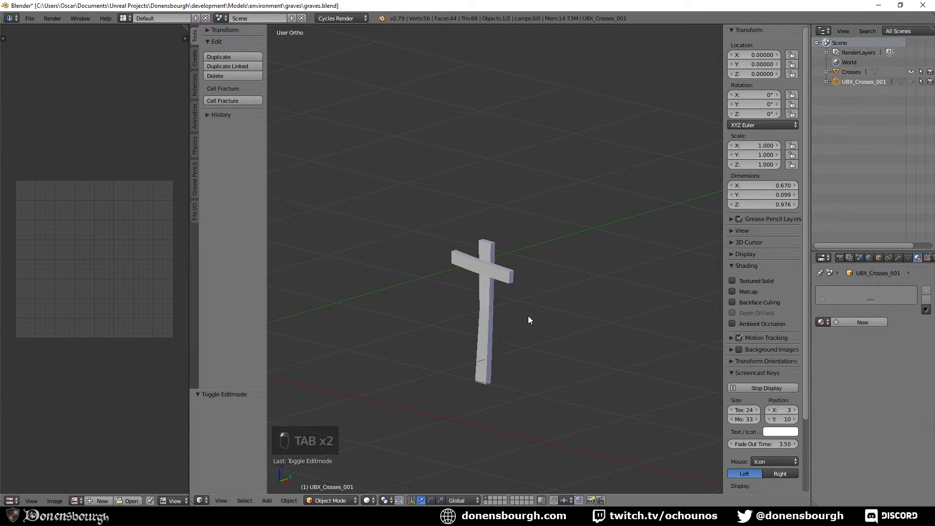
{"action": "left_click", "coordinate": [911, 81]}
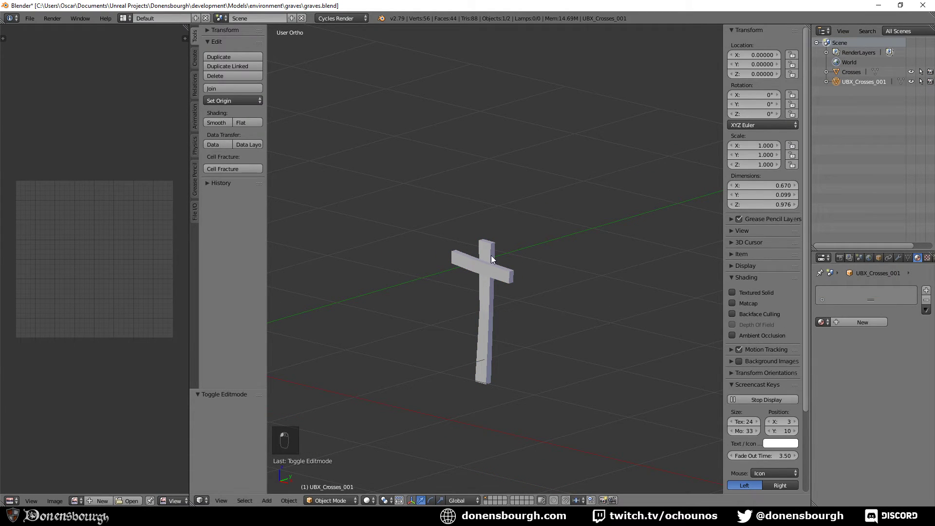
{"action": "scroll", "coordinate": [454, 278], "scroll_direction": "down", "scroll_amount": 4}
{"action": "scroll", "coordinate": [454, 280], "scroll_direction": "down", "scroll_amount": 2}
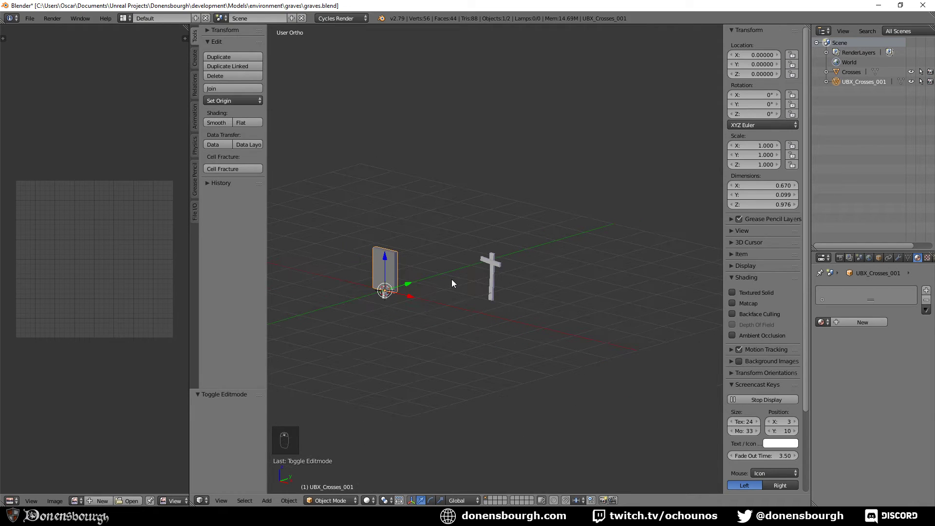
{"action": "key", "text": "shift+d"}
{"action": "key", "text": "Tab"}
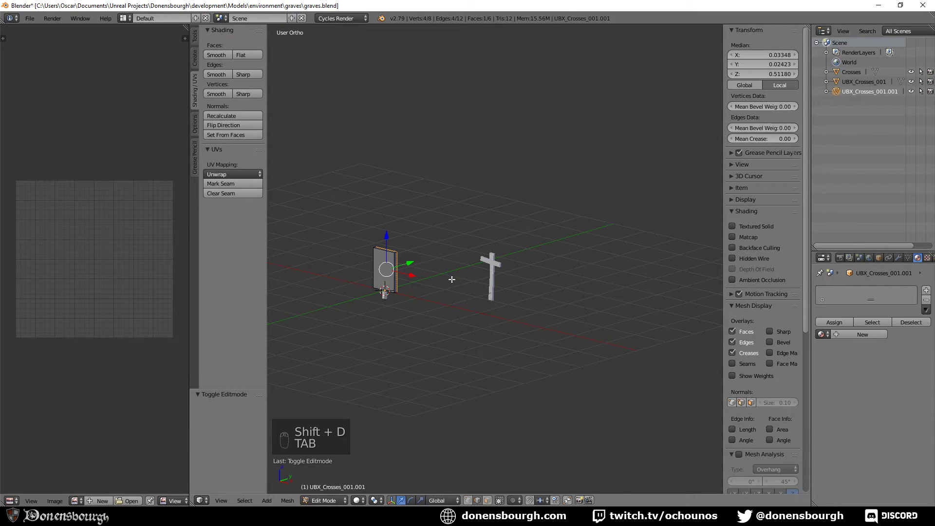
- Move the duplicated collision box's whole mesh about 2.242 along X and 1.287 along Y onto the second cross
{"action": "key", "text": "a"}
{"action": "key", "text": "a"}
{"action": "key", "text": "a"}
{"action": "key", "text": "a"}
{"action": "key", "text": "g"}
{"action": "key", "text": "x"}
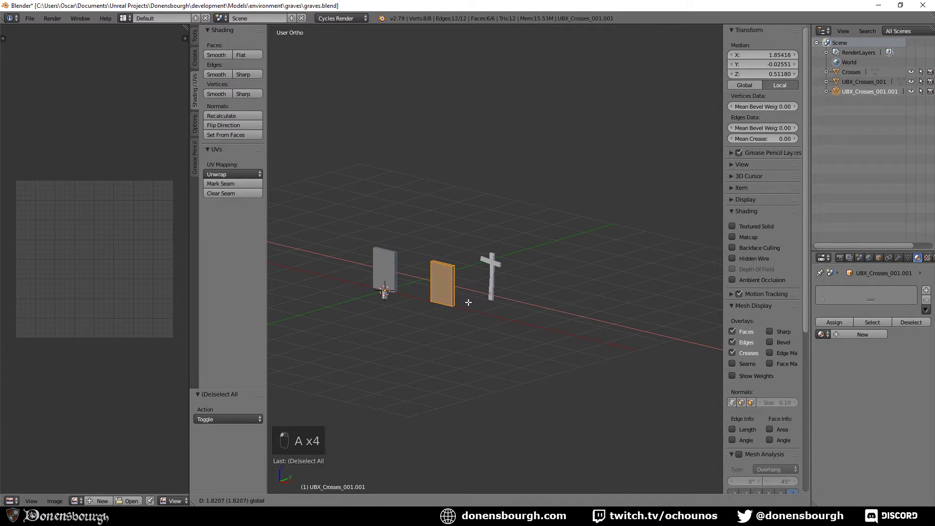
{"action": "left_click", "coordinate": [472, 300]}
{"action": "key", "text": "g"}
{"action": "key", "text": "y"}
{"action": "left_click", "coordinate": [508, 260]}
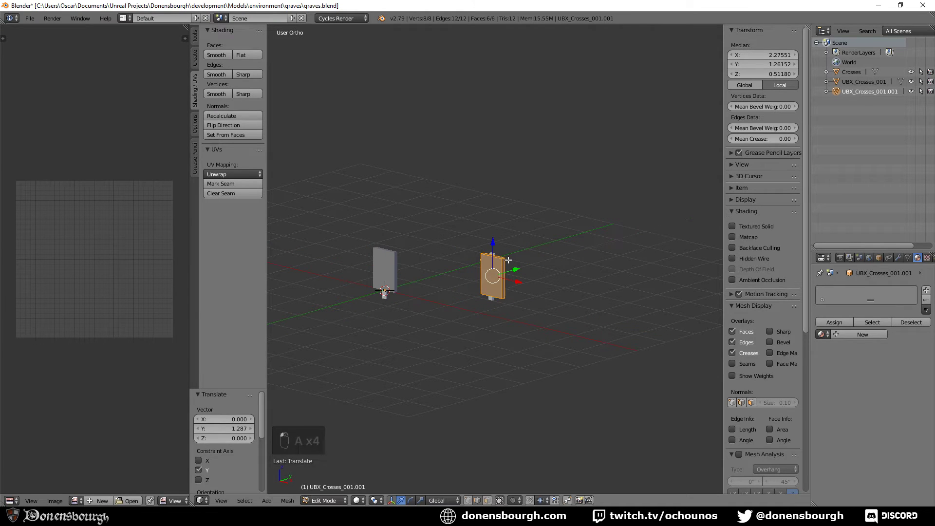
- Move the collision box's negative-X side about -0.252 along X to the outer end of the second cross's crossbeam
{"action": "key", "text": "KP_1"}
{"action": "scroll", "coordinate": [508, 261], "scroll_direction": "up", "scroll_amount": 5}
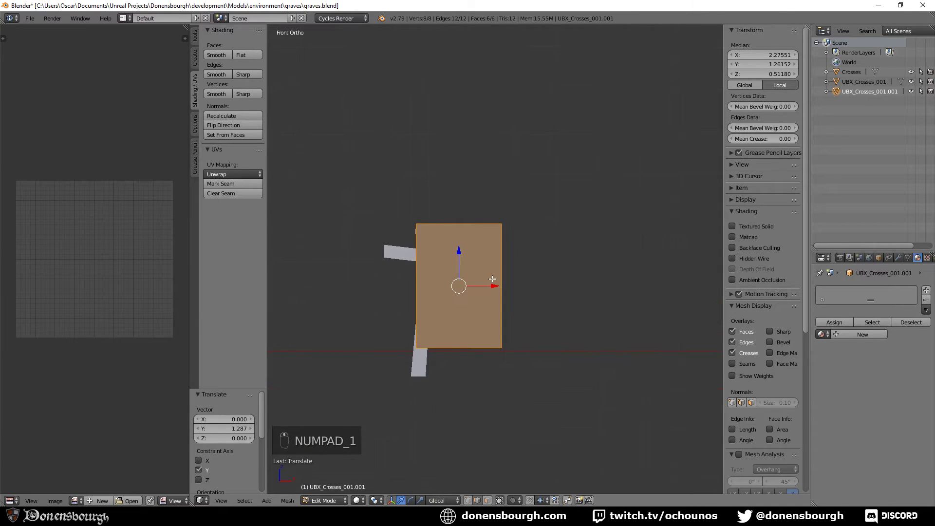
{"action": "key", "text": "z"}
{"action": "scroll", "coordinate": [491, 277], "scroll_direction": "up", "scroll_amount": 6}
{"action": "middle_click_drag", "start_coordinate": [478, 284], "coordinate": [624, 263], "text": "shift"}
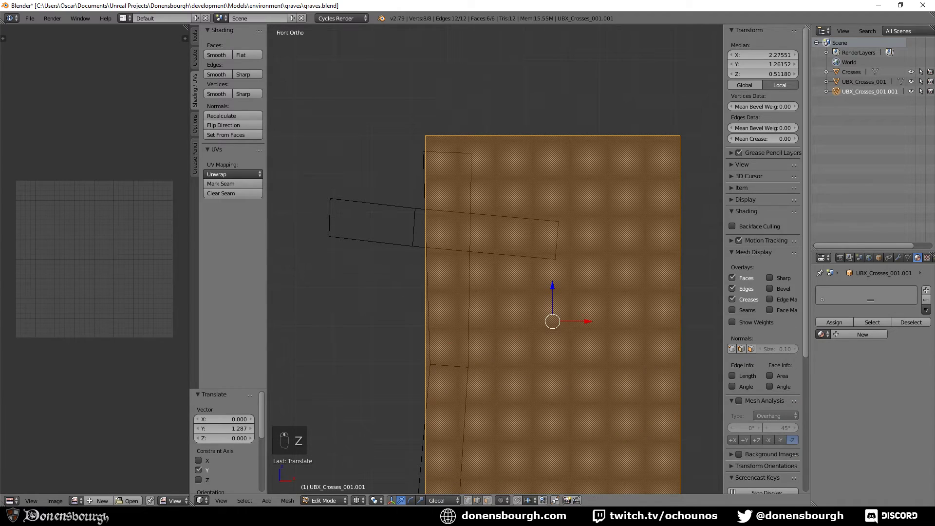
{"action": "right_click", "coordinate": [440, 358]}
{"action": "key", "text": "g"}
{"action": "key", "text": "x"}
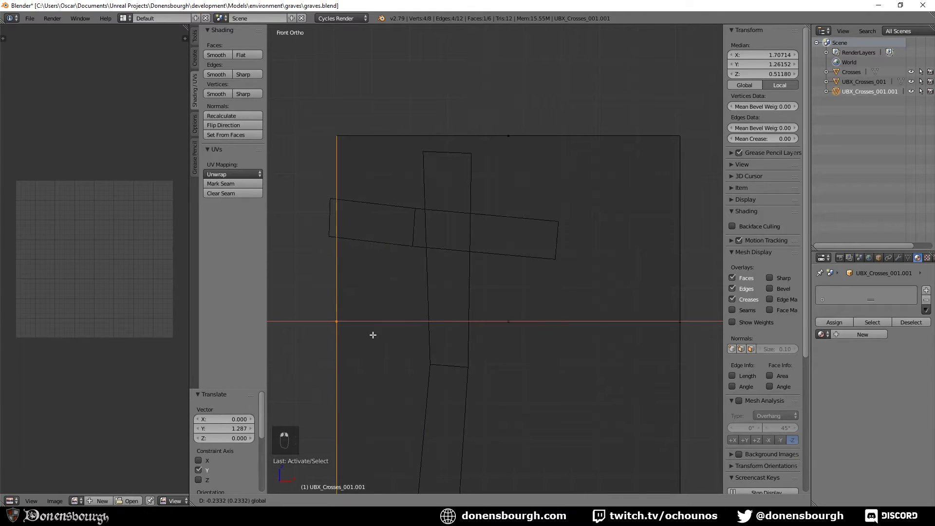
{"action": "left_click", "coordinate": [366, 335]}
- Move the collision box's positive-X side about -0.322 along X to the crossbeam's end and lower its top face about 0.046
{"action": "right_click", "coordinate": [679, 319]}
{"action": "key", "text": "g"}
{"action": "key", "text": "x"}
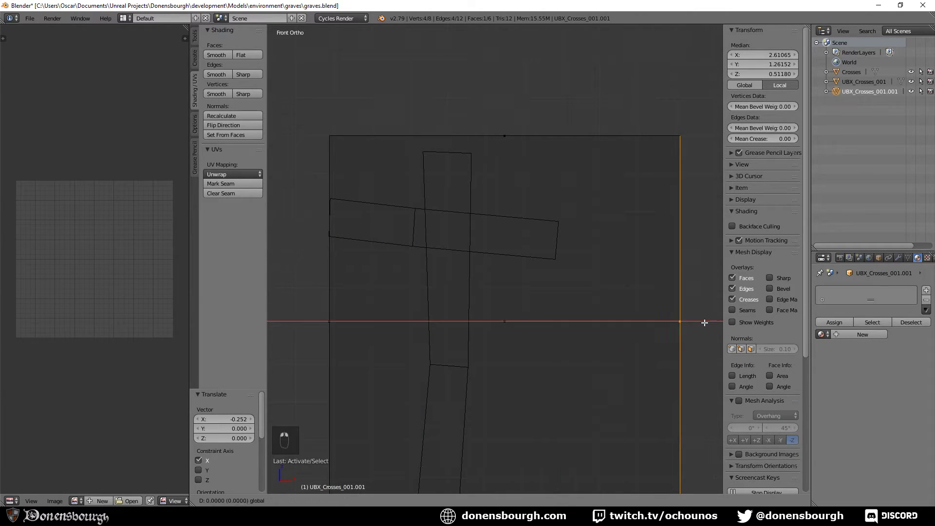
{"action": "left_click", "coordinate": [583, 330]}
{"action": "right_click", "coordinate": [448, 108]}
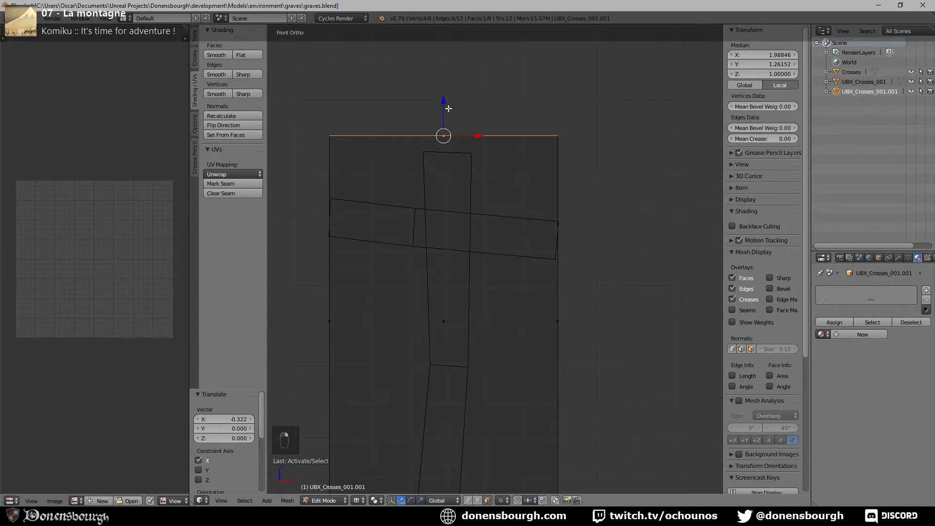
{"action": "left_click_drag", "start_coordinate": [444, 100], "coordinate": [444, 117]}
- Move the collision box's whole mesh about 0.275 along Y so it encloses the second cross in side view
{"action": "middle_click_drag", "start_coordinate": [507, 420], "coordinate": [494, 200], "text": "shift"}
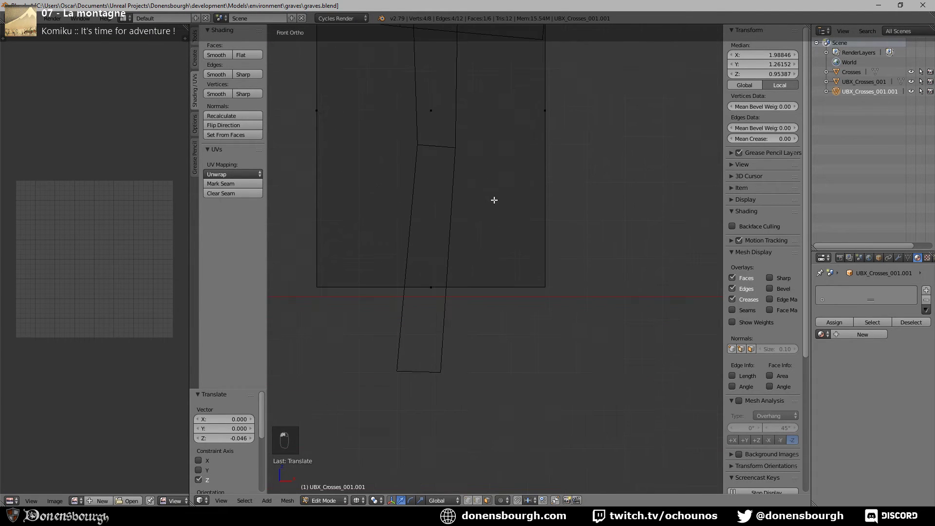
{"action": "key", "text": "KP_1"}
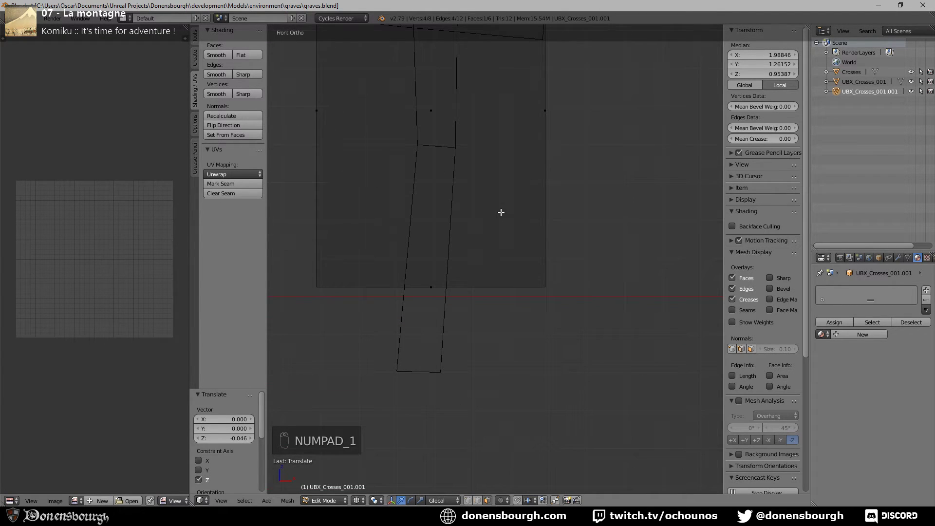
{"action": "key", "text": "KP_3"}
{"action": "scroll", "coordinate": [507, 234], "scroll_direction": "down", "scroll_amount": 3}
{"action": "middle_click_drag", "start_coordinate": [547, 236], "coordinate": [462, 318], "text": "shift"}
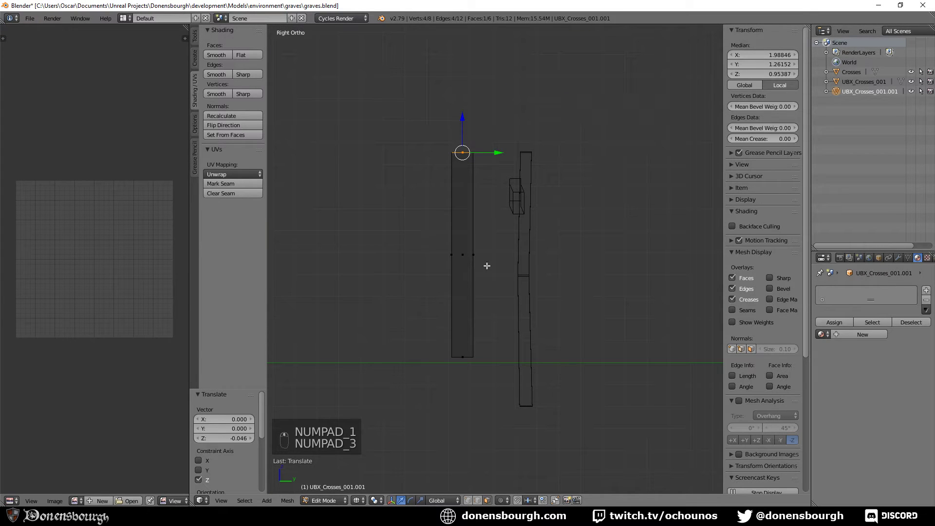
{"action": "key", "text": "a"}
{"action": "key", "text": "a"}
{"action": "key", "text": "a"}
{"action": "key", "text": "a"}
{"action": "key", "text": "g"}
{"action": "key", "text": "y"}
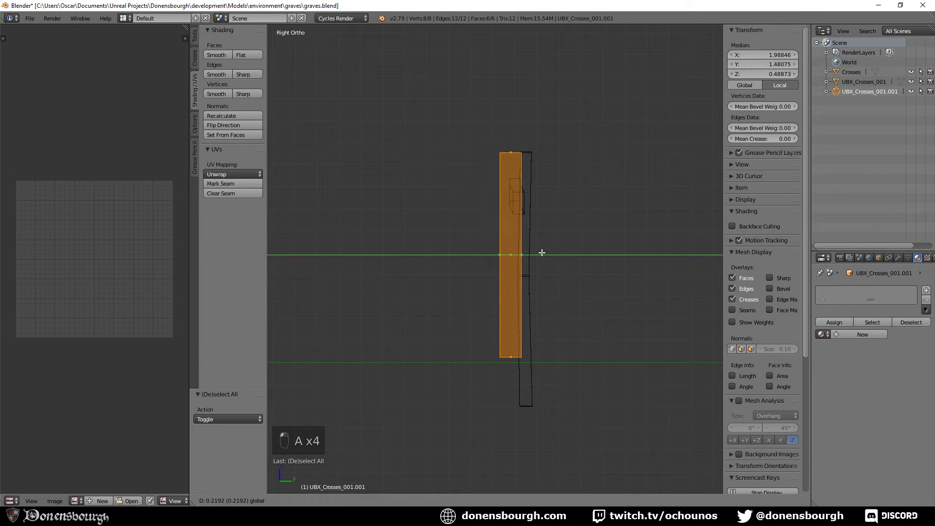
{"action": "left_click", "coordinate": [551, 250]}
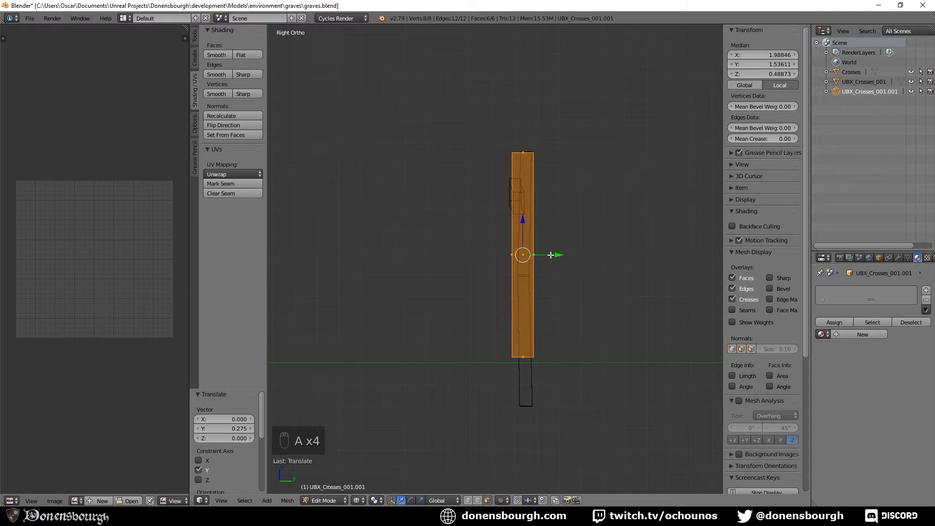
- Return to Object Mode and save the graves file
{"action": "middle_click_drag", "start_coordinate": [551, 251], "coordinate": [513, 340]}
{"action": "key", "text": "Tab"}
{"action": "scroll", "coordinate": [507, 329], "scroll_direction": "down", "scroll_amount": 3}
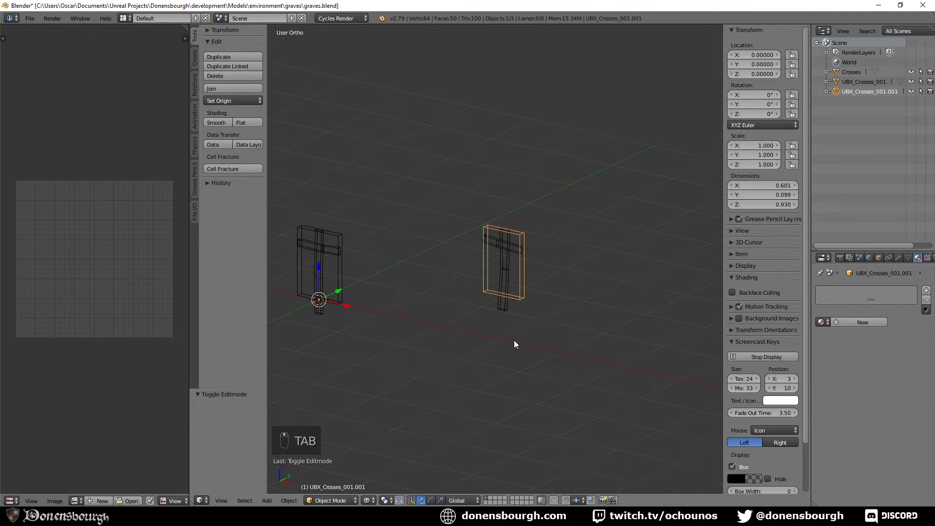
{"action": "key", "text": "ctrl+s"}
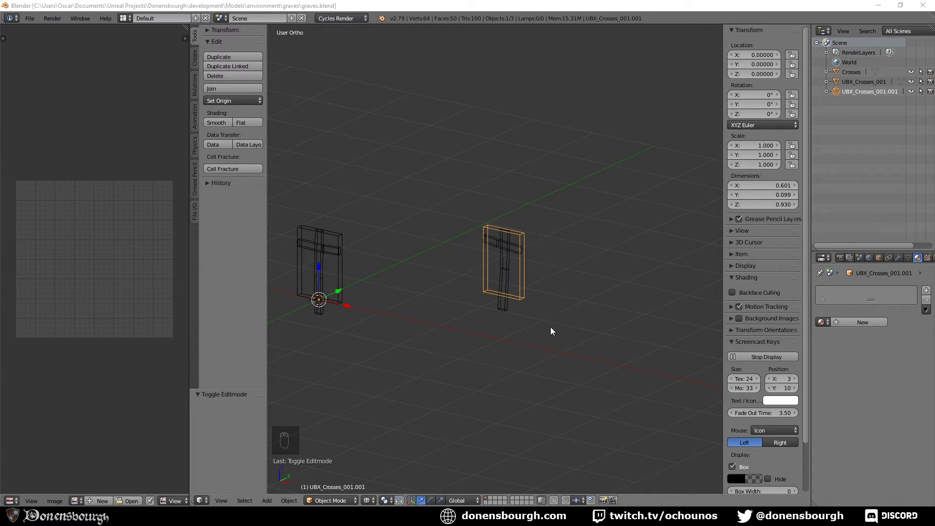
- Switch to solid shading, hide both collision boxes and rename the duplicated one UBX_Crosses_002
{"action": "middle_click_drag", "start_coordinate": [551, 327], "coordinate": [534, 335]}
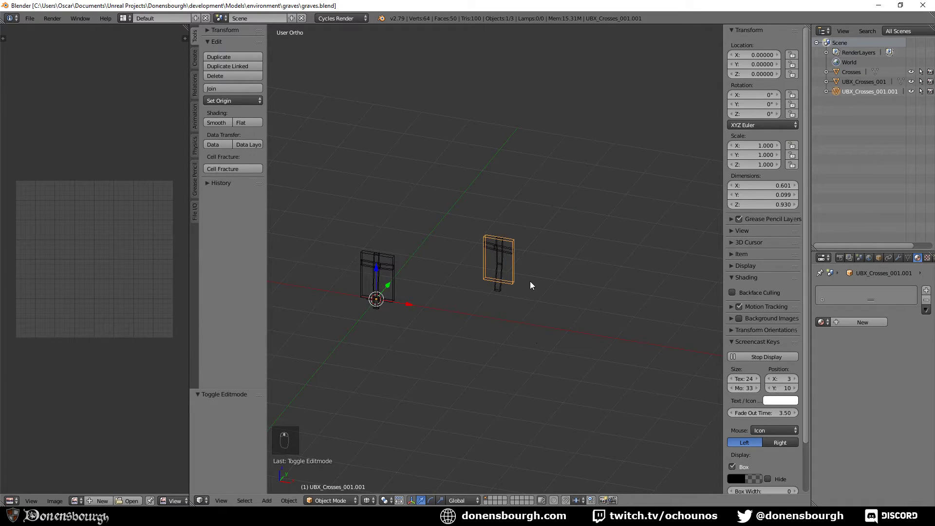
{"action": "key", "text": "z"}
{"action": "middle_click_drag", "start_coordinate": [508, 276], "coordinate": [557, 291]}
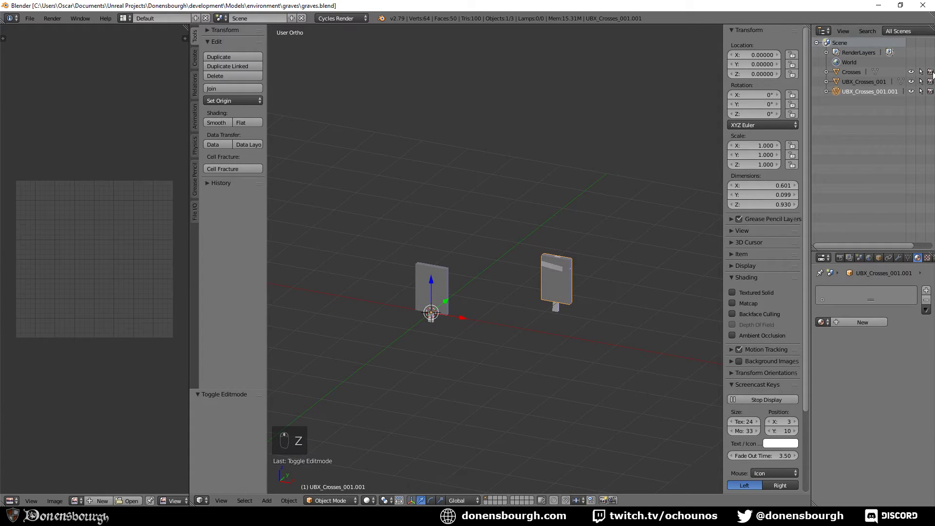
{"action": "left_click", "coordinate": [911, 81]}
{"action": "left_click", "coordinate": [911, 91]}
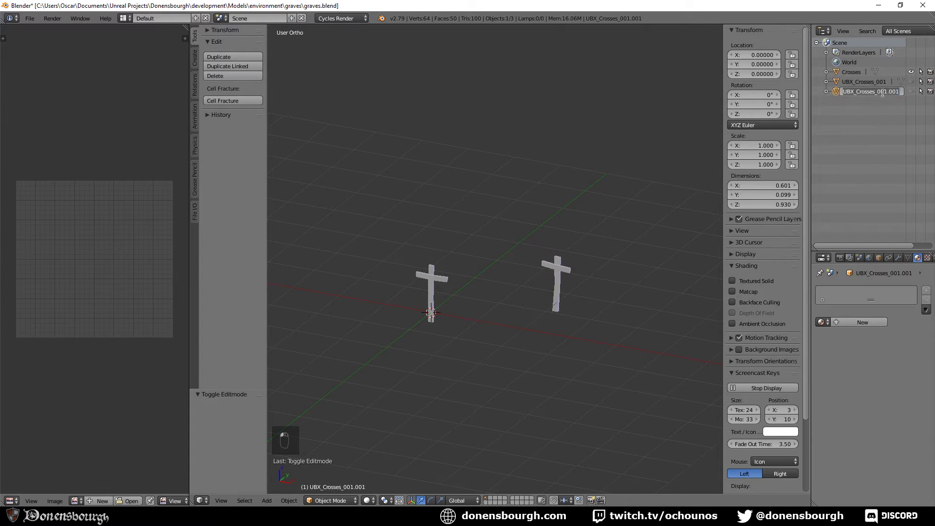
{"action": "double_click", "coordinate": [872, 92]}
{"action": "type", "text": "2"}
{"action": "key", "text": "Return"}
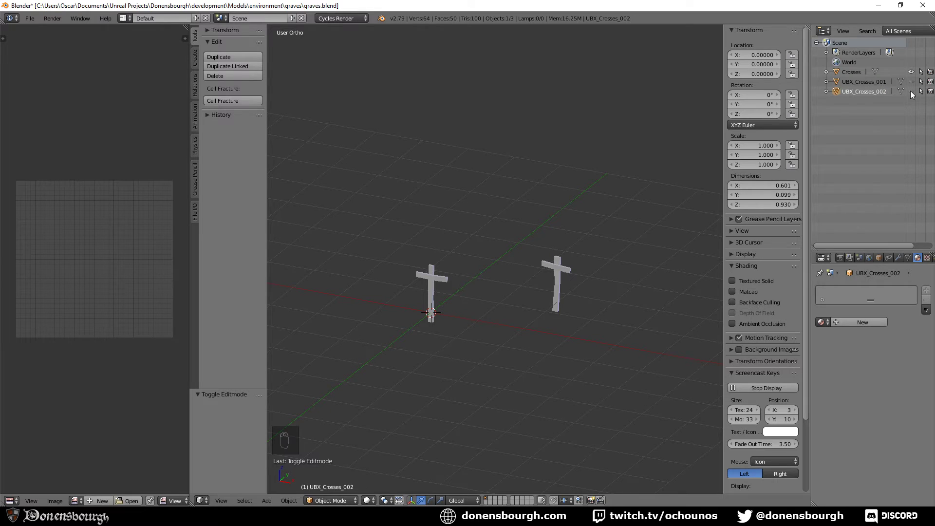
- Open the Crosses object in Edit Mode, select its whole mesh and rename its material Wood
{"action": "middle_click_drag", "start_coordinate": [525, 283], "coordinate": [547, 288], "text": "shift"}
{"action": "scroll", "coordinate": [548, 288], "scroll_direction": "up", "scroll_amount": 2}
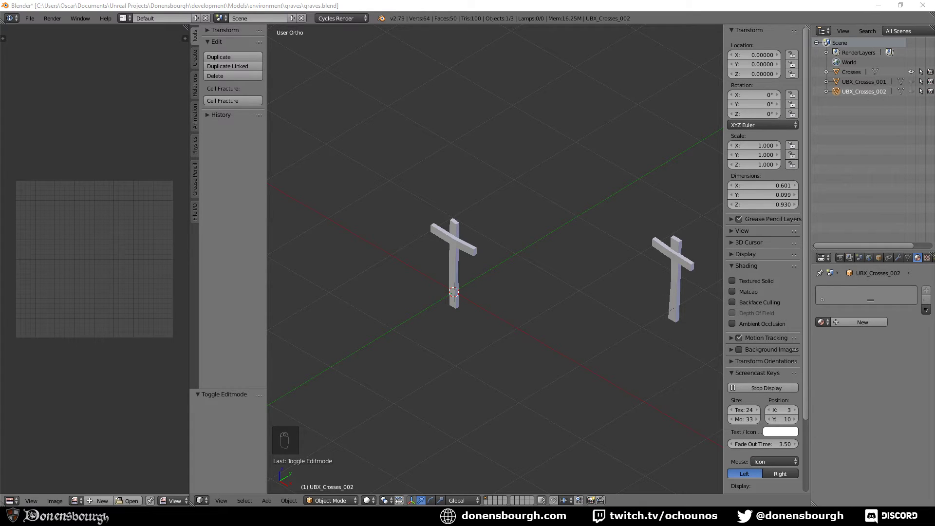
{"action": "middle_click_drag", "start_coordinate": [490, 267], "coordinate": [436, 263]}
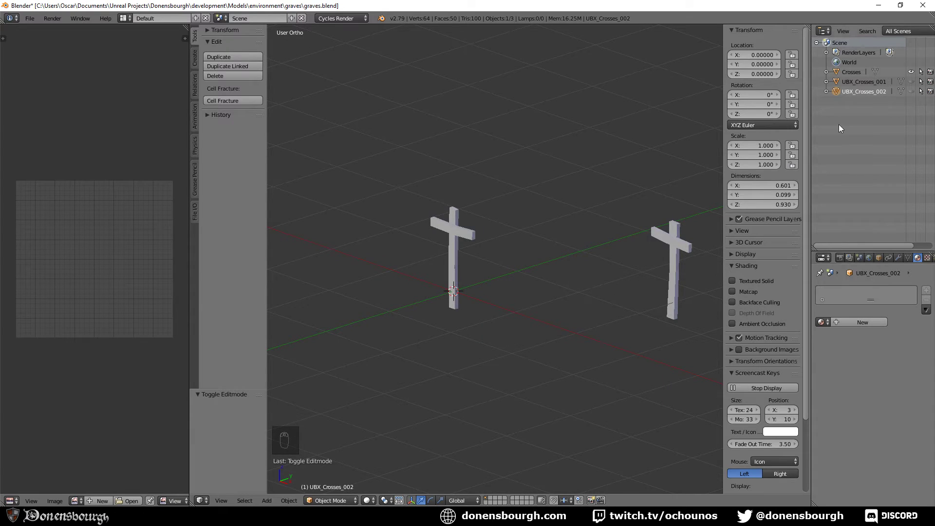
{"action": "left_click", "coordinate": [853, 72]}
{"action": "key", "text": "Tab"}
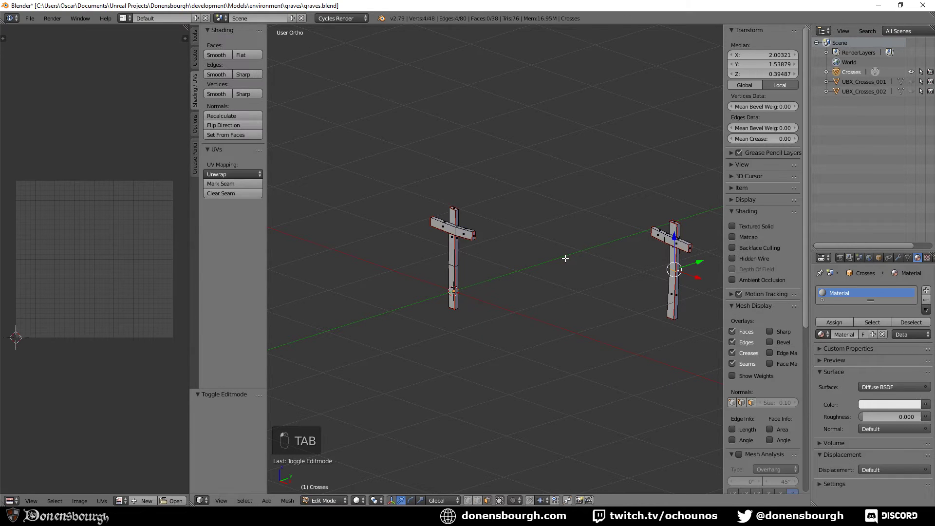
{"action": "key", "text": "a"}
{"action": "key", "text": "a"}
{"action": "key", "text": "a"}
{"action": "key", "text": "a"}
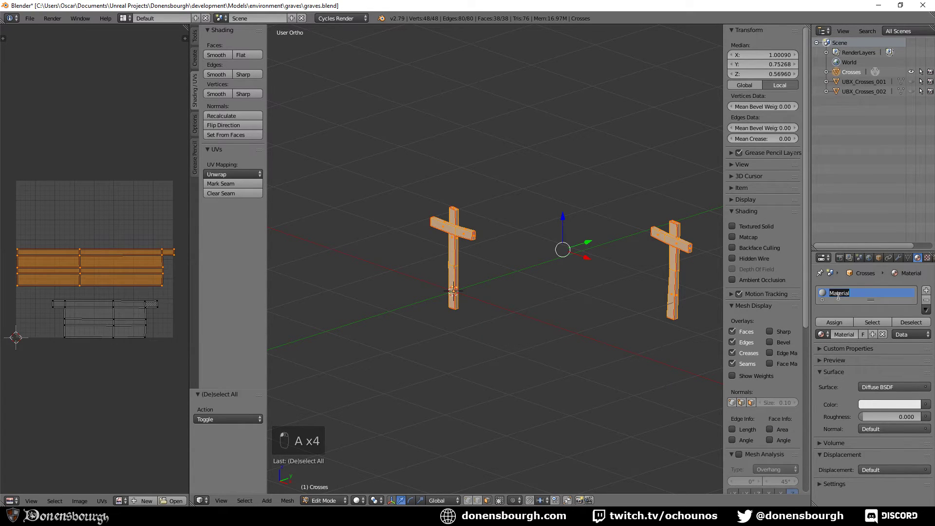
{"action": "type", "text": "Wood"}
{"action": "key", "text": "Return"}
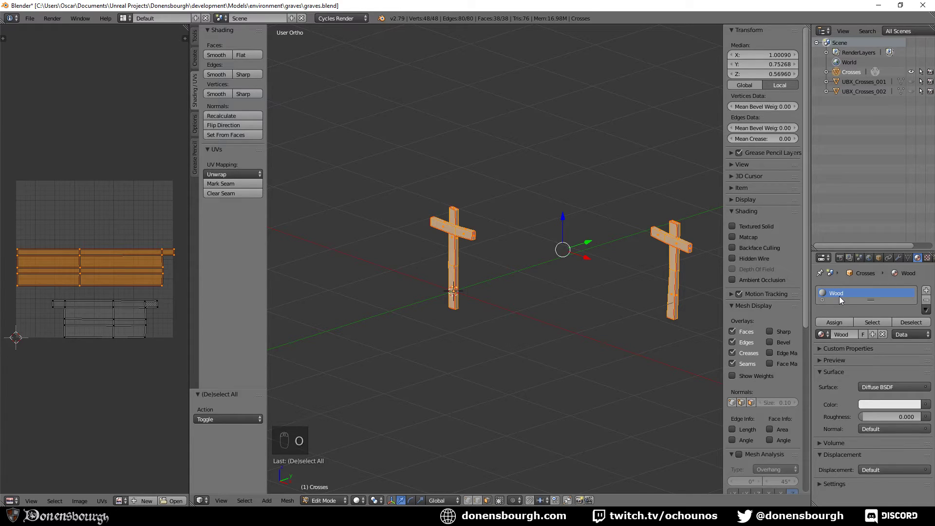
- Assign the Wood material to both selected crosses and unwrap their UVs
{"action": "left_click", "coordinate": [846, 321]}
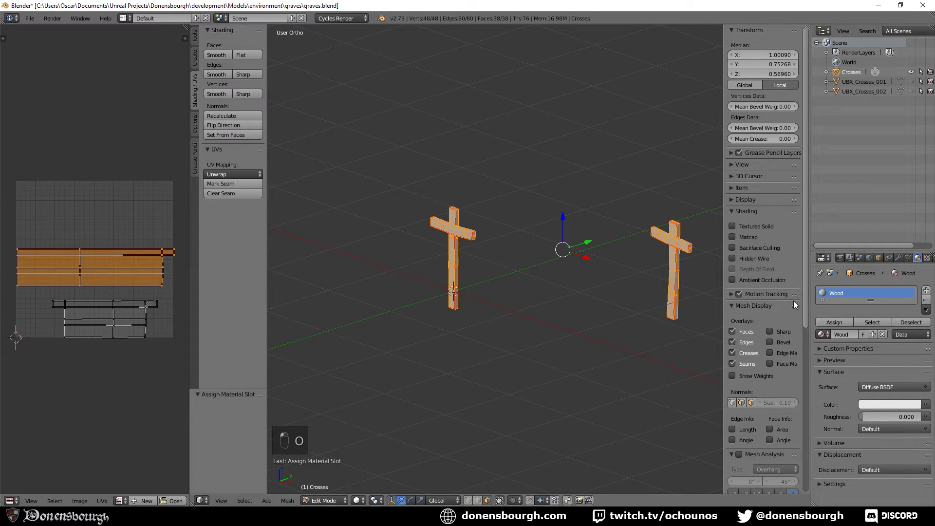
{"action": "key", "text": "u"}
{"action": "left_click", "coordinate": [493, 307]}
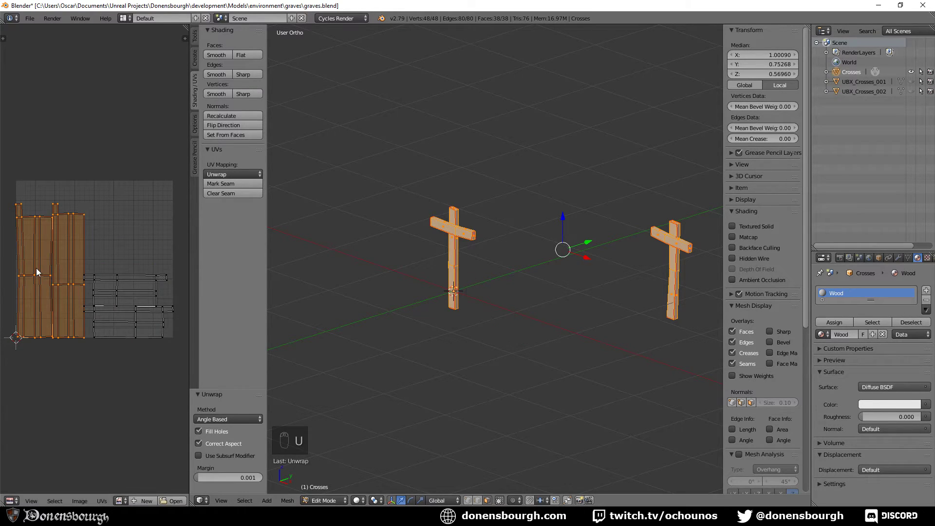
- Rotate the selected UV islands 90° and move them to the upper area of the UV grid, then leave edit mode
{"action": "type", "text": "r90"}
{"action": "key", "text": "Return"}
{"action": "key", "text": "g"}
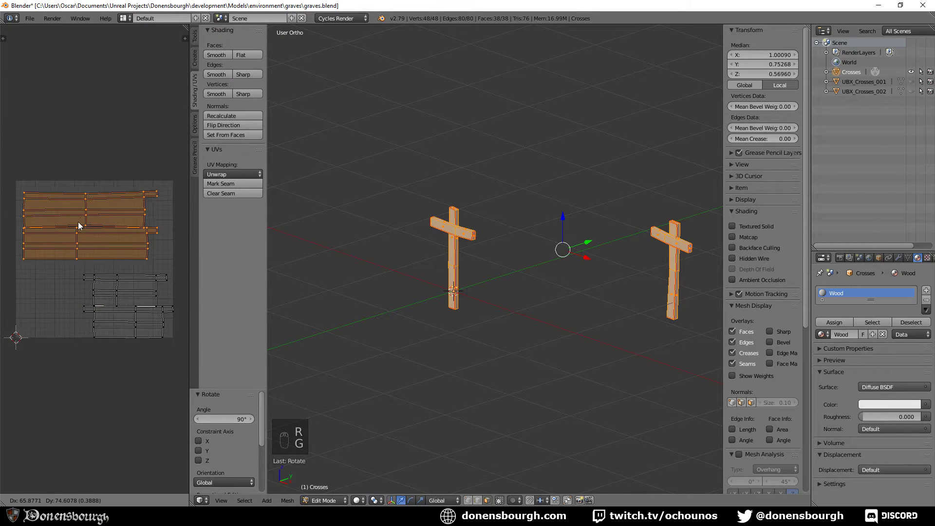
{"action": "left_click", "coordinate": [80, 226]}
{"action": "key", "text": "Tab"}
- Save the project over the existing graves.blend file
{"action": "scroll", "coordinate": [476, 257], "scroll_direction": "down", "scroll_amount": 3}
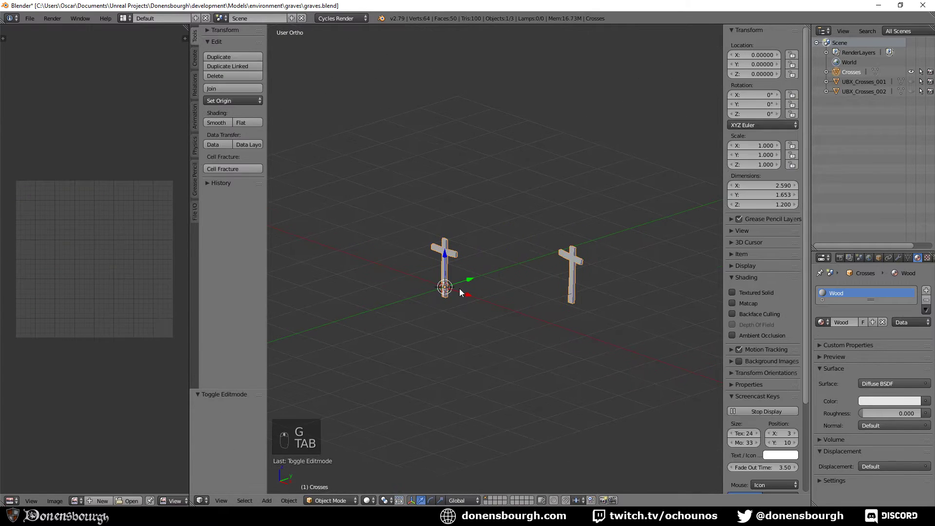
{"action": "key", "text": "ctrl+s"}
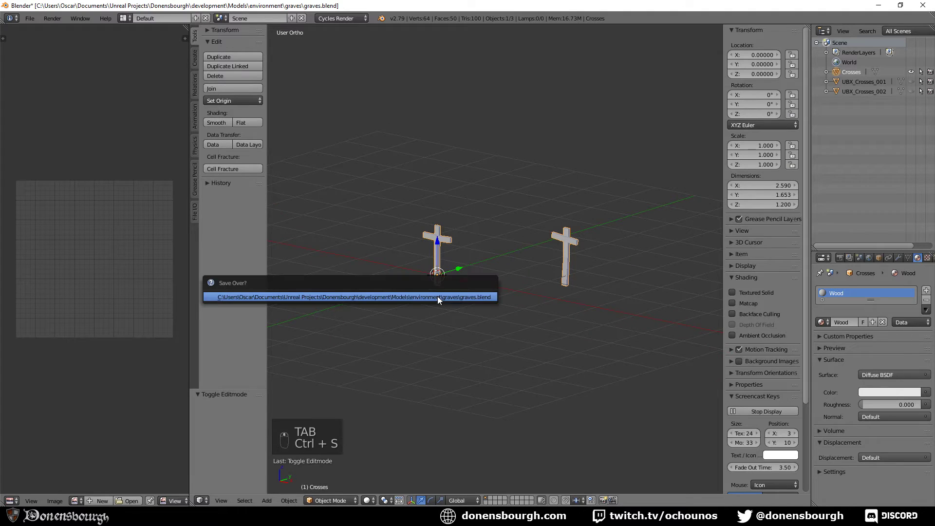
{"action": "left_click", "coordinate": [438, 296]}
- Export the scene as graves.fbx with smoothing set to Face, and save the blend file
{"action": "left_click", "coordinate": [30, 18]}
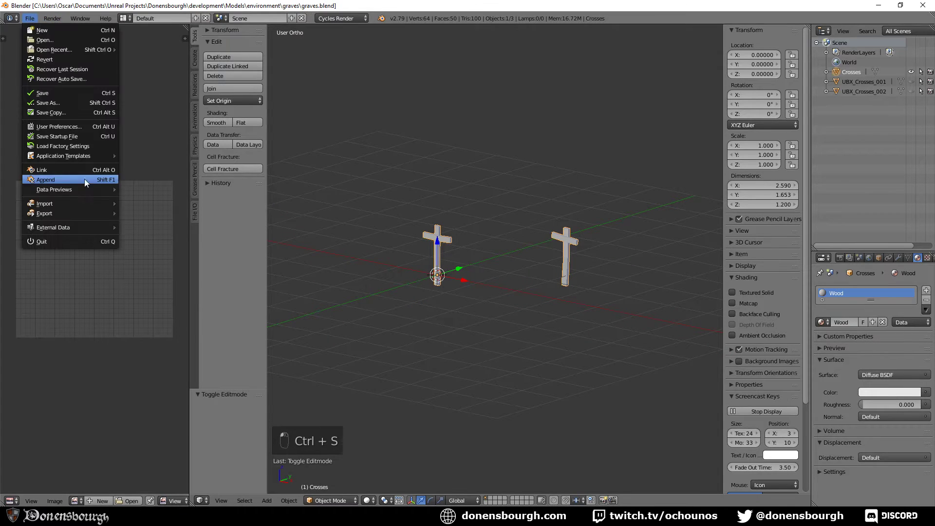
{"action": "mouse_move", "coordinate": [80, 213]}
{"action": "left_click", "coordinate": [190, 232]}
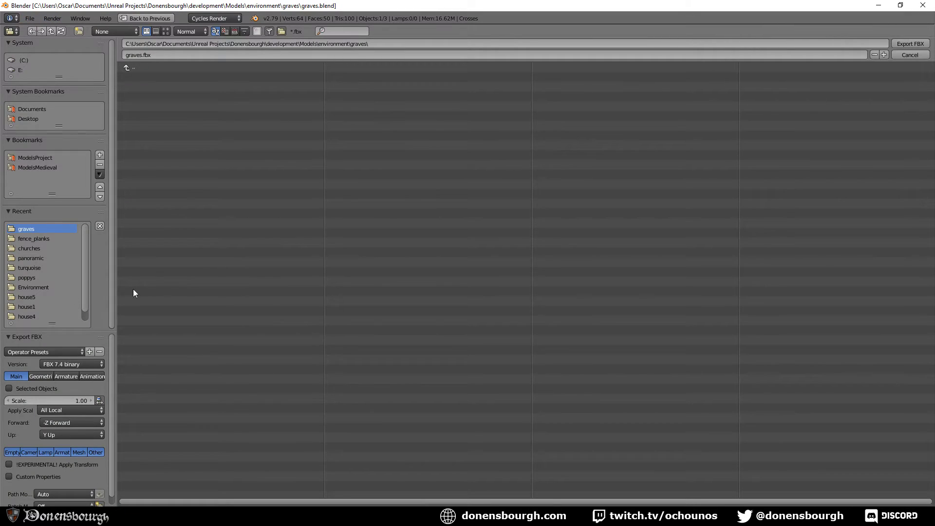
{"action": "left_click", "coordinate": [41, 376]}
{"action": "left_click", "coordinate": [65, 413]}
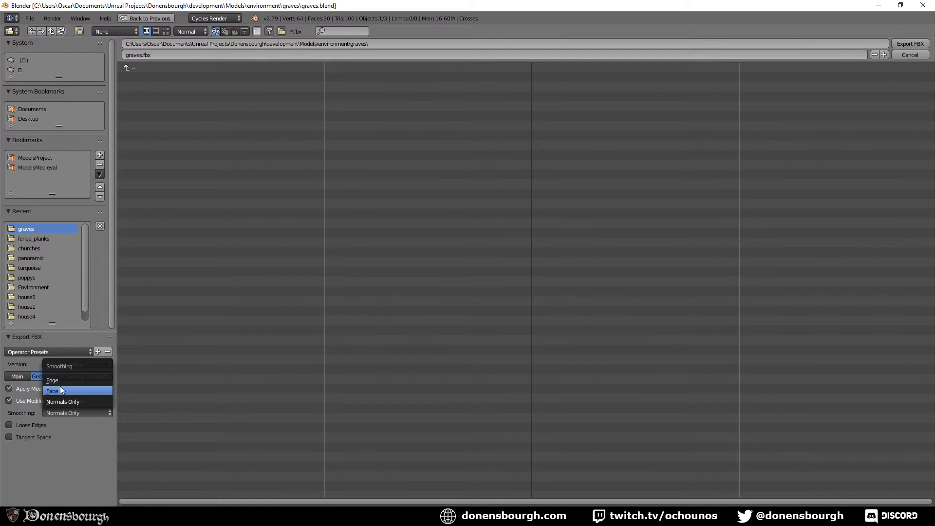
{"action": "left_click", "coordinate": [60, 386]}
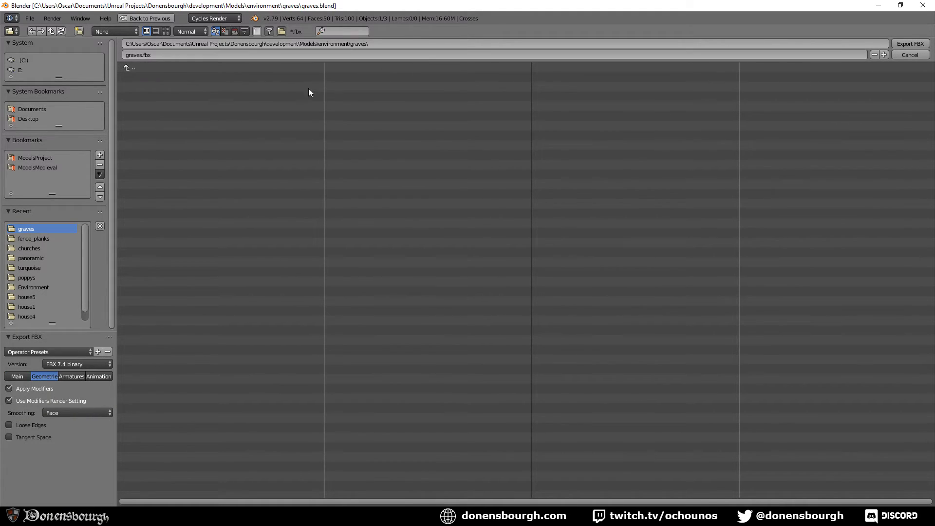
{"action": "left_click", "coordinate": [901, 44]}
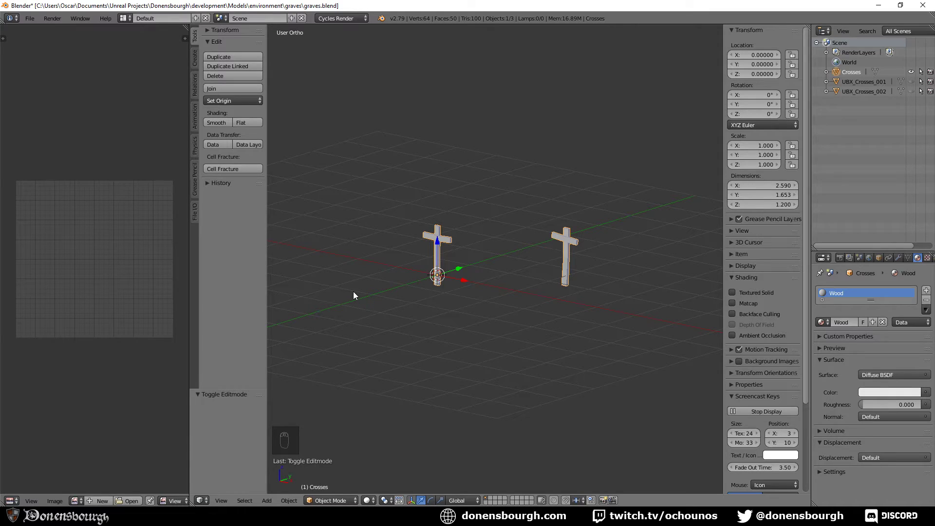
{"action": "key", "text": "ctrl+s"}
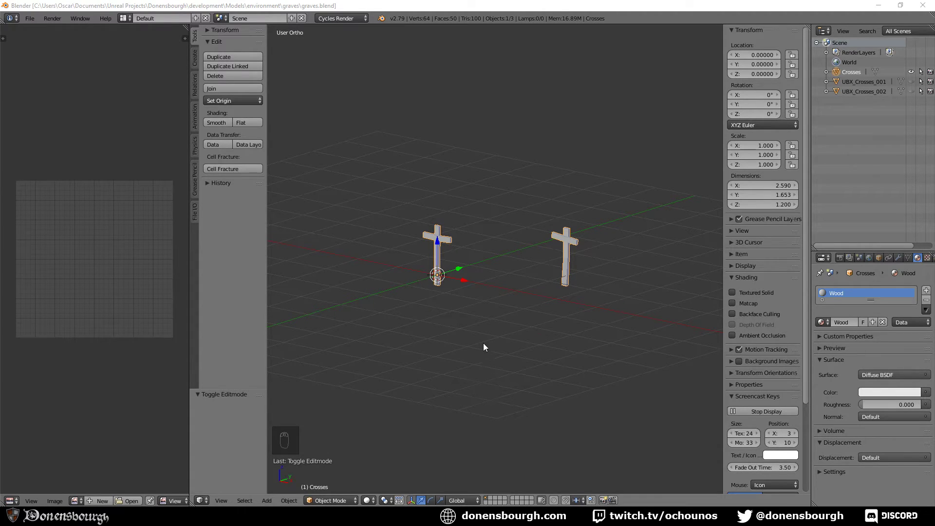
- In wireframe edit mode, select the whole cross at the origin and duplicate it in place
{"action": "middle_click_drag", "start_coordinate": [483, 347], "coordinate": [578, 340]}
{"action": "scroll", "coordinate": [457, 345], "scroll_direction": "up", "scroll_amount": 2}
{"action": "scroll", "coordinate": [472, 356], "scroll_direction": "down", "scroll_amount": 3}
{"action": "scroll", "coordinate": [421, 344], "scroll_direction": "up", "scroll_amount": 3}
{"action": "key", "text": "Tab"}
{"action": "key", "text": "z"}
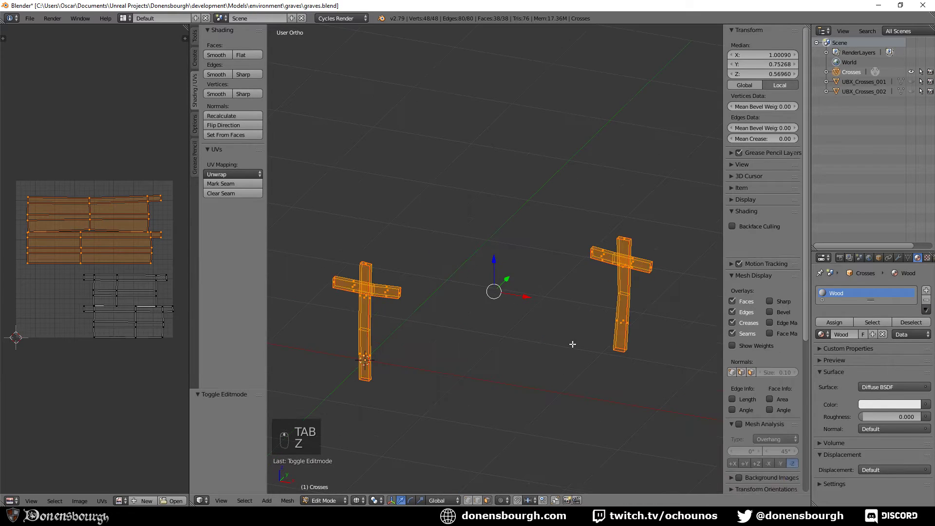
{"action": "key", "text": "a"}
{"action": "key", "text": "b"}
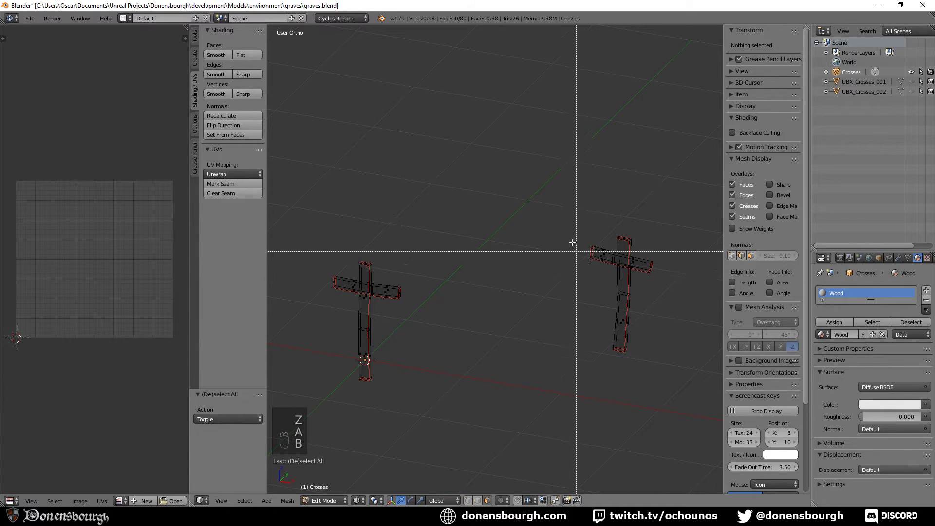
{"action": "left_click_drag", "start_coordinate": [295, 243], "coordinate": [419, 423]}
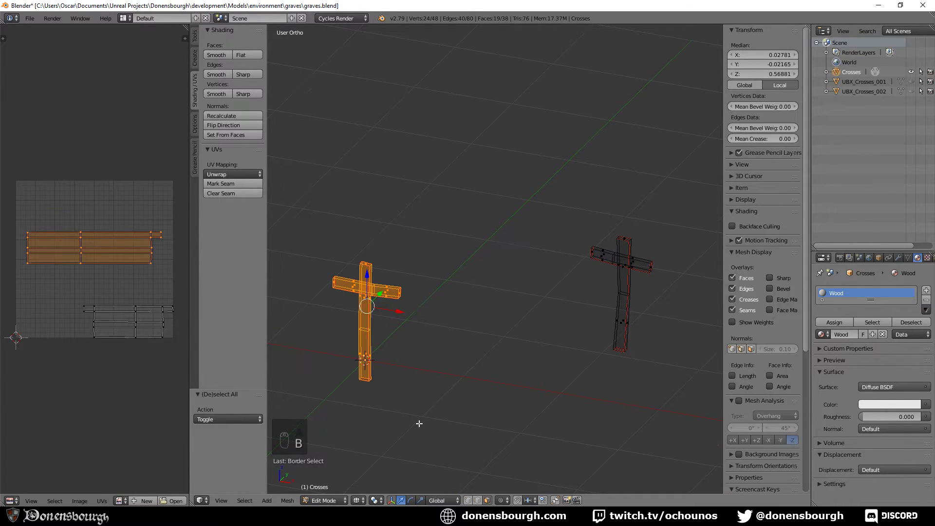
{"action": "key", "text": "shift+d"}
{"action": "right_click", "coordinate": [419, 424]}
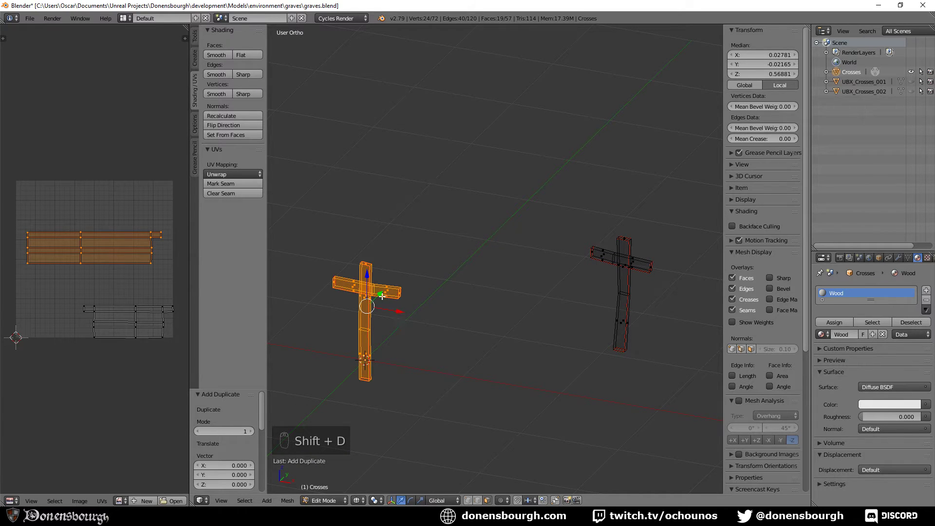
- Move the duplicated cross along X and Y to about X -2.10, Y 0.85, clear of the original crosses
{"action": "left_click_drag", "start_coordinate": [382, 296], "coordinate": [426, 203]}
{"action": "left_click_drag", "start_coordinate": [464, 248], "coordinate": [298, 215]}
{"action": "middle_click_drag", "start_coordinate": [362, 340], "coordinate": [517, 390], "text": "shift"}
{"action": "left_click_drag", "start_coordinate": [471, 269], "coordinate": [436, 270]}
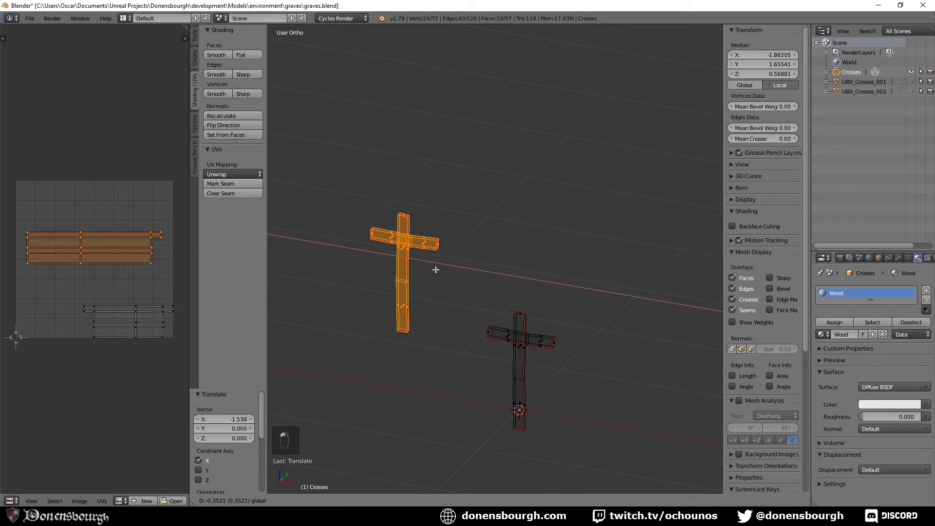
{"action": "left_click", "coordinate": [411, 265]}
{"action": "key", "text": "g"}
{"action": "key", "text": "y"}
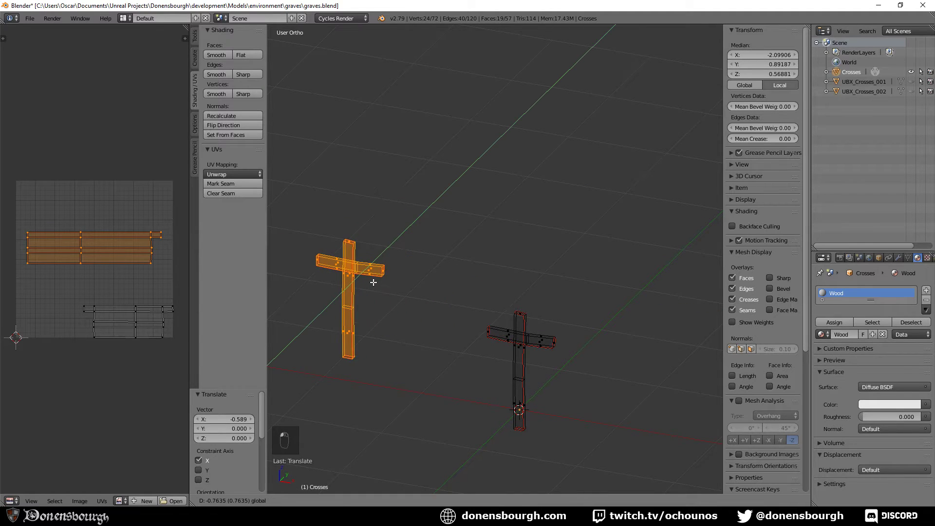
{"action": "left_click", "coordinate": [372, 284]}
- Lower the right end face of the new cross's crossbar by about 0.02 and shift it outward about 0.014 along X
{"action": "middle_click_drag", "start_coordinate": [372, 284], "coordinate": [520, 355]}
{"action": "scroll", "coordinate": [501, 372], "scroll_direction": "up", "scroll_amount": 6}
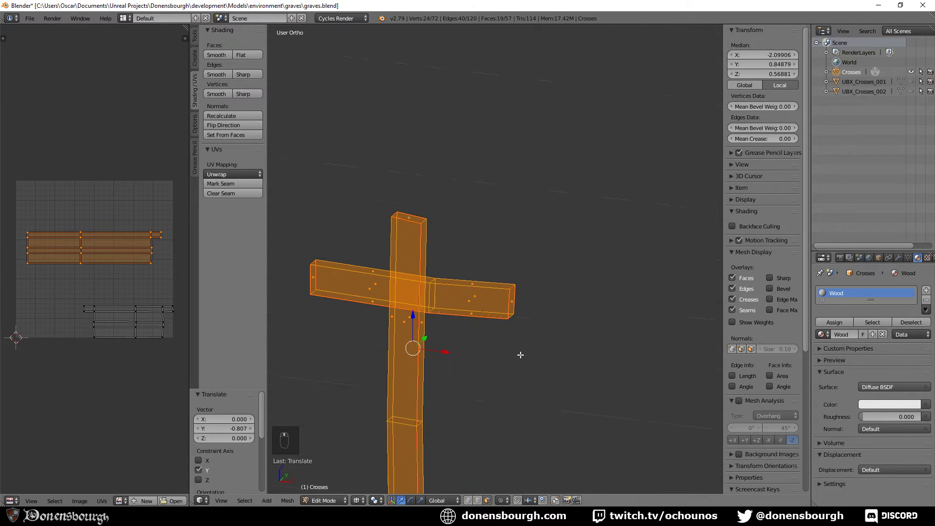
{"action": "left_click", "coordinate": [520, 287]}
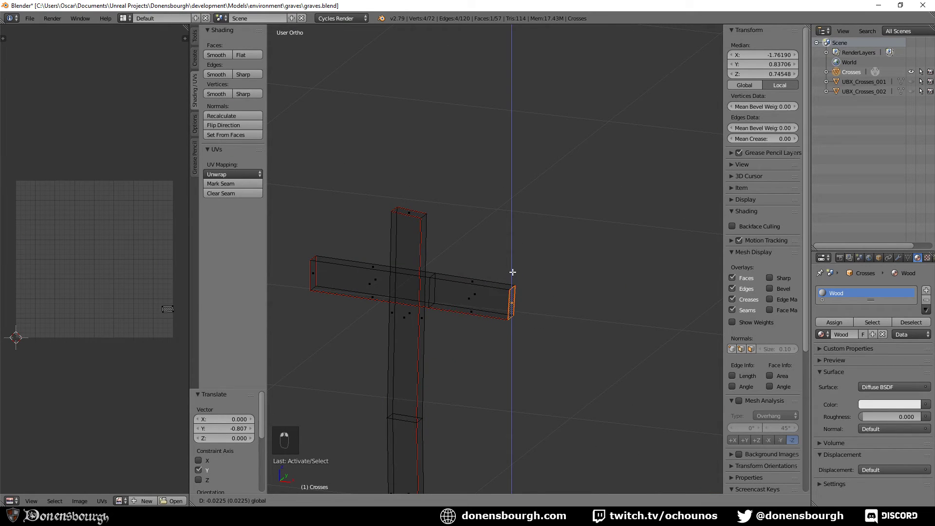
{"action": "left_click", "coordinate": [514, 288]}
{"action": "key", "text": "ctrl+space"}
{"action": "left_click_drag", "start_coordinate": [543, 310], "coordinate": [546, 309]}
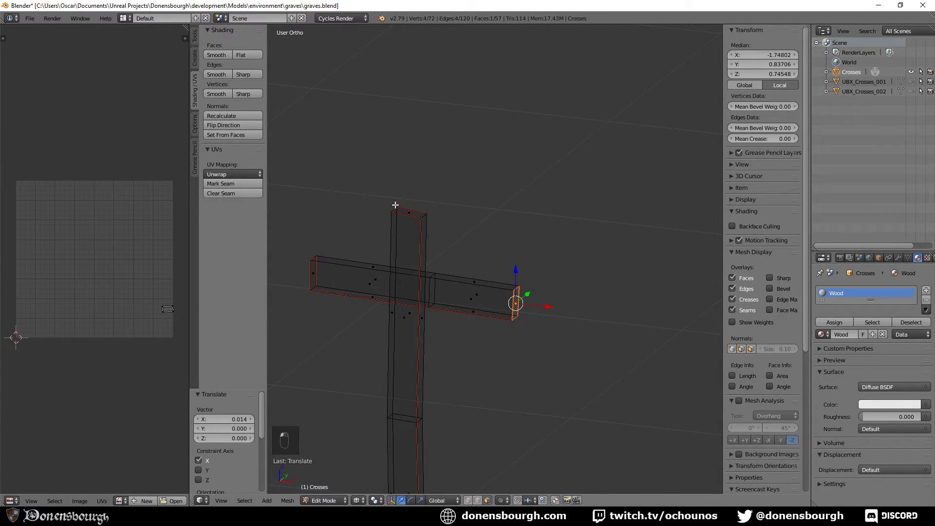
- Raise the upright's top face about 0.156, shift it about 0.026 along X, and lift its right edge about 0.021
{"action": "right_click", "coordinate": [402, 211]}
{"action": "left_click_drag", "start_coordinate": [404, 176], "coordinate": [407, 133]}
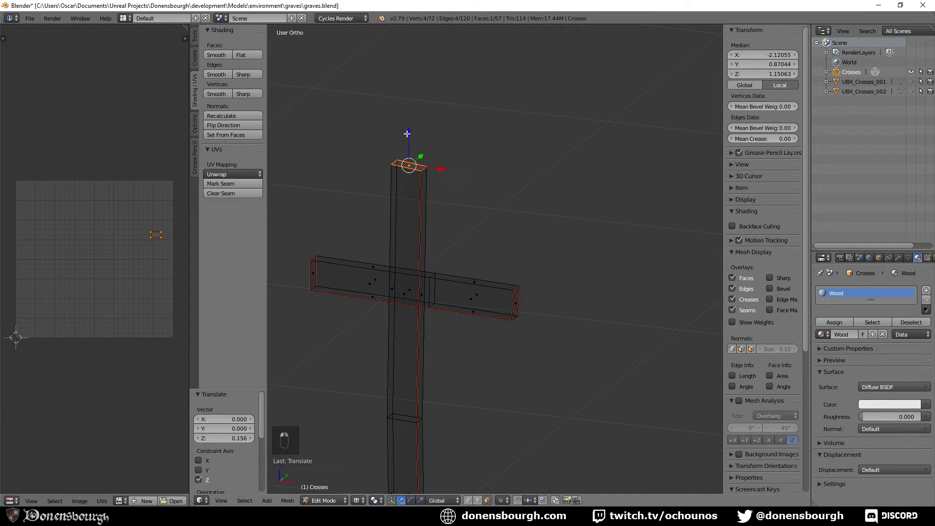
{"action": "left_click_drag", "start_coordinate": [441, 165], "coordinate": [446, 166]}
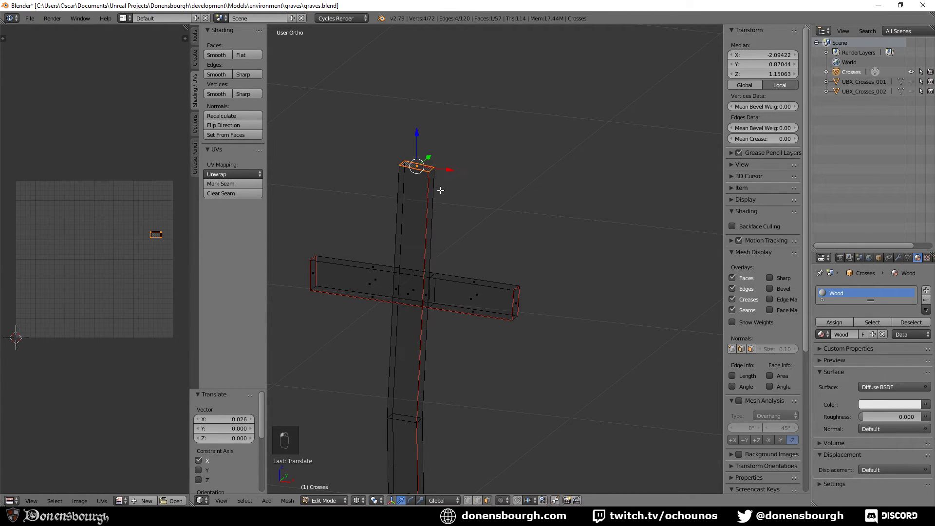
{"action": "right_click", "coordinate": [430, 164]}
{"action": "left_click_drag", "start_coordinate": [430, 159], "coordinate": [430, 152]}
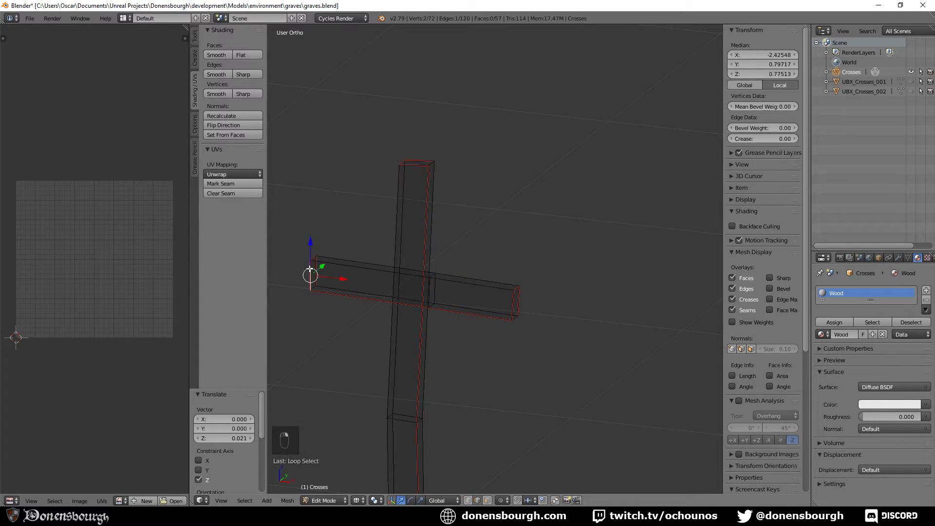
- Shift the crossbar's left end edge about -0.024 along Y, its middle loop -0.044 along X, and that loop's front edge -0.016 along Y
{"action": "left_click_drag", "start_coordinate": [324, 269], "coordinate": [328, 290]}
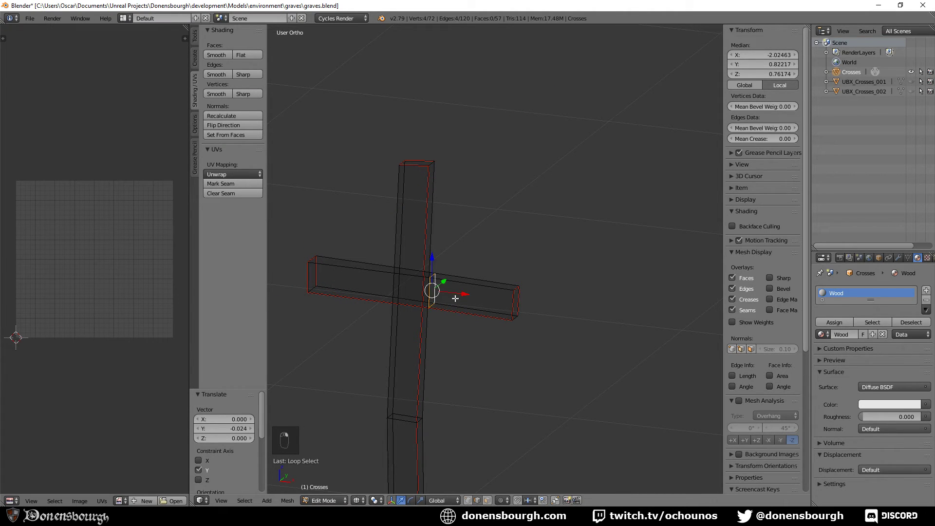
{"action": "left_click_drag", "start_coordinate": [455, 298], "coordinate": [436, 320]}
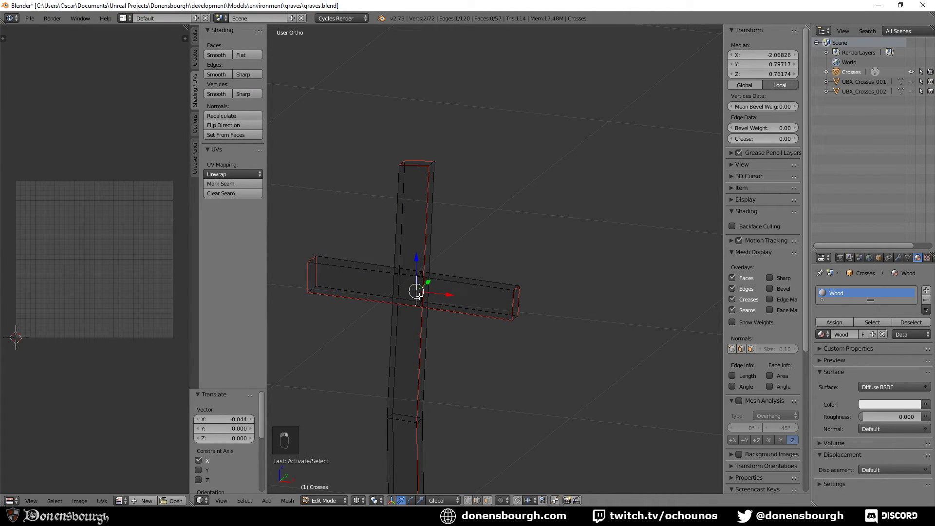
{"action": "left_click_drag", "start_coordinate": [428, 282], "coordinate": [426, 282]}
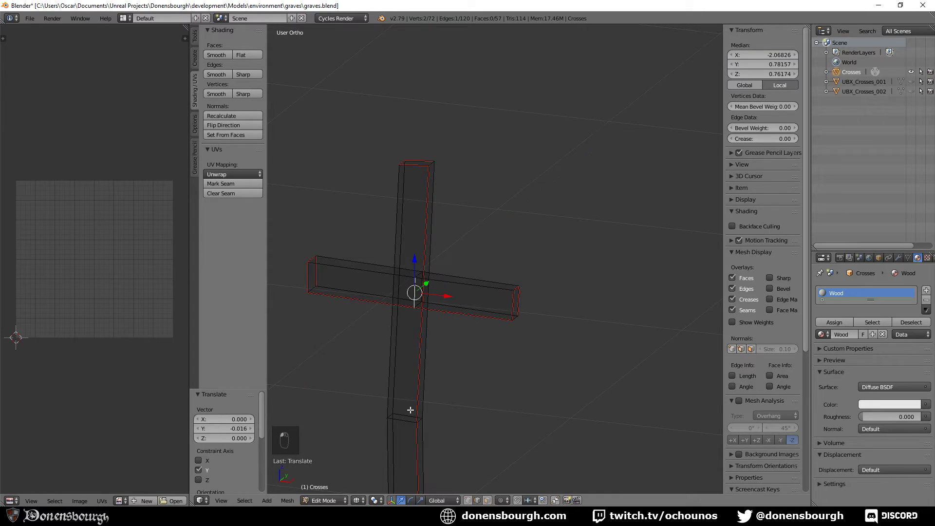
- Shift the upright's middle edge loop along X, lower it about 0.053, and scale it horizontally by about 1.077
{"action": "right_click", "coordinate": [407, 419], "text": "alt"}
{"action": "left_click_drag", "start_coordinate": [440, 422], "coordinate": [451, 422]}
{"action": "left_click_drag", "start_coordinate": [416, 394], "coordinate": [415, 410]}
{"action": "middle_click_drag", "start_coordinate": [463, 490], "coordinate": [464, 411], "text": "shift"}
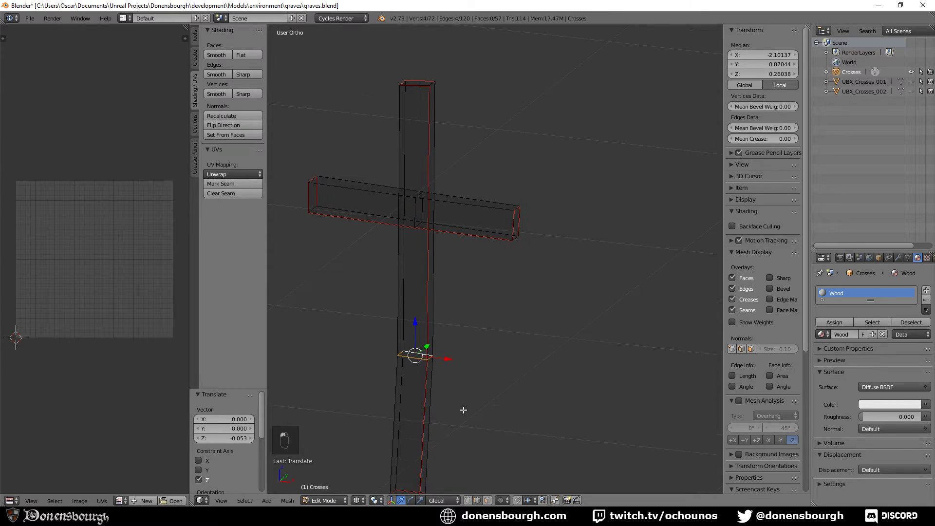
{"action": "key", "text": "s"}
{"action": "key", "text": "shift+z"}
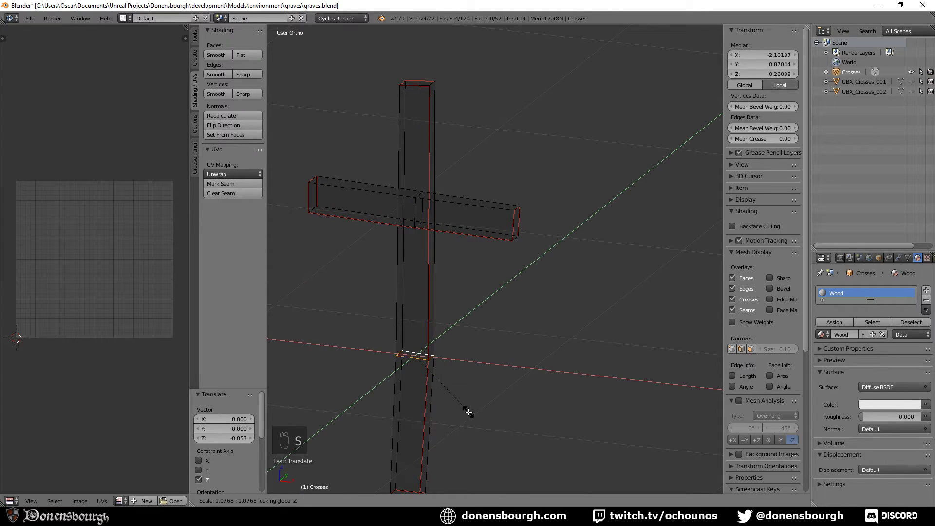
{"action": "left_click", "coordinate": [487, 419]}
- Scale the upright's bottom edge loop horizontally by about 1.193 and shift one bottom edge about 0.020 along X
{"action": "scroll", "coordinate": [412, 390], "scroll_direction": "down", "scroll_amount": 4, "text": "shift"}
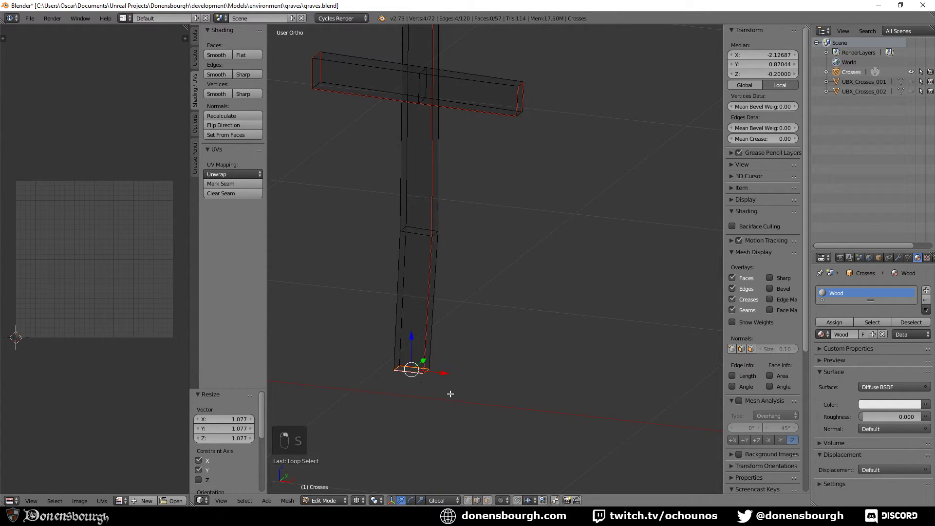
{"action": "key", "text": "s"}
{"action": "key", "text": "shift+z"}
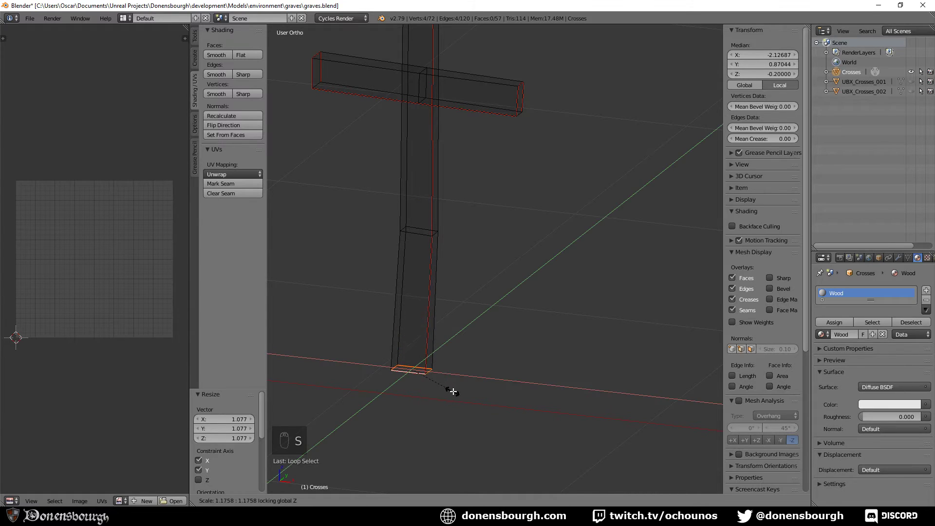
{"action": "left_click", "coordinate": [454, 393]}
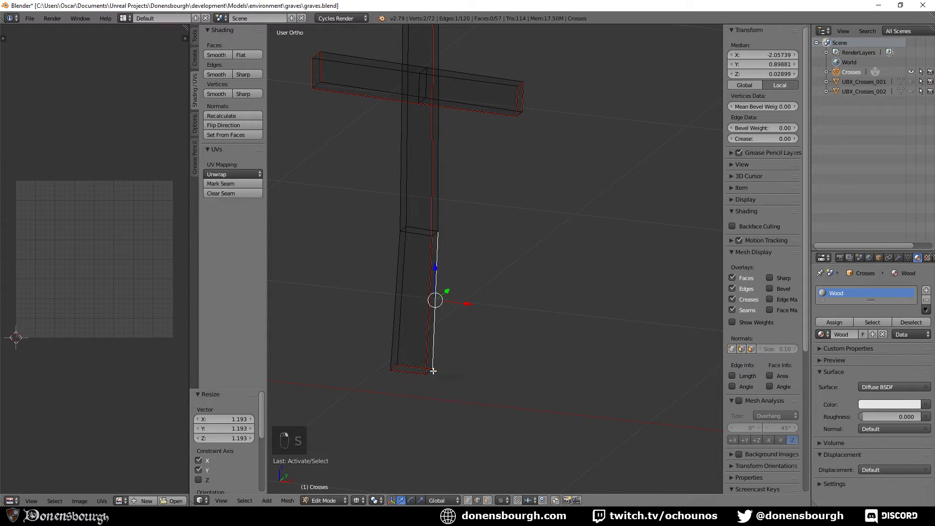
{"action": "mouse_move", "coordinate": [435, 374]}
{"action": "left_mouse_down"}
{"action": "mouse_move", "coordinate": [446, 374]}
{"action": "mouse_move", "coordinate": [422, 370]}
{"action": "left_mouse_up"}
- Review the reshaped cross beside the other two, then return to object mode with solid shading
{"action": "scroll", "coordinate": [509, 344], "scroll_direction": "down", "scroll_amount": 4}
{"action": "middle_click_drag", "start_coordinate": [540, 363], "coordinate": [508, 352]}
{"action": "scroll", "coordinate": [501, 372], "scroll_direction": "down", "scroll_amount": 4}
{"action": "scroll", "coordinate": [508, 352], "scroll_direction": "up", "scroll_amount": 5}
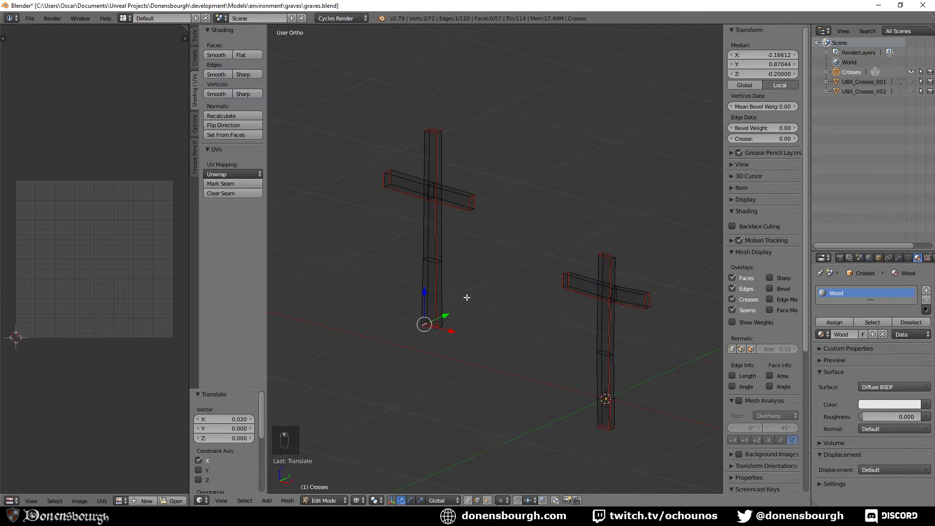
{"action": "scroll", "coordinate": [477, 386], "scroll_direction": "down", "scroll_amount": 7}
{"action": "middle_click_drag", "start_coordinate": [478, 386], "coordinate": [463, 391], "text": "shift"}
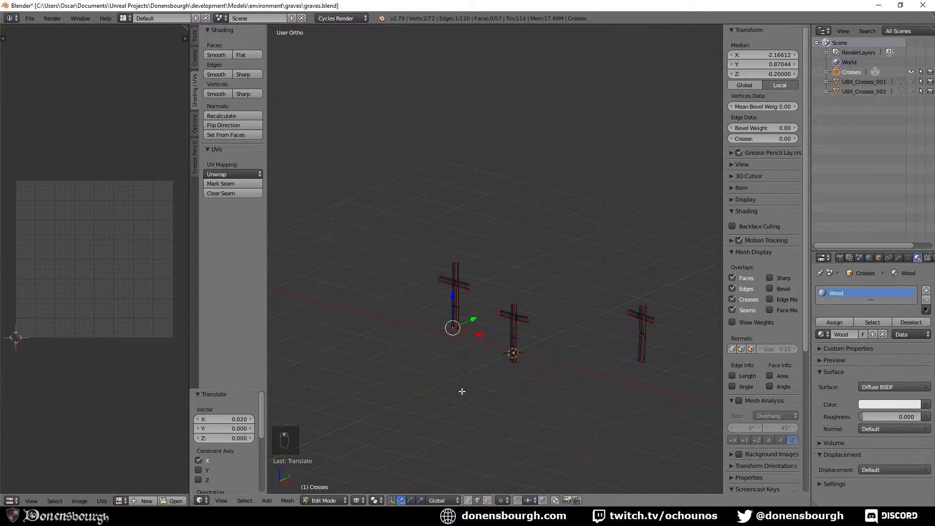
{"action": "key", "text": "Tab"}
{"action": "key", "text": "z"}
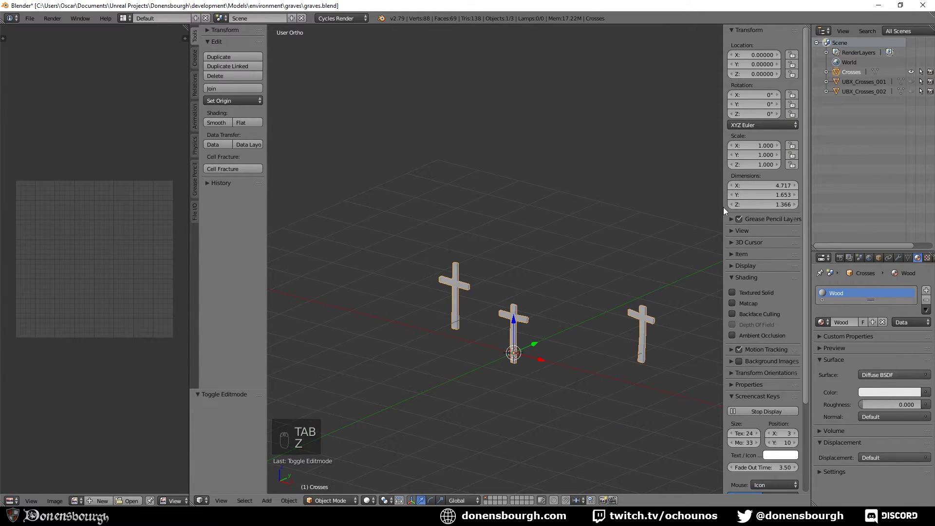
- Unhide the UBX_Crosses_002 collision box, duplicate it in place, and name the copy UBX_Crosses_003
{"action": "left_click", "coordinate": [867, 92]}
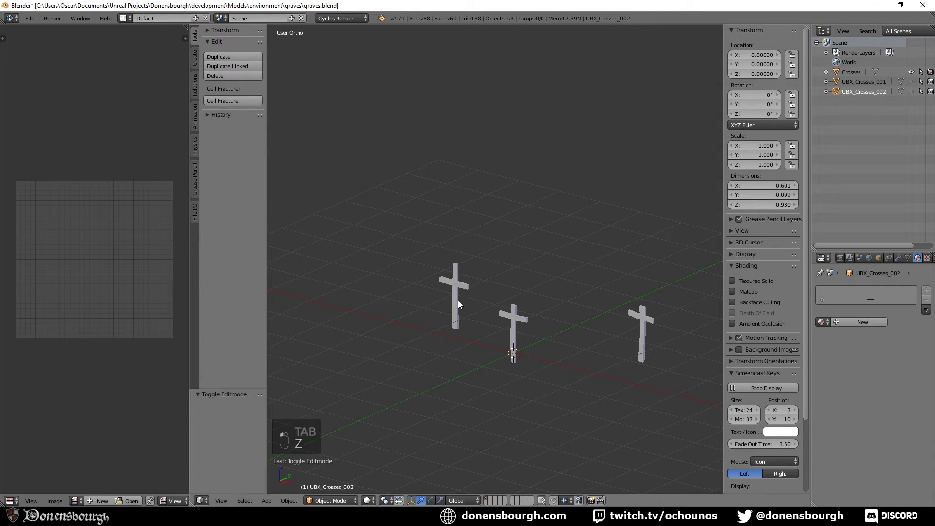
{"action": "left_click", "coordinate": [911, 92]}
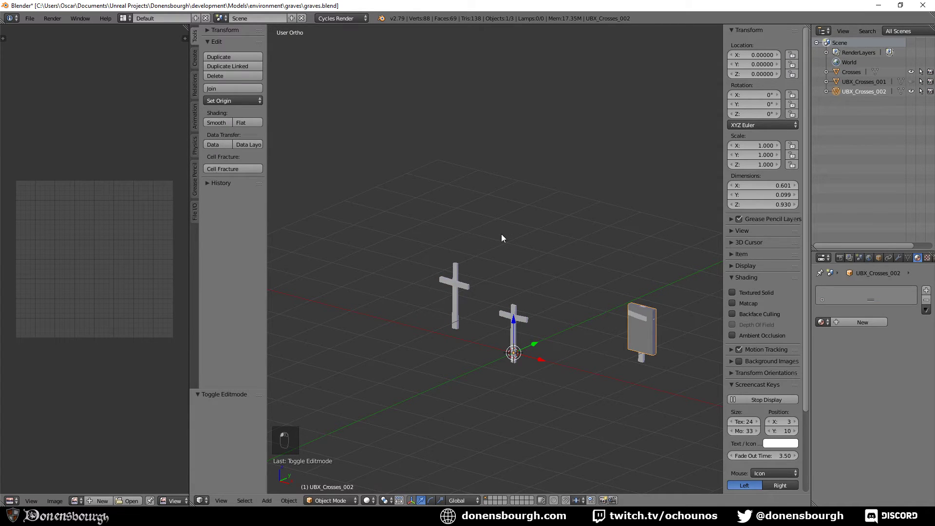
{"action": "key", "text": "shift+d"}
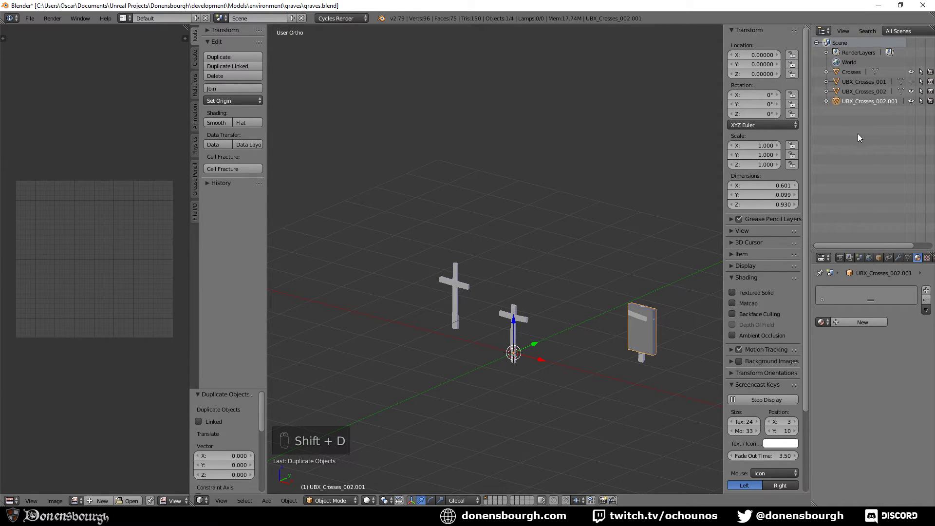
{"action": "double_click", "coordinate": [869, 101]}
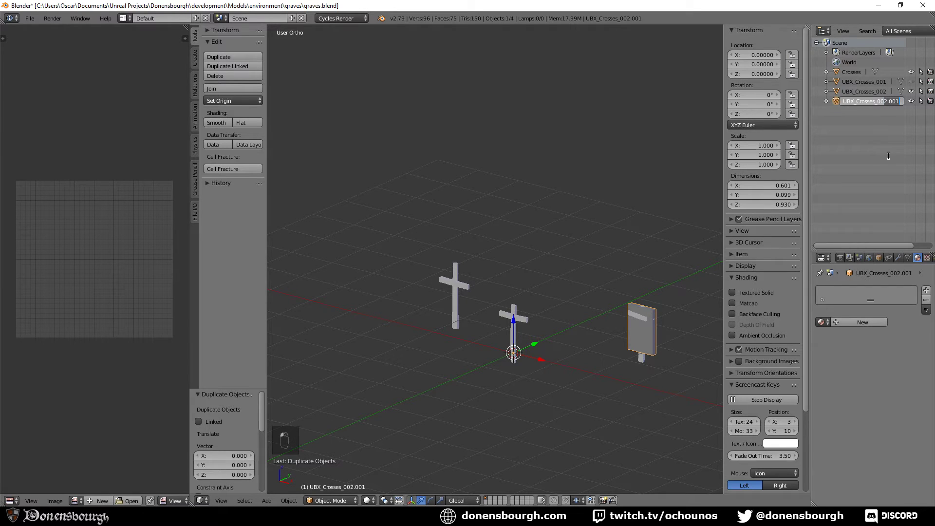
{"action": "key", "text": "Return"}
- Move the UBX_Crosses_003 box mesh over to the tall cross, about -1.145 along Y and a last -0.327 along X
{"action": "key", "text": "Tab"}
{"action": "middle_click_drag", "start_coordinate": [580, 391], "coordinate": [592, 379], "text": "shift"}
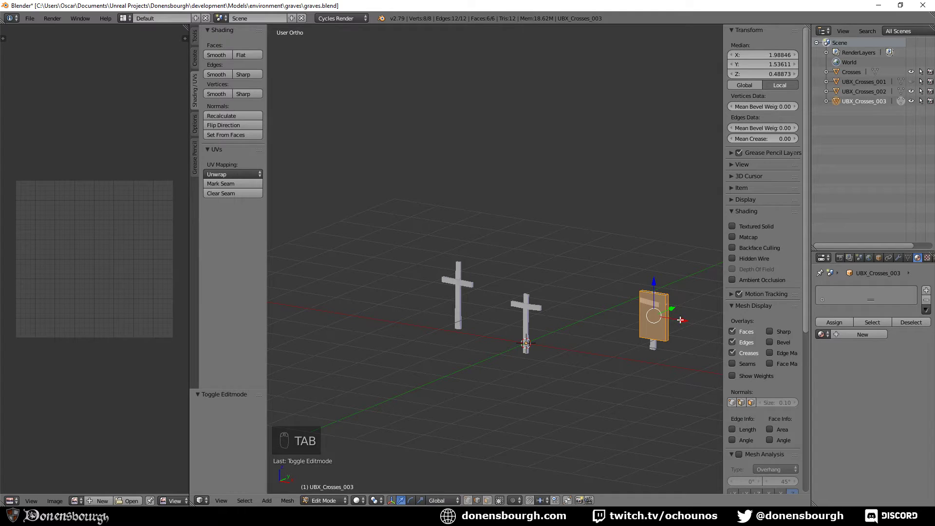
{"action": "left_click_drag", "start_coordinate": [680, 320], "coordinate": [479, 305]}
{"action": "key", "text": "KP_1"}
{"action": "scroll", "coordinate": [472, 317], "scroll_direction": "up", "scroll_amount": 5}
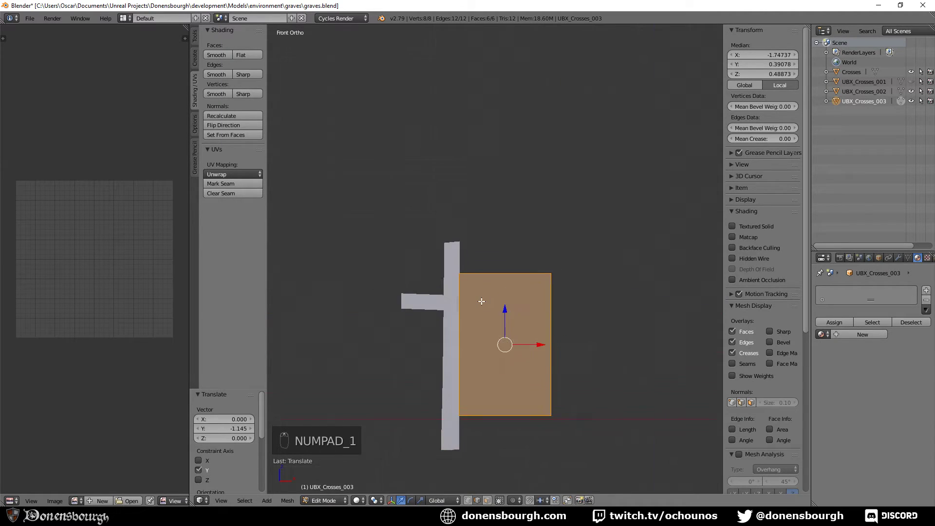
{"action": "middle_click_drag", "start_coordinate": [471, 317], "coordinate": [492, 235], "text": "shift"}
{"action": "key", "text": "z"}
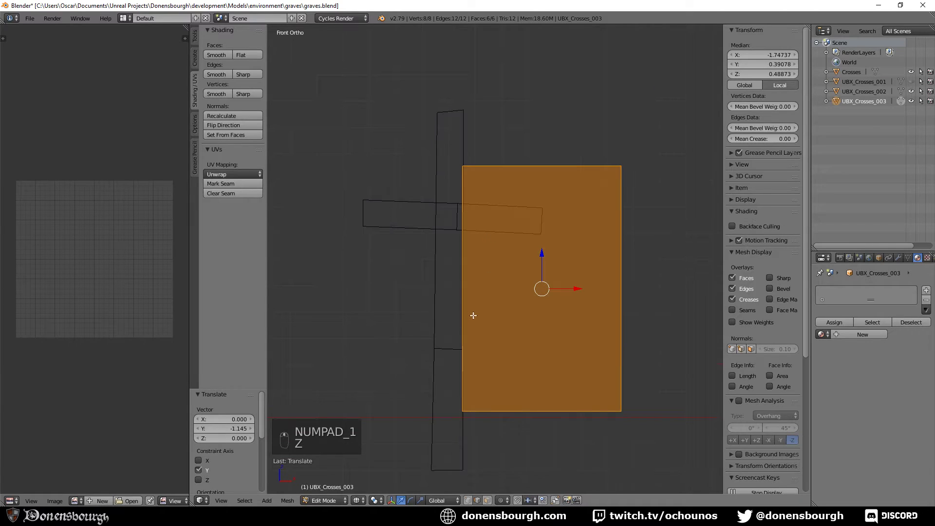
{"action": "left_click_drag", "start_coordinate": [572, 289], "coordinate": [488, 289]}
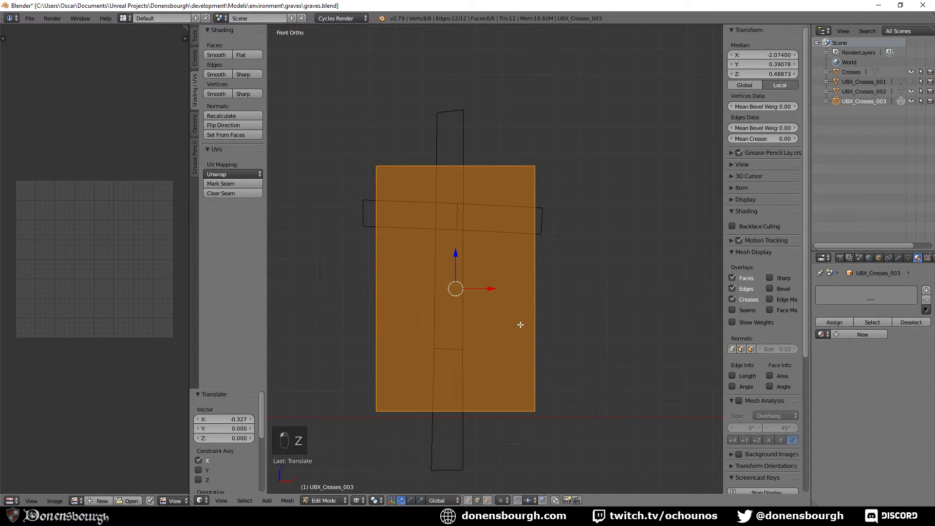
- Fit the box to the tall cross: right face about 0.035 and left face -0.055 along X, top face raised about 0.207
{"action": "right_click", "coordinate": [535, 283]}
{"action": "left_click_drag", "start_coordinate": [553, 289], "coordinate": [564, 289]}
{"action": "right_click", "coordinate": [487, 166]}
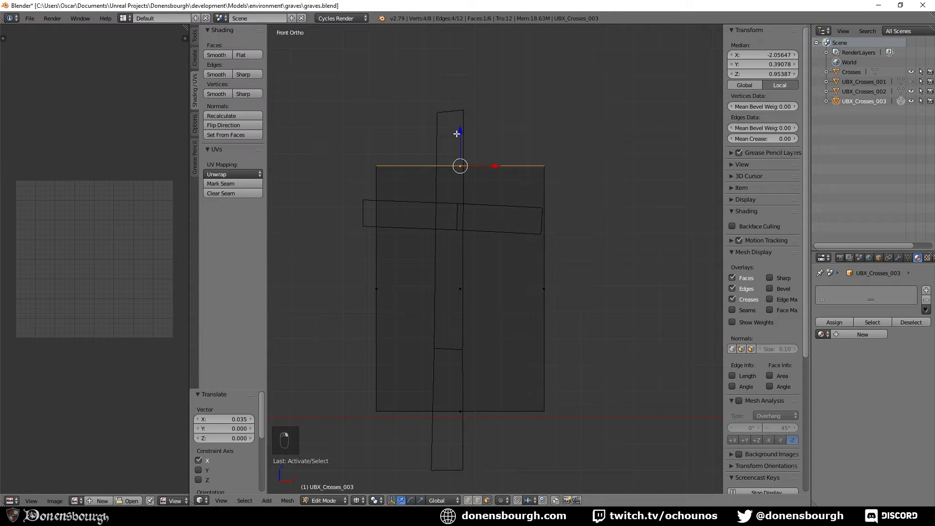
{"action": "left_click_drag", "start_coordinate": [461, 134], "coordinate": [462, 77]}
{"action": "right_click", "coordinate": [376, 263]}
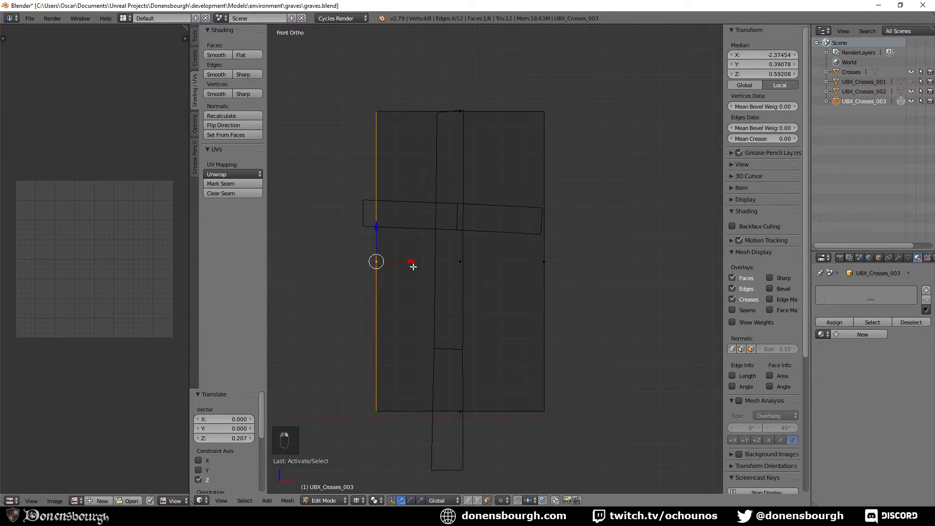
{"action": "left_click_drag", "start_coordinate": [413, 264], "coordinate": [390, 261]}
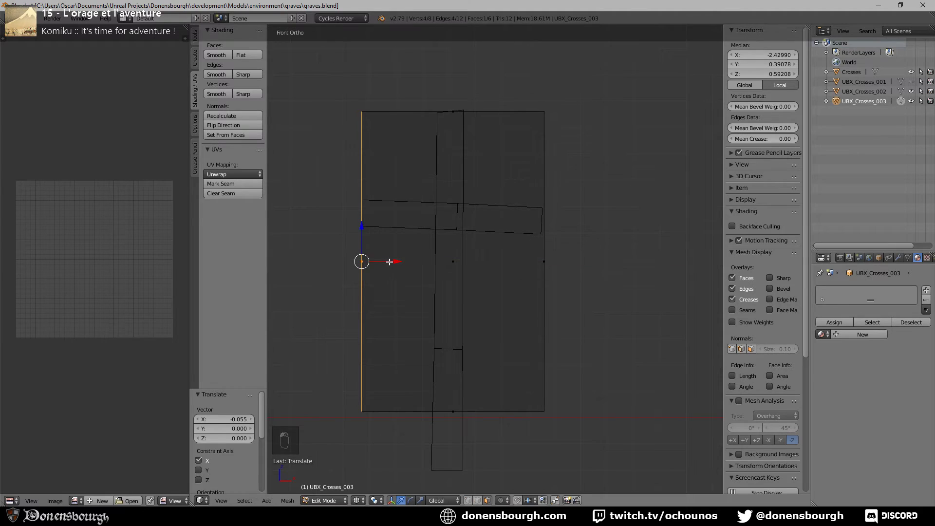
- Align the box with the tall cross along Y, extend it to a depth of about 0.126, and return to solid object mode
{"action": "key", "text": "KP_3"}
{"action": "scroll", "coordinate": [390, 262], "scroll_direction": "down", "scroll_amount": 4}
{"action": "middle_click_drag", "start_coordinate": [387, 271], "coordinate": [437, 286], "text": "shift"}
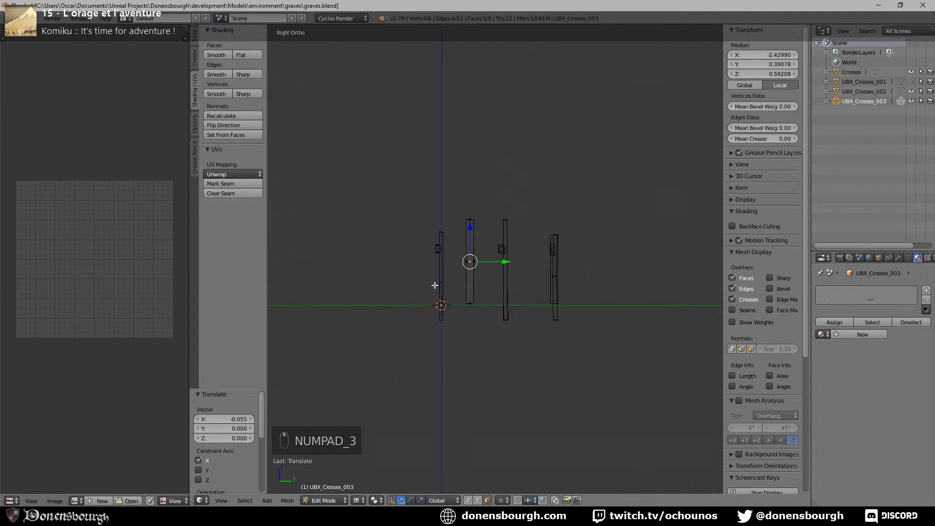
{"action": "scroll", "coordinate": [444, 289], "scroll_direction": "up", "scroll_amount": 5}
{"action": "key", "text": "a"}
{"action": "key", "text": "a"}
{"action": "key", "text": "a"}
{"action": "key", "text": "a"}
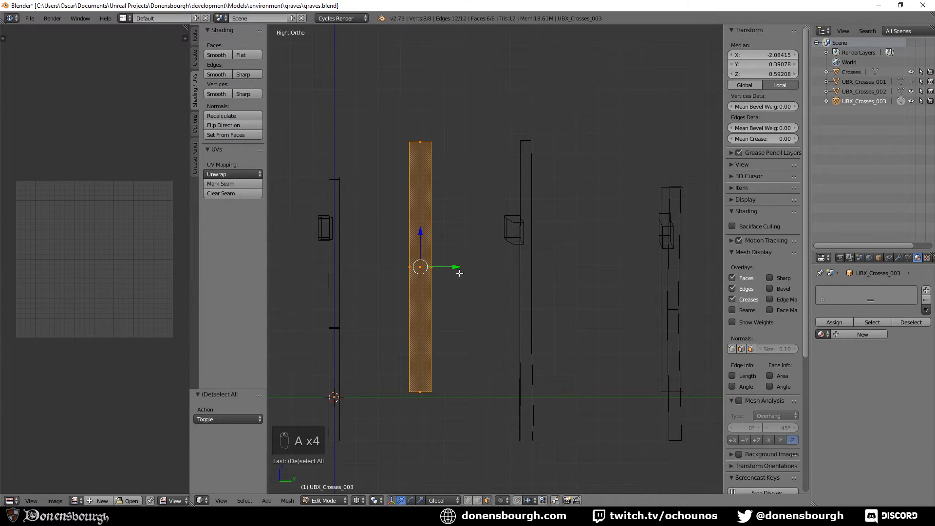
{"action": "left_click_drag", "start_coordinate": [457, 269], "coordinate": [542, 265]}
{"action": "right_click", "coordinate": [511, 268]}
{"action": "scroll", "coordinate": [450, 316], "scroll_direction": "down", "scroll_amount": 3}
{"action": "middle_click_drag", "start_coordinate": [451, 316], "coordinate": [521, 338]}
{"action": "key", "text": "Tab"}
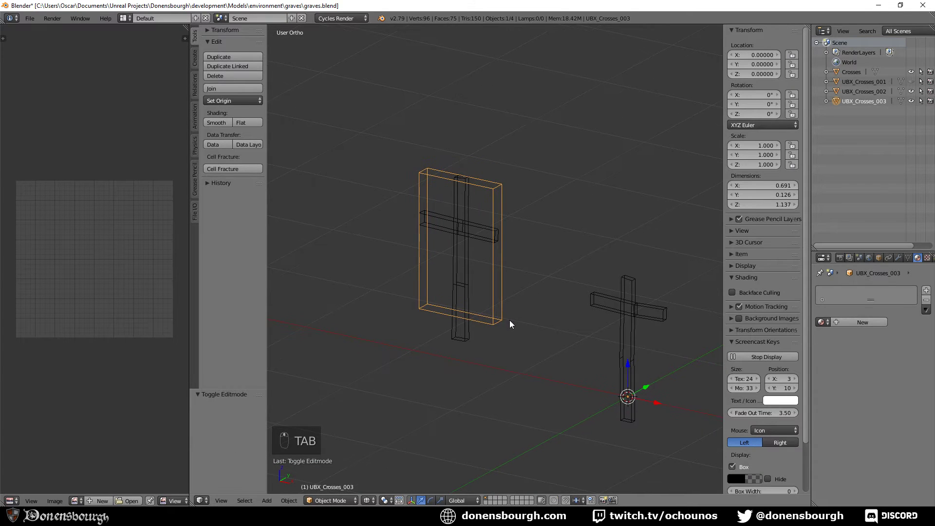
{"action": "key", "text": "z"}
{"action": "middle_click_drag", "start_coordinate": [509, 320], "coordinate": [478, 320], "text": "shift"}
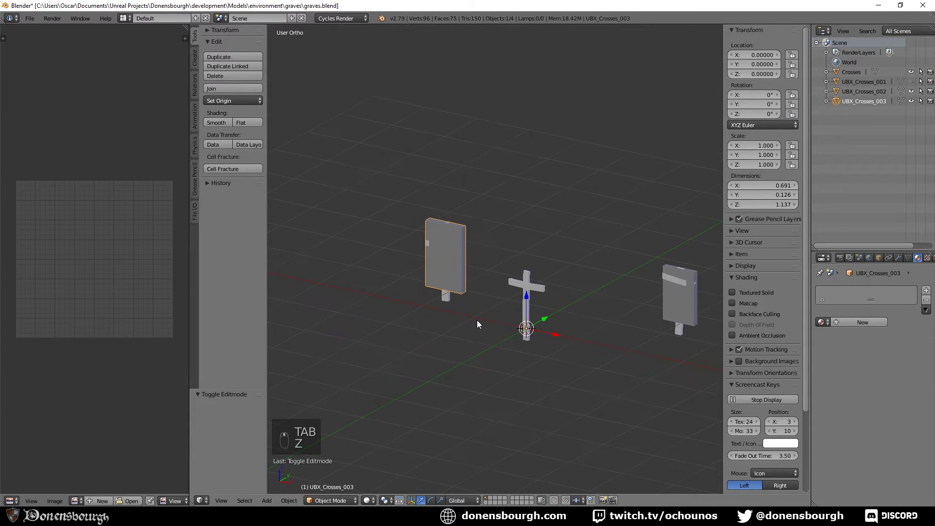
- Select all geometry of the Crosses object in edit mode and unwrap it
{"action": "right_click", "coordinate": [526, 293]}
{"action": "key", "text": "Tab"}
{"action": "key", "text": "a"}
{"action": "key", "text": "a"}
{"action": "key", "text": "a"}
{"action": "key", "text": "a"}
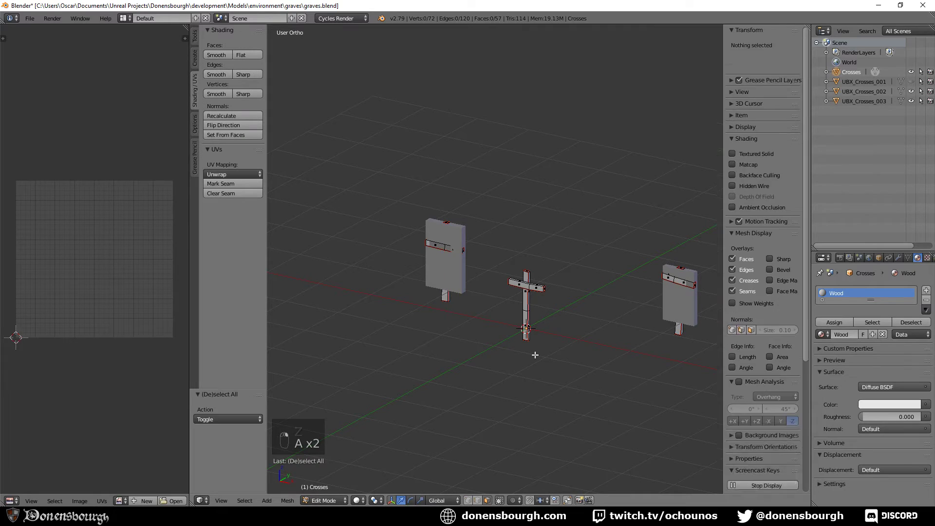
{"action": "key", "text": "u"}
{"action": "left_click", "coordinate": [535, 355]}
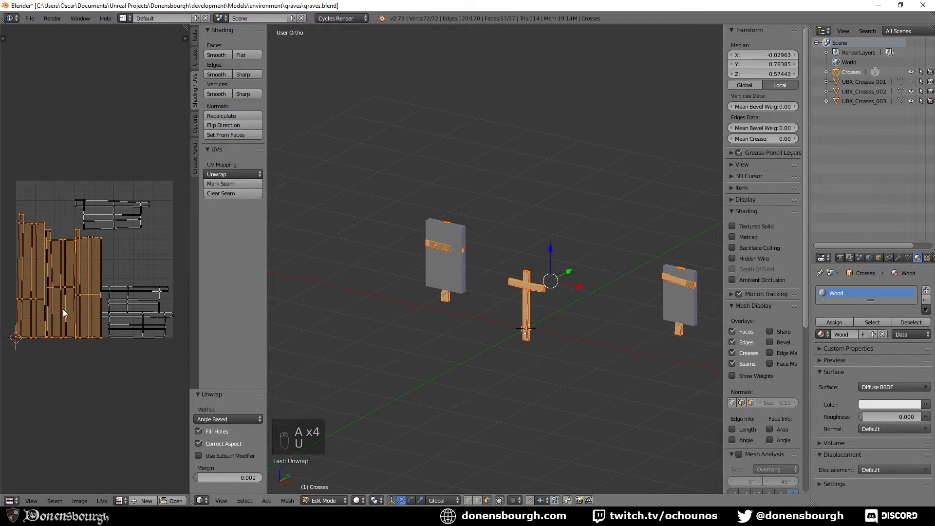
- Rotate the upright UV islands by 90° and move them about 0.226 along X and 0.794 along Y
{"action": "key", "text": "r"}
{"action": "key", "text": "9"}
{"action": "key", "text": "0"}
{"action": "key", "text": "Return"}
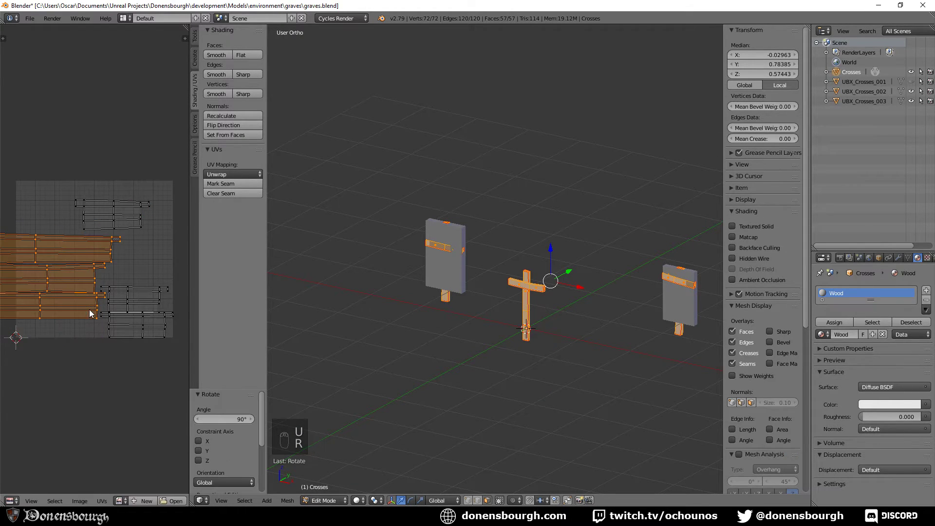
{"action": "key", "text": "g"}
{"action": "left_click", "coordinate": [126, 187]}
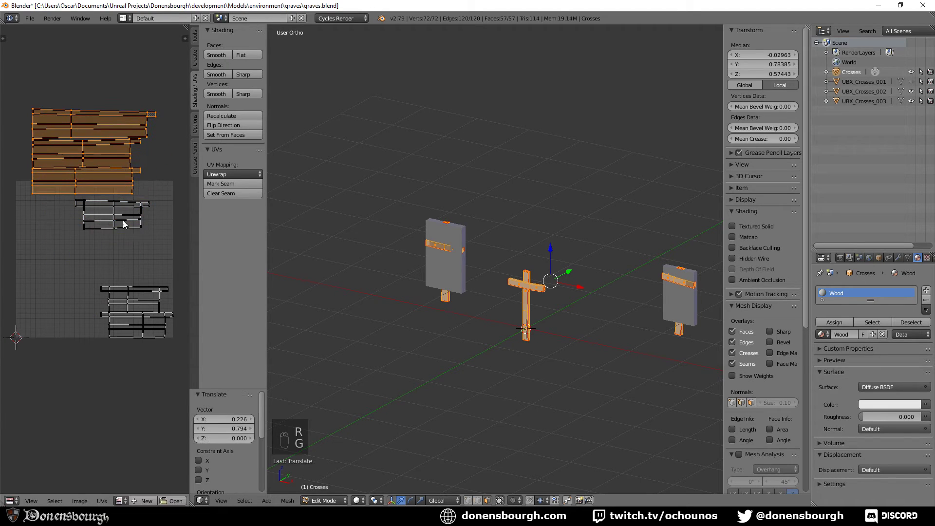
- Move the upper crossbar UV island into the free lower-left area and bring the three upright islands back inside the UV square
{"action": "right_click", "coordinate": [123, 220]}
{"action": "key", "text": "g"}
{"action": "key", "text": "g"}
{"action": "left_click", "coordinate": [82, 346]}
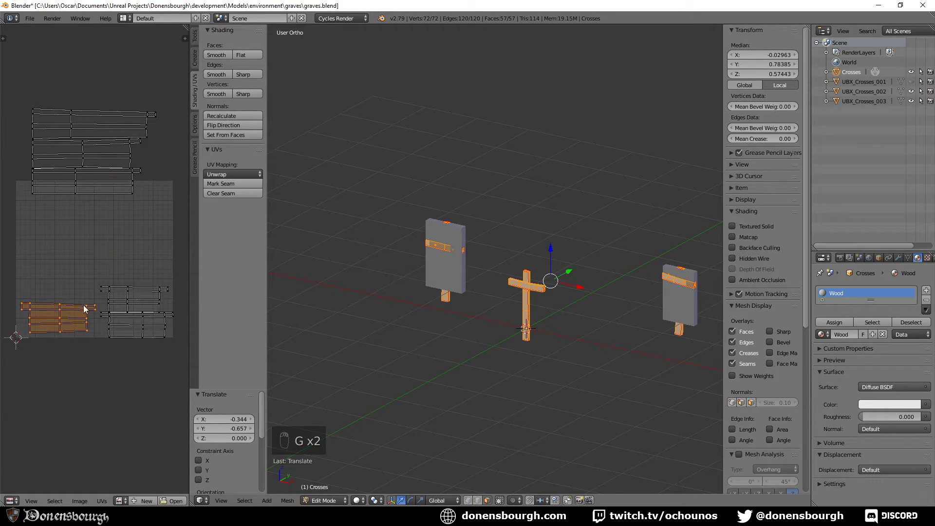
{"action": "right_click", "coordinate": [84, 126]}
{"action": "right_click", "coordinate": [91, 153], "text": "shift"}
{"action": "key", "text": "g"}
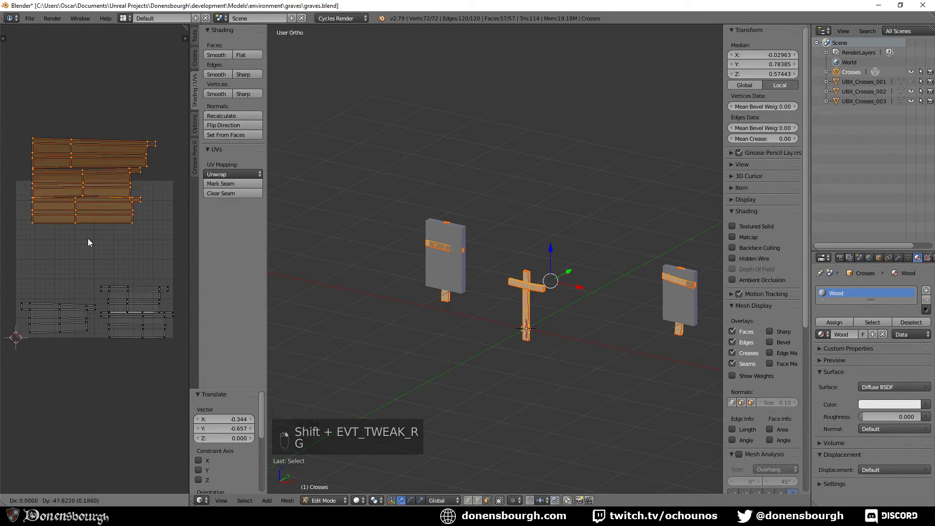
{"action": "left_click", "coordinate": [78, 279]}
- Return to object mode, save over graves.blend, and export the models as FBX over graves.fbx
{"action": "scroll", "coordinate": [548, 338], "scroll_direction": "down", "scroll_amount": 3}
{"action": "middle_click_drag", "start_coordinate": [527, 338], "coordinate": [508, 345], "text": "shift"}
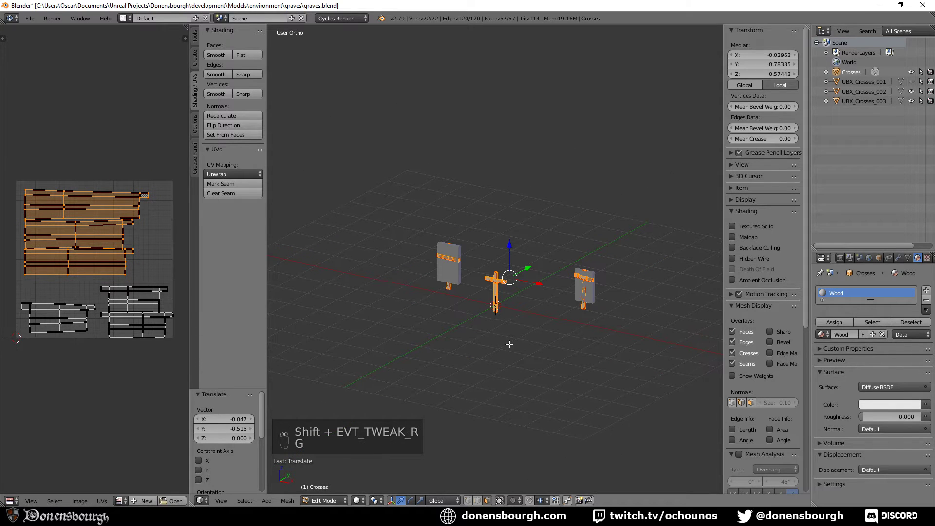
{"action": "key", "text": "g"}
{"action": "key", "text": "Tab"}
{"action": "key", "text": "ctrl+s"}
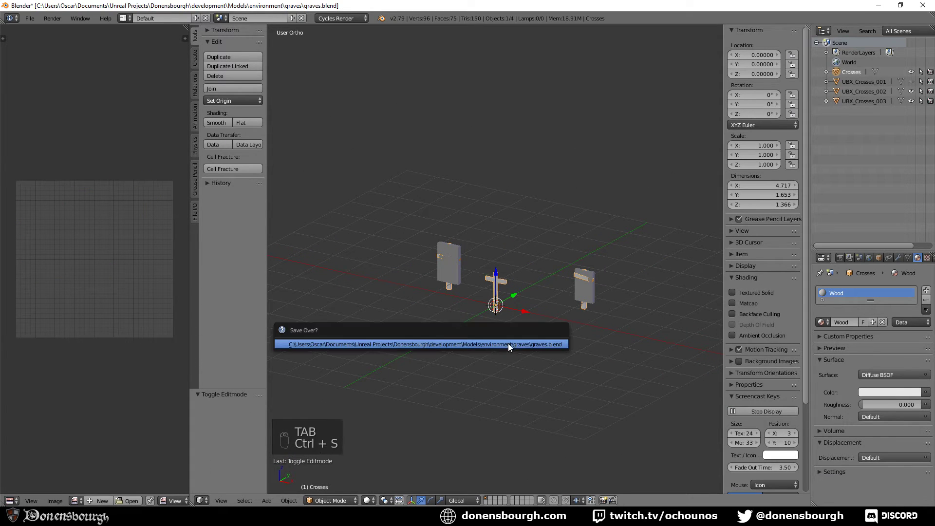
{"action": "left_click", "coordinate": [29, 18]}
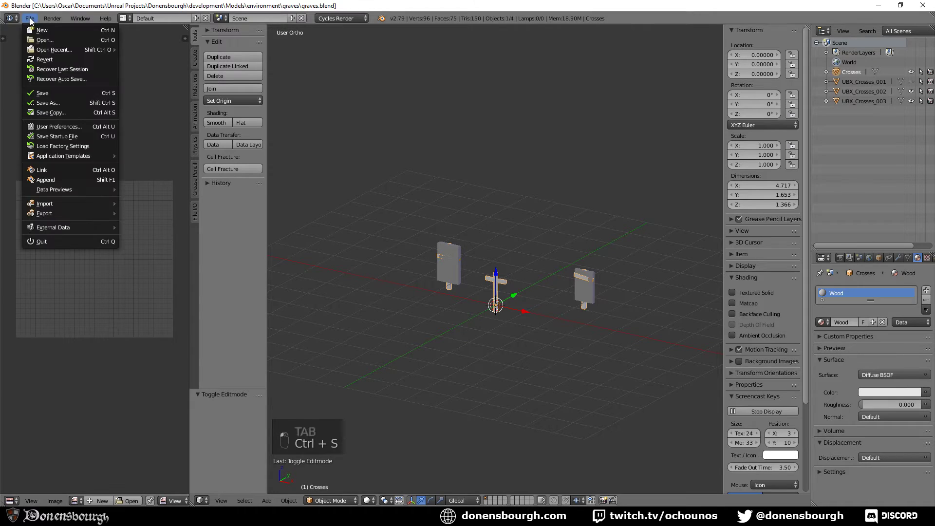
{"action": "mouse_move", "coordinate": [99, 206]}
{"action": "left_click", "coordinate": [250, 243]}
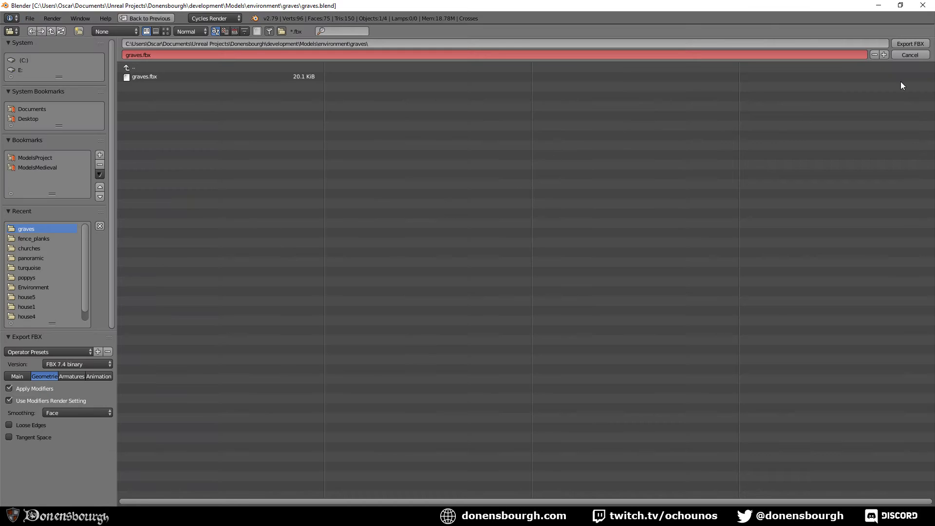
{"action": "left_click", "coordinate": [911, 44]}
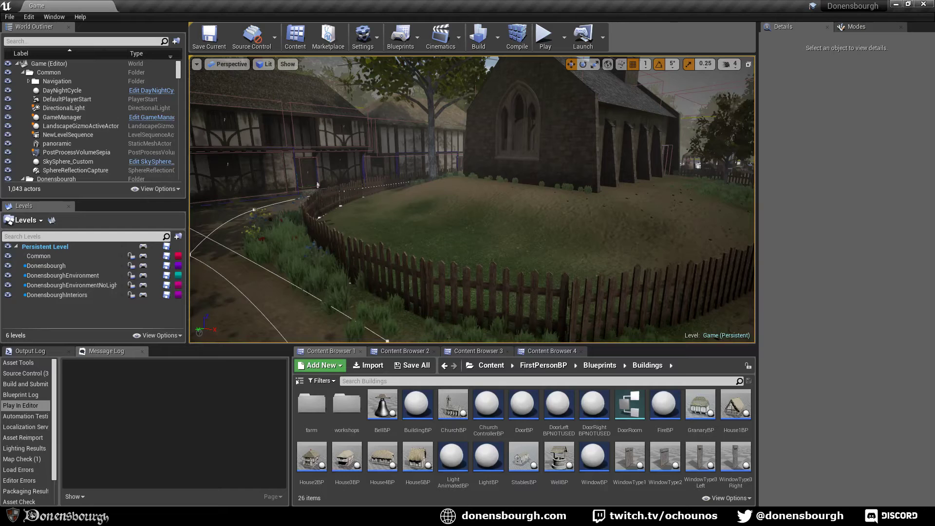
- Switch to Unreal Editor and import graves.fbx as a static mesh into the FirstPerson/Meshes/Environment folder
{"action": "right_click_drag", "start_coordinate": [350, 299], "coordinate": [364, 291]}
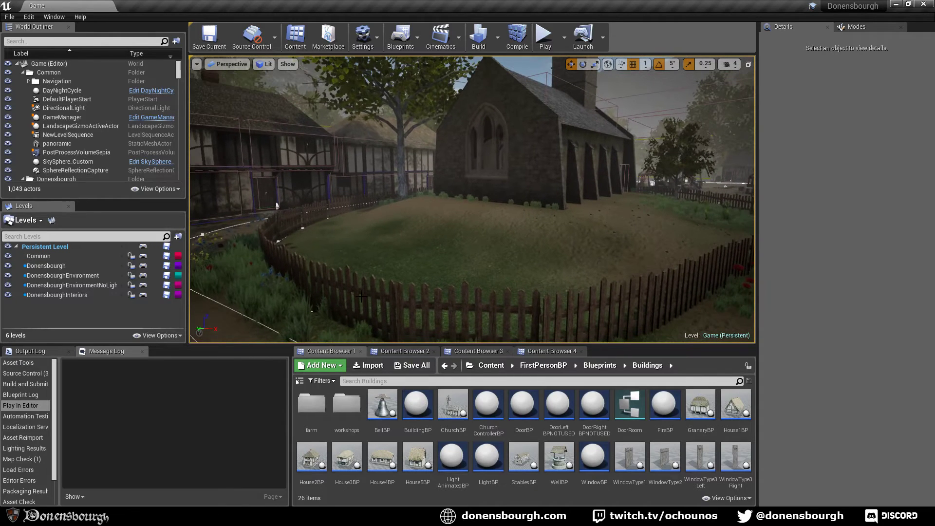
{"action": "key", "text": "g"}
{"action": "right_click_drag", "start_coordinate": [432, 284], "coordinate": [499, 352]}
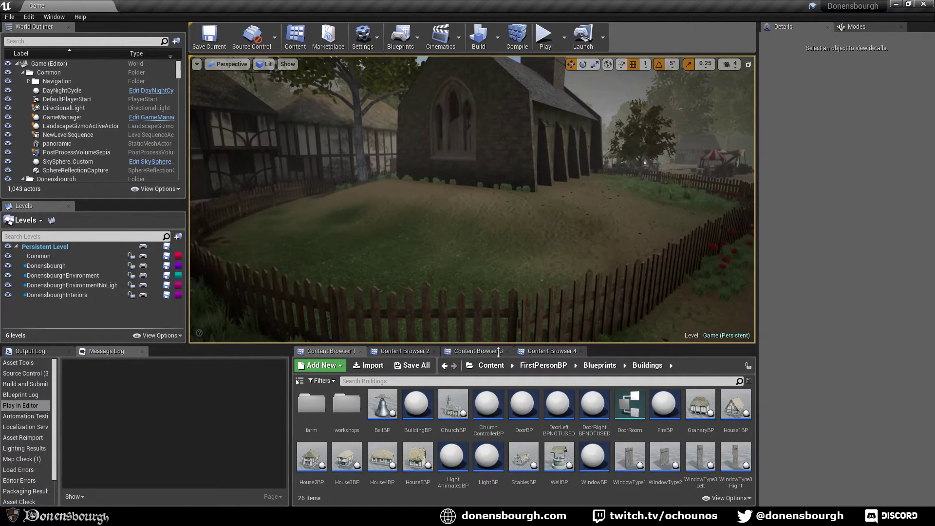
{"action": "left_click", "coordinate": [549, 350]}
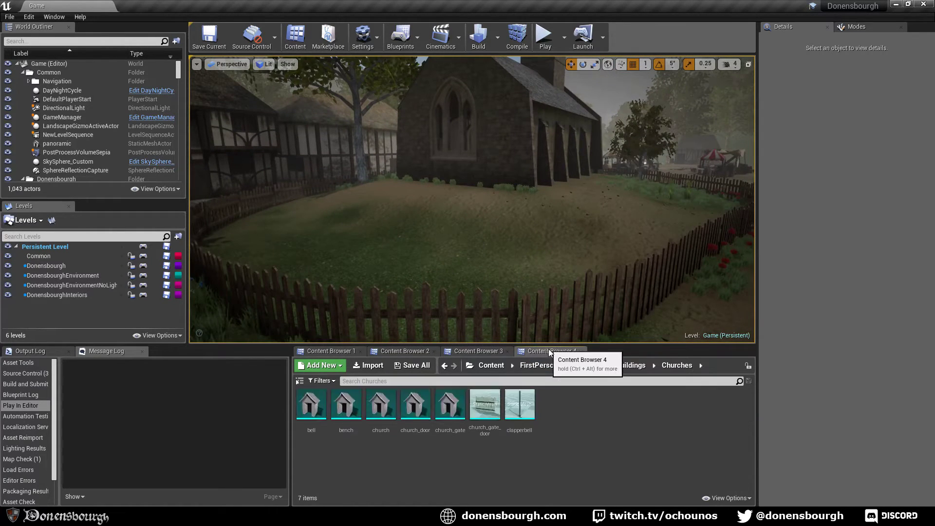
{"action": "left_click", "coordinate": [479, 350]}
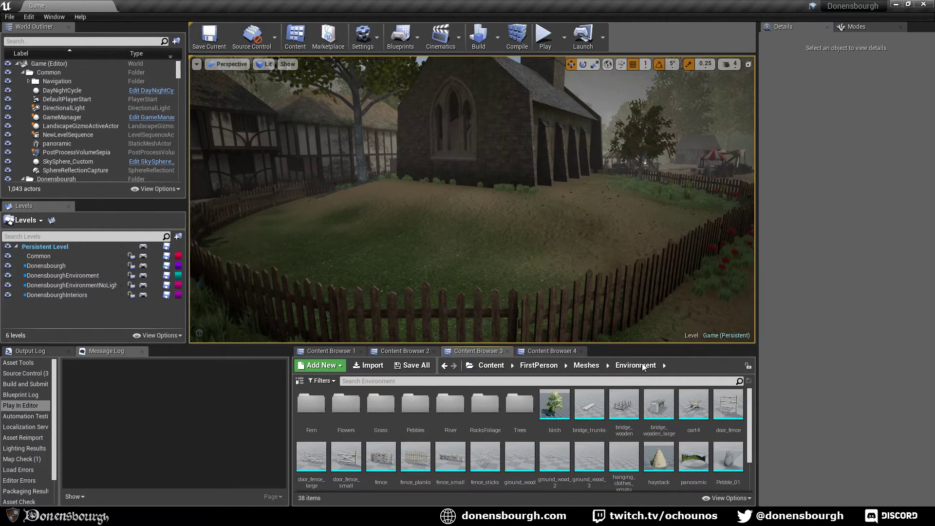
{"action": "scroll", "coordinate": [576, 420], "scroll_direction": "down", "scroll_amount": 2}
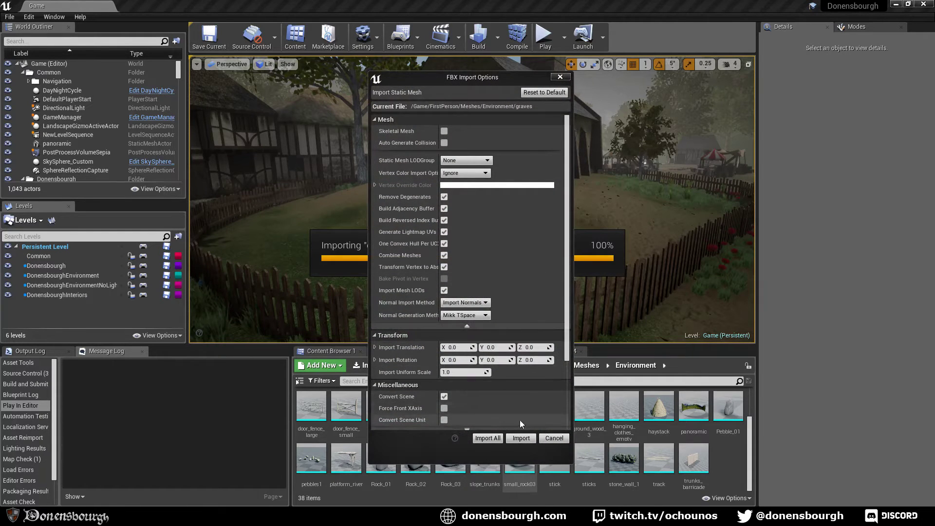
{"action": "left_click", "coordinate": [519, 439]}
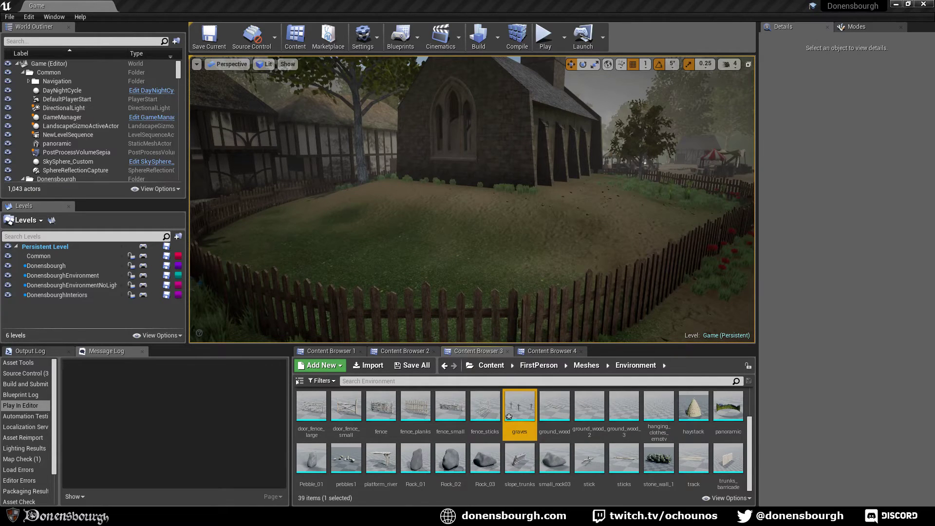
- Assign the Wood1_x04 material to the graves static mesh's material slot and save the mesh
{"action": "double_click", "coordinate": [523, 407]}
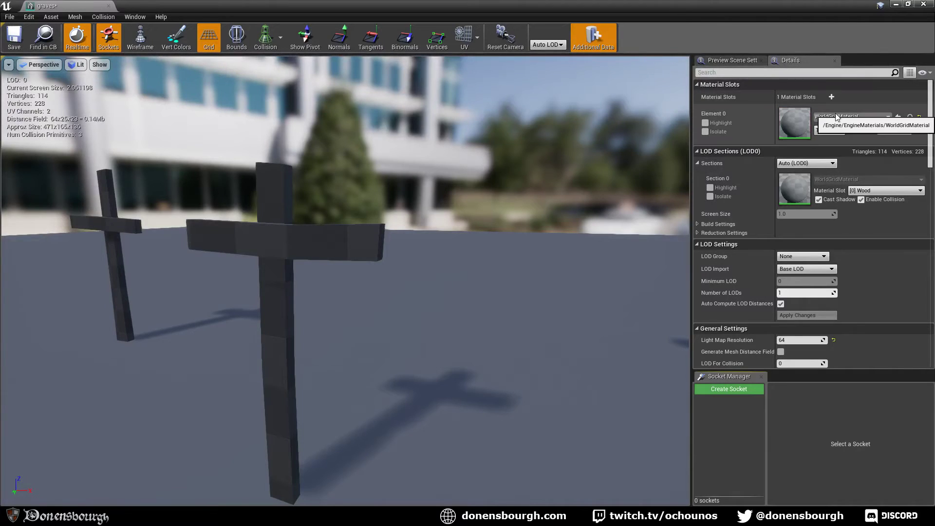
{"action": "left_click", "coordinate": [837, 116]}
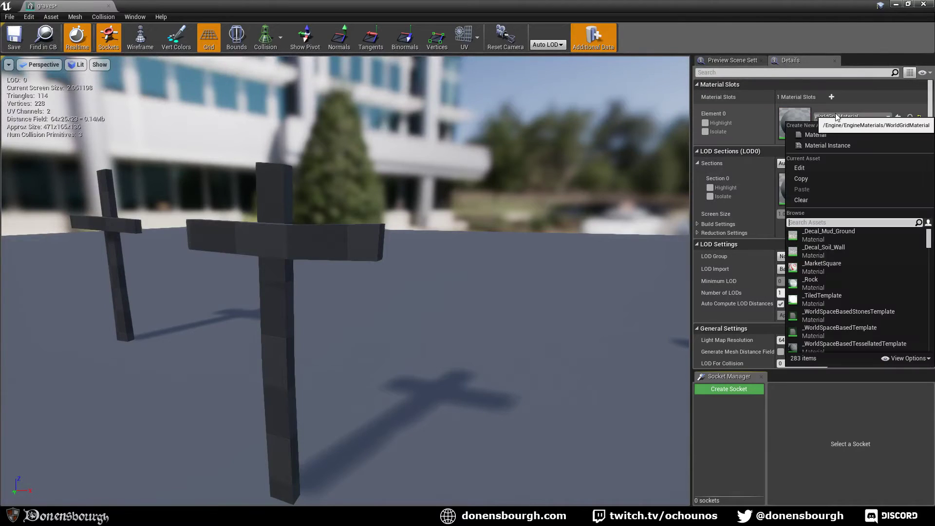
{"action": "type", "text": "wood1"}
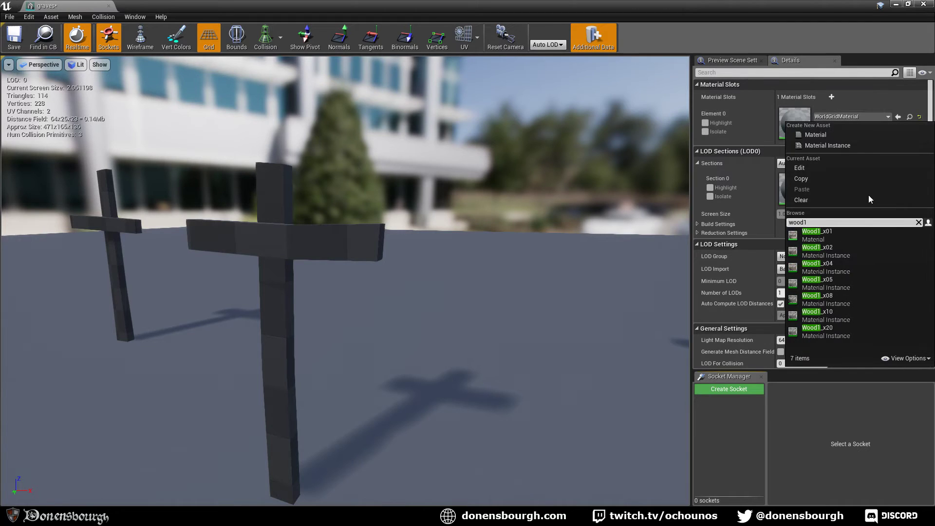
{"action": "left_click", "coordinate": [853, 259]}
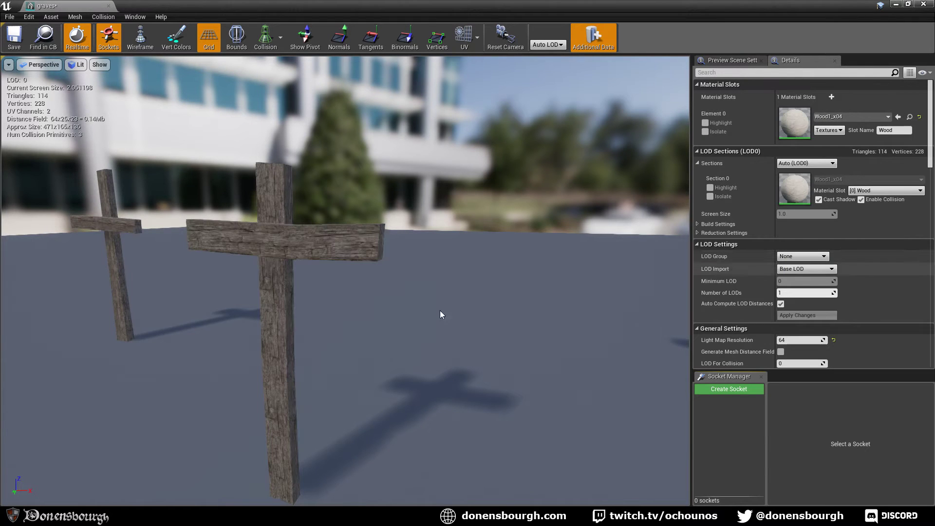
{"action": "middle_click_drag", "start_coordinate": [440, 311], "coordinate": [302, 329]}
{"action": "right_click_drag", "start_coordinate": [341, 293], "coordinate": [423, 278]}
{"action": "left_click_drag", "start_coordinate": [517, 310], "coordinate": [417, 278]}
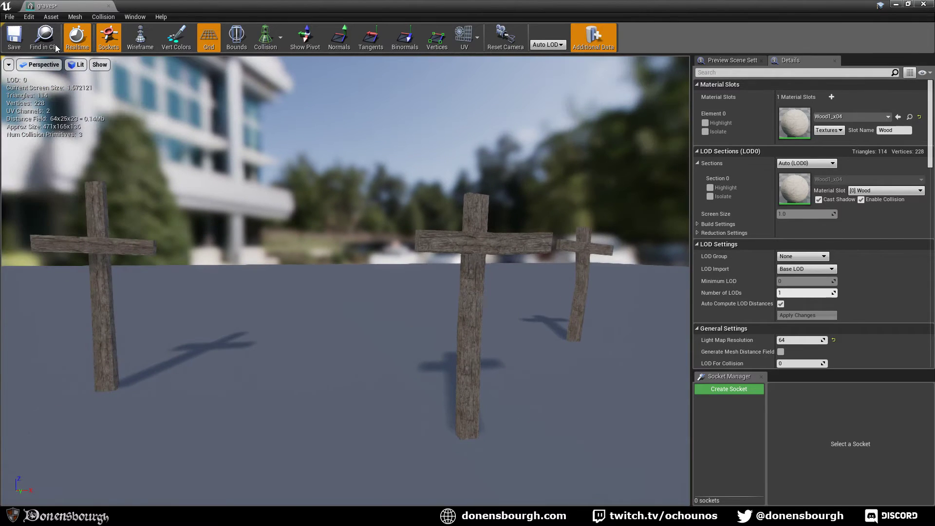
{"action": "left_click", "coordinate": [14, 36]}
- Place the graves mesh on the fenced lawn in front of the church and move the actor to the Donensbourgh level
{"action": "left_click", "coordinate": [73, 35]}
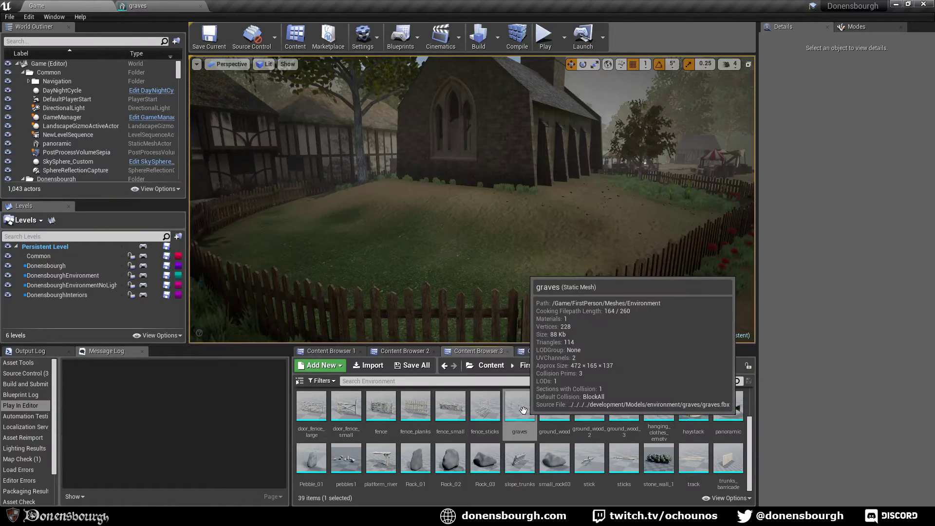
{"action": "left_click_drag", "start_coordinate": [520, 409], "coordinate": [393, 260]}
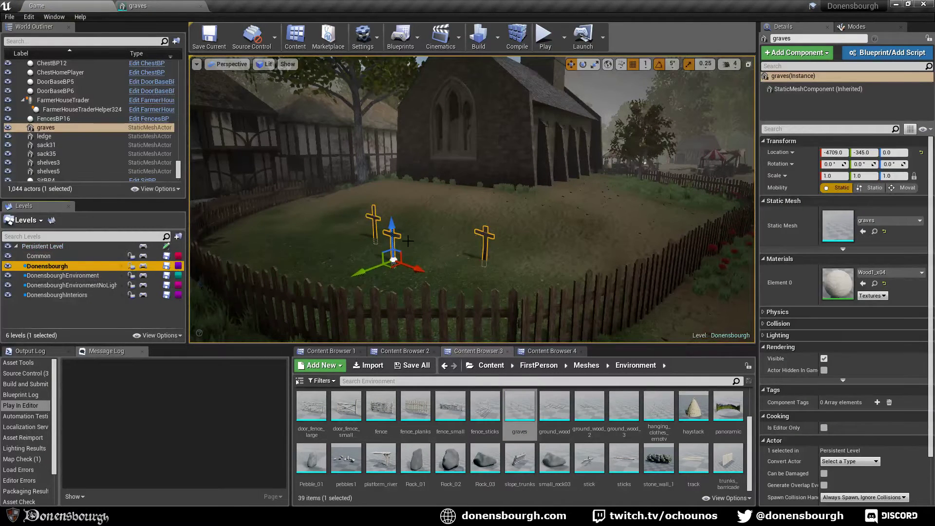
{"action": "right_click", "coordinate": [393, 236]}
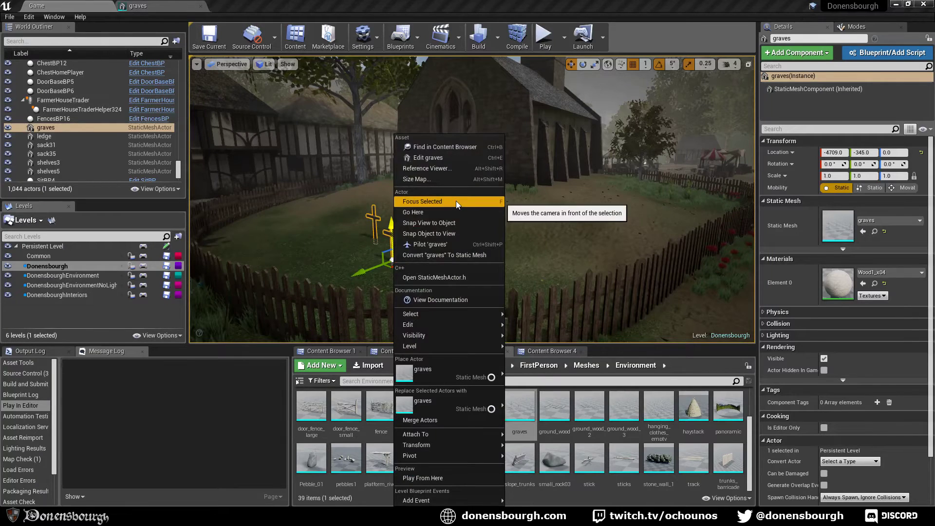
{"action": "mouse_move", "coordinate": [439, 314]}
{"action": "left_click", "coordinate": [66, 266]}
{"action": "right_click", "coordinate": [66, 267]}
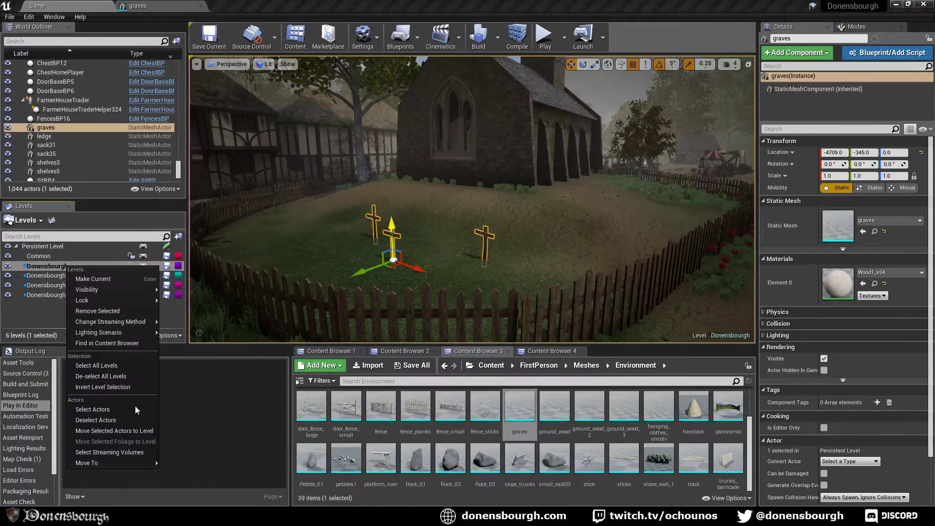
{"action": "left_click", "coordinate": [140, 431]}
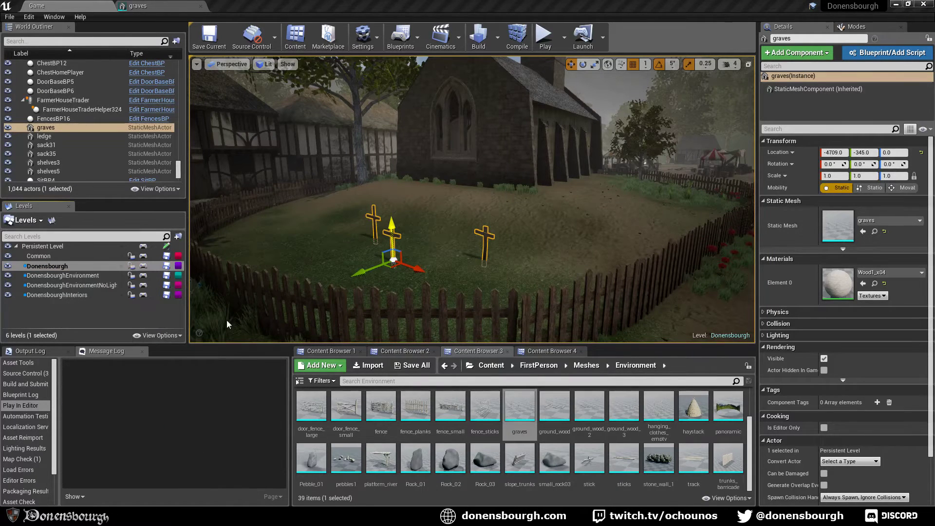
- Deselect the graves actor and examine the three crosses up close on the grass
{"action": "left_click", "coordinate": [196, 64]}
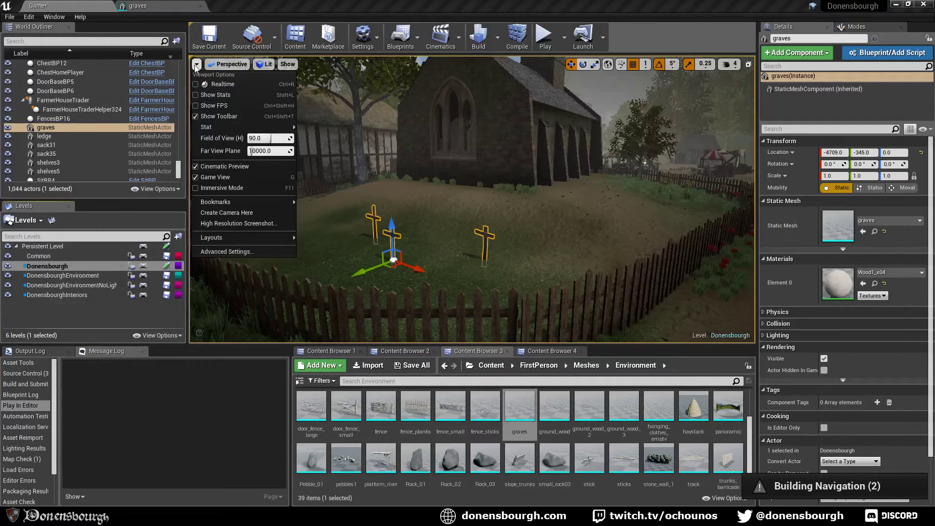
{"action": "left_click", "coordinate": [197, 66]}
{"action": "right_click_drag", "start_coordinate": [365, 266], "coordinate": [474, 177]}
{"action": "key", "text": "Escape"}
{"action": "scroll", "coordinate": [365, 266], "scroll_direction": "up", "scroll_amount": 3}
{"action": "scroll", "coordinate": [365, 267], "scroll_direction": "up", "scroll_amount": 3}
{"action": "scroll", "coordinate": [391, 261], "scroll_direction": "down", "scroll_amount": 5}
{"action": "scroll", "coordinate": [391, 261], "scroll_direction": "up", "scroll_amount": 3}
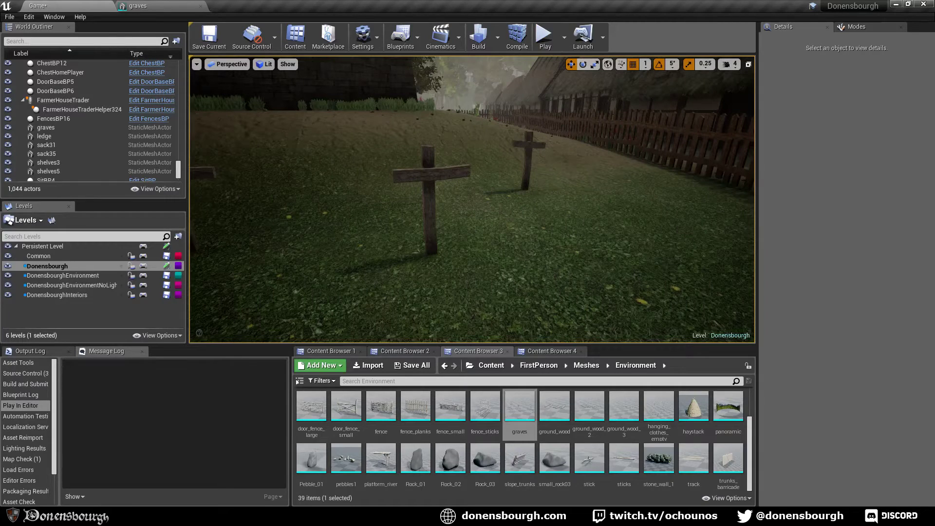
- Check the crosses' collision boxes in the Player Collision view mode, then return to Lit
{"action": "left_click", "coordinate": [264, 64]}
{"action": "left_click", "coordinate": [312, 194]}
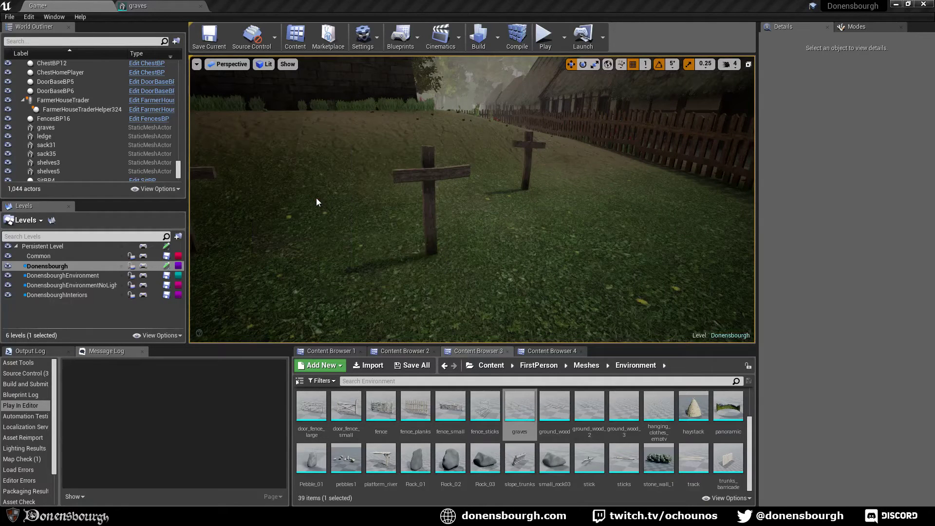
{"action": "right_click_drag", "start_coordinate": [316, 197], "coordinate": [255, 73]}
{"action": "left_click", "coordinate": [275, 67]}
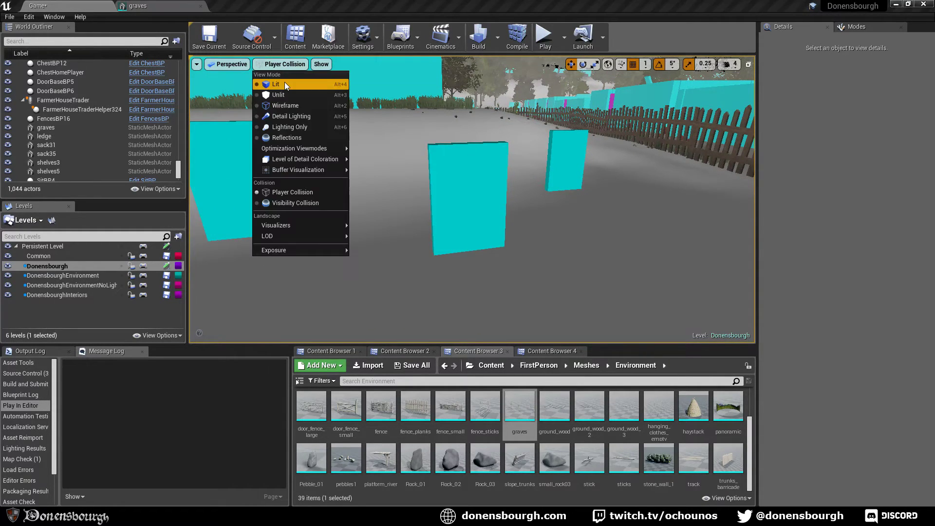
{"action": "left_click", "coordinate": [280, 85]}
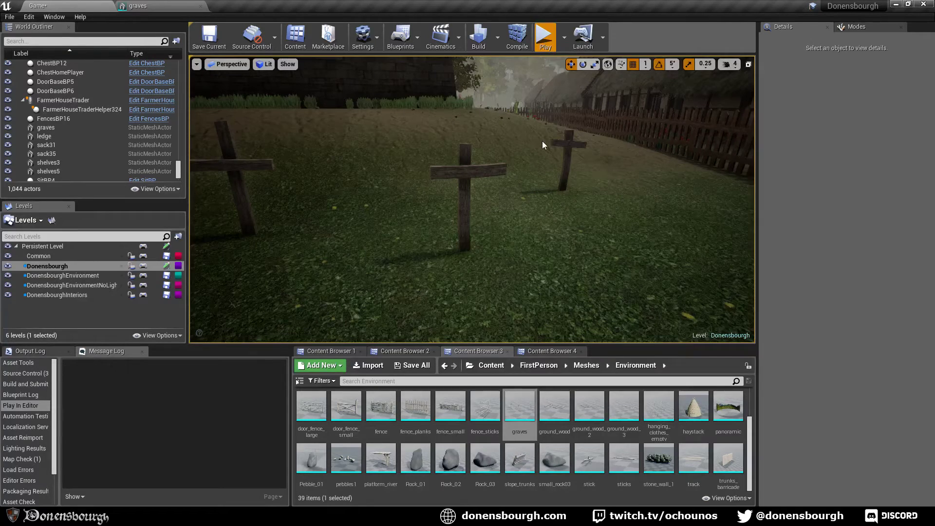
- Play the level, walk around the crosses to test their collision and spacing, then stop and view them from farther back
{"action": "key", "text": "alt+p"}
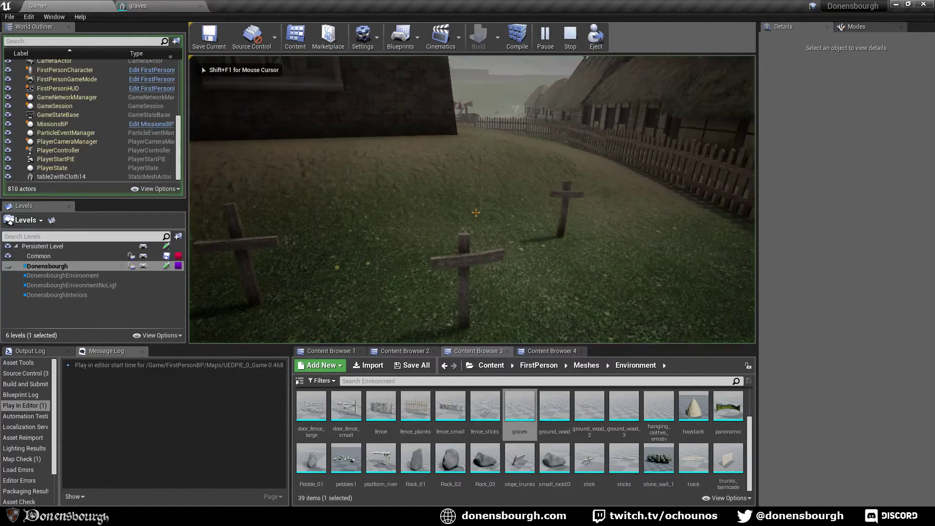
{"action": "key", "text": "w"}
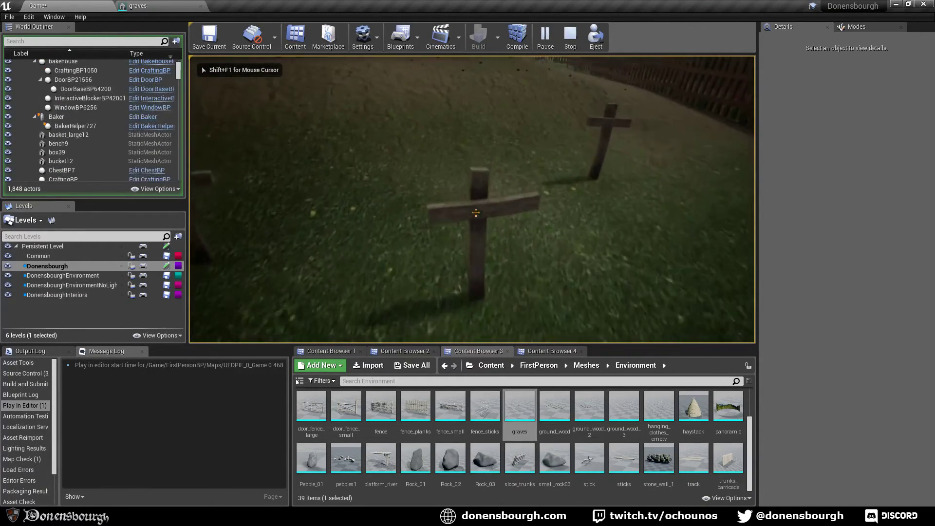
{"action": "key", "text": "w"}
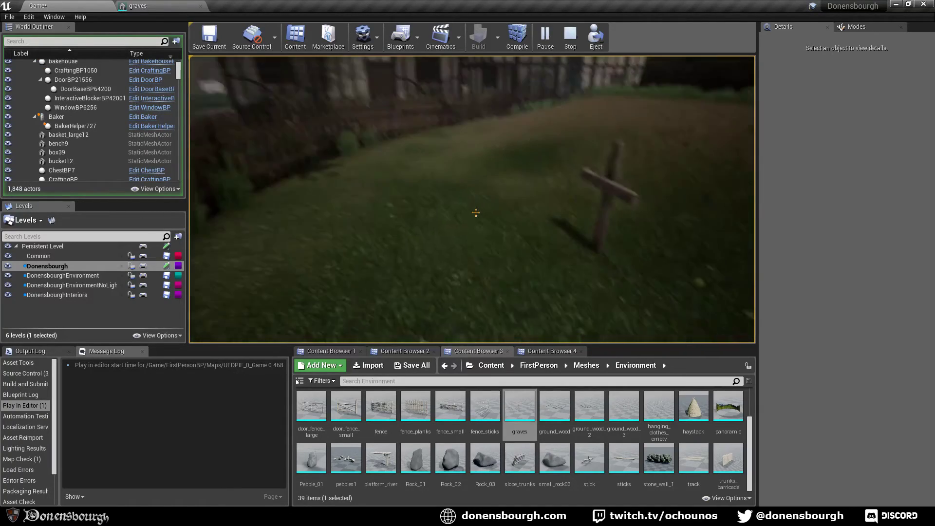
{"action": "key", "text": "w"}
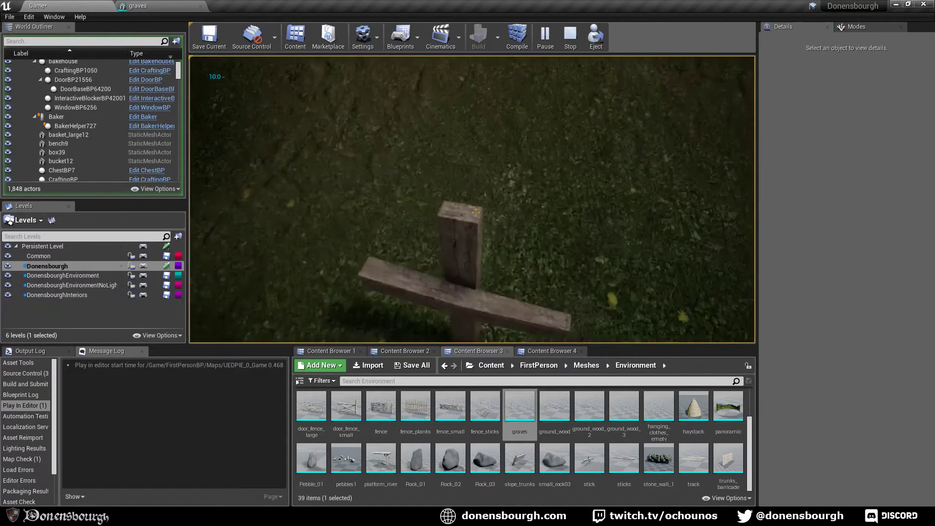
{"action": "key", "text": "w"}
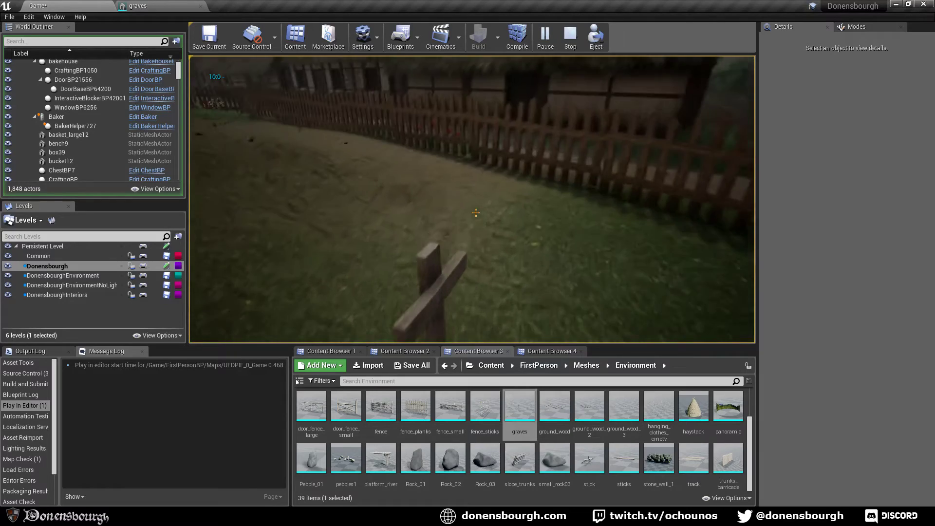
{"action": "key", "text": "w"}
{"action": "left_click", "coordinate": [476, 213]}
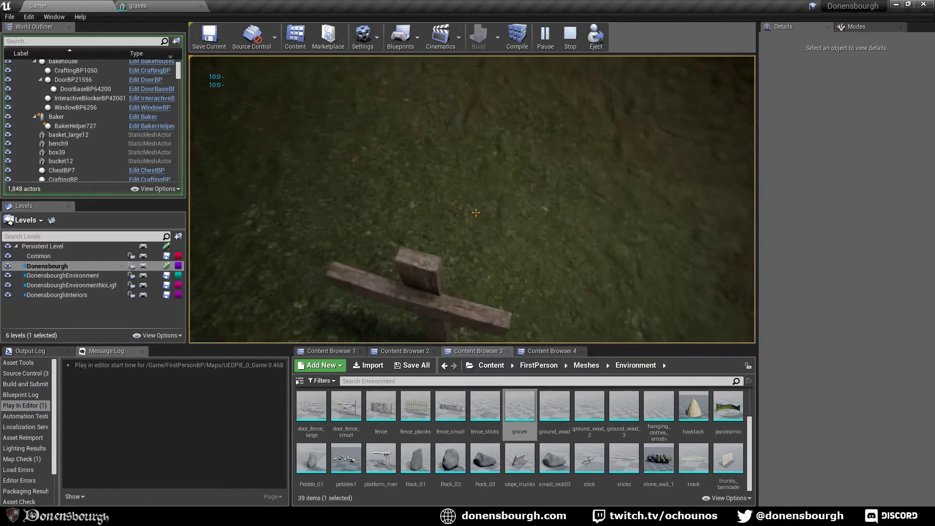
{"action": "key", "text": "w"}
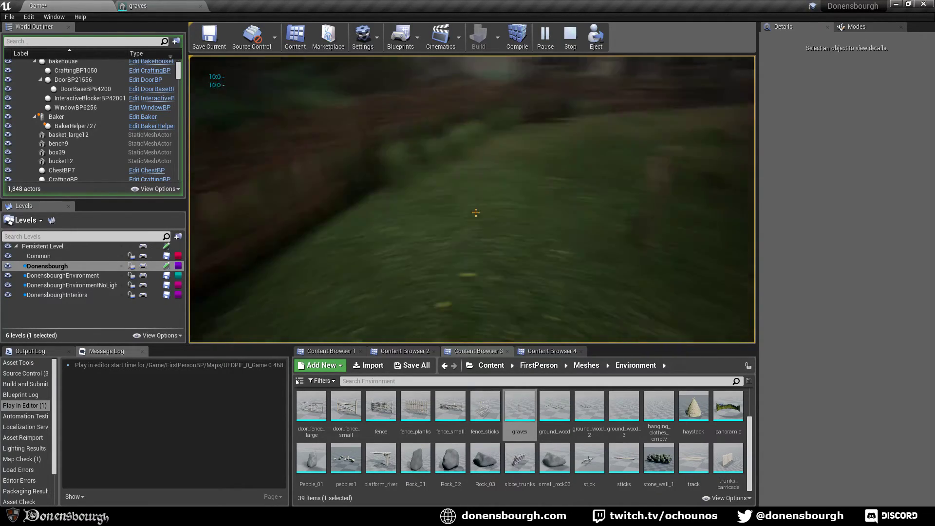
{"action": "key", "text": "w"}
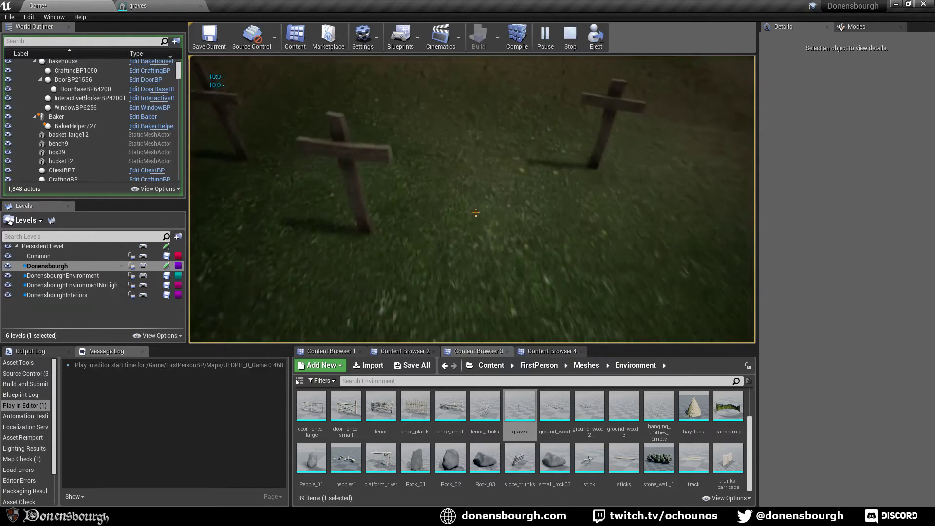
{"action": "key", "text": "w"}
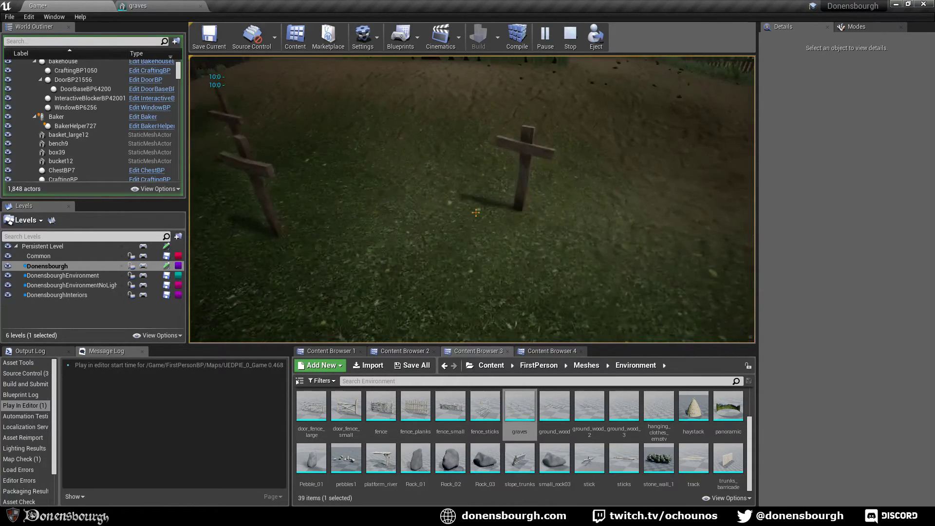
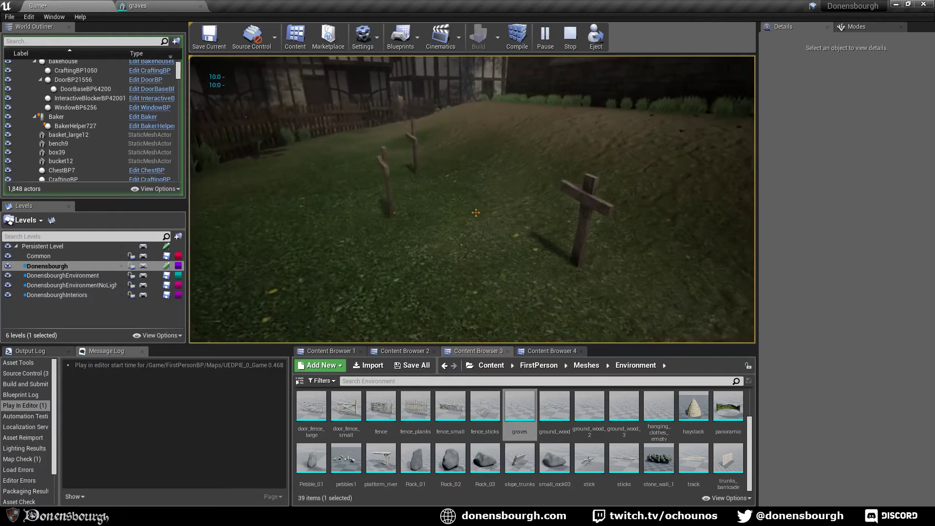
{"action": "key", "text": "w"}
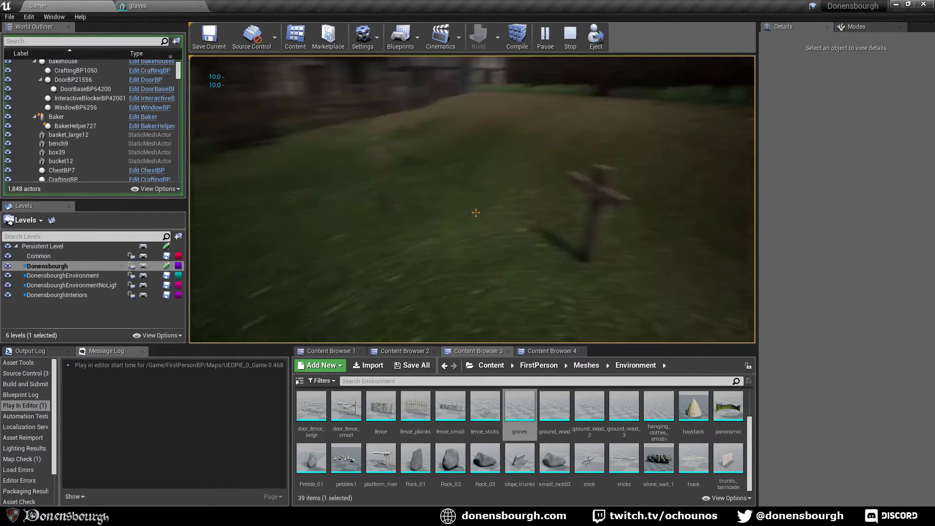
{"action": "key", "text": "Escape"}
{"action": "right_click_drag", "start_coordinate": [409, 268], "coordinate": [419, 247]}
{"action": "key", "text": "s"}
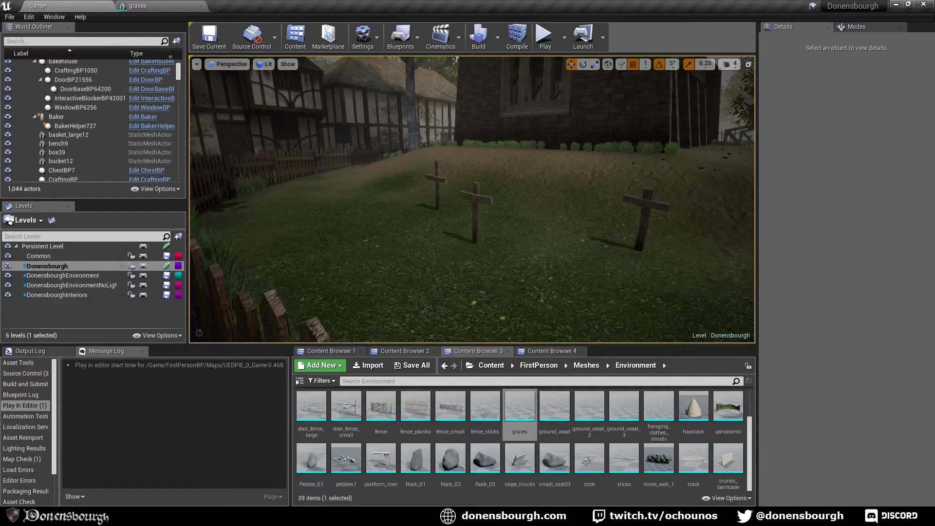
- Switch to Blender and, in the Crosses mesh's edit mode, move the cross on the positive X side about -0.749 along Y
{"action": "key", "text": "alt+Tab"}
{"action": "middle_click_drag", "start_coordinate": [467, 372], "coordinate": [512, 358]}
{"action": "scroll", "coordinate": [529, 344], "scroll_direction": "up", "scroll_amount": 4}
{"action": "middle_click_drag", "start_coordinate": [544, 328], "coordinate": [531, 367], "text": "shift"}
{"action": "scroll", "coordinate": [606, 352], "scroll_direction": "up", "scroll_amount": 2}
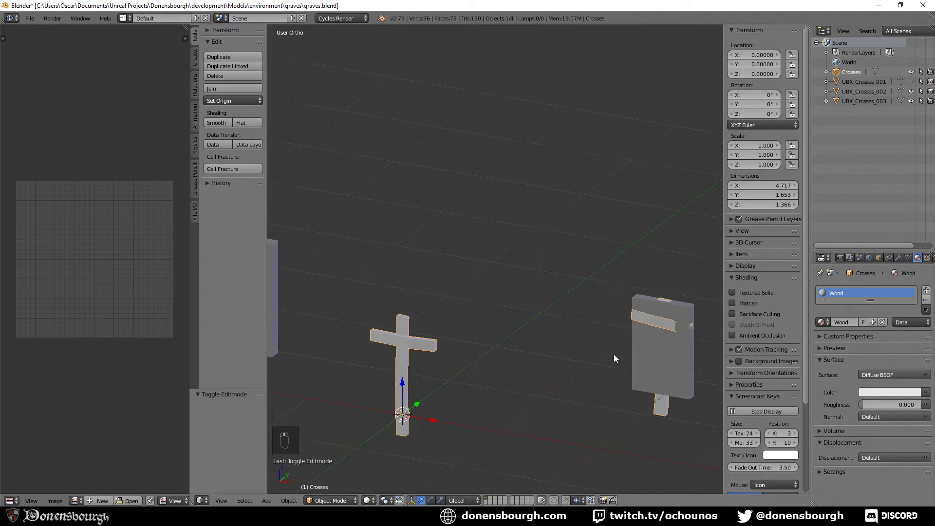
{"action": "scroll", "coordinate": [613, 358], "scroll_direction": "down", "scroll_amount": 3}
{"action": "key", "text": "Tab"}
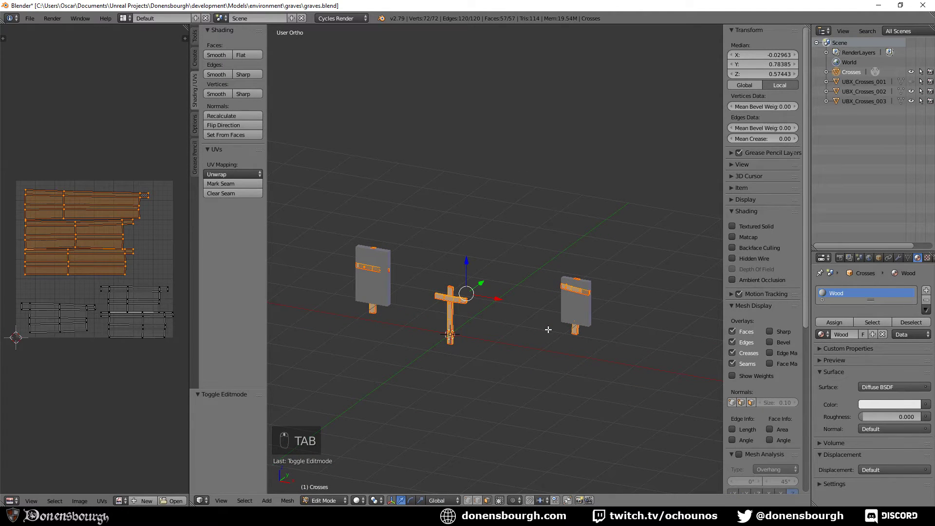
{"action": "key", "text": "a"}
{"action": "key", "text": "a"}
{"action": "key", "text": "z"}
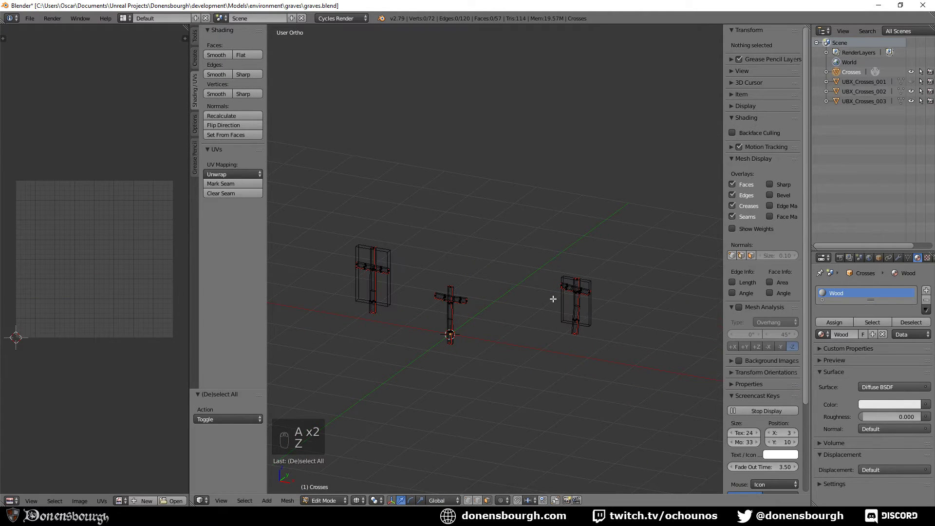
{"action": "key", "text": "b"}
{"action": "left_click_drag", "start_coordinate": [546, 239], "coordinate": [626, 350]}
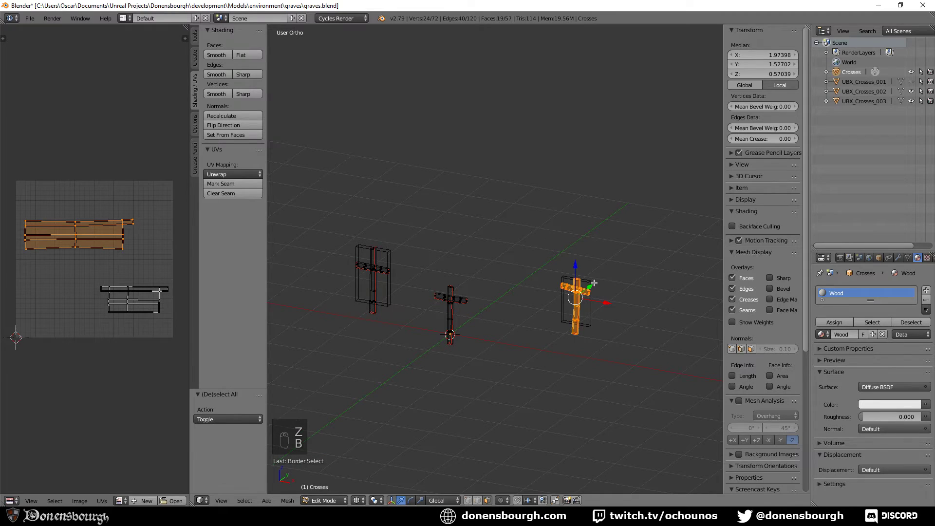
{"action": "left_click_drag", "start_coordinate": [594, 285], "coordinate": [575, 299]}
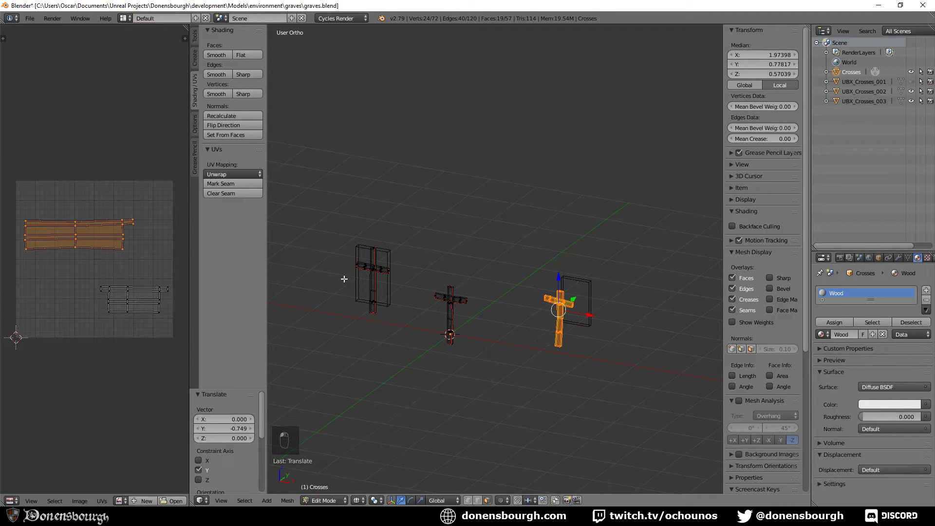
- Select the cross on the negative X side and shift it along negative Y, closer to the middle cross's line
{"action": "key", "text": "a"}
{"action": "key", "text": "b"}
{"action": "left_click_drag", "start_coordinate": [341, 226], "coordinate": [413, 315]}
{"action": "left_click_drag", "start_coordinate": [387, 265], "coordinate": [379, 271]}
{"action": "middle_click_drag", "start_coordinate": [450, 336], "coordinate": [394, 322]}
{"action": "left_click_drag", "start_coordinate": [467, 238], "coordinate": [451, 246]}
- Reselect the cross on the positive X side, move it farther along negative Y near the X axis, and leave edit mode
{"action": "key", "text": "a"}
{"action": "key", "text": "b"}
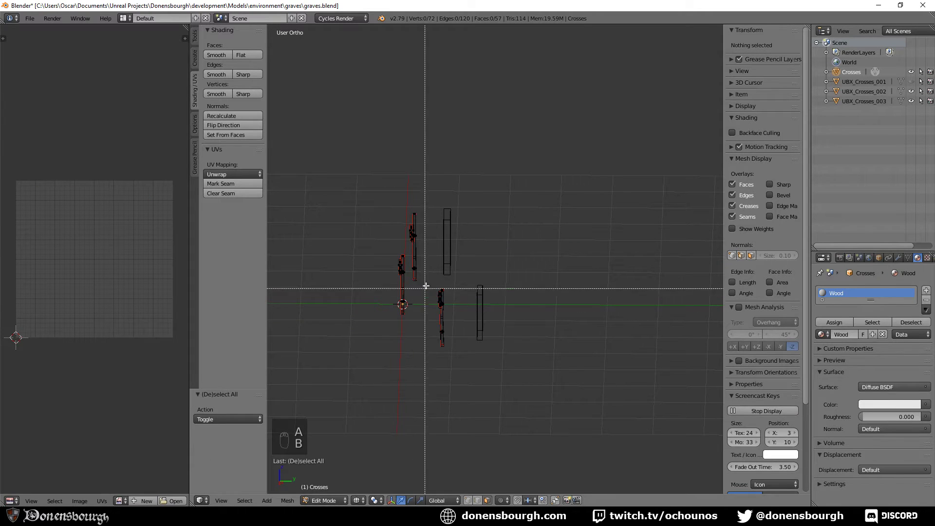
{"action": "left_click_drag", "start_coordinate": [429, 286], "coordinate": [463, 359]}
{"action": "left_click_drag", "start_coordinate": [466, 310], "coordinate": [431, 320]}
{"action": "key", "text": "Tab"}
- Move the UBX_Crosses_002 collision box geometry about -1.428 along Y onto its cross
{"action": "right_click", "coordinate": [483, 302]}
{"action": "key", "text": "Tab"}
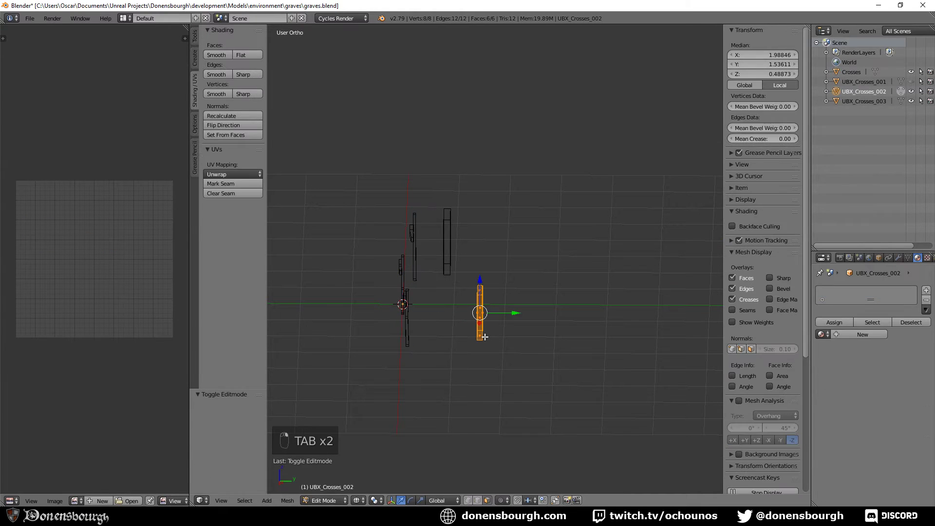
{"action": "left_click_drag", "start_coordinate": [506, 316], "coordinate": [438, 314]}
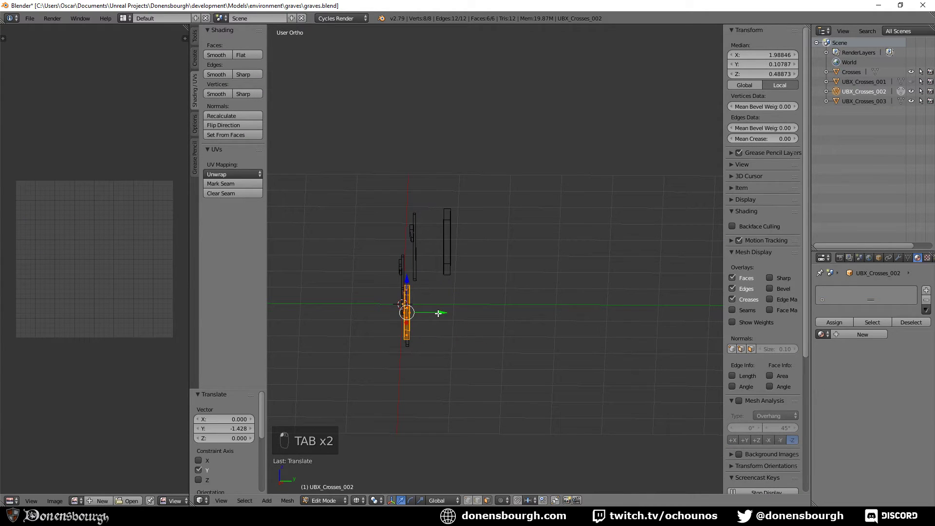
- Nudge the UBX_Crosses_002 box about -0.011 along Y to line up with its cross, and leave edit mode
{"action": "key", "text": "KP_7"}
{"action": "scroll", "coordinate": [439, 313], "scroll_direction": "up", "scroll_amount": 3}
{"action": "middle_click_drag", "start_coordinate": [504, 290], "coordinate": [310, 140], "text": "shift"}
{"action": "scroll", "coordinate": [416, 243], "scroll_direction": "up", "scroll_amount": 4}
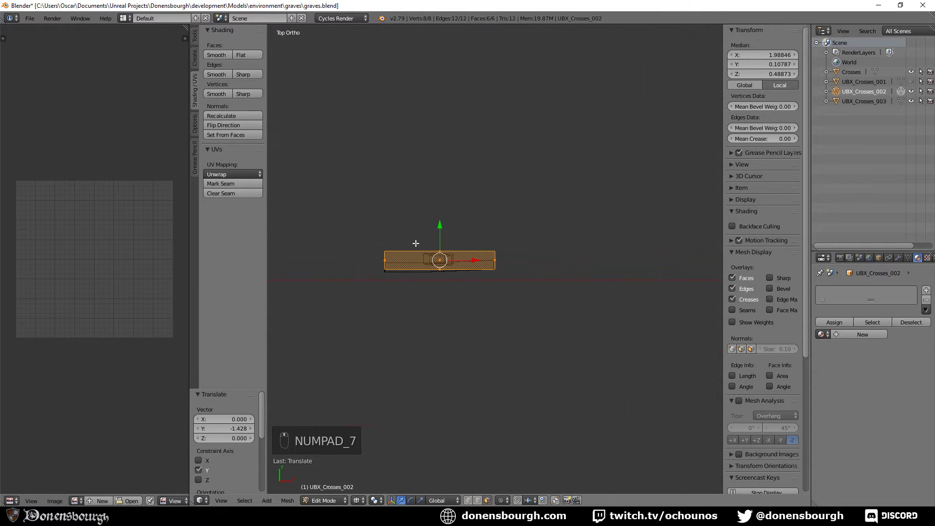
{"action": "left_click_drag", "start_coordinate": [440, 222], "coordinate": [441, 225]}
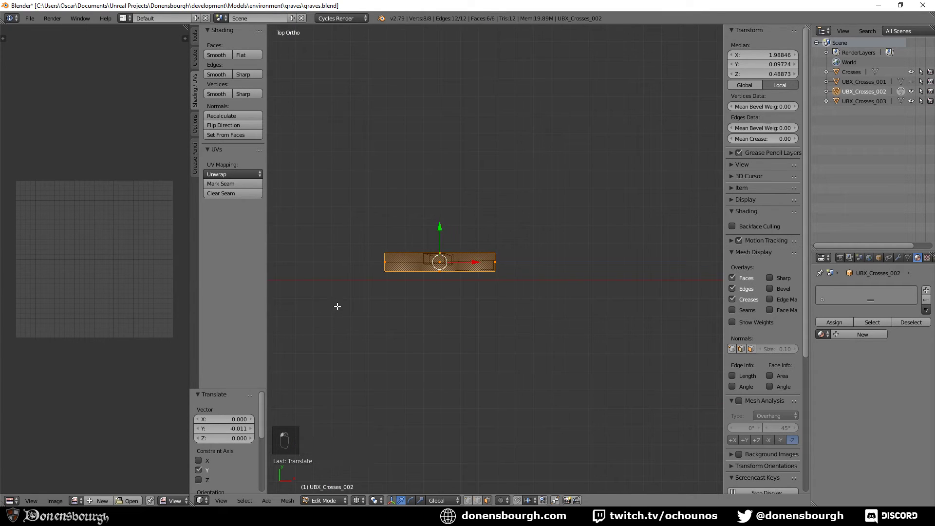
{"action": "middle_click_drag", "start_coordinate": [336, 306], "coordinate": [534, 319], "text": "shift"}
{"action": "key", "text": "Tab"}
- Move all of the UBX_Crosses_003 box geometry about -0.670 along Y onto its cross, and return to solid shading in object mode
{"action": "middle_click_drag", "start_coordinate": [329, 351], "coordinate": [560, 347], "text": "shift"}
{"action": "scroll", "coordinate": [560, 343], "scroll_direction": "down", "scroll_amount": 3}
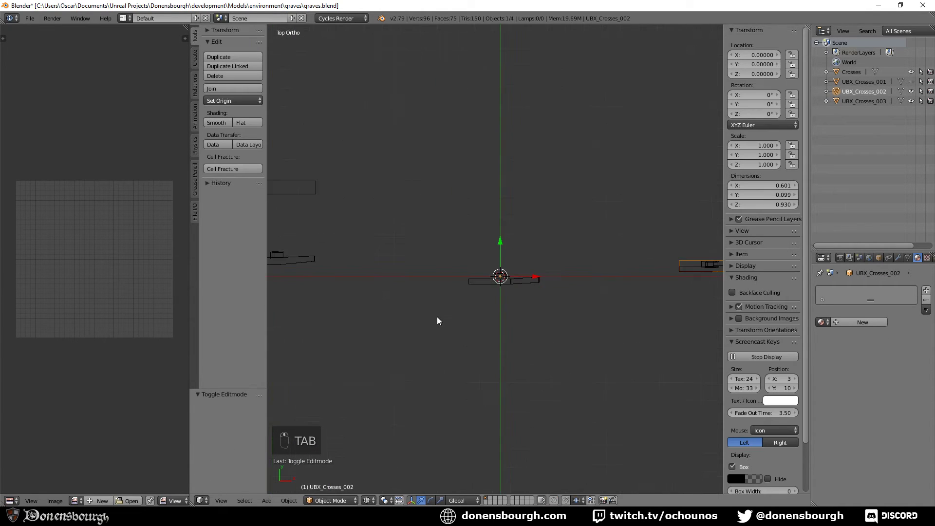
{"action": "middle_click_drag", "start_coordinate": [439, 320], "coordinate": [469, 313], "text": "shift"}
{"action": "right_click", "coordinate": [435, 227]}
{"action": "key", "text": "Tab"}
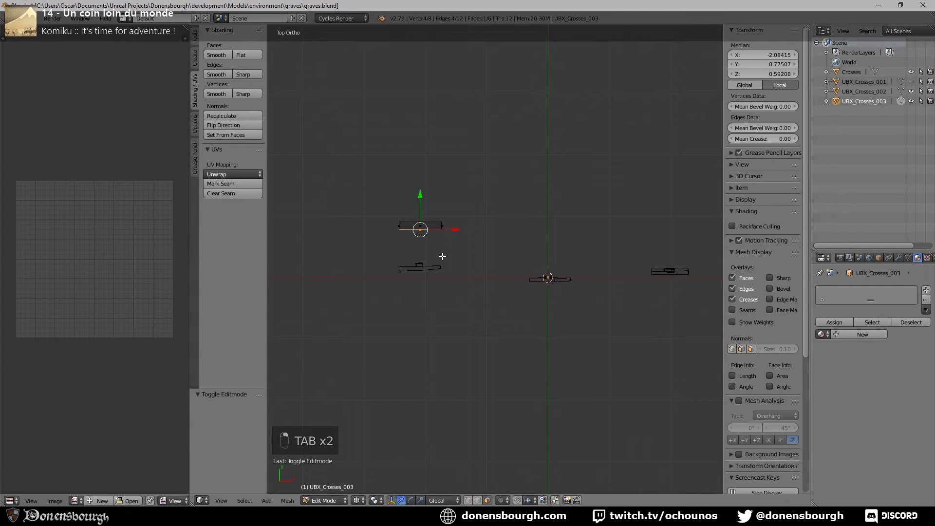
{"action": "key", "text": "a"}
{"action": "key", "text": "a"}
{"action": "key", "text": "a"}
{"action": "key", "text": "a"}
{"action": "key", "text": "a"}
{"action": "scroll", "coordinate": [437, 259], "scroll_direction": "up", "scroll_amount": 4}
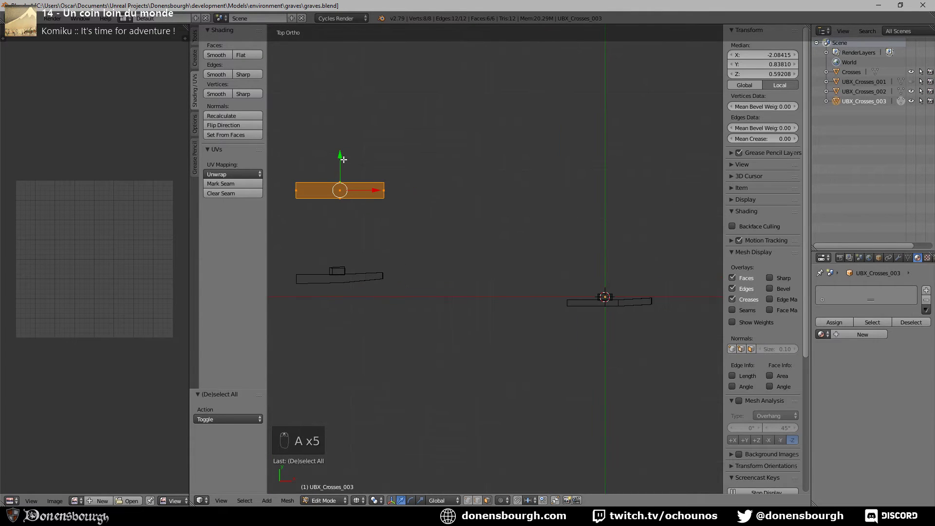
{"action": "left_click_drag", "start_coordinate": [344, 159], "coordinate": [343, 245]}
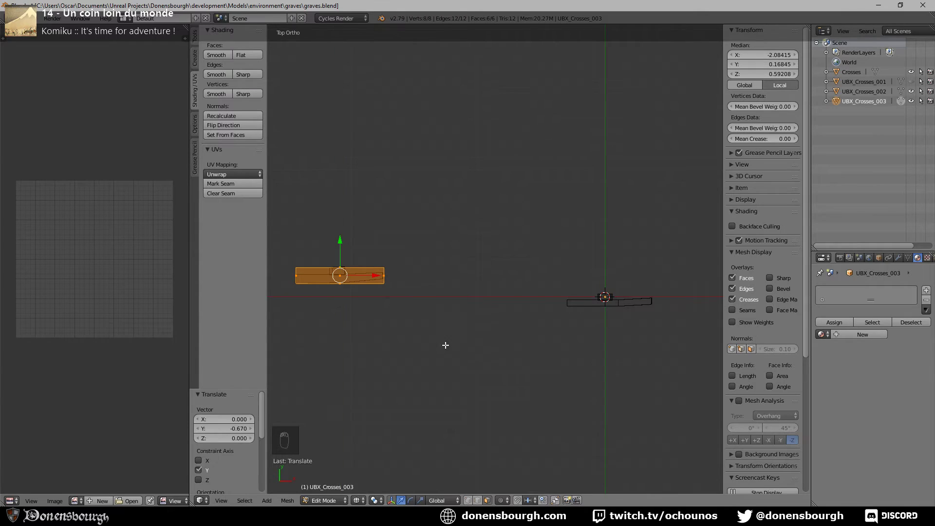
{"action": "middle_click_drag", "start_coordinate": [445, 345], "coordinate": [367, 287]}
{"action": "key", "text": "z"}
{"action": "key", "text": "Tab"}
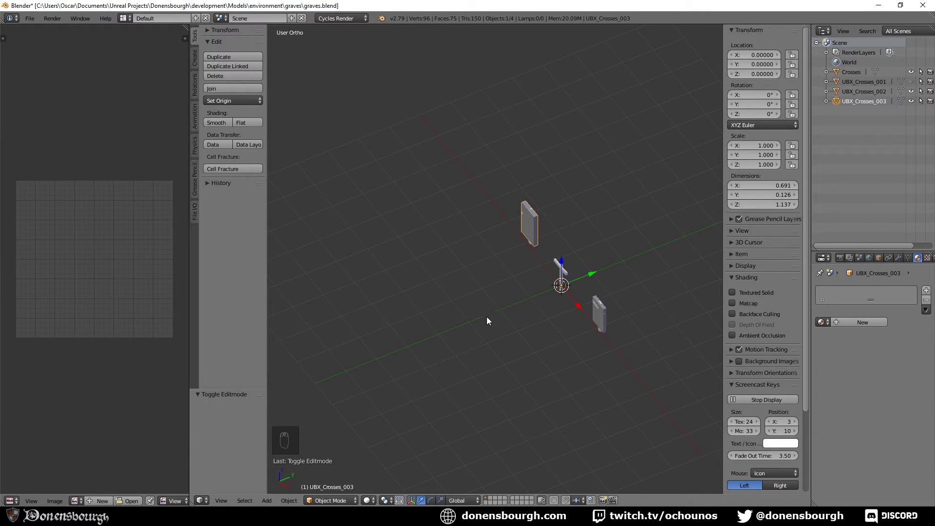
- In the Crosses mesh's edit mode, select only the middle cross in wireframe and duplicate it in place
{"action": "mouse_move", "coordinate": [486, 321]}
{"action": "middle_mouse_down"}
{"action": "mouse_move", "coordinate": [562, 305]}
{"action": "mouse_move", "coordinate": [526, 303]}
{"action": "mouse_move", "coordinate": [504, 321]}
{"action": "middle_mouse_up"}
{"action": "right_click", "coordinate": [574, 246]}
{"action": "key", "text": "Tab"}
{"action": "scroll", "coordinate": [574, 281], "scroll_direction": "up", "scroll_amount": 4}
{"action": "key", "text": "a"}
{"action": "key", "text": "a"}
{"action": "key", "text": "z"}
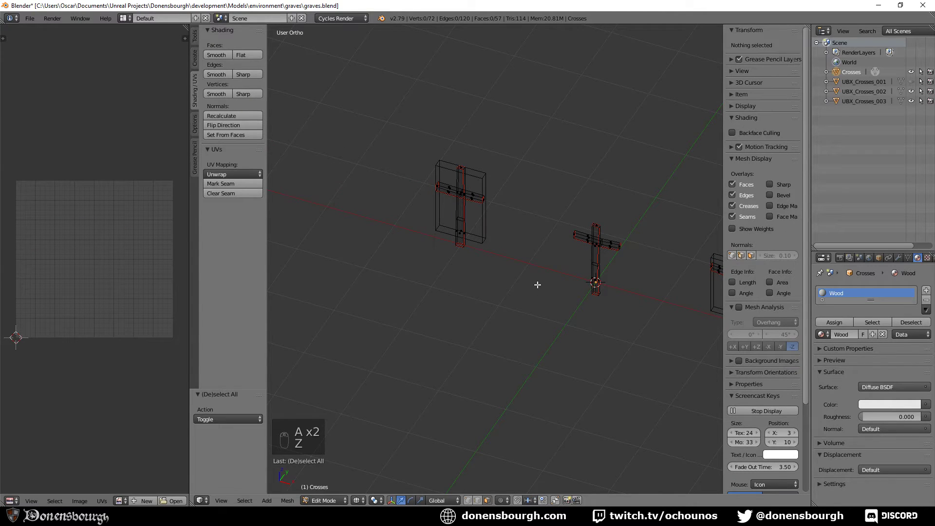
{"action": "key", "text": "b"}
{"action": "left_click_drag", "start_coordinate": [557, 192], "coordinate": [635, 323]}
{"action": "key", "text": "shift+d"}
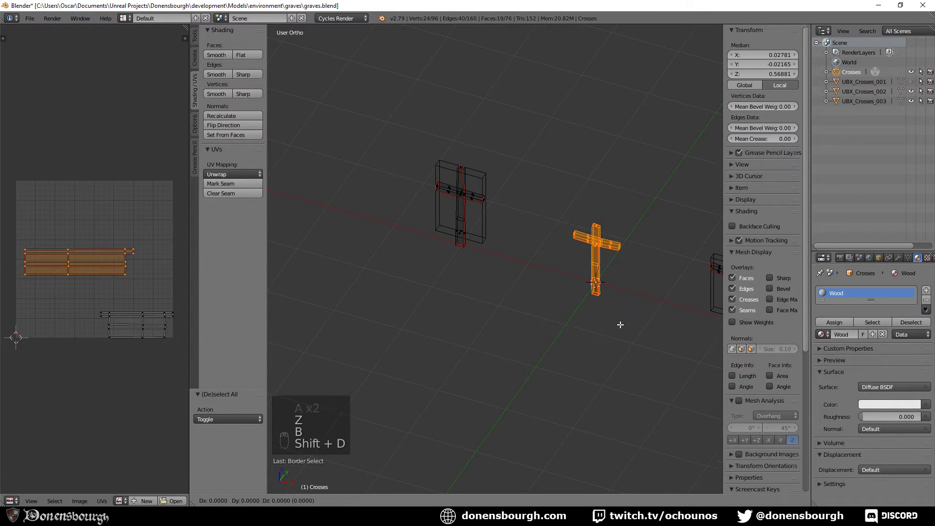
{"action": "right_click", "coordinate": [620, 324]}
- Rotate the duplicated cross 90° about Z and move it about -2.982 along X and -2.771 along Y
{"action": "type", "text": "rz"}
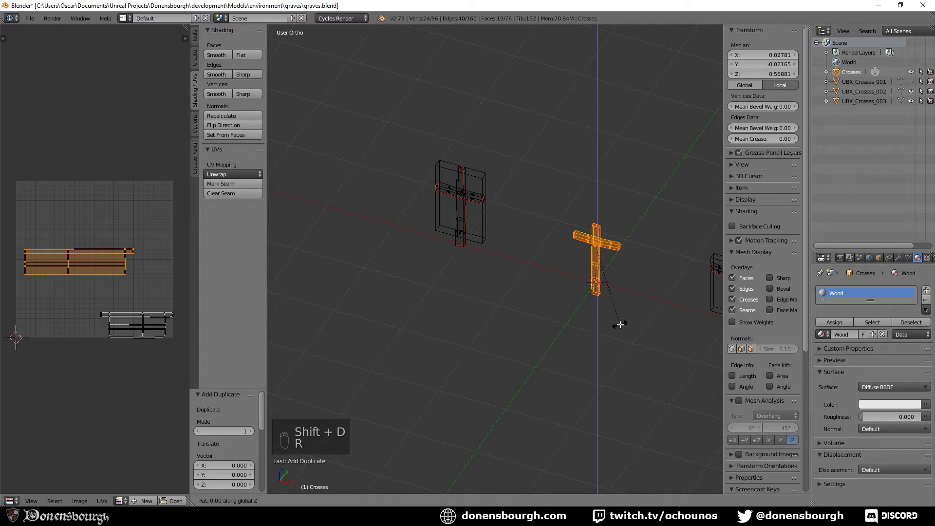
{"action": "type", "text": "90"}
{"action": "key", "text": "Return"}
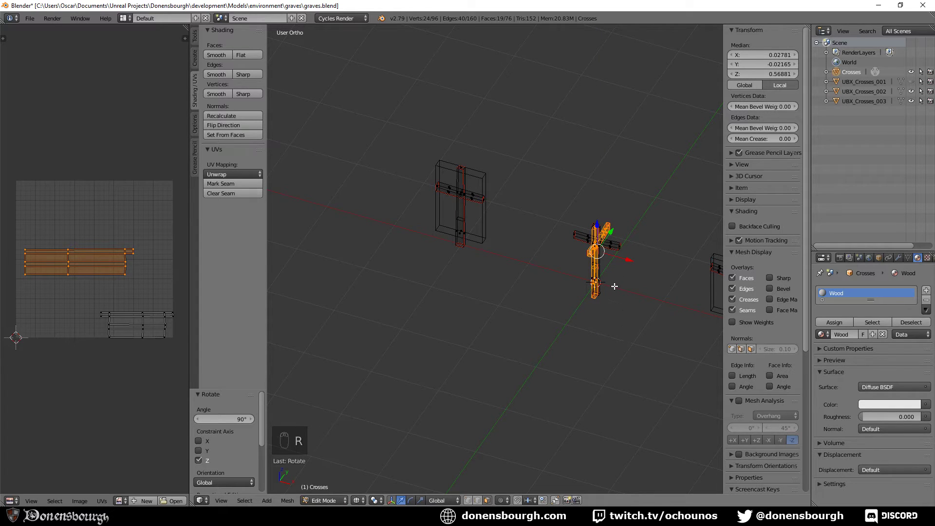
{"action": "key", "text": "KP_7"}
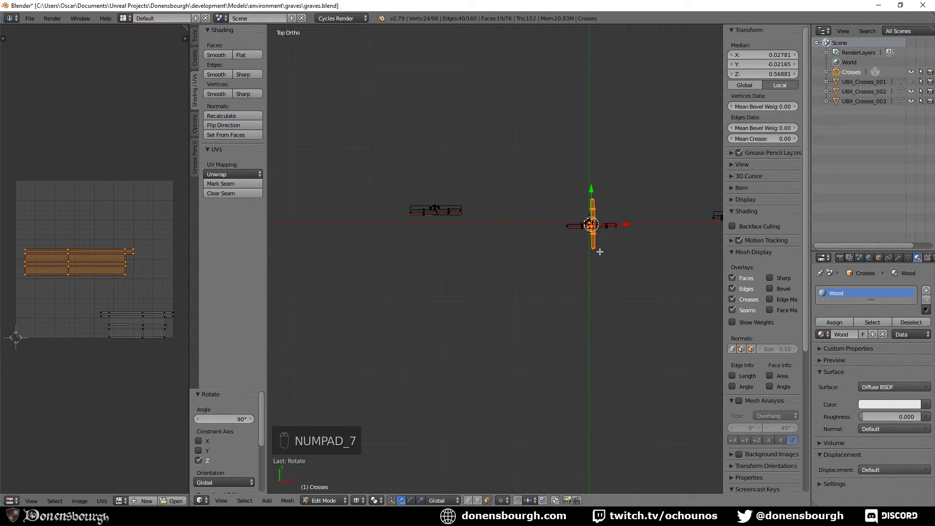
{"action": "key", "text": "g"}
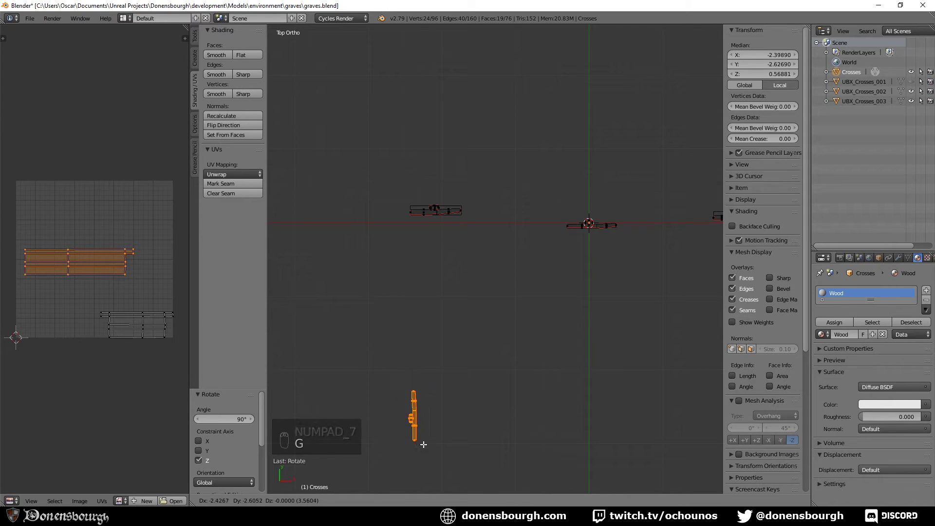
{"action": "left_click", "coordinate": [381, 455]}
- Shift the middle edge loop of the new cross's crossbeam along negative Y toward the post and raise it about 0.021 along Z
{"action": "middle_click_drag", "start_coordinate": [380, 455], "coordinate": [605, 361]}
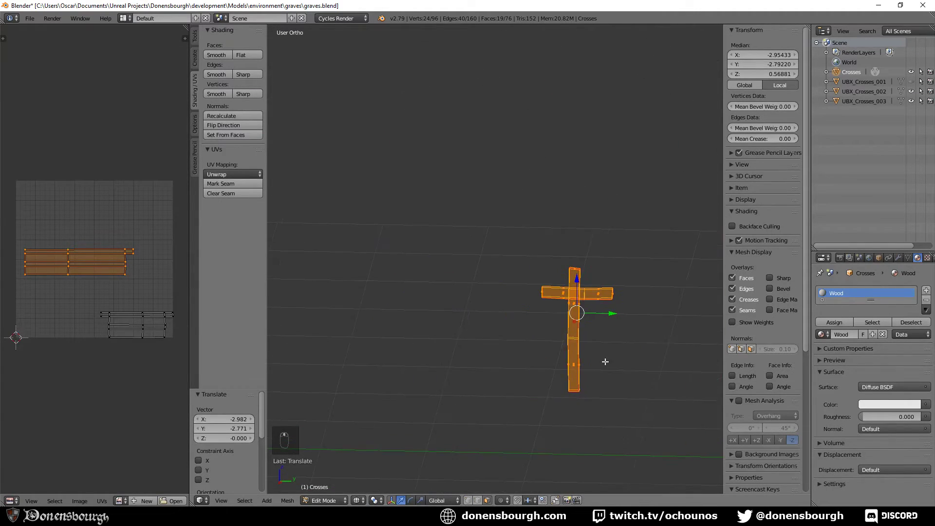
{"action": "scroll", "coordinate": [605, 362], "scroll_direction": "up", "scroll_amount": 4}
{"action": "scroll", "coordinate": [417, 276], "scroll_direction": "up", "scroll_amount": 3}
{"action": "middle_click_drag", "start_coordinate": [670, 379], "coordinate": [575, 344], "text": "shift"}
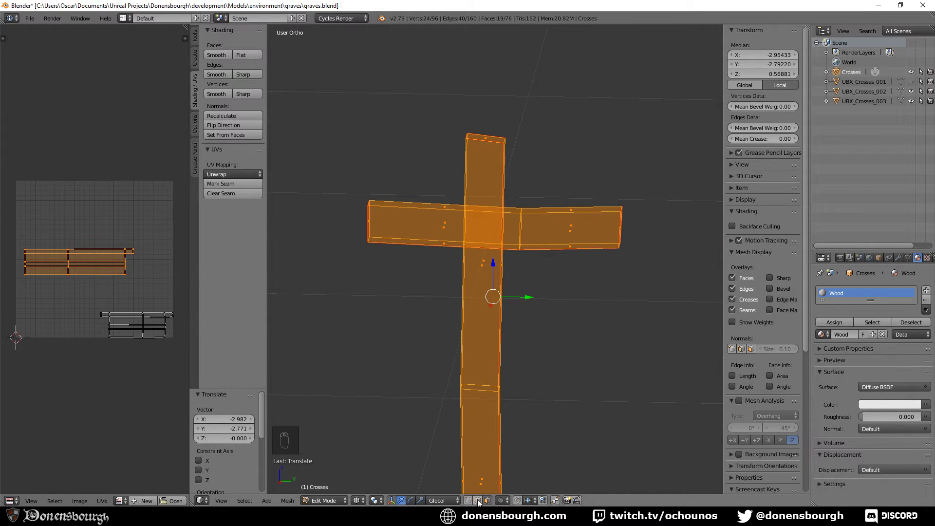
{"action": "right_click", "coordinate": [534, 260], "text": "alt"}
{"action": "left_click_drag", "start_coordinate": [556, 230], "coordinate": [520, 230]}
{"action": "left_click_drag", "start_coordinate": [482, 197], "coordinate": [482, 190]}
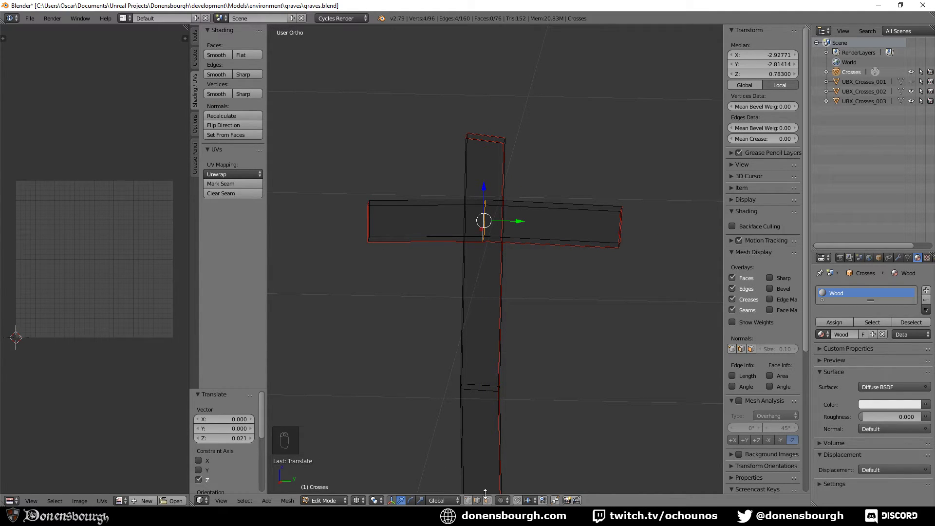
- Select the new cross's whole crossbeam and lower it about 0.060 along Z
{"action": "key", "text": "a"}
{"action": "right_click", "coordinate": [428, 215], "text": "alt"}
{"action": "right_click", "coordinate": [546, 236], "text": "alt+shift"}
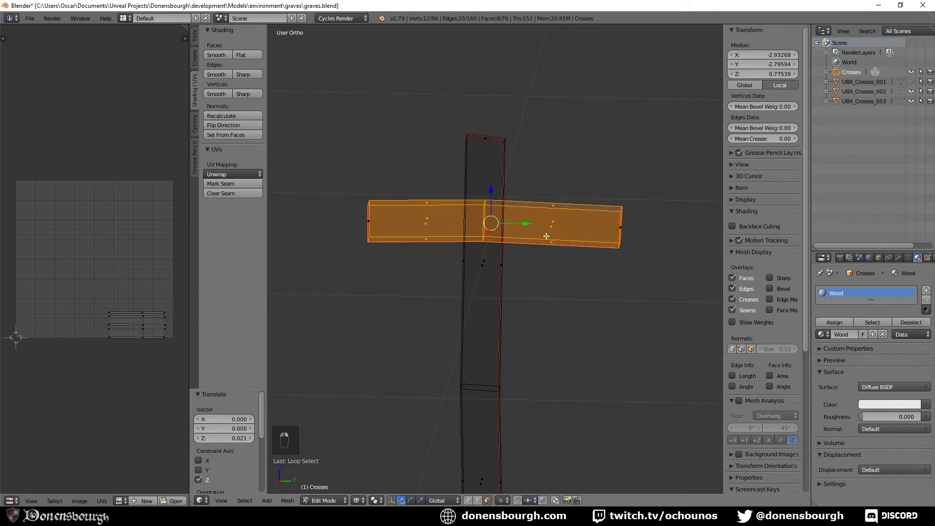
{"action": "left_click_drag", "start_coordinate": [493, 192], "coordinate": [491, 213]}
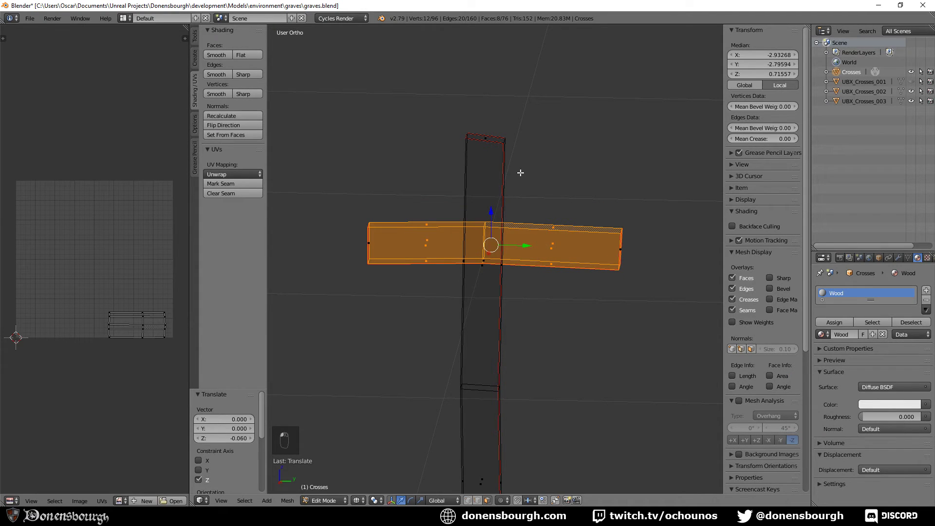
- Lower the top face of the new cross's post and shift it about -0.044 along Y
{"action": "right_click", "coordinate": [482, 139]}
{"action": "left_click_drag", "start_coordinate": [486, 112], "coordinate": [485, 132]}
{"action": "left_click_drag", "start_coordinate": [523, 158], "coordinate": [506, 159]}
- Shift the post's middle edge loop about 0.033 and its bottom edge loop about 0.040 along Y
{"action": "left_click", "coordinate": [481, 501]}
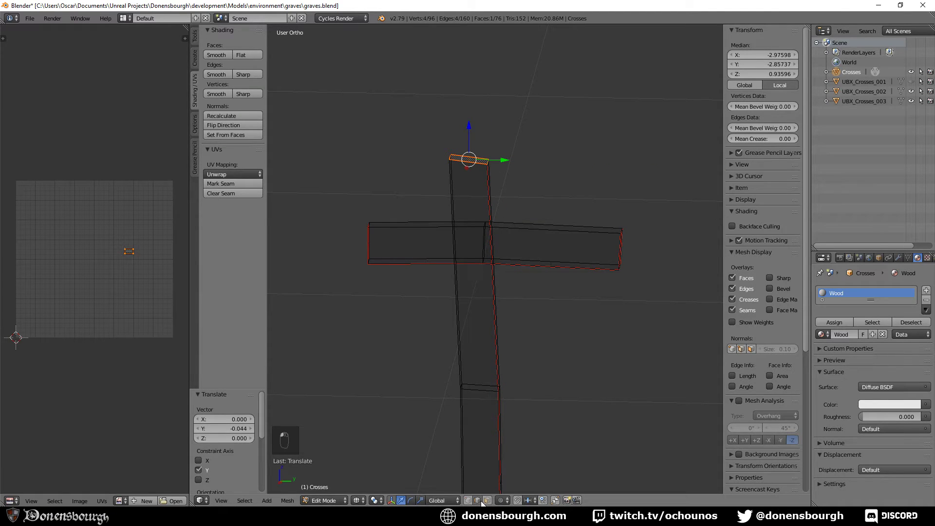
{"action": "right_click", "coordinate": [486, 395], "text": "alt"}
{"action": "mouse_move", "coordinate": [518, 390]}
{"action": "left_mouse_down"}
{"action": "mouse_move", "coordinate": [503, 389]}
{"action": "mouse_move", "coordinate": [519, 388]}
{"action": "left_mouse_up"}
{"action": "middle_click_drag", "start_coordinate": [523, 448], "coordinate": [524, 341], "text": "shift"}
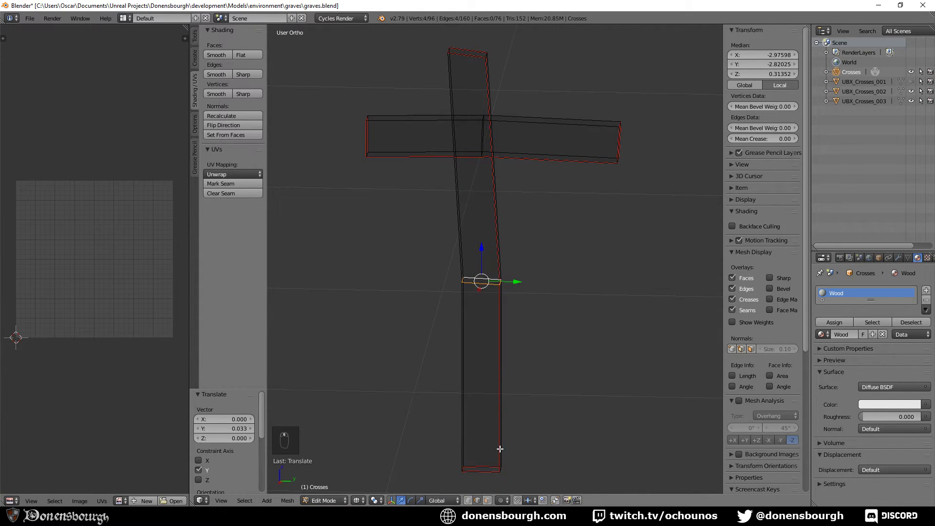
{"action": "right_click", "coordinate": [489, 473], "text": "alt"}
{"action": "key", "text": "g"}
{"action": "key", "text": "y"}
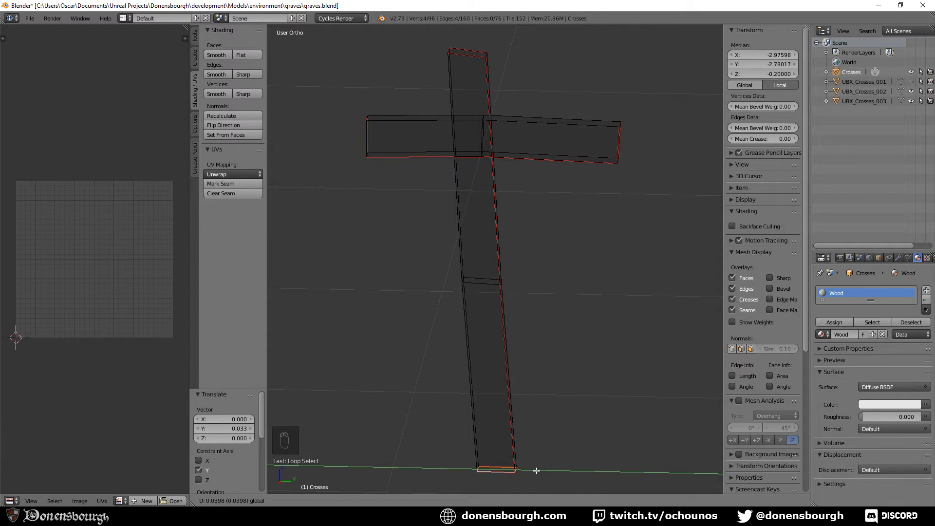
{"action": "left_click", "coordinate": [536, 470]}
- Raise the positive Y edge of the post's top face slightly and move it about 0.026 along Y
{"action": "middle_click_drag", "start_coordinate": [536, 471], "coordinate": [489, 156]}
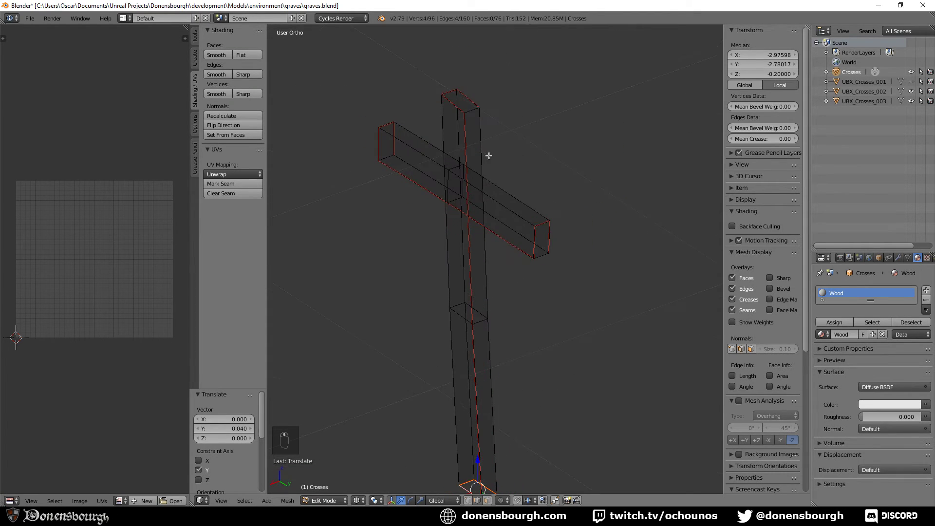
{"action": "right_click", "coordinate": [470, 113]}
{"action": "left_click_drag", "start_coordinate": [470, 85], "coordinate": [471, 80]}
{"action": "left_click_drag", "start_coordinate": [489, 116], "coordinate": [494, 121]}
- Lower the bottom edge of the crossbeam's positive Y end about 0.020 along Z, shift it slightly along X, and leave edit mode
{"action": "middle_click_drag", "start_coordinate": [529, 310], "coordinate": [537, 296], "text": "shift"}
{"action": "scroll", "coordinate": [537, 296], "scroll_direction": "up", "scroll_amount": 2}
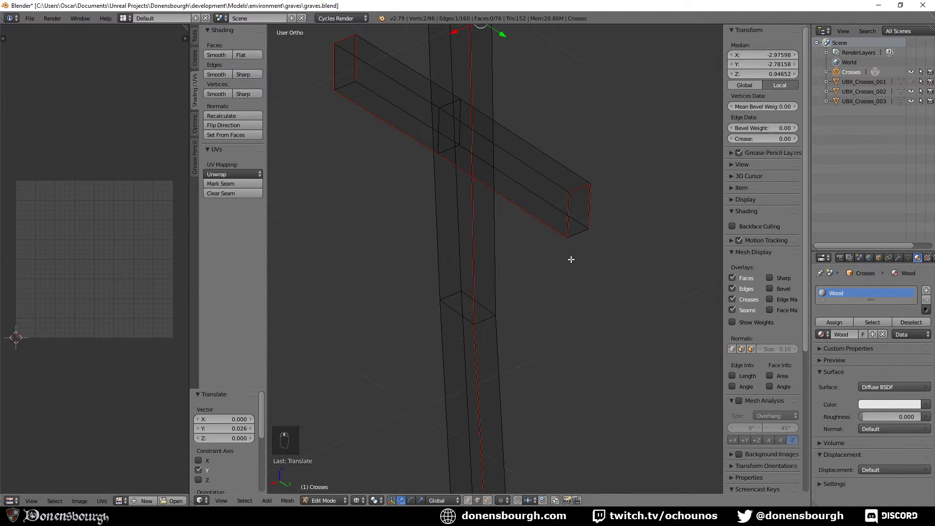
{"action": "right_click", "coordinate": [580, 235]}
{"action": "key", "text": "g"}
{"action": "key", "text": "z"}
{"action": "left_click", "coordinate": [578, 215]}
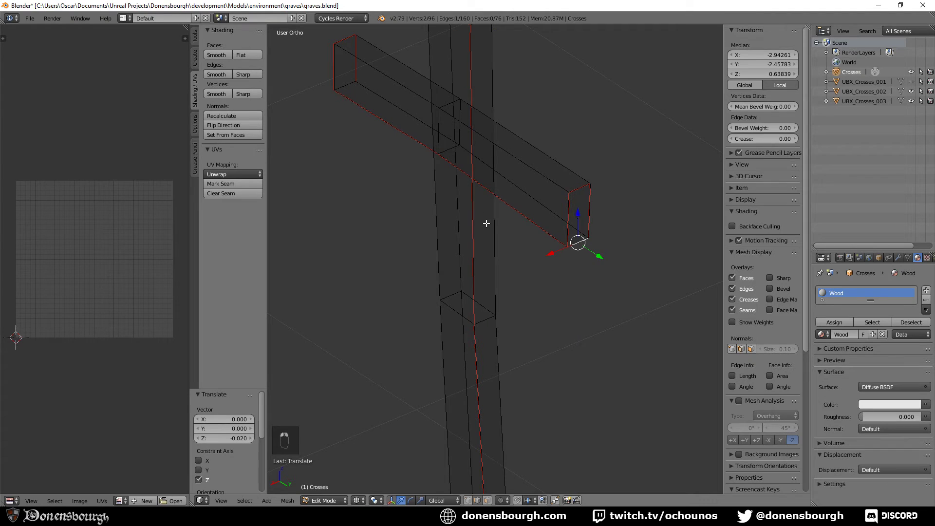
{"action": "key", "text": "g"}
{"action": "key", "text": "x"}
{"action": "left_click", "coordinate": [553, 226]}
{"action": "middle_click_drag", "start_coordinate": [553, 225], "coordinate": [628, 222]}
{"action": "scroll", "coordinate": [472, 278], "scroll_direction": "down", "scroll_amount": 3}
{"action": "scroll", "coordinate": [477, 265], "scroll_direction": "up", "scroll_amount": 1}
{"action": "scroll", "coordinate": [451, 307], "scroll_direction": "down", "scroll_amount": 3}
{"action": "key", "text": "Tab"}
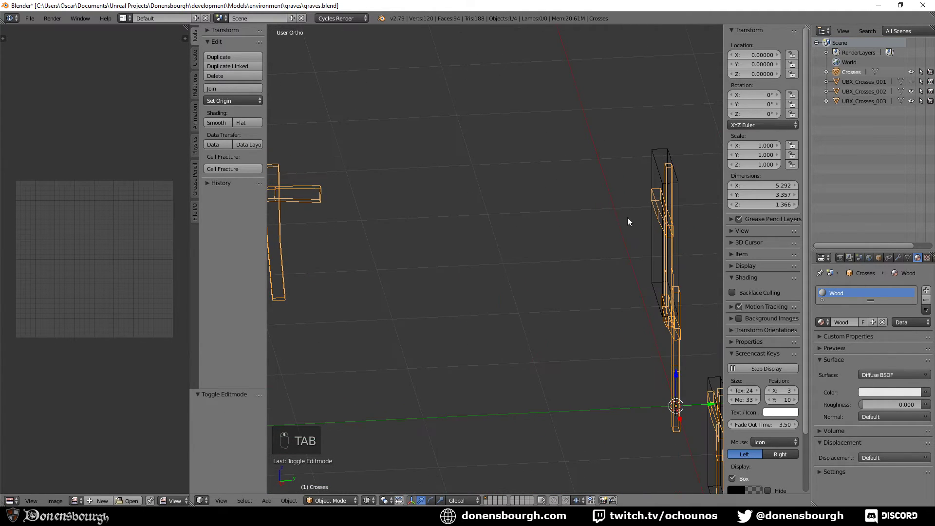
- Duplicate the UBX_Crosses_003 box in place and move the copy's geometry about -2.168 along Y in edit mode
{"action": "right_click", "coordinate": [658, 168]}
{"action": "key", "text": "shift+d"}
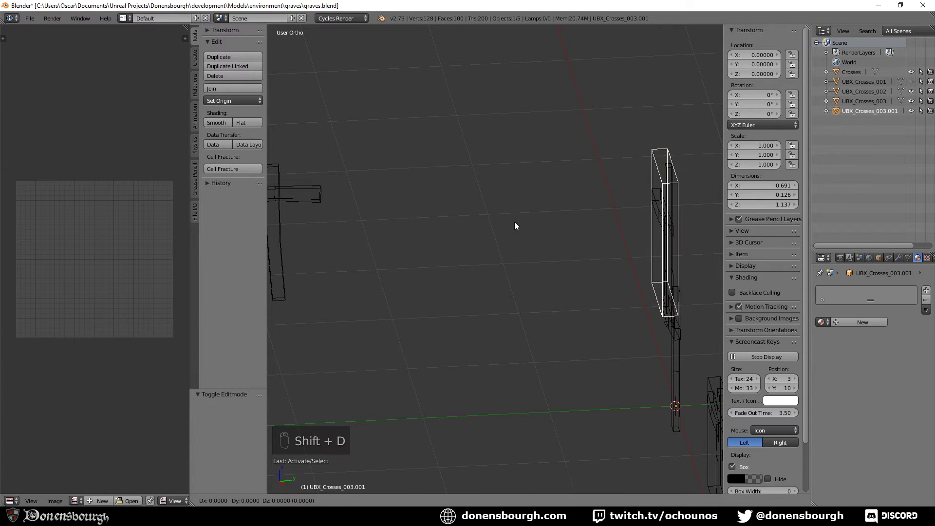
{"action": "right_click", "coordinate": [514, 221]}
{"action": "key", "text": "Tab"}
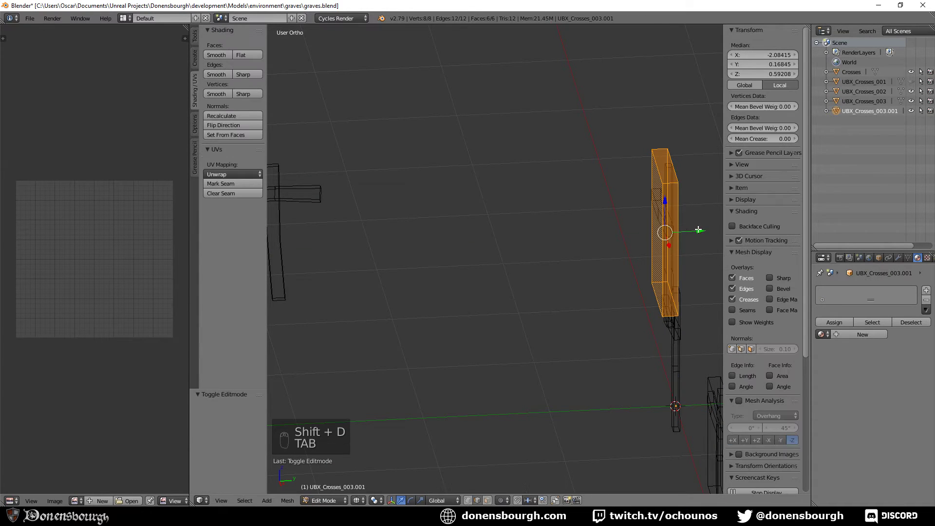
{"action": "left_click_drag", "start_coordinate": [698, 229], "coordinate": [424, 245]}
- Rotate the copied box geometry 90° about Z and rename the object UBX_Crosses_004
{"action": "key", "text": "r"}
{"action": "key", "text": "z"}
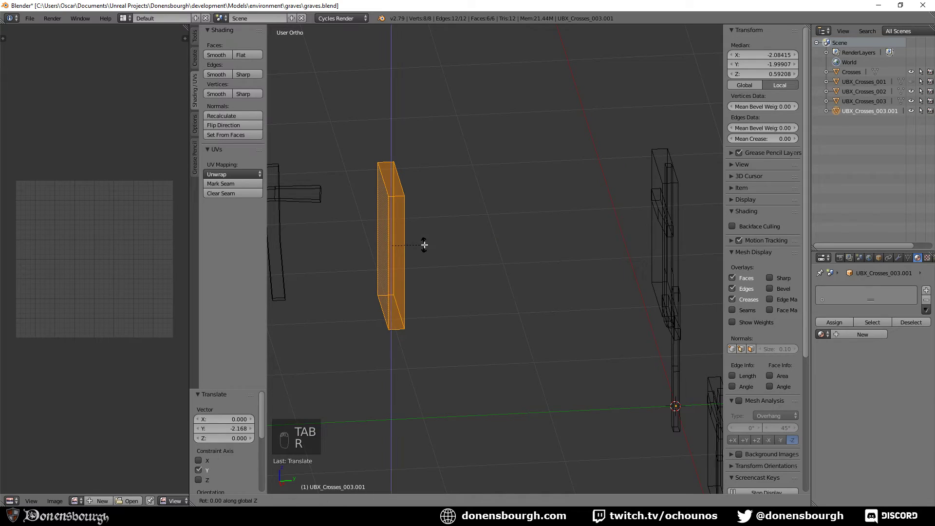
{"action": "key", "text": "9"}
{"action": "key", "text": "0"}
{"action": "key", "text": "Return"}
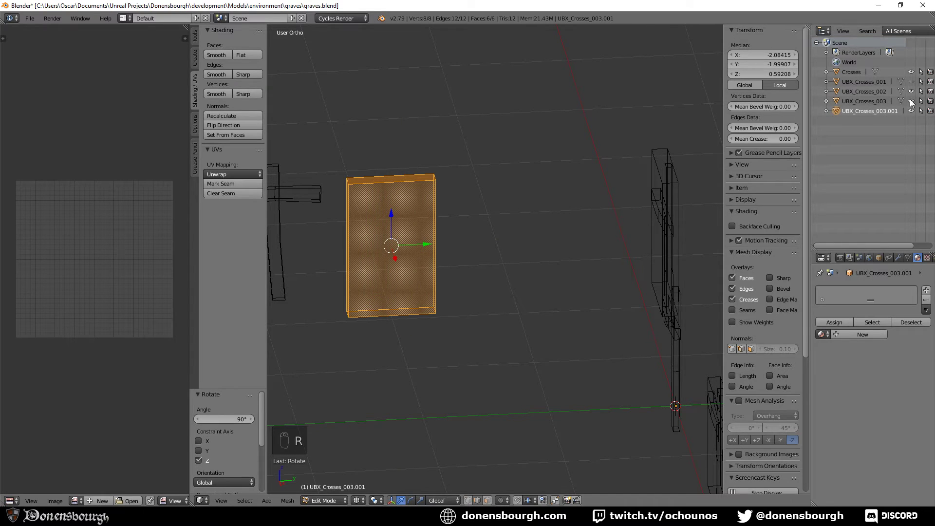
{"action": "double_click", "coordinate": [881, 111]}
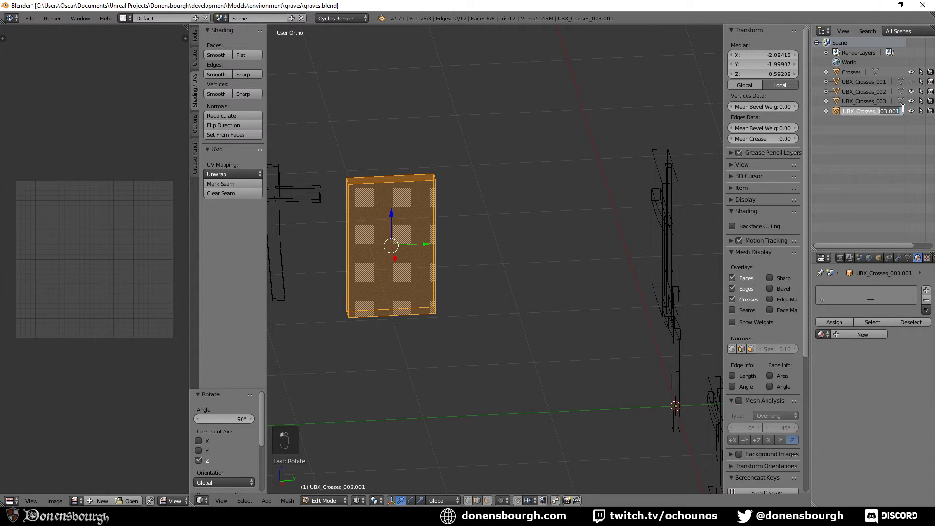
{"action": "key", "text": "Return"}
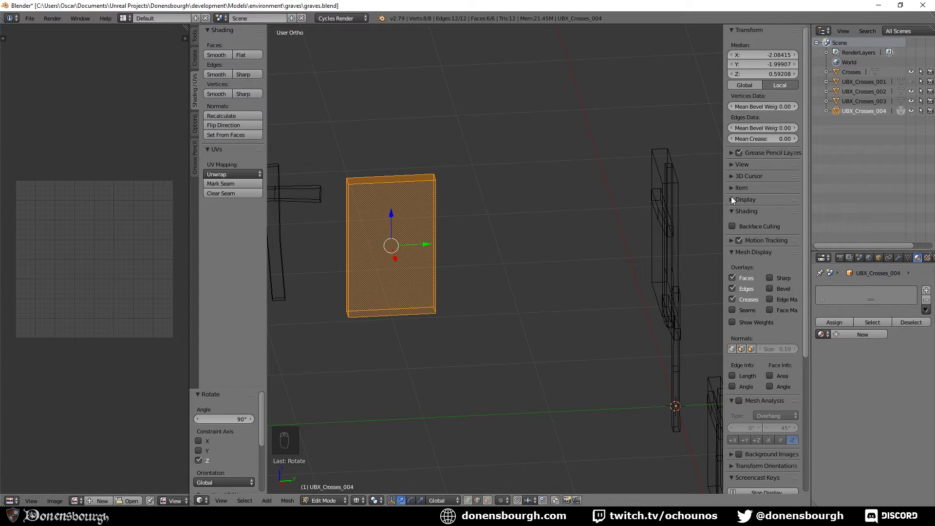
- In front view, move the UBX_Crosses_004 box about -0.872 along X onto the new cross
{"action": "key", "text": "KP_1"}
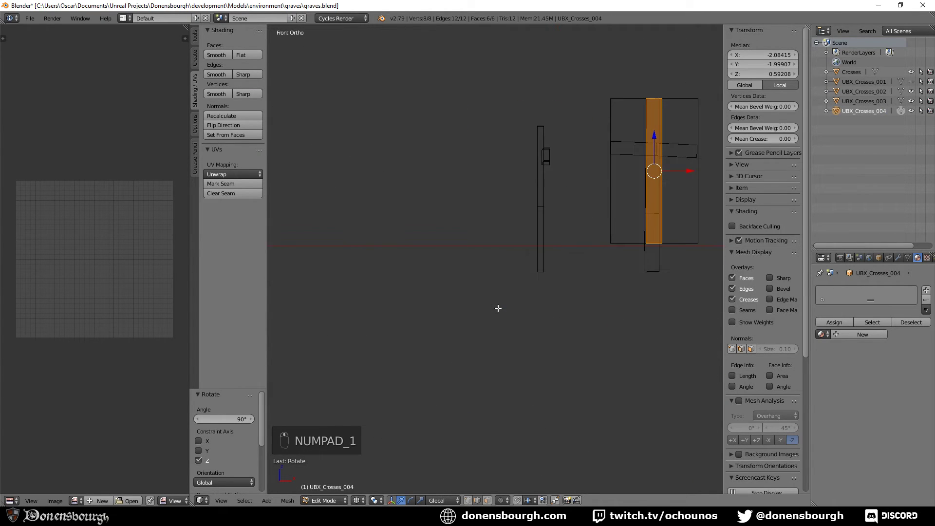
{"action": "left_click_drag", "start_coordinate": [684, 178], "coordinate": [576, 177]}
{"action": "scroll", "coordinate": [554, 234], "scroll_direction": "up", "scroll_amount": 7}
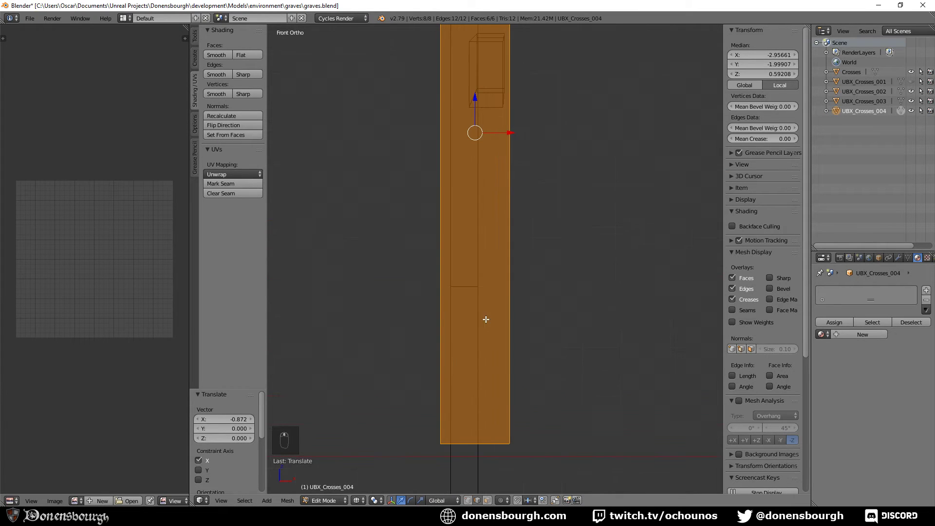
- Narrow the UBX_Crosses_004 box around the cross by moving its X-side faces inward, the negative X face by 0.020
{"action": "scroll", "coordinate": [540, 302], "scroll_direction": "down", "scroll_amount": 4}
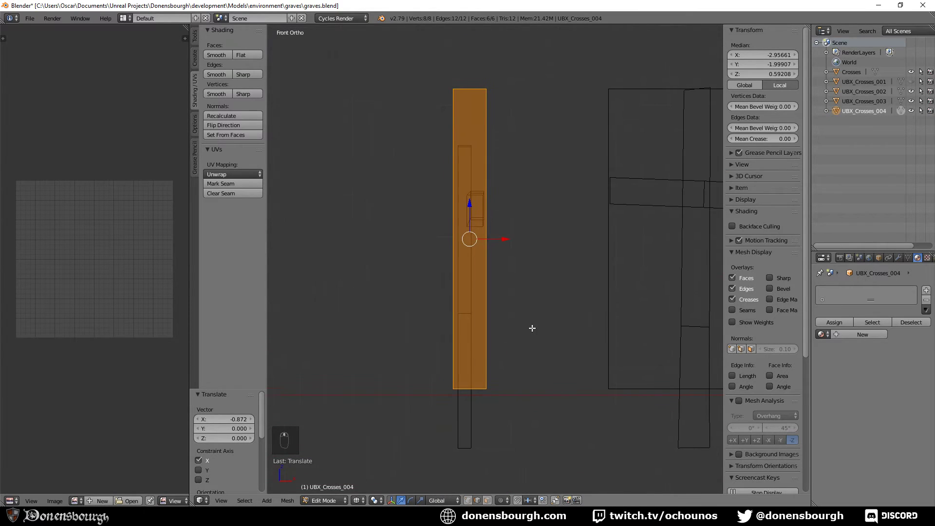
{"action": "left_click", "coordinate": [487, 500]}
{"action": "right_click", "coordinate": [488, 259]}
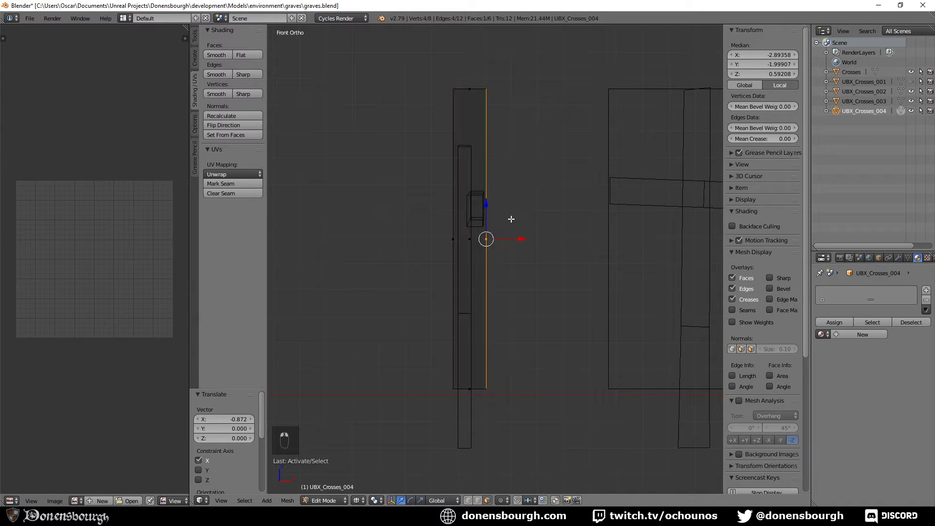
{"action": "left_click_drag", "start_coordinate": [520, 239], "coordinate": [484, 241]}
- In right view, move the whole UBX_Crosses_004 box geometry about -0.794 along Y onto the fourth cross
{"action": "key", "text": "KP_3"}
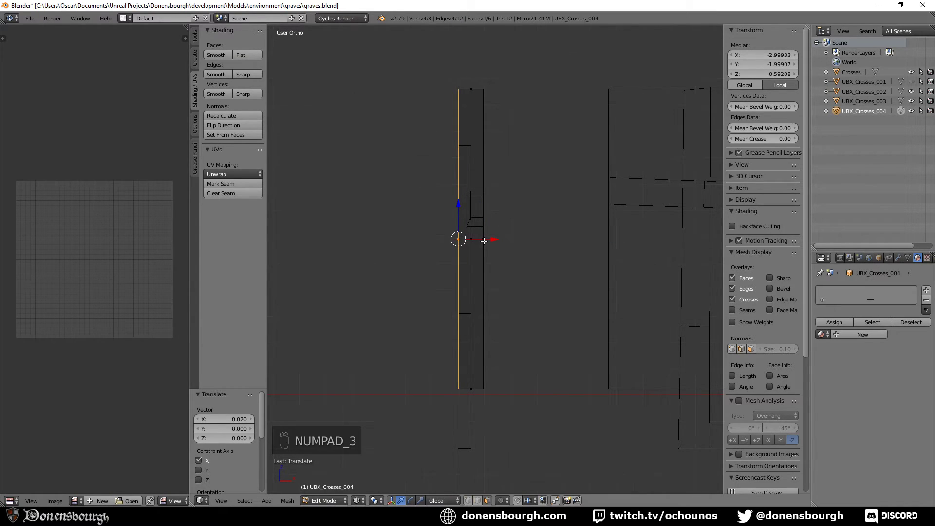
{"action": "key", "text": "KP_3"}
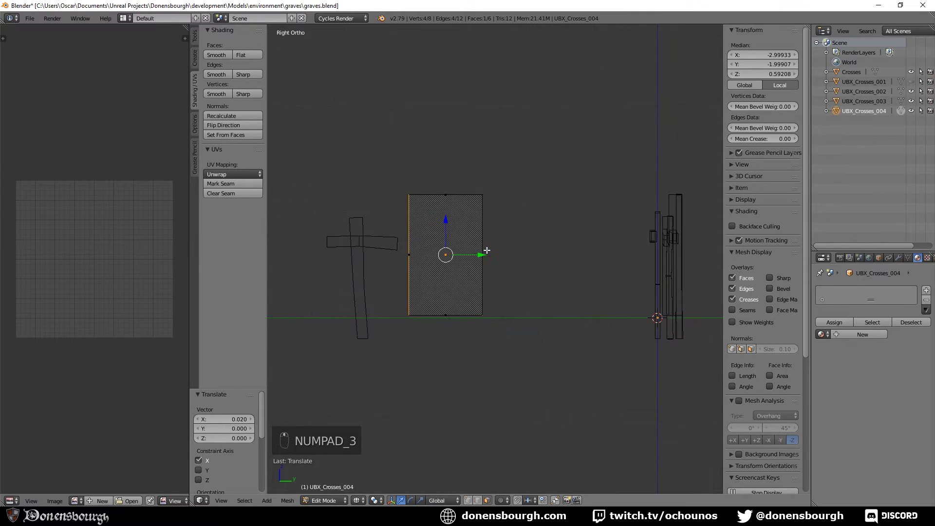
{"action": "key", "text": "a"}
{"action": "key", "text": "a"}
{"action": "key", "text": "a"}
{"action": "key", "text": "a"}
{"action": "left_click_drag", "start_coordinate": [481, 256], "coordinate": [398, 262]}
- Fit the box to the cross by moving its negative Y face 0.015 inward and lowering its top face 0.210
{"action": "key", "text": "KP_Decimal"}
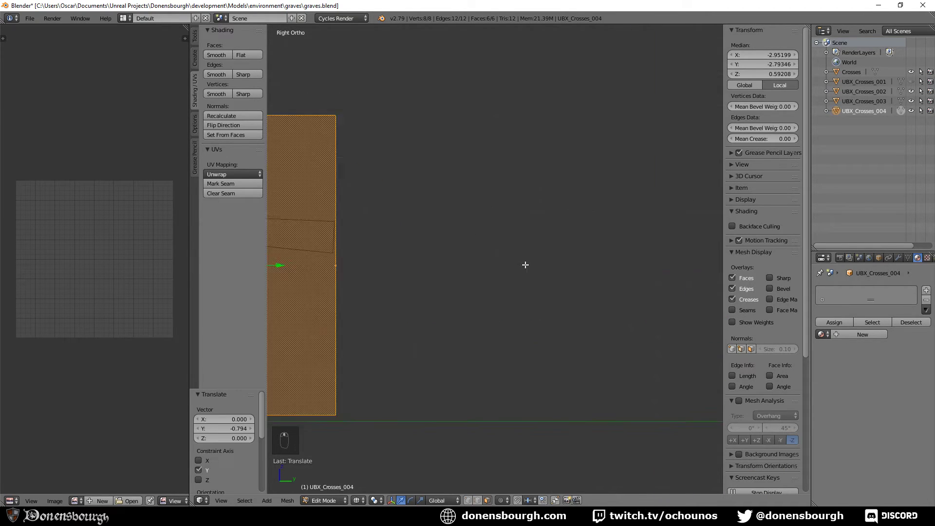
{"action": "right_click", "coordinate": [394, 265]}
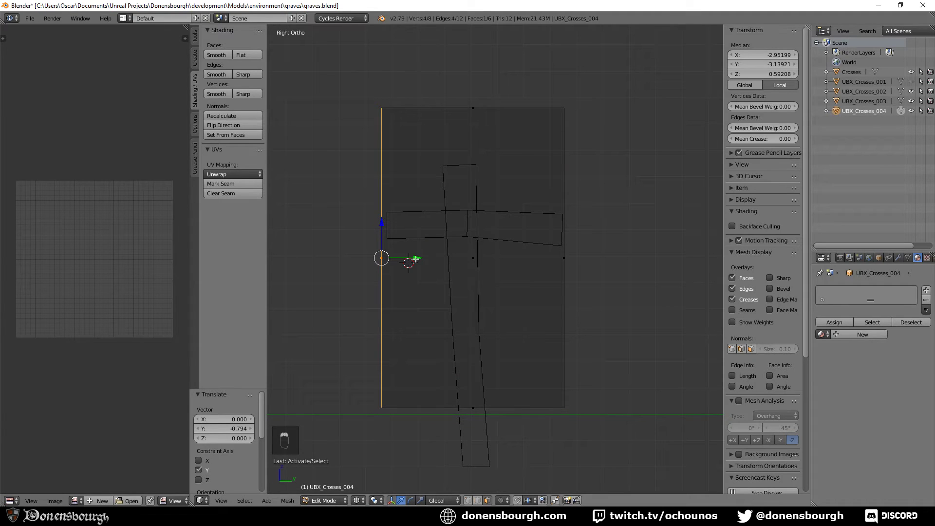
{"action": "left_click_drag", "start_coordinate": [416, 259], "coordinate": [420, 259]}
{"action": "right_click", "coordinate": [475, 101]}
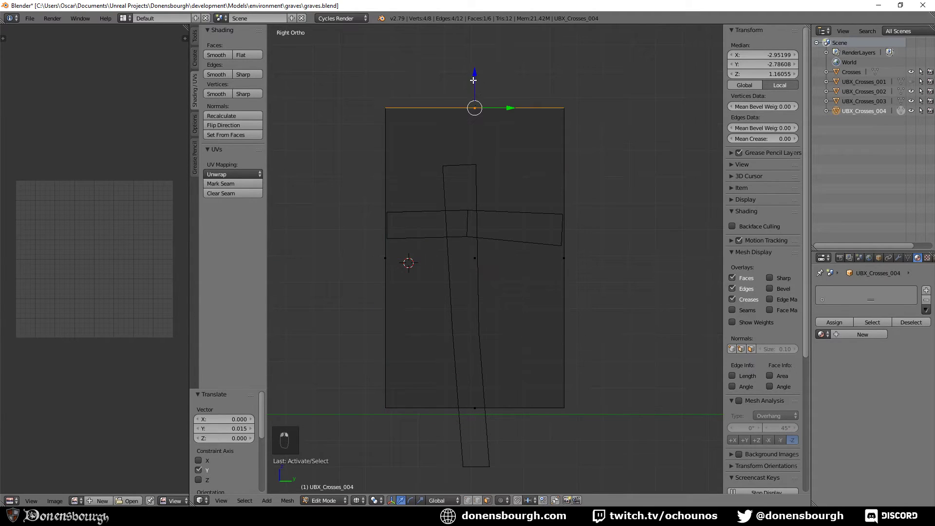
{"action": "left_click_drag", "start_coordinate": [474, 79], "coordinate": [472, 135]}
{"action": "scroll", "coordinate": [567, 296], "scroll_direction": "down", "scroll_amount": 3}
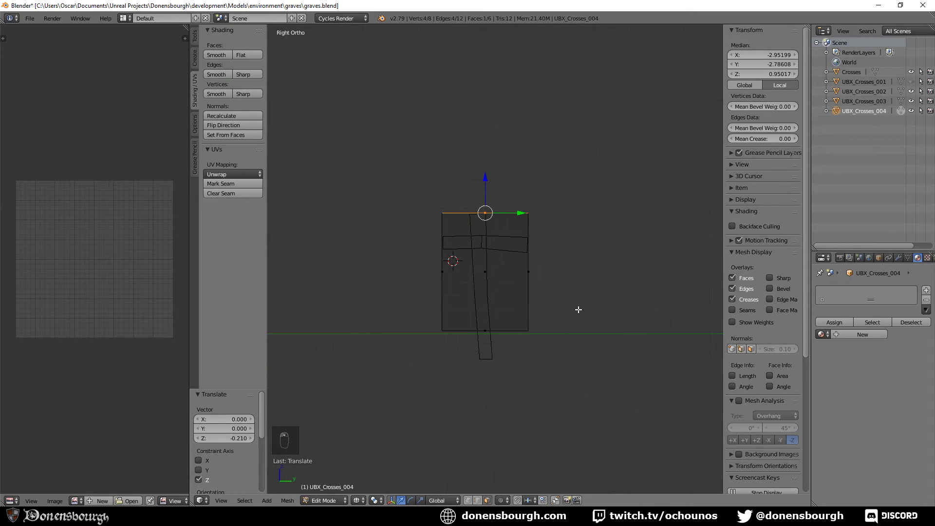
- Leave edit mode on the UBX_Crosses_004 box and return the viewport to solid shading
{"action": "middle_click_drag", "start_coordinate": [578, 309], "coordinate": [558, 323]}
{"action": "scroll", "coordinate": [557, 323], "scroll_direction": "down", "scroll_amount": 3}
{"action": "key", "text": "Tab"}
{"action": "mouse_move", "coordinate": [501, 345]}
{"action": "middle_mouse_down"}
{"action": "mouse_move", "coordinate": [512, 354]}
{"action": "mouse_move", "coordinate": [506, 332]}
{"action": "middle_mouse_up"}
{"action": "key", "text": "z"}
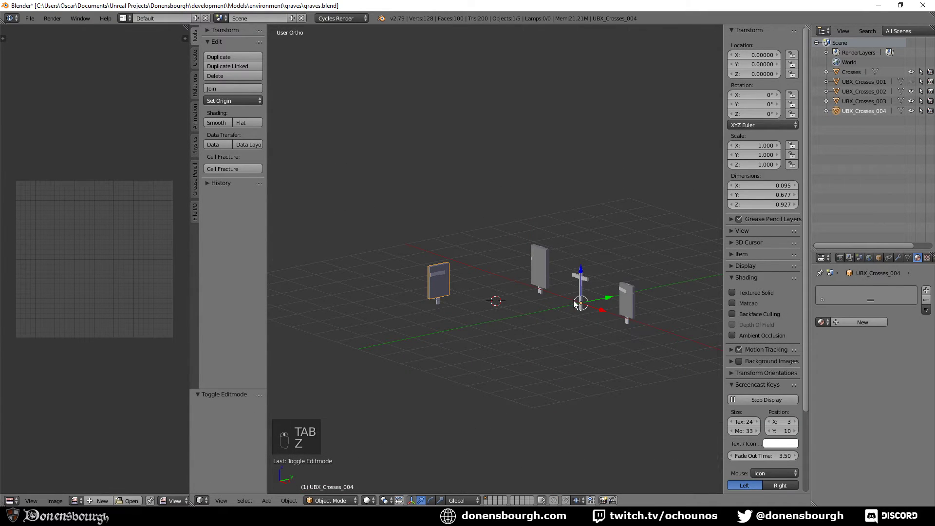
- Try to unwrap all geometry of the Crosses mesh in edit mode
{"action": "key", "text": "Tab"}
{"action": "key", "text": "a"}
{"action": "key", "text": "a"}
{"action": "key", "text": "a"}
{"action": "key", "text": "a"}
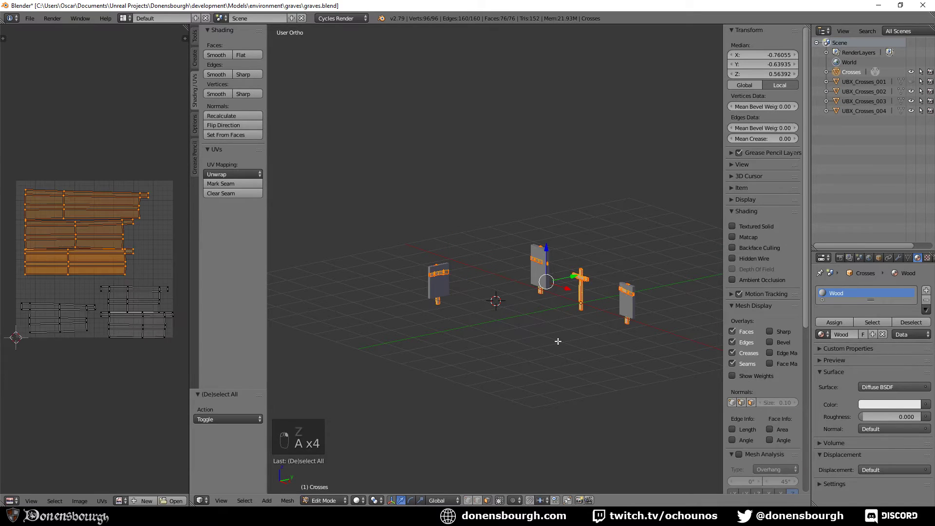
{"action": "key", "text": "u"}
{"action": "left_click", "coordinate": [558, 340]}
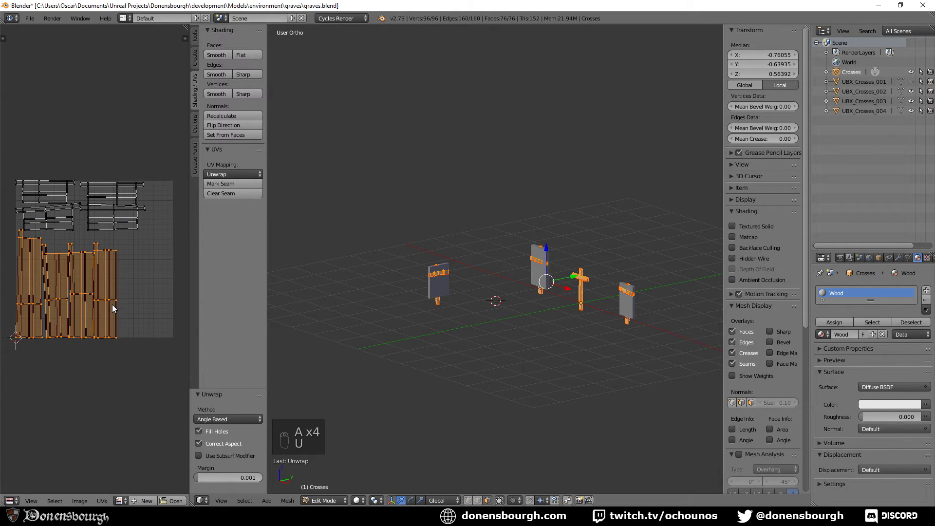
- Try to rotate the crosses' unwrapped UVs 90° and shift them about 0.047 in X and -0.009 in Y
{"action": "key", "text": "r"}
{"action": "key", "text": "9"}
{"action": "key", "text": "0"}
{"action": "key", "text": "Return"}
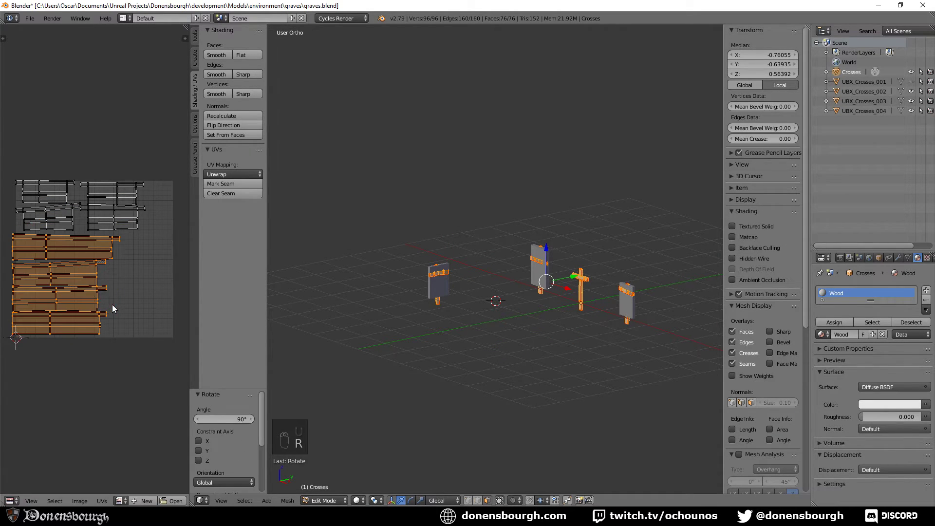
{"action": "key", "text": "g"}
{"action": "left_click", "coordinate": [94, 294]}
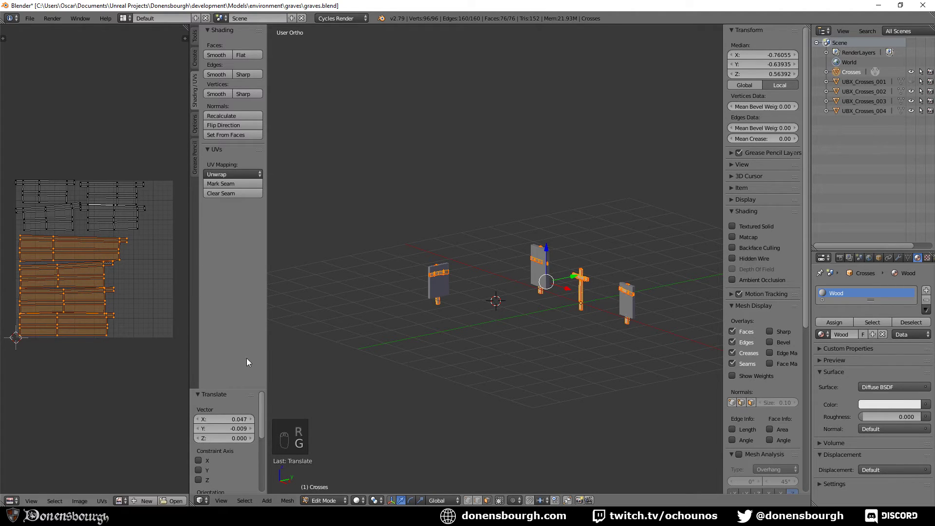
- Leave edit mode on the Crosses mesh, undo the last edit, and save the blend file
{"action": "scroll", "coordinate": [473, 332], "scroll_direction": "down", "scroll_amount": 1}
{"action": "key", "text": "Tab"}
{"action": "key", "text": "ctrl+z"}
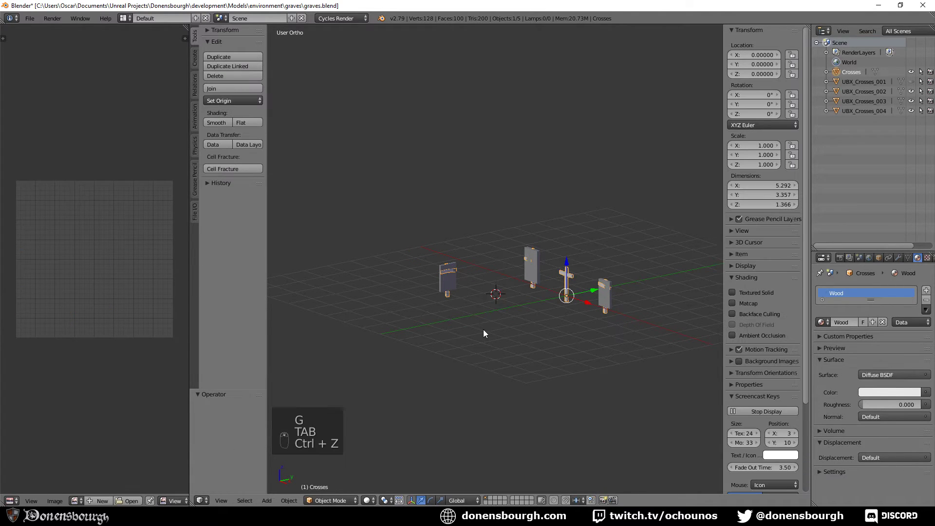
{"action": "key", "text": "ctrl+s"}
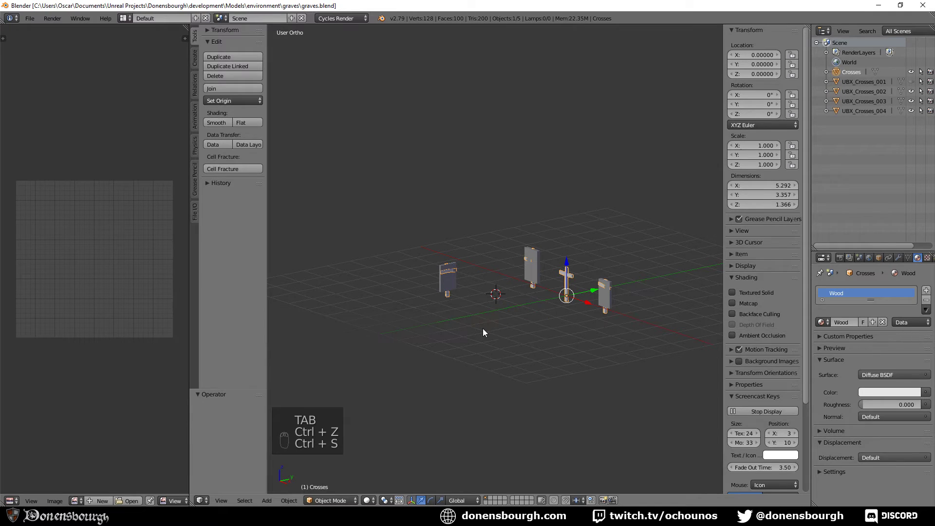
{"action": "scroll", "coordinate": [542, 319], "scroll_direction": "up", "scroll_amount": 3}
{"action": "right_click", "coordinate": [604, 294]}
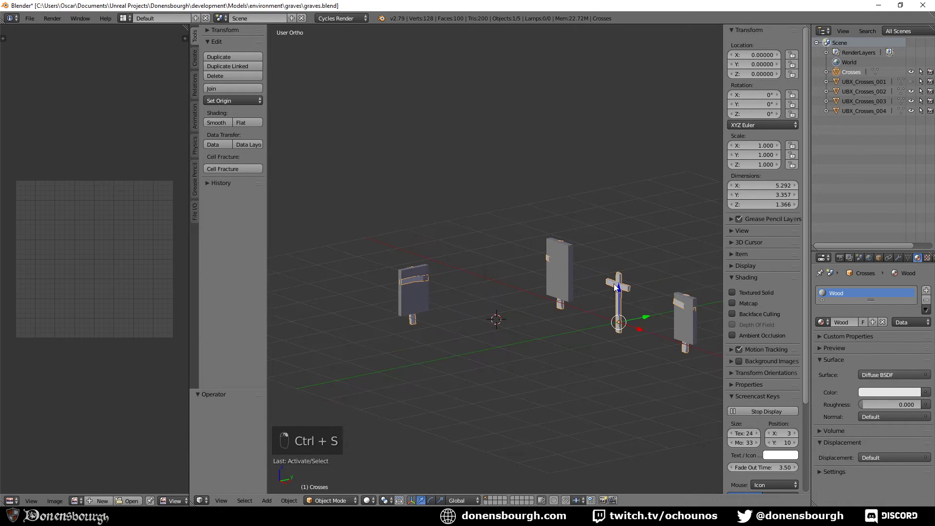
{"action": "key", "text": "Tab"}
{"action": "middle_click_drag", "start_coordinate": [608, 296], "coordinate": [571, 319]}
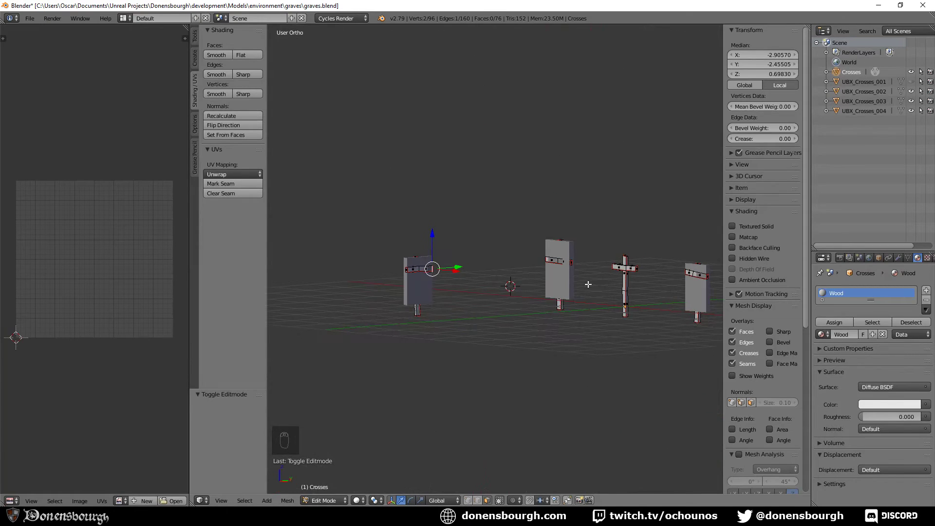
{"action": "scroll", "coordinate": [571, 320], "scroll_direction": "up", "scroll_amount": 2}
{"action": "key", "text": "Tab"}
{"action": "middle_click_drag", "start_coordinate": [607, 306], "coordinate": [563, 328]}
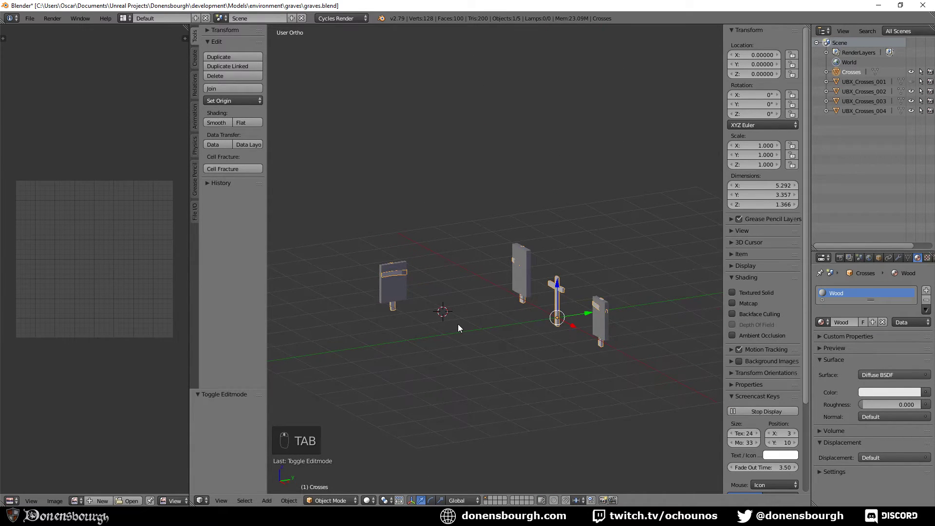
- Save the blend file and export the crosses with their collision boxes as FBX to graves.fbx
{"action": "key", "text": "ctrl+s"}
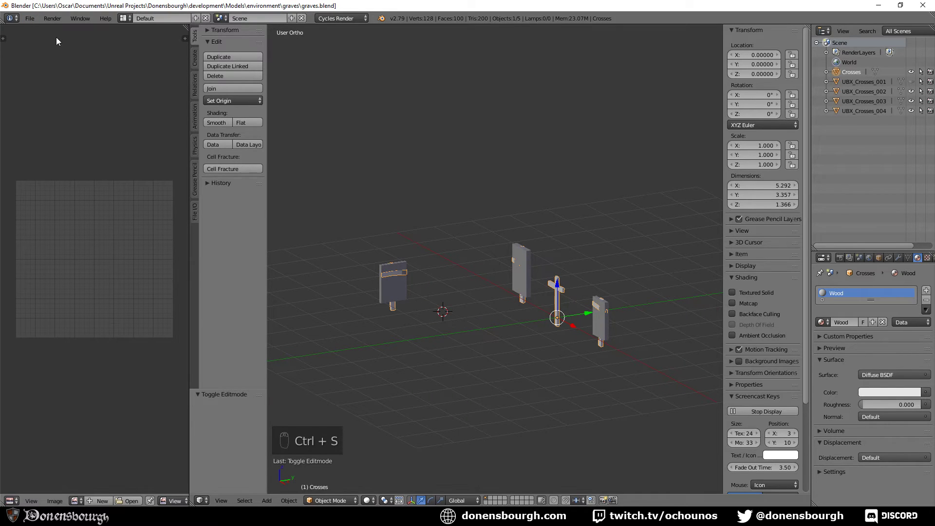
{"action": "left_click", "coordinate": [35, 19]}
{"action": "mouse_move", "coordinate": [75, 213]}
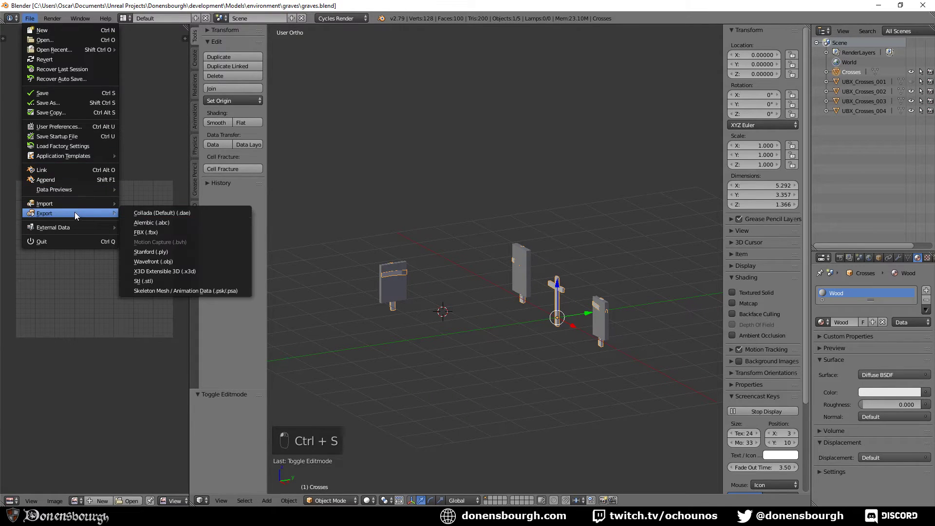
{"action": "left_click", "coordinate": [177, 232]}
{"action": "key", "text": "Return"}
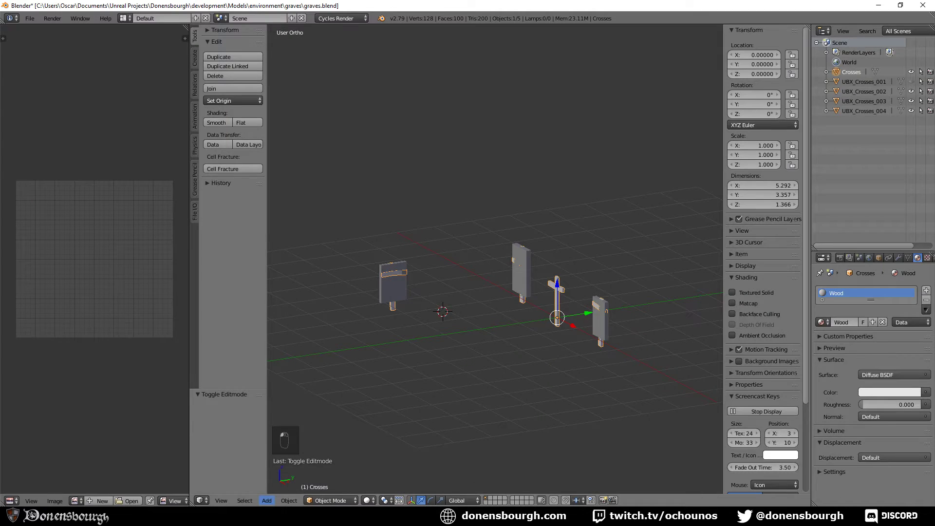
- Switch to the Unreal editor and reimport the graves static mesh
{"action": "key", "text": "alt+Tab"}
{"action": "right_click", "coordinate": [520, 412]}
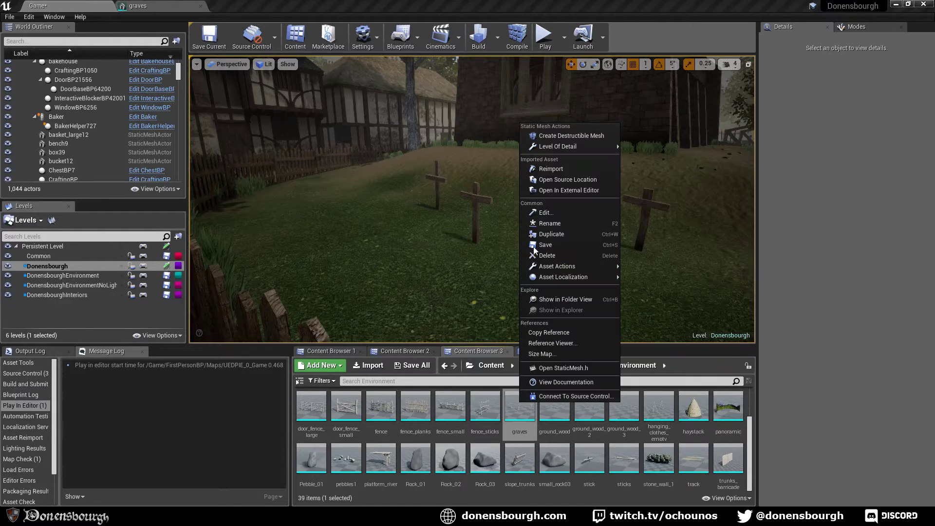
{"action": "left_click", "coordinate": [551, 168]}
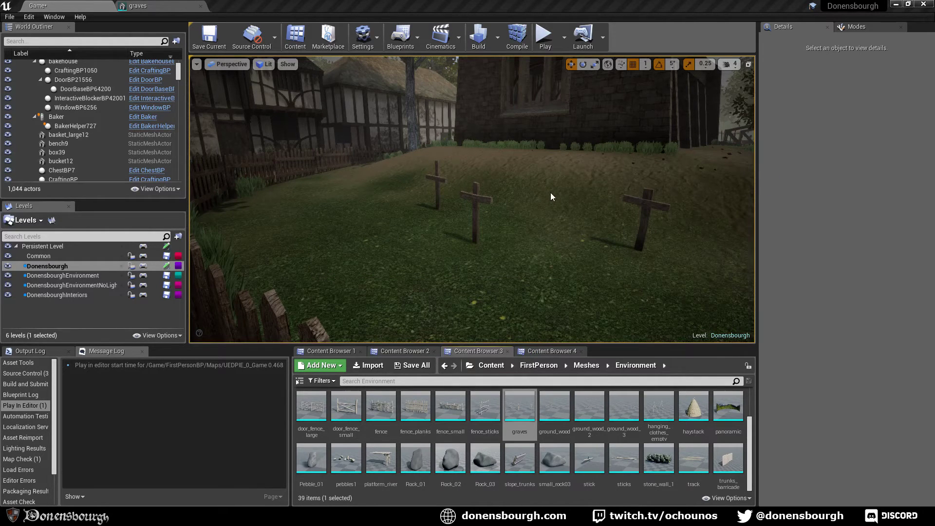
- Shift the graves actor slightly across the churchyard ground, deselect it, and check how the crosses stand
{"action": "right_click_drag", "start_coordinate": [498, 253], "coordinate": [488, 213]}
{"action": "left_click", "coordinate": [488, 212]}
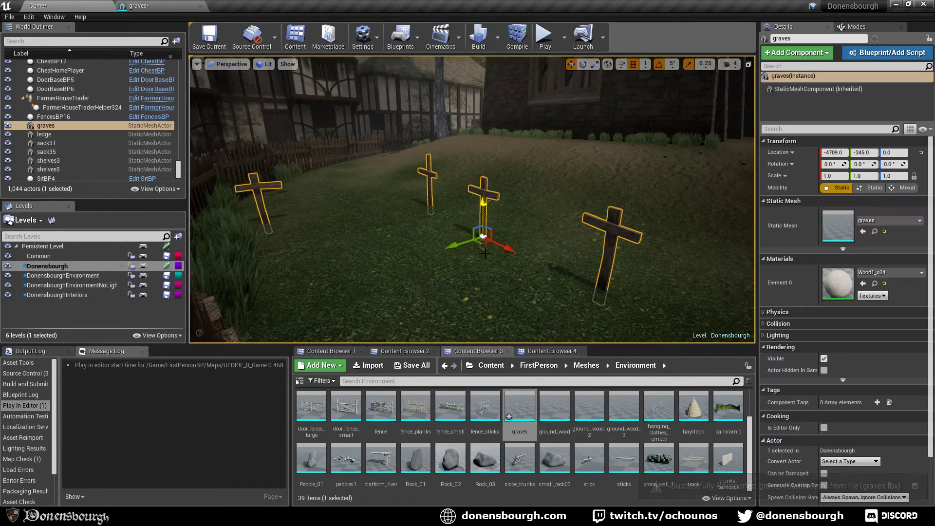
{"action": "mouse_move", "coordinate": [486, 241]}
{"action": "left_mouse_down"}
{"action": "mouse_move", "coordinate": [517, 227]}
{"action": "mouse_move", "coordinate": [550, 235]}
{"action": "mouse_move", "coordinate": [493, 234]}
{"action": "left_mouse_up"}
{"action": "key", "text": "Escape"}
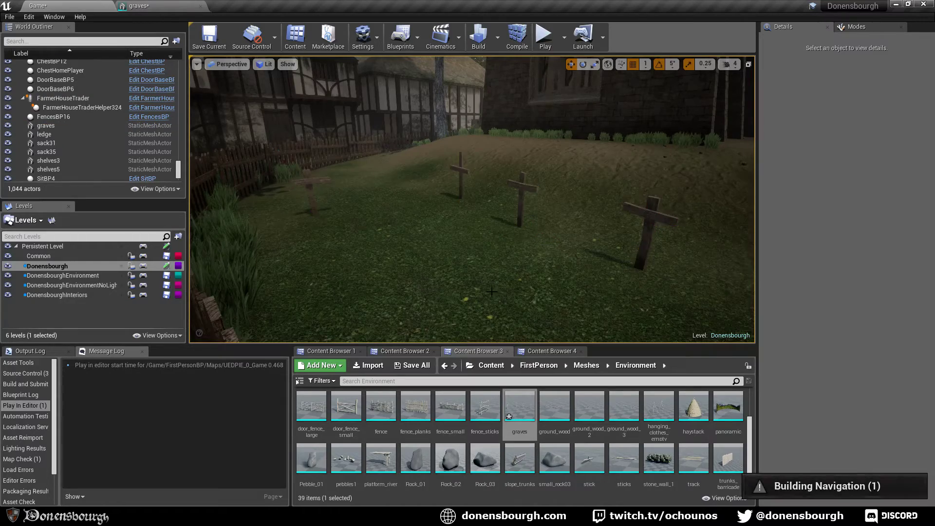
{"action": "right_click_drag", "start_coordinate": [479, 282], "coordinate": [537, 267]}
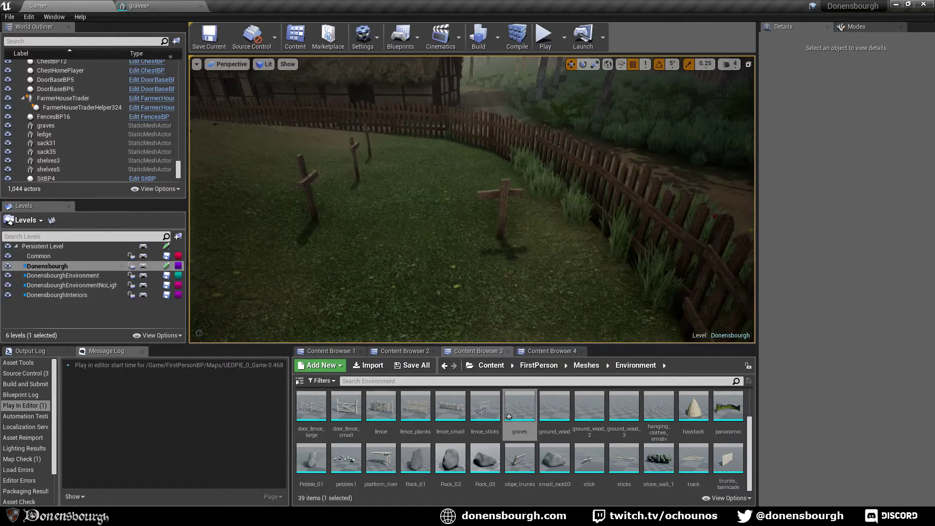
{"action": "right_click_drag", "start_coordinate": [472, 200], "coordinate": [491, 281]}
- Switch back to Blender and open the Crosses mesh in edit mode with wireframe shading
{"action": "left_click", "coordinate": [258, 516]}
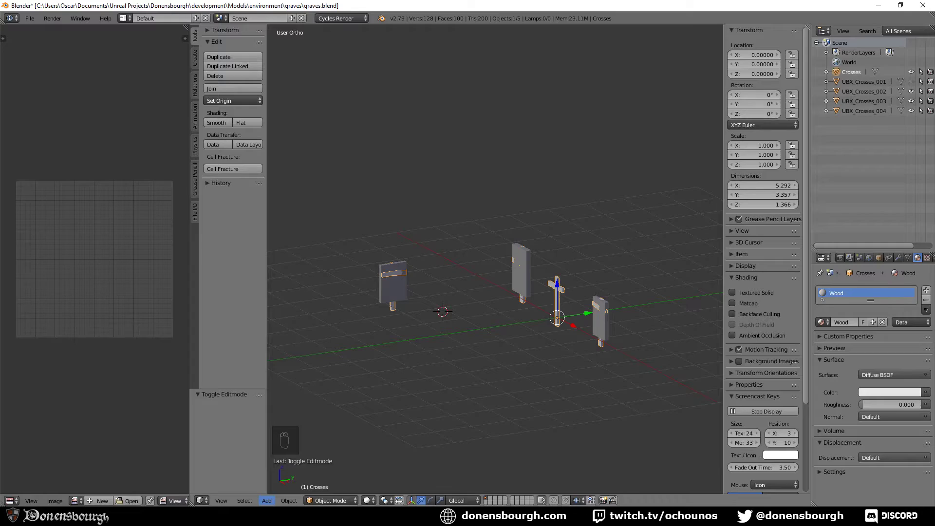
{"action": "scroll", "coordinate": [497, 349], "scroll_direction": "down", "scroll_amount": 1}
{"action": "middle_click_drag", "start_coordinate": [493, 337], "coordinate": [559, 342], "text": "shift"}
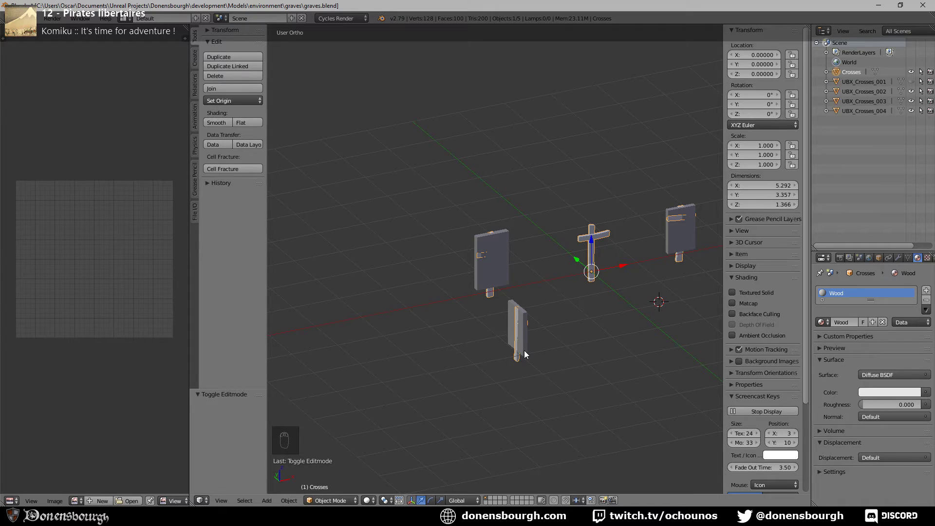
{"action": "scroll", "coordinate": [530, 357], "scroll_direction": "up", "scroll_amount": 1}
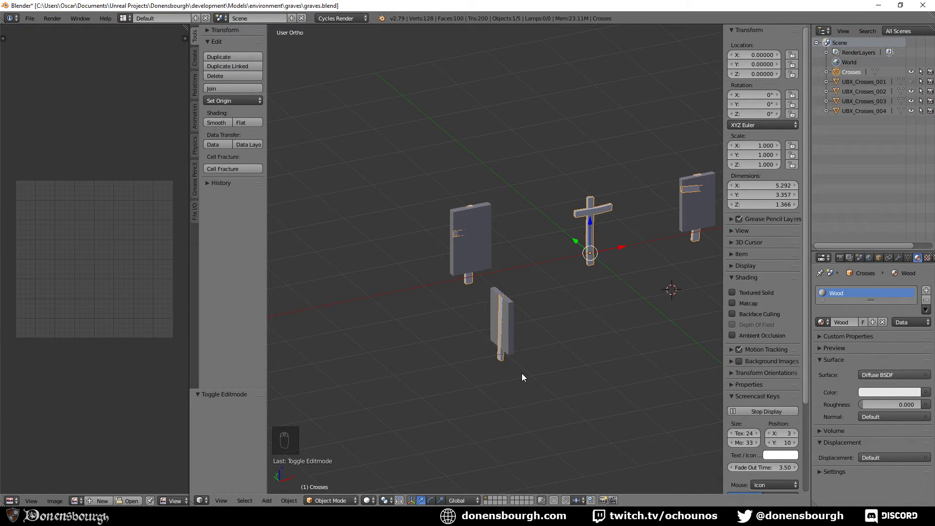
{"action": "scroll", "coordinate": [511, 341], "scroll_direction": "up", "scroll_amount": 1}
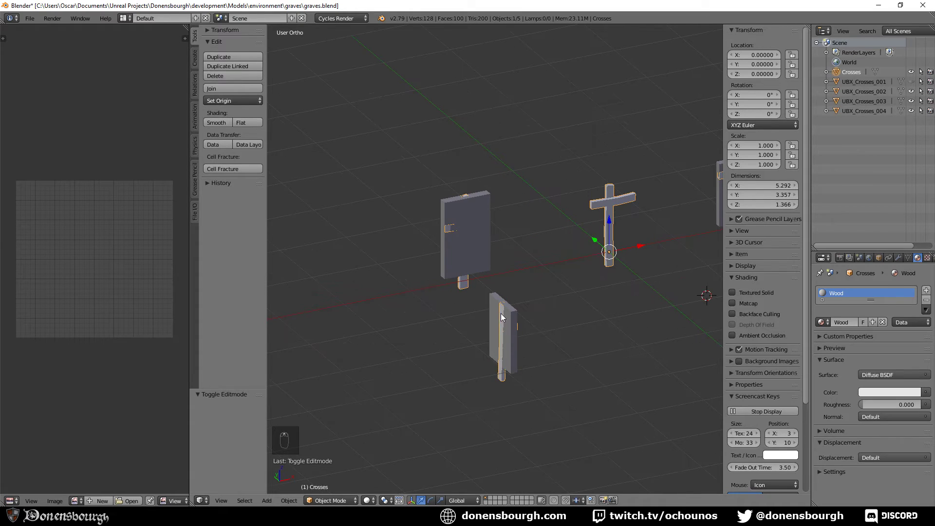
{"action": "right_click", "coordinate": [502, 316]}
{"action": "key", "text": "Tab"}
{"action": "key", "text": "Tab"}
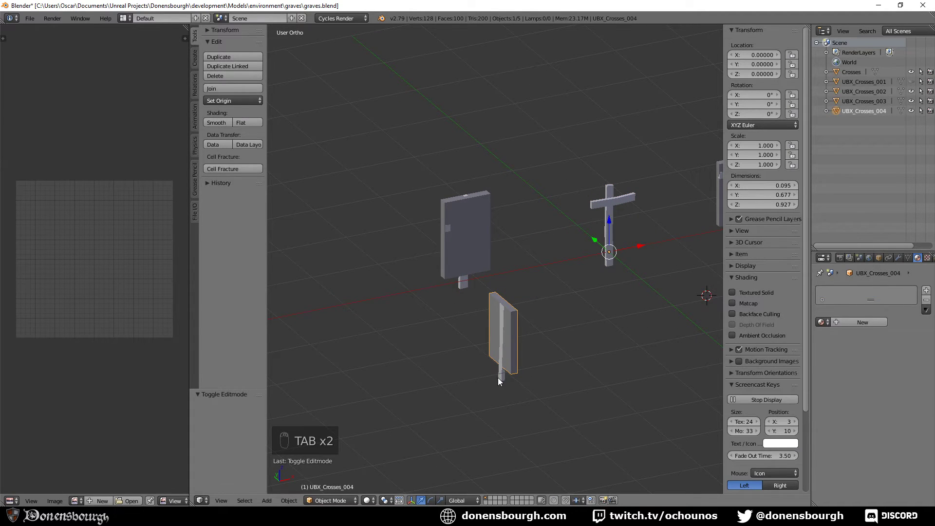
{"action": "key", "text": "Tab"}
{"action": "key", "text": "z"}
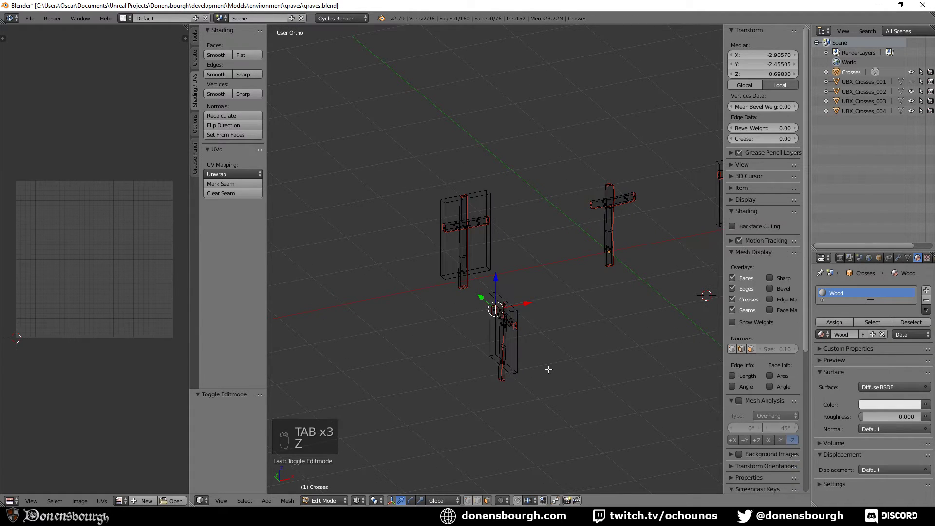
- Duplicate the wooden cross at the origin in place and move the copy about -4.505 along X
{"action": "key", "text": "a"}
{"action": "key", "text": "b"}
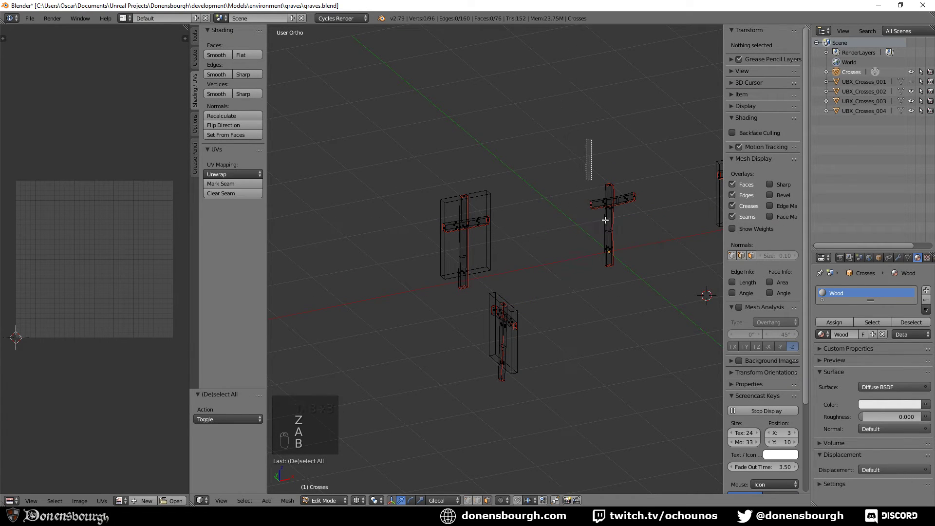
{"action": "left_click_drag", "start_coordinate": [587, 140], "coordinate": [647, 274]}
{"action": "key", "text": "shift+d"}
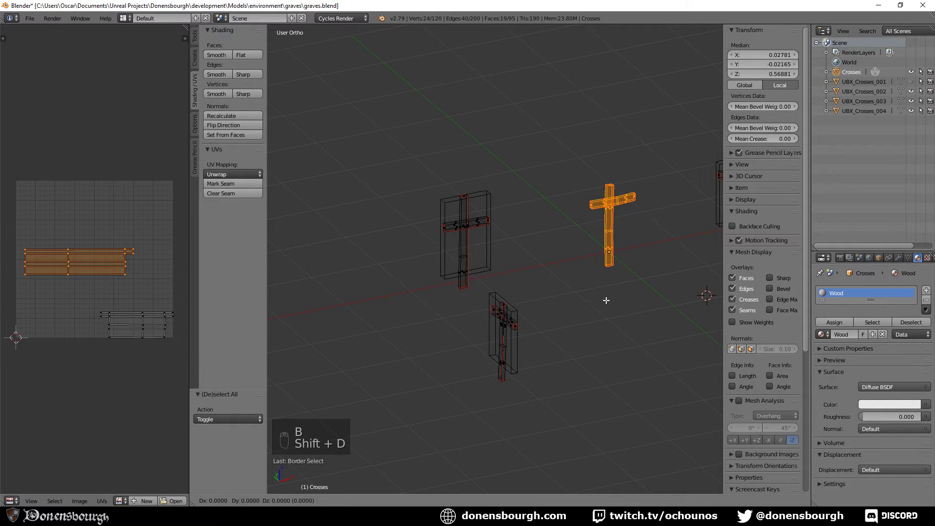
{"action": "right_click", "coordinate": [606, 301]}
{"action": "key", "text": "g"}
{"action": "key", "text": "x"}
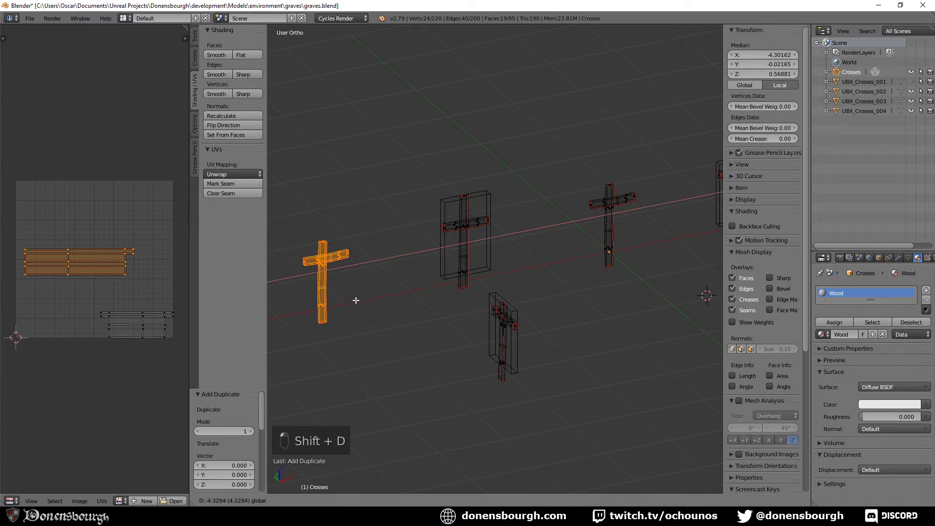
{"action": "left_click", "coordinate": [417, 309]}
- Move the duplicated cross about -3.03 along Y, level with the cross that faces sideways
{"action": "middle_click_drag", "start_coordinate": [418, 309], "coordinate": [478, 192]}
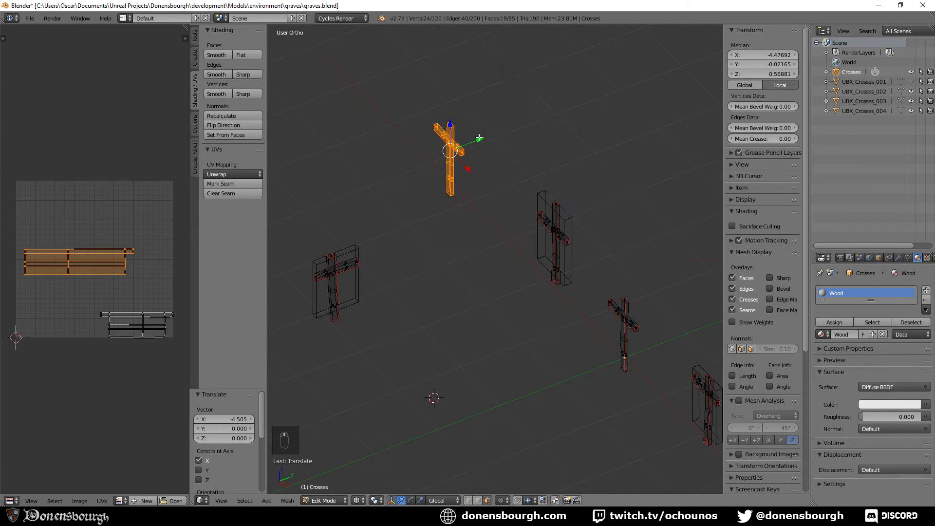
{"action": "left_click_drag", "start_coordinate": [479, 138], "coordinate": [364, 172]}
{"action": "middle_click_drag", "start_coordinate": [390, 254], "coordinate": [653, 344], "text": "shift"}
{"action": "left_click_drag", "start_coordinate": [632, 272], "coordinate": [555, 298]}
- Switch to the Unreal editor, view the graveyard from above, and shift the graves actor along X to about -4599
{"action": "left_click", "coordinate": [234, 516]}
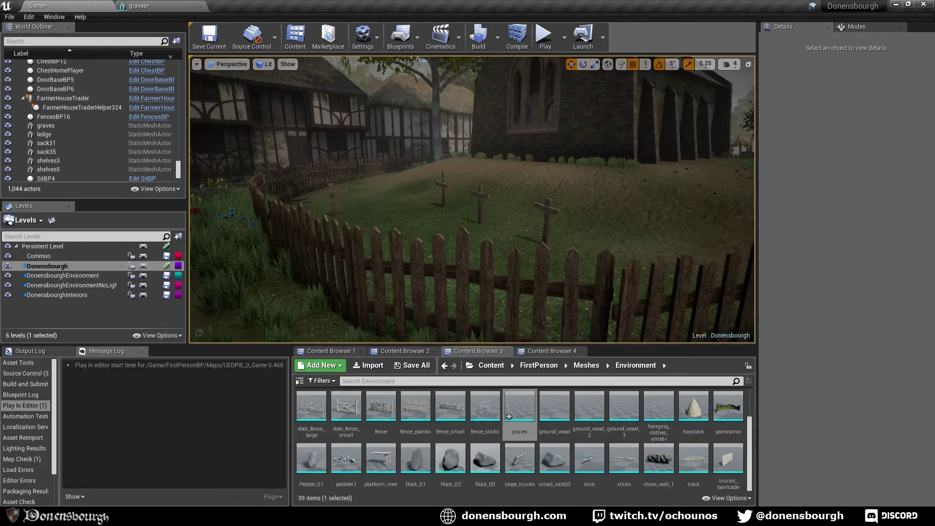
{"action": "key", "text": "w"}
{"action": "right_click_drag", "start_coordinate": [372, 244], "coordinate": [429, 331]}
{"action": "key", "text": "s"}
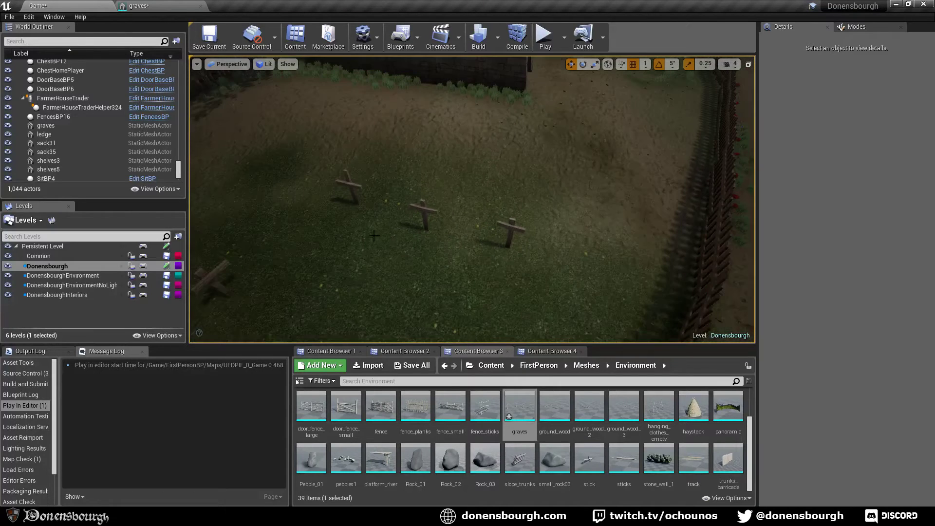
{"action": "left_click", "coordinate": [454, 278]}
{"action": "left_click_drag", "start_coordinate": [457, 239], "coordinate": [501, 248]}
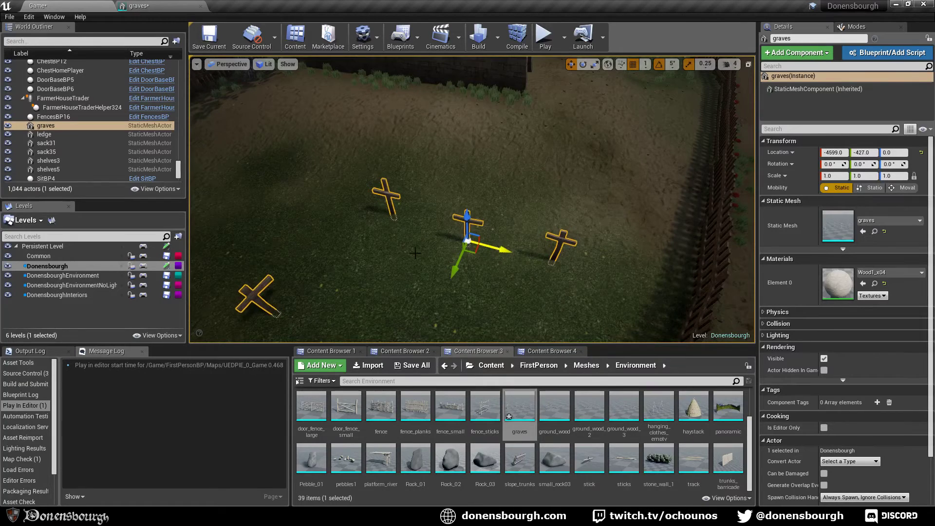
{"action": "right_click_drag", "start_coordinate": [388, 257], "coordinate": [332, 243]}
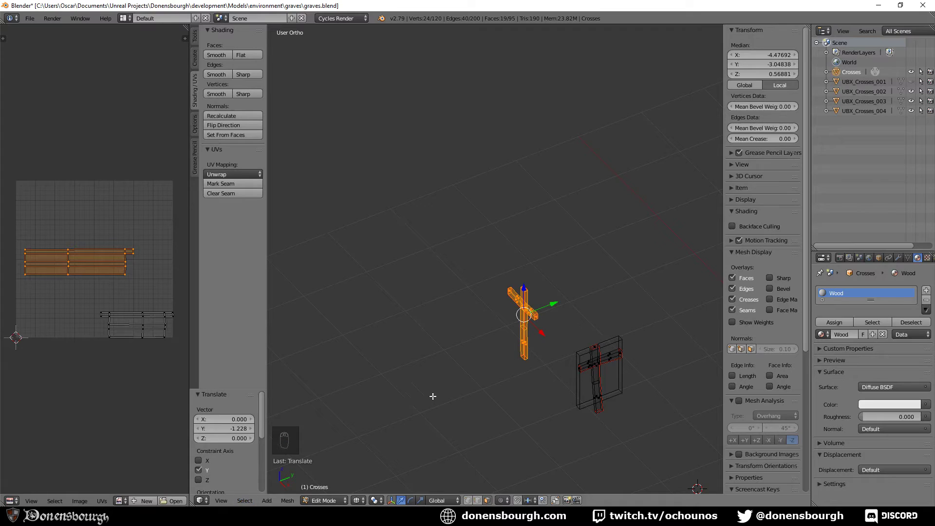
- Switch back to Blender and, in top view, move the duplicated cross about -0.438 along X and -0.267 along Y
{"action": "middle_click_drag", "start_coordinate": [433, 396], "coordinate": [392, 338]}
{"action": "key", "text": "KP_7"}
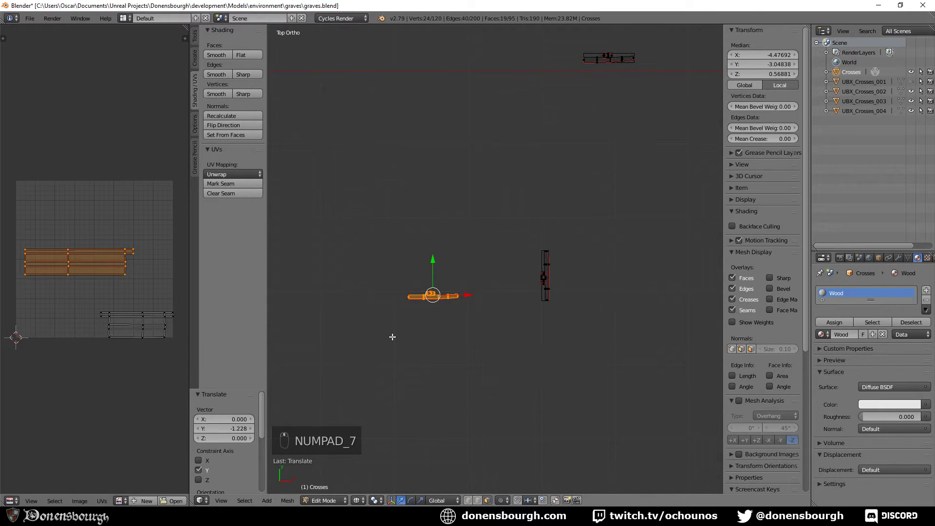
{"action": "scroll", "coordinate": [393, 337], "scroll_direction": "down", "scroll_amount": 2}
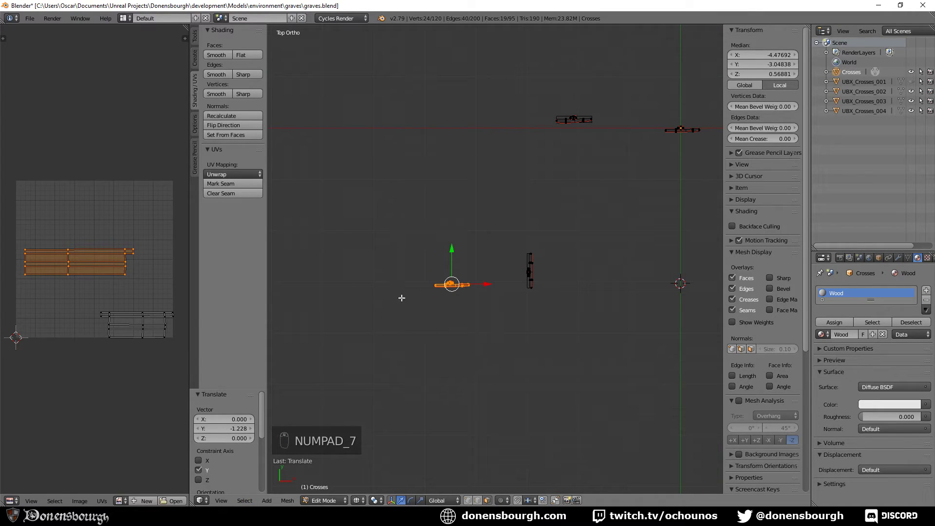
{"action": "key", "text": "g"}
{"action": "left_click", "coordinate": [380, 308]}
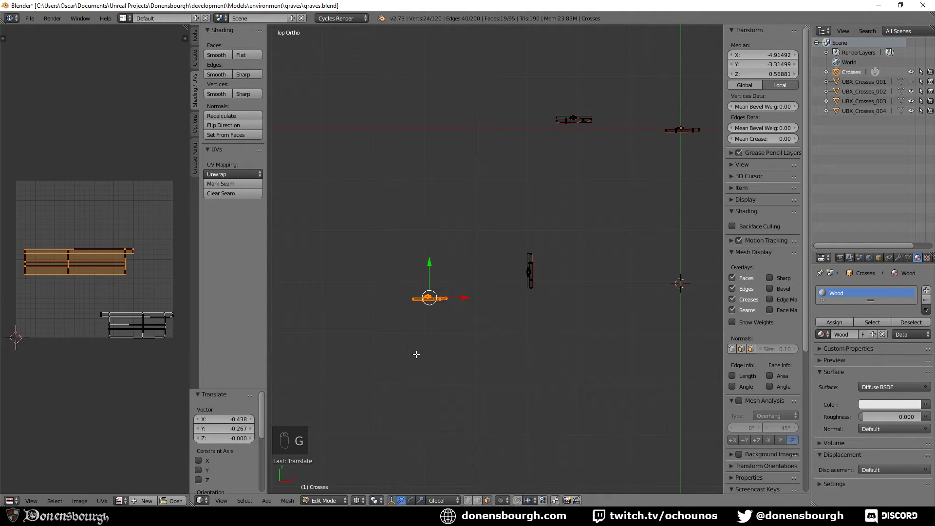
- Select both halves of the new cross's crossbar, shift it sideways along X, and raise it about 0.022
{"action": "middle_click_drag", "start_coordinate": [417, 354], "coordinate": [441, 301]}
{"action": "scroll", "coordinate": [481, 340], "scroll_direction": "up", "scroll_amount": 5}
{"action": "right_click", "coordinate": [436, 269], "text": "alt"}
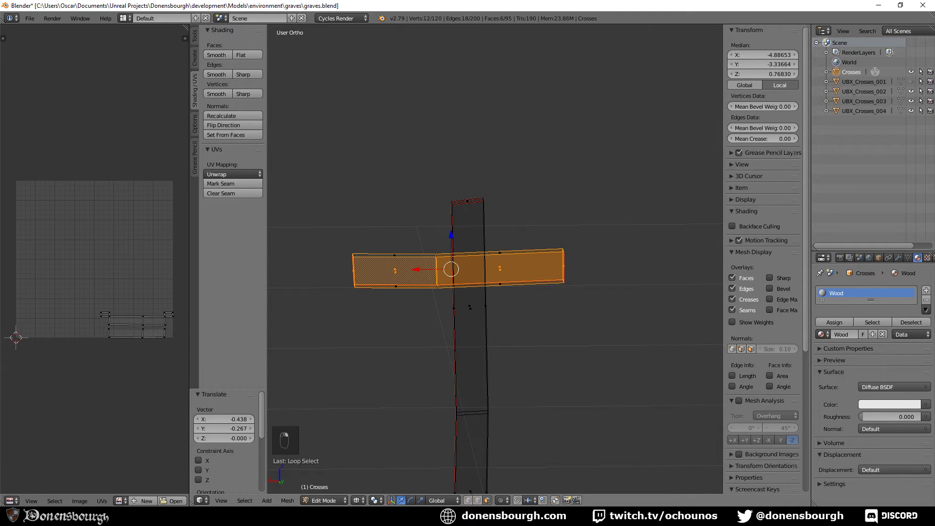
{"action": "right_click", "coordinate": [517, 253], "text": "alt"}
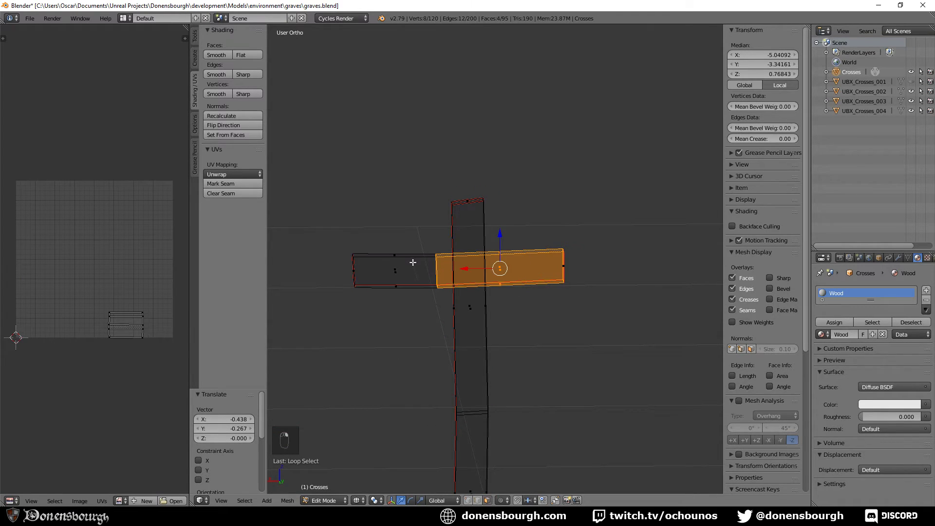
{"action": "right_click", "coordinate": [401, 257], "text": "alt+shift"}
{"action": "left_click_drag", "start_coordinate": [428, 274], "coordinate": [453, 271]}
{"action": "left_click_drag", "start_coordinate": [477, 236], "coordinate": [481, 229]}
- Raise the top face of the new cross's post about 0.085 and shorten one crossbar arm by about 0.052 along X
{"action": "middle_click_drag", "start_coordinate": [472, 328], "coordinate": [475, 338]}
{"action": "right_click", "coordinate": [467, 193]}
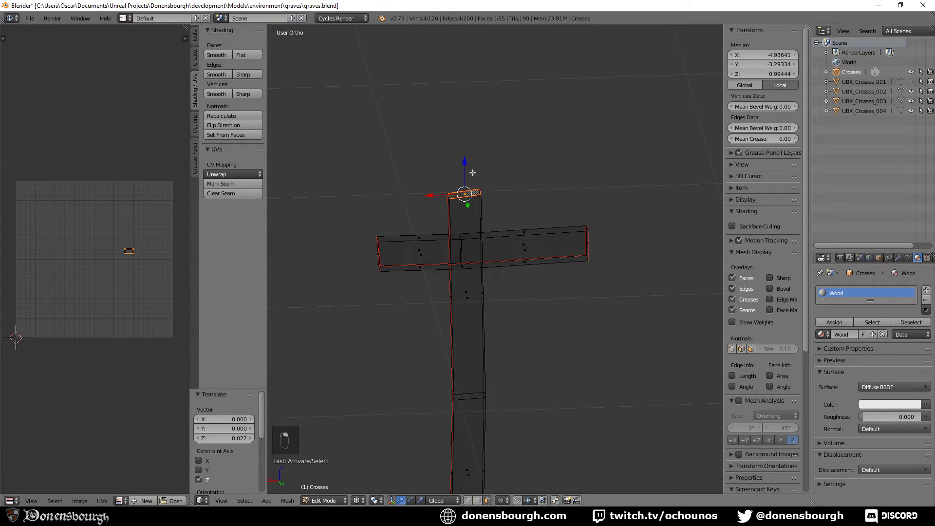
{"action": "left_click_drag", "start_coordinate": [462, 166], "coordinate": [463, 142]}
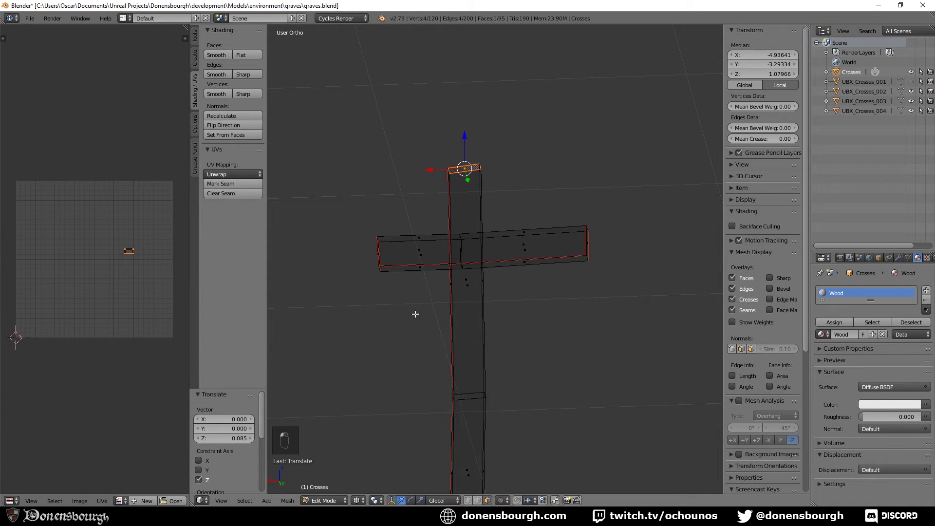
{"action": "right_click", "coordinate": [379, 255]}
{"action": "left_click_drag", "start_coordinate": [350, 257], "coordinate": [366, 259]}
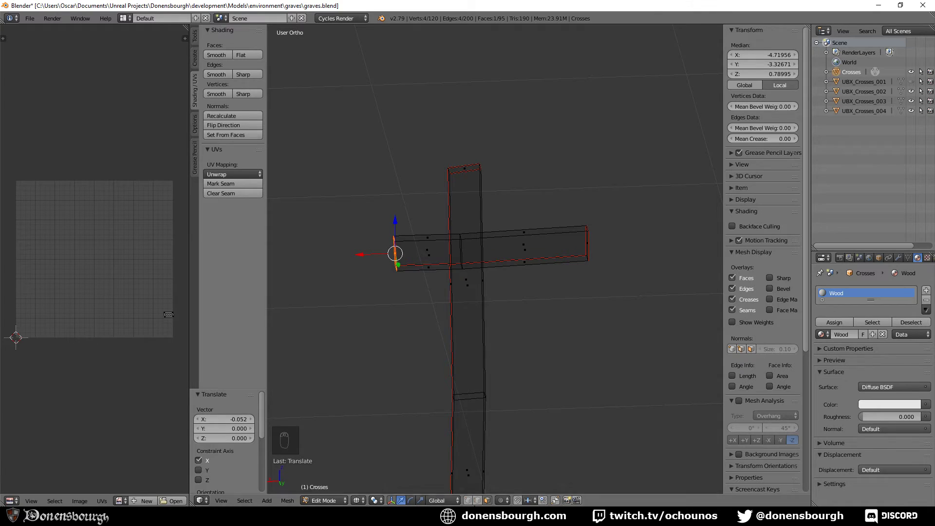
{"action": "key", "text": "space"}
{"action": "key", "text": "space"}
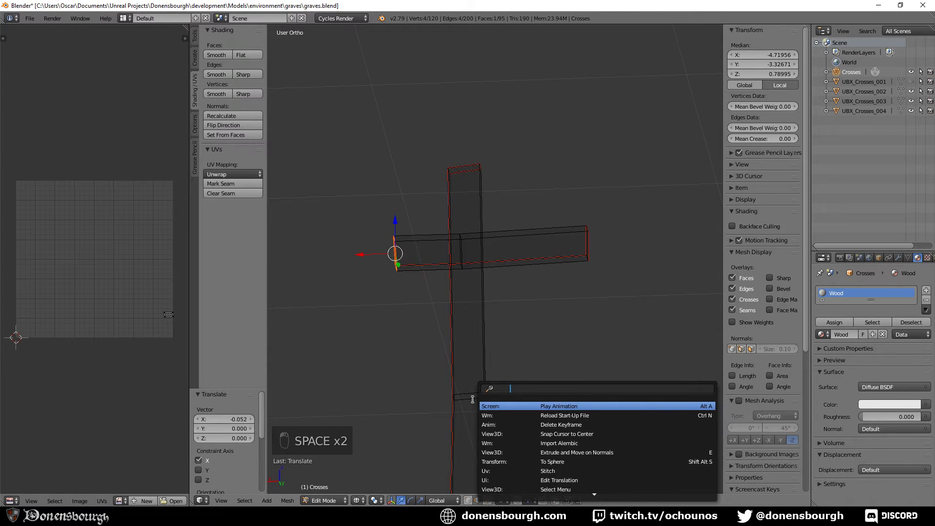
{"action": "key", "text": "Escape"}
- Tilt the new cross's post by shifting its middle edge loop about -0.057 and its bottom loop about -0.111 along X
{"action": "right_click", "coordinate": [472, 397], "text": "alt"}
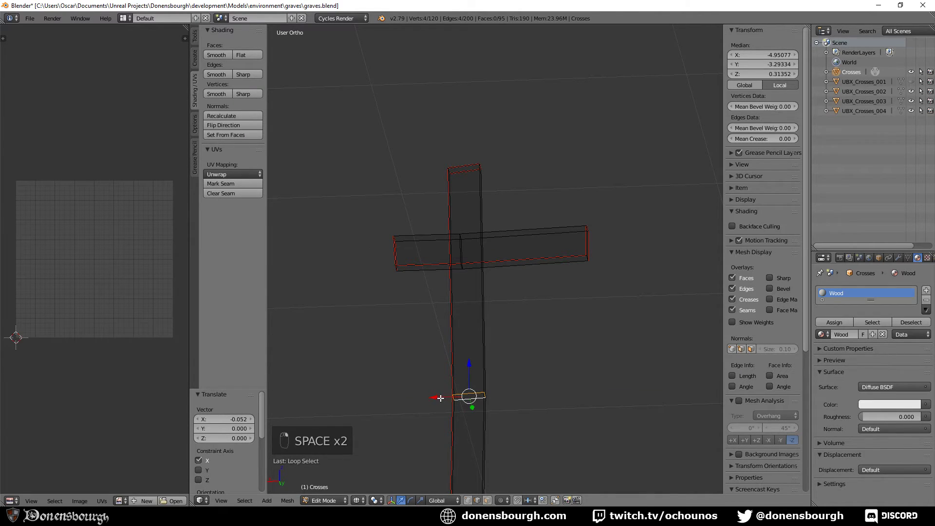
{"action": "left_click_drag", "start_coordinate": [440, 399], "coordinate": [460, 397]}
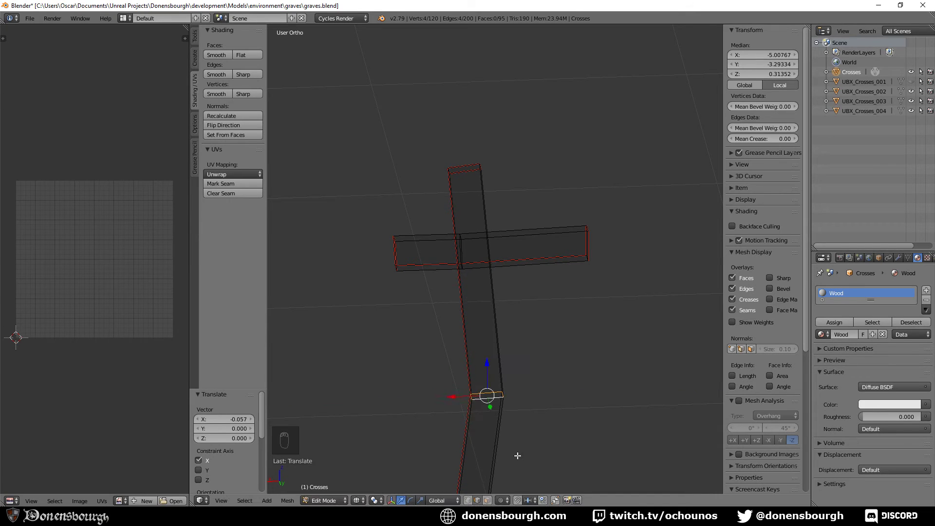
{"action": "middle_click_drag", "start_coordinate": [518, 456], "coordinate": [482, 393], "text": "shift"}
{"action": "right_click", "coordinate": [452, 466], "text": "alt"}
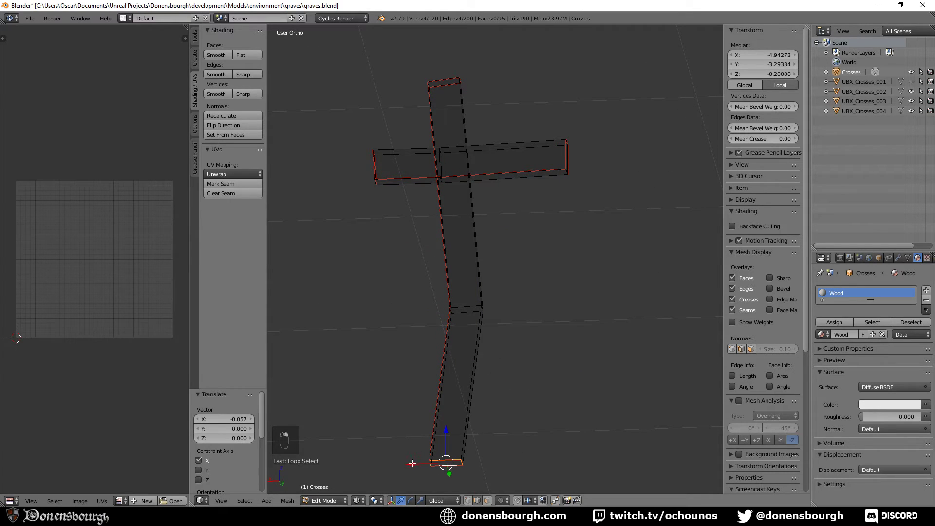
{"action": "key", "text": "g"}
{"action": "key", "text": "x"}
{"action": "left_click", "coordinate": [450, 462]}
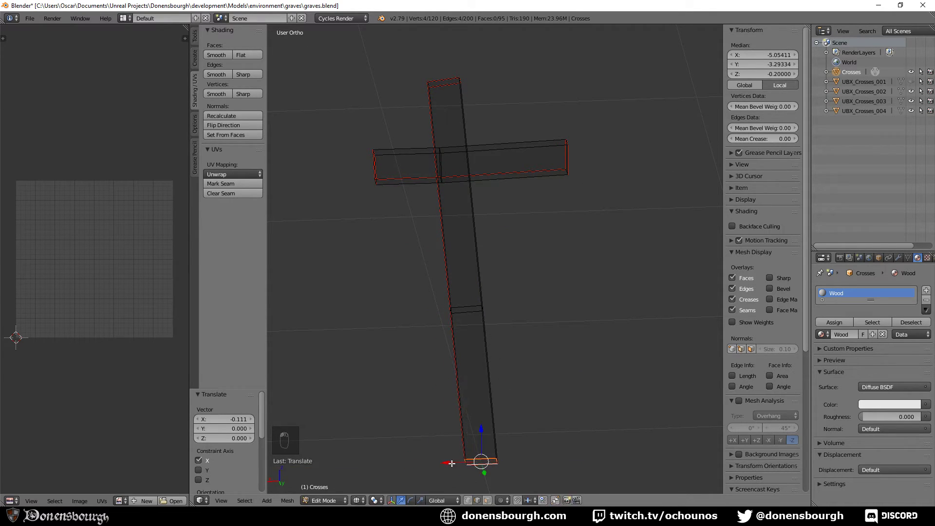
- Thicken the lower post along Y, scaling its bottom loop to about 1.335 and its middle loop to about 1.137
{"action": "middle_click_drag", "start_coordinate": [508, 464], "coordinate": [507, 468]}
{"action": "key", "text": "s"}
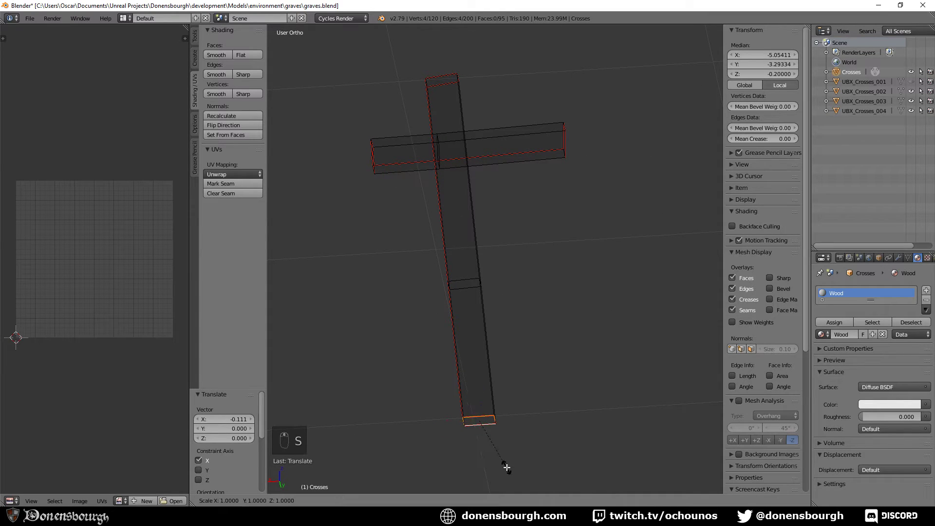
{"action": "key", "text": "y"}
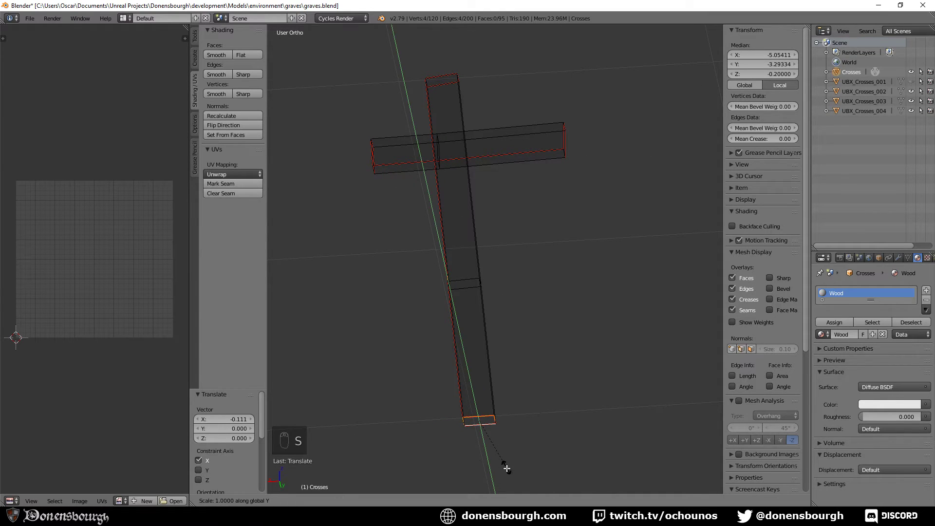
{"action": "left_click", "coordinate": [509, 459]}
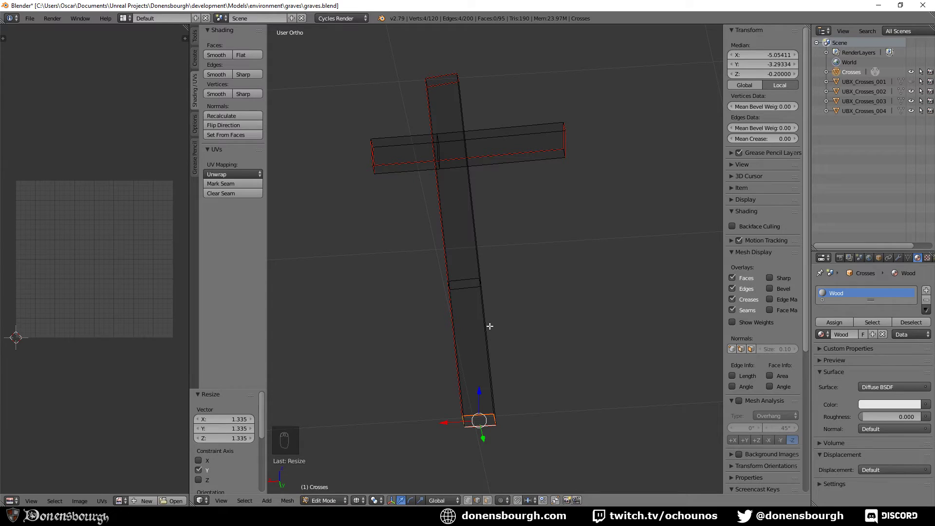
{"action": "left_click", "coordinate": [469, 289], "text": "alt"}
{"action": "key", "text": "s"}
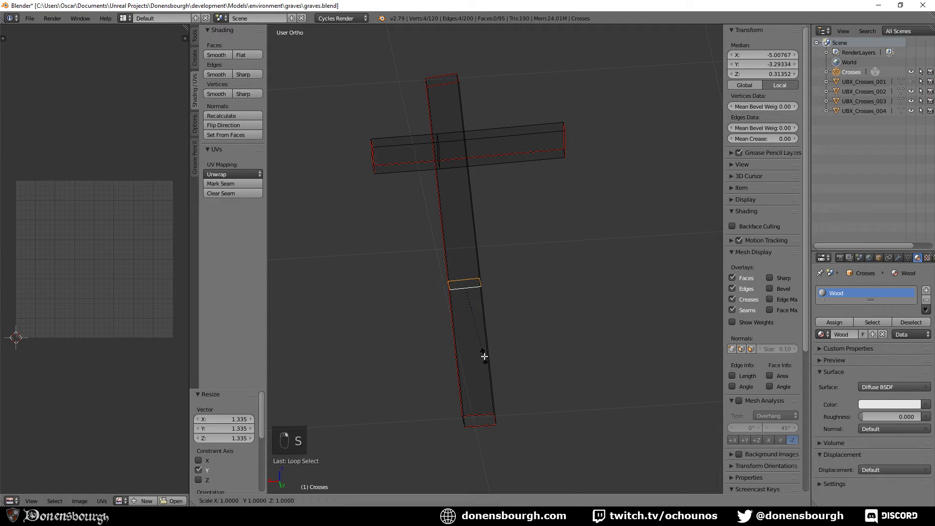
{"action": "key", "text": "y"}
{"action": "left_click", "coordinate": [487, 361]}
{"action": "scroll", "coordinate": [518, 358], "scroll_direction": "down", "scroll_amount": 6}
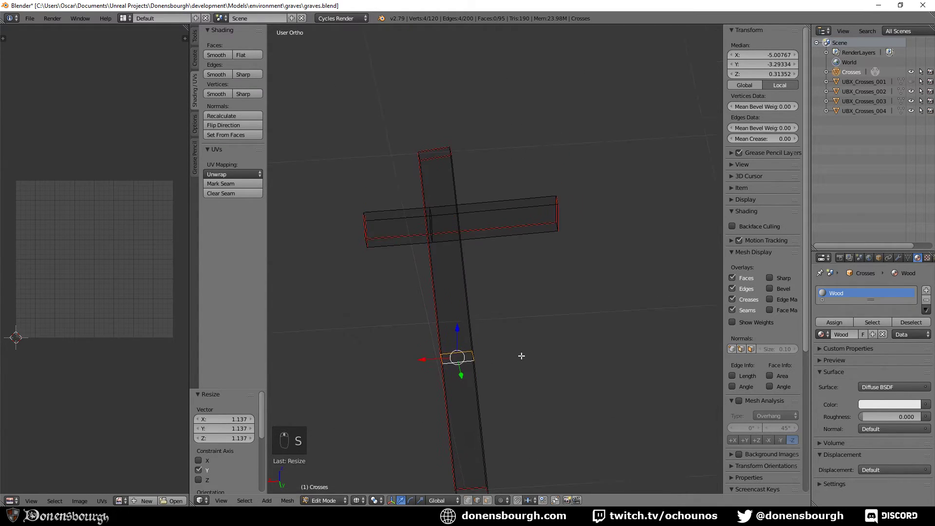
- Leave mesh editing and duplicate the UBX_Crosses_004 collision box of the sideways cross in place
{"action": "middle_click_drag", "start_coordinate": [517, 360], "coordinate": [433, 357]}
{"action": "key", "text": "Tab"}
{"action": "scroll", "coordinate": [508, 374], "scroll_direction": "down", "scroll_amount": 2}
{"action": "right_click", "coordinate": [328, 252]}
{"action": "key", "text": "shift+d"}
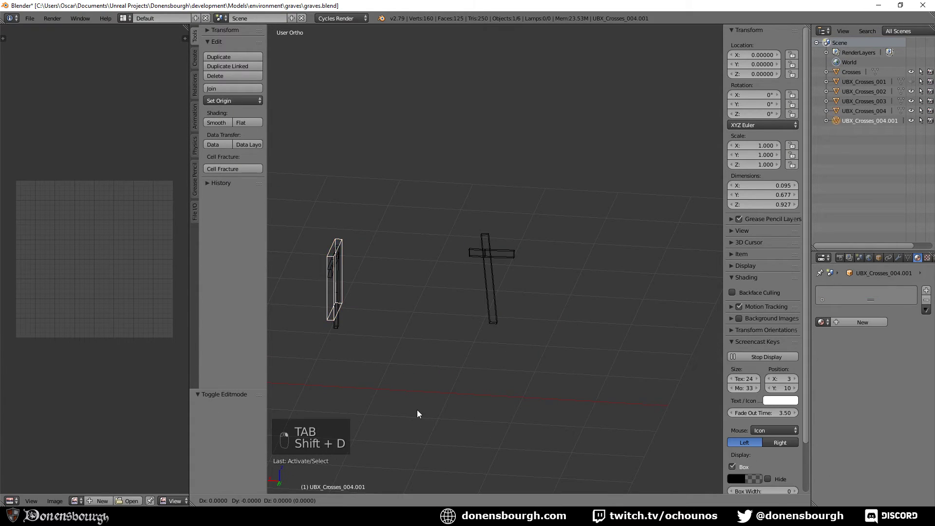
{"action": "right_click", "coordinate": [417, 413]}
- Move the duplicated collision box's whole mesh about -2.093 along X to the new cross and rotate it 90° about Z
{"action": "key", "text": "Tab"}
{"action": "key", "text": "a"}
{"action": "key", "text": "a"}
{"action": "key", "text": "a"}
{"action": "key", "text": "a"}
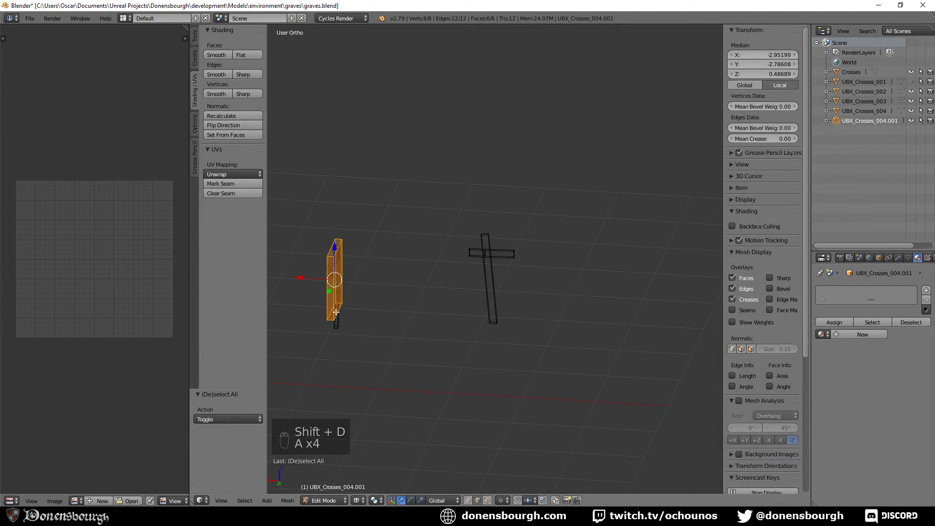
{"action": "left_click_drag", "start_coordinate": [301, 279], "coordinate": [453, 298]}
{"action": "key", "text": "r"}
{"action": "key", "text": "z"}
{"action": "key", "text": "9"}
{"action": "key", "text": "0"}
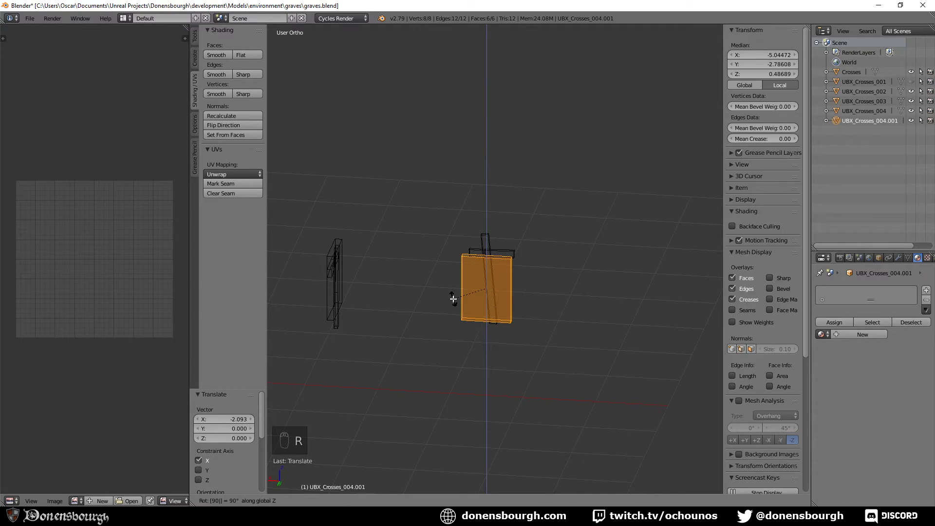
{"action": "key", "text": "Return"}
- In front view, pull the box's outer side face in about 0.057 along X and raise its top face about 0.137
{"action": "key", "text": "KP_1"}
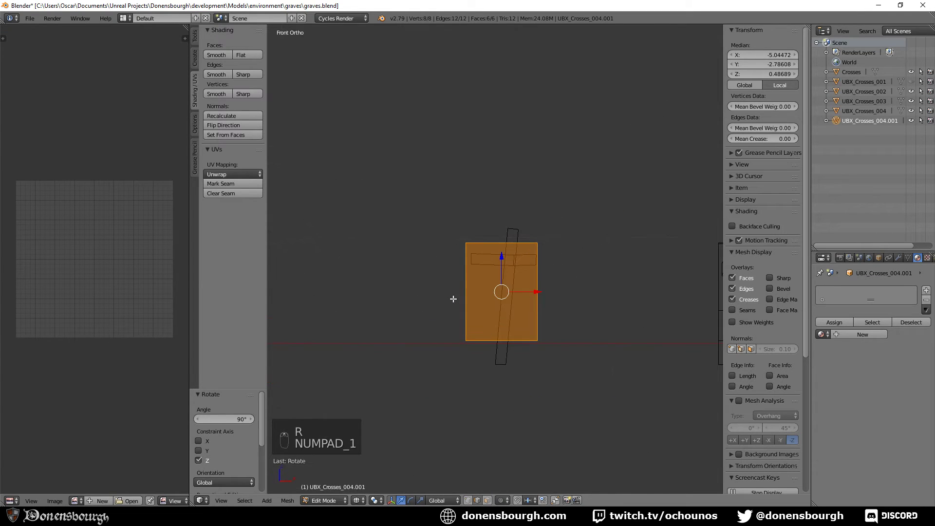
{"action": "middle_click_drag", "start_coordinate": [519, 323], "coordinate": [440, 331], "text": "shift"}
{"action": "scroll", "coordinate": [448, 357], "scroll_direction": "up", "scroll_amount": 2}
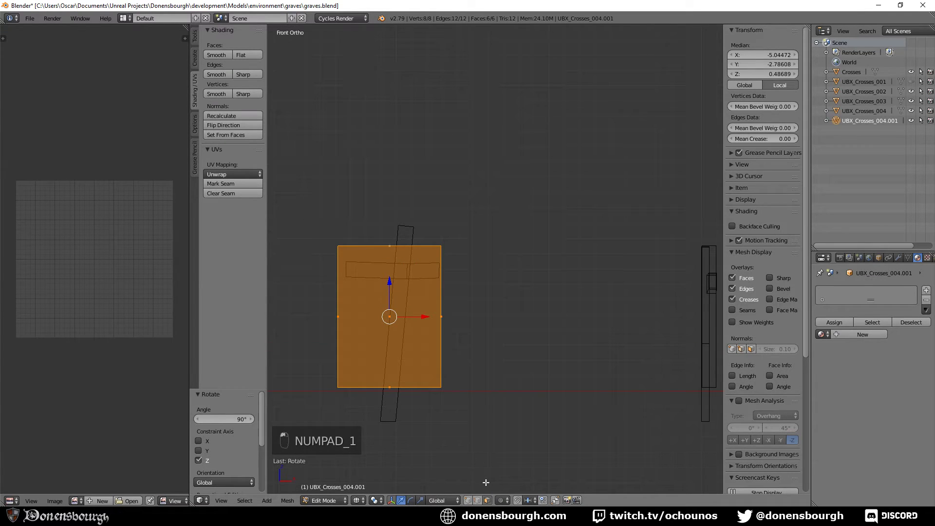
{"action": "right_click_drag", "start_coordinate": [350, 313], "coordinate": [359, 315]}
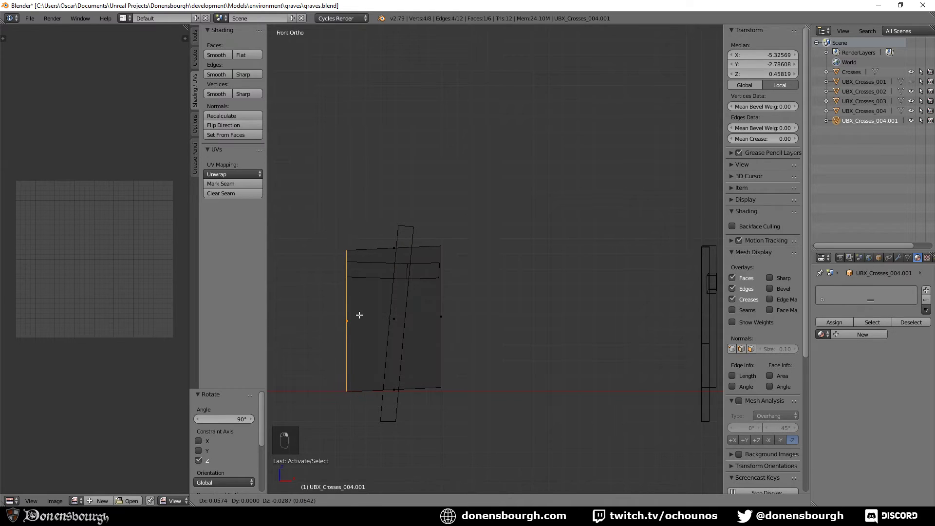
{"action": "left_click_drag", "start_coordinate": [366, 317], "coordinate": [371, 318]}
{"action": "right_click", "coordinate": [393, 247]}
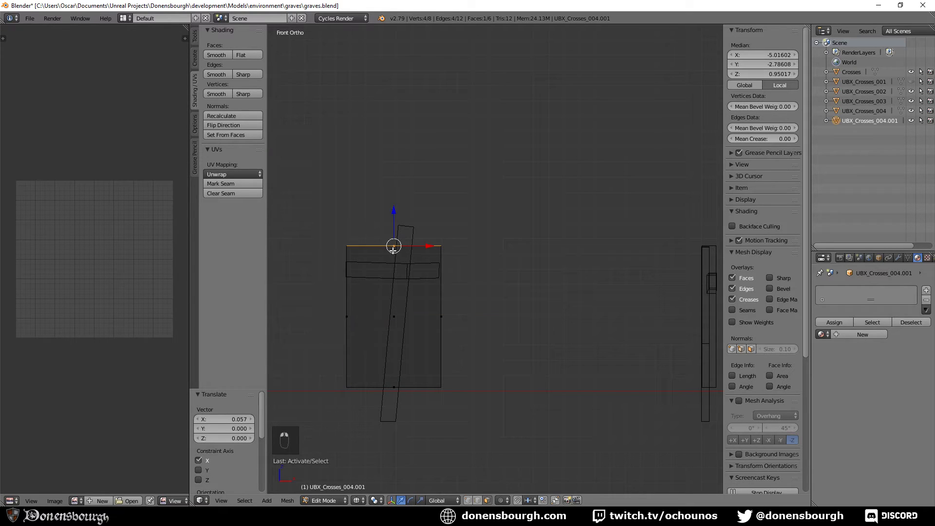
{"action": "left_click_drag", "start_coordinate": [393, 216], "coordinate": [394, 191]}
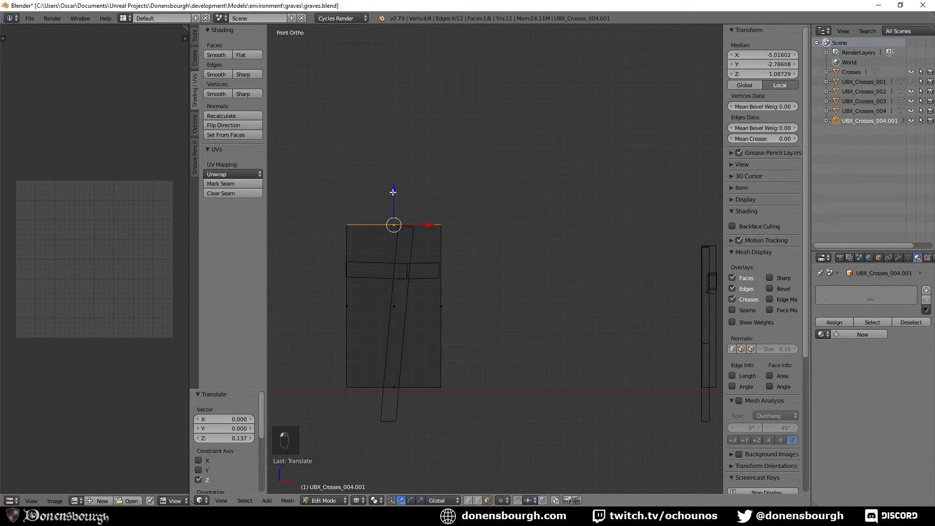
{"action": "key", "text": "KP_1"}
{"action": "key", "text": "KP_3"}
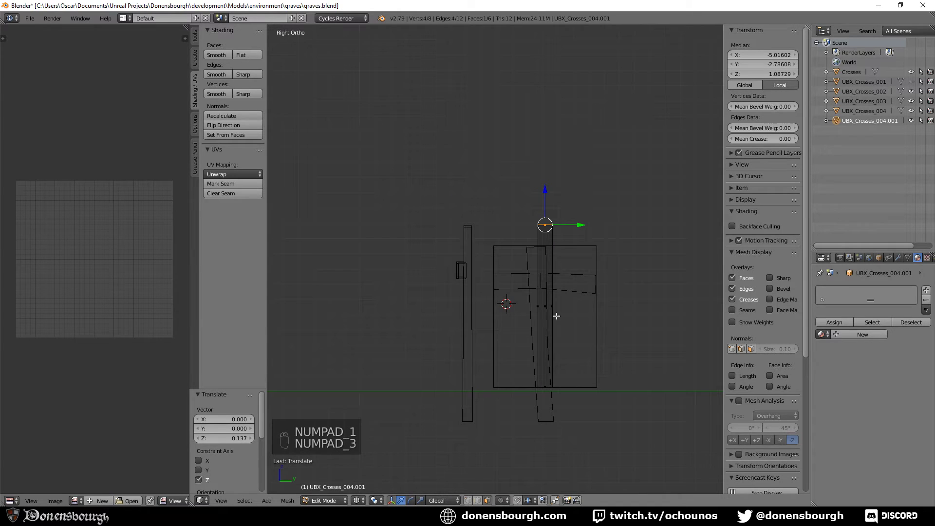
- In right view, move the duplicated collision box's whole mesh about -0.531 along Y onto the new cross
{"action": "middle_click_drag", "start_coordinate": [557, 316], "coordinate": [487, 338], "text": "shift"}
{"action": "scroll", "coordinate": [489, 341], "scroll_direction": "up", "scroll_amount": 3}
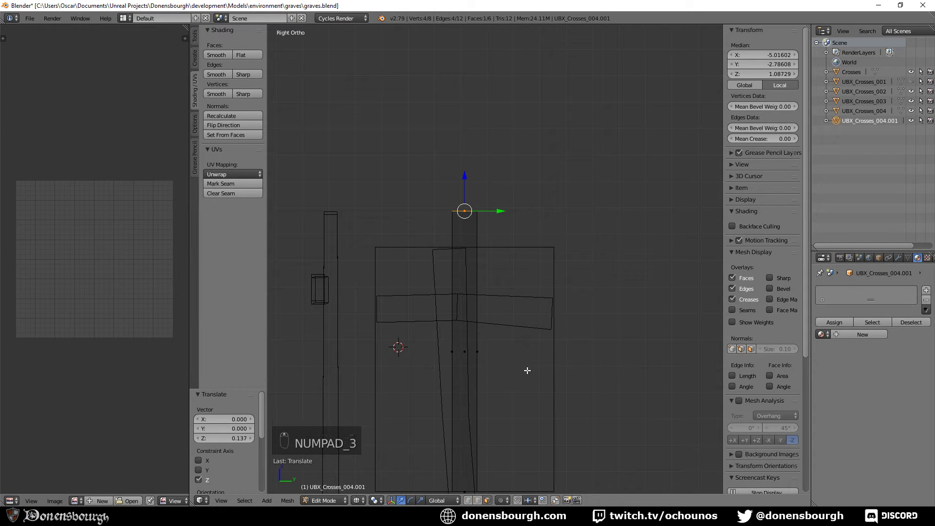
{"action": "middle_click_drag", "start_coordinate": [528, 371], "coordinate": [526, 307], "text": "shift"}
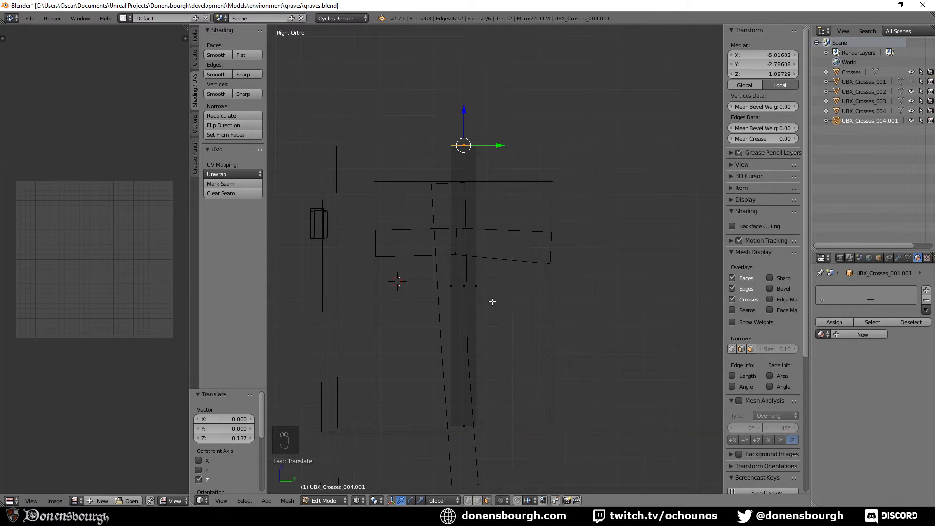
{"action": "key", "text": "a"}
{"action": "key", "text": "a"}
{"action": "key", "text": "a"}
{"action": "key", "text": "g"}
{"action": "key", "text": "y"}
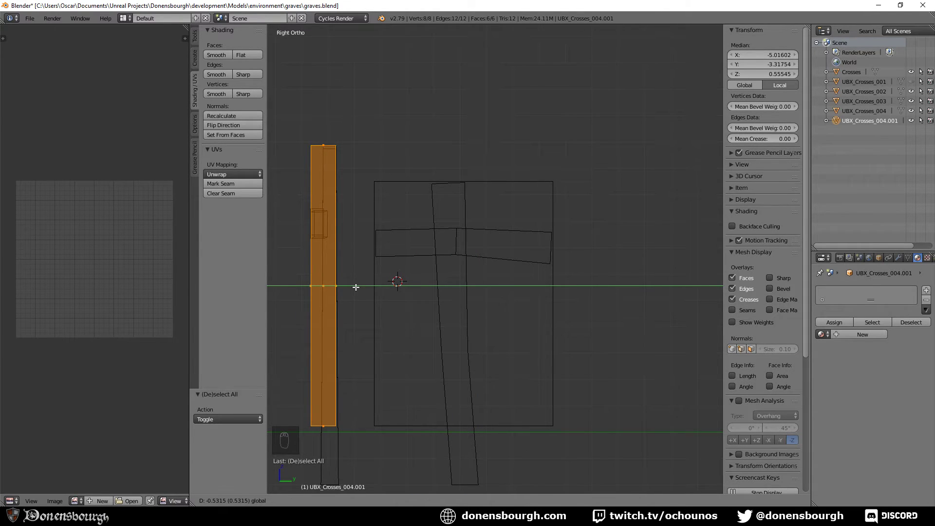
{"action": "left_click", "coordinate": [356, 288]}
- Fit the box's two side faces to the cross, moving one about -0.004 and the opposite one about 0.009 along Y
{"action": "right_click", "coordinate": [321, 287]}
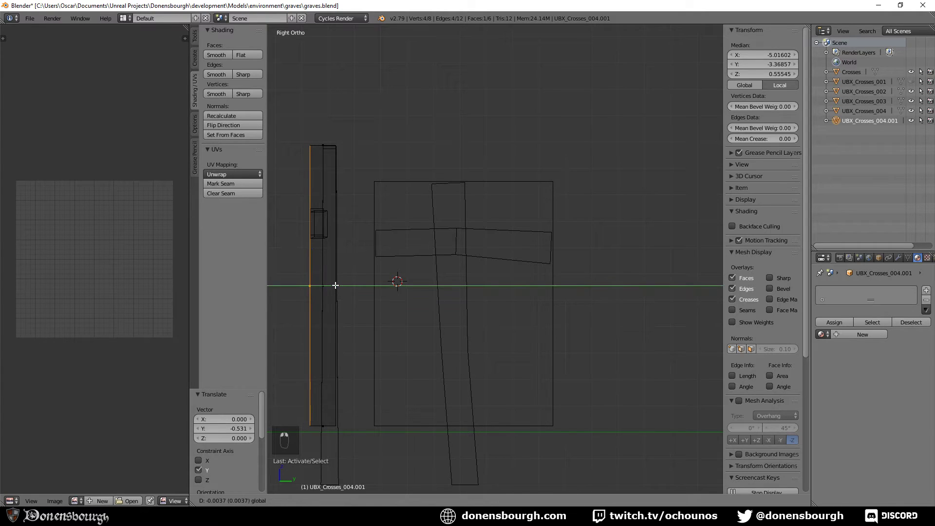
{"action": "left_click", "coordinate": [336, 286]}
{"action": "right_click", "coordinate": [338, 296]}
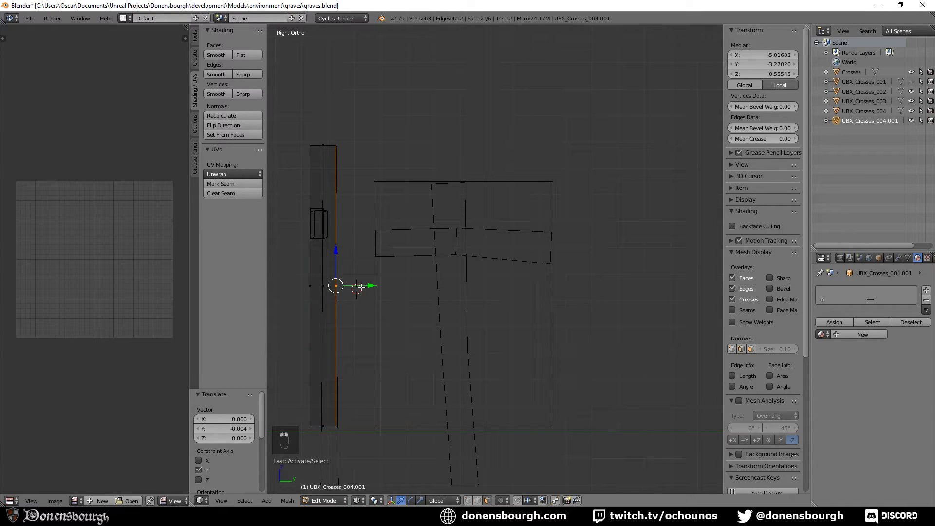
{"action": "left_click_drag", "start_coordinate": [361, 287], "coordinate": [364, 287]}
- Leave mesh editing of the collision box and return to solid shading with all five crosses in view
{"action": "scroll", "coordinate": [435, 337], "scroll_direction": "down", "scroll_amount": 6}
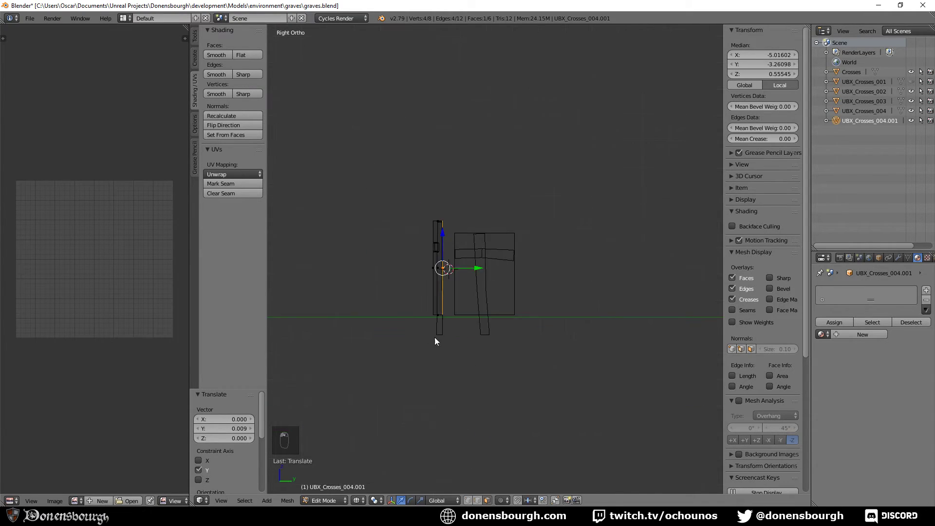
{"action": "key", "text": "Tab"}
{"action": "middle_click_drag", "start_coordinate": [435, 337], "coordinate": [460, 370]}
{"action": "key", "text": "z"}
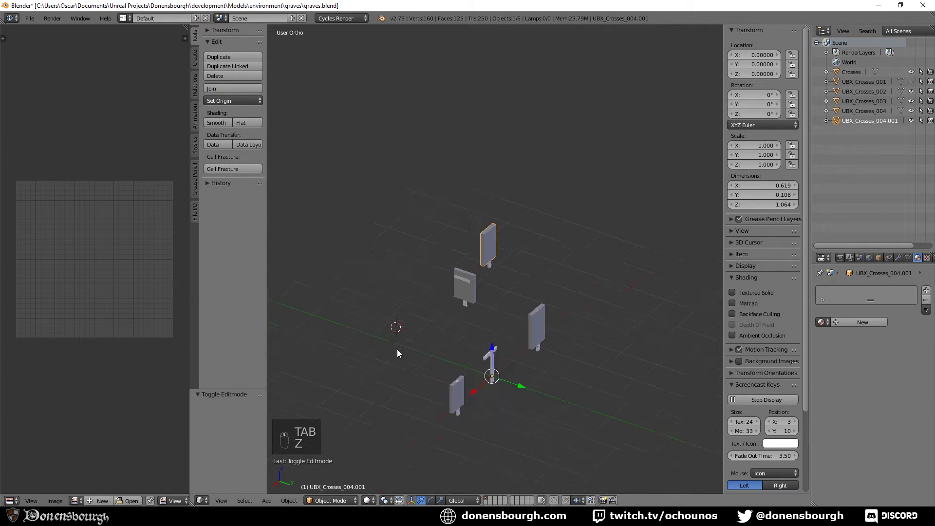
{"action": "scroll", "coordinate": [398, 349], "scroll_direction": "down", "scroll_amount": 2}
{"action": "mouse_move", "coordinate": [403, 346]}
{"action": "middle_mouse_down", "text": "shift"}
{"action": "mouse_move", "coordinate": [390, 350]}
{"action": "mouse_move", "coordinate": [406, 355]}
{"action": "middle_mouse_up", "text": "shift"}
{"action": "scroll", "coordinate": [430, 360], "scroll_direction": "up", "scroll_amount": 3}
{"action": "key", "text": "Tab"}
{"action": "key", "text": "Tab"}
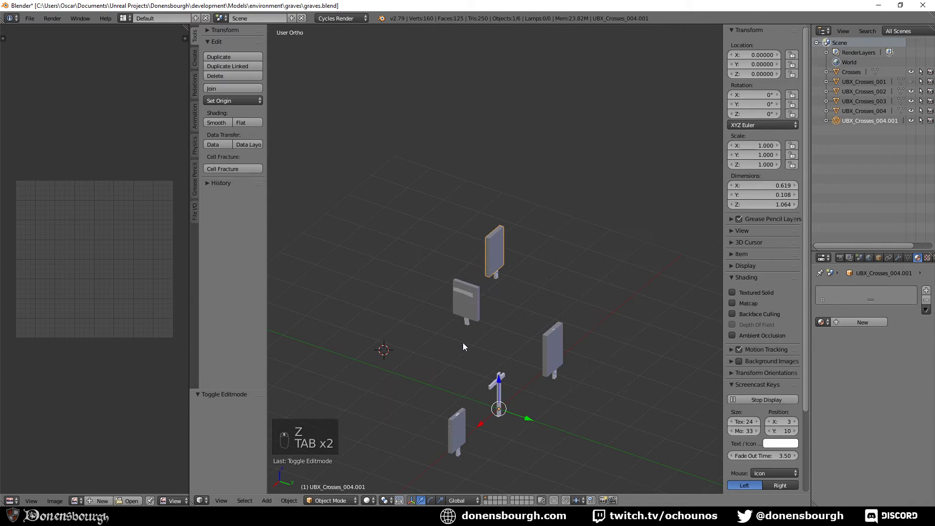
- Edit the Crosses mesh, select all of its geometry and unwrap it
{"action": "right_click", "coordinate": [465, 324]}
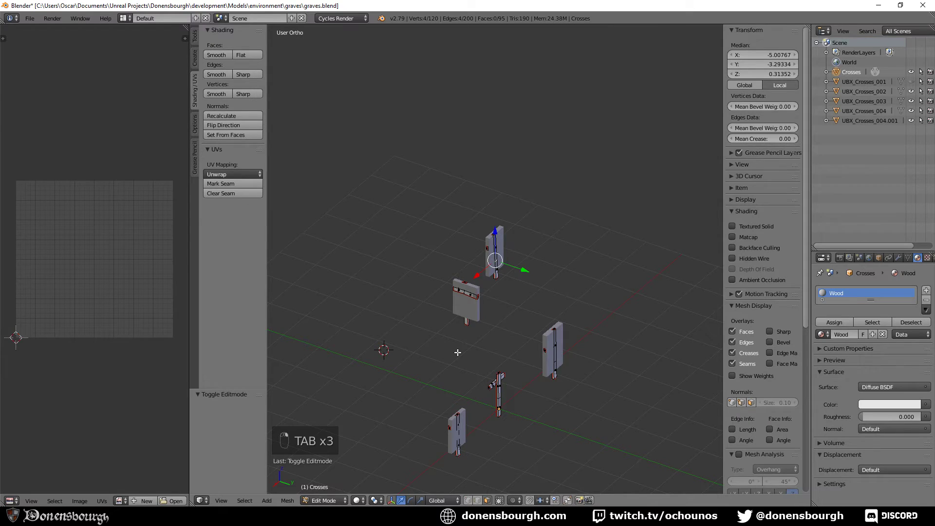
{"action": "key", "text": "a"}
{"action": "key", "text": "a"}
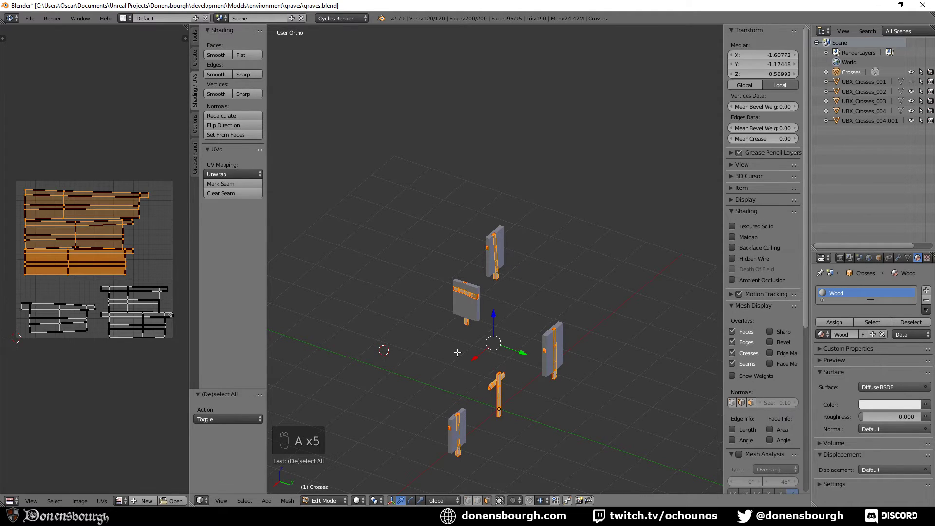
{"action": "key", "text": "u"}
{"action": "left_click", "coordinate": [458, 351]}
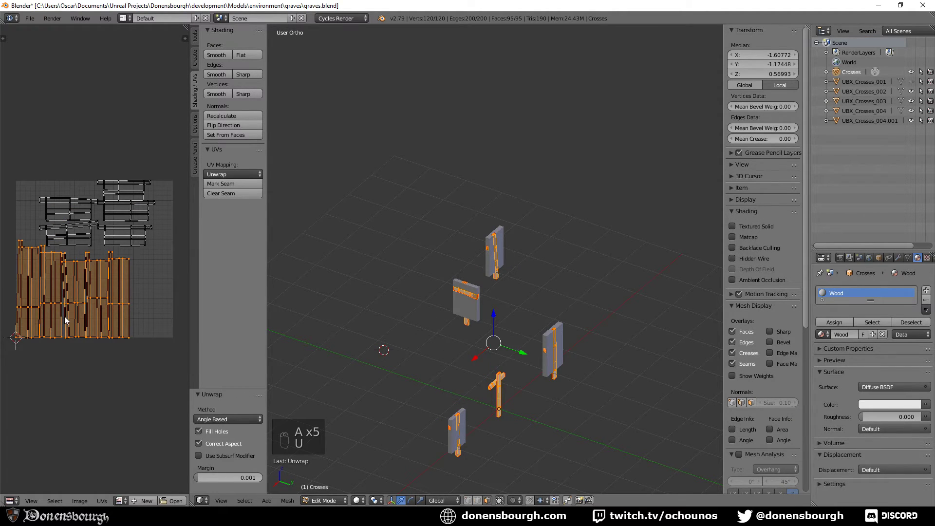
- Rotate the unwrapped UV islands 90° and move them about 0.012 in X and 0.158 in Y
{"action": "type", "text": "r90"}
{"action": "key", "text": "Return"}
{"action": "key", "text": "g"}
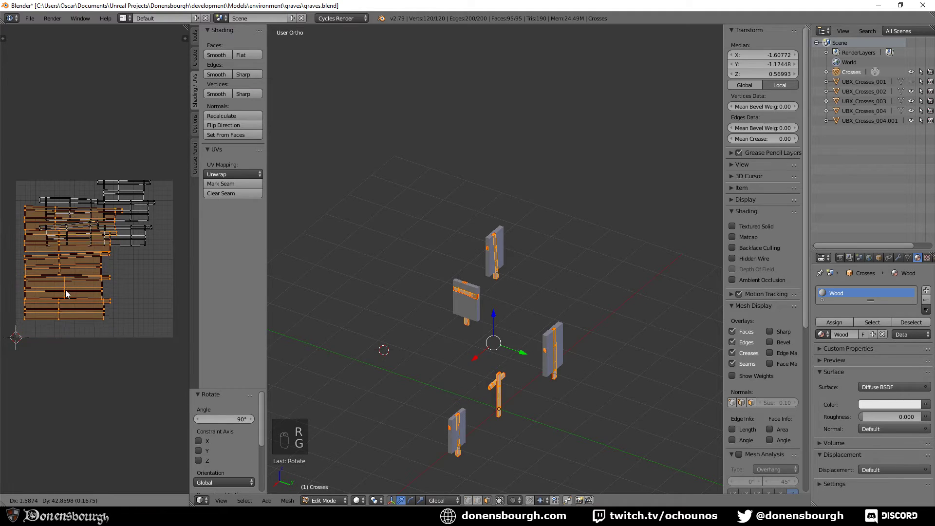
{"action": "left_click", "coordinate": [69, 294]}
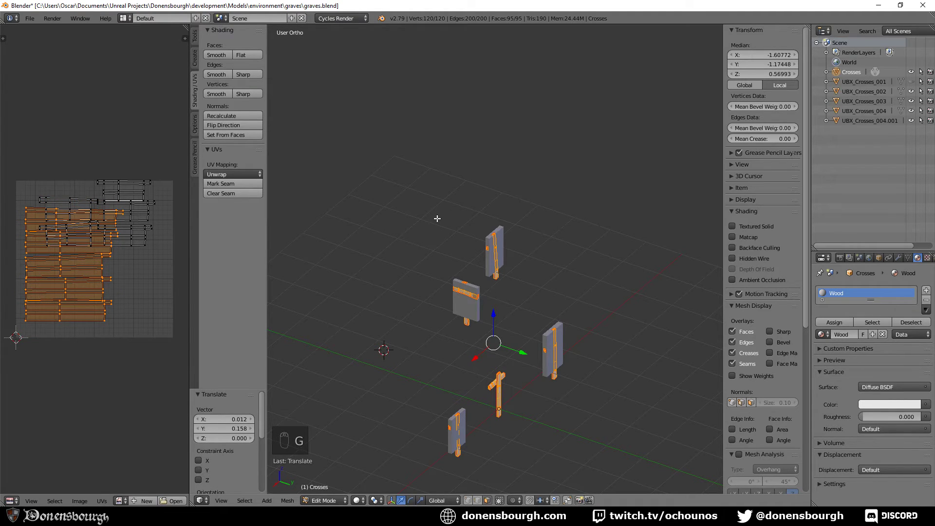
- Save the blend file and export the scene as FBX, overwriting graves.fbx
{"action": "key", "text": "ctrl+s"}
{"action": "left_click", "coordinate": [30, 18]}
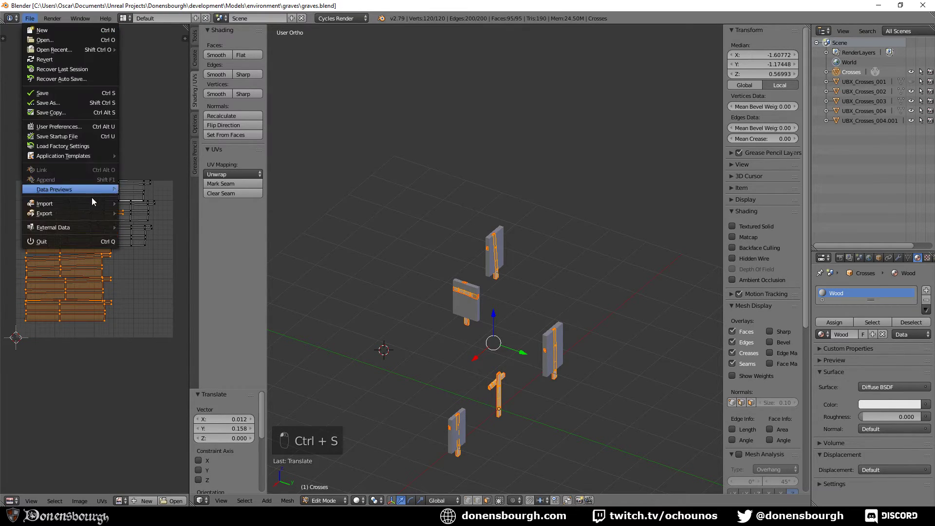
{"action": "mouse_move", "coordinate": [89, 219]}
{"action": "left_click", "coordinate": [163, 232]}
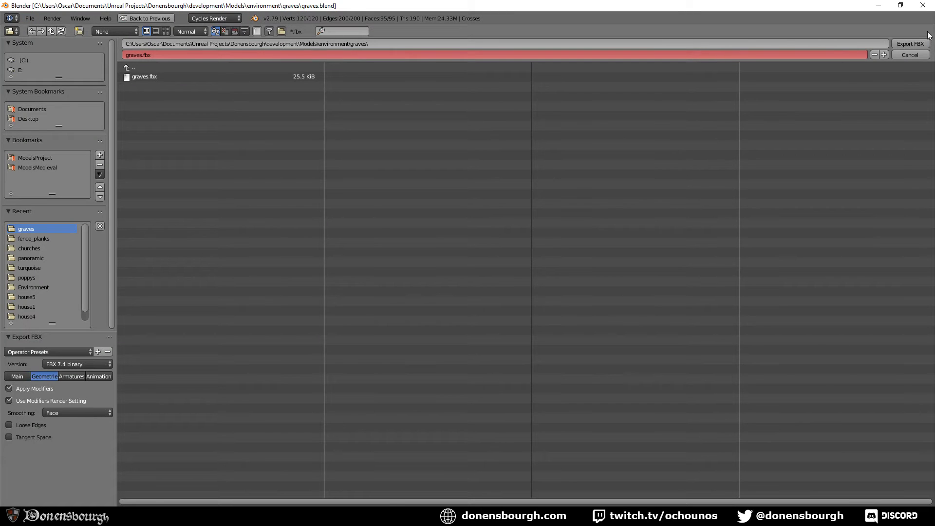
{"action": "left_click", "coordinate": [910, 44]}
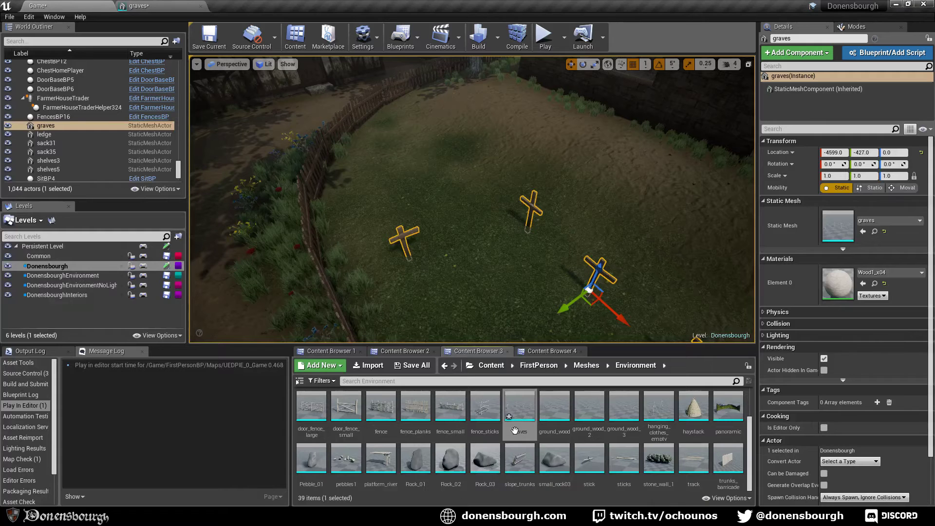
- Switch to Unreal Editor, reimport the graves static mesh, deselect it and view the crosses from behind the fence
{"action": "right_click", "coordinate": [515, 408]}
{"action": "left_click", "coordinate": [535, 172]}
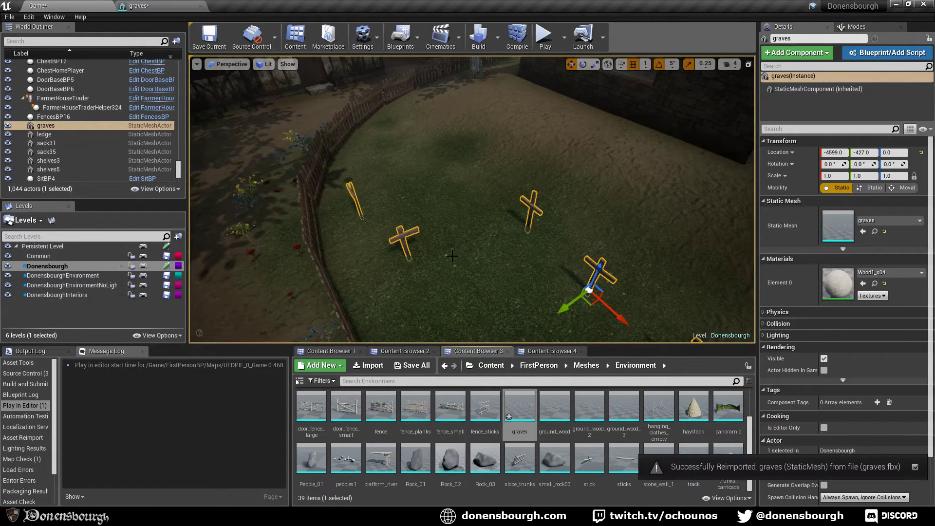
{"action": "right_click_drag", "start_coordinate": [455, 254], "coordinate": [461, 291]}
{"action": "key", "text": "Escape"}
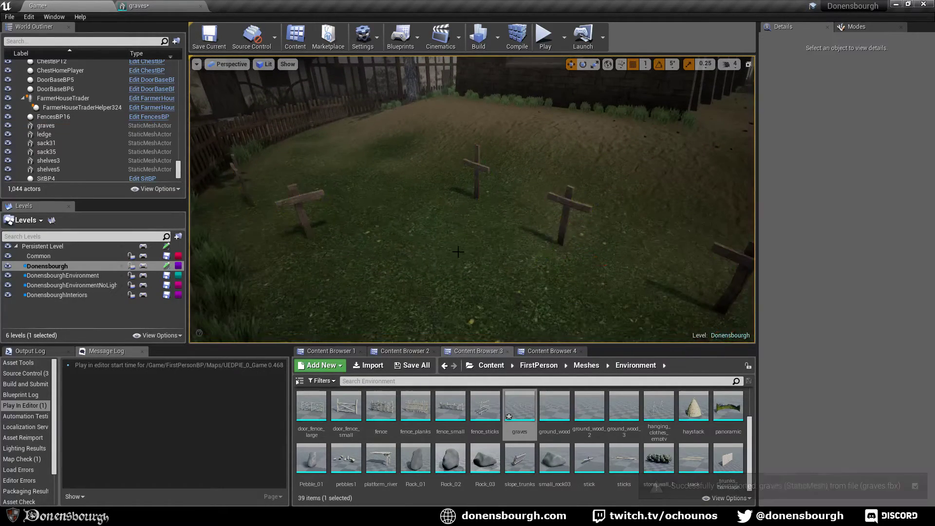
{"action": "mouse_move", "coordinate": [461, 257]}
{"action": "right_mouse_down"}
{"action": "mouse_move", "coordinate": [487, 266]}
{"action": "mouse_move", "coordinate": [460, 266]}
{"action": "right_mouse_up"}
{"action": "right_click_drag", "start_coordinate": [389, 275], "coordinate": [366, 277]}
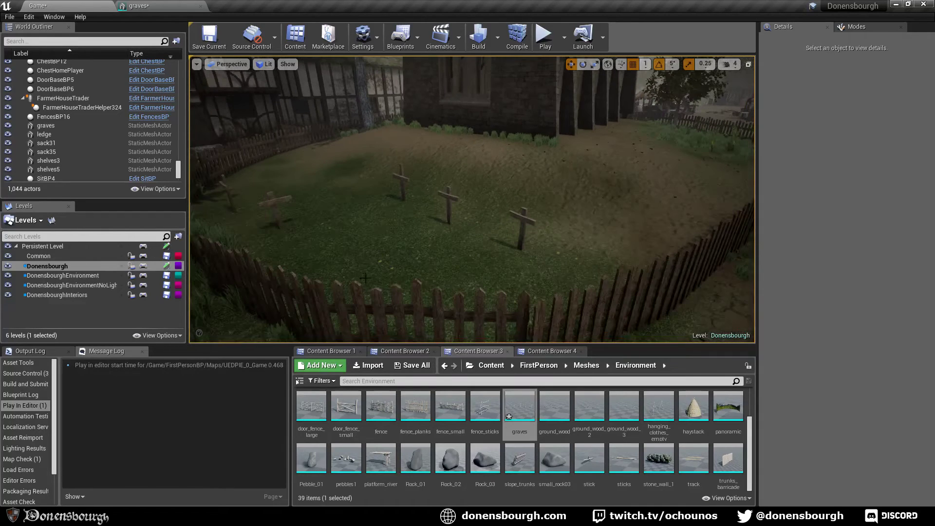
- Activate landscape sculpting with the Sculpt tool and raise the ground in front of the cross nearest the front fence
{"action": "left_click", "coordinate": [857, 27]}
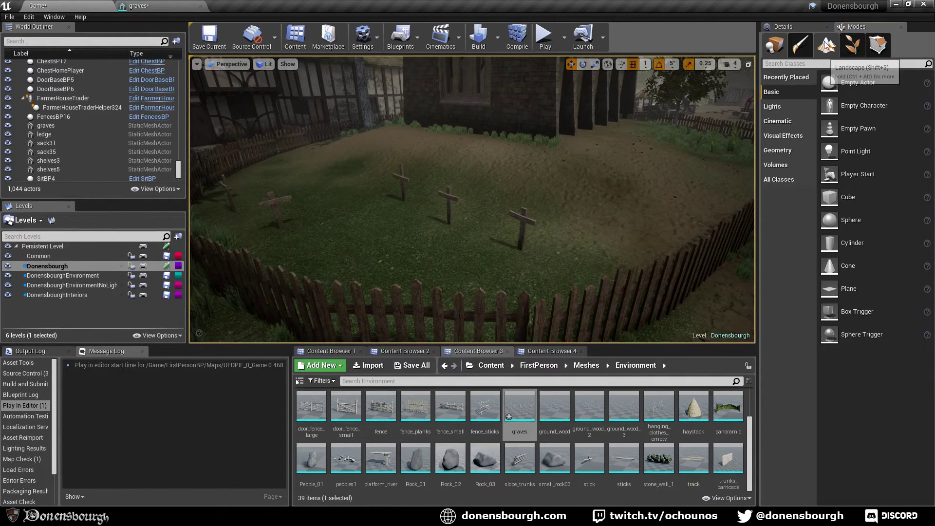
{"action": "key", "text": "shift+3"}
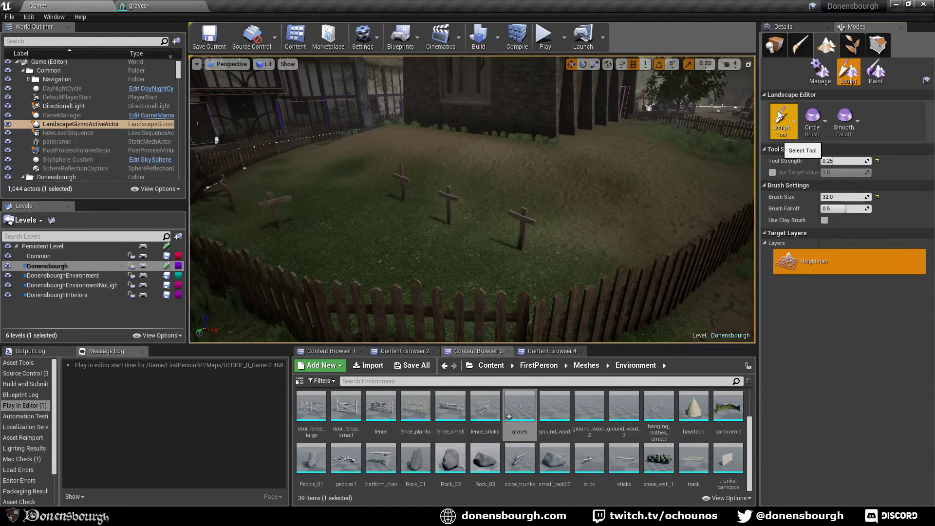
{"action": "left_click", "coordinate": [778, 115]}
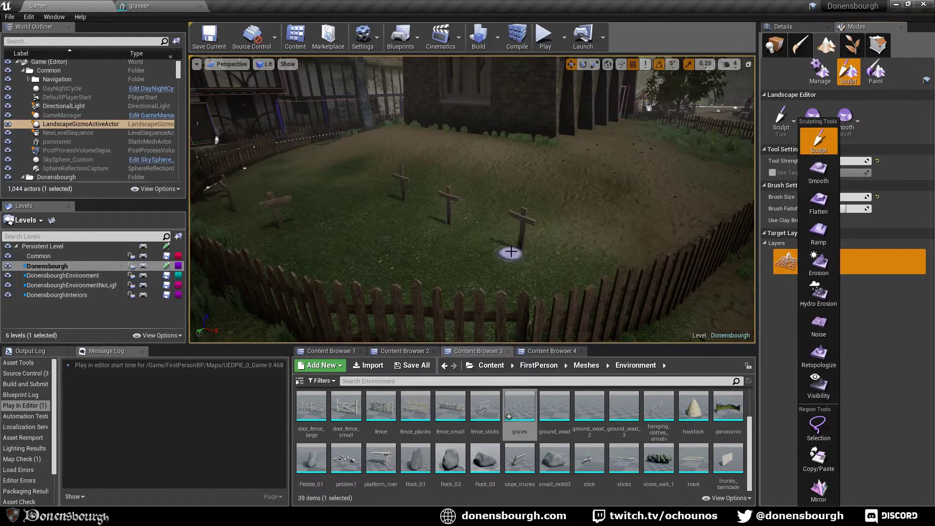
{"action": "left_click", "coordinate": [511, 251]}
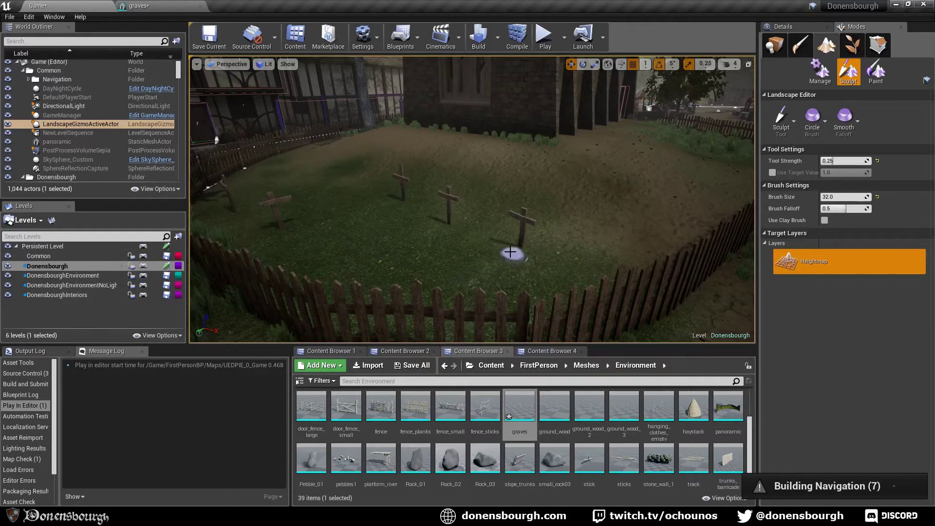
{"action": "left_click", "coordinate": [509, 253]}
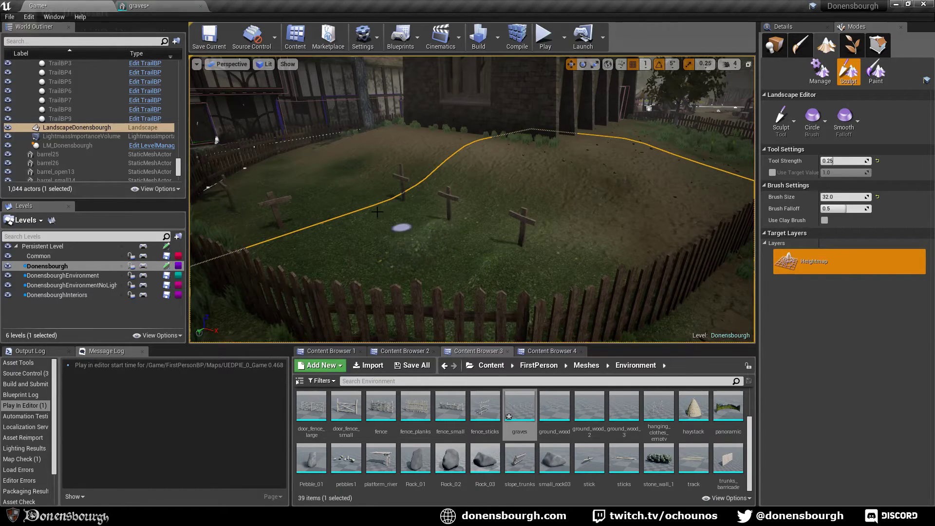
- Sculpt raised ground in front of the neighbouring crosses, working toward the one near the side fence
{"action": "mouse_move", "coordinate": [377, 212]}
{"action": "left_mouse_down"}
{"action": "mouse_move", "coordinate": [392, 209]}
{"action": "mouse_move", "coordinate": [380, 210]}
{"action": "left_mouse_up"}
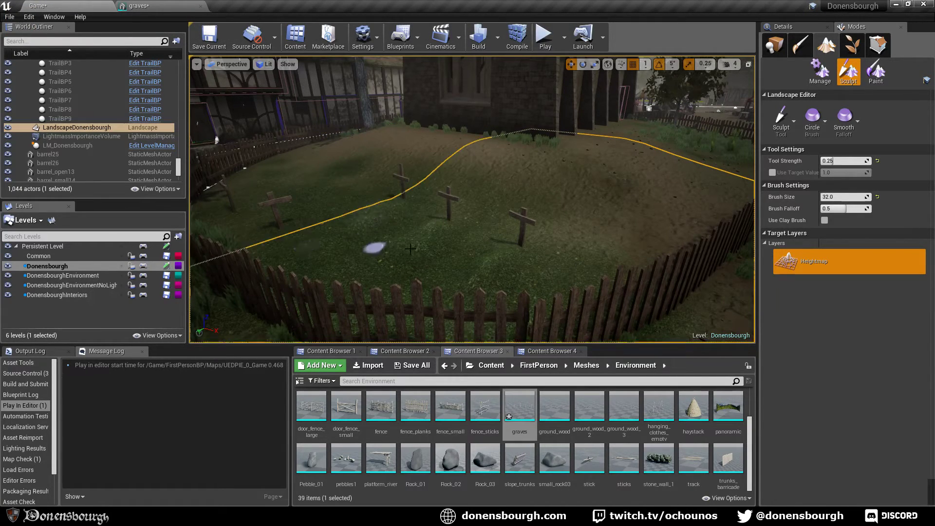
{"action": "right_click_drag", "start_coordinate": [375, 247], "coordinate": [430, 263]}
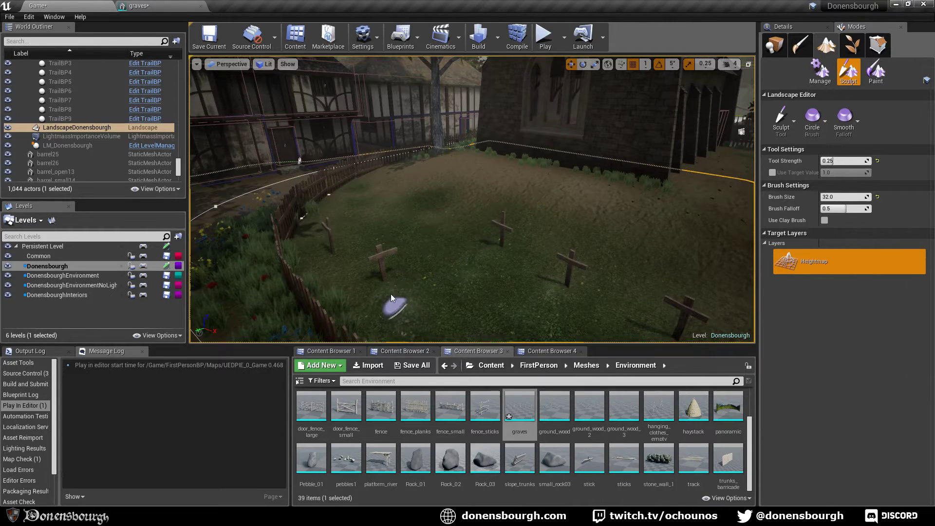
{"action": "left_click_drag", "start_coordinate": [424, 304], "coordinate": [386, 290]}
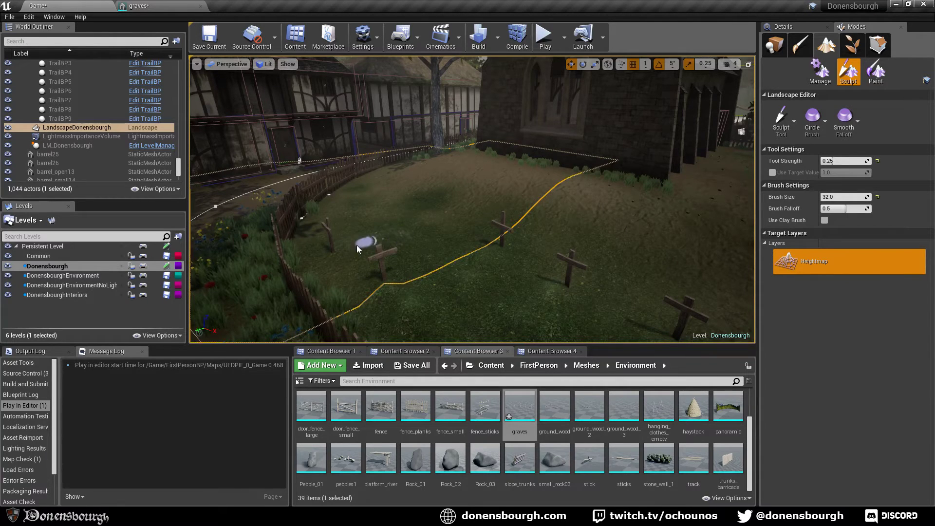
- Approach the middle crosses and sculpt an elongated grave mound in the grass in front of one of them
{"action": "right_click_drag", "start_coordinate": [441, 317], "coordinate": [380, 324]}
{"action": "key", "text": "w"}
{"action": "mouse_move", "coordinate": [446, 288]}
{"action": "right_mouse_down"}
{"action": "mouse_move", "coordinate": [424, 290]}
{"action": "mouse_move", "coordinate": [470, 280]}
{"action": "right_mouse_up"}
{"action": "key", "text": "a"}
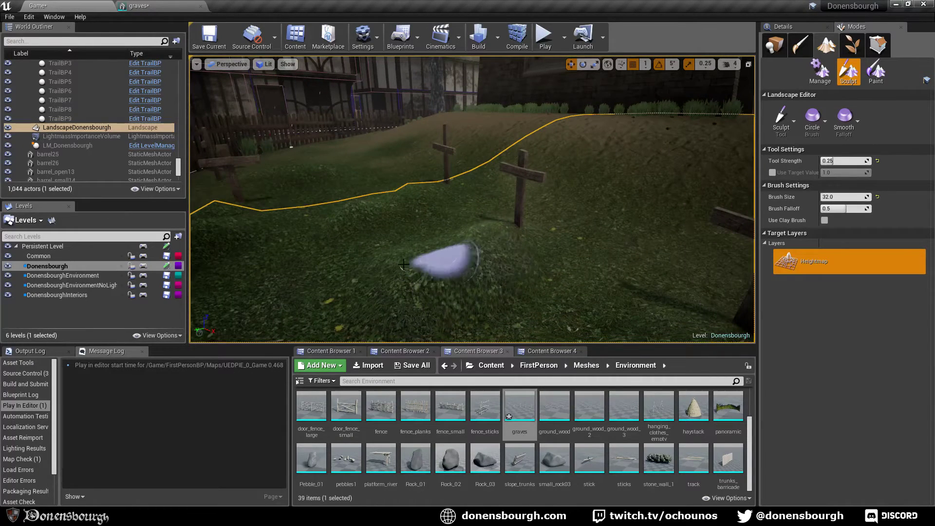
{"action": "left_click_drag", "start_coordinate": [441, 239], "coordinate": [458, 271]}
{"action": "right_click_drag", "start_coordinate": [458, 270], "coordinate": [540, 312]}
{"action": "mouse_move", "coordinate": [475, 268]}
{"action": "left_mouse_down"}
{"action": "mouse_move", "coordinate": [510, 211]}
{"action": "mouse_move", "coordinate": [470, 264]}
{"action": "mouse_move", "coordinate": [451, 240]}
{"action": "left_mouse_up"}
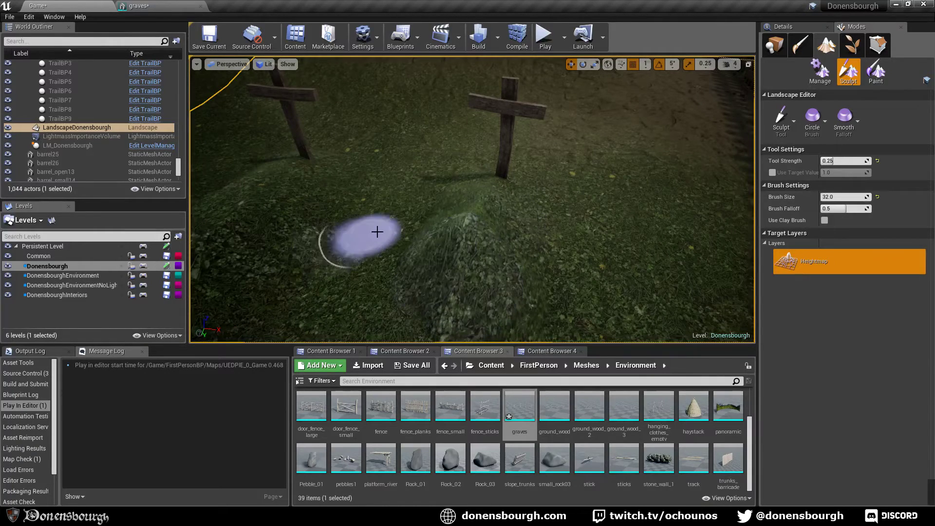
- Sculpt further grave mounds in front of the adjacent upright cross and the cross beside the wooden fence
{"action": "right_click_drag", "start_coordinate": [389, 230], "coordinate": [338, 229]}
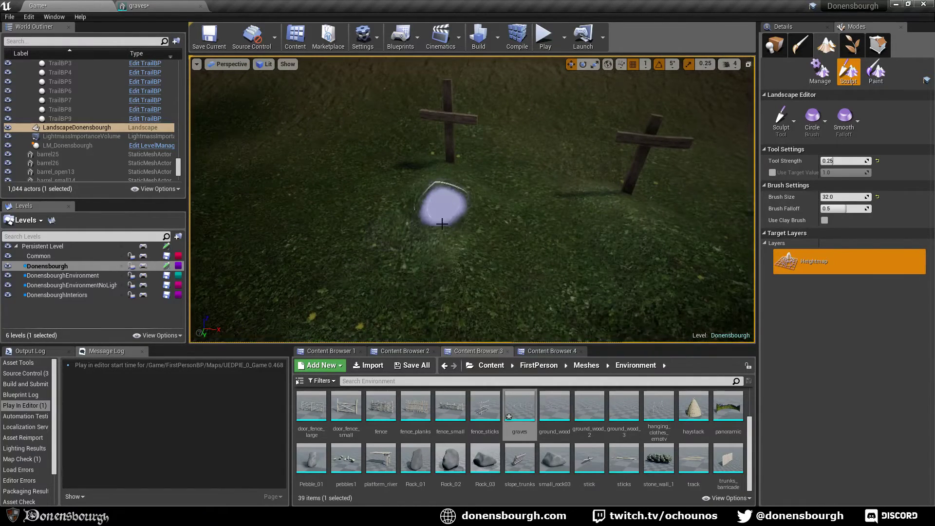
{"action": "mouse_move", "coordinate": [442, 224]}
{"action": "left_mouse_down"}
{"action": "mouse_move", "coordinate": [440, 268]}
{"action": "mouse_move", "coordinate": [442, 211]}
{"action": "mouse_move", "coordinate": [444, 219]}
{"action": "left_mouse_up"}
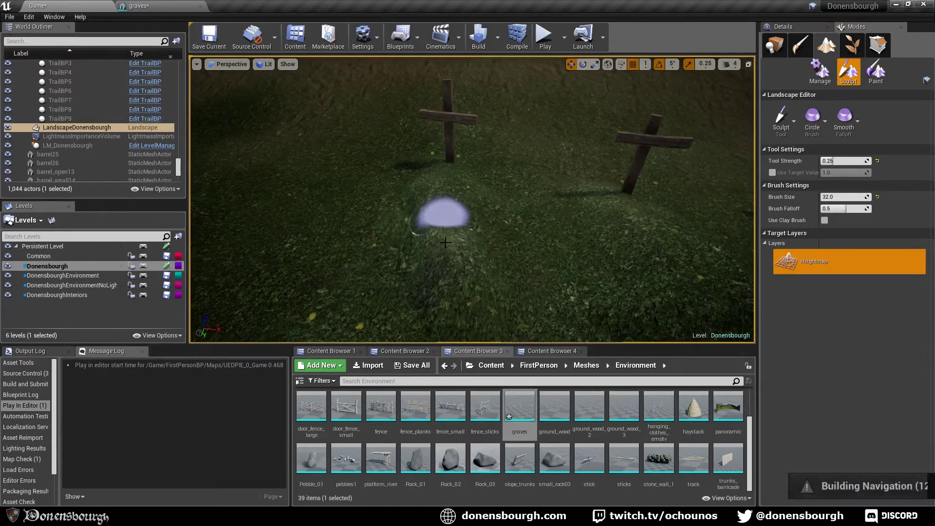
{"action": "mouse_move", "coordinate": [445, 243]}
{"action": "right_mouse_down"}
{"action": "mouse_move", "coordinate": [375, 266]}
{"action": "mouse_move", "coordinate": [385, 292]}
{"action": "mouse_move", "coordinate": [373, 307]}
{"action": "right_mouse_up"}
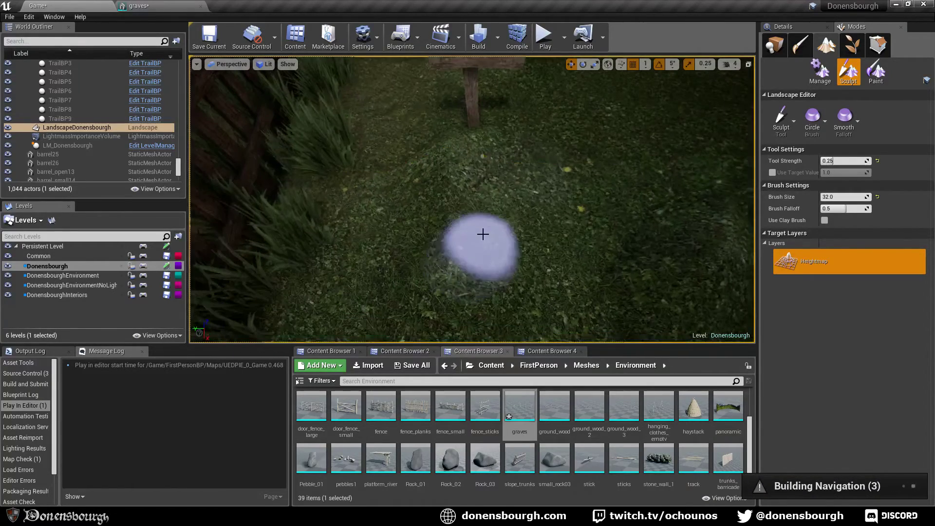
{"action": "mouse_move", "coordinate": [483, 234]}
{"action": "left_mouse_down"}
{"action": "mouse_move", "coordinate": [472, 165]}
{"action": "mouse_move", "coordinate": [468, 278]}
{"action": "mouse_move", "coordinate": [463, 215]}
{"action": "left_mouse_up"}
{"action": "right_click_drag", "start_coordinate": [475, 234], "coordinate": [475, 180]}
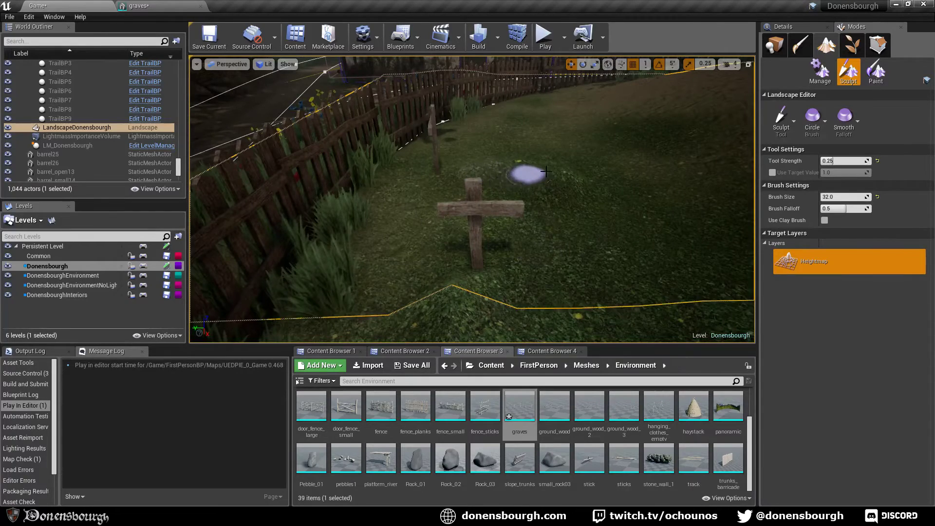
- Change the landscape tool to Smooth and soften the upper part of a sculpted grave mound
{"action": "left_click", "coordinate": [781, 118]}
{"action": "left_click", "coordinate": [824, 161]}
{"action": "right_click_drag", "start_coordinate": [540, 268], "coordinate": [572, 242]}
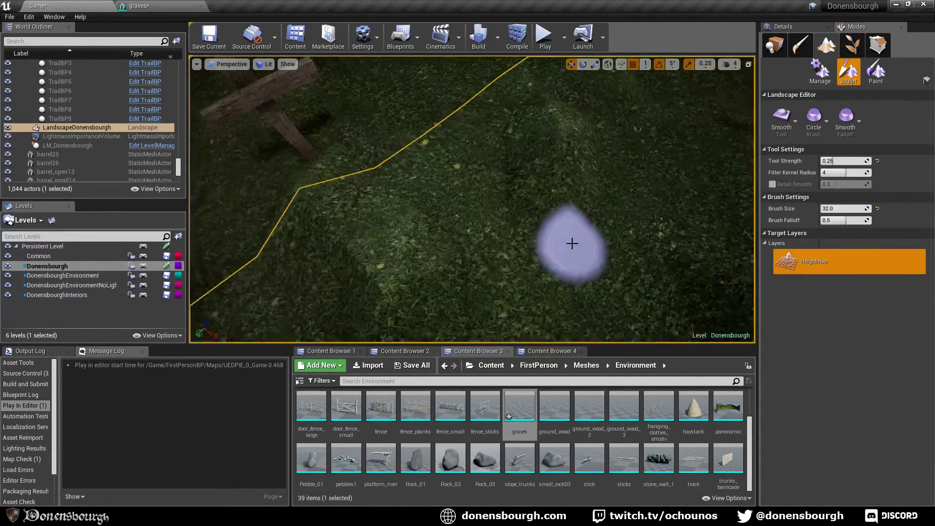
{"action": "mouse_move", "coordinate": [560, 150]}
{"action": "left_mouse_down"}
{"action": "mouse_move", "coordinate": [512, 146]}
{"action": "mouse_move", "coordinate": [558, 168]}
{"action": "mouse_move", "coordinate": [570, 157]}
{"action": "mouse_move", "coordinate": [566, 114]}
{"action": "mouse_move", "coordinate": [554, 149]}
{"action": "left_mouse_up"}
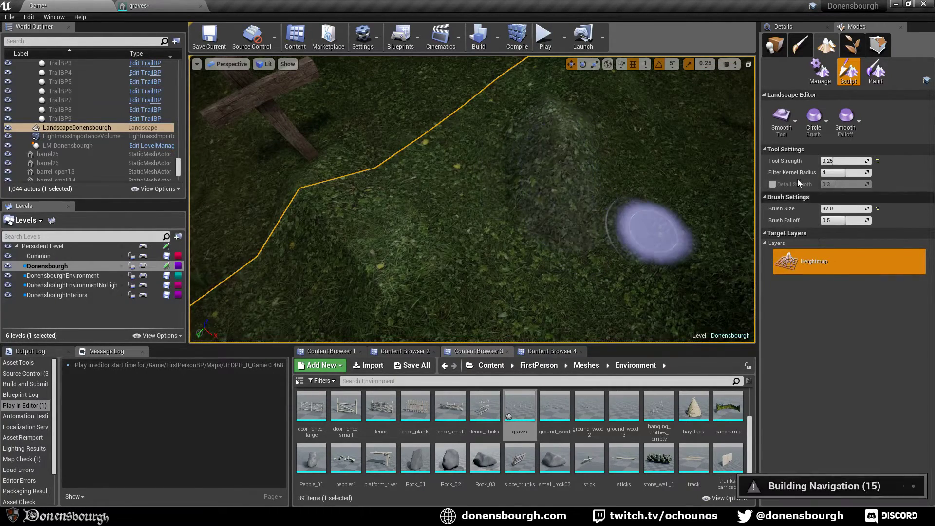
- Set the Smooth brush size to 64 and soften the sculpted grave mounds in front of the crosses
{"action": "left_click", "coordinate": [843, 208]}
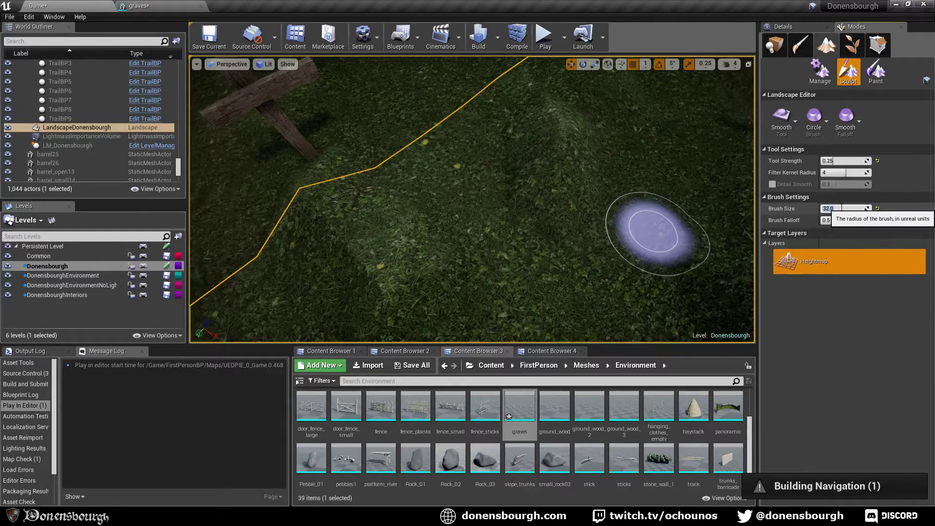
{"action": "type", "text": "64"}
{"action": "key", "text": "Return"}
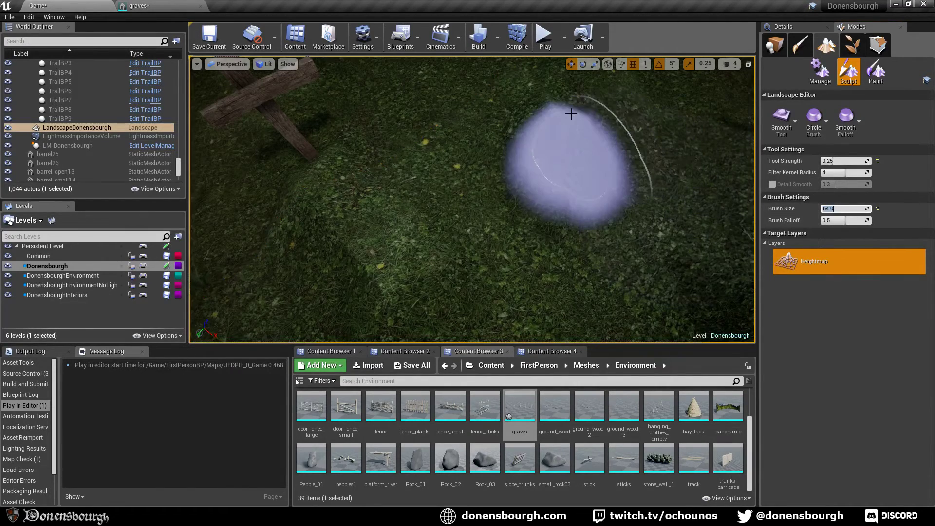
{"action": "left_click_drag", "start_coordinate": [569, 159], "coordinate": [562, 215]}
{"action": "right_click_drag", "start_coordinate": [562, 215], "coordinate": [629, 185]}
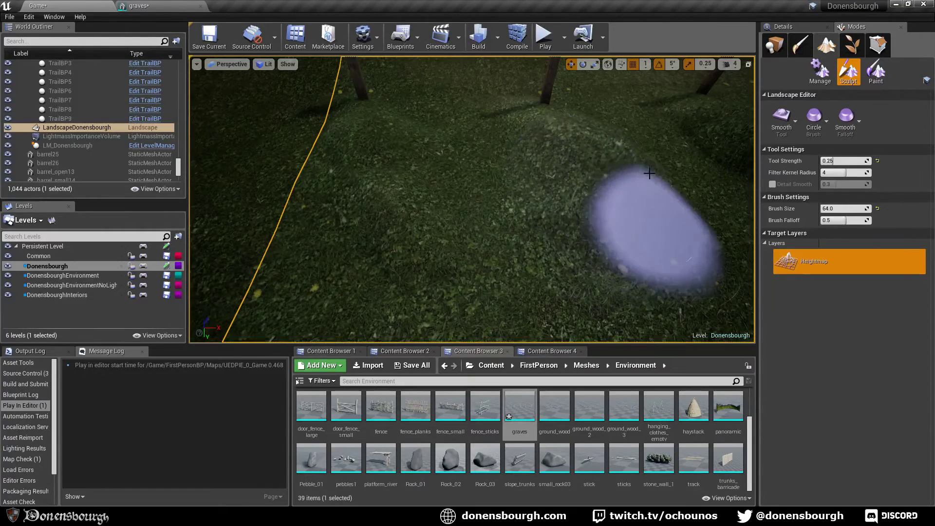
{"action": "right_click_drag", "start_coordinate": [524, 253], "coordinate": [525, 253]}
{"action": "mouse_move", "coordinate": [469, 195]}
{"action": "left_mouse_down"}
{"action": "mouse_move", "coordinate": [478, 209]}
{"action": "mouse_move", "coordinate": [438, 205]}
{"action": "mouse_move", "coordinate": [507, 224]}
{"action": "mouse_move", "coordinate": [472, 202]}
{"action": "mouse_move", "coordinate": [503, 199]}
{"action": "left_mouse_up"}
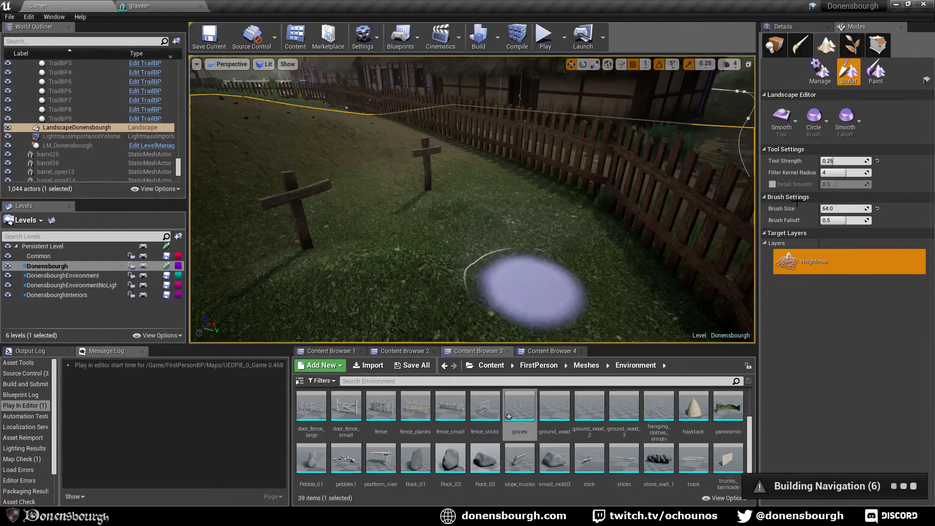
- Switch to the Sculpt tool with brush size 32 and raise the grave mounds in front of the two crosses near the fence
{"action": "left_click", "coordinate": [782, 120]}
{"action": "left_click", "coordinate": [819, 143]}
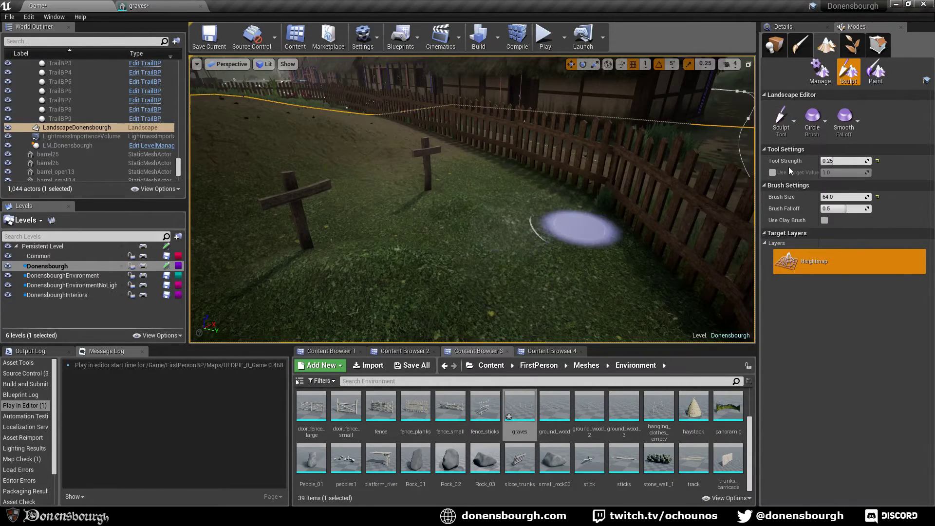
{"action": "left_click", "coordinate": [844, 197]}
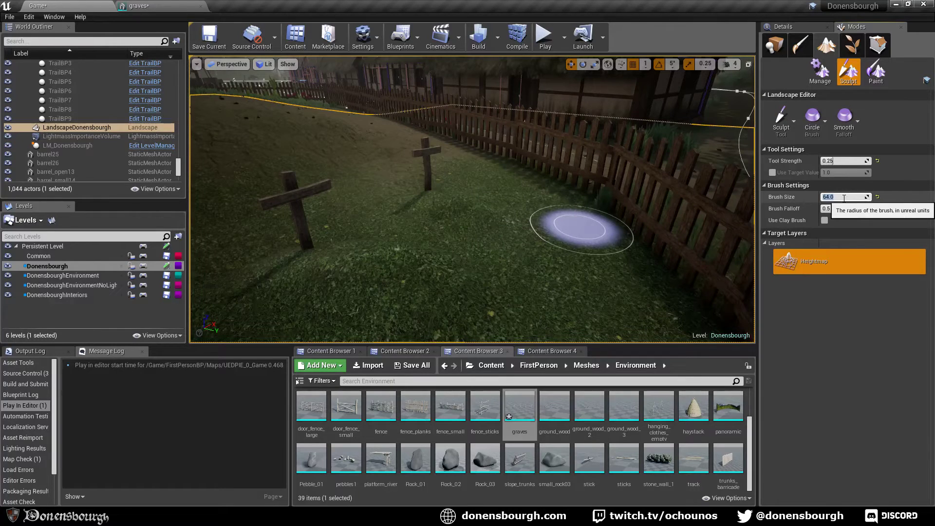
{"action": "type", "text": "32"}
{"action": "key", "text": "Return"}
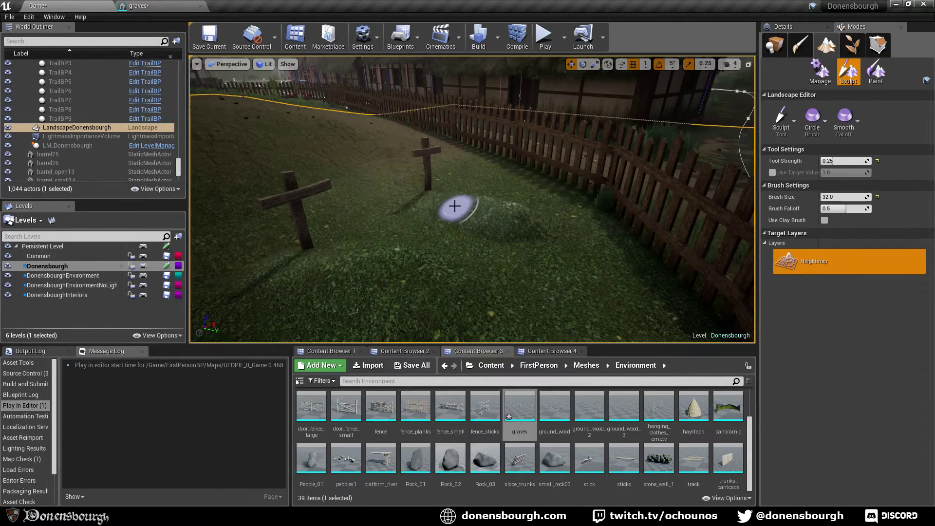
{"action": "left_click_drag", "start_coordinate": [471, 211], "coordinate": [502, 234]}
{"action": "right_click_drag", "start_coordinate": [501, 234], "coordinate": [515, 250]}
{"action": "mouse_move", "coordinate": [515, 250]}
{"action": "left_mouse_down"}
{"action": "mouse_move", "coordinate": [417, 188]}
{"action": "mouse_move", "coordinate": [466, 213]}
{"action": "mouse_move", "coordinate": [490, 228]}
{"action": "mouse_move", "coordinate": [422, 192]}
{"action": "mouse_move", "coordinate": [413, 198]}
{"action": "left_mouse_up"}
- Switch back to the Smooth tool and soften the two freshly raised mounds
{"action": "left_click", "coordinate": [782, 118]}
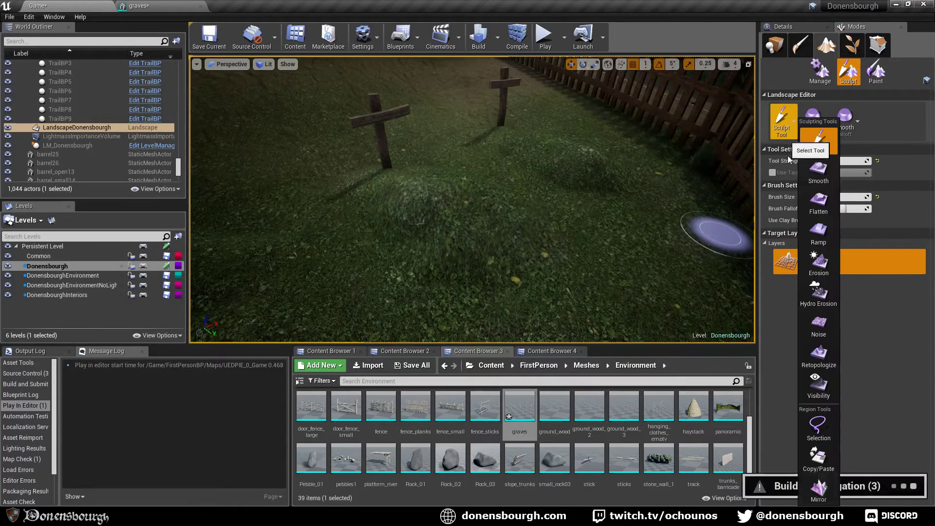
{"action": "left_click", "coordinate": [824, 173]}
{"action": "mouse_move", "coordinate": [476, 205]}
{"action": "left_mouse_down"}
{"action": "mouse_move", "coordinate": [453, 198]}
{"action": "mouse_move", "coordinate": [440, 267]}
{"action": "mouse_move", "coordinate": [499, 263]}
{"action": "mouse_move", "coordinate": [405, 222]}
{"action": "mouse_move", "coordinate": [432, 183]}
{"action": "mouse_move", "coordinate": [539, 222]}
{"action": "mouse_move", "coordinate": [495, 220]}
{"action": "mouse_move", "coordinate": [604, 165]}
{"action": "mouse_move", "coordinate": [546, 153]}
{"action": "mouse_move", "coordinate": [613, 193]}
{"action": "mouse_move", "coordinate": [553, 192]}
{"action": "mouse_move", "coordinate": [523, 146]}
{"action": "mouse_move", "coordinate": [551, 143]}
{"action": "left_mouse_up"}
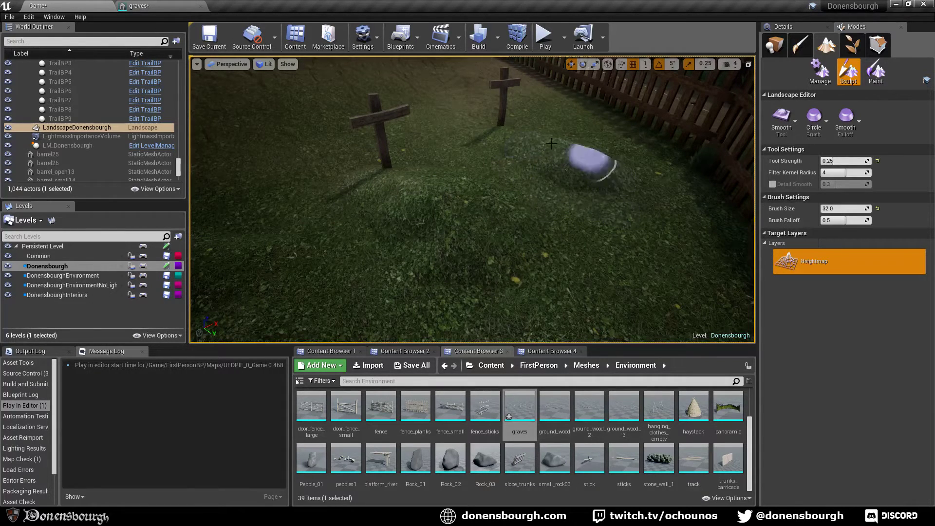
- Paint the MudDirt layer over the grave mounds in front of the two crosses near the fence
{"action": "left_click", "coordinate": [876, 71]}
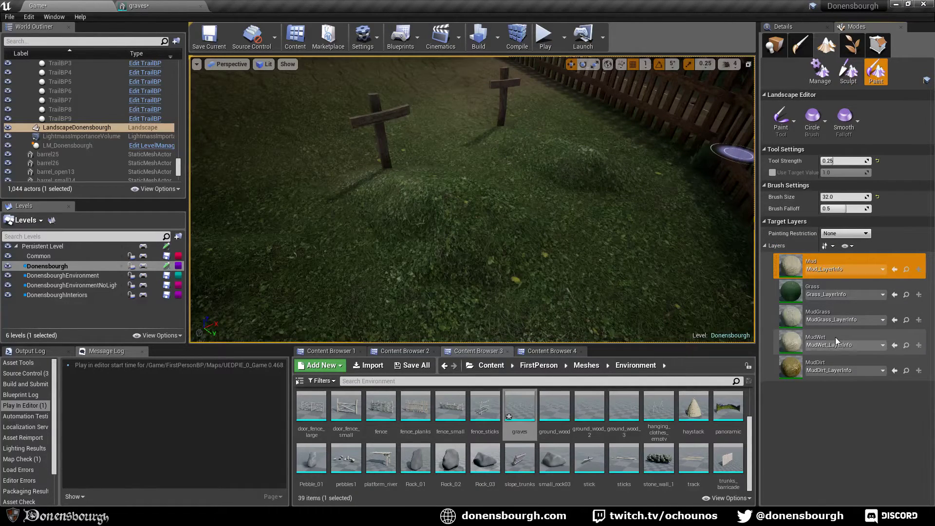
{"action": "left_click", "coordinate": [845, 362]}
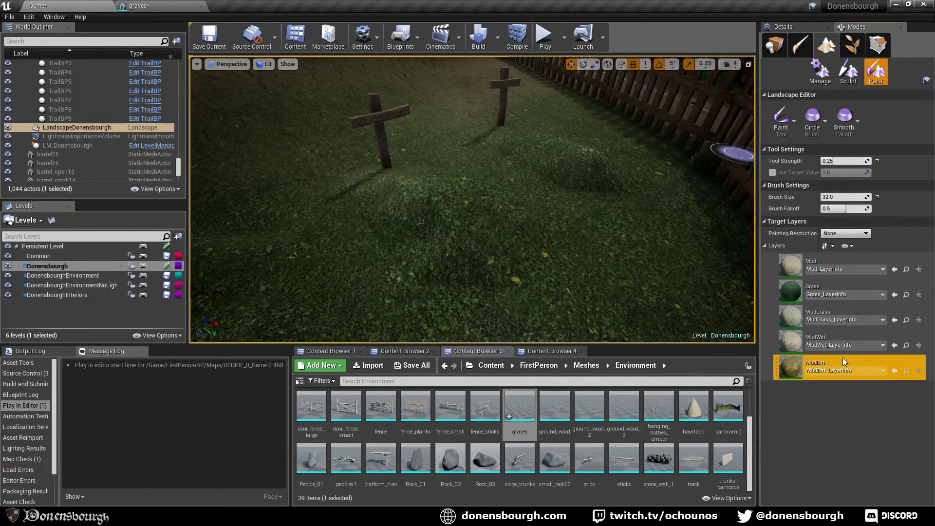
{"action": "mouse_move", "coordinate": [565, 155]}
{"action": "left_mouse_down"}
{"action": "mouse_move", "coordinate": [517, 140]}
{"action": "mouse_move", "coordinate": [599, 161]}
{"action": "mouse_move", "coordinate": [547, 151]}
{"action": "mouse_move", "coordinate": [619, 181]}
{"action": "mouse_move", "coordinate": [570, 181]}
{"action": "mouse_move", "coordinate": [524, 146]}
{"action": "mouse_move", "coordinate": [609, 163]}
{"action": "mouse_move", "coordinate": [579, 158]}
{"action": "left_mouse_up"}
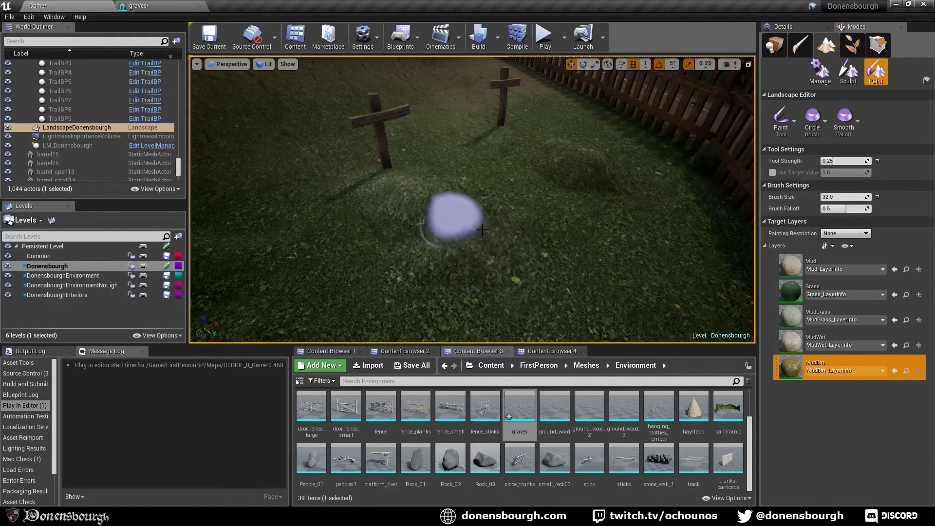
{"action": "mouse_move", "coordinate": [465, 192]}
{"action": "left_mouse_down"}
{"action": "mouse_move", "coordinate": [404, 180]}
{"action": "mouse_move", "coordinate": [528, 226]}
{"action": "mouse_move", "coordinate": [506, 255]}
{"action": "mouse_move", "coordinate": [382, 192]}
{"action": "mouse_move", "coordinate": [502, 261]}
{"action": "mouse_move", "coordinate": [438, 198]}
{"action": "mouse_move", "coordinate": [510, 231]}
{"action": "mouse_move", "coordinate": [440, 219]}
{"action": "left_mouse_up"}
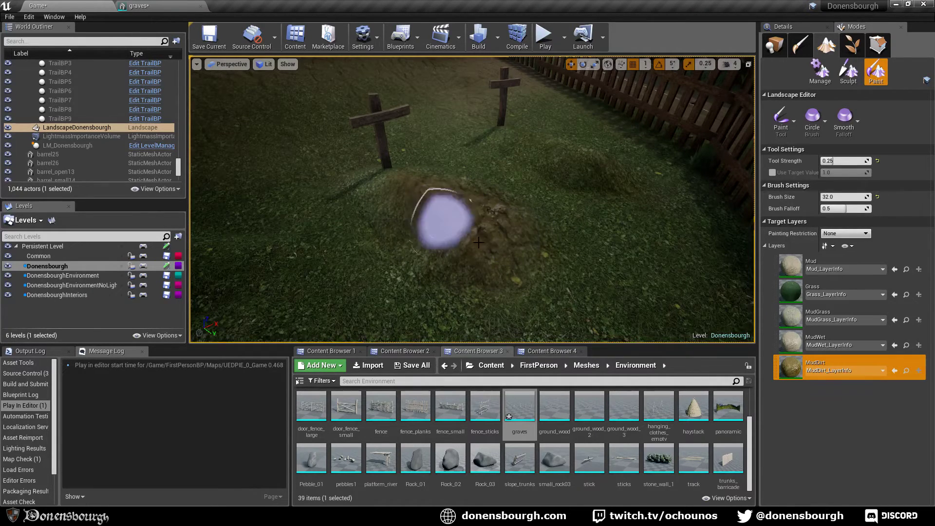
{"action": "right_click_drag", "start_coordinate": [480, 247], "coordinate": [514, 243]}
{"action": "mouse_move", "coordinate": [302, 239]}
{"action": "left_mouse_down"}
{"action": "mouse_move", "coordinate": [347, 164]}
{"action": "mouse_move", "coordinate": [247, 291]}
{"action": "mouse_move", "coordinate": [325, 191]}
{"action": "mouse_move", "coordinate": [280, 277]}
{"action": "mouse_move", "coordinate": [335, 236]}
{"action": "left_mouse_up"}
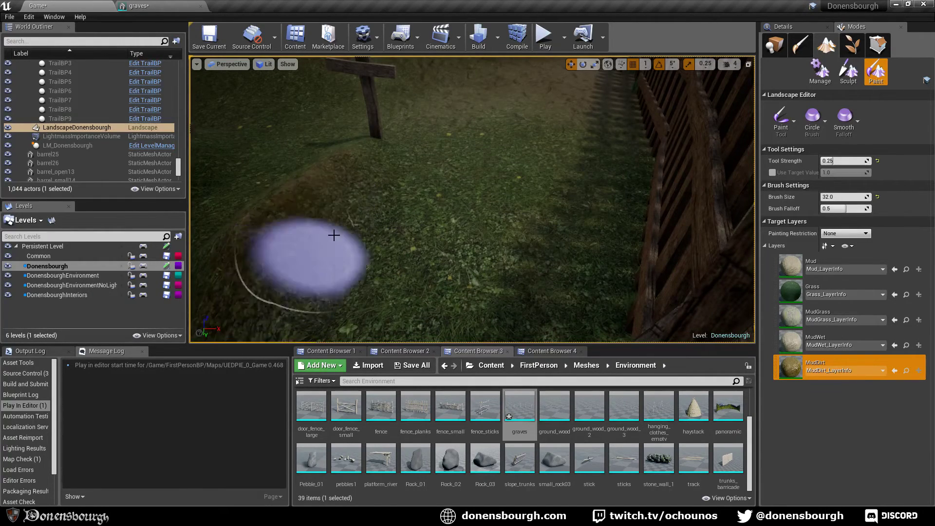
- Continue painting MudDirt over the mound in front of the next upright cross in the row
{"action": "scroll", "coordinate": [340, 242], "scroll_direction": "down", "scroll_amount": 3}
{"action": "mouse_move", "coordinate": [408, 181]}
{"action": "left_mouse_down"}
{"action": "mouse_move", "coordinate": [384, 240]}
{"action": "mouse_move", "coordinate": [400, 173]}
{"action": "left_mouse_up"}
{"action": "right_click_drag", "start_coordinate": [419, 225], "coordinate": [390, 217]}
{"action": "left_click_drag", "start_coordinate": [488, 175], "coordinate": [488, 229]}
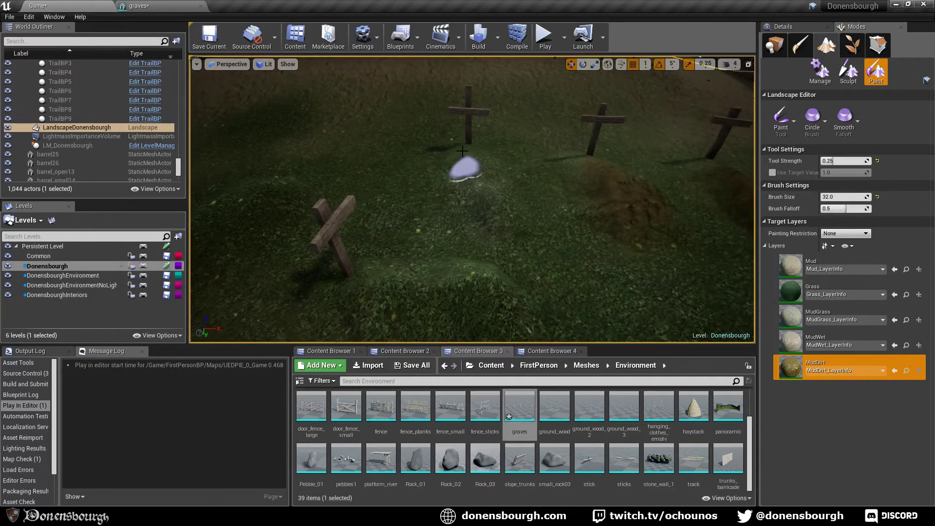
{"action": "mouse_move", "coordinate": [501, 215]}
{"action": "left_mouse_down"}
{"action": "mouse_move", "coordinate": [460, 169]}
{"action": "mouse_move", "coordinate": [491, 226]}
{"action": "mouse_move", "coordinate": [469, 174]}
{"action": "left_mouse_up"}
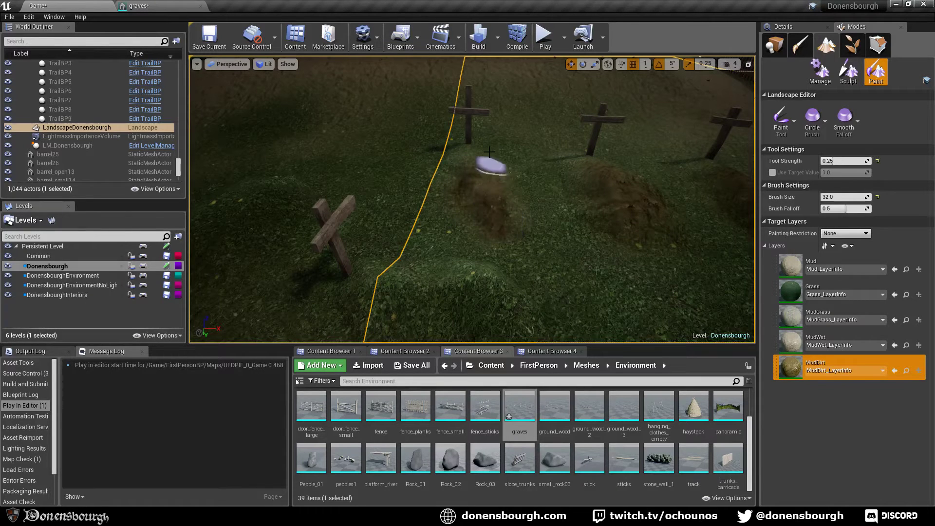
{"action": "mouse_move", "coordinate": [507, 220]}
{"action": "left_mouse_down"}
{"action": "mouse_move", "coordinate": [470, 162]}
{"action": "mouse_move", "coordinate": [506, 220]}
{"action": "left_mouse_up"}
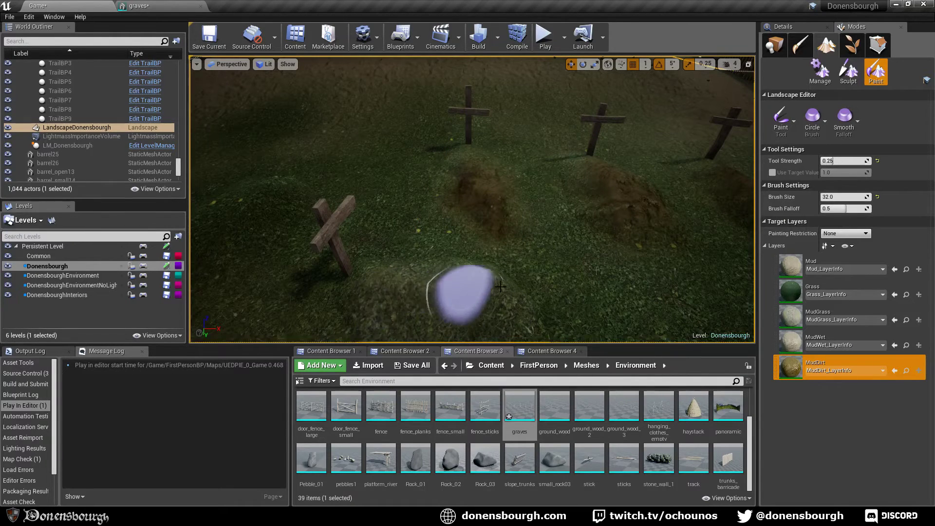
- Paint MudDirt over the mound beside the leaning cross and the remaining mound by the neighbouring cross
{"action": "mouse_move", "coordinate": [521, 318]}
{"action": "left_mouse_down"}
{"action": "mouse_move", "coordinate": [358, 301]}
{"action": "mouse_move", "coordinate": [519, 304]}
{"action": "mouse_move", "coordinate": [400, 284]}
{"action": "mouse_move", "coordinate": [490, 275]}
{"action": "left_mouse_up"}
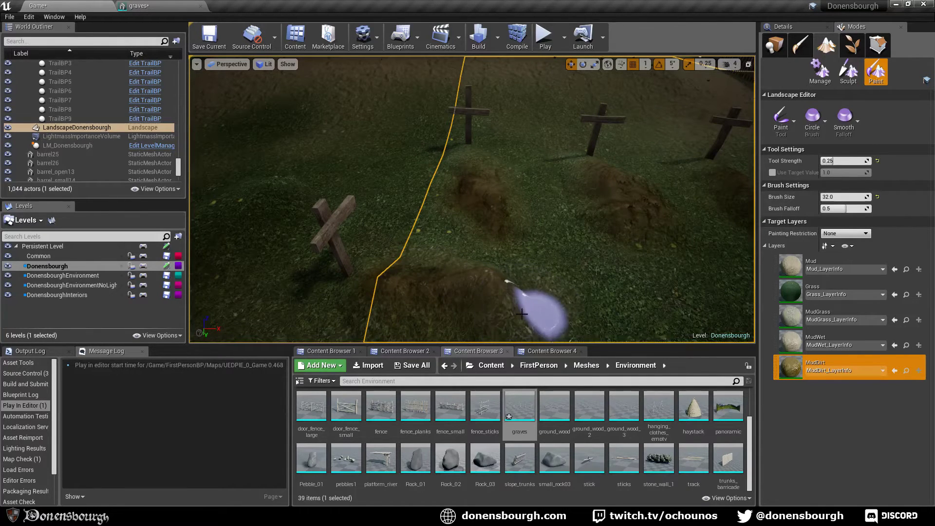
{"action": "mouse_move", "coordinate": [522, 314]}
{"action": "left_mouse_down"}
{"action": "mouse_move", "coordinate": [549, 311]}
{"action": "mouse_move", "coordinate": [477, 318]}
{"action": "mouse_move", "coordinate": [511, 308]}
{"action": "mouse_move", "coordinate": [377, 298]}
{"action": "left_mouse_up"}
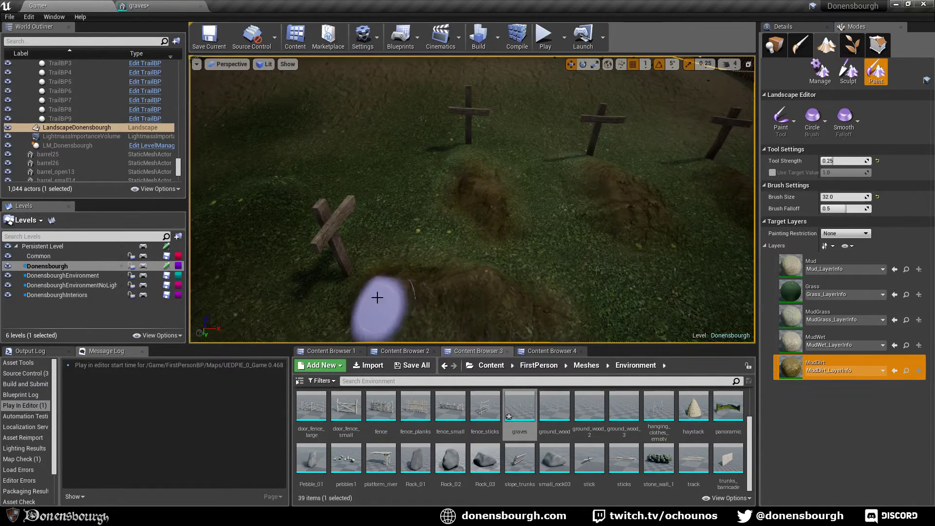
{"action": "right_click_drag", "start_coordinate": [390, 279], "coordinate": [312, 243]}
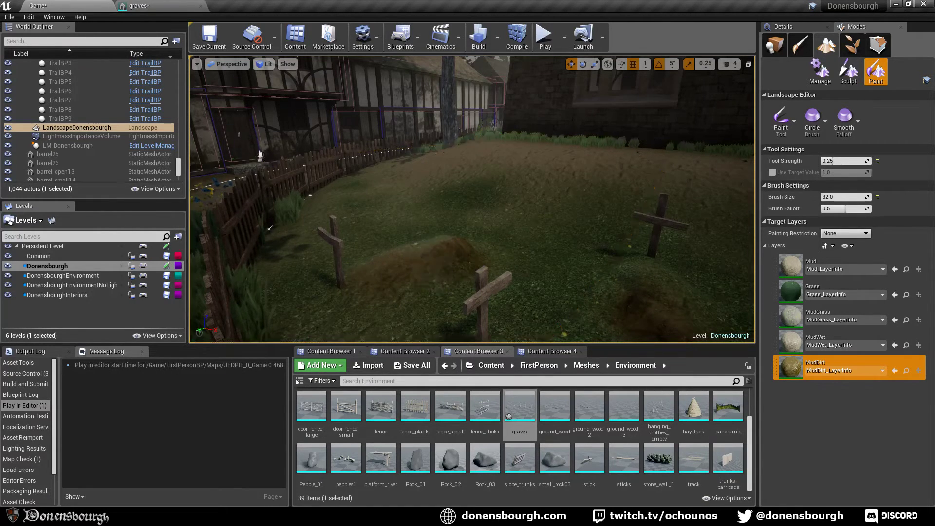
{"action": "right_click_drag", "start_coordinate": [464, 269], "coordinate": [633, 292]}
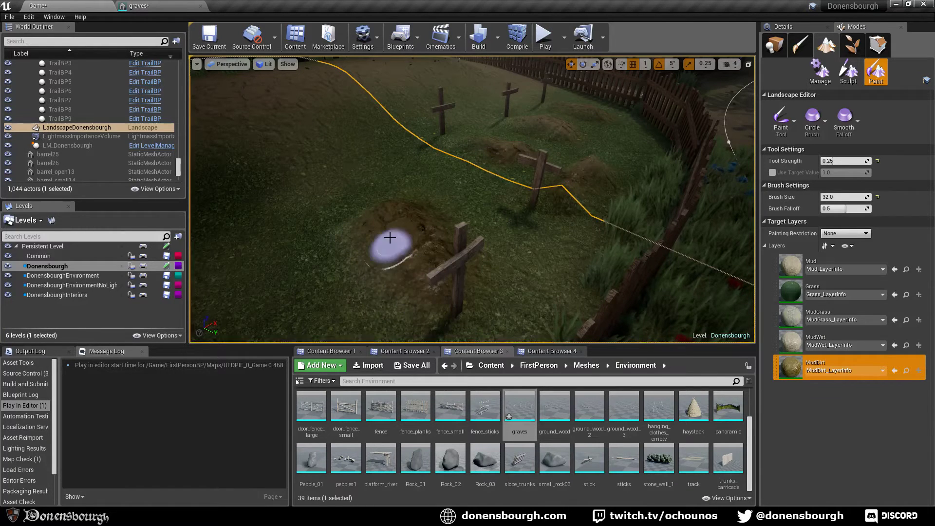
{"action": "mouse_move", "coordinate": [390, 238]}
{"action": "right_mouse_down"}
{"action": "mouse_move", "coordinate": [438, 239]}
{"action": "mouse_move", "coordinate": [388, 227]}
{"action": "right_mouse_up"}
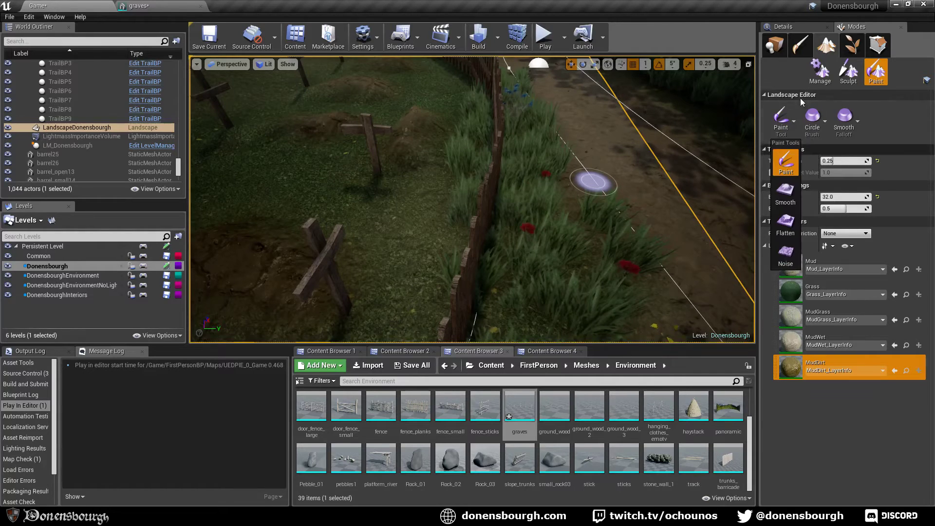
- Return to the landscape Smooth sculpting tool with brush size 64 and soften the dirt mounds by the two front crosses
{"action": "left_click", "coordinate": [848, 70]}
{"action": "right_click_drag", "start_coordinate": [526, 243], "coordinate": [352, 238]}
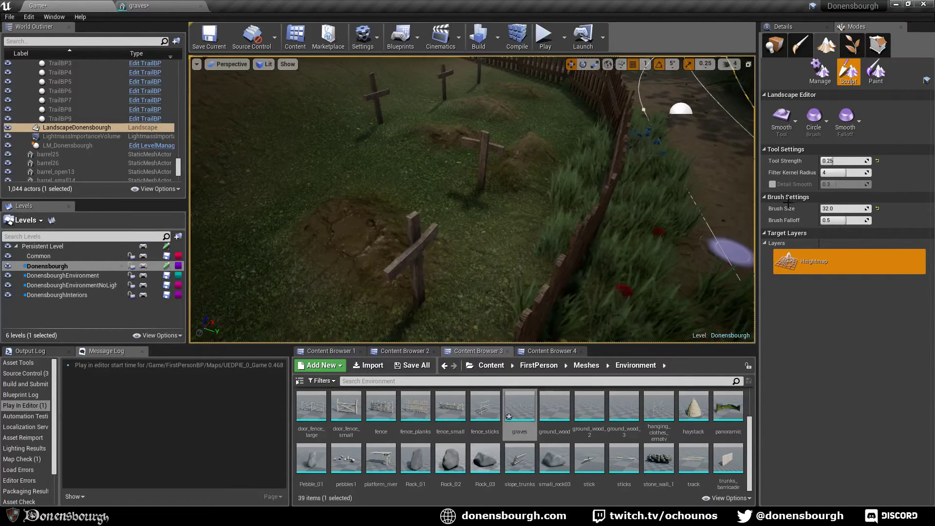
{"action": "left_click", "coordinate": [841, 209]}
{"action": "type", "text": "64"}
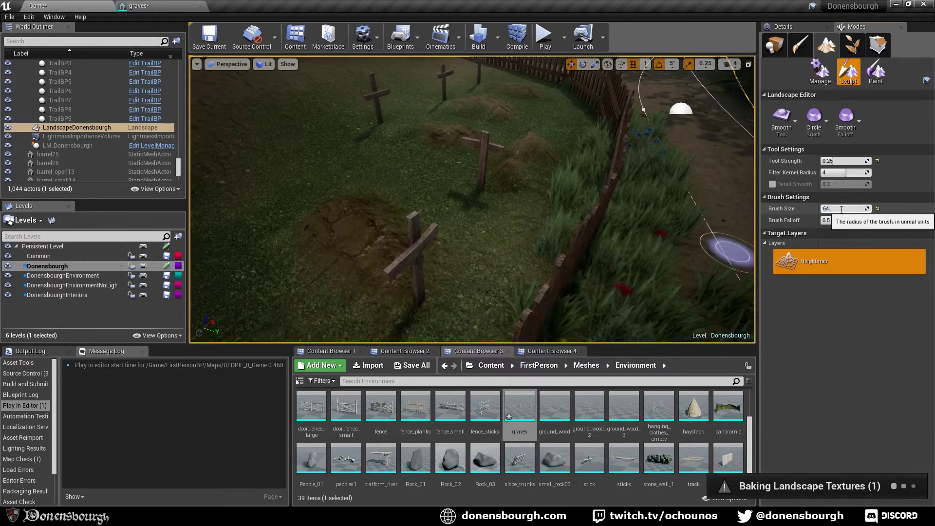
{"action": "key", "text": "Return"}
{"action": "mouse_move", "coordinate": [376, 210]}
{"action": "left_mouse_down"}
{"action": "mouse_move", "coordinate": [388, 292]}
{"action": "mouse_move", "coordinate": [292, 248]}
{"action": "mouse_move", "coordinate": [392, 253]}
{"action": "mouse_move", "coordinate": [326, 213]}
{"action": "left_mouse_up"}
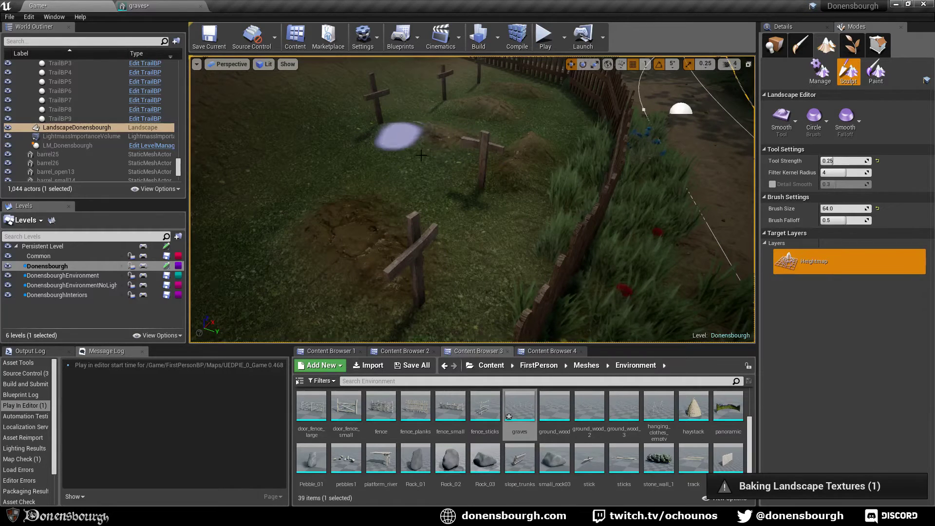
{"action": "mouse_move", "coordinate": [482, 161]}
{"action": "left_mouse_down"}
{"action": "mouse_move", "coordinate": [507, 161]}
{"action": "mouse_move", "coordinate": [536, 142]}
{"action": "mouse_move", "coordinate": [517, 183]}
{"action": "mouse_move", "coordinate": [547, 153]}
{"action": "left_mouse_up"}
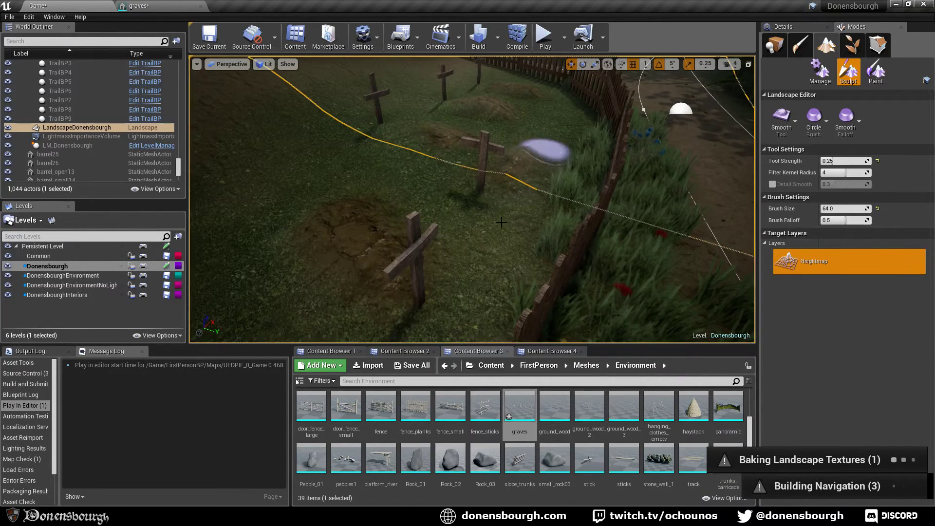
- Smooth the dirt mounds in front of the three crosses in the back row
{"action": "right_click_drag", "start_coordinate": [547, 153], "coordinate": [424, 158]}
{"action": "key", "text": "d"}
{"action": "right_click_drag", "start_coordinate": [501, 171], "coordinate": [491, 194]}
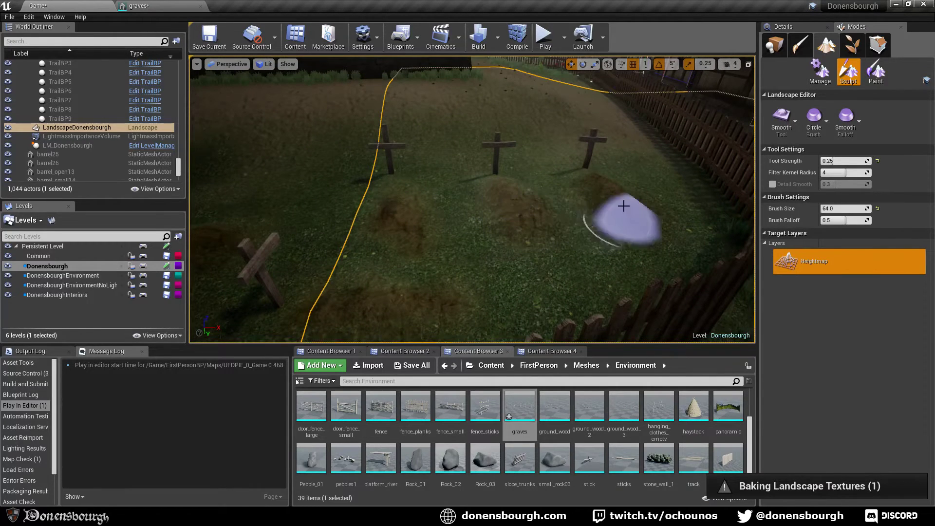
{"action": "mouse_move", "coordinate": [622, 205]}
{"action": "left_mouse_down"}
{"action": "mouse_move", "coordinate": [608, 188]}
{"action": "mouse_move", "coordinate": [648, 203]}
{"action": "mouse_move", "coordinate": [626, 185]}
{"action": "left_mouse_up"}
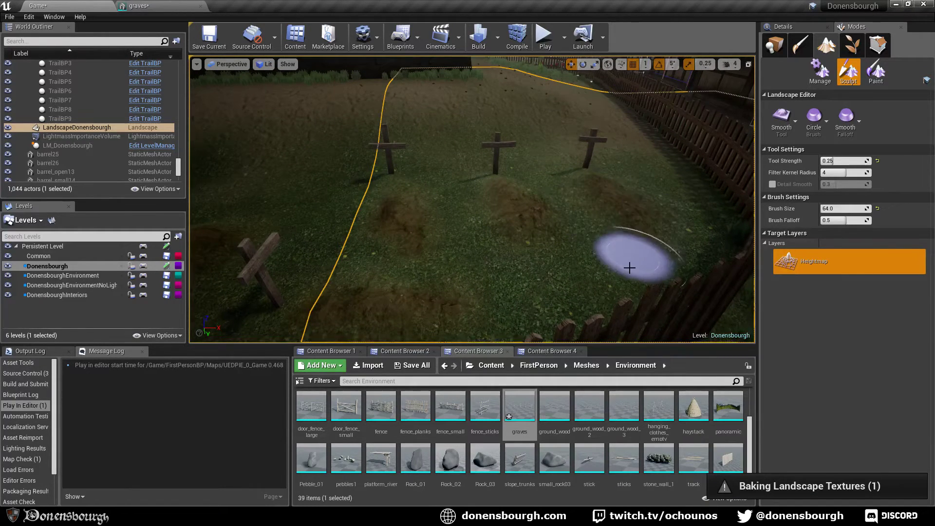
{"action": "right_click_drag", "start_coordinate": [627, 261], "coordinate": [585, 265]}
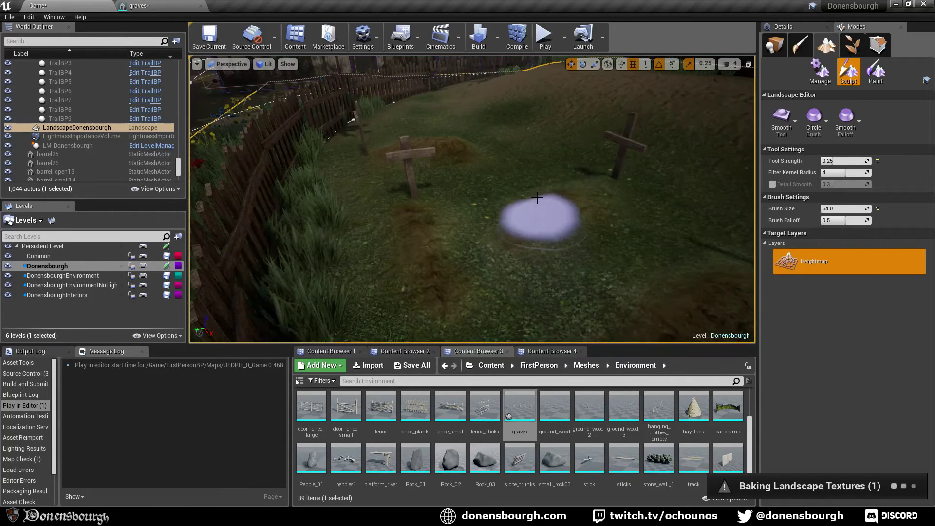
- Paint MudDirt with brush size 32 over the smoothed mounds in front of the back row of crosses
{"action": "left_click", "coordinate": [865, 78]}
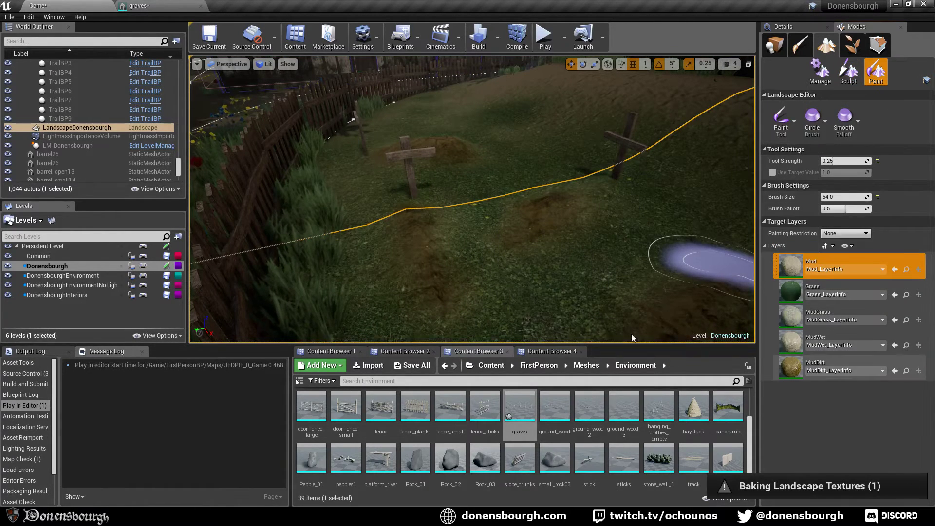
{"action": "left_click", "coordinate": [828, 366]}
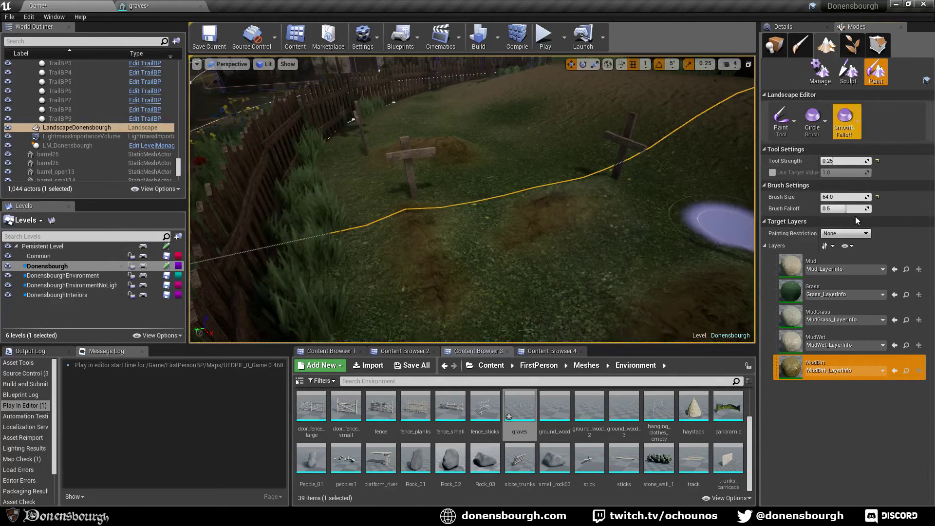
{"action": "left_click", "coordinate": [837, 196]}
{"action": "type", "text": "3"}
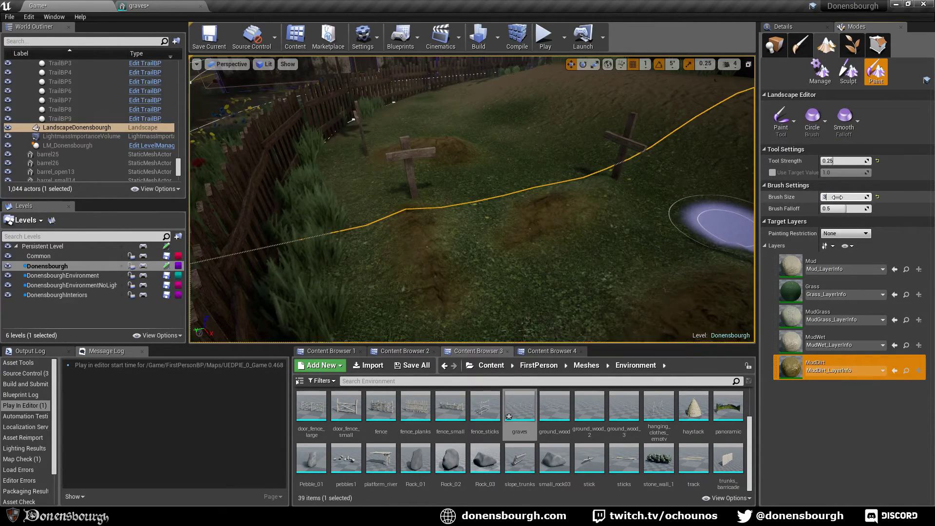
{"action": "type", "text": "2"}
{"action": "key", "text": "Return"}
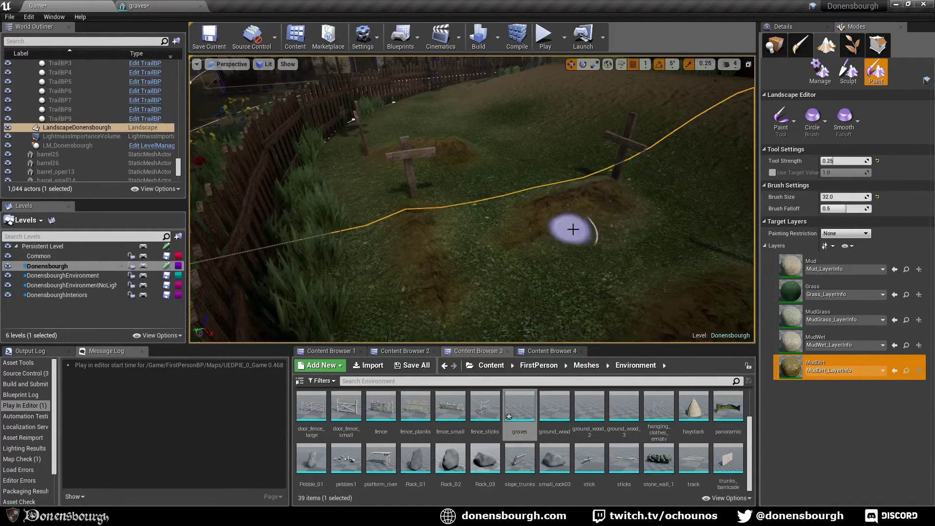
{"action": "right_click_drag", "start_coordinate": [574, 230], "coordinate": [671, 244]}
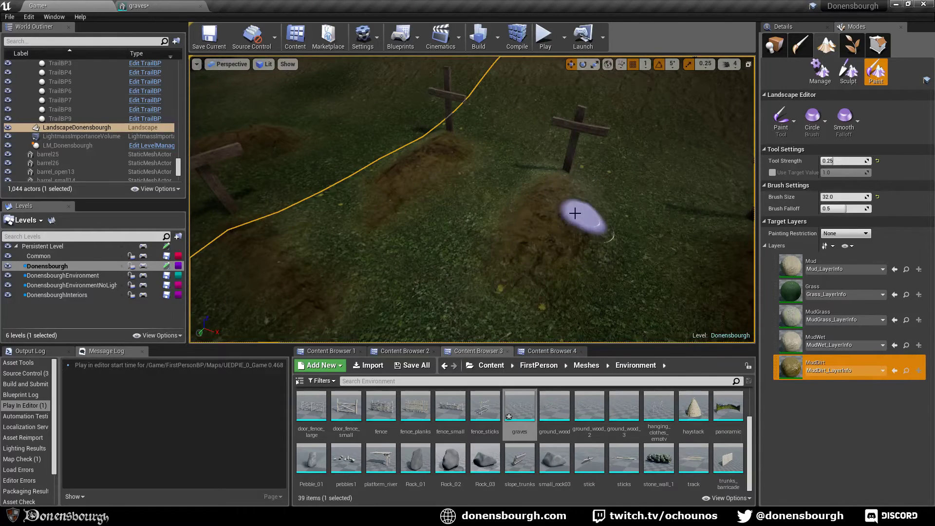
{"action": "right_click_drag", "start_coordinate": [598, 260], "coordinate": [599, 260]}
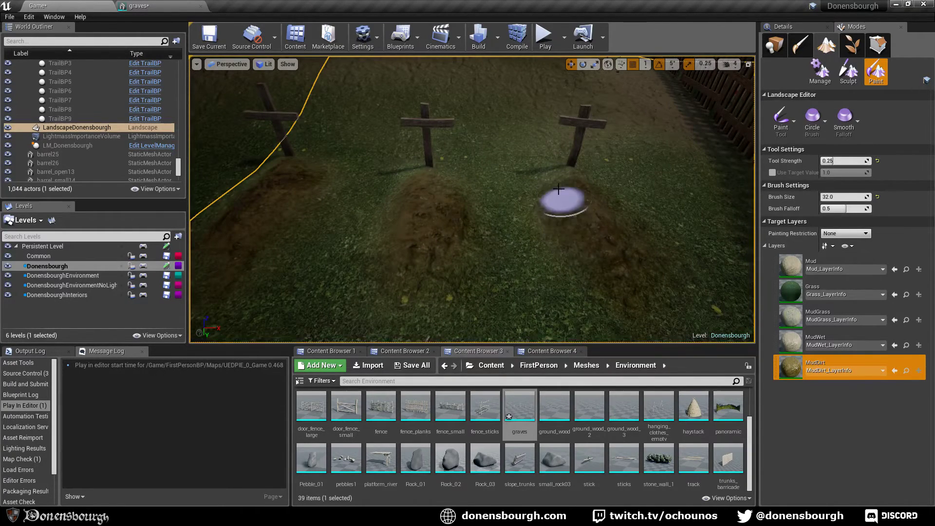
- Extend the MudDirt paint along the edge of the mound near the fence, using brush size 32
{"action": "right_click_drag", "start_coordinate": [450, 291], "coordinate": [370, 273]}
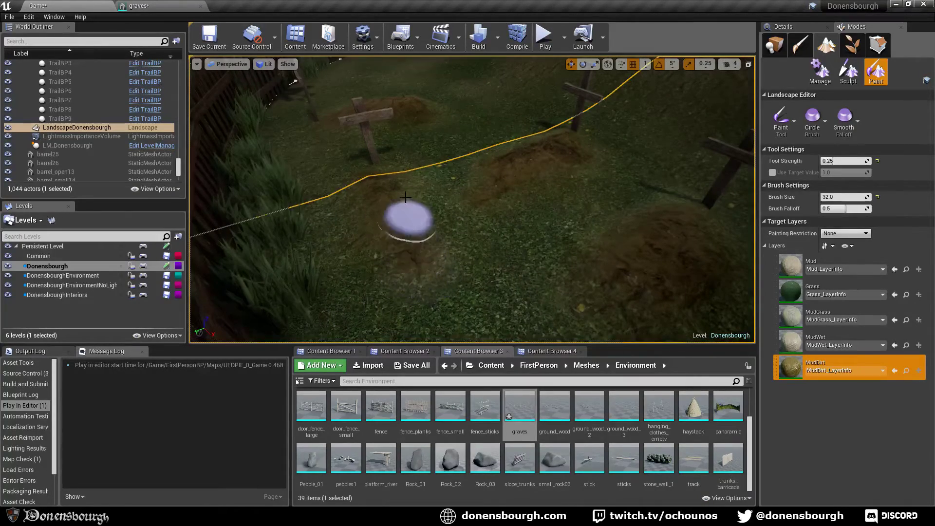
{"action": "mouse_move", "coordinate": [385, 234]}
{"action": "right_mouse_down"}
{"action": "mouse_move", "coordinate": [380, 226]}
{"action": "mouse_move", "coordinate": [465, 170]}
{"action": "mouse_move", "coordinate": [466, 198]}
{"action": "right_mouse_up"}
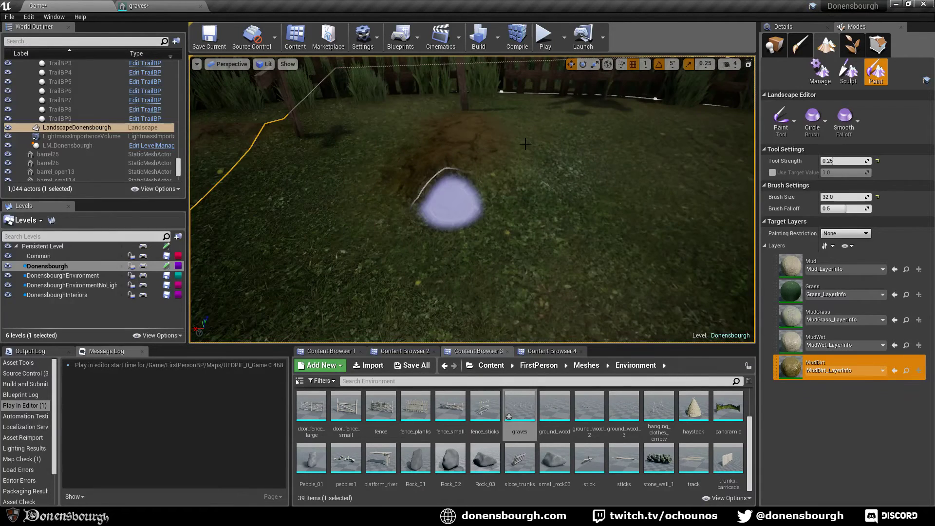
{"action": "mouse_move", "coordinate": [526, 143]}
{"action": "left_mouse_down"}
{"action": "mouse_move", "coordinate": [486, 192]}
{"action": "mouse_move", "coordinate": [517, 158]}
{"action": "mouse_move", "coordinate": [449, 209]}
{"action": "mouse_move", "coordinate": [516, 165]}
{"action": "mouse_move", "coordinate": [517, 137]}
{"action": "mouse_move", "coordinate": [506, 183]}
{"action": "mouse_move", "coordinate": [514, 170]}
{"action": "mouse_move", "coordinate": [428, 237]}
{"action": "mouse_move", "coordinate": [449, 233]}
{"action": "mouse_move", "coordinate": [553, 157]}
{"action": "mouse_move", "coordinate": [408, 236]}
{"action": "mouse_move", "coordinate": [558, 161]}
{"action": "mouse_move", "coordinate": [514, 181]}
{"action": "mouse_move", "coordinate": [489, 213]}
{"action": "left_mouse_up"}
{"action": "right_click_drag", "start_coordinate": [527, 205], "coordinate": [565, 197]}
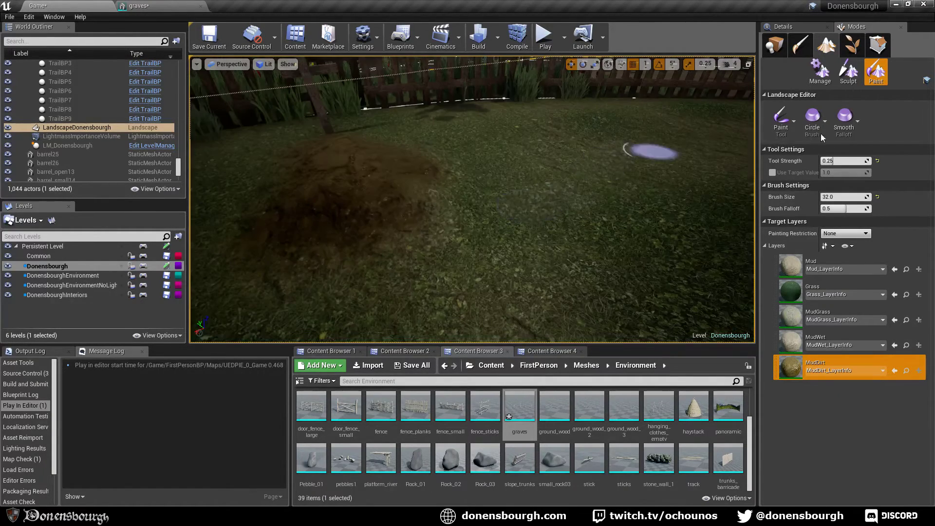
- Smooth the freshly painted mound by the fence with the landscape sculpting tool, raising the brush size to 64
{"action": "left_click", "coordinate": [848, 73]}
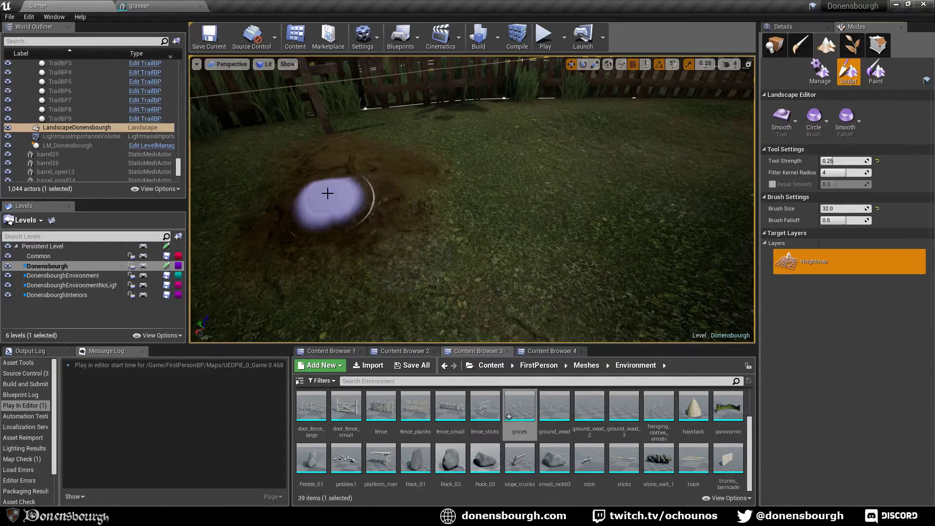
{"action": "mouse_move", "coordinate": [352, 169]}
{"action": "left_mouse_down"}
{"action": "mouse_move", "coordinate": [321, 184]}
{"action": "mouse_move", "coordinate": [327, 189]}
{"action": "left_mouse_up"}
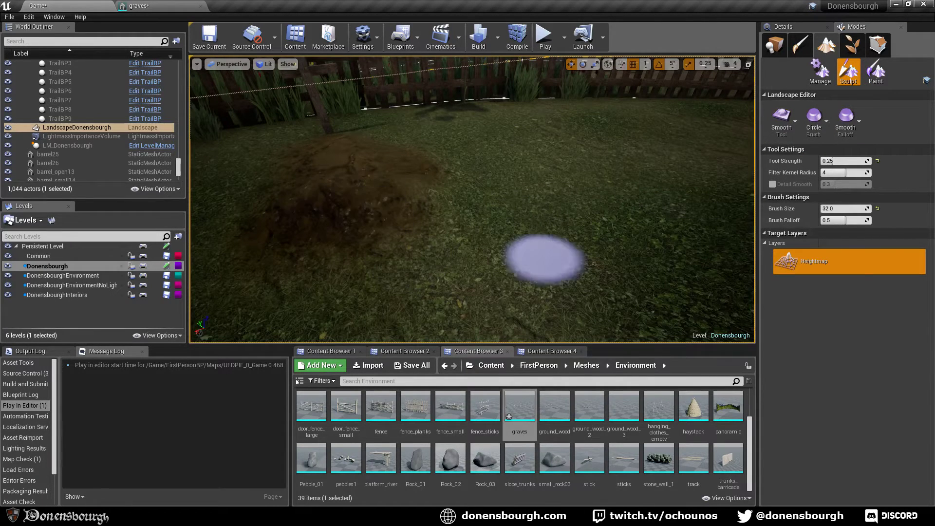
{"action": "type", "text": "64"}
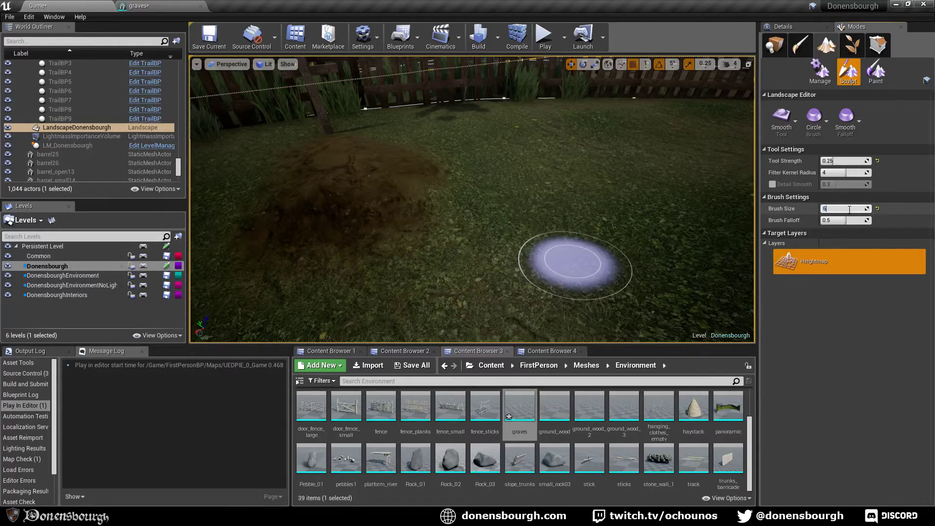
{"action": "key", "text": "Return"}
{"action": "mouse_move", "coordinate": [330, 240]}
{"action": "left_mouse_down"}
{"action": "mouse_move", "coordinate": [299, 232]}
{"action": "mouse_move", "coordinate": [341, 234]}
{"action": "left_mouse_up"}
- Examine the mounds in front of all the crosses from several angles, leaving landscape mode for an unobstructed view
{"action": "mouse_move", "coordinate": [317, 291]}
{"action": "right_mouse_down"}
{"action": "mouse_move", "coordinate": [419, 294]}
{"action": "mouse_move", "coordinate": [376, 257]}
{"action": "mouse_move", "coordinate": [401, 258]}
{"action": "mouse_move", "coordinate": [409, 275]}
{"action": "mouse_move", "coordinate": [431, 266]}
{"action": "right_mouse_up"}
{"action": "scroll", "coordinate": [390, 281], "scroll_direction": "up", "scroll_amount": 3}
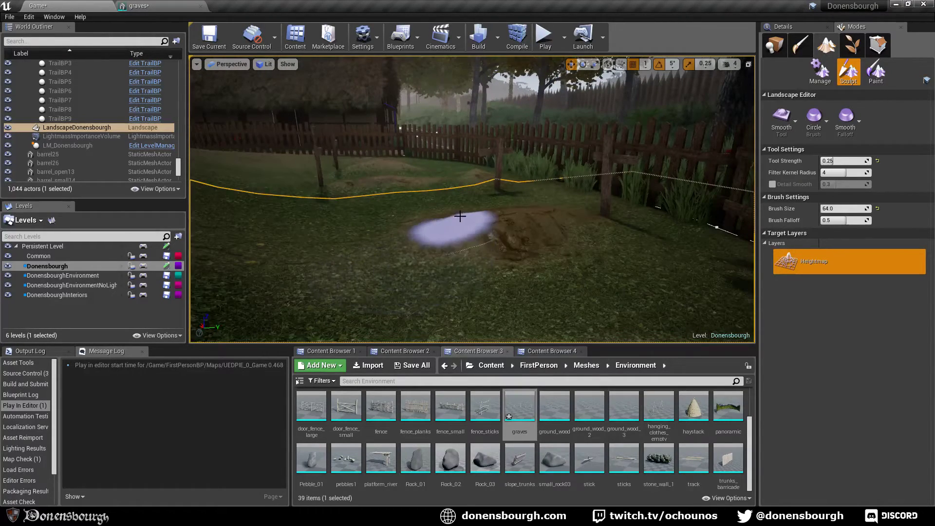
{"action": "right_click_drag", "start_coordinate": [398, 239], "coordinate": [399, 214]}
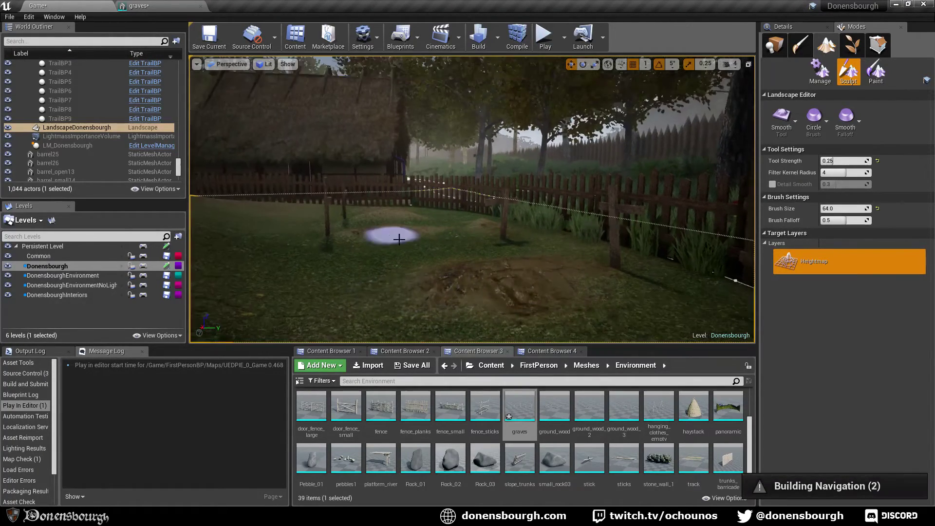
{"action": "scroll", "coordinate": [399, 241], "scroll_direction": "up", "scroll_amount": 3}
{"action": "mouse_move", "coordinate": [413, 247]}
{"action": "right_mouse_down"}
{"action": "mouse_move", "coordinate": [440, 273]}
{"action": "mouse_move", "coordinate": [358, 251]}
{"action": "right_mouse_up"}
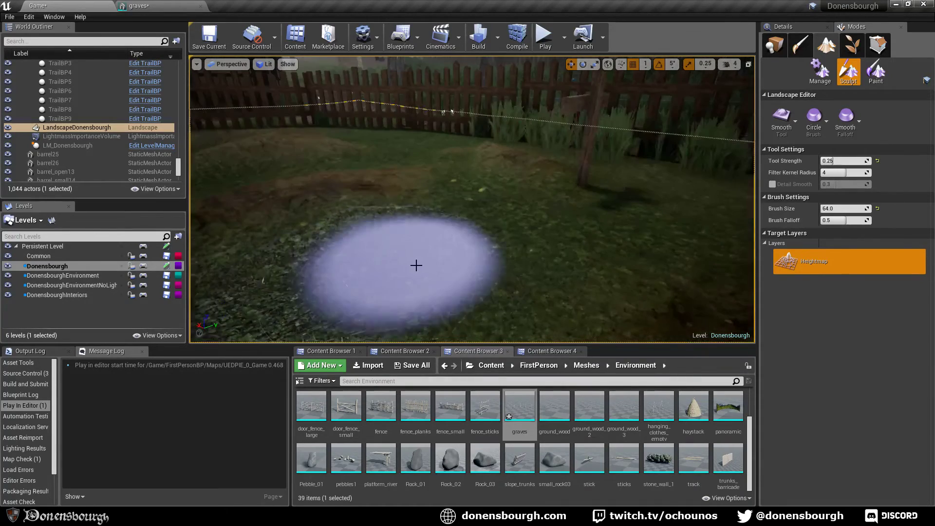
{"action": "right_click_drag", "start_coordinate": [416, 265], "coordinate": [360, 255]}
{"action": "right_click_drag", "start_coordinate": [429, 251], "coordinate": [386, 245]}
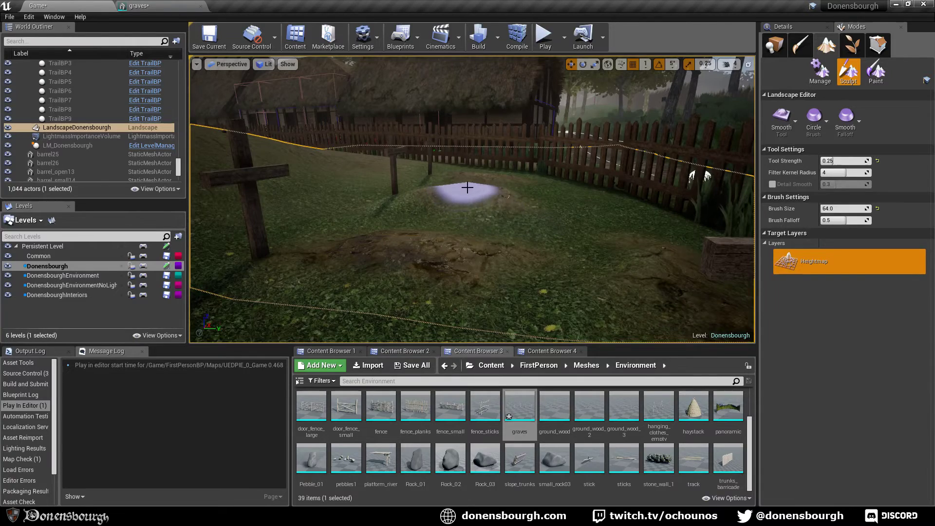
{"action": "right_click_drag", "start_coordinate": [486, 249], "coordinate": [548, 250]}
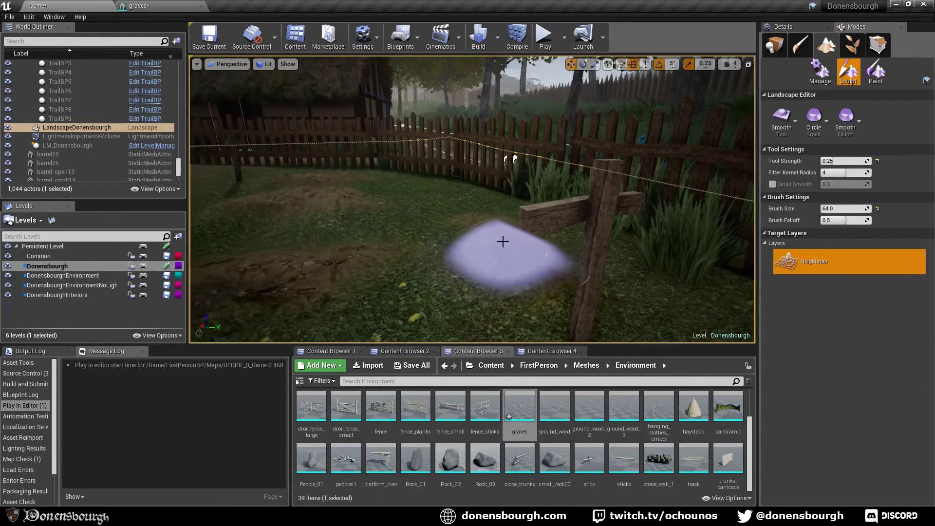
{"action": "right_click_drag", "start_coordinate": [536, 297], "coordinate": [467, 288]}
{"action": "scroll", "coordinate": [467, 288], "scroll_direction": "down", "scroll_amount": 6}
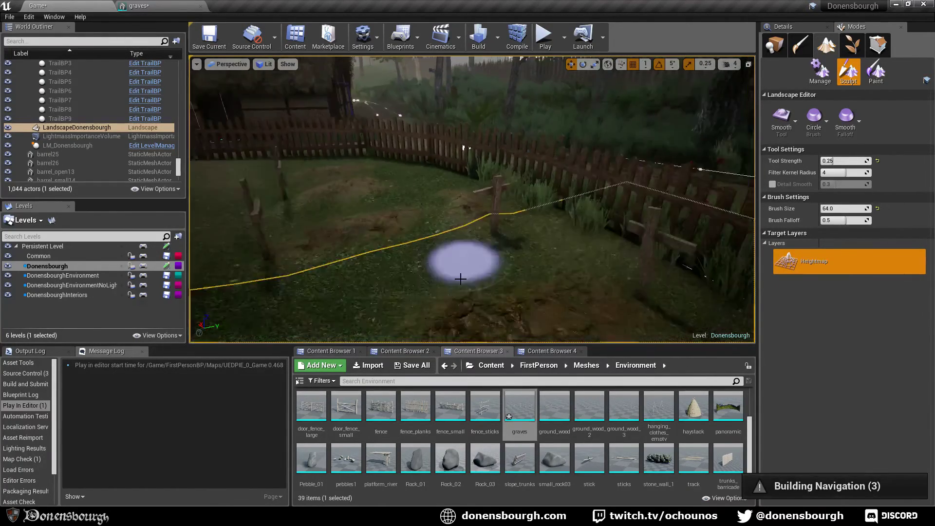
{"action": "key", "text": "shift+1"}
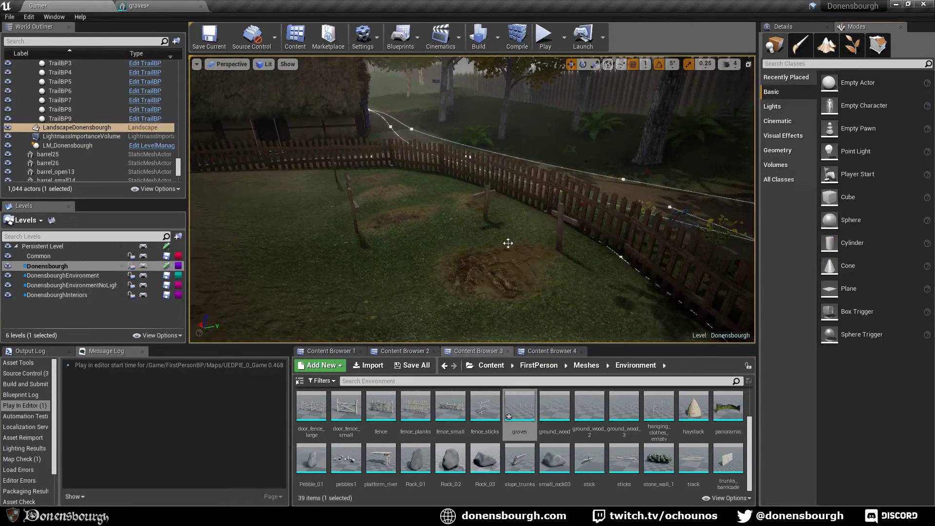
{"action": "mouse_move", "coordinate": [507, 242]}
{"action": "right_mouse_down"}
{"action": "mouse_move", "coordinate": [514, 238]}
{"action": "mouse_move", "coordinate": [494, 255]}
{"action": "mouse_move", "coordinate": [567, 274]}
{"action": "right_mouse_up"}
{"action": "right_click_drag", "start_coordinate": [702, 248], "coordinate": [696, 247]}
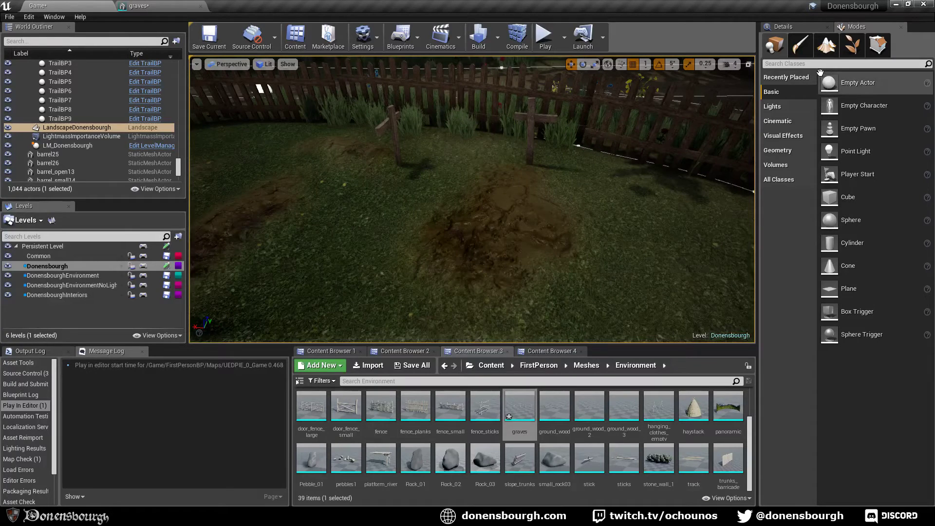
- Paint the Grass layer with brush size 64 around the outer edge of the mound in front of the cross by the fence
{"action": "left_click", "coordinate": [838, 54]}
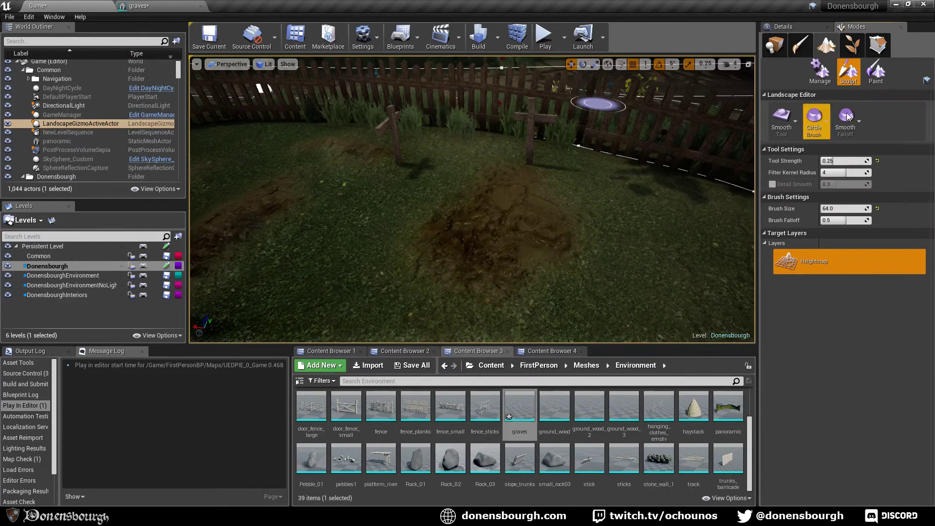
{"action": "left_click", "coordinate": [876, 71]}
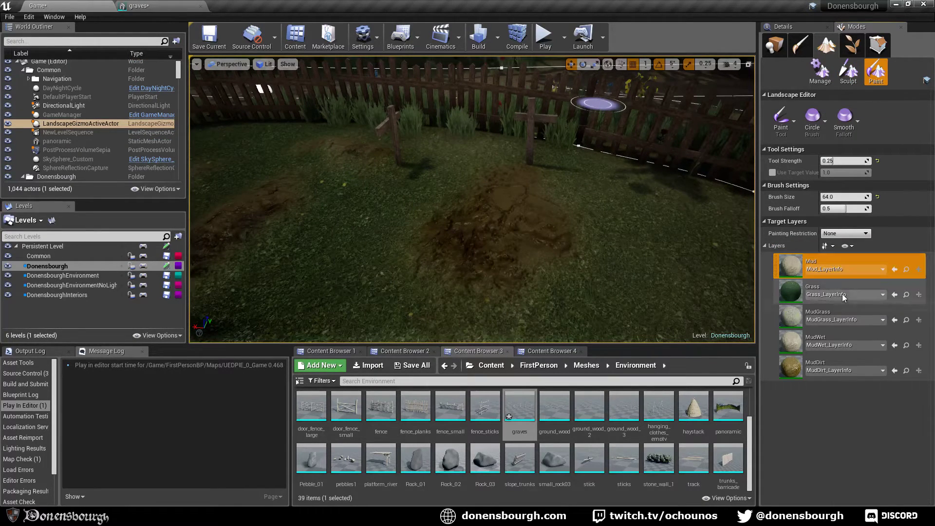
{"action": "left_click", "coordinate": [834, 289]}
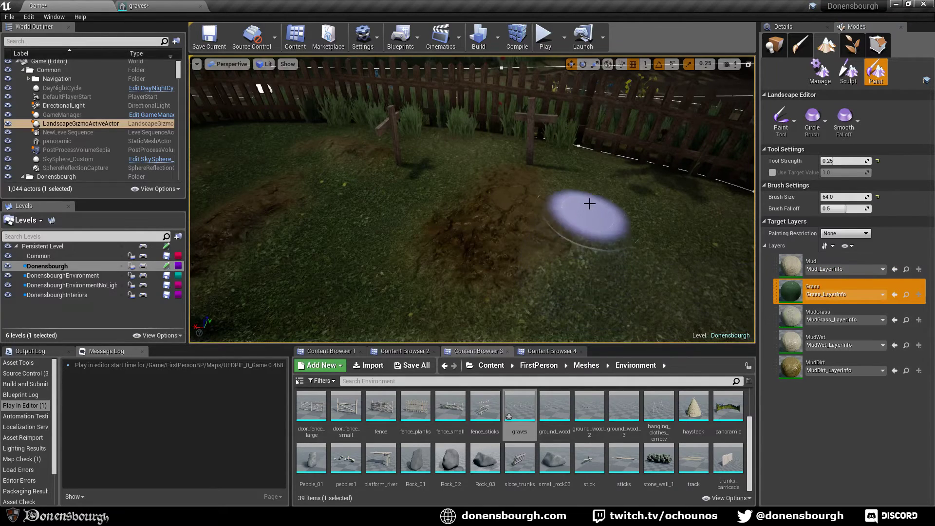
{"action": "mouse_move", "coordinate": [557, 257]}
{"action": "left_mouse_down"}
{"action": "mouse_move", "coordinate": [495, 213]}
{"action": "mouse_move", "coordinate": [568, 182]}
{"action": "mouse_move", "coordinate": [535, 318]}
{"action": "mouse_move", "coordinate": [405, 268]}
{"action": "mouse_move", "coordinate": [407, 205]}
{"action": "mouse_move", "coordinate": [441, 180]}
{"action": "mouse_move", "coordinate": [387, 292]}
{"action": "mouse_move", "coordinate": [419, 189]}
{"action": "mouse_move", "coordinate": [399, 307]}
{"action": "left_mouse_up"}
{"action": "mouse_move", "coordinate": [423, 310]}
{"action": "right_mouse_down"}
{"action": "mouse_move", "coordinate": [429, 336]}
{"action": "mouse_move", "coordinate": [517, 341]}
{"action": "right_mouse_up"}
{"action": "right_click_drag", "start_coordinate": [414, 283], "coordinate": [424, 278]}
- Repaint the trimmed edge of the same mound with MudDirt at brush size 32
{"action": "left_click", "coordinate": [823, 367]}
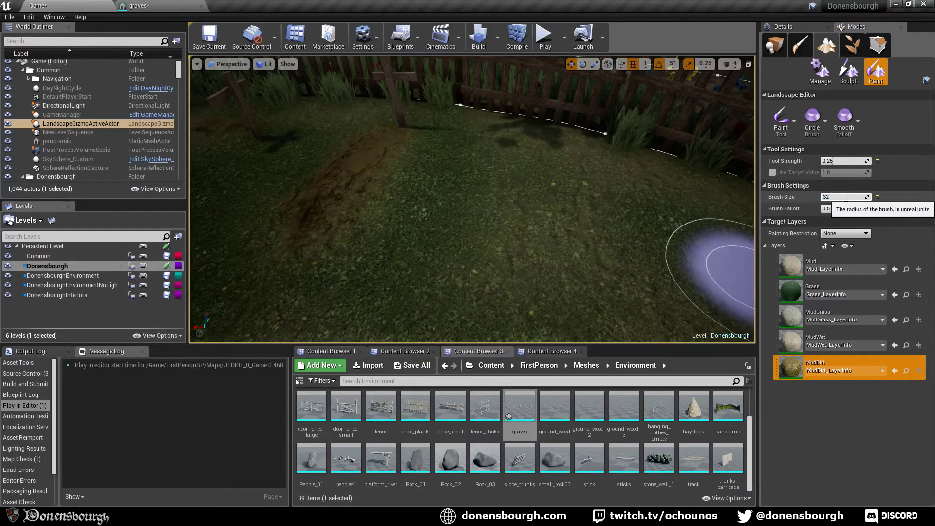
{"action": "key", "text": "Return"}
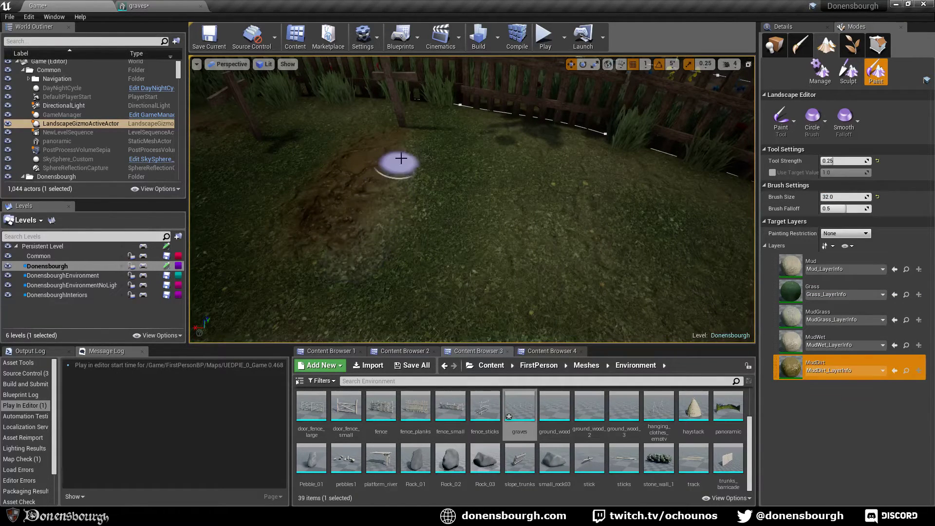
{"action": "mouse_move", "coordinate": [400, 194]}
{"action": "left_mouse_down"}
{"action": "mouse_move", "coordinate": [357, 249]}
{"action": "mouse_move", "coordinate": [407, 146]}
{"action": "mouse_move", "coordinate": [335, 265]}
{"action": "left_mouse_up"}
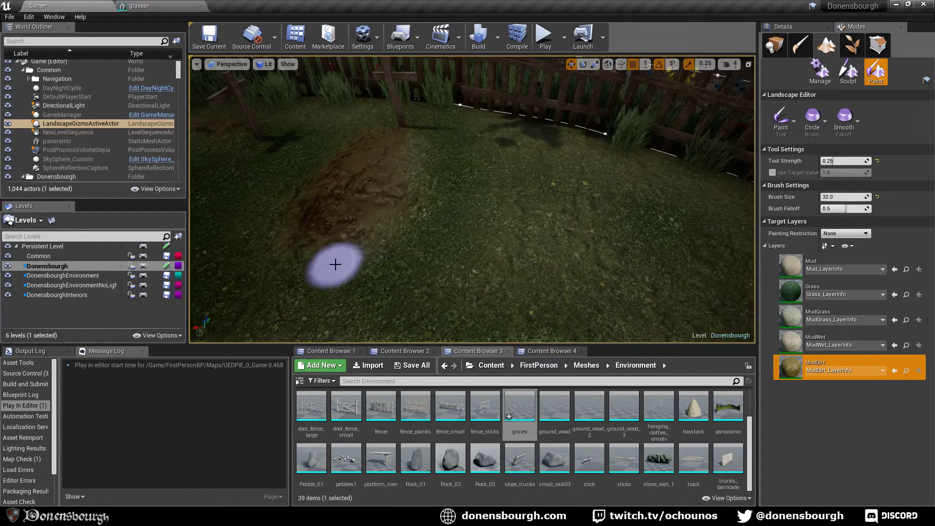
{"action": "mouse_move", "coordinate": [371, 222]}
{"action": "right_mouse_down"}
{"action": "mouse_move", "coordinate": [385, 219]}
{"action": "mouse_move", "coordinate": [362, 218]}
{"action": "right_mouse_up"}
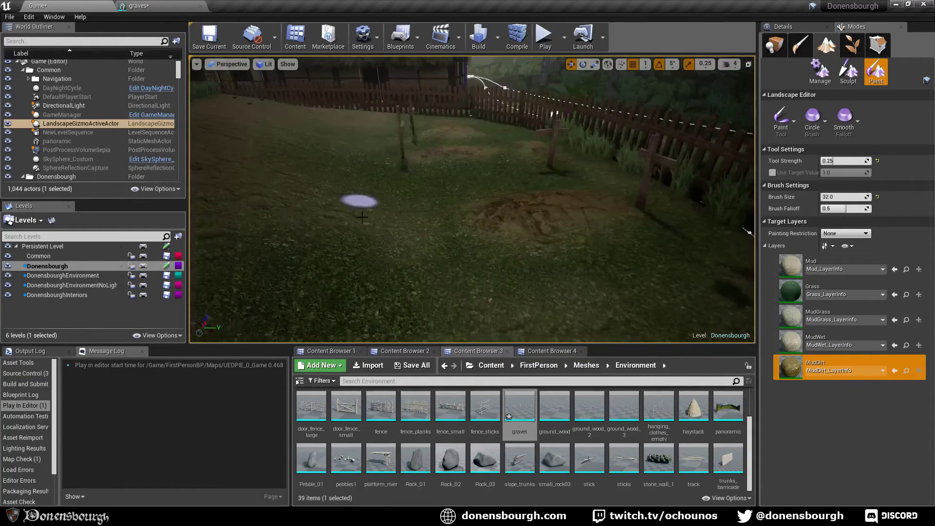
- Set foliage painting to single instance mode placed in the current level, and make DonensbourghEnvironmentNoLight the current level
{"action": "left_click", "coordinate": [856, 43]}
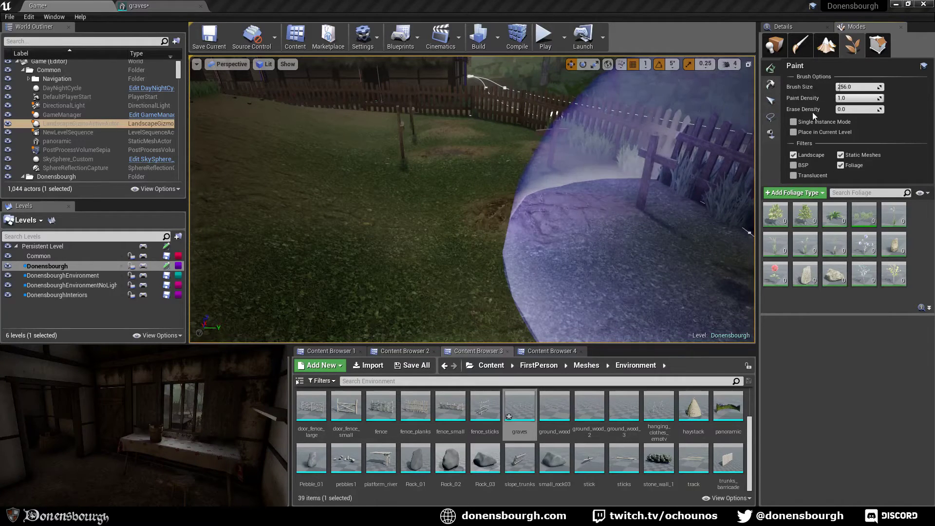
{"action": "left_click", "coordinate": [828, 125]}
{"action": "left_click", "coordinate": [834, 132]}
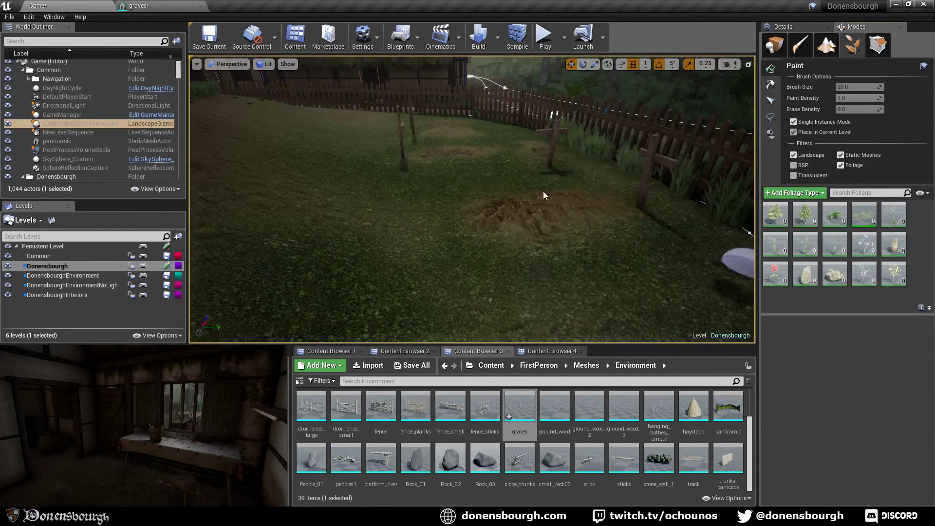
{"action": "double_click", "coordinate": [88, 288]}
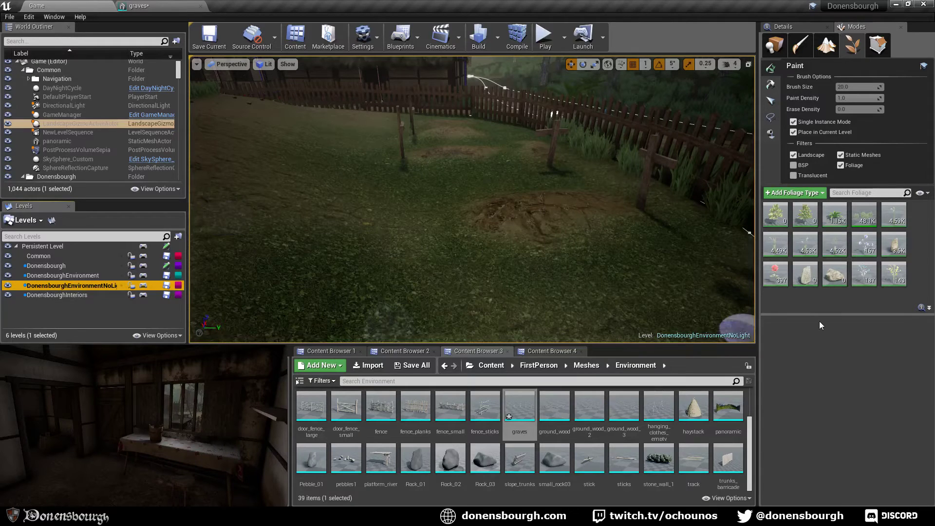
- Place a single yellow flower at the head of the mound by the fence cross
{"action": "left_click", "coordinate": [886, 267]}
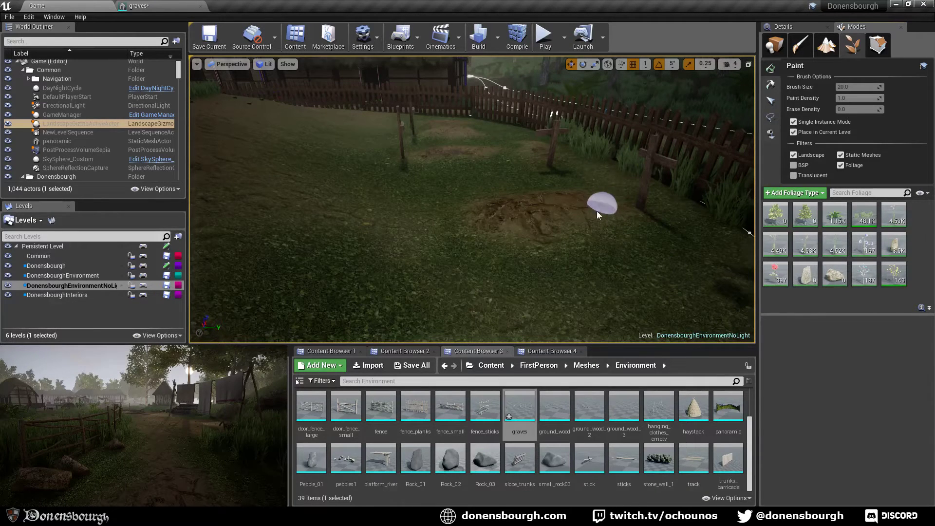
{"action": "left_click", "coordinate": [598, 211]}
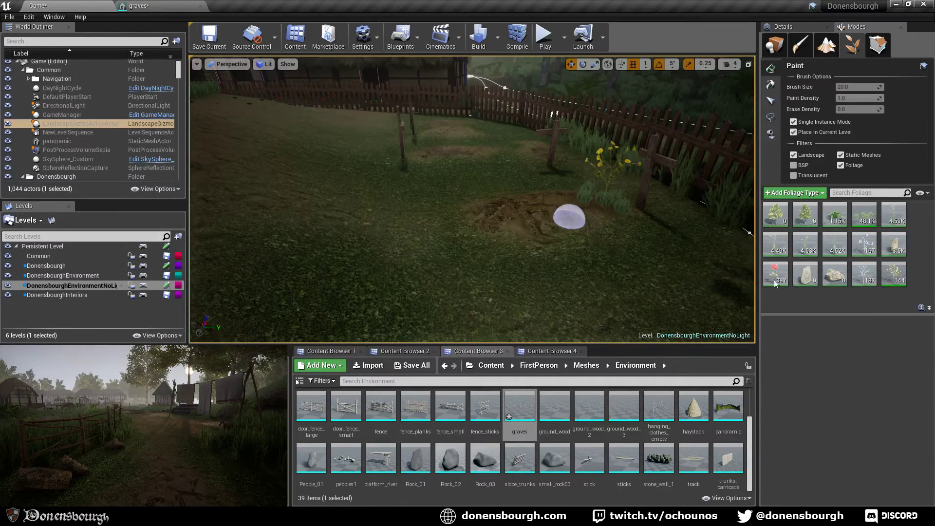
- Undo the trial blue flower placements beside the yellow flower
{"action": "key", "text": "ctrl+z"}
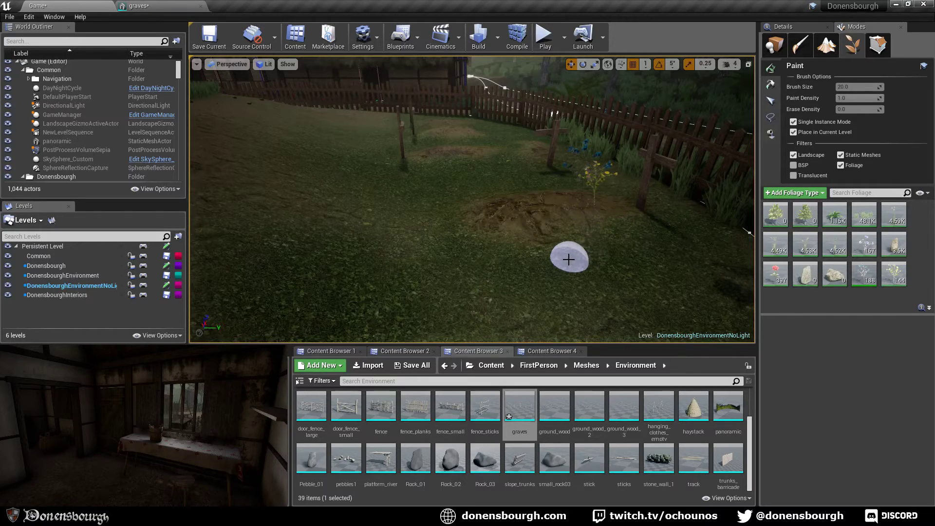
{"action": "key", "text": "ctrl+z"}
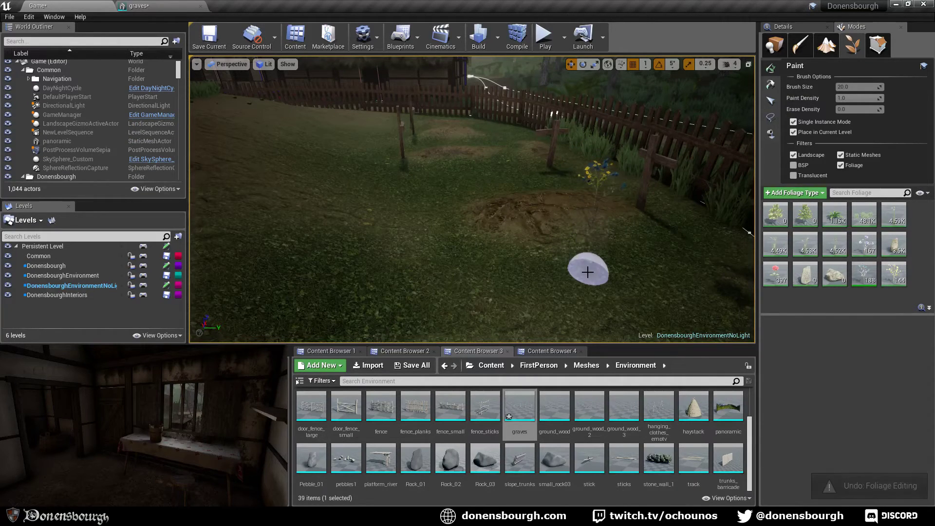
{"action": "mouse_move", "coordinate": [580, 256]}
{"action": "right_mouse_down"}
{"action": "mouse_move", "coordinate": [554, 257]}
{"action": "mouse_move", "coordinate": [565, 249]}
{"action": "right_mouse_up"}
{"action": "scroll", "coordinate": [560, 253], "scroll_direction": "up", "scroll_amount": 3}
{"action": "key", "text": "ctrl+z"}
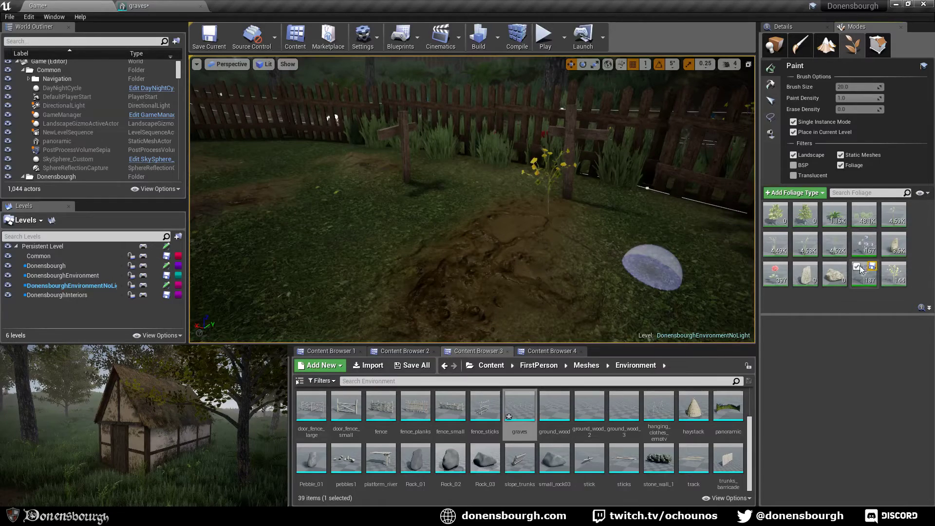
- Place a purple flower next to the yellow one at the head of the mound
{"action": "left_click", "coordinate": [523, 212]}
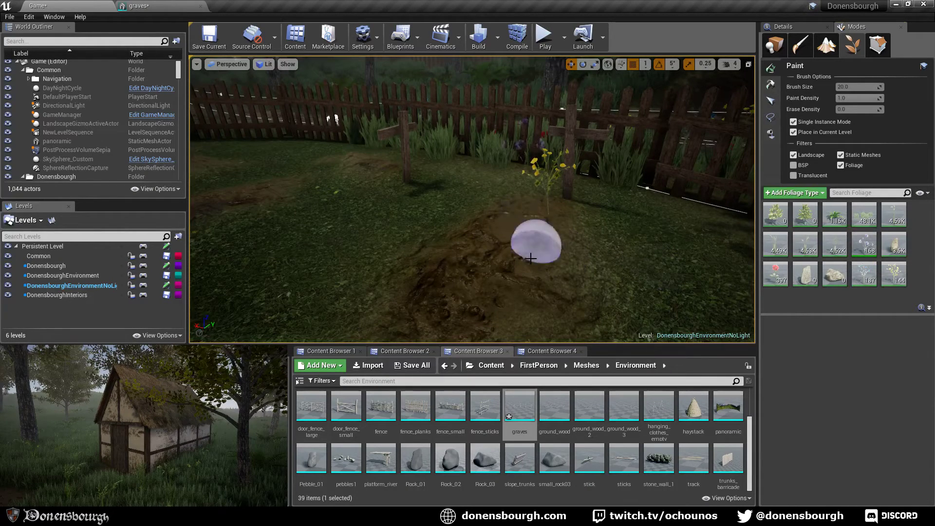
{"action": "right_click_drag", "start_coordinate": [513, 263], "coordinate": [546, 262]}
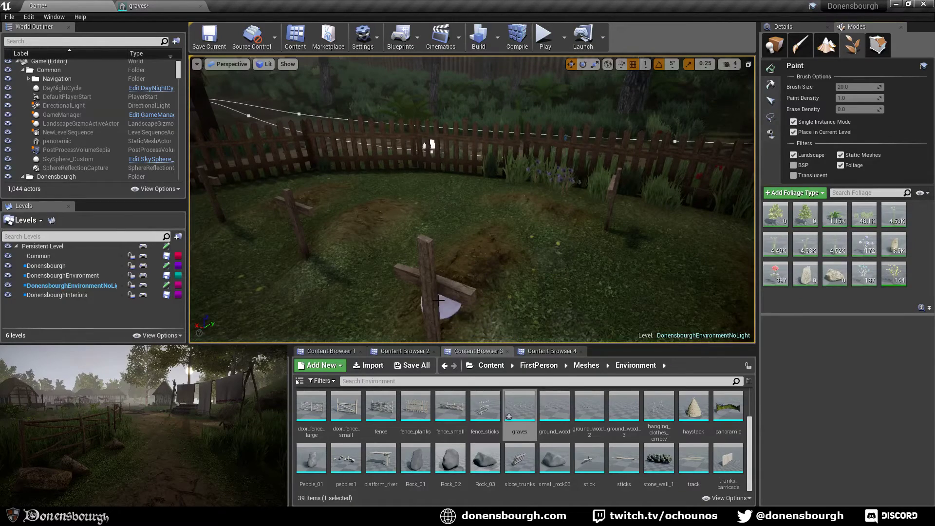
{"action": "mouse_move", "coordinate": [469, 309]}
{"action": "right_mouse_down"}
{"action": "mouse_move", "coordinate": [389, 292]}
{"action": "mouse_move", "coordinate": [480, 302]}
{"action": "right_mouse_up"}
- Place a yellow flower at the head of the mound by the cross facing the stone wall, undoing unsuitable placements
{"action": "mouse_move", "coordinate": [480, 253]}
{"action": "right_mouse_down"}
{"action": "mouse_move", "coordinate": [380, 246]}
{"action": "mouse_move", "coordinate": [478, 268]}
{"action": "mouse_move", "coordinate": [538, 259]}
{"action": "right_mouse_up"}
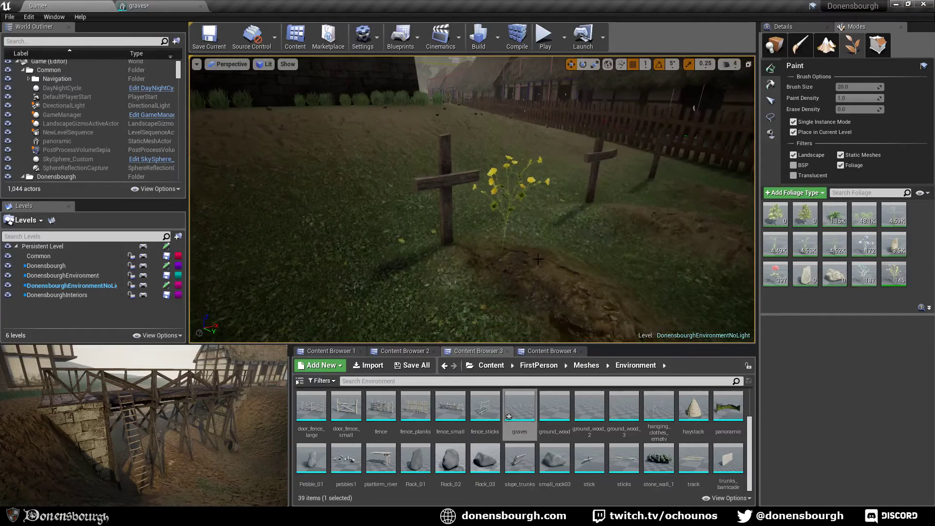
{"action": "key", "text": "ctrl+z"}
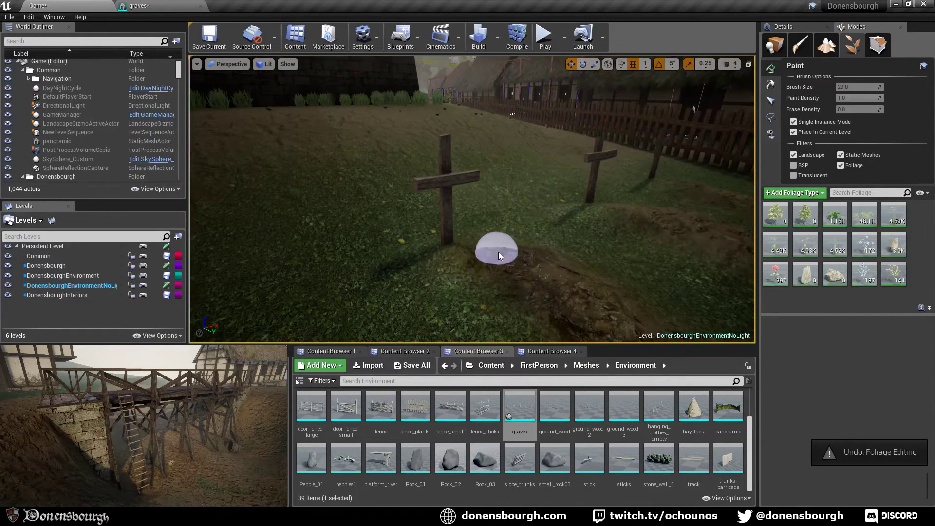
{"action": "left_click", "coordinate": [533, 268]}
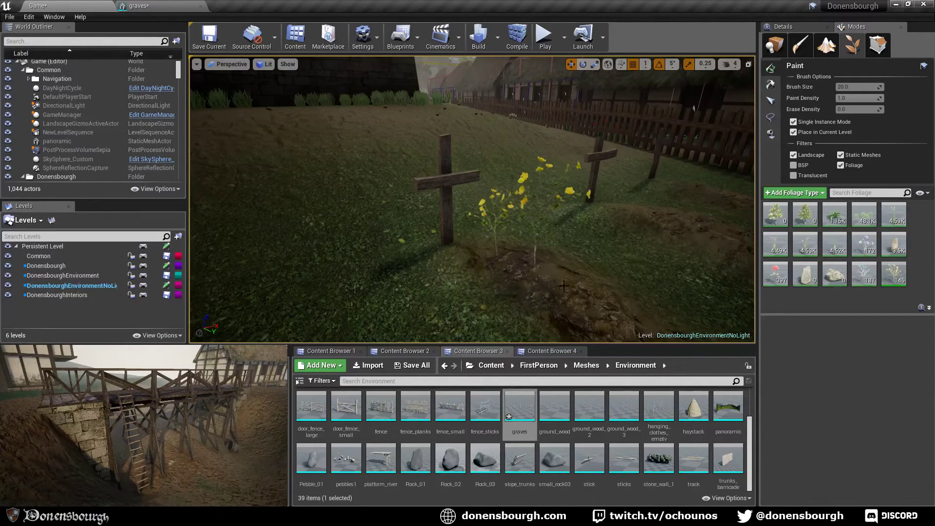
{"action": "key", "text": "ctrl+z"}
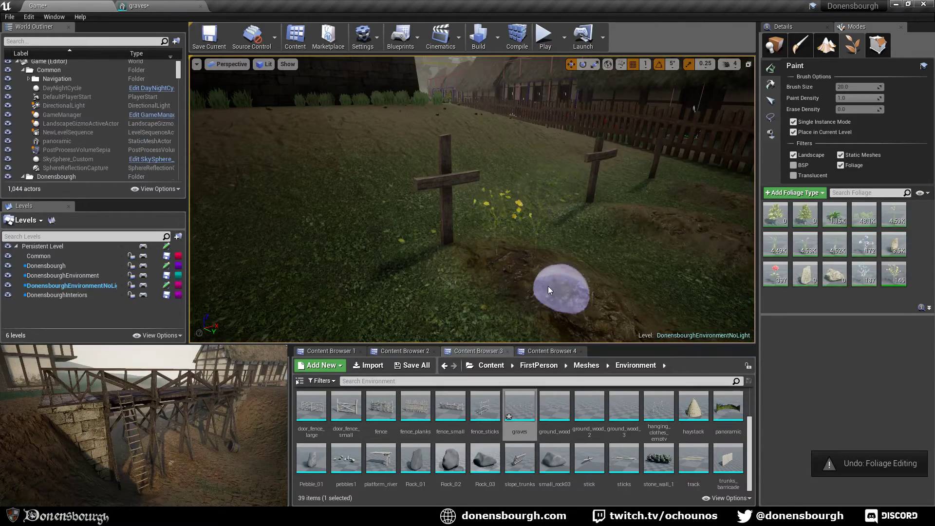
{"action": "right_click_drag", "start_coordinate": [560, 289], "coordinate": [539, 282]}
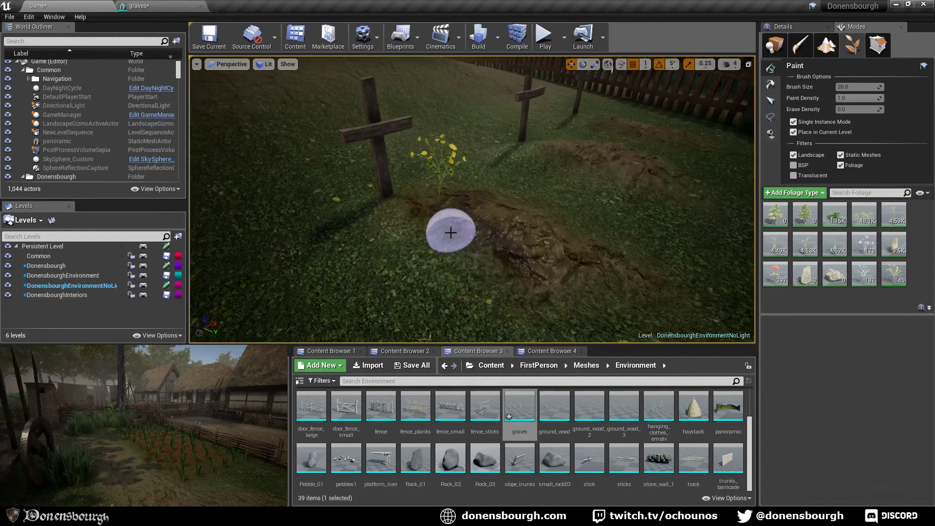
{"action": "left_click", "coordinate": [451, 232]}
{"action": "key", "text": "ctrl+z"}
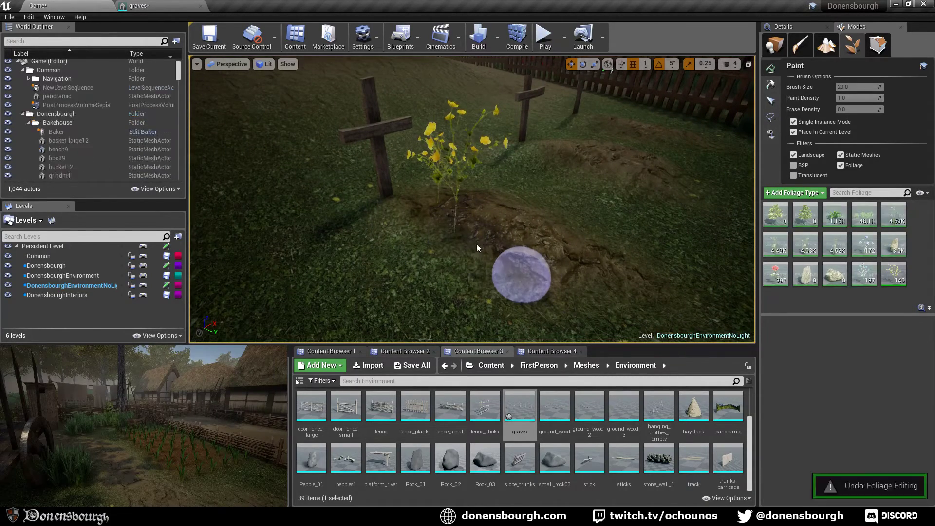
{"action": "left_click", "coordinate": [470, 226]}
{"action": "key", "text": "ctrl+z"}
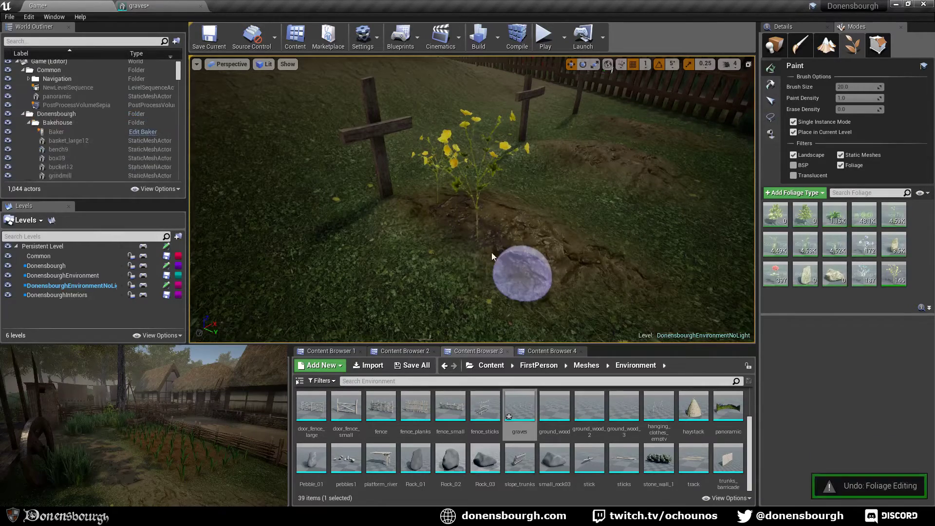
{"action": "left_click", "coordinate": [491, 247]}
{"action": "mouse_move", "coordinate": [489, 262]}
{"action": "right_mouse_down"}
{"action": "mouse_move", "coordinate": [384, 252]}
{"action": "mouse_move", "coordinate": [371, 262]}
{"action": "mouse_move", "coordinate": [399, 291]}
{"action": "right_mouse_up"}
{"action": "key", "text": "ctrl+z"}
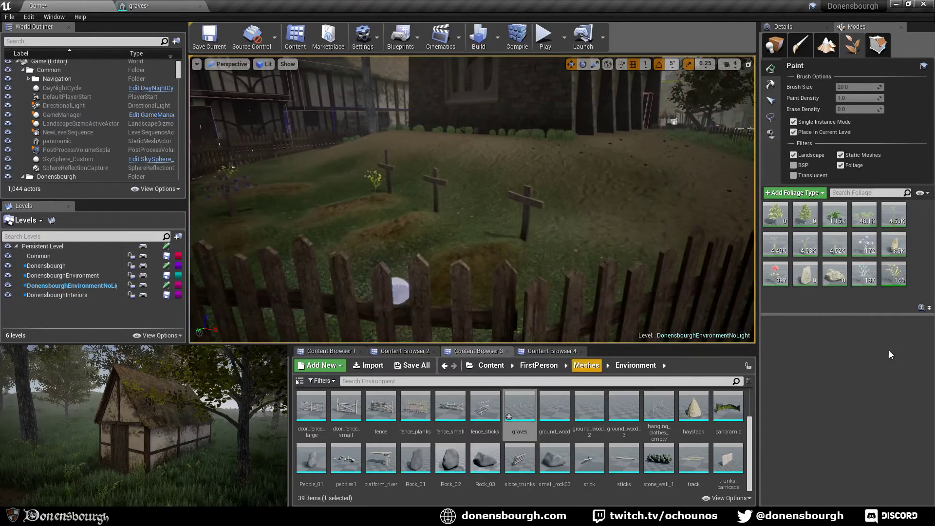
- Switch the foliage brush to the red poppy and set its Scale X range to min 0.5 and max 1.0
{"action": "mouse_move", "coordinate": [873, 272]}
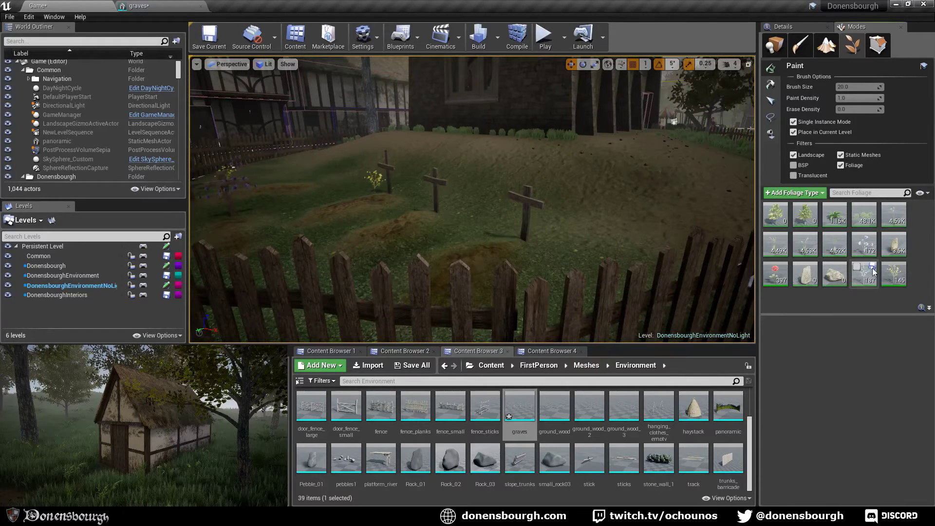
{"action": "left_click", "coordinate": [857, 238]}
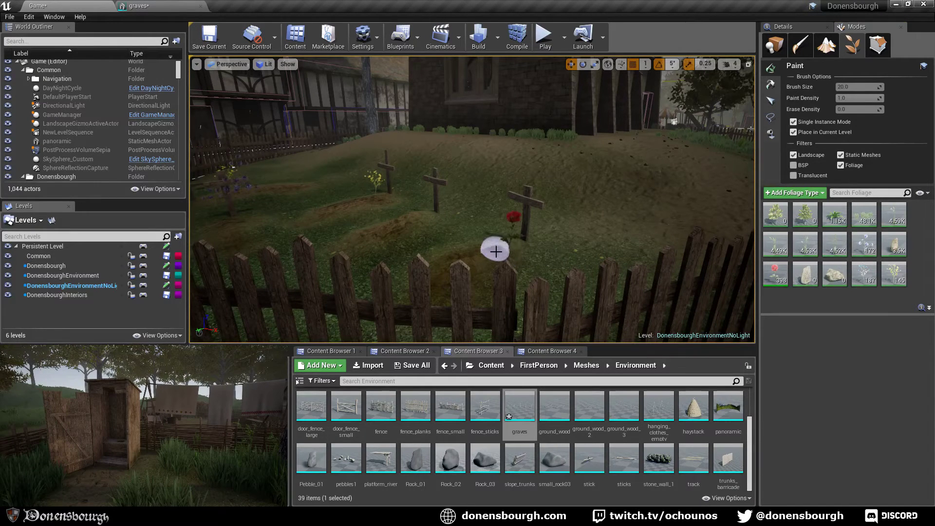
{"action": "key", "text": "ctrl+z"}
{"action": "key", "text": "w"}
{"action": "right_click_drag", "start_coordinate": [524, 245], "coordinate": [524, 245]}
{"action": "left_click", "coordinate": [776, 276]}
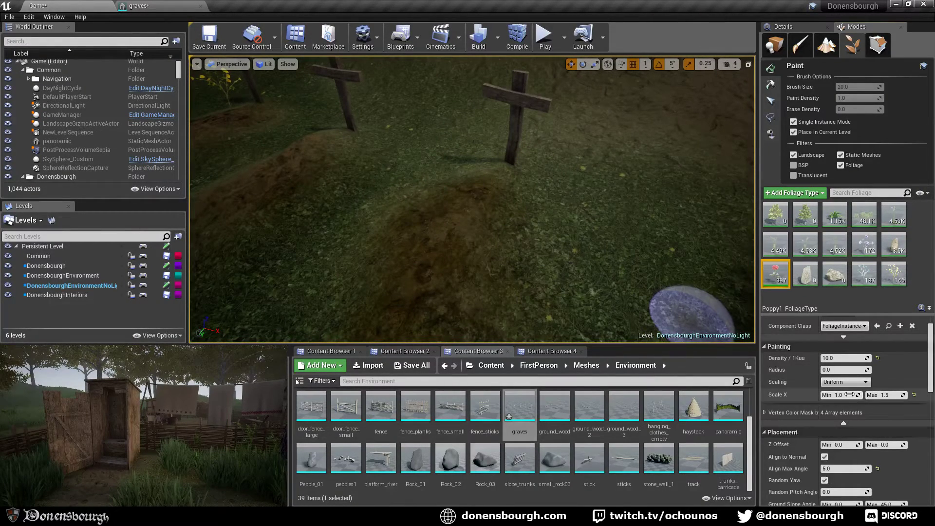
{"action": "type", "text": "0.5"}
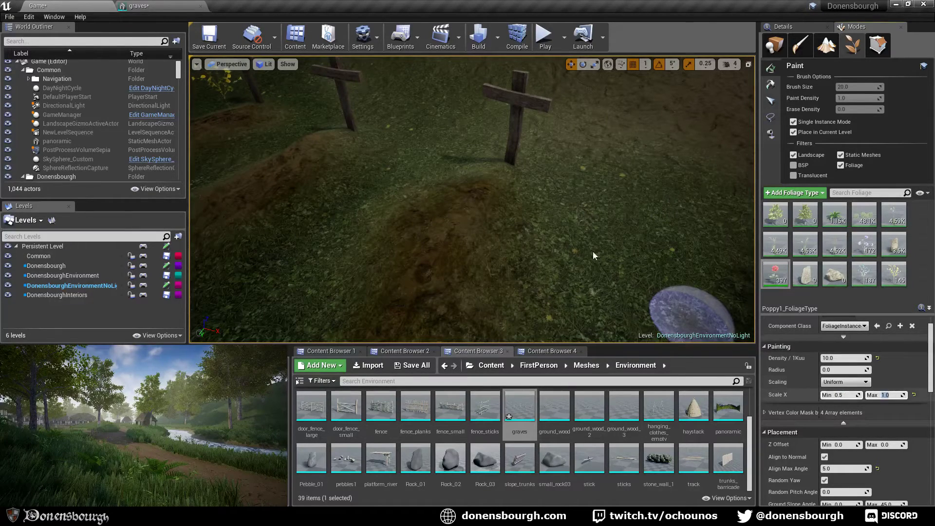
- Place a cluster of single red poppies on the head of the mound by the nearest cross
{"action": "left_click", "coordinate": [492, 193]}
{"action": "left_click", "coordinate": [504, 211]}
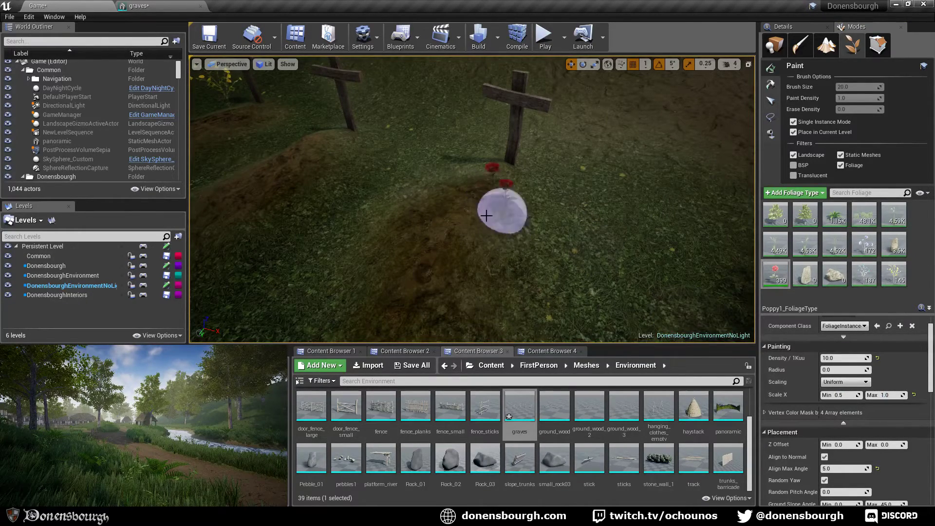
{"action": "left_click", "coordinate": [469, 206]}
{"action": "left_click", "coordinate": [479, 236]}
{"action": "left_click", "coordinate": [439, 221]}
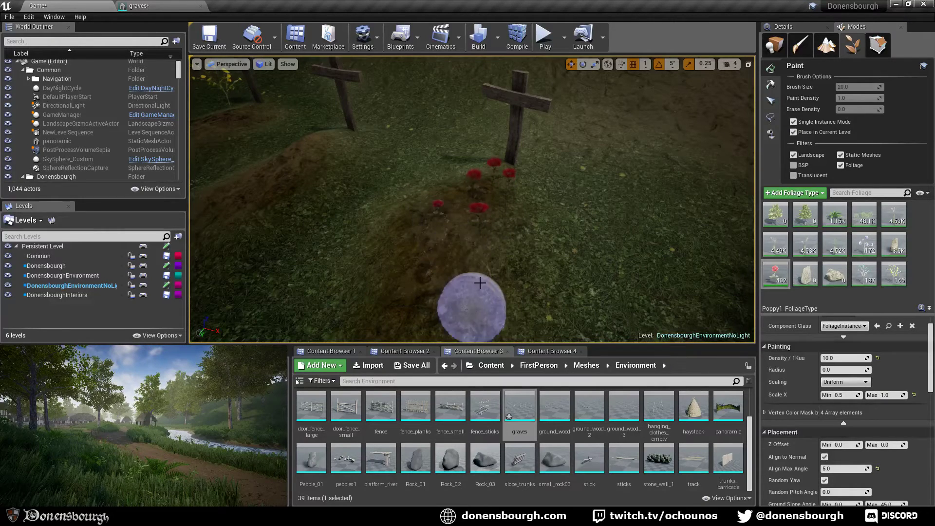
{"action": "left_click", "coordinate": [510, 217]}
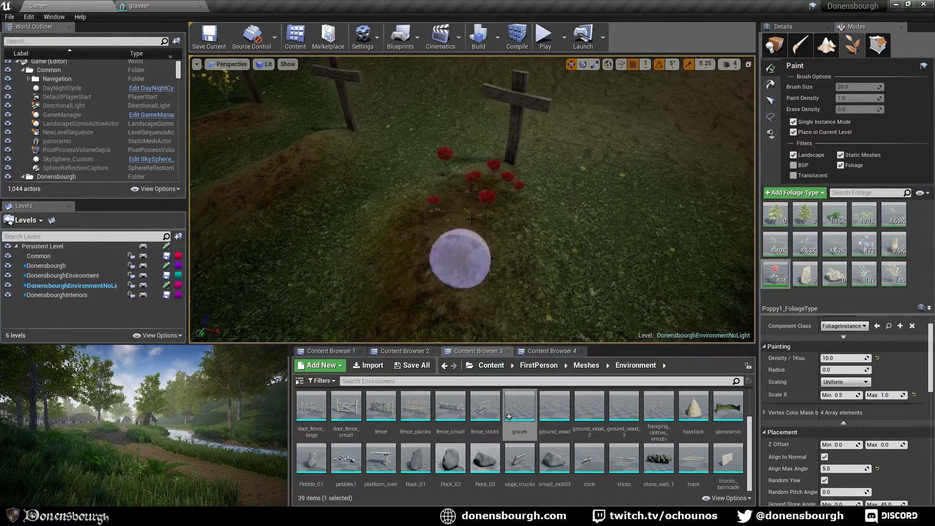
{"action": "left_click", "coordinate": [476, 173]}
- Leave foliage painting for the Place mode and save the level
{"action": "key", "text": "d"}
{"action": "right_click_drag", "start_coordinate": [423, 274], "coordinate": [326, 258]}
{"action": "right_click_drag", "start_coordinate": [458, 249], "coordinate": [396, 271]}
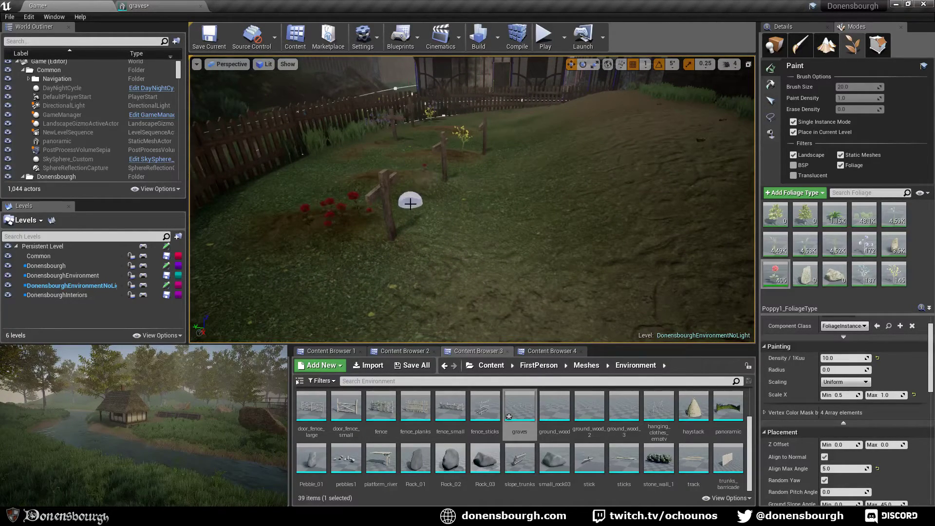
{"action": "right_click_drag", "start_coordinate": [417, 259], "coordinate": [440, 269]}
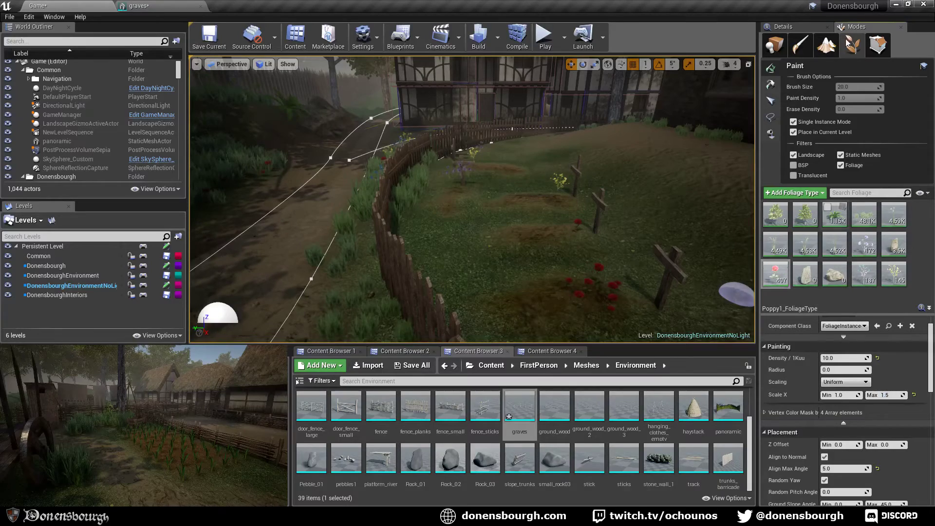
{"action": "left_click", "coordinate": [778, 47]}
{"action": "mouse_move", "coordinate": [510, 283]}
{"action": "right_mouse_down"}
{"action": "mouse_move", "coordinate": [560, 279]}
{"action": "mouse_move", "coordinate": [510, 283]}
{"action": "right_mouse_up"}
{"action": "key", "text": "ctrl+s"}
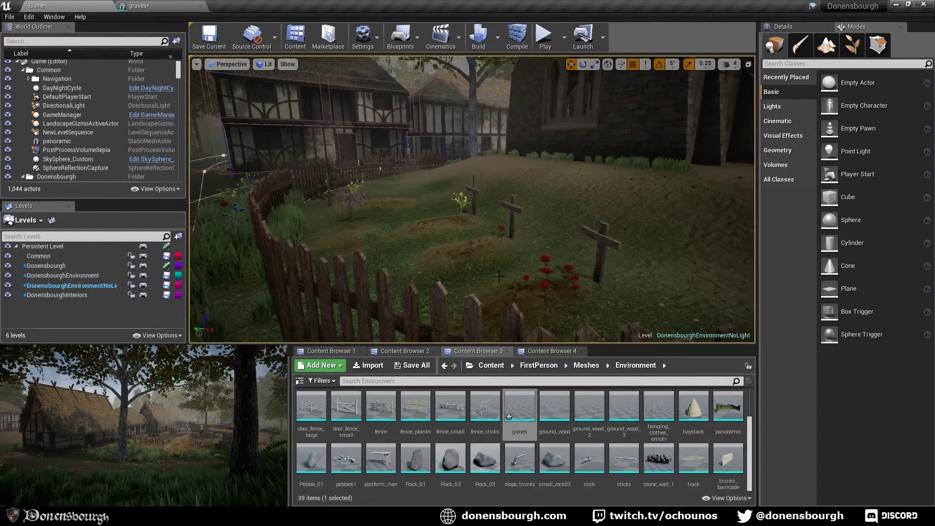
- Make Donensbourgh the current level and save
{"action": "mouse_move", "coordinate": [512, 288]}
{"action": "right_mouse_down"}
{"action": "mouse_move", "coordinate": [526, 287]}
{"action": "mouse_move", "coordinate": [500, 277]}
{"action": "right_mouse_up"}
{"action": "double_click", "coordinate": [50, 267]}
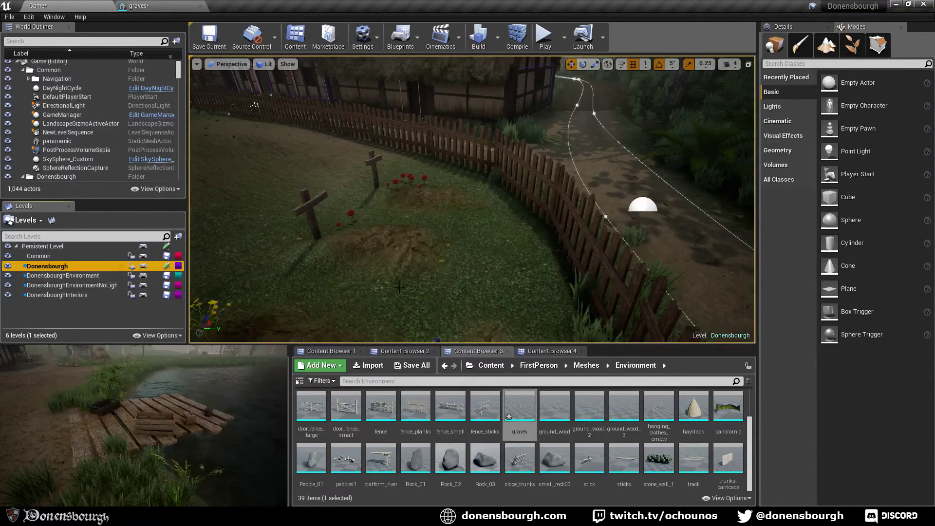
{"action": "key", "text": "ctrl+s"}
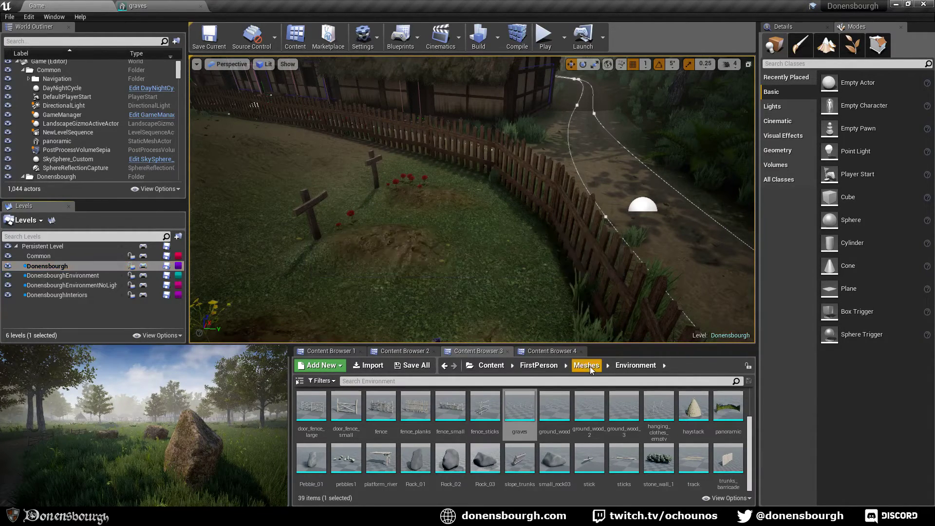
- Open the Benches folder within the Furniture meshes
{"action": "left_click", "coordinate": [586, 366]}
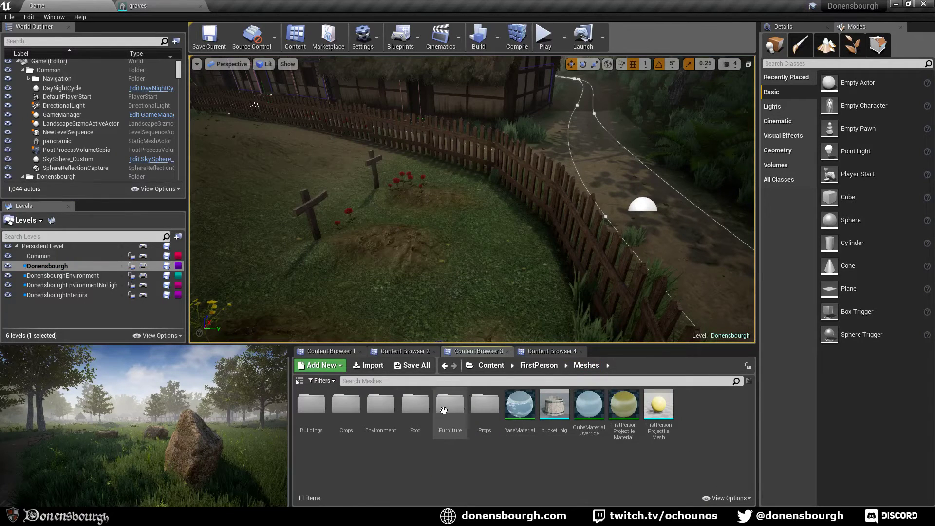
{"action": "double_click", "coordinate": [444, 410]}
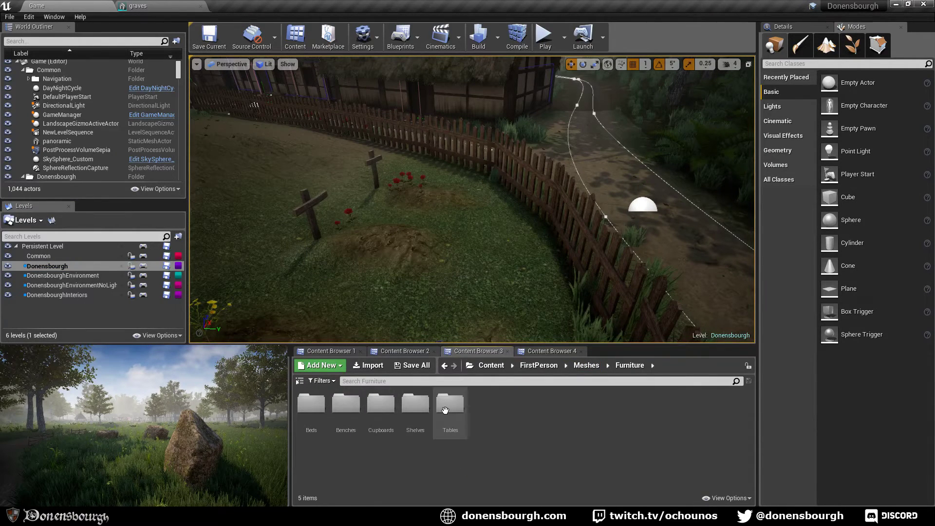
{"action": "double_click", "coordinate": [345, 407]}
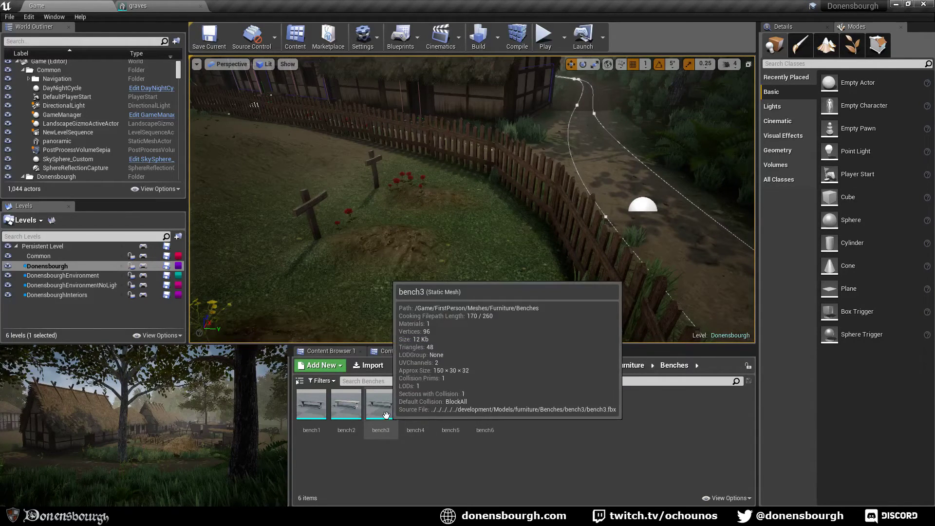
{"action": "left_click_drag", "start_coordinate": [384, 412], "coordinate": [520, 268]}
{"action": "key", "text": "Delete"}
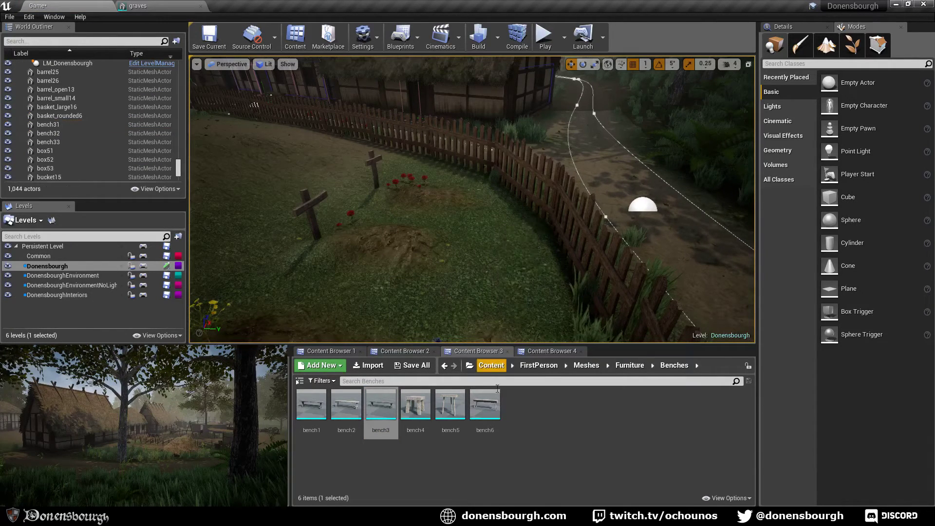
{"action": "left_click_drag", "start_coordinate": [485, 404], "coordinate": [528, 266]}
{"action": "key", "text": "a"}
{"action": "right_click_drag", "start_coordinate": [500, 295], "coordinate": [500, 295]}
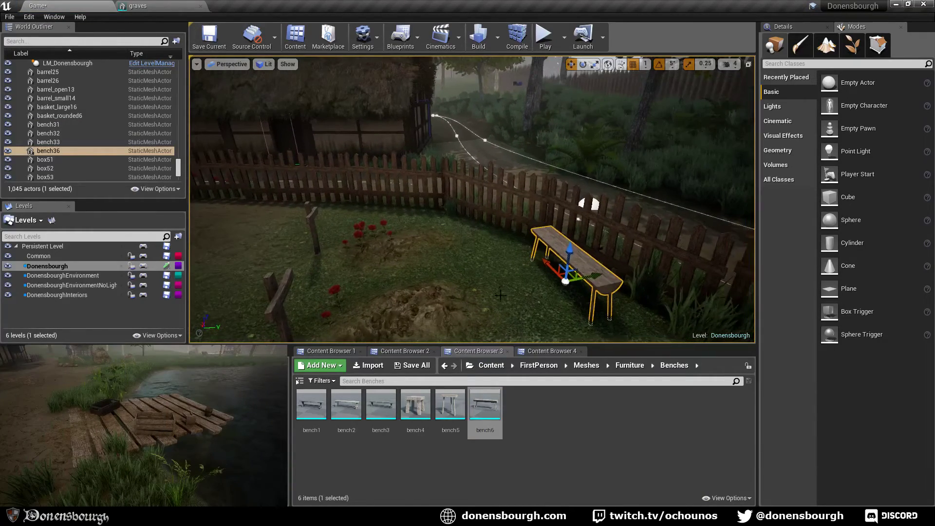
{"action": "key", "text": "Delete"}
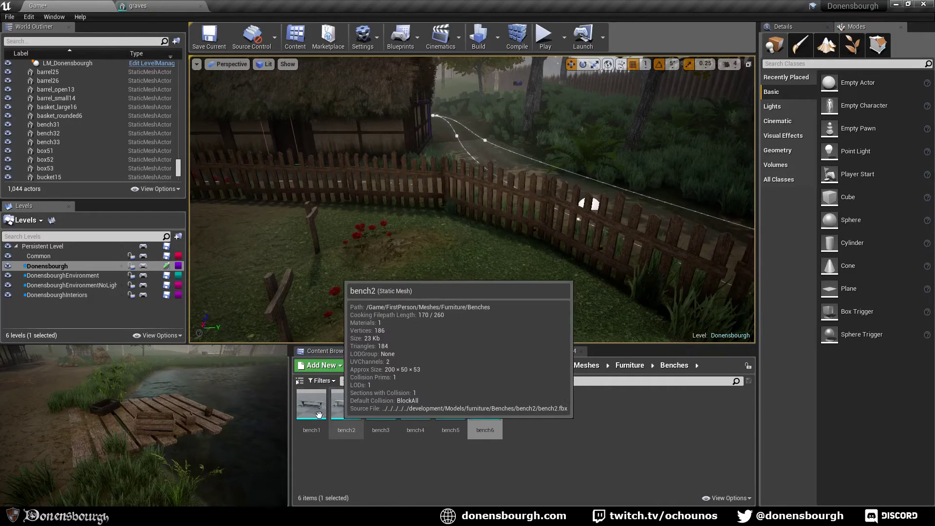
- Place the bench3 mesh on the grass beside the wooden fence, facing the grave mounds
{"action": "left_click", "coordinate": [381, 404]}
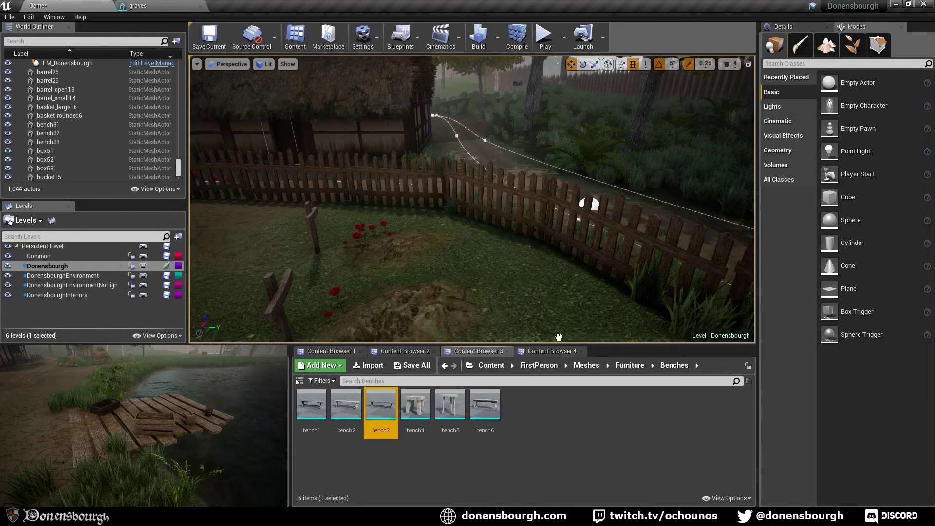
{"action": "left_click_drag", "start_coordinate": [558, 337], "coordinate": [529, 299]}
{"action": "right_click_drag", "start_coordinate": [529, 299], "coordinate": [638, 321]}
{"action": "key", "text": "a"}
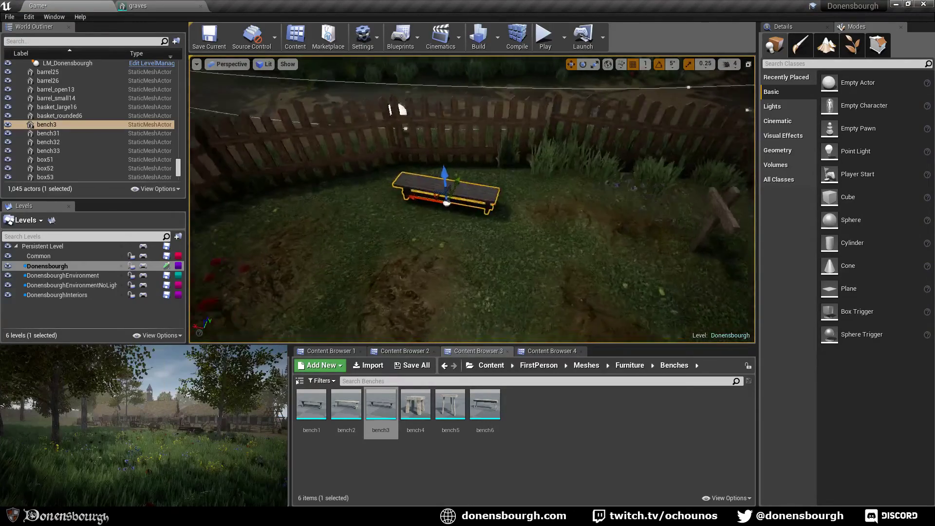
- Nudge the bench slightly away from the graveyard fence and deselect it
{"action": "right_click_drag", "start_coordinate": [529, 282], "coordinate": [479, 288]}
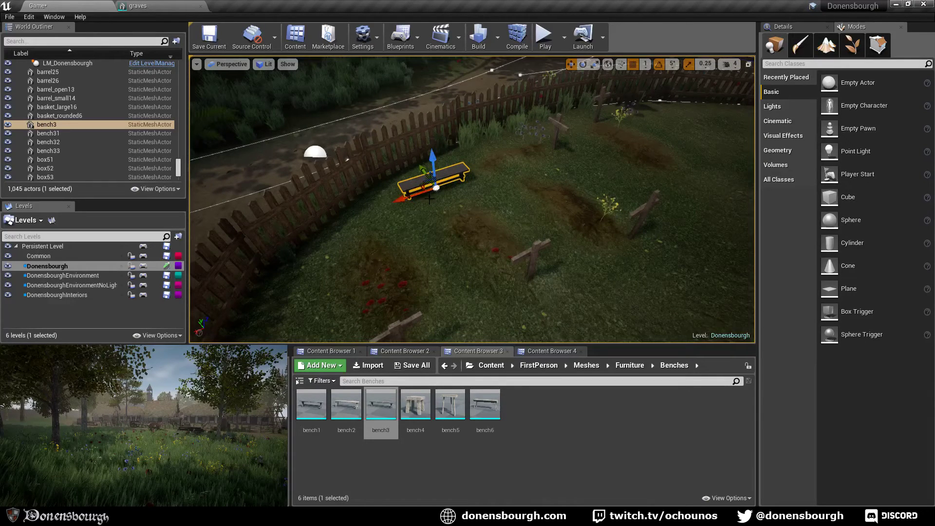
{"action": "left_click_drag", "start_coordinate": [426, 171], "coordinate": [429, 174]}
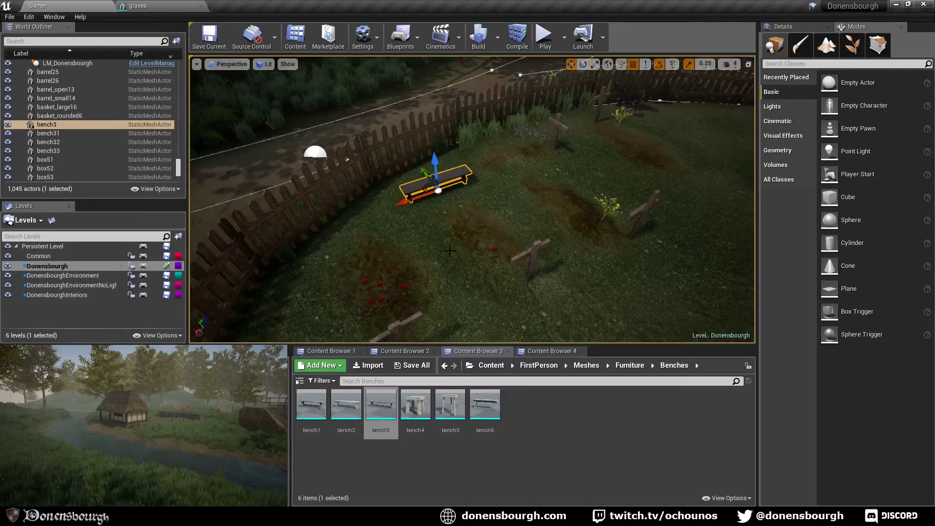
{"action": "key", "text": "Escape"}
- Set up foliage painting with Pebble1FoliageType, Single Instance Mode off and the DonensbourghEnvironmentNoLight level highlighted
{"action": "right_click_drag", "start_coordinate": [453, 249], "coordinate": [336, 227]}
{"action": "right_click_drag", "start_coordinate": [415, 195], "coordinate": [431, 263]}
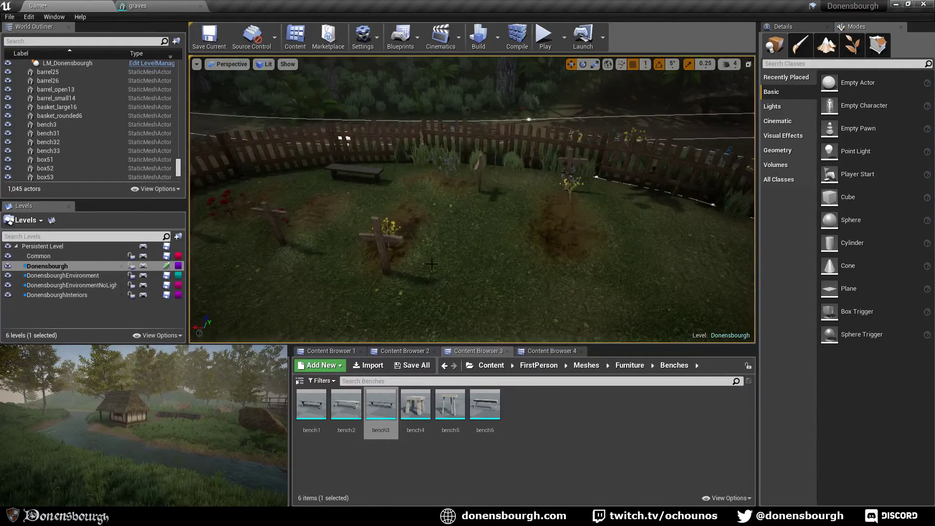
{"action": "left_click", "coordinate": [852, 45]}
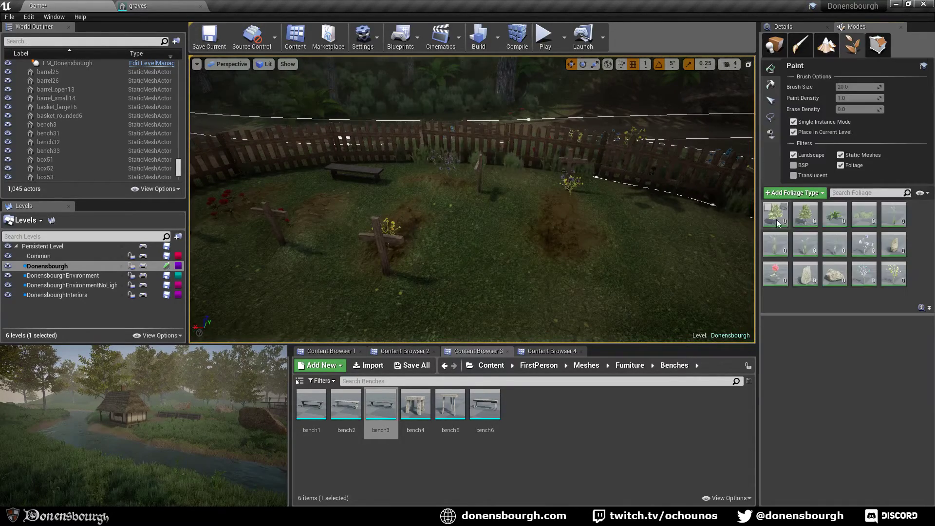
{"action": "left_click", "coordinate": [896, 248]}
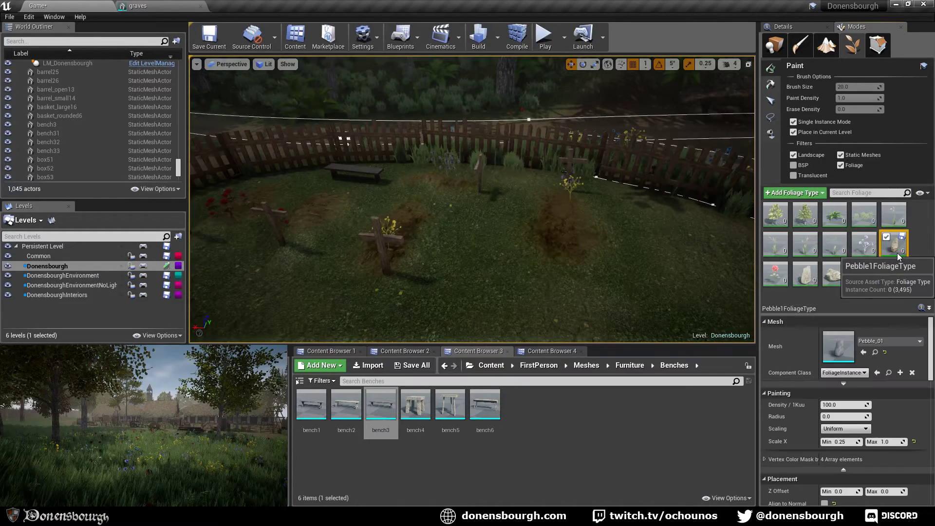
{"action": "left_click", "coordinate": [793, 122]}
{"action": "left_click", "coordinate": [112, 286]}
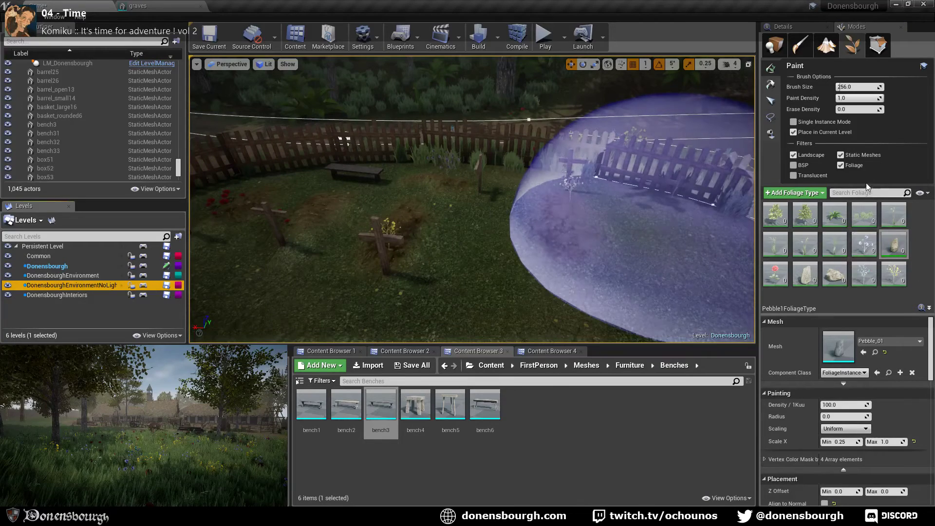
- Paint pebbles on the grass between the graves with a foliage brush size of 32
{"action": "left_click", "coordinate": [860, 87]}
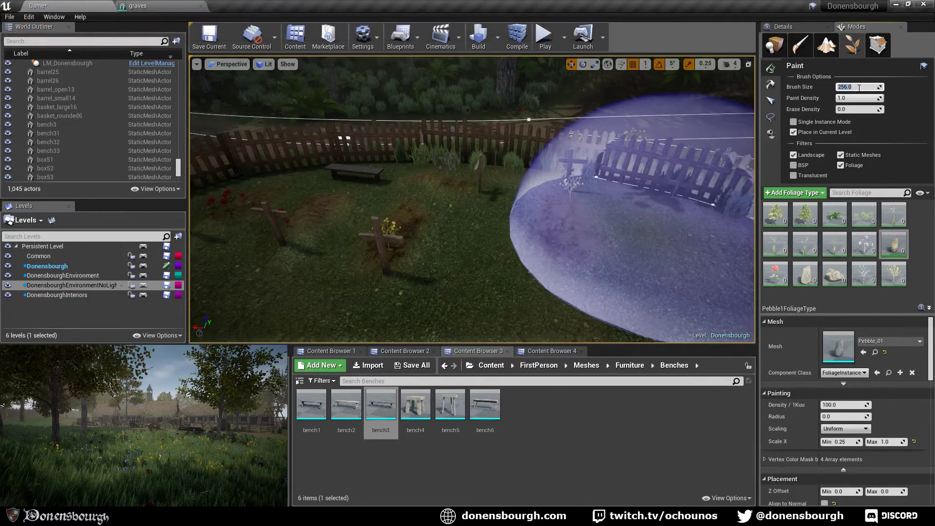
{"action": "type", "text": "32"}
{"action": "key", "text": "Return"}
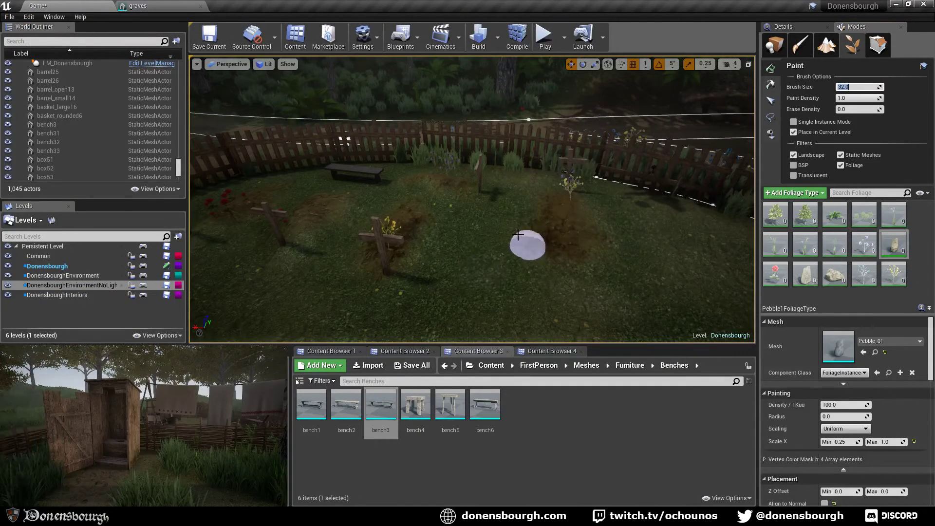
{"action": "mouse_move", "coordinate": [448, 235]}
{"action": "left_mouse_down"}
{"action": "mouse_move", "coordinate": [469, 265]}
{"action": "mouse_move", "coordinate": [601, 273]}
{"action": "mouse_move", "coordinate": [616, 209]}
{"action": "left_mouse_up"}
{"action": "mouse_move", "coordinate": [635, 279]}
{"action": "left_mouse_down"}
{"action": "mouse_move", "coordinate": [602, 287]}
{"action": "mouse_move", "coordinate": [628, 273]}
{"action": "left_mouse_up"}
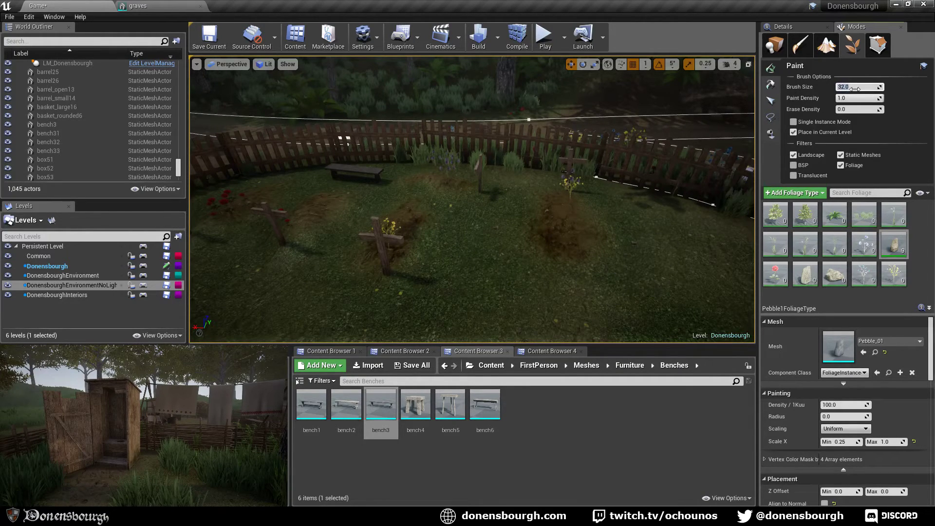
- Paint more pebbles across the graveyard lawn and around the graves with the foliage brush size set to 64
{"action": "key", "text": "Return"}
{"action": "mouse_move", "coordinate": [563, 254]}
{"action": "left_mouse_down"}
{"action": "mouse_move", "coordinate": [501, 276]}
{"action": "mouse_move", "coordinate": [627, 247]}
{"action": "mouse_move", "coordinate": [683, 293]}
{"action": "left_mouse_up"}
{"action": "right_click_drag", "start_coordinate": [682, 293], "coordinate": [740, 308]}
{"action": "mouse_move", "coordinate": [675, 291]}
{"action": "left_mouse_down"}
{"action": "mouse_move", "coordinate": [497, 215]}
{"action": "mouse_move", "coordinate": [635, 176]}
{"action": "mouse_move", "coordinate": [513, 282]}
{"action": "mouse_move", "coordinate": [688, 235]}
{"action": "mouse_move", "coordinate": [595, 261]}
{"action": "left_mouse_up"}
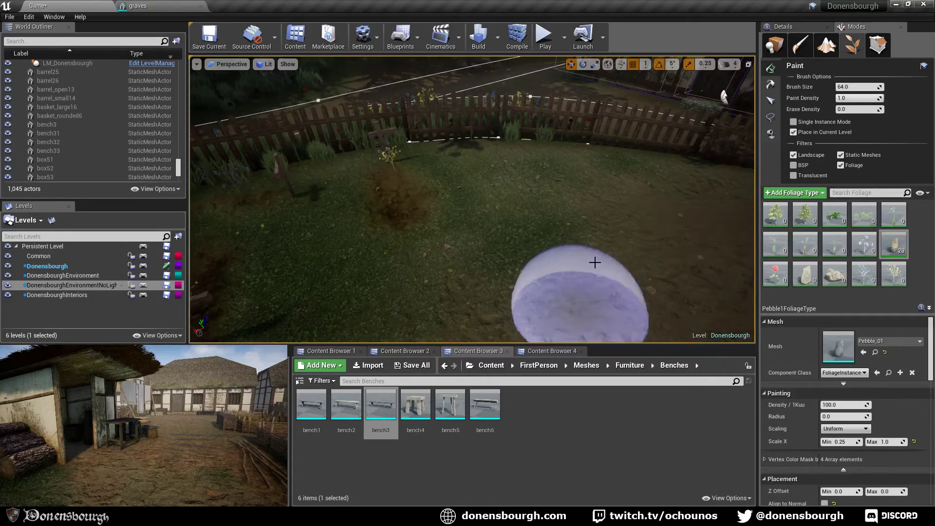
{"action": "right_click_drag", "start_coordinate": [595, 261], "coordinate": [627, 238]}
{"action": "mouse_move", "coordinate": [627, 237]}
{"action": "left_mouse_down"}
{"action": "mouse_move", "coordinate": [336, 222]}
{"action": "mouse_move", "coordinate": [404, 314]}
{"action": "mouse_move", "coordinate": [329, 179]}
{"action": "left_mouse_up"}
{"action": "right_click_drag", "start_coordinate": [328, 178], "coordinate": [299, 148]}
{"action": "mouse_move", "coordinate": [329, 178]}
{"action": "left_mouse_down"}
{"action": "mouse_move", "coordinate": [376, 169]}
{"action": "mouse_move", "coordinate": [217, 172]}
{"action": "mouse_move", "coordinate": [284, 200]}
{"action": "mouse_move", "coordinate": [359, 200]}
{"action": "mouse_move", "coordinate": [487, 153]}
{"action": "left_mouse_up"}
{"action": "left_click", "coordinate": [395, 142]}
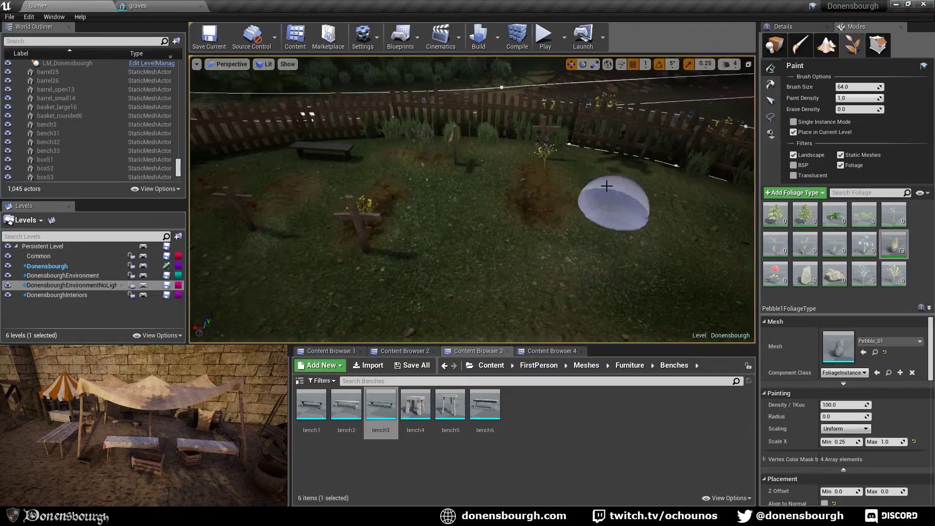
{"action": "left_click", "coordinate": [530, 301]}
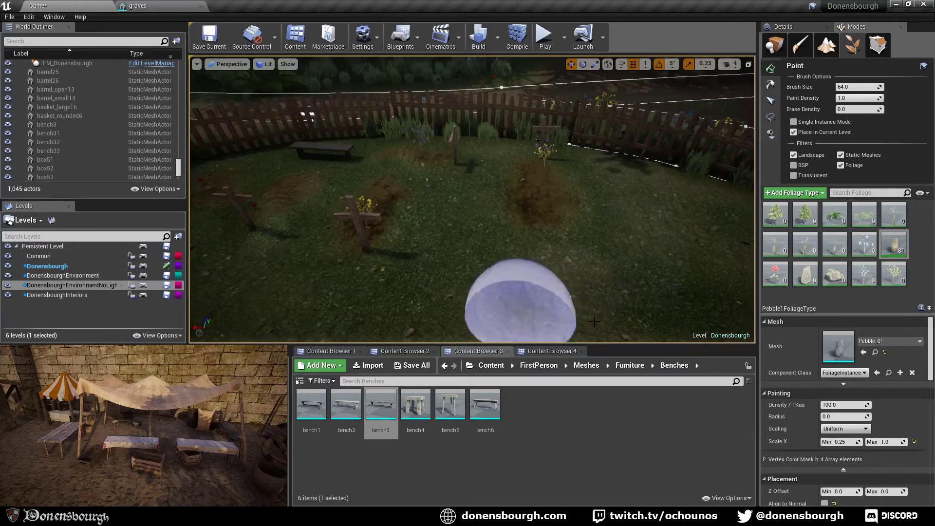
- Paint pebbles where the graveyard grass meets the bare muddy ground
{"action": "right_click_drag", "start_coordinate": [612, 311], "coordinate": [677, 341]}
{"action": "left_click", "coordinate": [470, 238]}
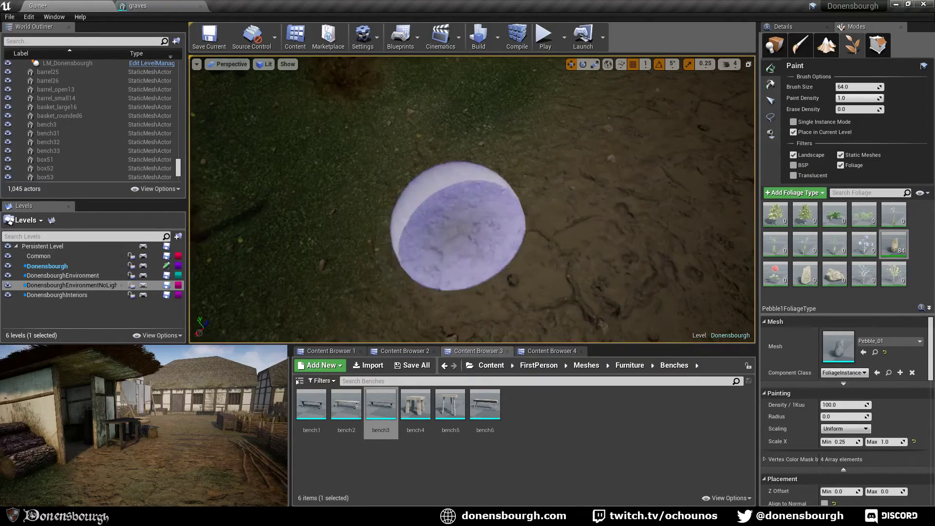
{"action": "right_click_drag", "start_coordinate": [460, 229], "coordinate": [341, 229]}
{"action": "left_click", "coordinate": [496, 214]}
{"action": "right_click_drag", "start_coordinate": [495, 214], "coordinate": [439, 214]}
{"action": "left_click", "coordinate": [523, 195]}
{"action": "right_click_drag", "start_coordinate": [524, 195], "coordinate": [468, 131]}
- Set the landscape paint brush size to 64 with the Mud layer, and switch the target layer to Grass
{"action": "mouse_move", "coordinate": [543, 261]}
{"action": "right_mouse_down"}
{"action": "mouse_move", "coordinate": [497, 248]}
{"action": "mouse_move", "coordinate": [545, 331]}
{"action": "mouse_move", "coordinate": [560, 239]}
{"action": "mouse_move", "coordinate": [511, 190]}
{"action": "right_mouse_up"}
{"action": "scroll", "coordinate": [537, 264], "scroll_direction": "down", "scroll_amount": 8}
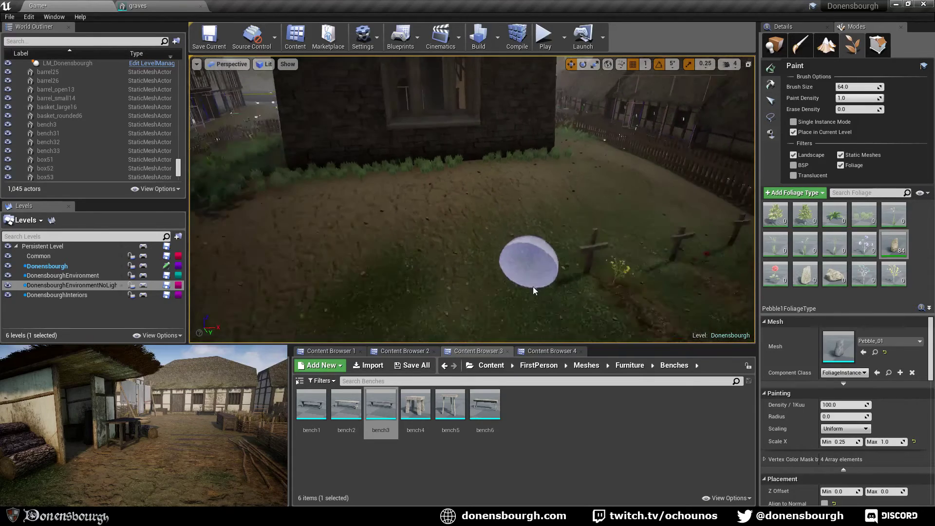
{"action": "mouse_move", "coordinate": [522, 297]}
{"action": "right_mouse_down"}
{"action": "mouse_move", "coordinate": [538, 298]}
{"action": "mouse_move", "coordinate": [542, 286]}
{"action": "mouse_move", "coordinate": [575, 303]}
{"action": "right_mouse_up"}
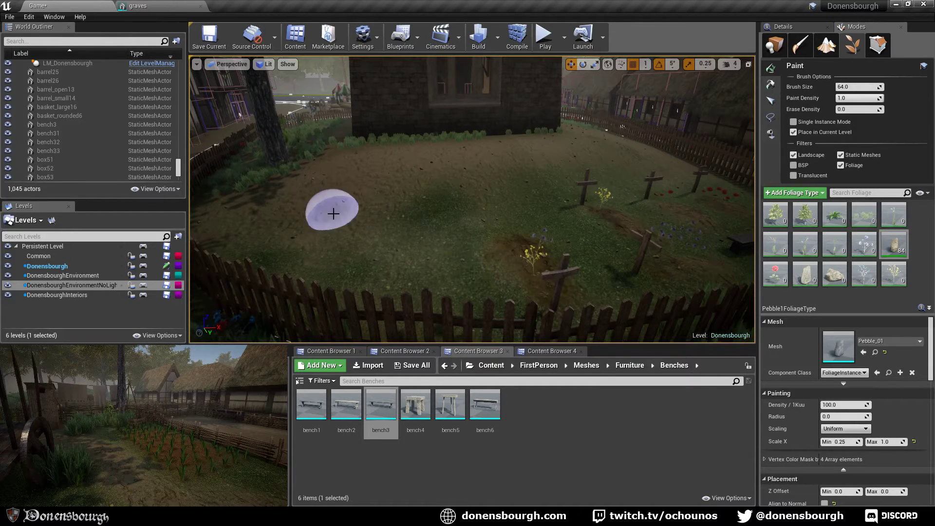
{"action": "mouse_move", "coordinate": [439, 265]}
{"action": "right_mouse_down"}
{"action": "mouse_move", "coordinate": [458, 273]}
{"action": "mouse_move", "coordinate": [440, 263]}
{"action": "right_mouse_up"}
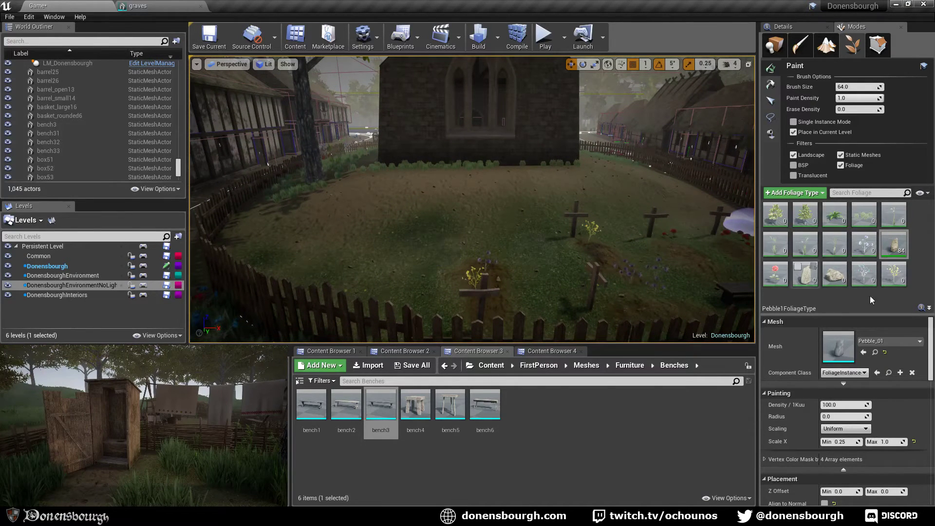
{"action": "left_click", "coordinate": [826, 46]}
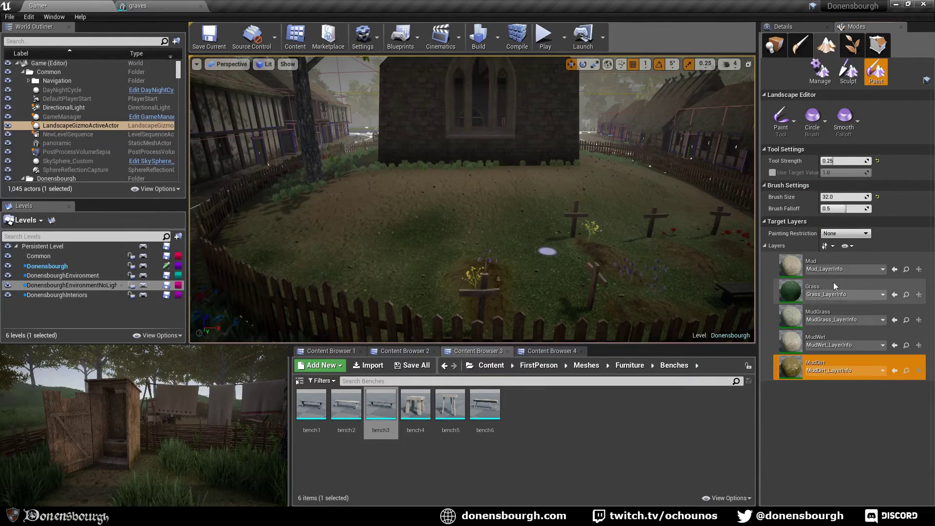
{"action": "left_click", "coordinate": [832, 263]}
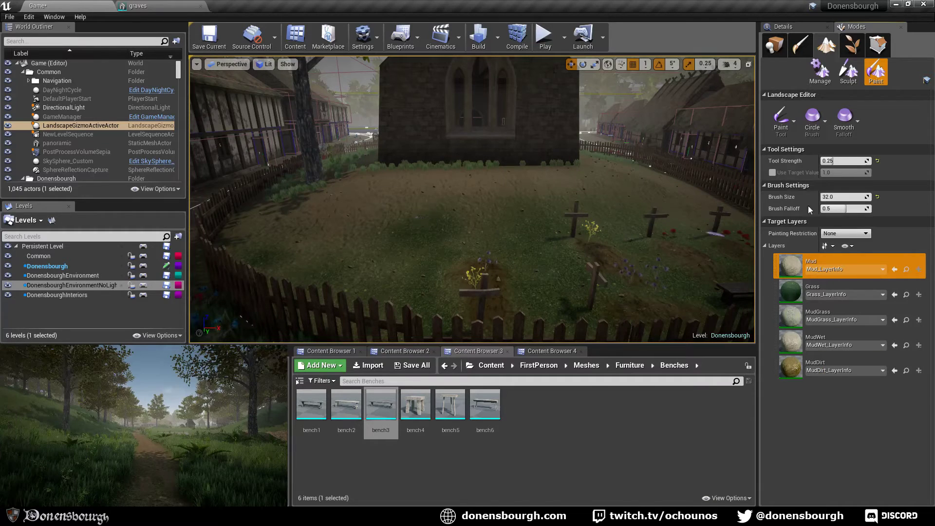
{"action": "left_click", "coordinate": [843, 197]}
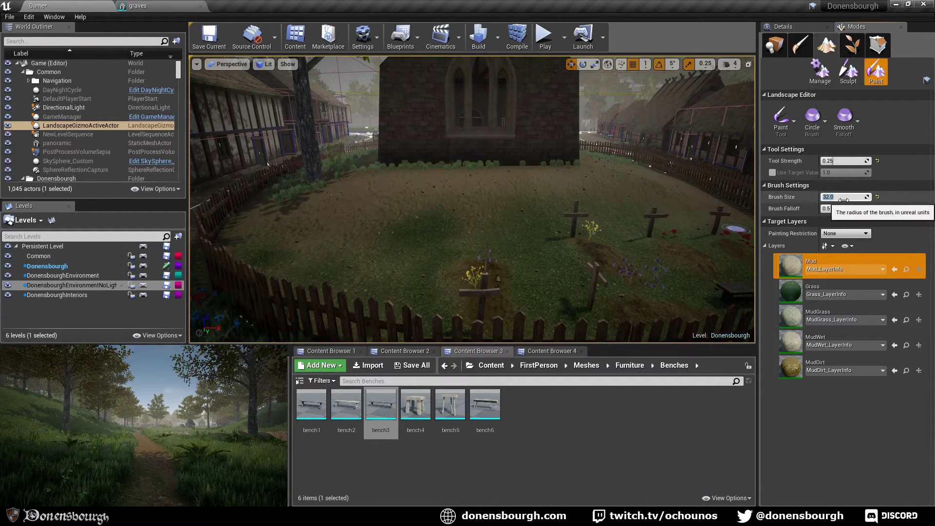
{"action": "type", "text": "64"}
{"action": "key", "text": "Return"}
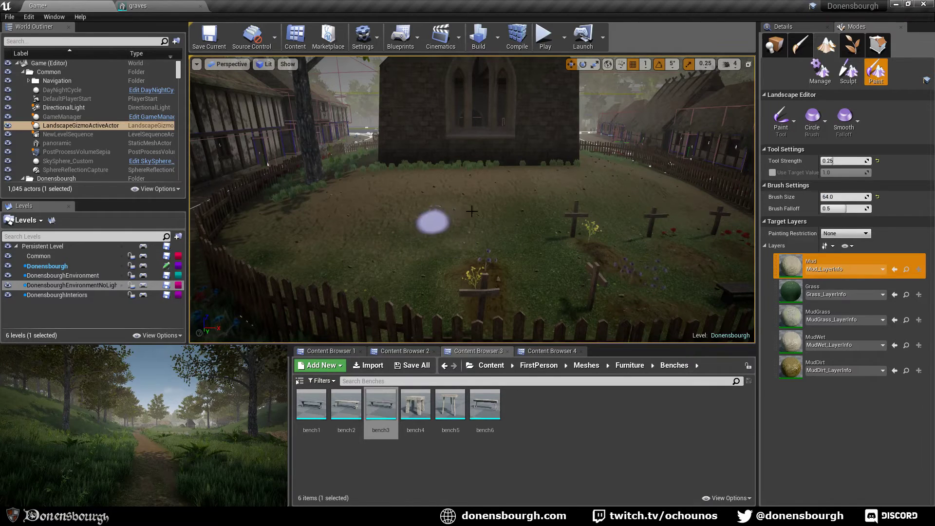
{"action": "left_click", "coordinate": [828, 290]}
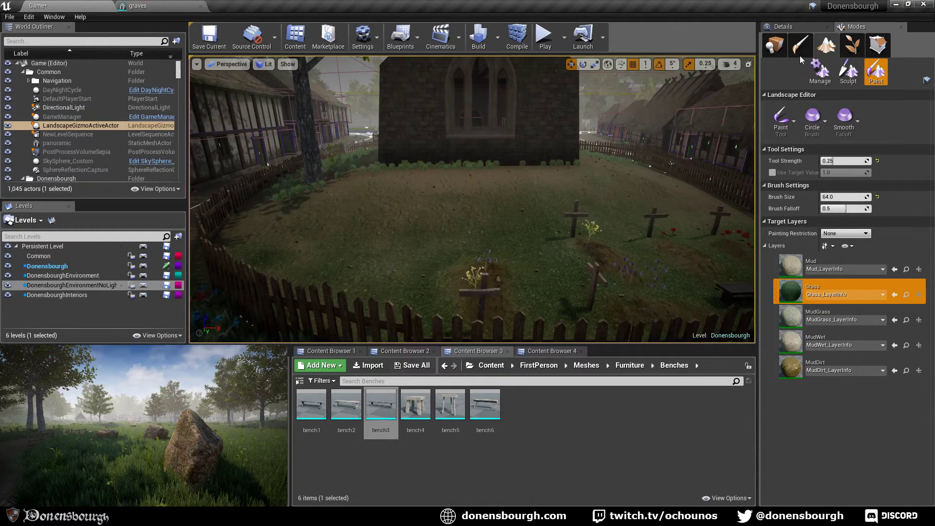
{"action": "left_click", "coordinate": [774, 45]}
- Paint the MudDirt landscape layer around the graves and bench, setting the brush size to 32
{"action": "right_click_drag", "start_coordinate": [607, 219], "coordinate": [565, 236]}
{"action": "key", "text": "s"}
{"action": "right_click_drag", "start_coordinate": [467, 229], "coordinate": [463, 262]}
{"action": "left_click", "coordinate": [852, 45]}
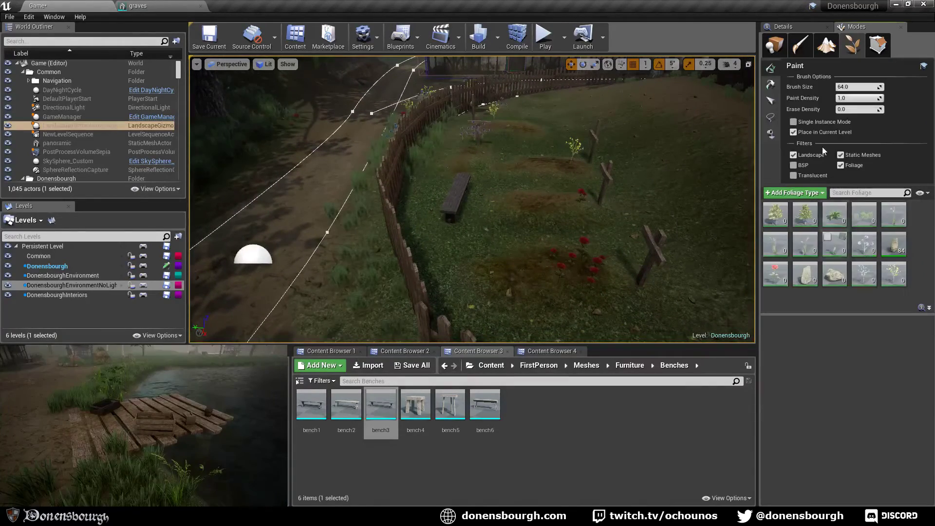
{"action": "left_click", "coordinate": [826, 45]}
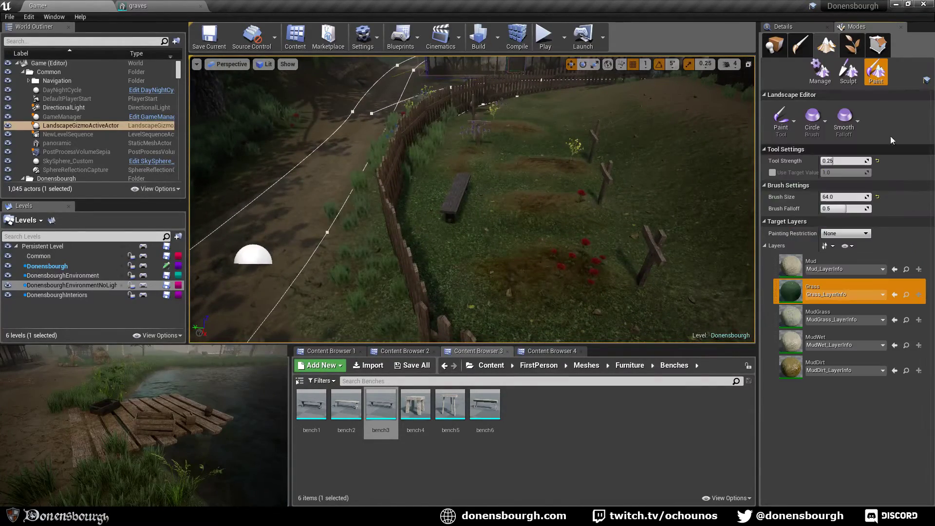
{"action": "left_click", "coordinate": [836, 364]}
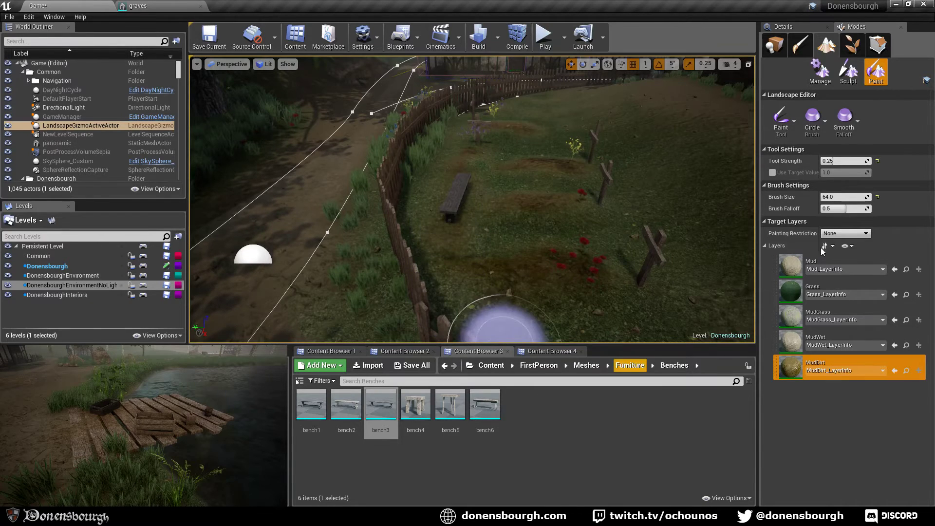
{"action": "left_click", "coordinate": [837, 197]}
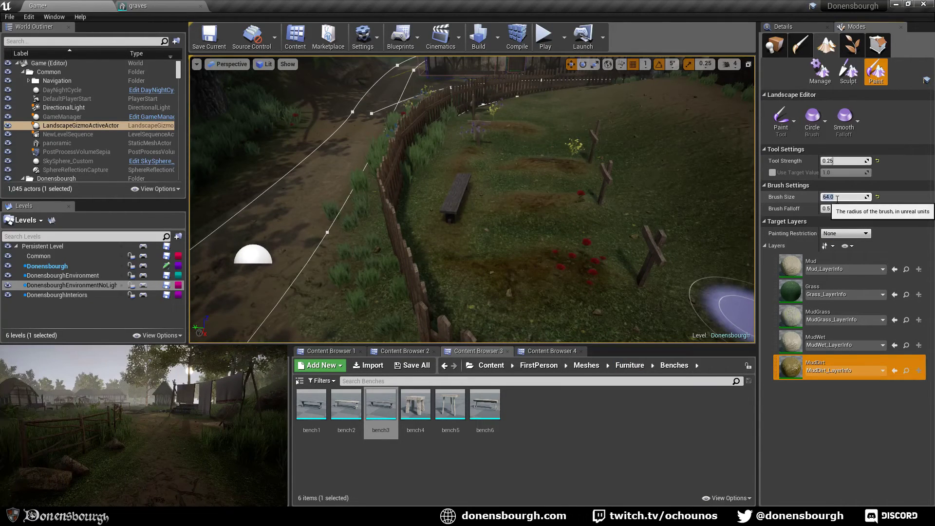
{"action": "type", "text": "32"}
{"action": "key", "text": "Return"}
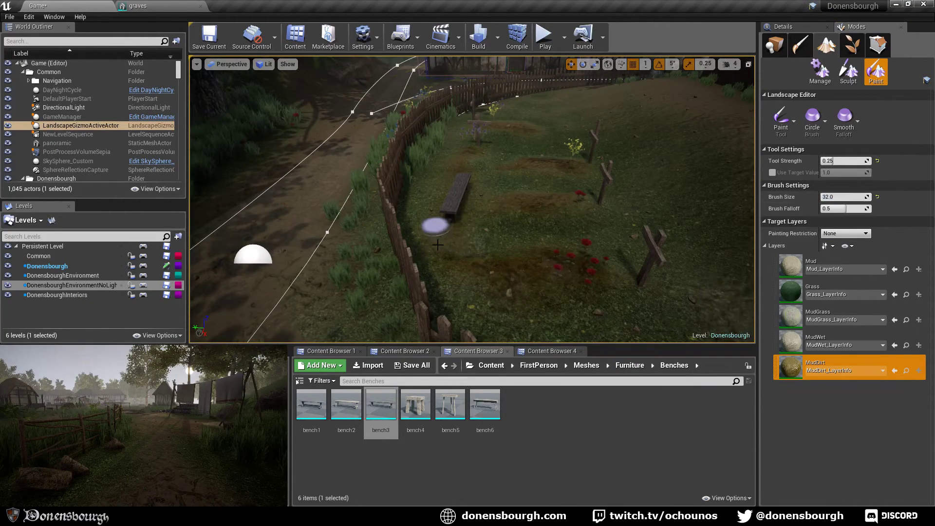
{"action": "mouse_move", "coordinate": [402, 246]}
{"action": "right_mouse_down"}
{"action": "mouse_move", "coordinate": [492, 292]}
{"action": "mouse_move", "coordinate": [556, 285]}
{"action": "right_mouse_up"}
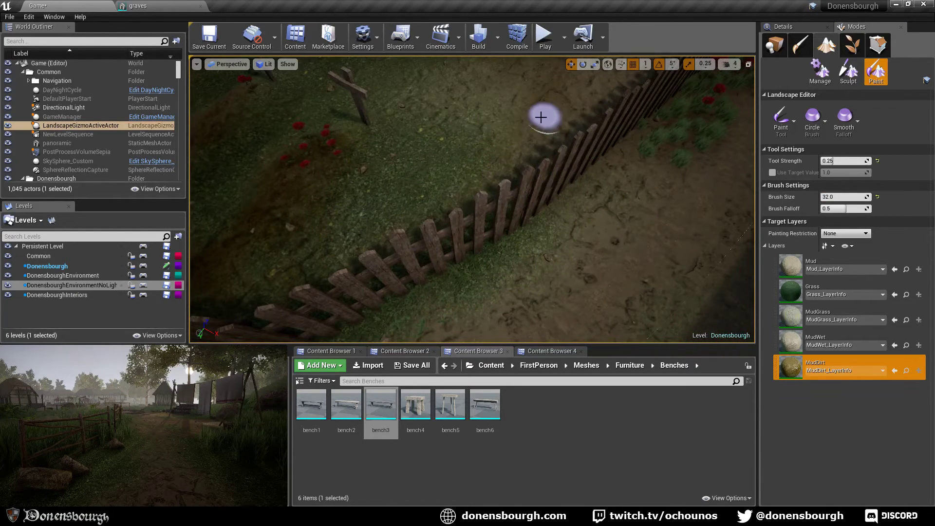
{"action": "right_click_drag", "start_coordinate": [438, 226], "coordinate": [441, 228]}
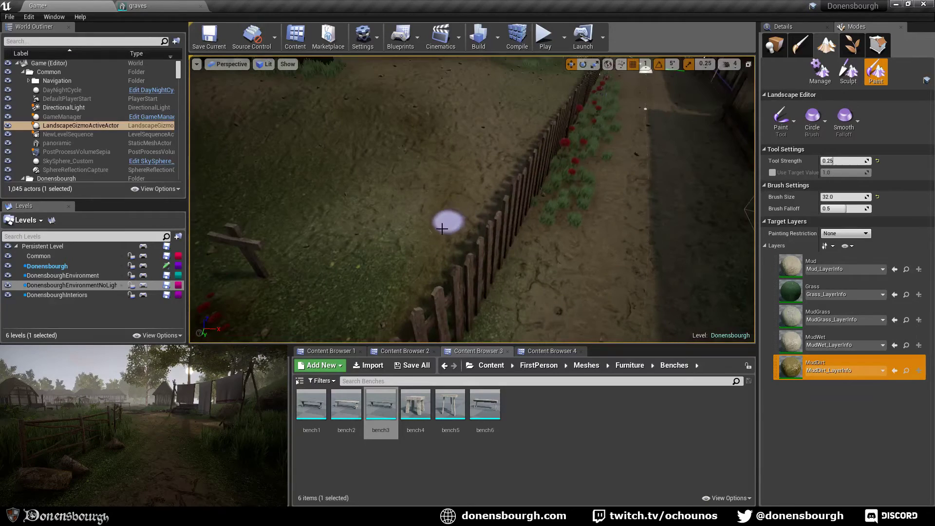
{"action": "right_click_drag", "start_coordinate": [408, 276], "coordinate": [417, 265]}
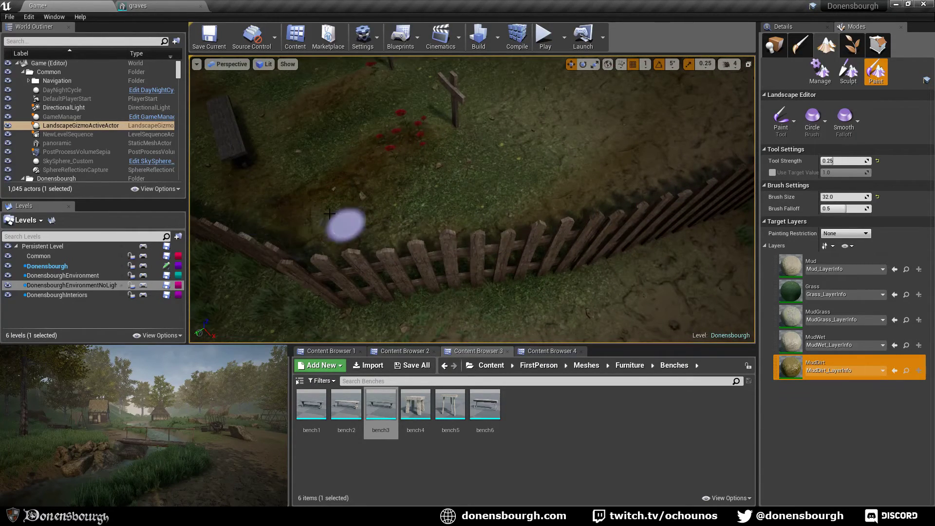
{"action": "mouse_move", "coordinate": [322, 220]}
{"action": "right_mouse_down"}
{"action": "mouse_move", "coordinate": [311, 205]}
{"action": "mouse_move", "coordinate": [350, 165]}
{"action": "right_mouse_up"}
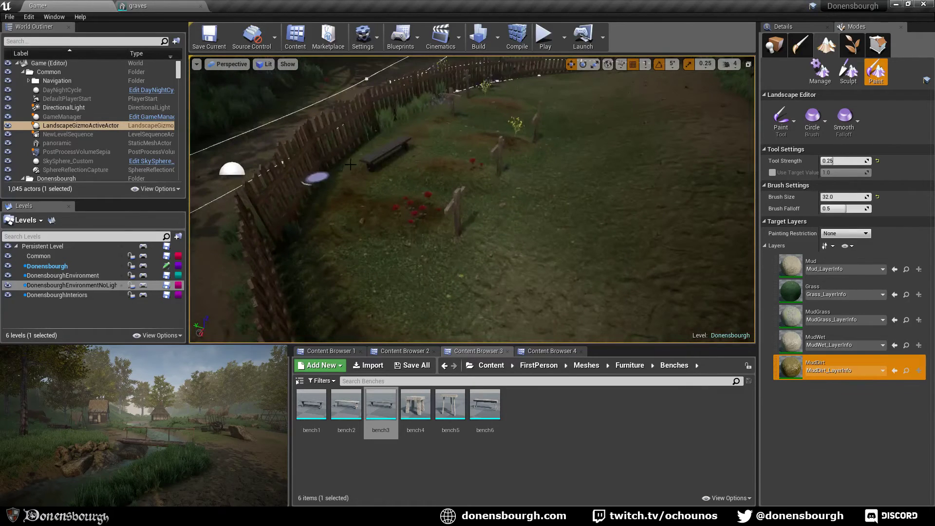
- Activate grass1_FoliageType for foliage painting, make DonensbourghEnvironmentNoLight the current level and enable Single Instance Mode
{"action": "left_click", "coordinate": [860, 48]}
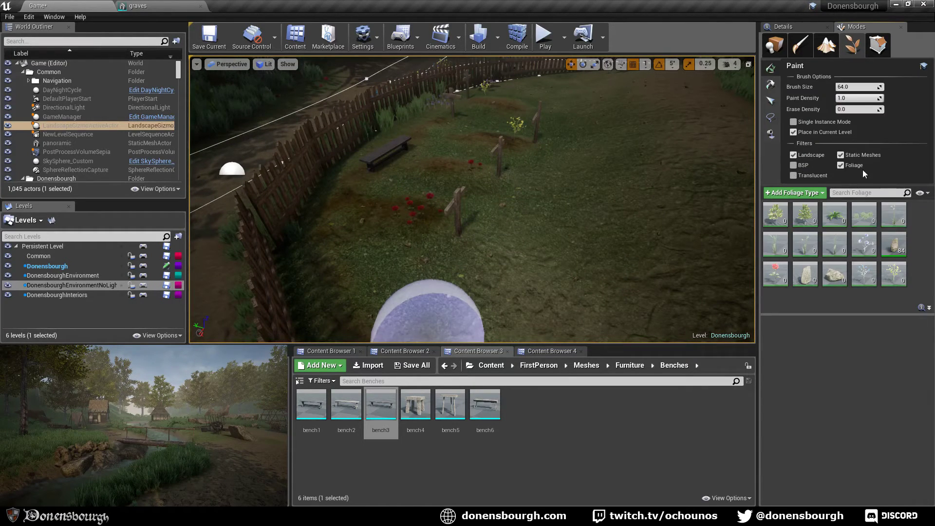
{"action": "left_click", "coordinate": [857, 209]}
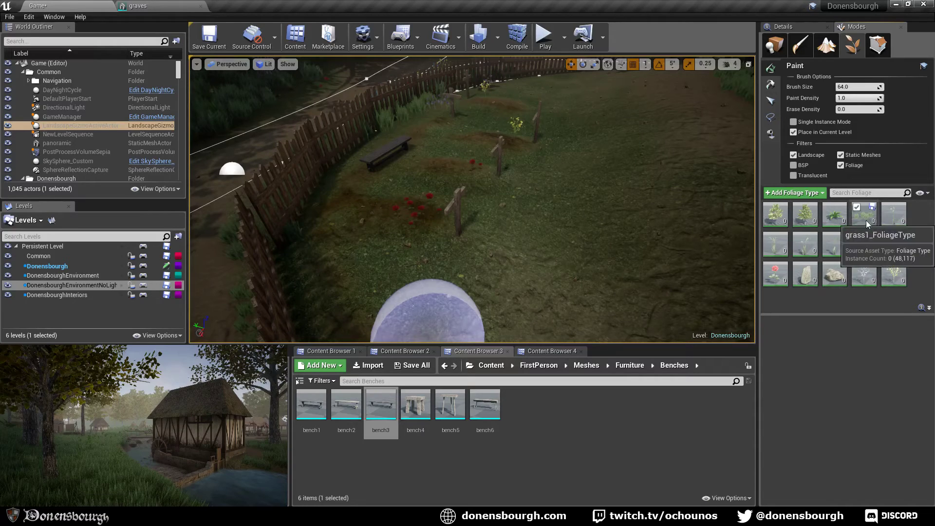
{"action": "double_click", "coordinate": [78, 285]}
{"action": "left_click", "coordinate": [831, 122]}
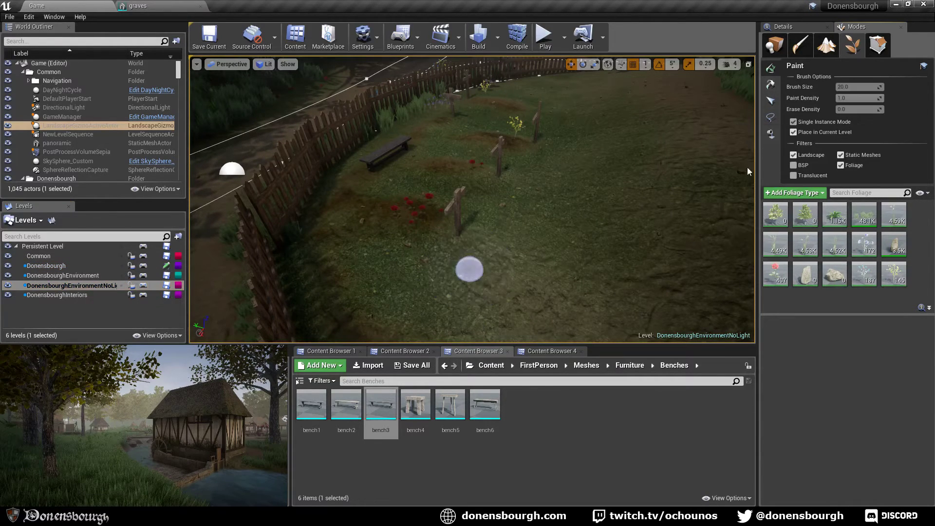
- Paint grass1_FoliageType grass along the inside of the graveyard fence near the bench
{"action": "left_click", "coordinate": [376, 154]}
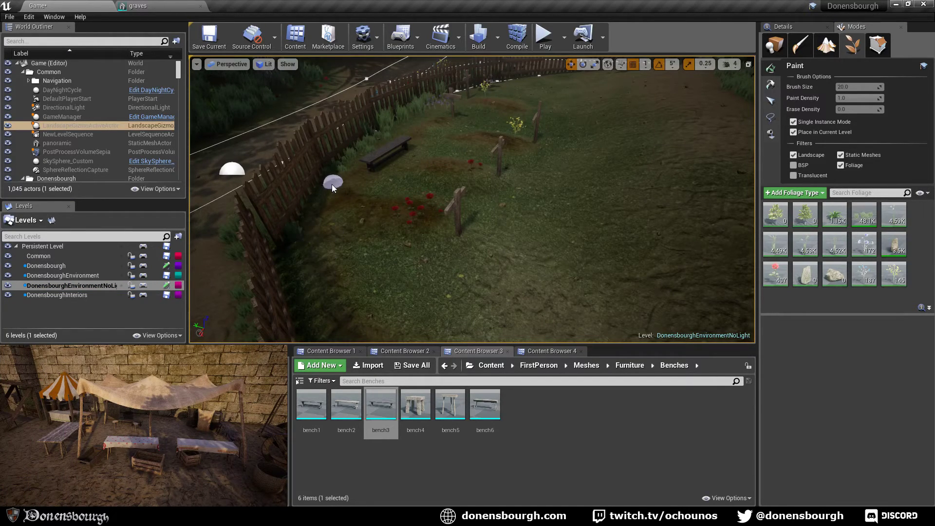
{"action": "mouse_move", "coordinate": [334, 264]}
{"action": "right_mouse_down"}
{"action": "mouse_move", "coordinate": [385, 263]}
{"action": "mouse_move", "coordinate": [306, 257]}
{"action": "mouse_move", "coordinate": [350, 260]}
{"action": "mouse_move", "coordinate": [273, 273]}
{"action": "mouse_move", "coordinate": [375, 273]}
{"action": "right_mouse_up"}
{"action": "scroll", "coordinate": [368, 275], "scroll_direction": "down", "scroll_amount": 2}
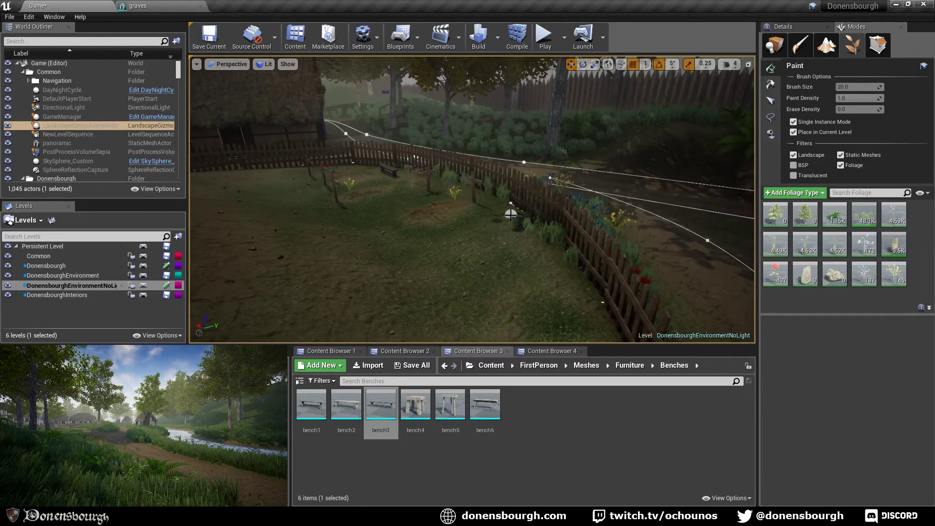
{"action": "right_click_drag", "start_coordinate": [494, 313], "coordinate": [482, 312]}
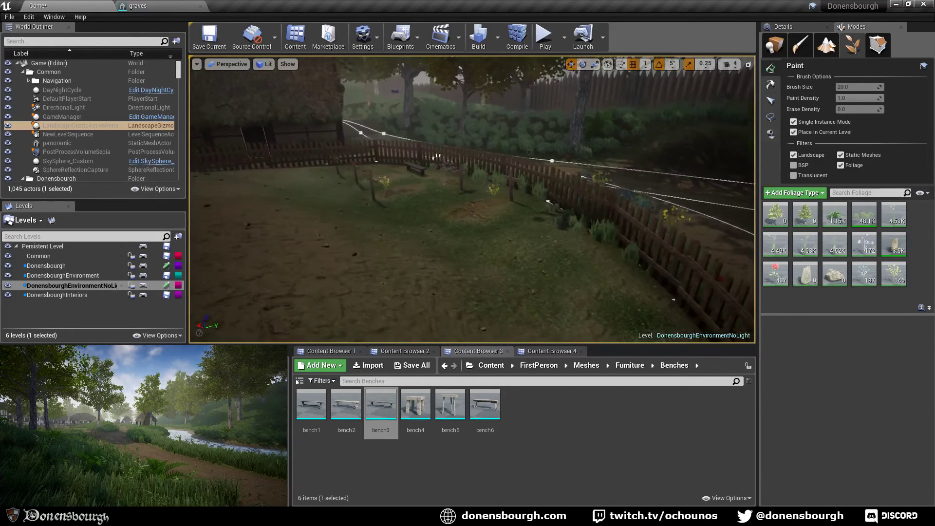
- Switch to Place mode and turn on Game View to view the graveyard without editor icons
{"action": "left_click", "coordinate": [774, 45]}
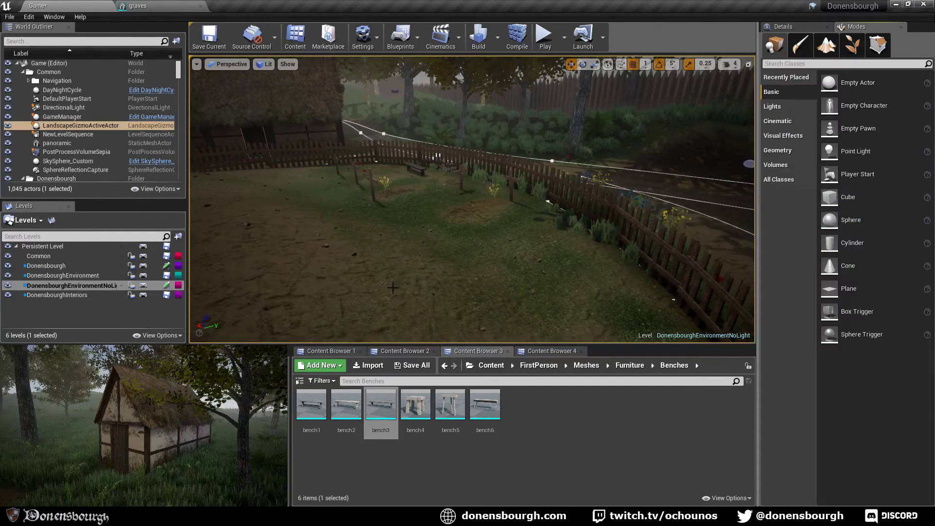
{"action": "mouse_move", "coordinate": [393, 288]}
{"action": "right_mouse_down"}
{"action": "mouse_move", "coordinate": [385, 288]}
{"action": "mouse_move", "coordinate": [419, 265]}
{"action": "mouse_move", "coordinate": [396, 267]}
{"action": "mouse_move", "coordinate": [402, 274]}
{"action": "mouse_move", "coordinate": [379, 265]}
{"action": "mouse_move", "coordinate": [397, 266]}
{"action": "right_mouse_up"}
{"action": "key", "text": "g"}
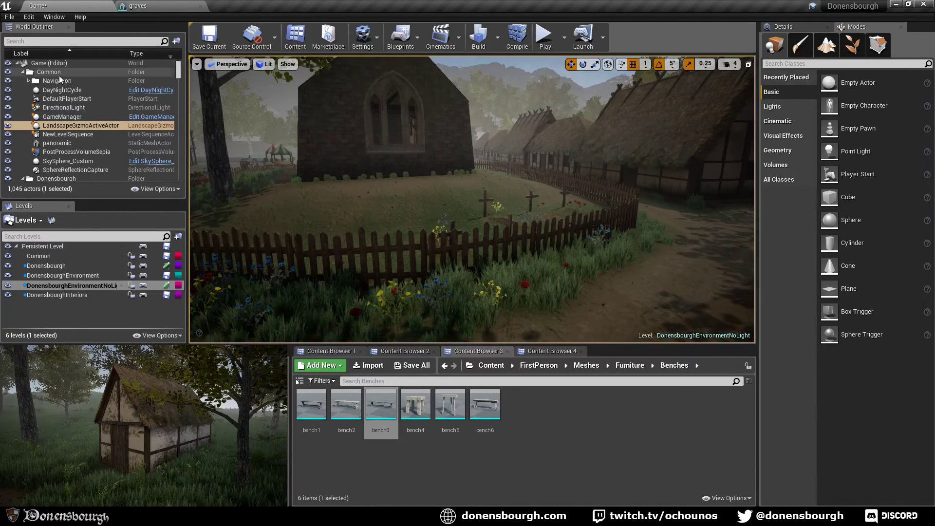
- Set the DayNightCycle actor's Hour to 8 and preview the graveyard's lighting
{"action": "left_click", "coordinate": [56, 89]}
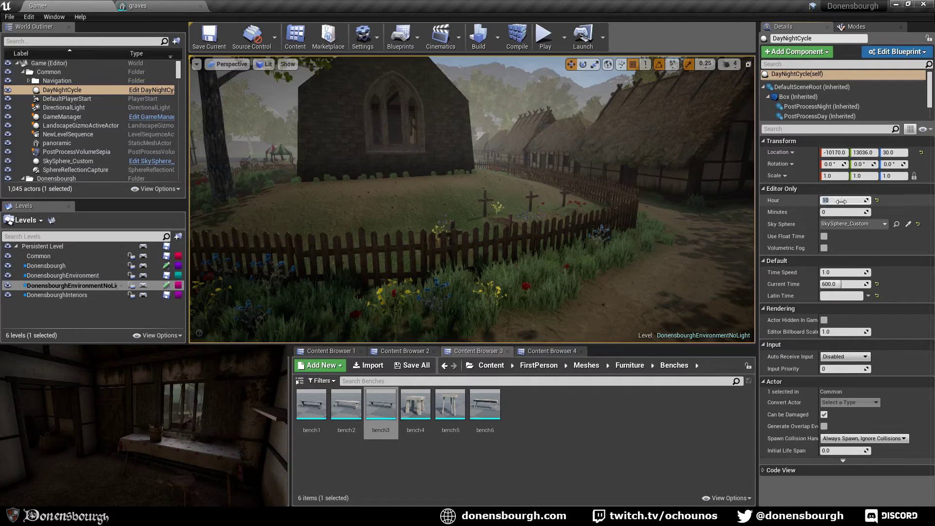
{"action": "type", "text": "8"}
{"action": "key", "text": "Return"}
{"action": "scroll", "coordinate": [549, 269], "scroll_direction": "up", "scroll_amount": 3}
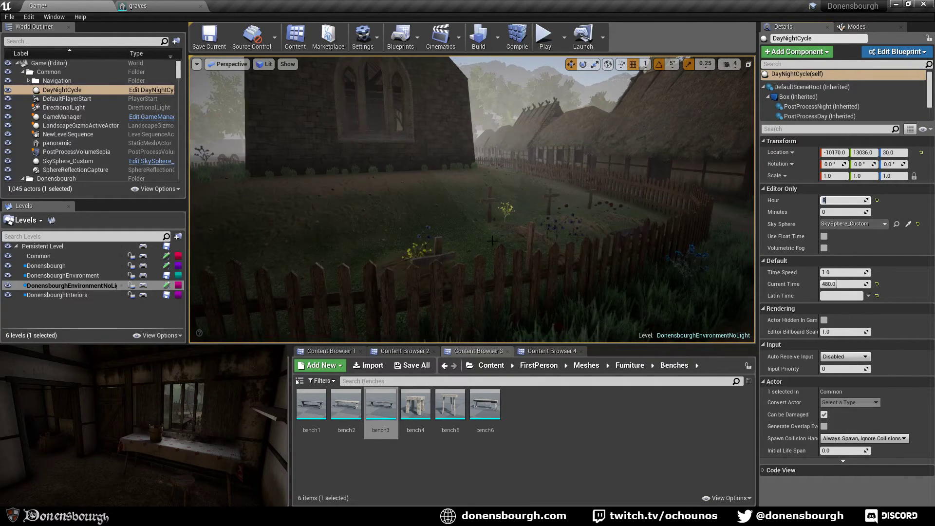
{"action": "left_click_drag", "start_coordinate": [477, 267], "coordinate": [478, 292]}
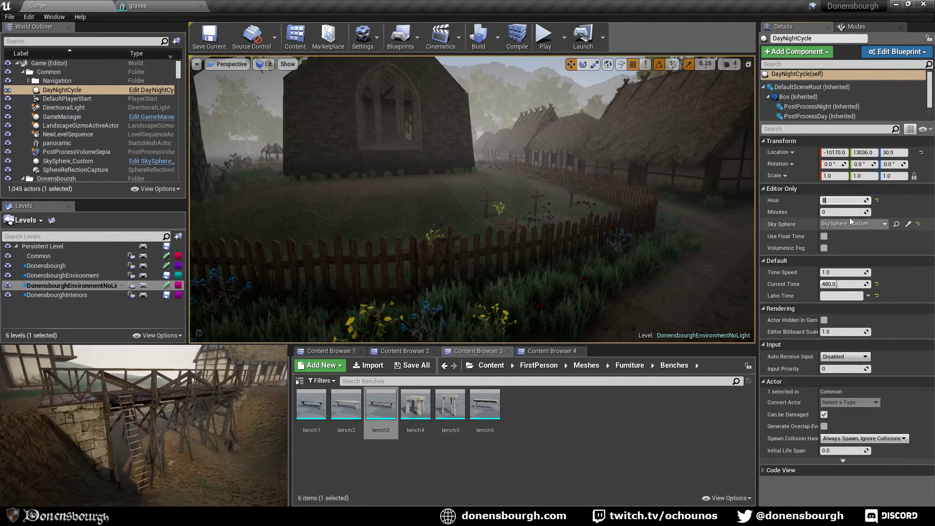
- Preview the graveyard's lighting with the DayNightCycle Hour at 10, 12 and 13
{"action": "type", "text": "0"}
{"action": "key", "text": "Return"}
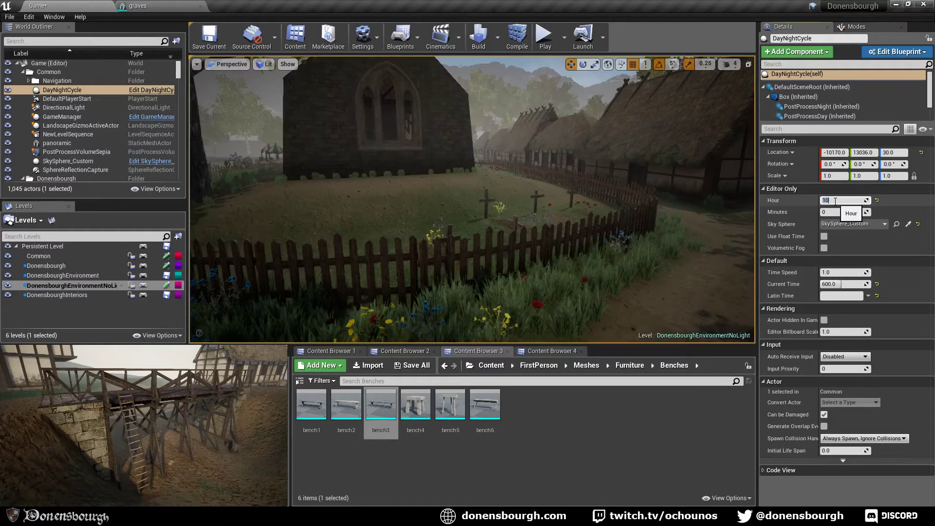
{"action": "key", "text": "Return"}
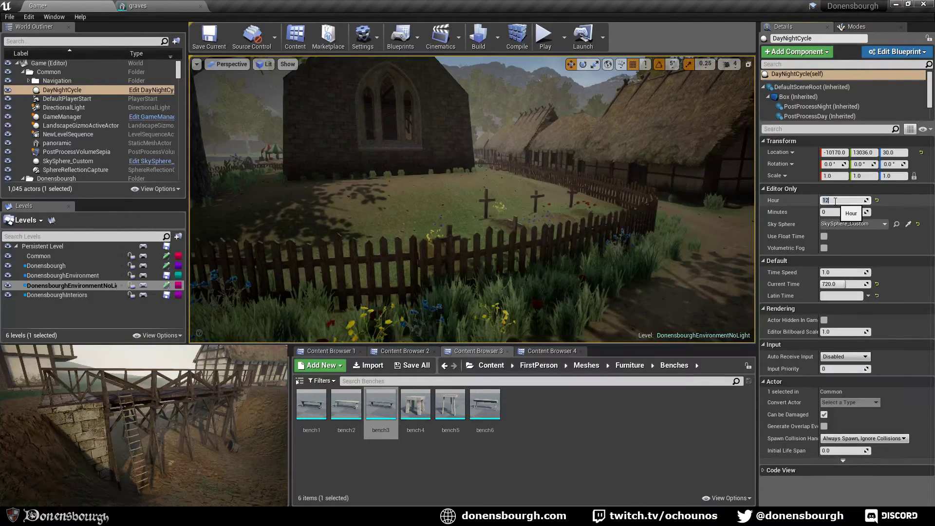
{"action": "type", "text": "13"}
{"action": "key", "text": "Return"}
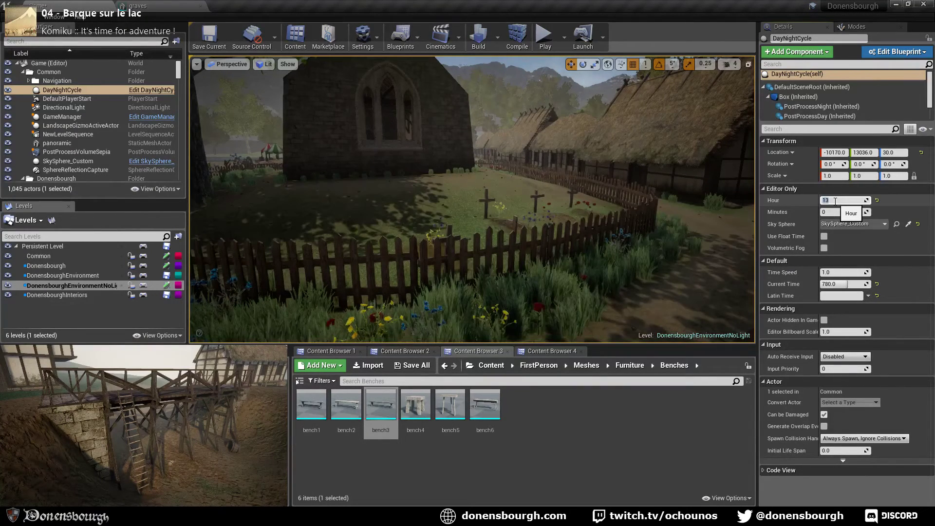
- Preview the afternoon and evening lighting with the DayNightCycle Hour at 14, 15, 16 and 17
{"action": "type", "text": "14"}
{"action": "key", "text": "Return"}
{"action": "type", "text": "1"}
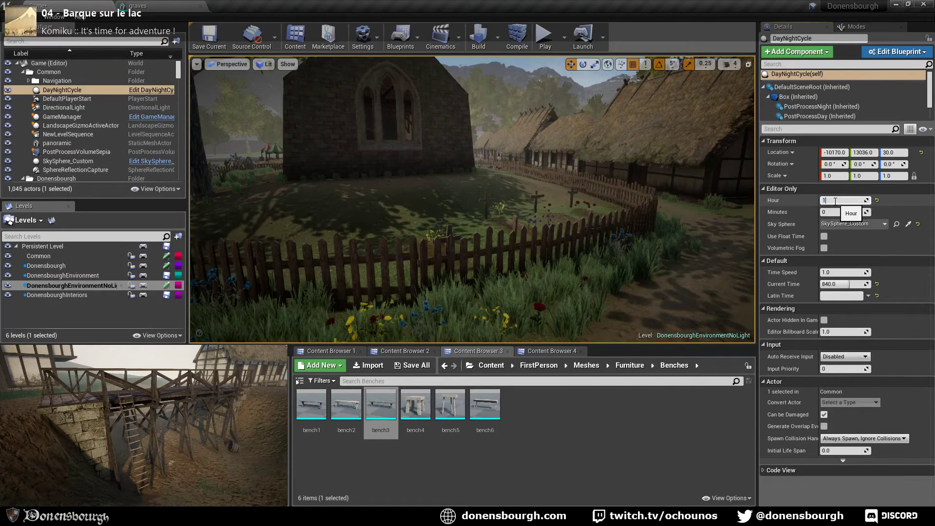
{"action": "type", "text": "5"}
{"action": "key", "text": "Return"}
{"action": "type", "text": "16"}
{"action": "key", "text": "Return"}
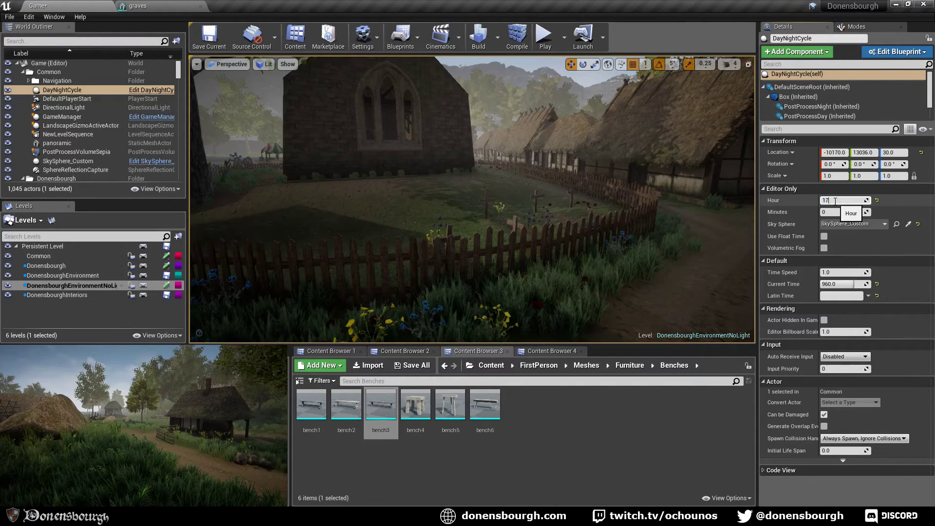
{"action": "type", "text": "17"}
{"action": "key", "text": "Return"}
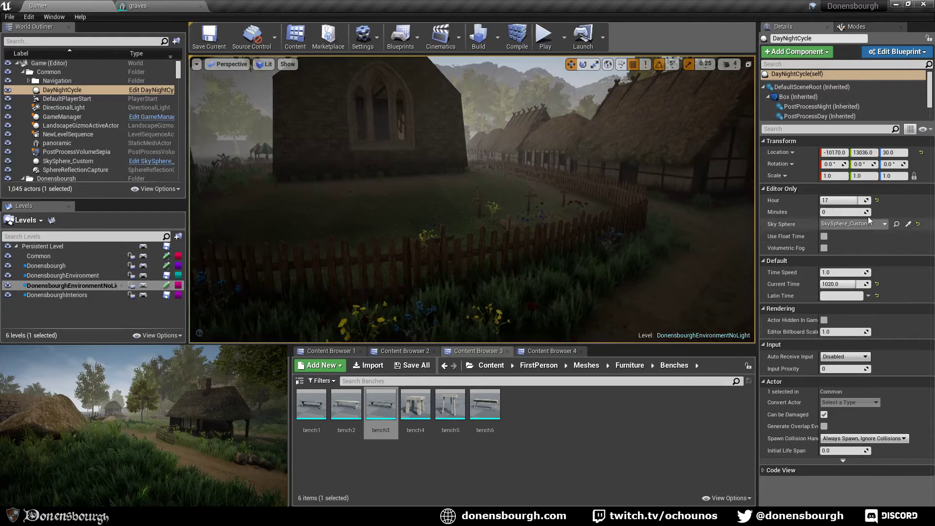
- Set the DayNightCycle Hour back to 10 and save the modified levels
{"action": "type", "text": "10"}
{"action": "key", "text": "Return"}
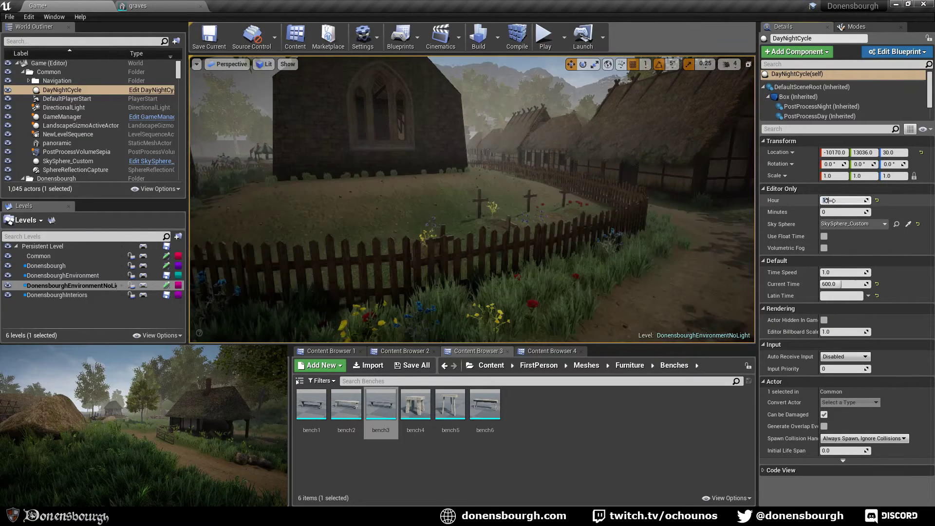
{"action": "mouse_move", "coordinate": [583, 220]}
{"action": "right_mouse_down"}
{"action": "mouse_move", "coordinate": [536, 234]}
{"action": "mouse_move", "coordinate": [614, 219]}
{"action": "mouse_move", "coordinate": [560, 223]}
{"action": "mouse_move", "coordinate": [575, 224]}
{"action": "right_mouse_up"}
{"action": "right_click_drag", "start_coordinate": [512, 225], "coordinate": [543, 210]}
{"action": "right_click_drag", "start_coordinate": [524, 254], "coordinate": [550, 235]}
{"action": "key", "text": "ctrl+s"}
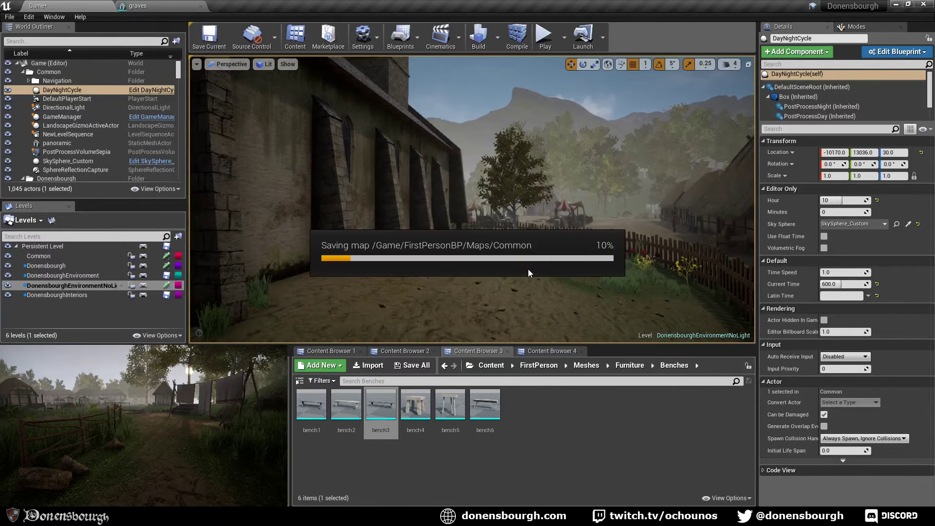
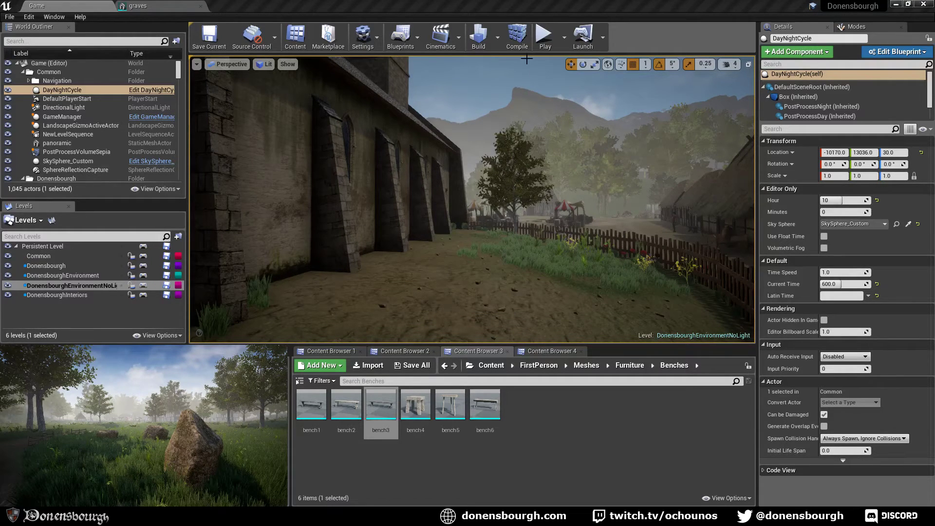
- Play the level in the editor, inspect the bench and graves, and enlarge the game view to full screen
{"action": "left_click", "coordinate": [545, 44]}
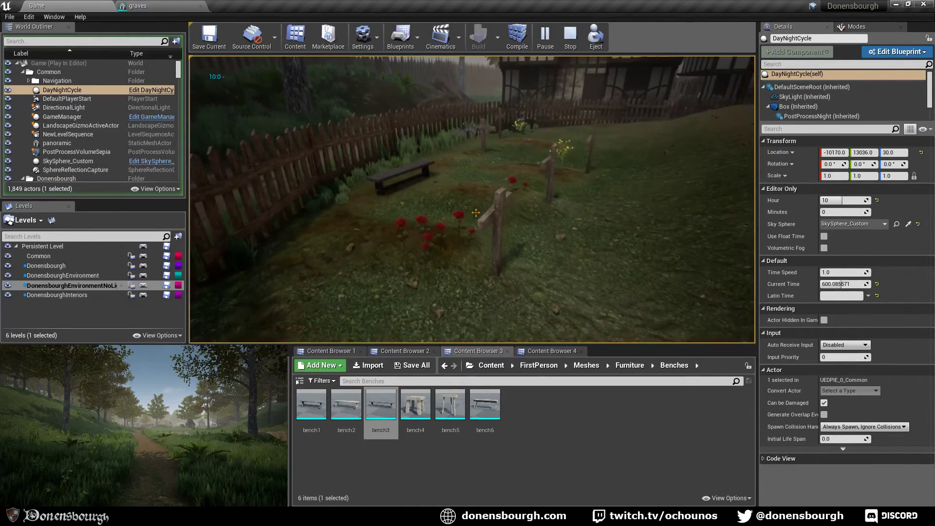
{"action": "key", "text": "w"}
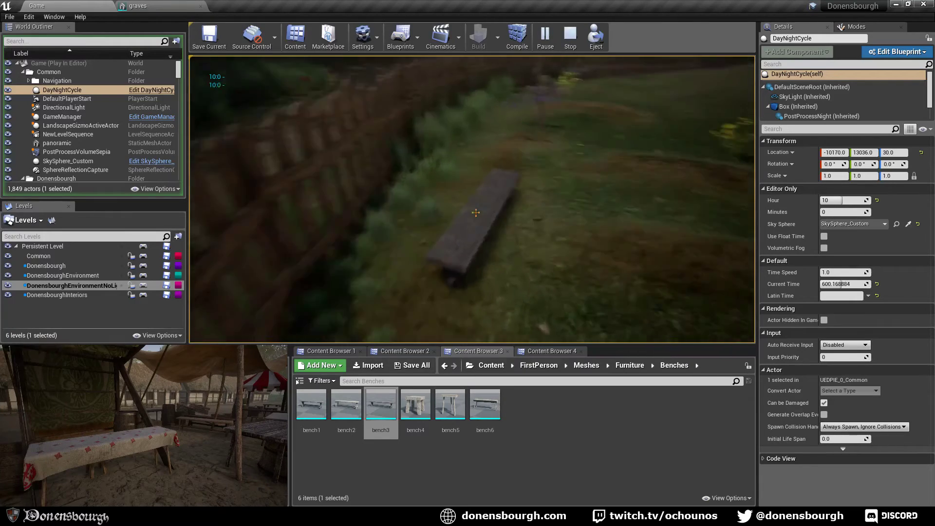
{"action": "key", "text": "s"}
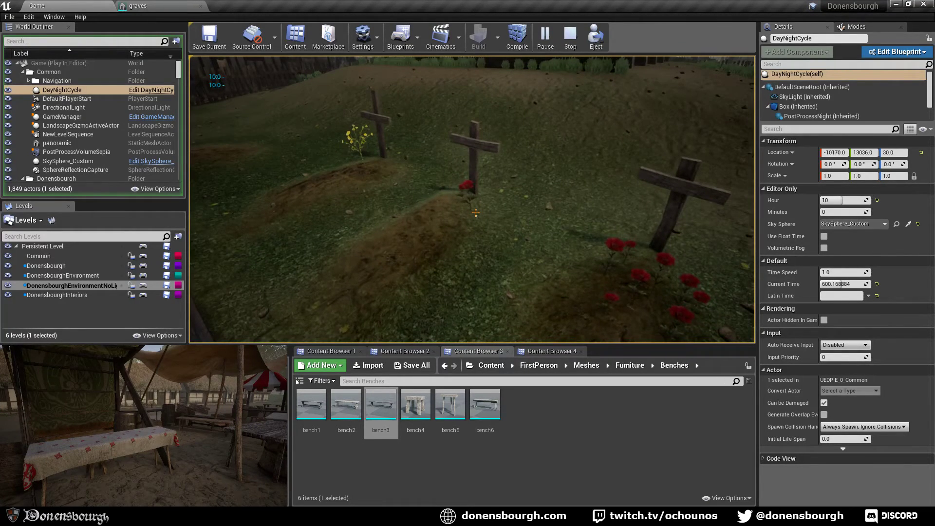
{"action": "key", "text": "F11"}
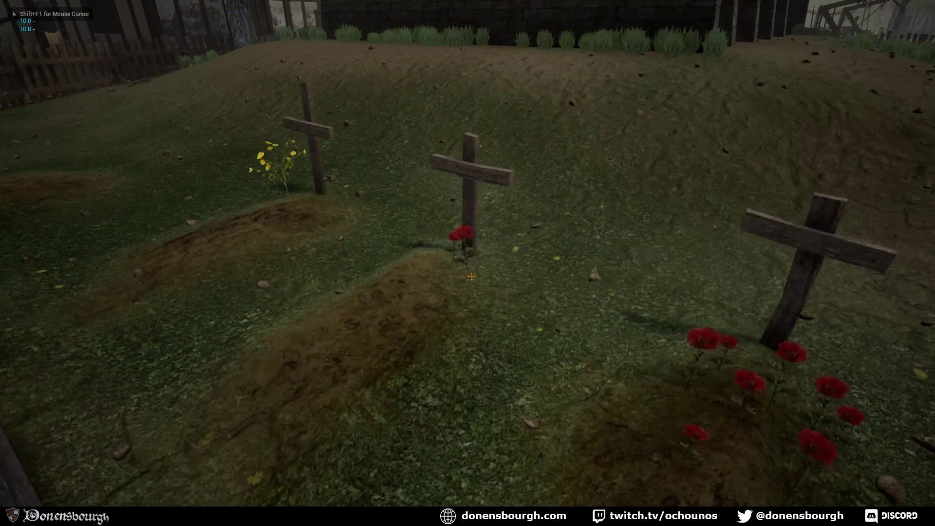
- Walk among the graves and onto the bench to examine the ground blending, flowers and bench up close
{"action": "key", "text": "w"}
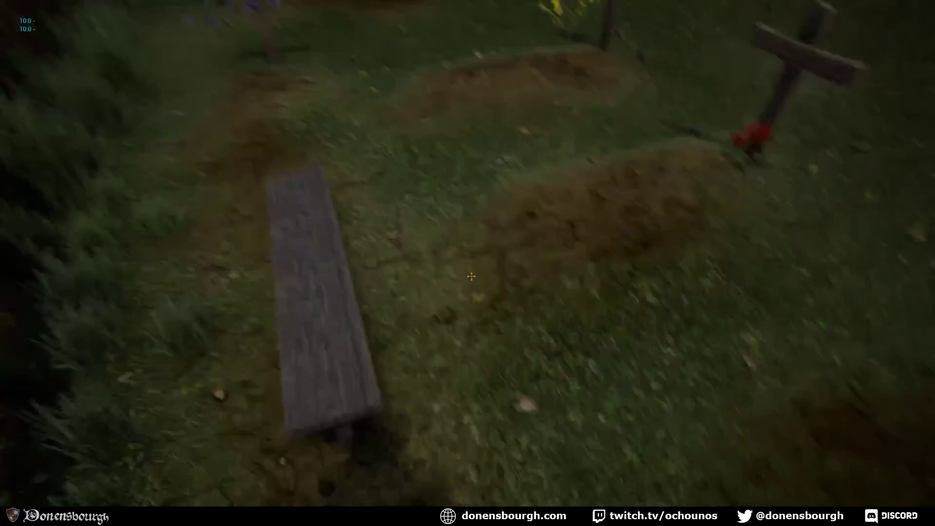
{"action": "key", "text": "w"}
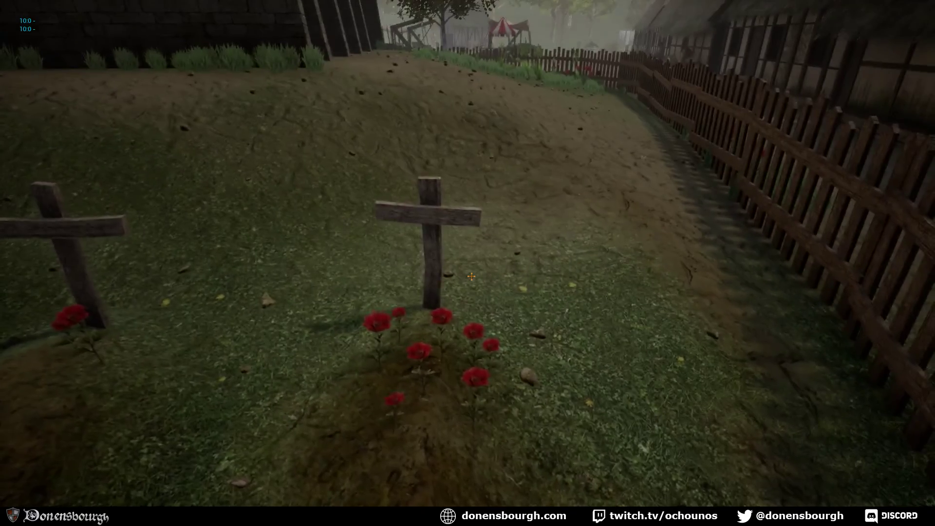
{"action": "key", "text": "s"}
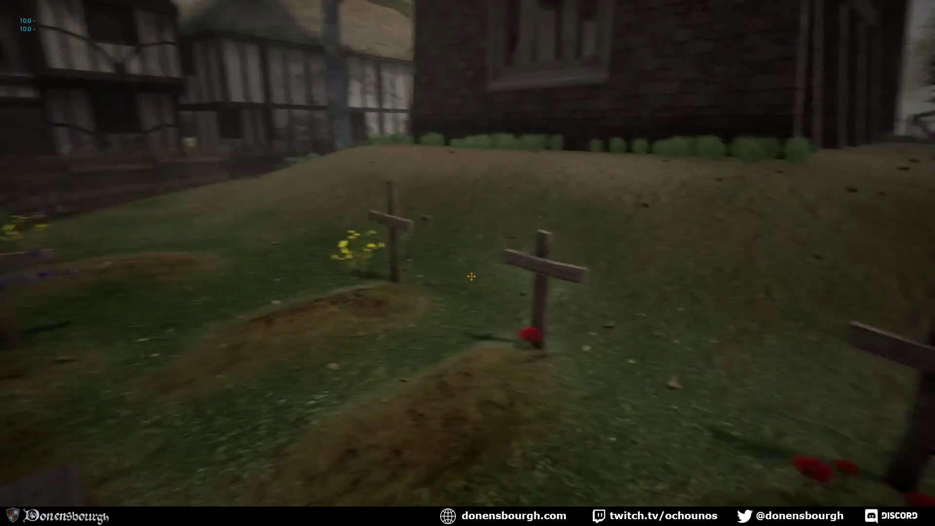
{"action": "key", "text": "w"}
{"action": "key", "text": "w"}
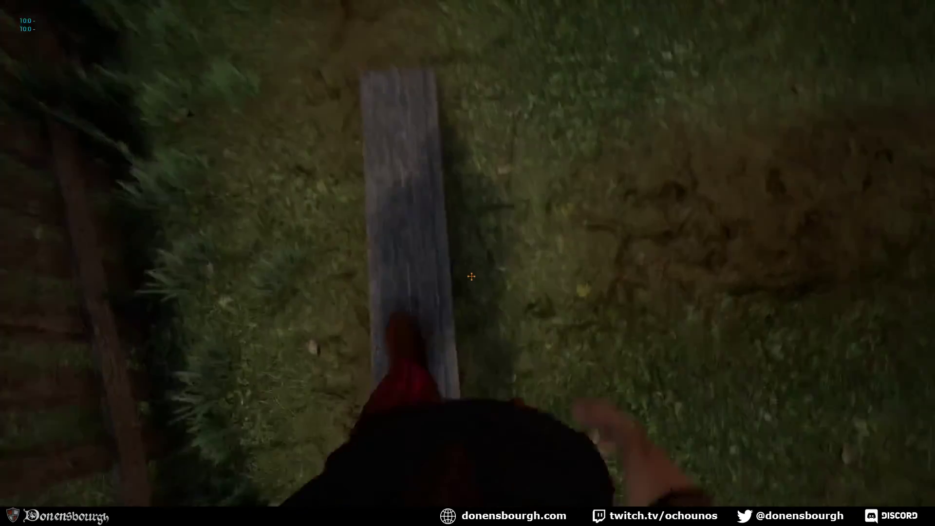
{"action": "key", "text": "w"}
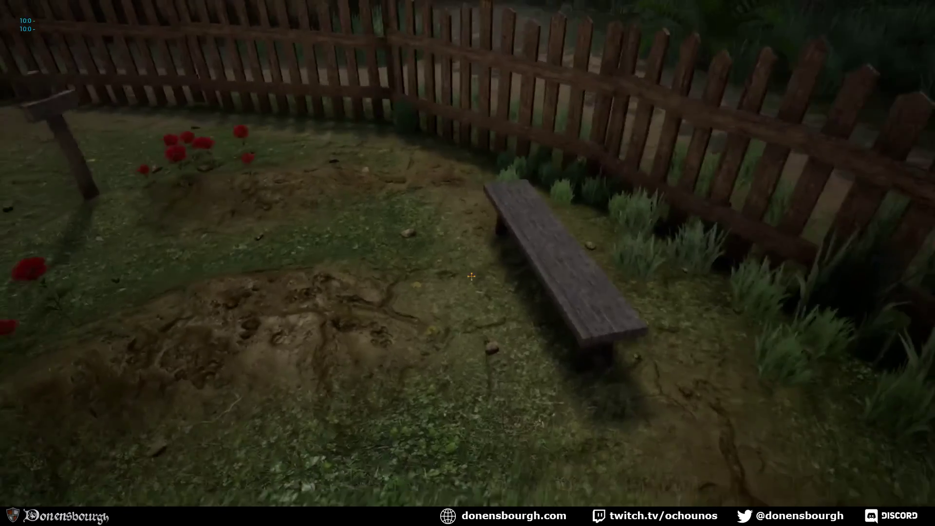
- Back away to examine the whole graveyard, leave full screen and stop the play session
{"action": "key", "text": "s"}
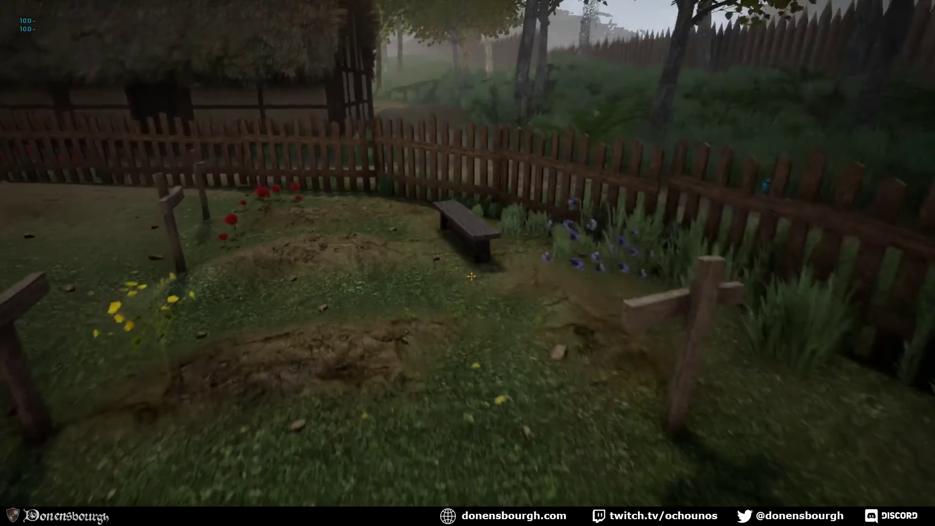
{"action": "key", "text": "s"}
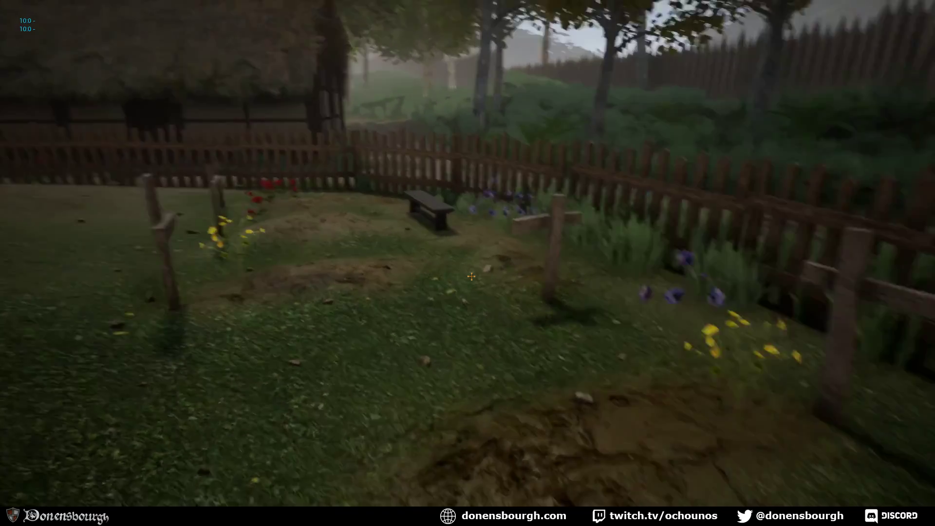
{"action": "key", "text": "s"}
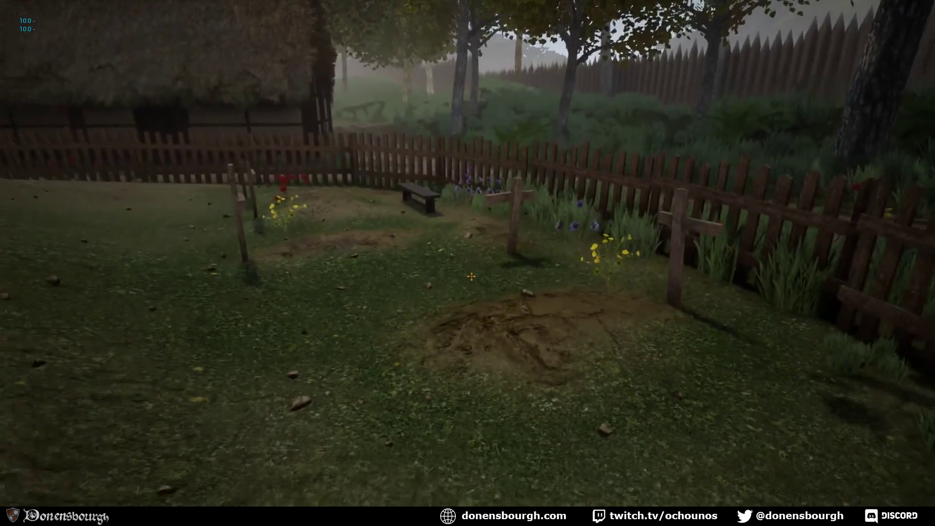
{"action": "key", "text": "F11"}
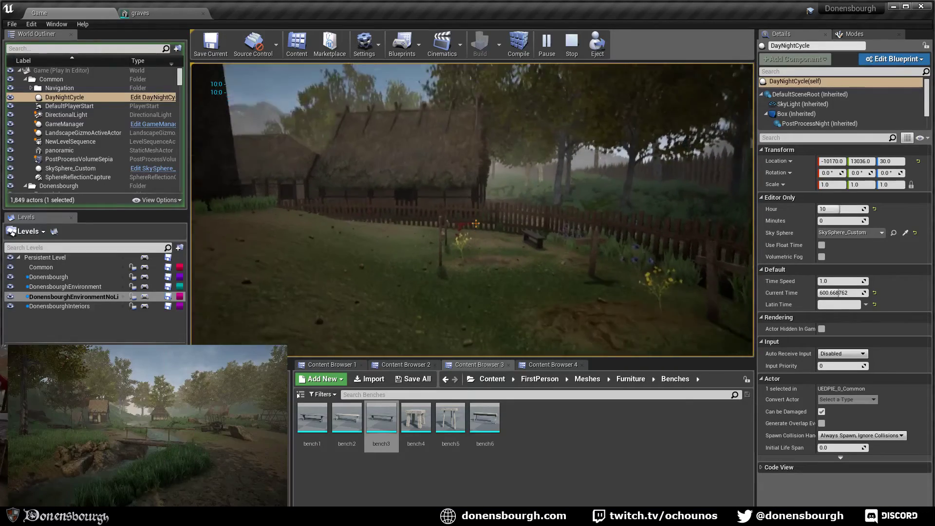
{"action": "key", "text": "shift+F1"}
{"action": "key", "text": "Escape"}
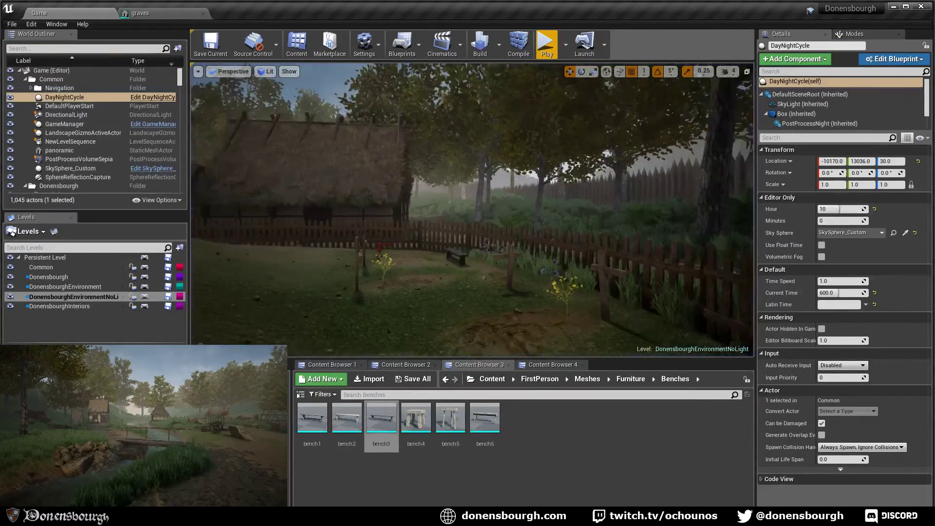
- Delete the static bench standing between the graves and the fence
{"action": "mouse_move", "coordinate": [563, 258]}
{"action": "right_mouse_down"}
{"action": "mouse_move", "coordinate": [577, 331]}
{"action": "mouse_move", "coordinate": [570, 249]}
{"action": "right_mouse_up"}
{"action": "key", "text": "w"}
{"action": "key", "text": "e"}
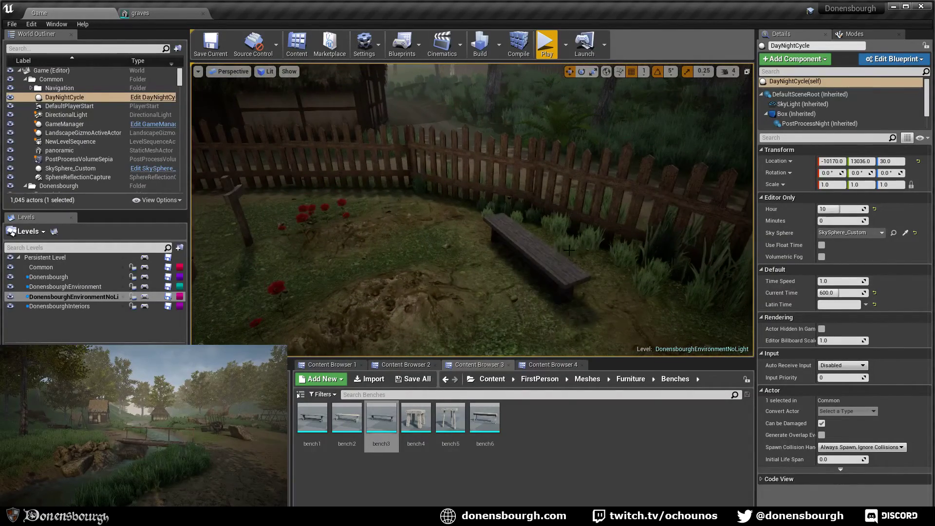
{"action": "left_click", "coordinate": [541, 265]}
{"action": "key", "text": "Delete"}
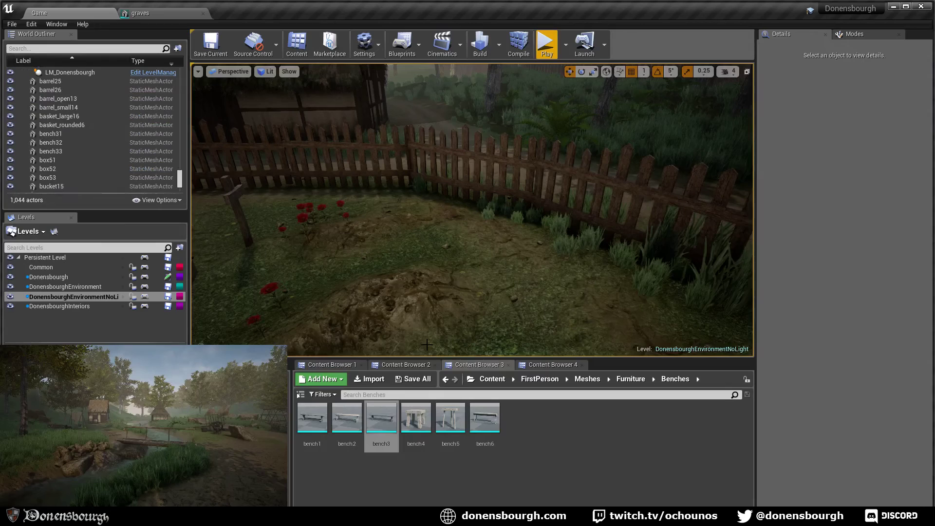
- Place a SitBP interactive bench between the graves and the fence, and set its mesh to bench3
{"action": "left_click", "coordinate": [404, 364]}
{"action": "left_click", "coordinate": [337, 366]}
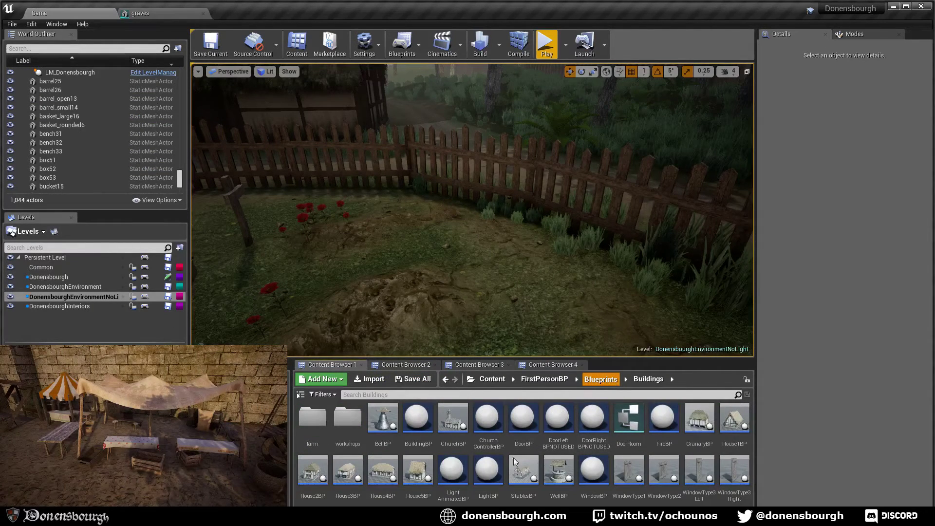
{"action": "double_click", "coordinate": [417, 422]}
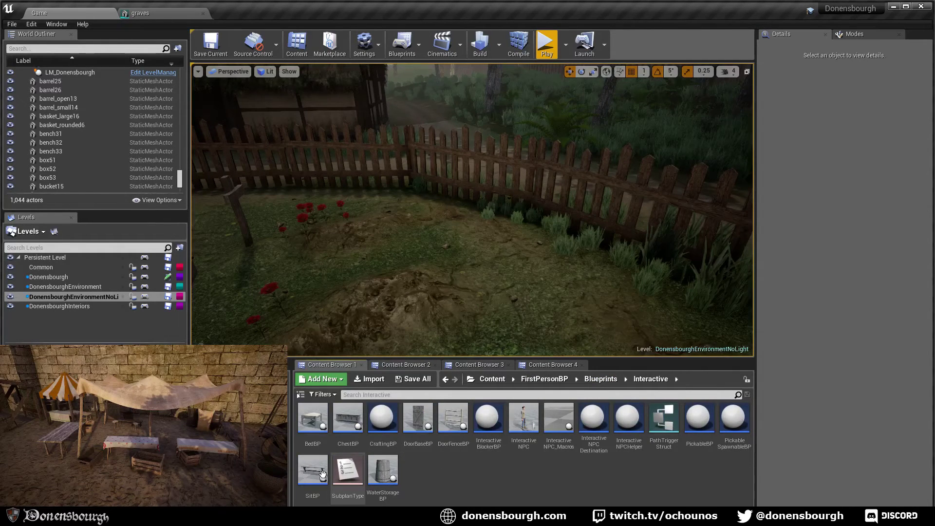
{"action": "left_click_drag", "start_coordinate": [323, 474], "coordinate": [530, 284]}
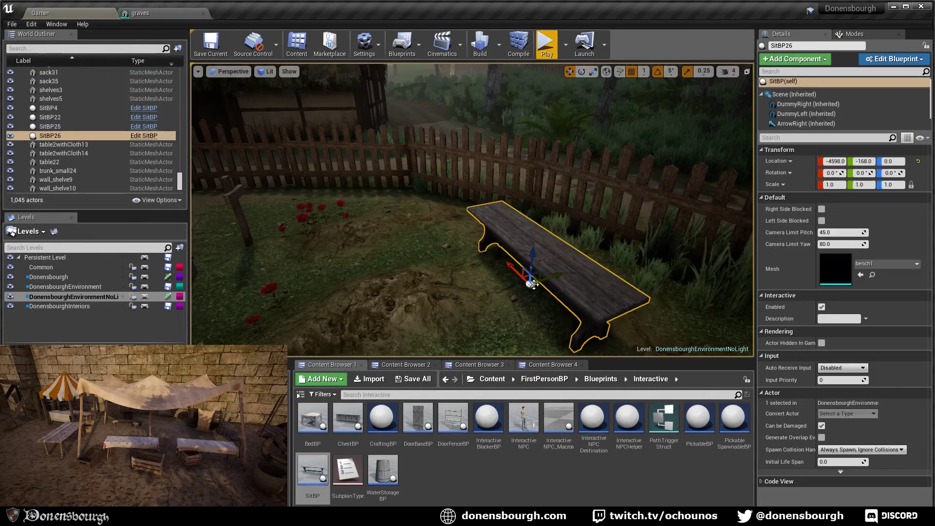
{"action": "left_click", "coordinate": [887, 264]}
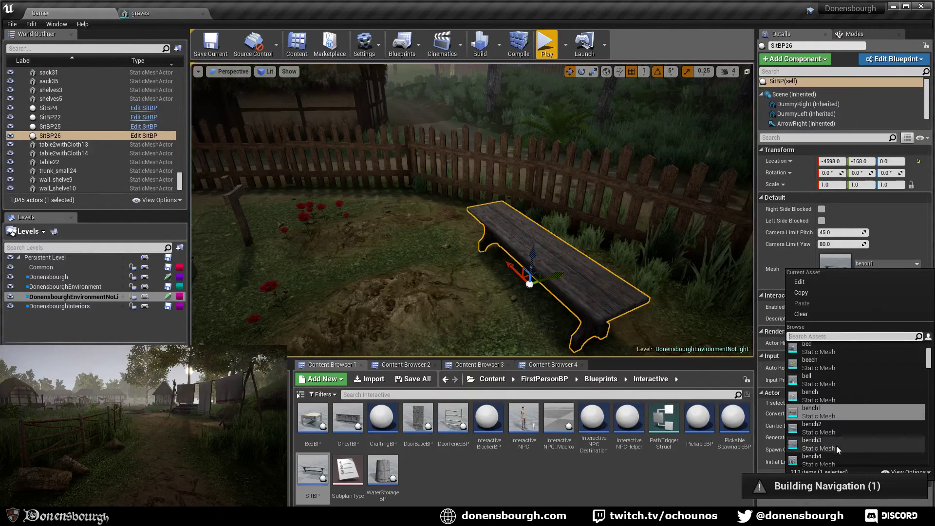
{"action": "left_click", "coordinate": [836, 446]}
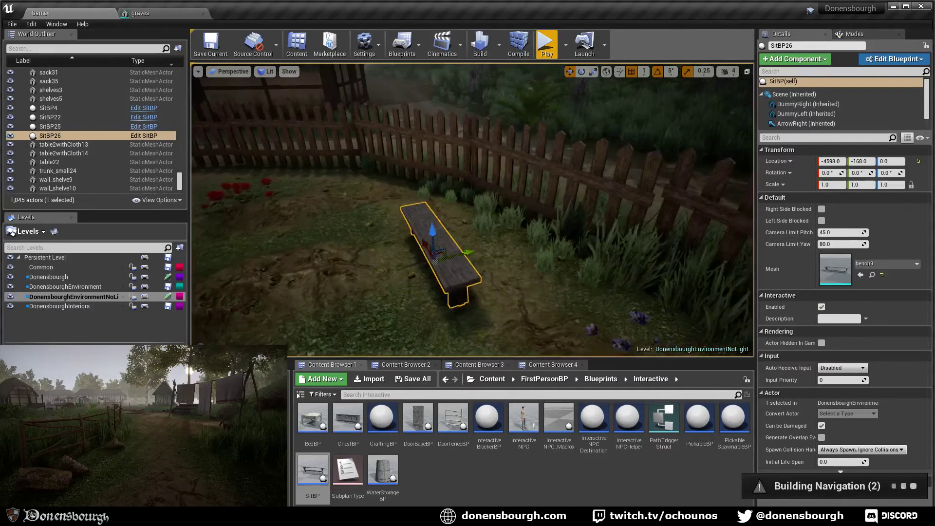
- Move the new bench slightly closer to the fence, to a Y location of -154
{"action": "mouse_move", "coordinate": [486, 243]}
{"action": "left_mouse_down"}
{"action": "mouse_move", "coordinate": [502, 236]}
{"action": "mouse_move", "coordinate": [493, 239]}
{"action": "left_mouse_up"}
{"action": "key", "text": "Escape"}
{"action": "right_click_drag", "start_coordinate": [493, 244], "coordinate": [458, 260]}
{"action": "left_click", "coordinate": [644, 178]}
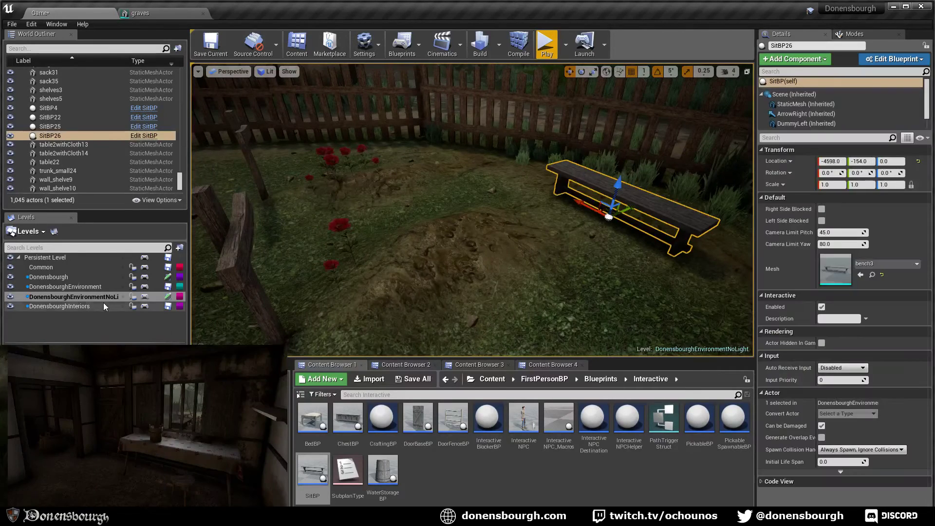
- Make Donensbourgh the current level and save the changed maps with the bench deselected
{"action": "double_click", "coordinate": [70, 277]}
{"action": "right_click", "coordinate": [70, 277]}
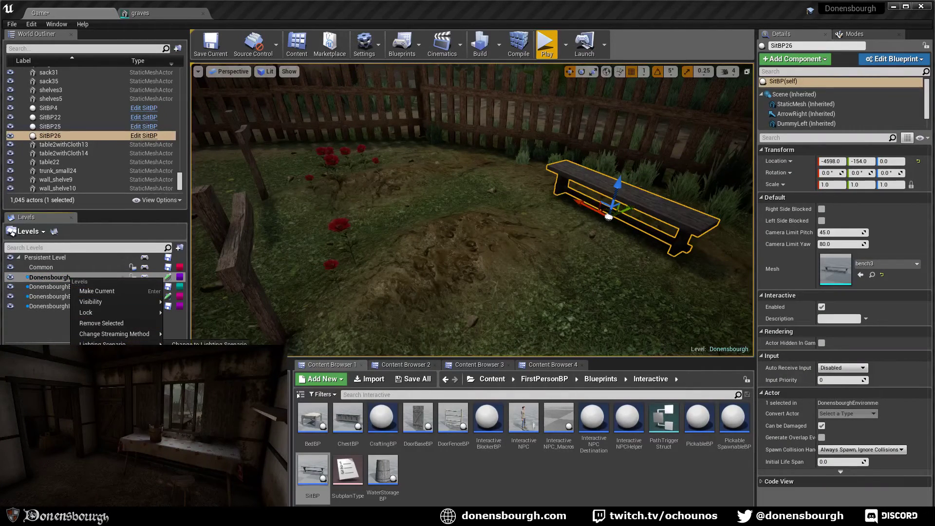
{"action": "left_click", "coordinate": [119, 342]}
{"action": "right_click_drag", "start_coordinate": [528, 303], "coordinate": [548, 292]}
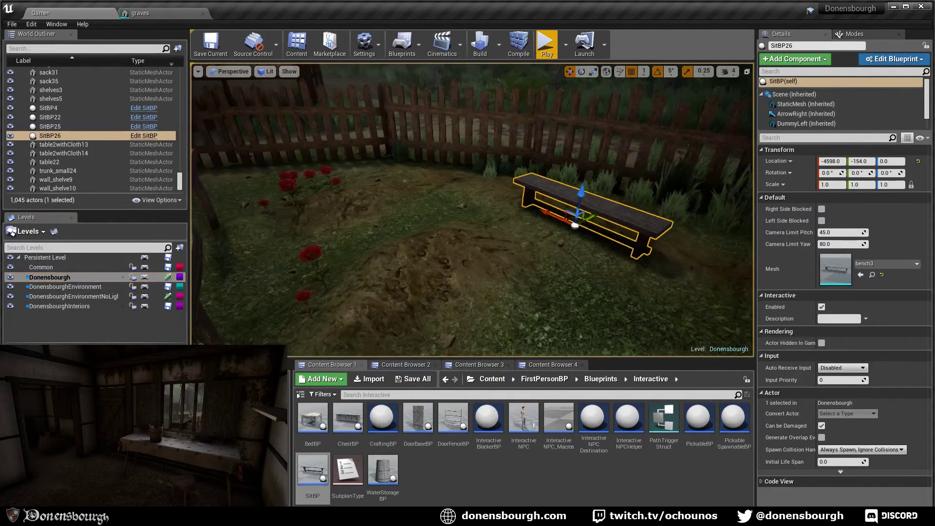
{"action": "key", "text": "Escape"}
{"action": "key", "text": "ctrl+s"}
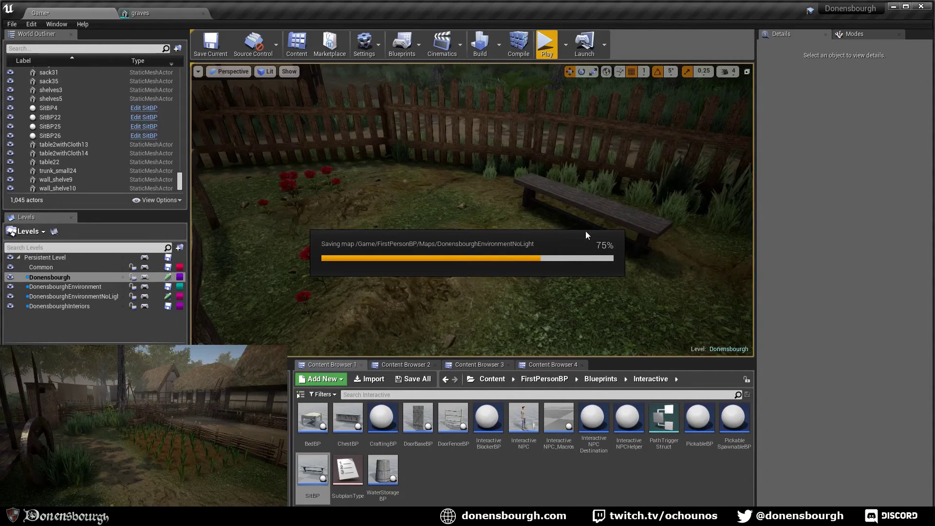
- Play the level in the editor and walk up to the interactive bench and the graves to test them
{"action": "left_click", "coordinate": [547, 50]}
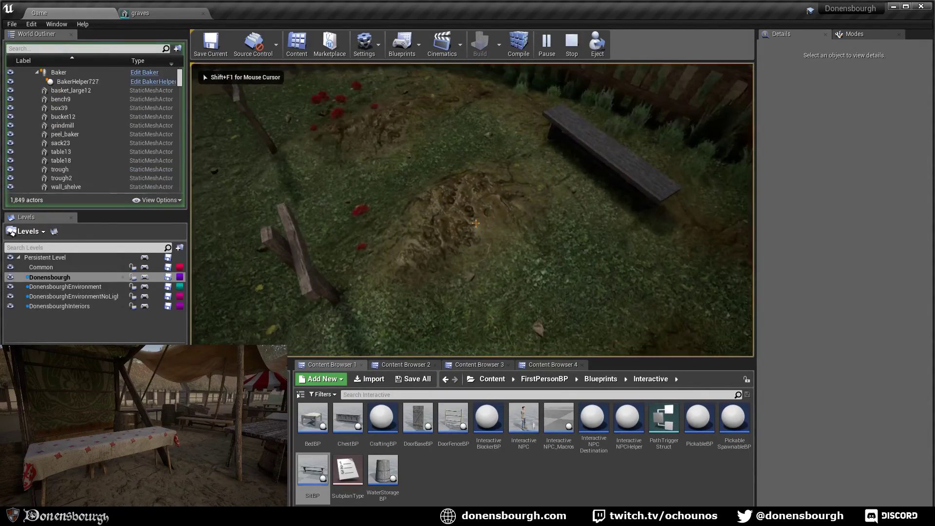
{"action": "key", "text": "w"}
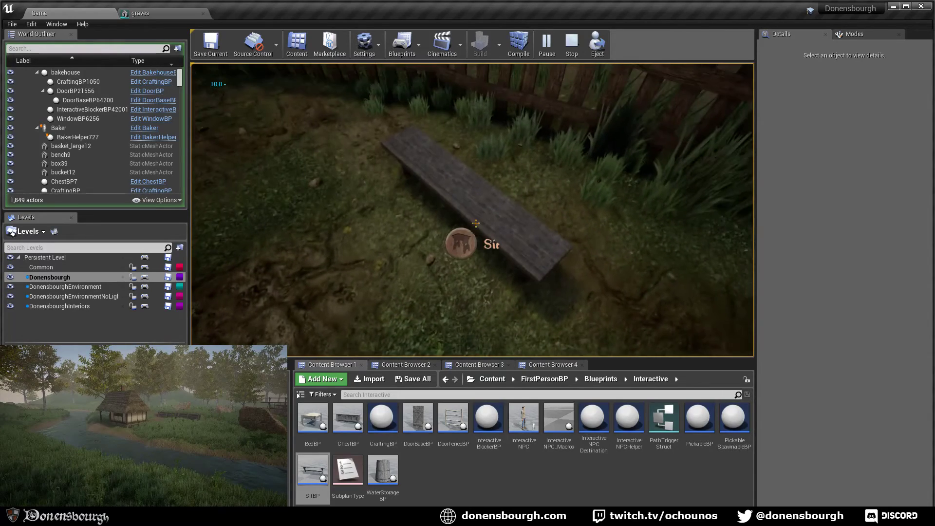
{"action": "key", "text": "w"}
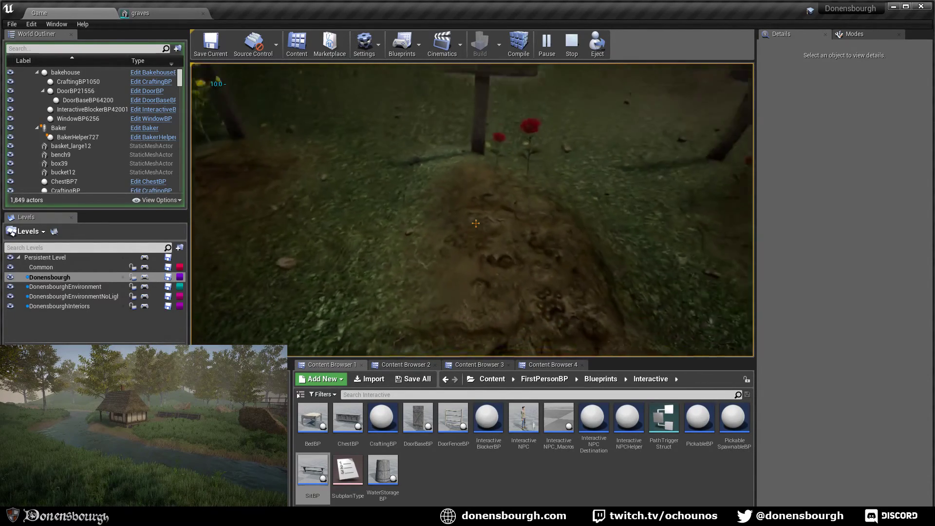
{"action": "left_click", "coordinate": [476, 223]}
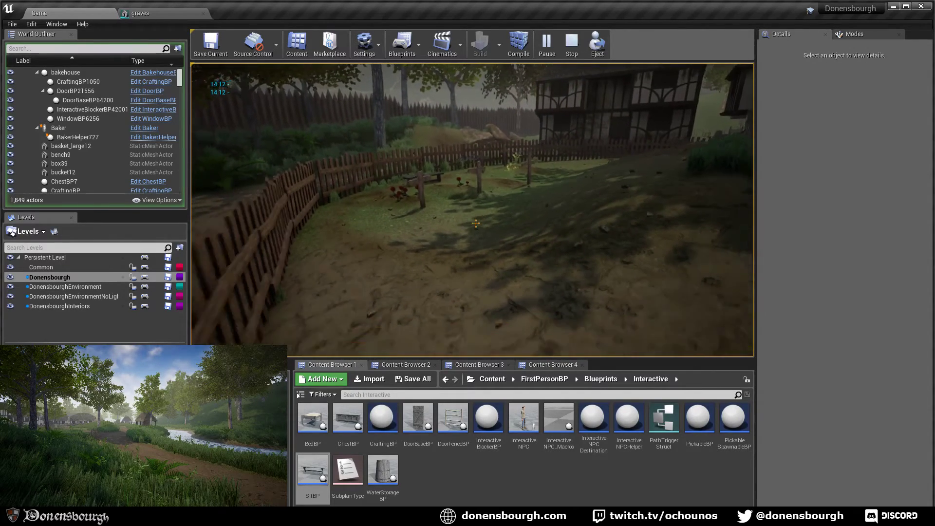
- Walk through the sunlit graveyard and along the church wall to examine the ground, and stop the play session
{"action": "key", "text": "w"}
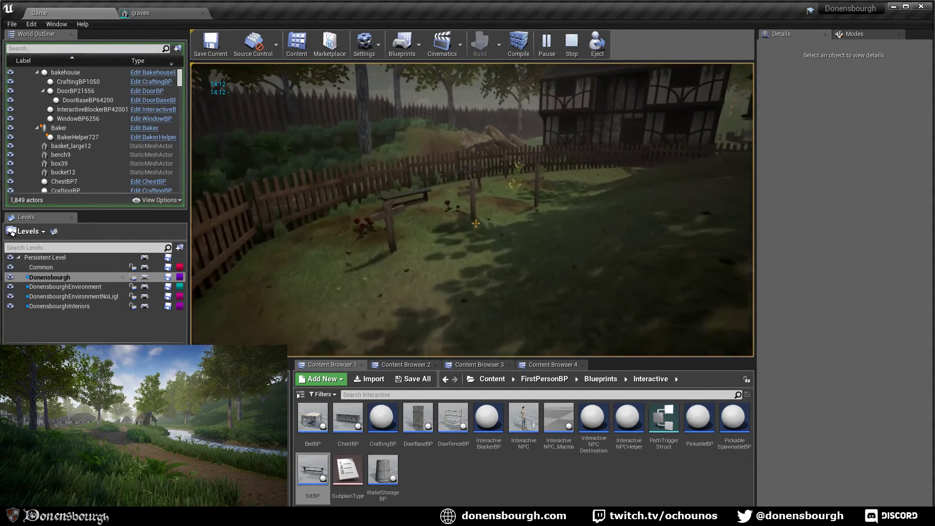
{"action": "key", "text": "s"}
{"action": "key", "text": "shift"}
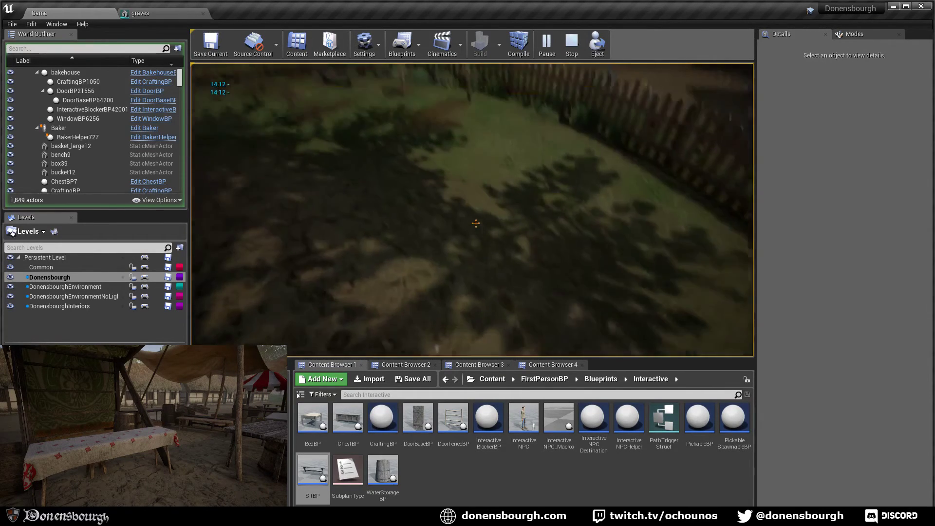
{"action": "key", "text": "w"}
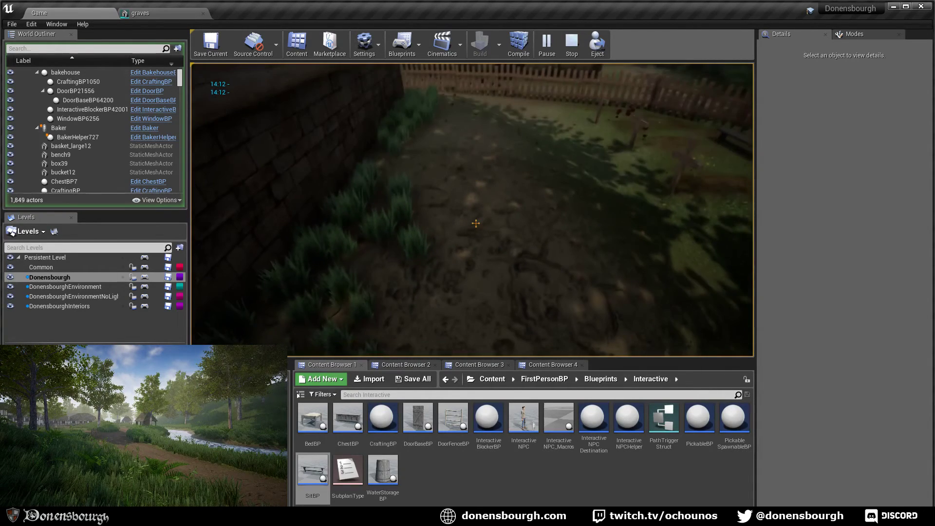
{"action": "key", "text": "Escape"}
- Paint the MudDirt landscape layer along the foot of the church wall with brush size 32 and strength 0.25
{"action": "right_click_drag", "start_coordinate": [576, 273], "coordinate": [506, 280]}
{"action": "key", "text": "s"}
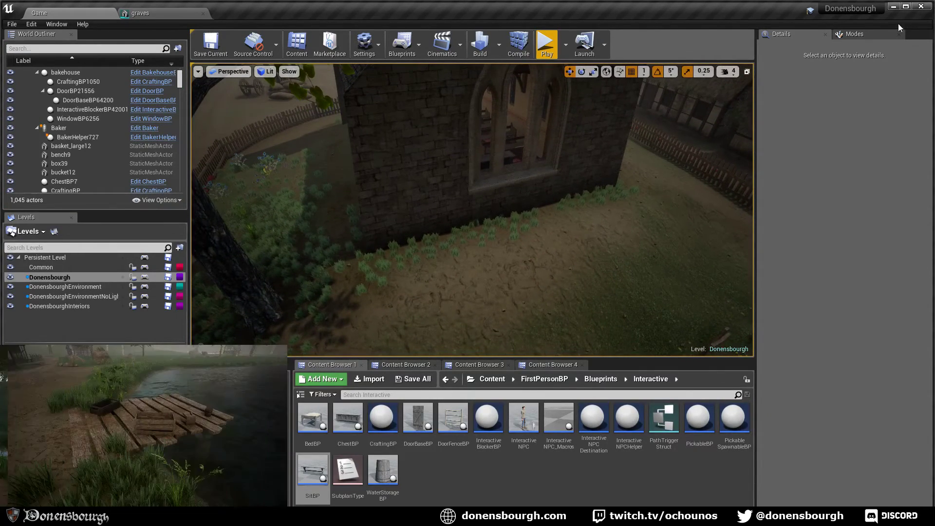
{"action": "left_click", "coordinate": [857, 33]}
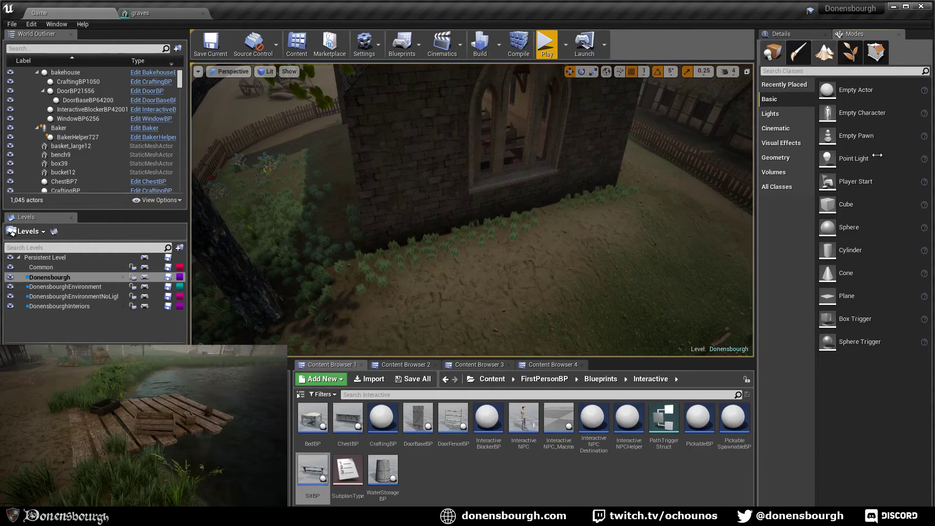
{"action": "left_click", "coordinate": [825, 51]}
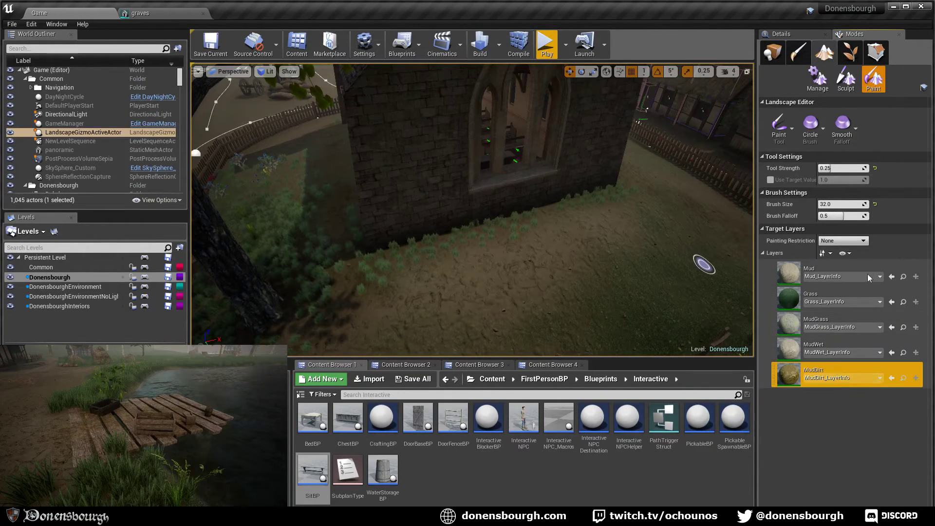
{"action": "mouse_move", "coordinate": [320, 310]}
{"action": "left_mouse_down"}
{"action": "mouse_move", "coordinate": [359, 271]}
{"action": "mouse_move", "coordinate": [440, 279]}
{"action": "left_mouse_up"}
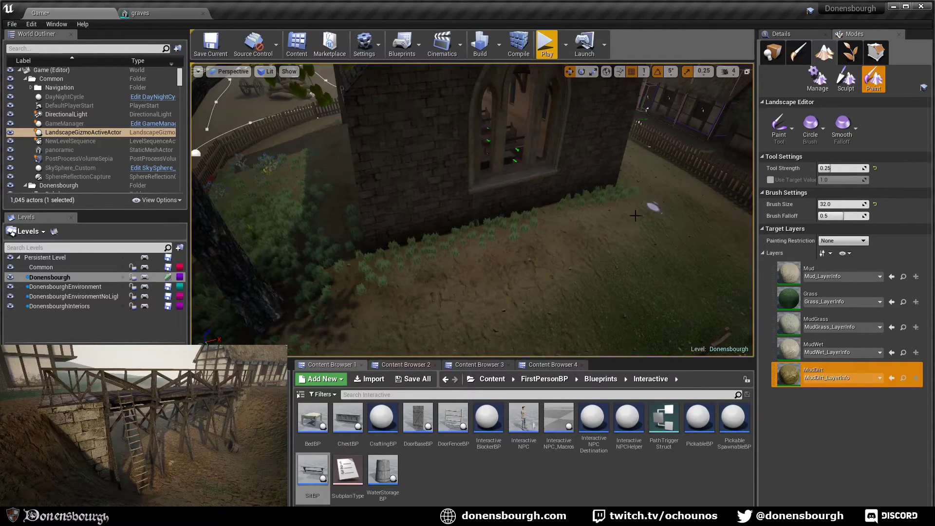
{"action": "mouse_move", "coordinate": [571, 291]}
{"action": "right_mouse_down"}
{"action": "mouse_move", "coordinate": [506, 292]}
{"action": "mouse_move", "coordinate": [696, 297]}
{"action": "right_mouse_up"}
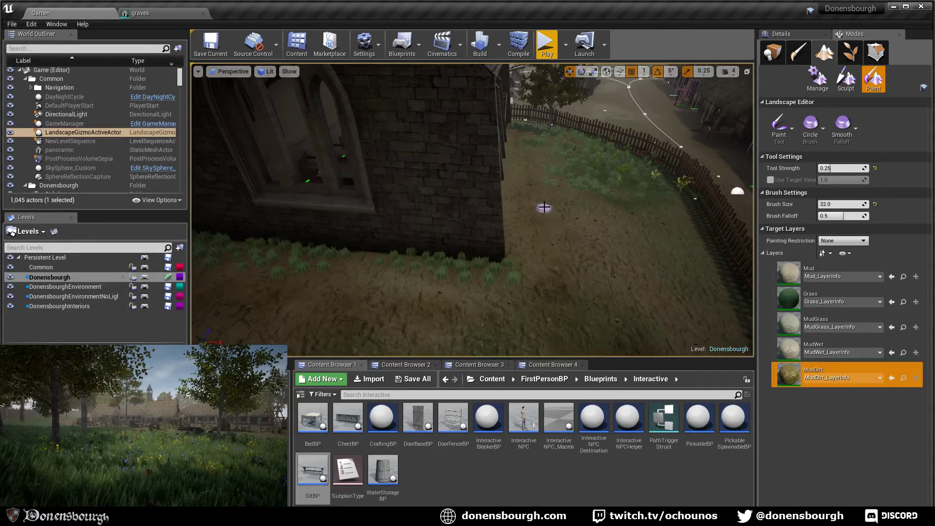
- Switch to foliage painting with the elm foliage type and make DonensbourghEnvironment the current level
{"action": "mouse_move", "coordinate": [543, 343]}
{"action": "right_mouse_down"}
{"action": "mouse_move", "coordinate": [560, 341]}
{"action": "mouse_move", "coordinate": [529, 338]}
{"action": "mouse_move", "coordinate": [517, 296]}
{"action": "right_mouse_up"}
{"action": "right_click_drag", "start_coordinate": [486, 285], "coordinate": [460, 288]}
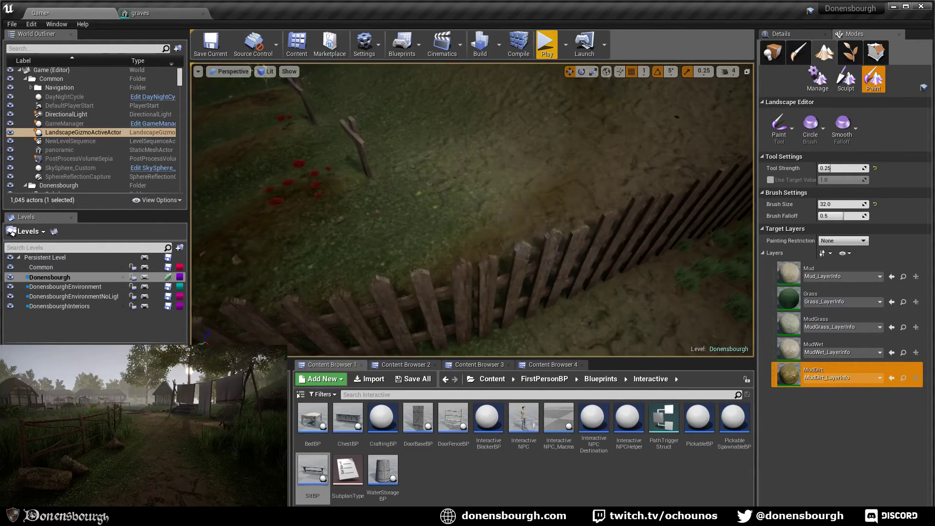
{"action": "right_click_drag", "start_coordinate": [472, 219], "coordinate": [473, 181]}
{"action": "right_click_drag", "start_coordinate": [518, 206], "coordinate": [579, 178]}
{"action": "right_click_drag", "start_coordinate": [648, 145], "coordinate": [497, 164]}
{"action": "mouse_move", "coordinate": [525, 221]}
{"action": "right_mouse_down"}
{"action": "mouse_move", "coordinate": [458, 234]}
{"action": "mouse_move", "coordinate": [543, 216]}
{"action": "mouse_move", "coordinate": [522, 230]}
{"action": "right_mouse_up"}
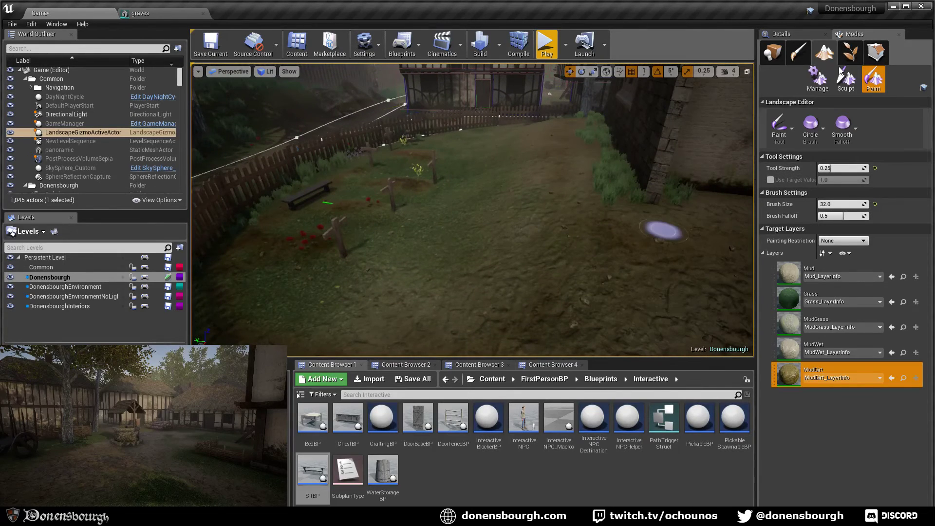
{"action": "left_click", "coordinate": [851, 52]}
{"action": "right_click_drag", "start_coordinate": [312, 287], "coordinate": [354, 269]}
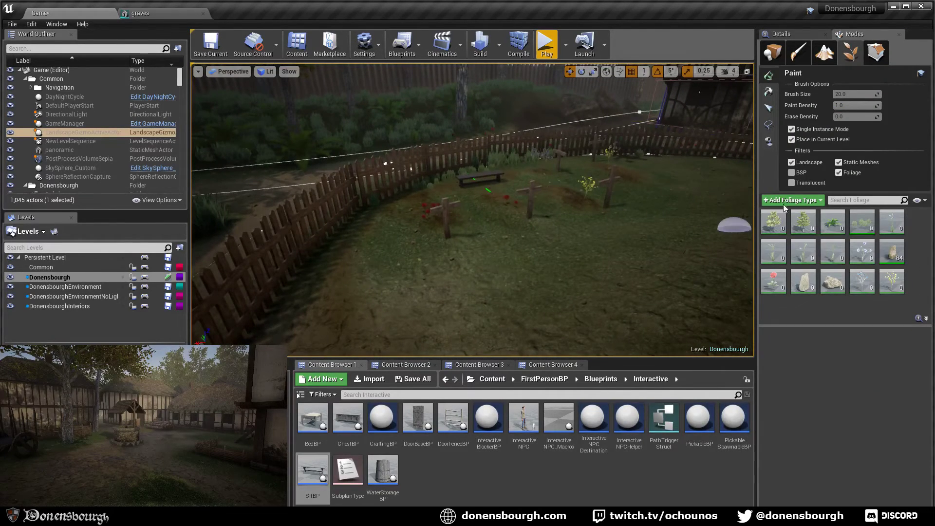
{"action": "left_click", "coordinate": [805, 230]}
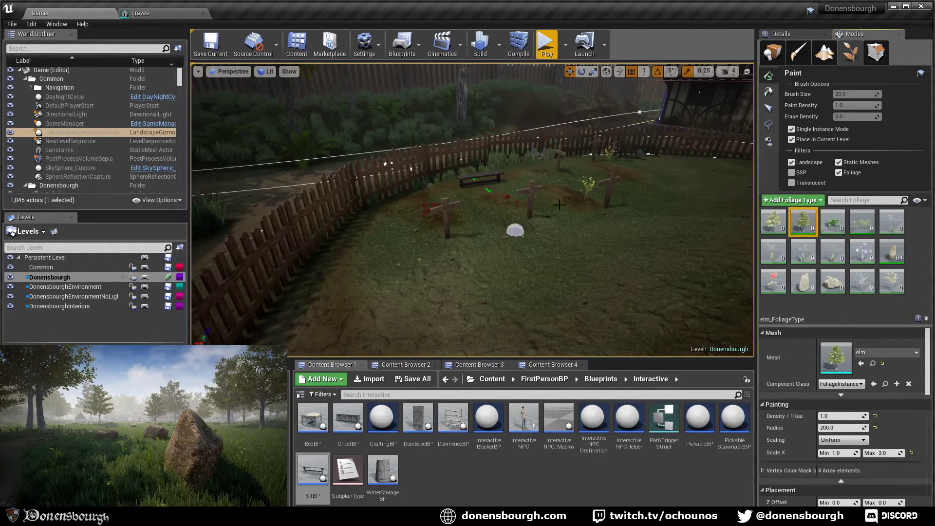
{"action": "double_click", "coordinate": [87, 289]}
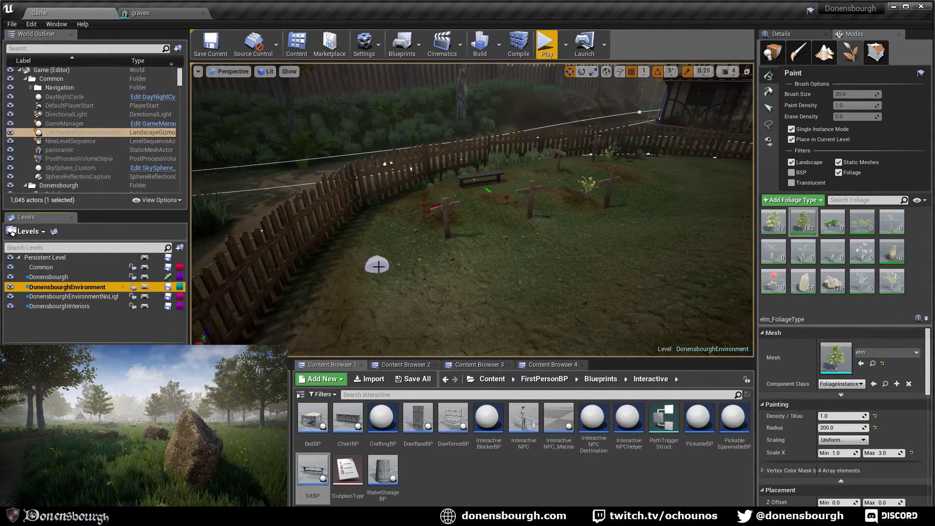
{"action": "left_click", "coordinate": [390, 280]}
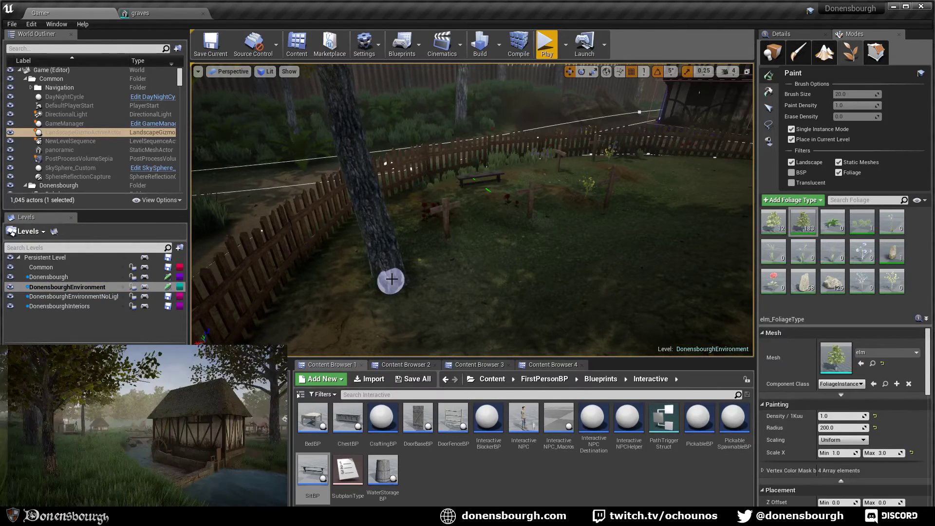
{"action": "key", "text": "ctrl+z"}
{"action": "left_click", "coordinate": [400, 281]}
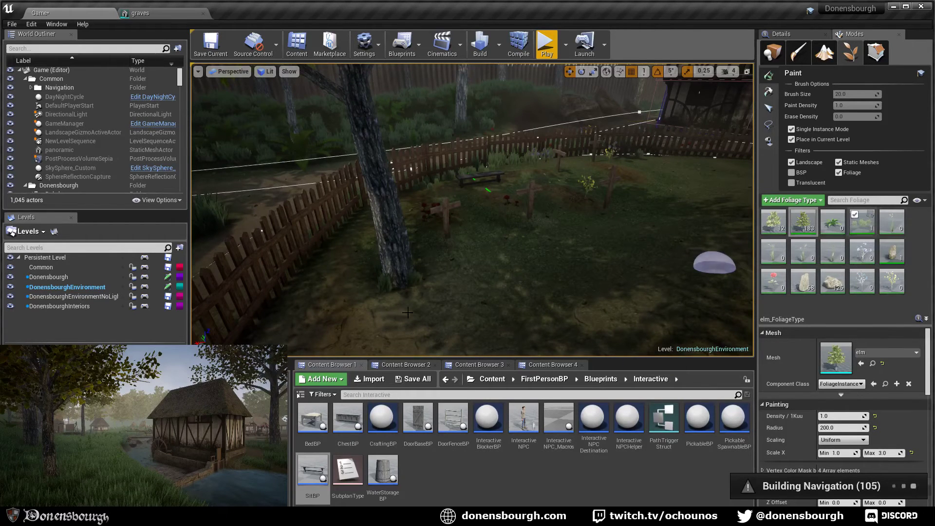
{"action": "key", "text": "ctrl+z"}
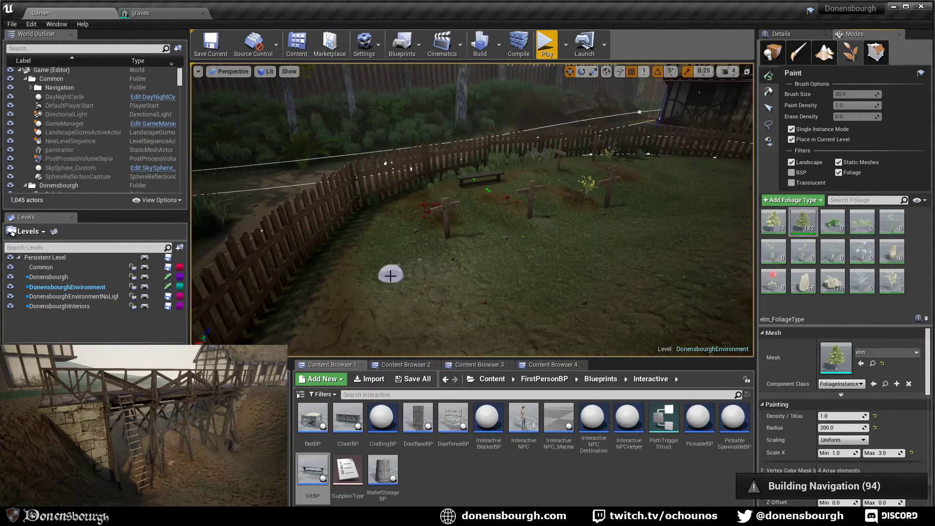
- Place one elm tree inside the fence, on the bare ground in front of the first grave cross
{"action": "left_click", "coordinate": [392, 275]}
{"action": "mouse_move", "coordinate": [532, 267]}
{"action": "right_mouse_down"}
{"action": "mouse_move", "coordinate": [495, 266]}
{"action": "mouse_move", "coordinate": [524, 269]}
{"action": "mouse_move", "coordinate": [510, 256]}
{"action": "mouse_move", "coordinate": [529, 246]}
{"action": "mouse_move", "coordinate": [531, 267]}
{"action": "right_mouse_up"}
{"action": "scroll", "coordinate": [535, 265], "scroll_direction": "down", "scroll_amount": 2}
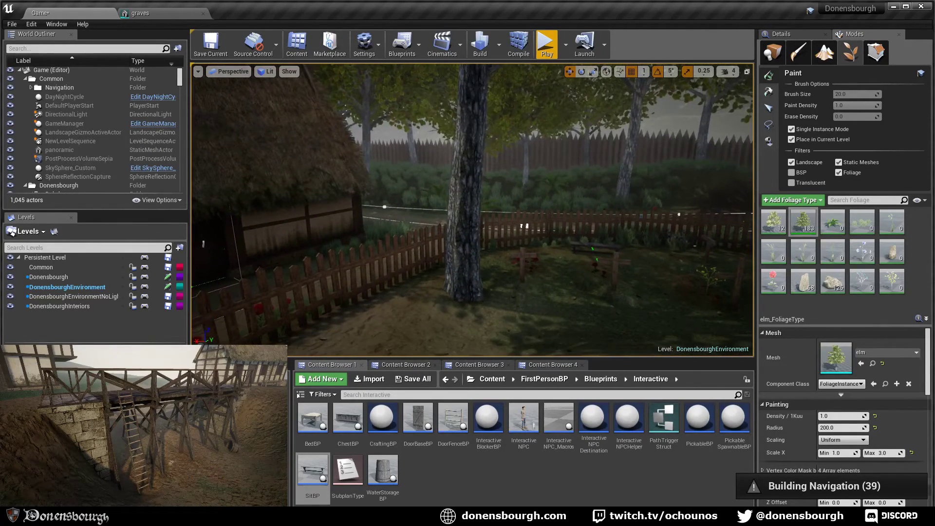
- Select the new elm instance beside the fence and scale it down to a smaller tree
{"action": "left_click", "coordinate": [768, 124]}
{"action": "left_click", "coordinate": [768, 108]}
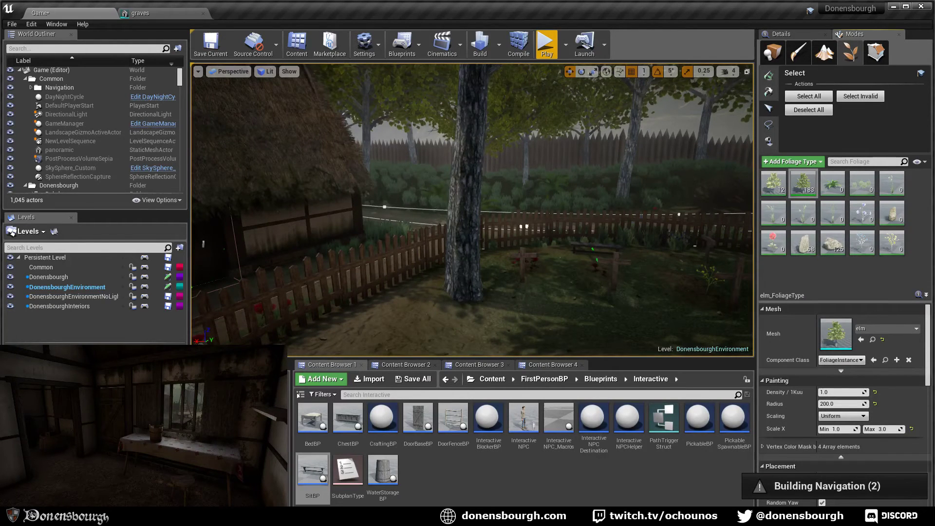
{"action": "left_click", "coordinate": [466, 232]}
{"action": "key", "text": "e"}
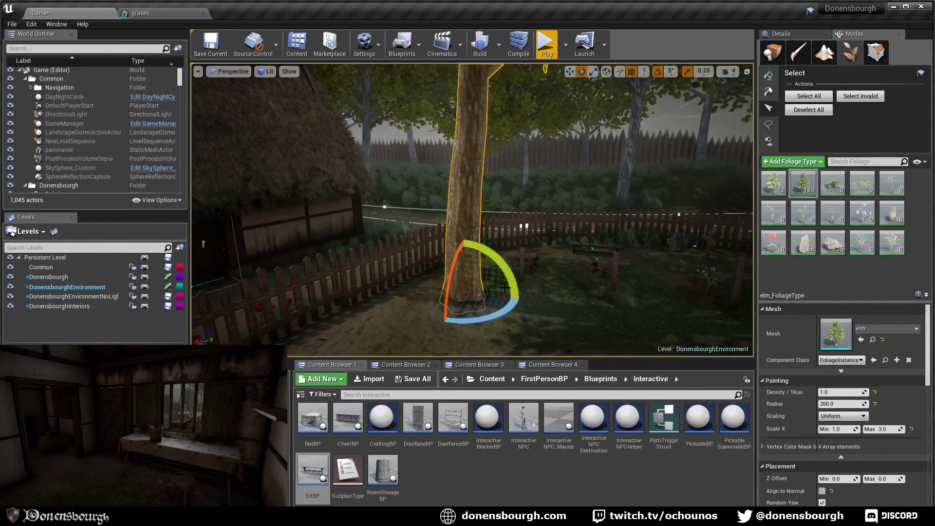
{"action": "key", "text": "r"}
{"action": "left_click_drag", "start_coordinate": [464, 293], "coordinate": [488, 364]}
{"action": "right_click_drag", "start_coordinate": [426, 288], "coordinate": [500, 278]}
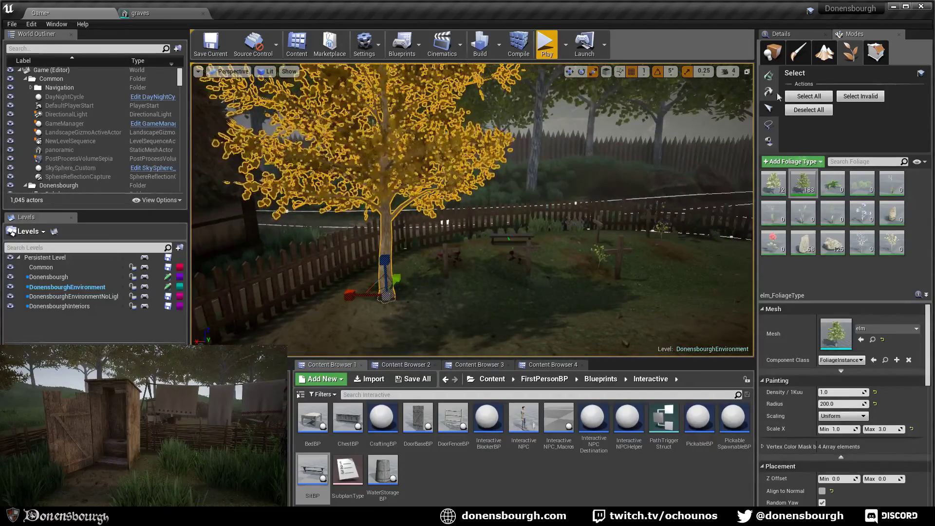
- Return to object placement mode and examine the elm and graveyard from the path and from across the fence
{"action": "left_click", "coordinate": [769, 76]}
{"action": "mouse_move", "coordinate": [668, 177]}
{"action": "right_mouse_down"}
{"action": "mouse_move", "coordinate": [691, 181]}
{"action": "mouse_move", "coordinate": [624, 191]}
{"action": "mouse_move", "coordinate": [665, 192]}
{"action": "right_mouse_up"}
{"action": "right_click_drag", "start_coordinate": [604, 180], "coordinate": [547, 247]}
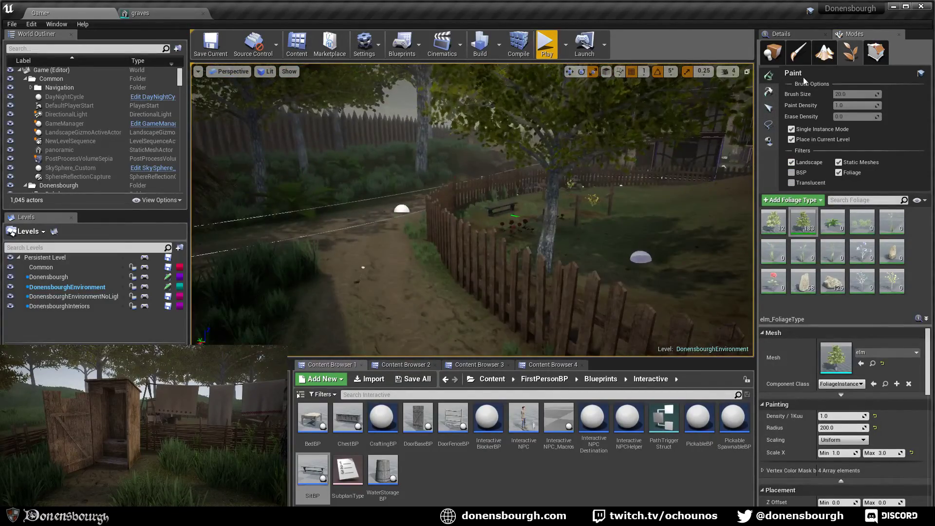
{"action": "left_click", "coordinate": [772, 52]}
{"action": "right_click_drag", "start_coordinate": [682, 141], "coordinate": [716, 181]}
{"action": "right_click_drag", "start_coordinate": [566, 174], "coordinate": [343, 228]}
{"action": "right_click_drag", "start_coordinate": [344, 262], "coordinate": [347, 263]}
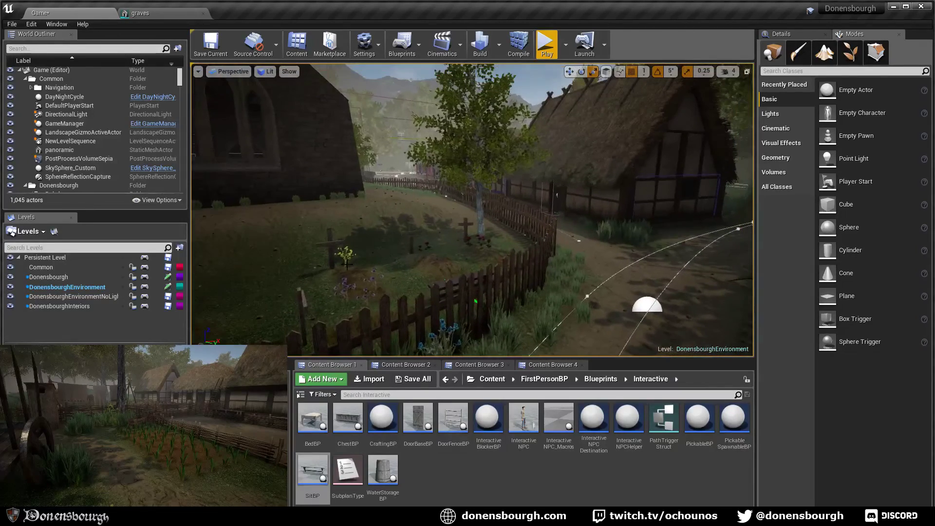
- Lasso-select the elm instance beside the graveyard fence, delete it, and return to object placement mode
{"action": "right_click_drag", "start_coordinate": [479, 245], "coordinate": [483, 232]}
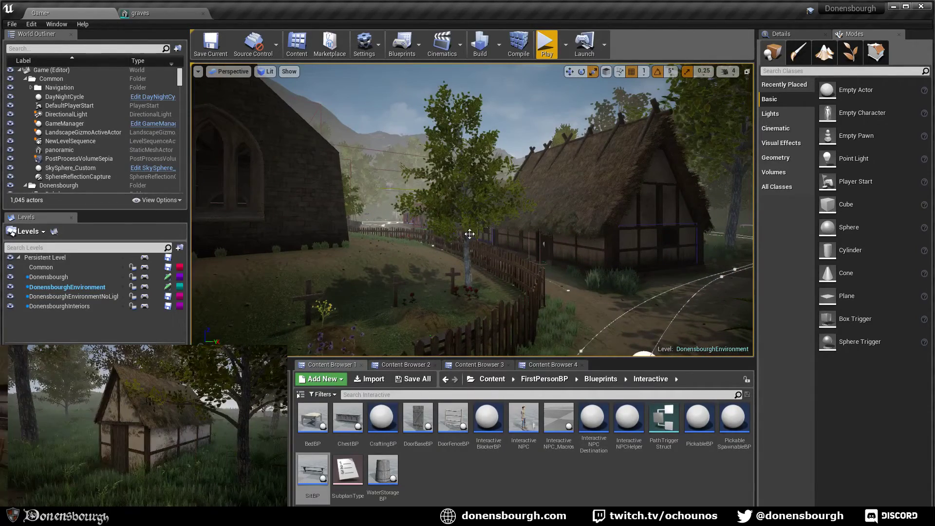
{"action": "left_click", "coordinate": [467, 243]}
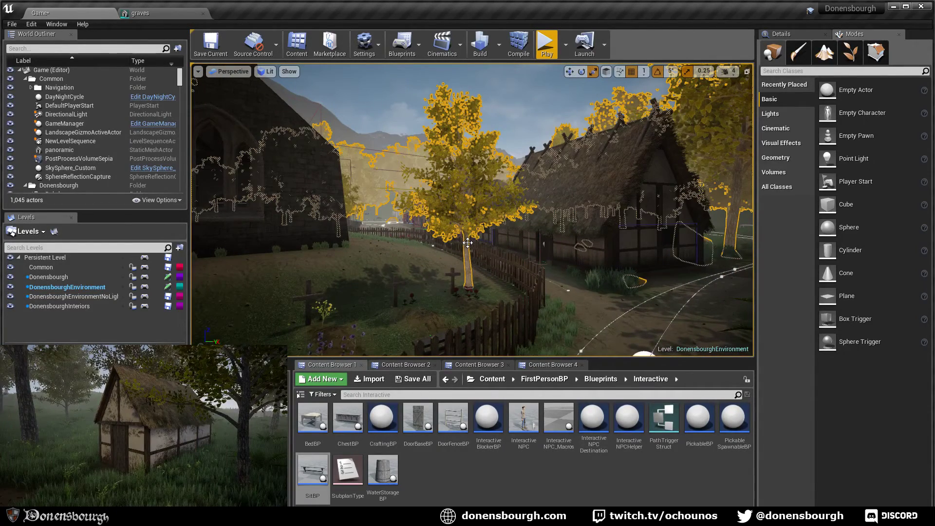
{"action": "left_click", "coordinate": [851, 51]}
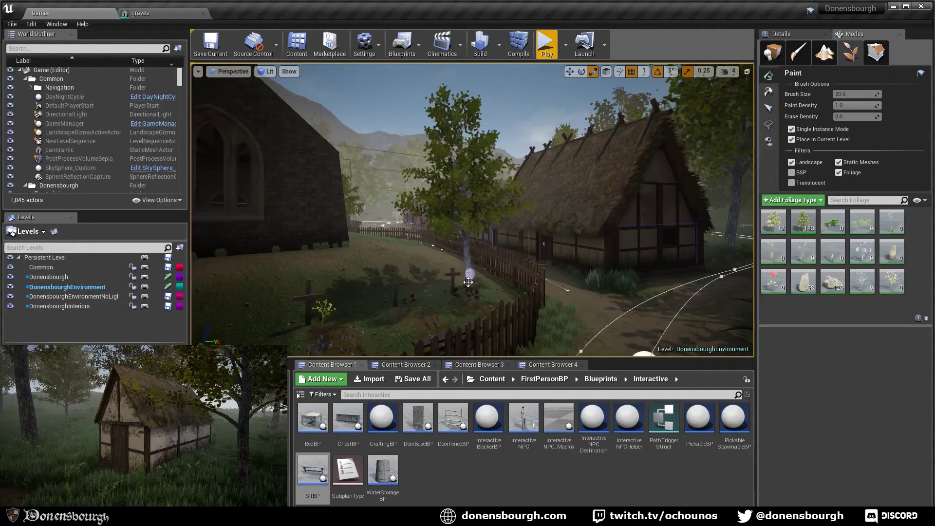
{"action": "left_click", "coordinate": [769, 125]}
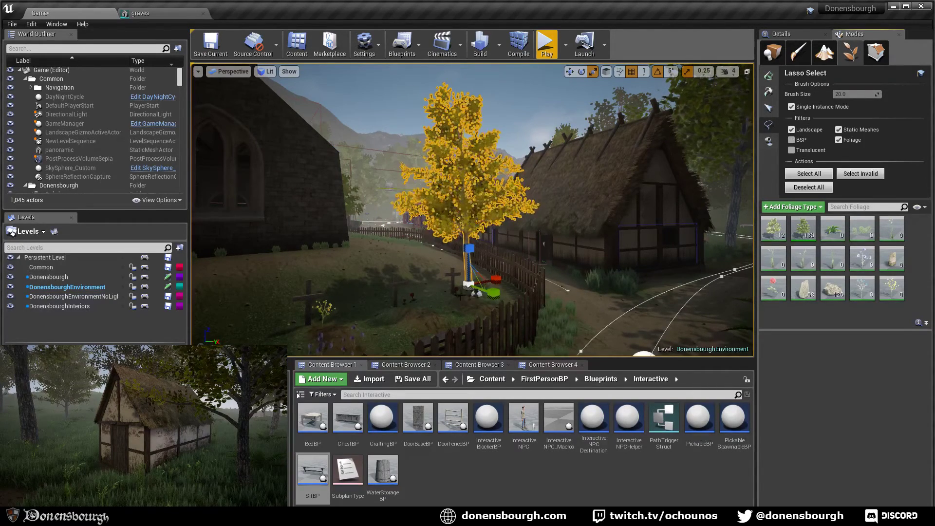
{"action": "left_click", "coordinate": [828, 187]}
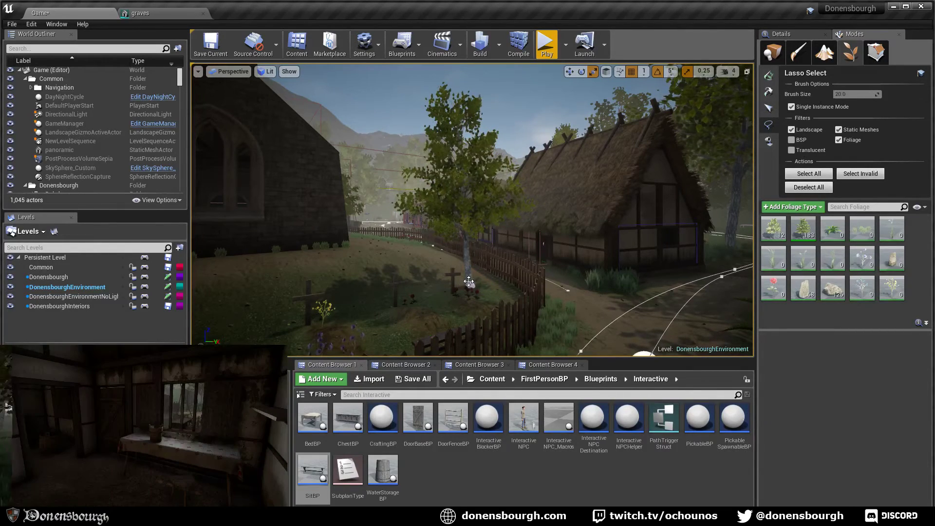
{"action": "left_click", "coordinate": [816, 108]}
{"action": "left_click", "coordinate": [475, 277]}
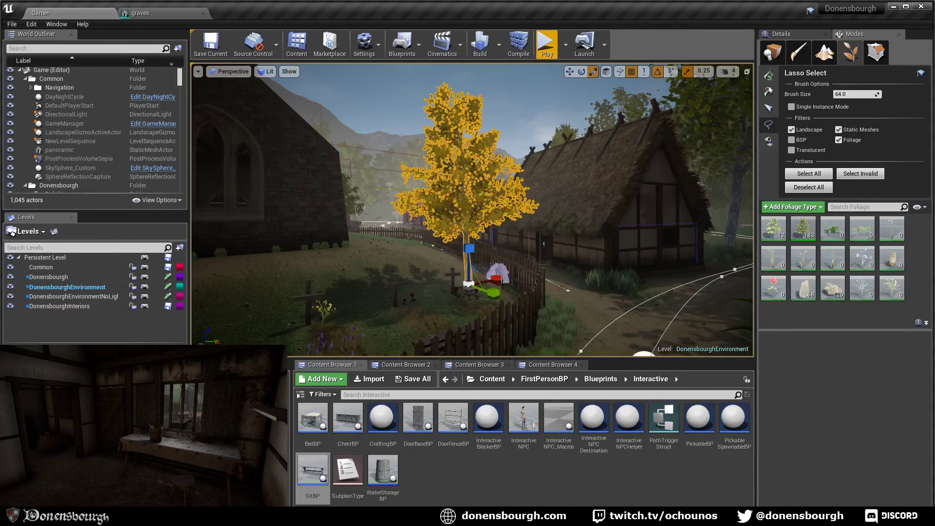
{"action": "key", "text": "Delete"}
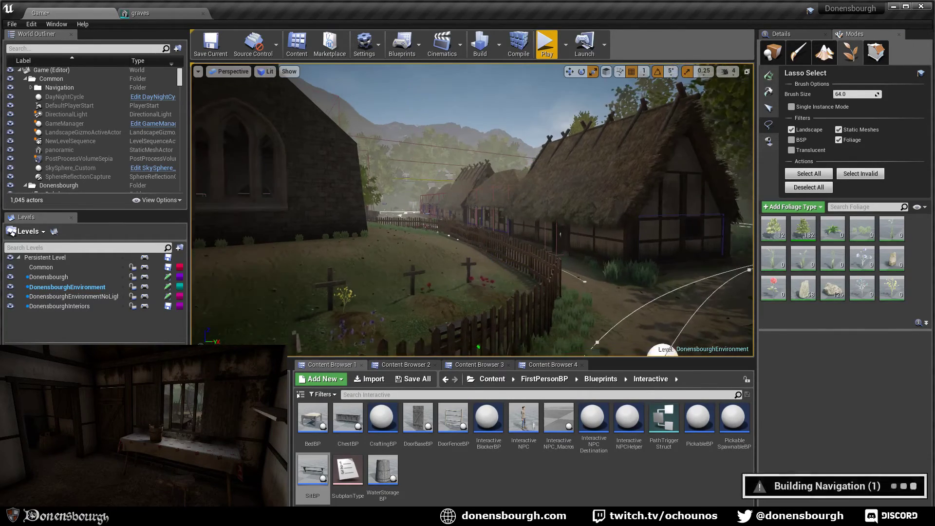
{"action": "right_click_drag", "start_coordinate": [648, 138], "coordinate": [693, 123]}
{"action": "left_click", "coordinate": [773, 52]}
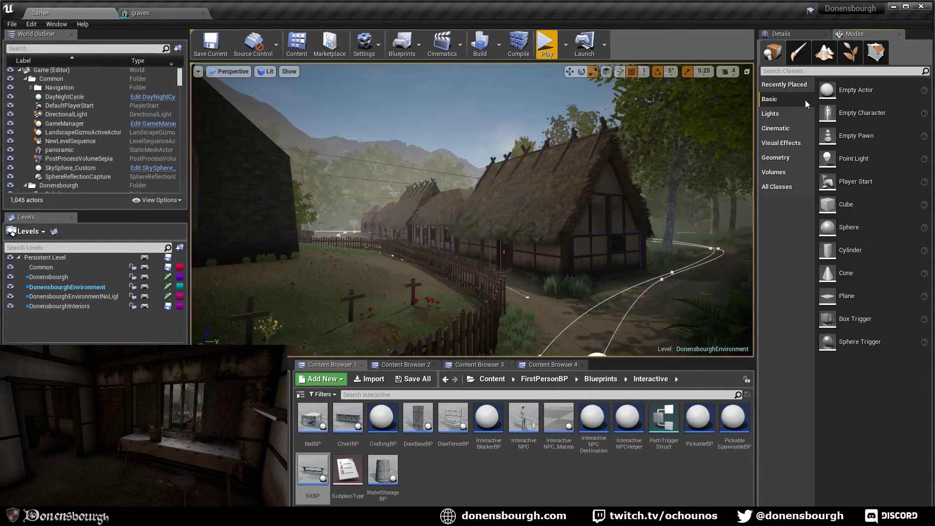
- Show the object details and make Donensbourgh the current level, with the view on the ground before the church door
{"action": "left_click", "coordinate": [793, 35]}
{"action": "right_click_drag", "start_coordinate": [507, 287], "coordinate": [414, 331]}
{"action": "mouse_move", "coordinate": [546, 262]}
{"action": "right_mouse_down"}
{"action": "mouse_move", "coordinate": [487, 258]}
{"action": "mouse_move", "coordinate": [592, 262]}
{"action": "mouse_move", "coordinate": [545, 260]}
{"action": "right_mouse_up"}
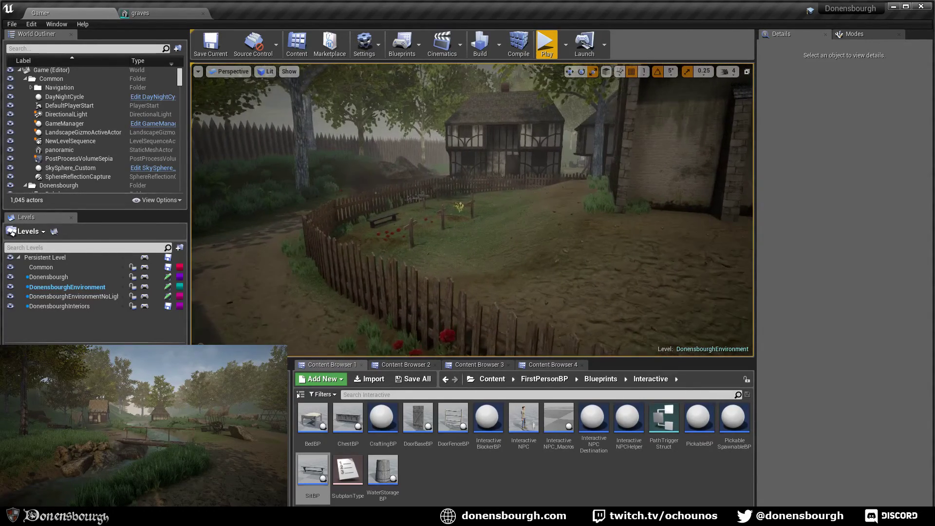
{"action": "right_click_drag", "start_coordinate": [545, 261], "coordinate": [546, 260]}
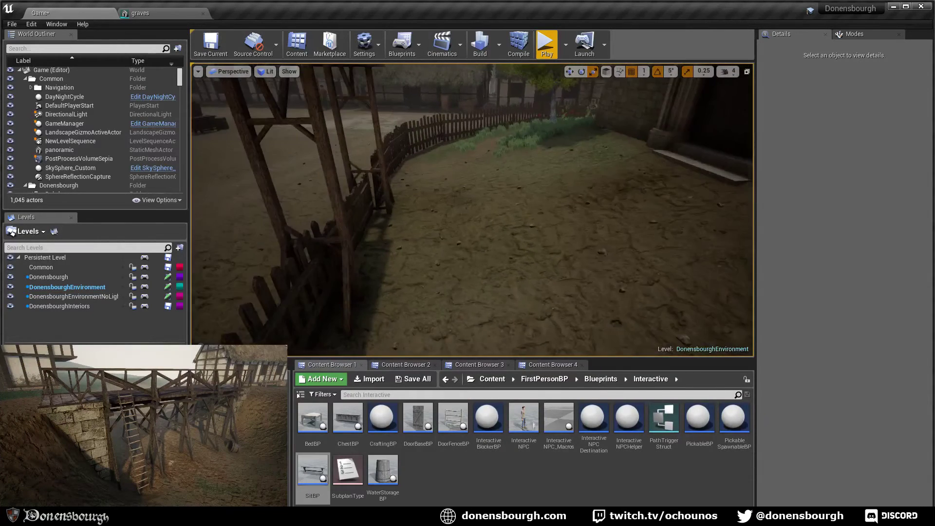
{"action": "double_click", "coordinate": [65, 270]}
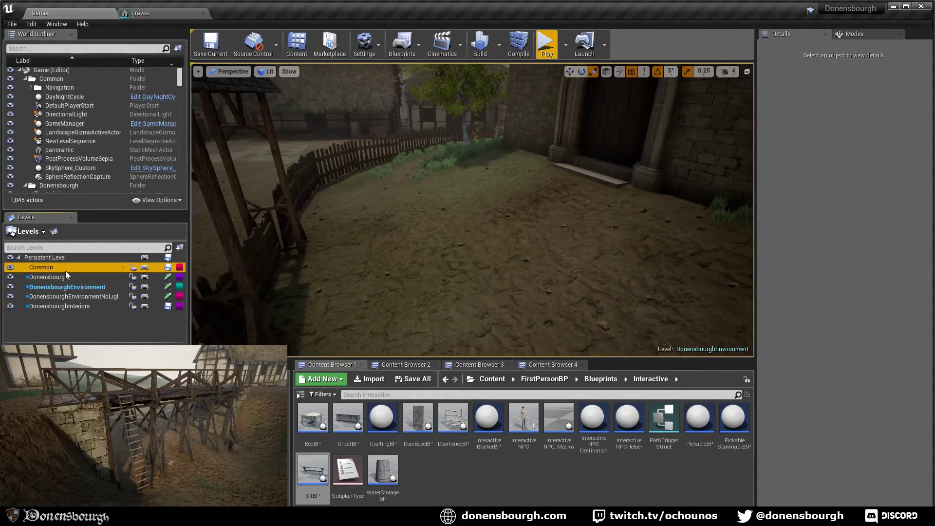
{"action": "double_click", "coordinate": [66, 278]}
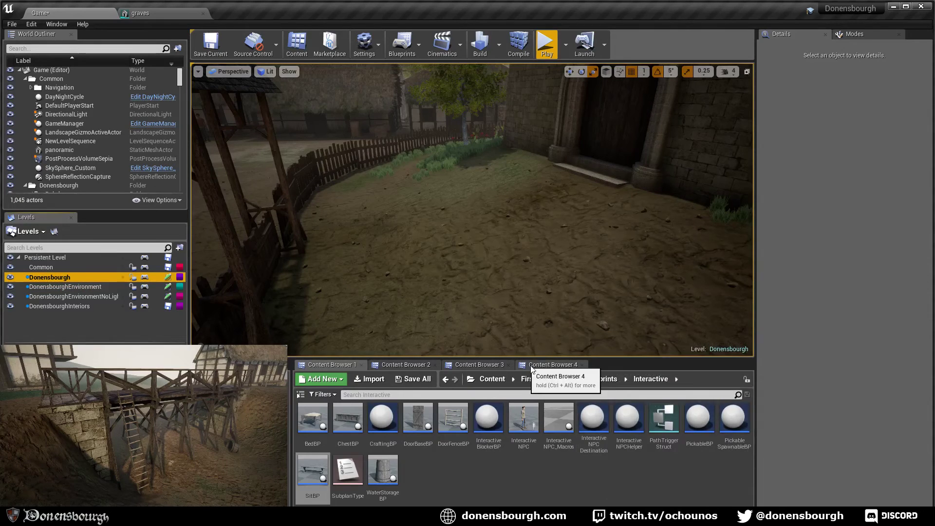
- Open the FirstPerson/Meshes/Environment folder and find the ground wood meshes
{"action": "left_click", "coordinate": [553, 365]}
{"action": "left_click", "coordinate": [500, 365]}
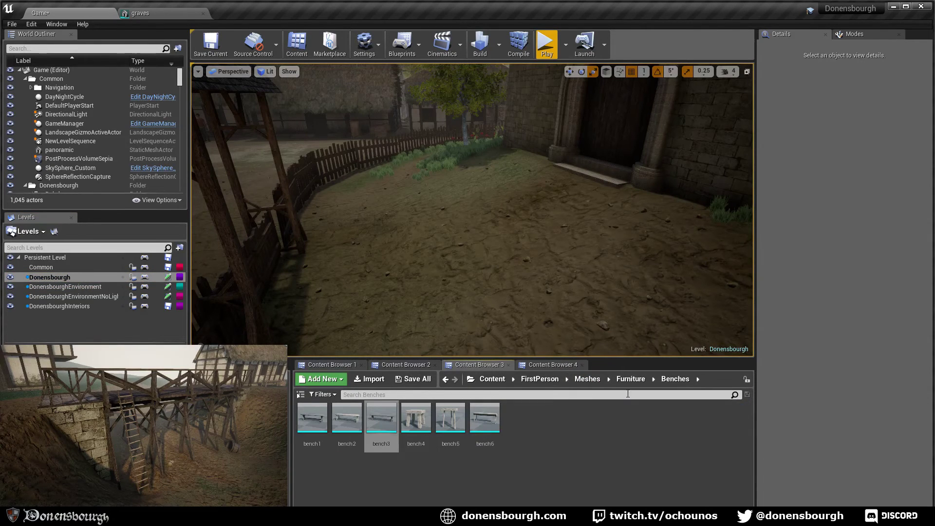
{"action": "left_click", "coordinate": [587, 380]}
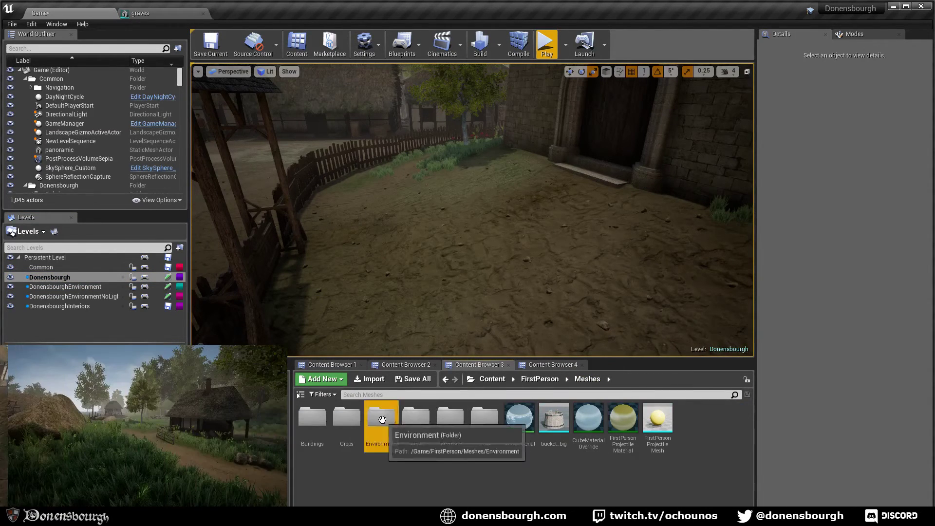
{"action": "double_click", "coordinate": [379, 417]}
{"action": "scroll", "coordinate": [527, 476], "scroll_direction": "down", "scroll_amount": 1}
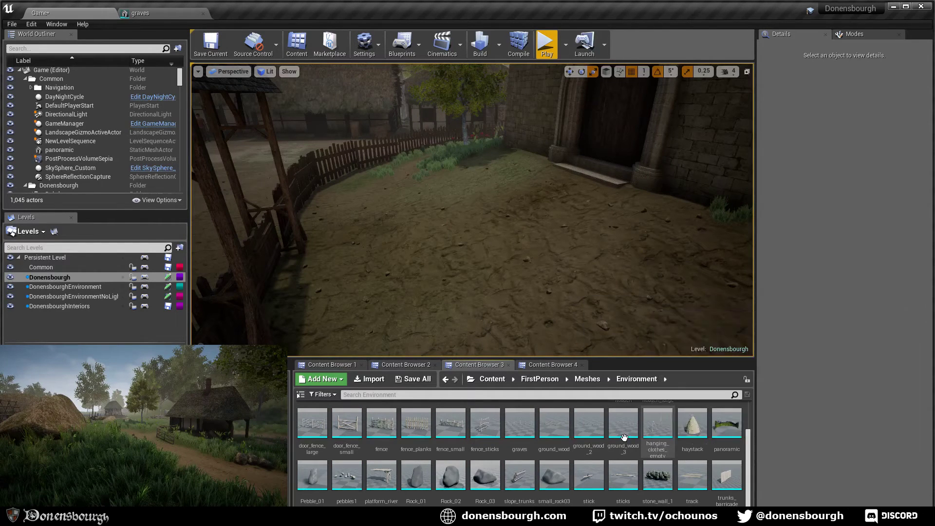
- Place the ground_wood_3 planks on the ground before the church door and rotate them to about -85° yaw and -10° pitch
{"action": "left_click", "coordinate": [639, 447]}
{"action": "left_click_drag", "start_coordinate": [641, 448], "coordinate": [472, 219]}
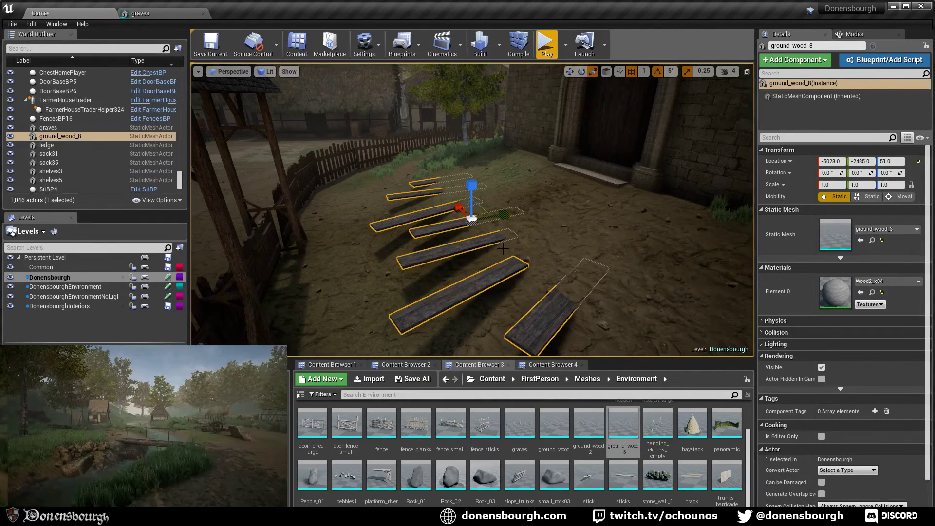
{"action": "key", "text": "e"}
{"action": "left_click_drag", "start_coordinate": [481, 248], "coordinate": [413, 226]}
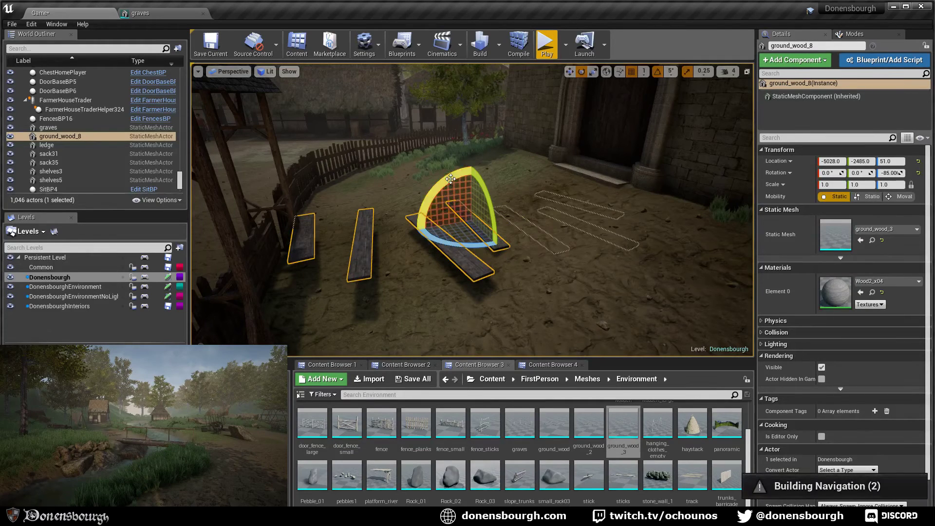
{"action": "left_click_drag", "start_coordinate": [451, 179], "coordinate": [497, 246]}
{"action": "left_click_drag", "start_coordinate": [434, 189], "coordinate": [433, 190]}
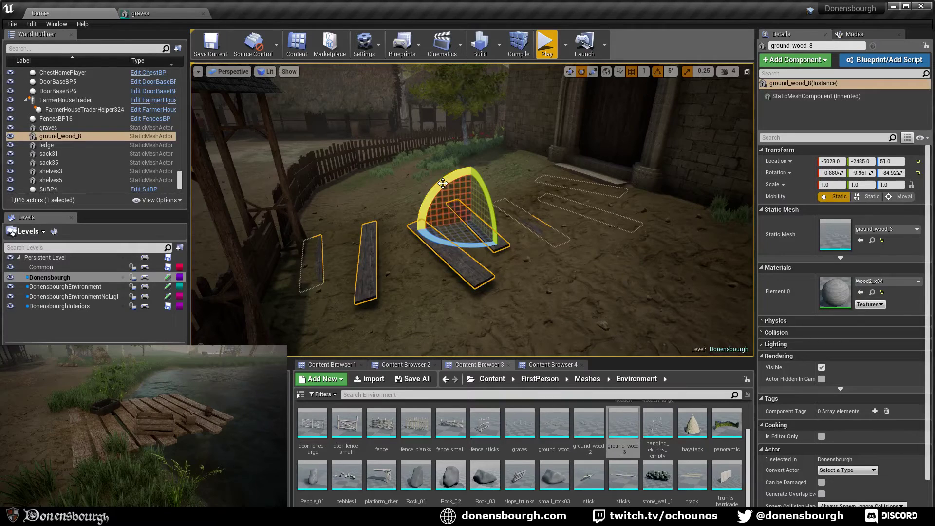
{"action": "left_click_drag", "start_coordinate": [449, 183], "coordinate": [503, 187]}
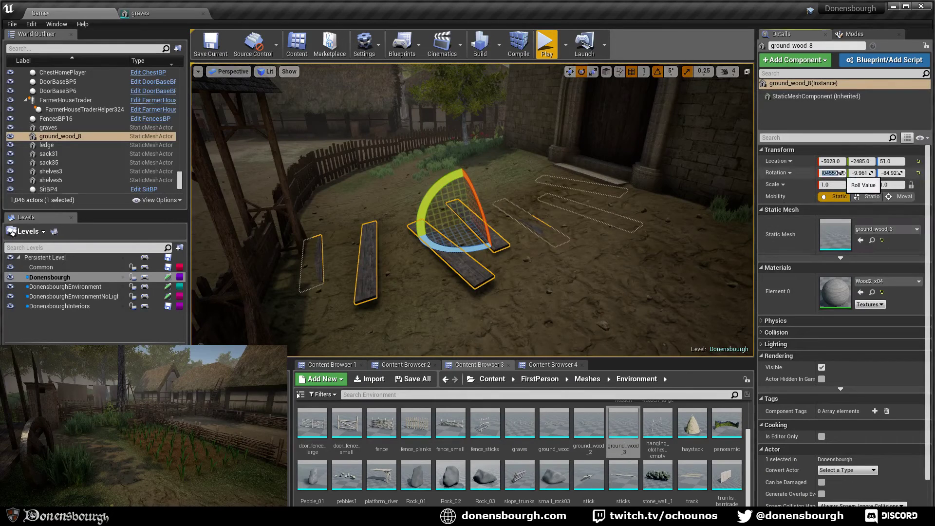
- Reset the ground_wood_3 planks' roll, pitch and yaw to 0
{"action": "key", "text": "Tab"}
{"action": "type", "text": "0"}
{"action": "key", "text": "Tab"}
{"action": "type", "text": "0"}
{"action": "key", "text": "Return"}
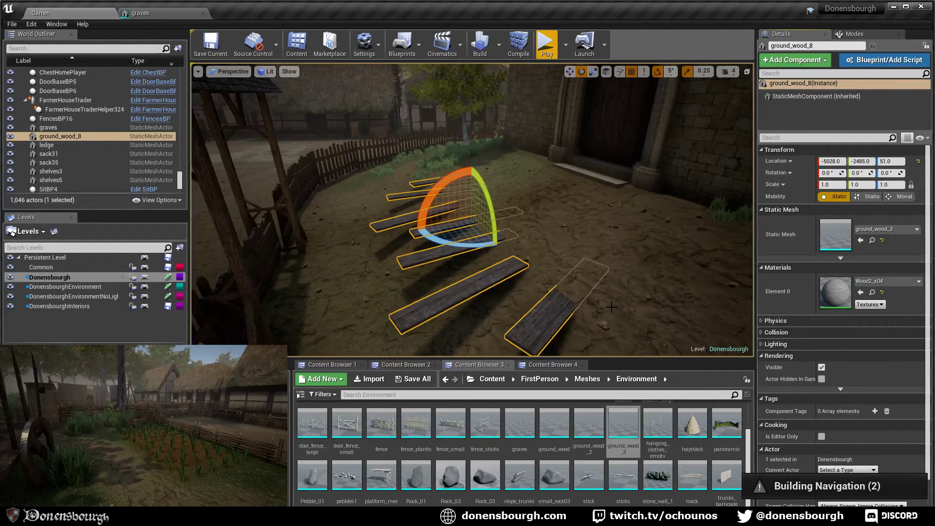
- Rotate the ground_wood_3 planks to -90° yaw and tilt them to -15° pitch to follow the slope
{"action": "left_click_drag", "start_coordinate": [444, 245], "coordinate": [398, 237]}
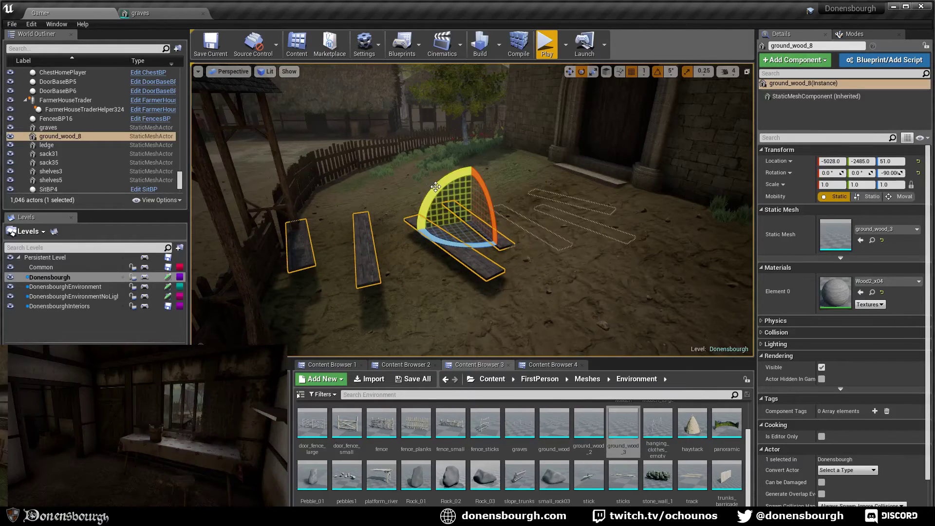
{"action": "left_click_drag", "start_coordinate": [425, 193], "coordinate": [420, 207]}
{"action": "left_click_drag", "start_coordinate": [400, 249], "coordinate": [402, 254]}
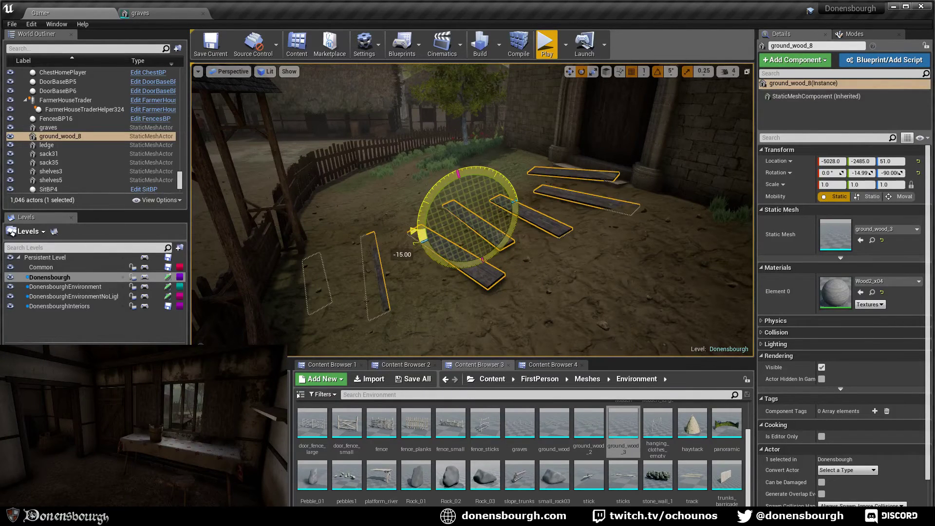
- Check the ground_wood_3 planks from the church side and delete them
{"action": "right_click_drag", "start_coordinate": [422, 266], "coordinate": [477, 269]}
{"action": "left_click", "coordinate": [405, 265]}
{"action": "mouse_move", "coordinate": [405, 266]}
{"action": "right_mouse_down"}
{"action": "mouse_move", "coordinate": [458, 267]}
{"action": "mouse_move", "coordinate": [341, 267]}
{"action": "mouse_move", "coordinate": [404, 273]}
{"action": "mouse_move", "coordinate": [414, 282]}
{"action": "mouse_move", "coordinate": [400, 276]}
{"action": "mouse_move", "coordinate": [478, 270]}
{"action": "mouse_move", "coordinate": [416, 273]}
{"action": "right_mouse_up"}
{"action": "left_click", "coordinate": [398, 226]}
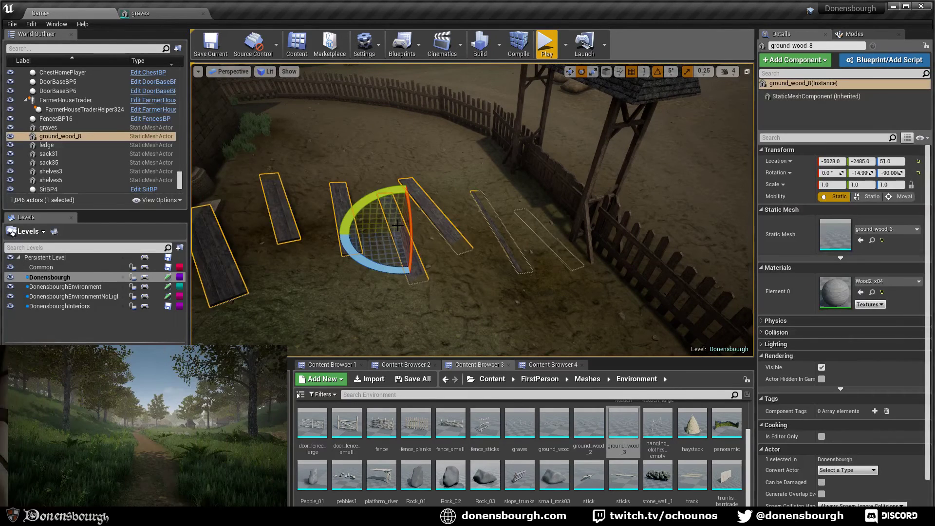
{"action": "key", "text": "Delete"}
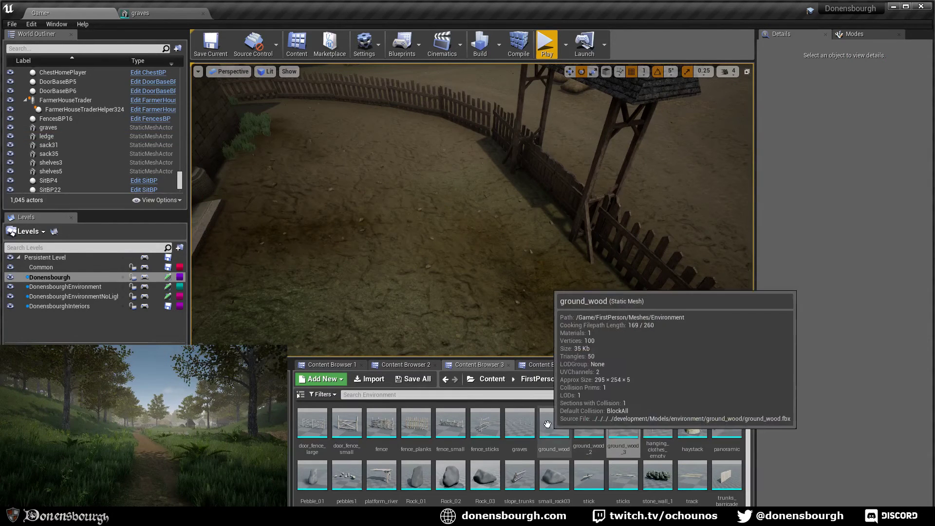
- Place the ground_wood planks on the ground between the gate and church door, rotated to -85° yaw and -15° pitch
{"action": "left_click_drag", "start_coordinate": [555, 424], "coordinate": [402, 215]}
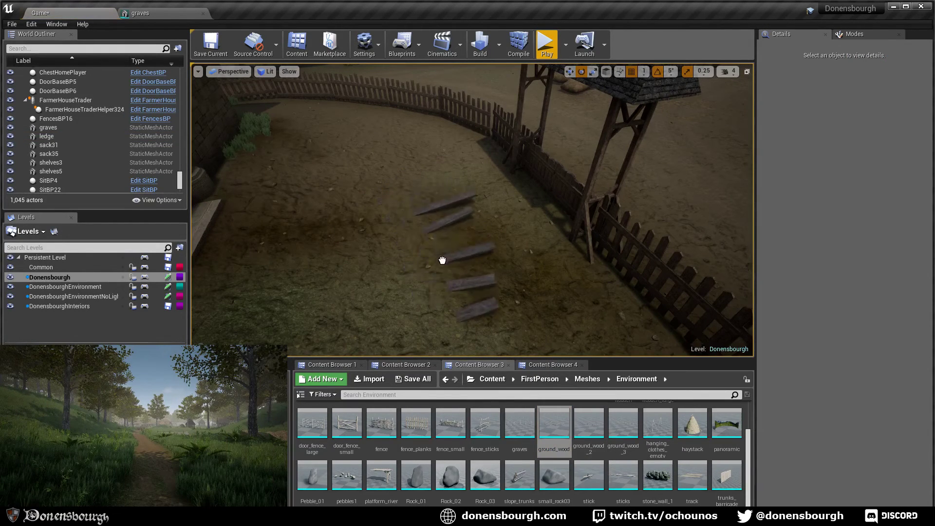
{"action": "left_click_drag", "start_coordinate": [395, 237], "coordinate": [397, 239]}
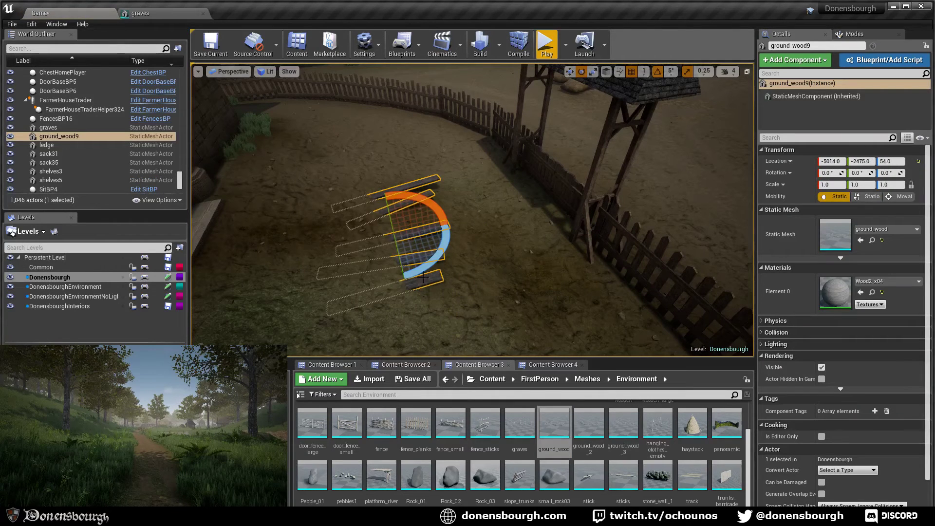
{"action": "left_click_drag", "start_coordinate": [423, 277], "coordinate": [451, 227]}
{"action": "left_click_drag", "start_coordinate": [450, 226], "coordinate": [450, 231]}
- Slide the ground_wood planks across the path to about X -5046, Y -2478
{"action": "right_click_drag", "start_coordinate": [450, 231], "coordinate": [385, 255]}
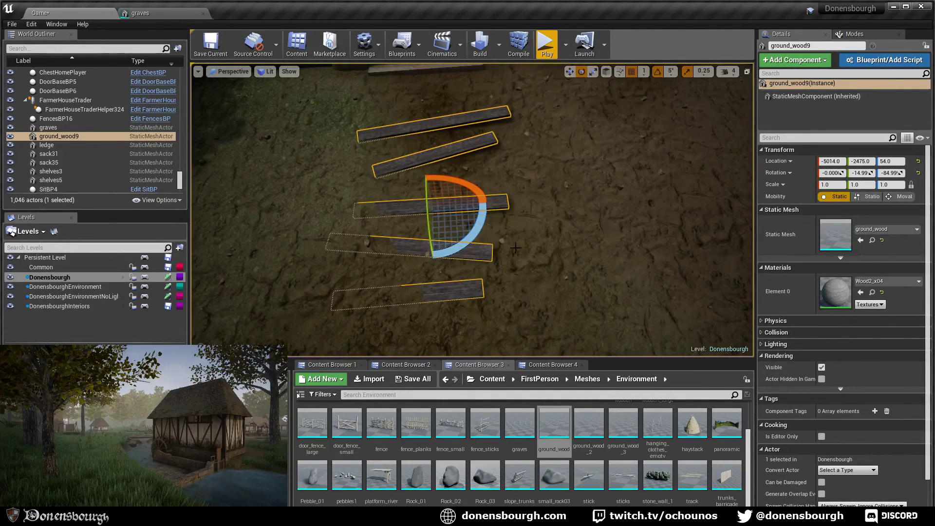
{"action": "key", "text": "w"}
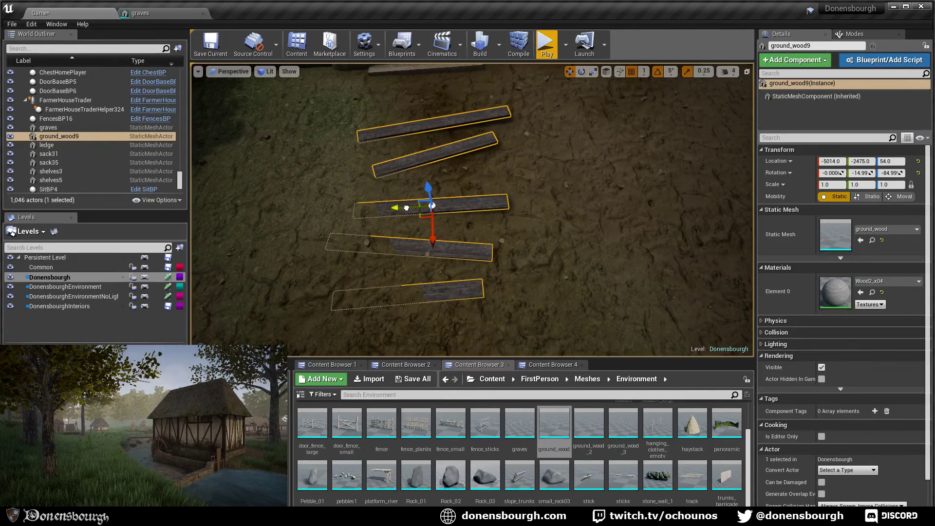
{"action": "left_click_drag", "start_coordinate": [406, 208], "coordinate": [460, 169]}
- Turn off rotation snapping and fine-tune the planks' tilt to about -2.4° roll and -13.8° pitch
{"action": "key", "text": "e"}
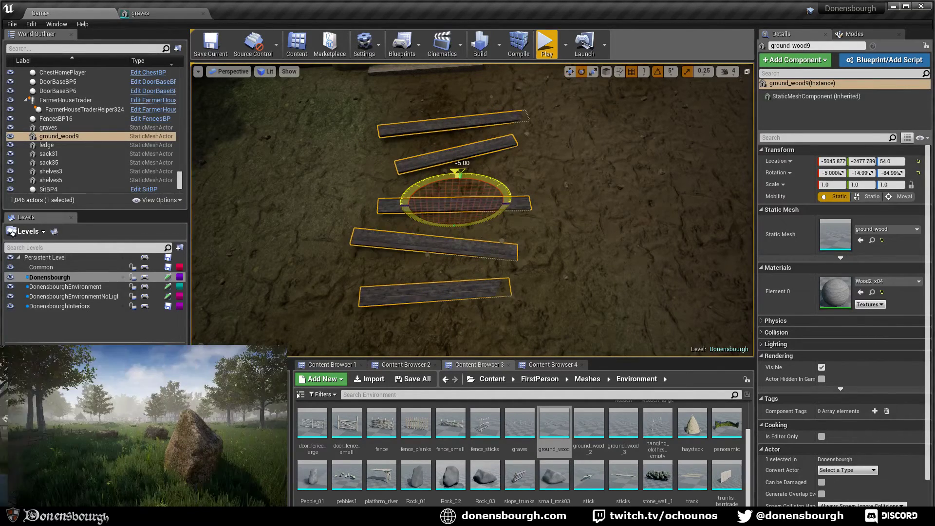
{"action": "left_click", "coordinate": [671, 71]}
{"action": "left_click", "coordinate": [682, 91]}
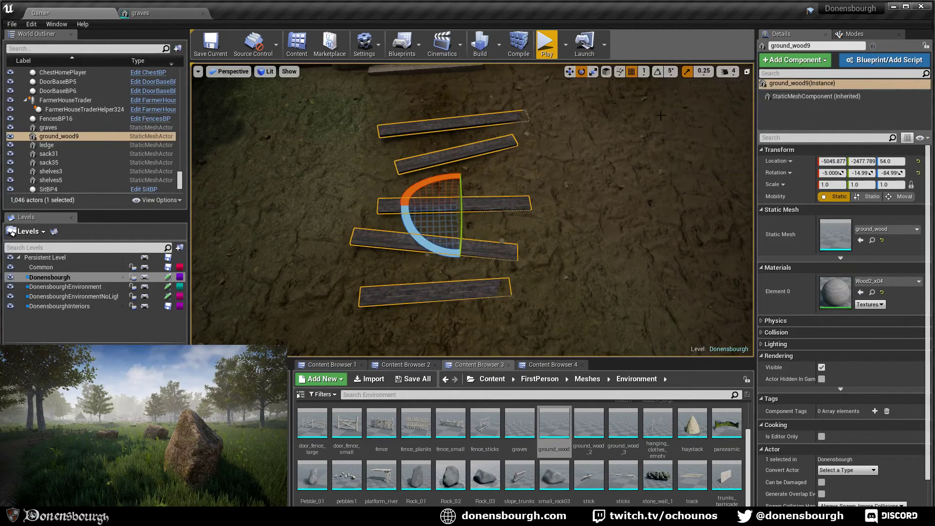
{"action": "left_click_drag", "start_coordinate": [423, 184], "coordinate": [425, 182]}
{"action": "right_click_drag", "start_coordinate": [561, 262], "coordinate": [560, 261]}
{"action": "scroll", "coordinate": [544, 281], "scroll_direction": "down", "scroll_amount": 3}
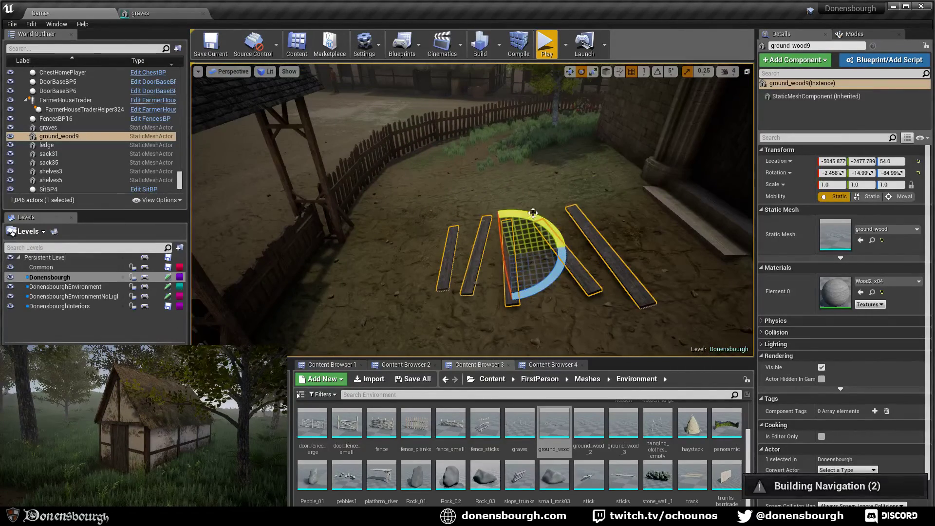
{"action": "mouse_move", "coordinate": [533, 213]}
{"action": "left_mouse_down"}
{"action": "mouse_move", "coordinate": [539, 226]}
{"action": "mouse_move", "coordinate": [531, 224]}
{"action": "left_mouse_up"}
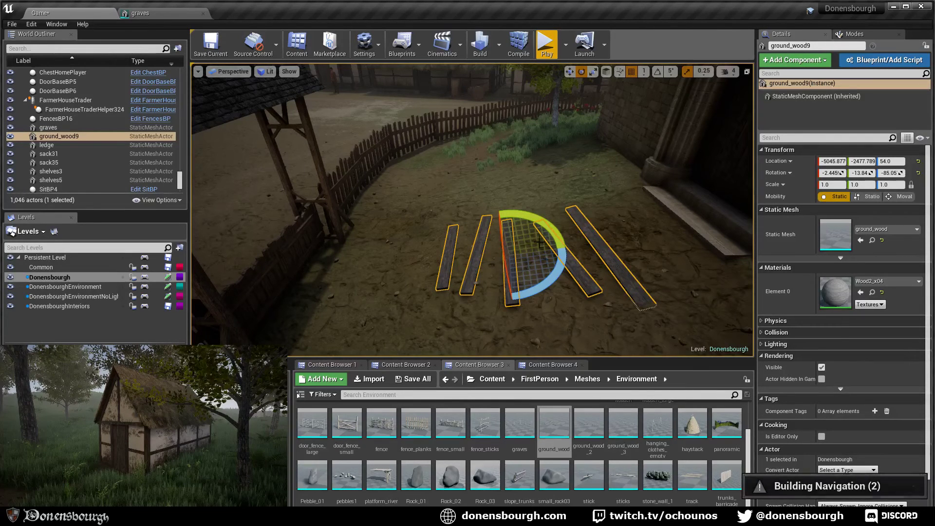
- Lower the ground_wood planks into the soil to about Z 50 and deselect them
{"action": "key", "text": "w"}
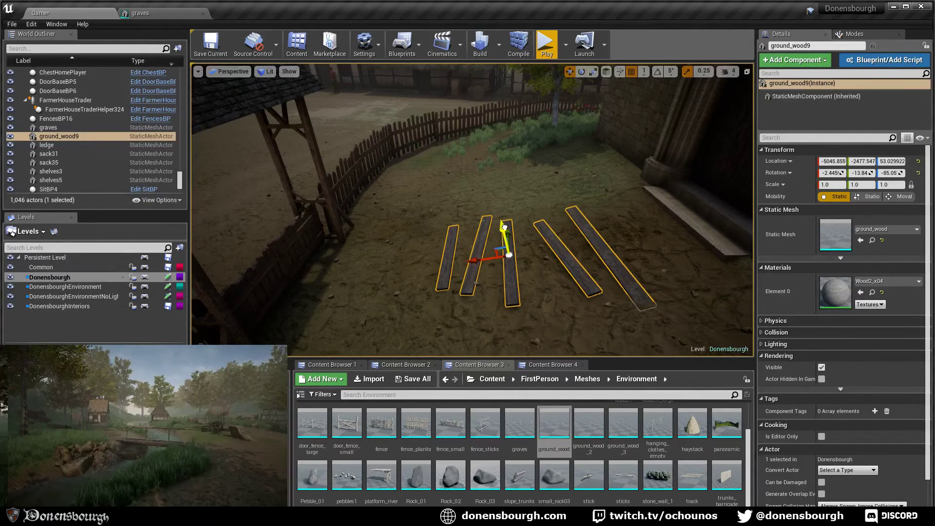
{"action": "left_click_drag", "start_coordinate": [505, 226], "coordinate": [509, 228]}
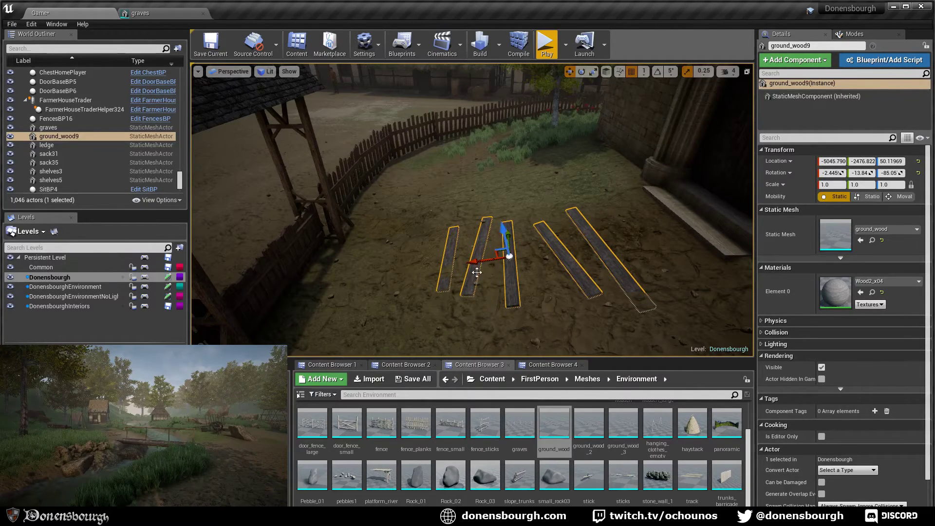
{"action": "key", "text": "Escape"}
{"action": "right_click_drag", "start_coordinate": [477, 291], "coordinate": [507, 290]}
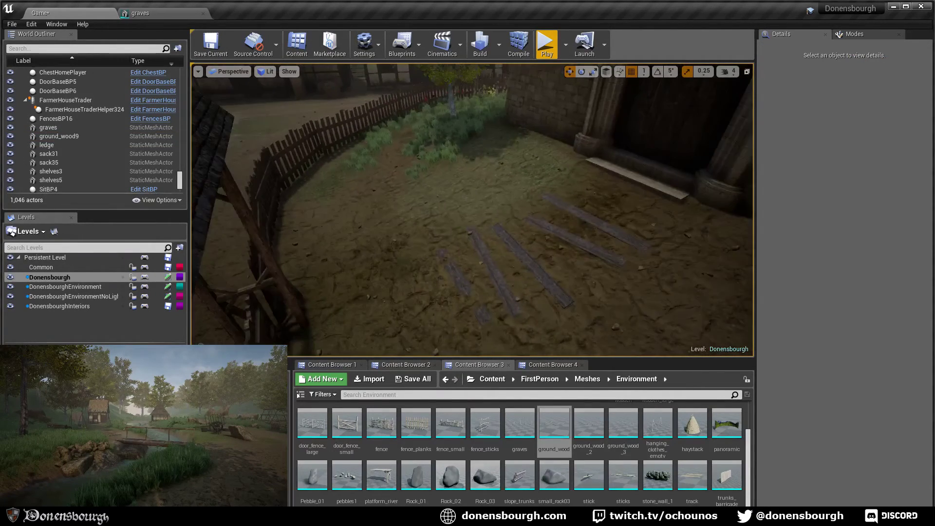
- Show the editor icons in the viewport and select the Decal_Mud_Ground_04 decal beside the market sacks
{"action": "right_click_drag", "start_coordinate": [434, 281], "coordinate": [331, 273]}
{"action": "scroll", "coordinate": [434, 280], "scroll_direction": "up", "scroll_amount": 4}
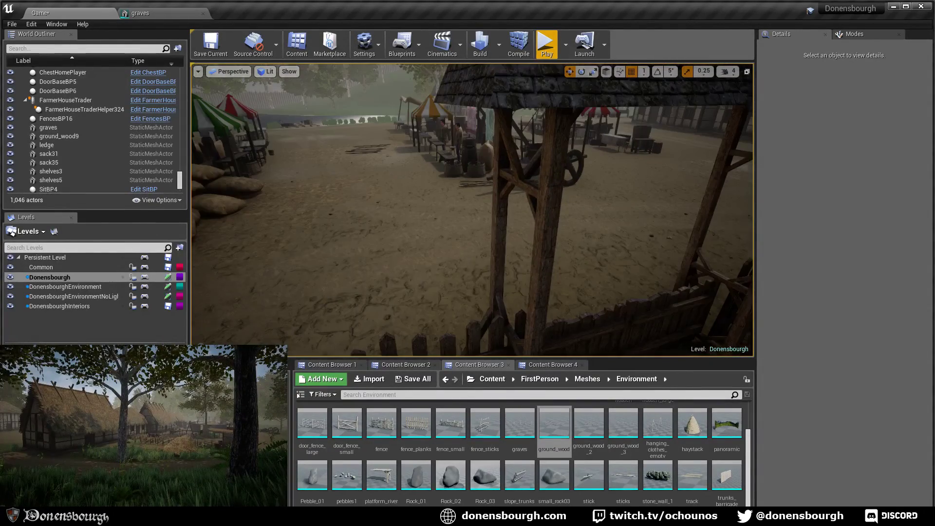
{"action": "right_click_drag", "start_coordinate": [479, 265], "coordinate": [410, 253]}
{"action": "key", "text": "g"}
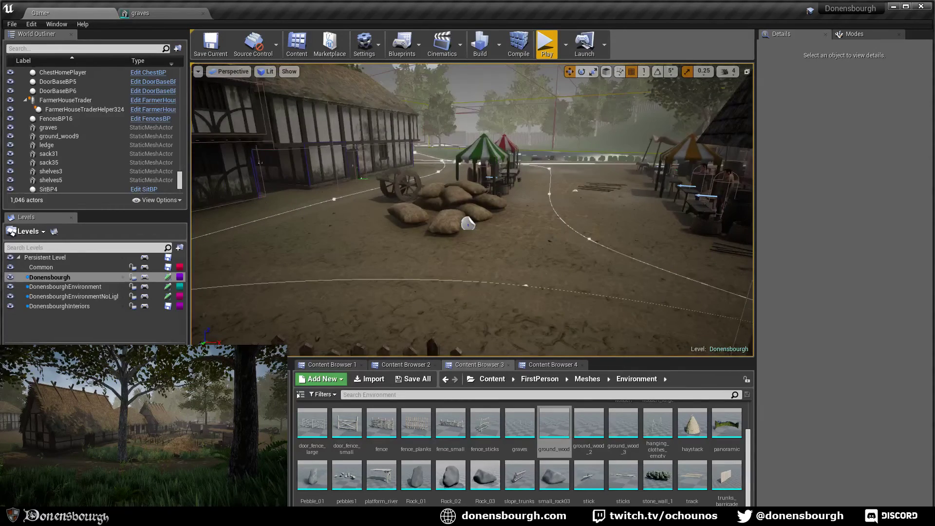
{"action": "right_click_drag", "start_coordinate": [409, 293], "coordinate": [468, 291]}
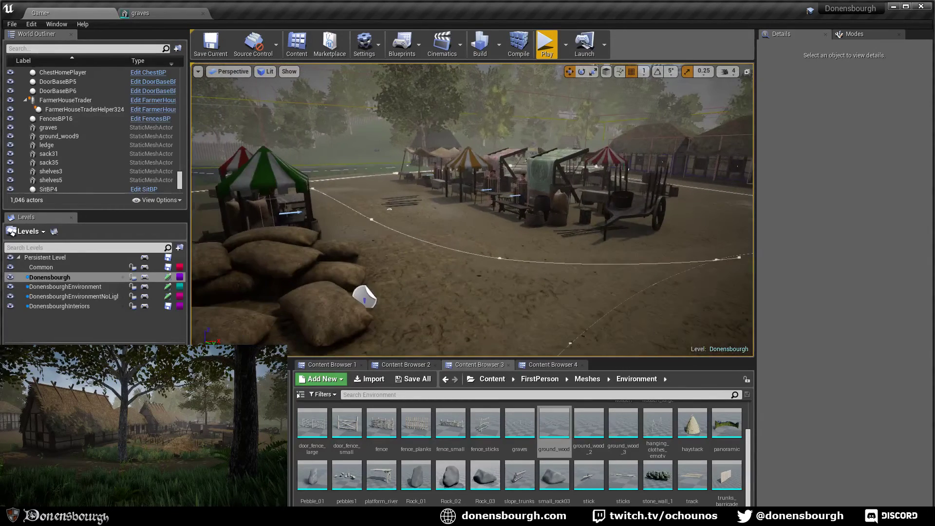
{"action": "left_click", "coordinate": [365, 298]}
{"action": "right_click_drag", "start_coordinate": [410, 316], "coordinate": [432, 306]}
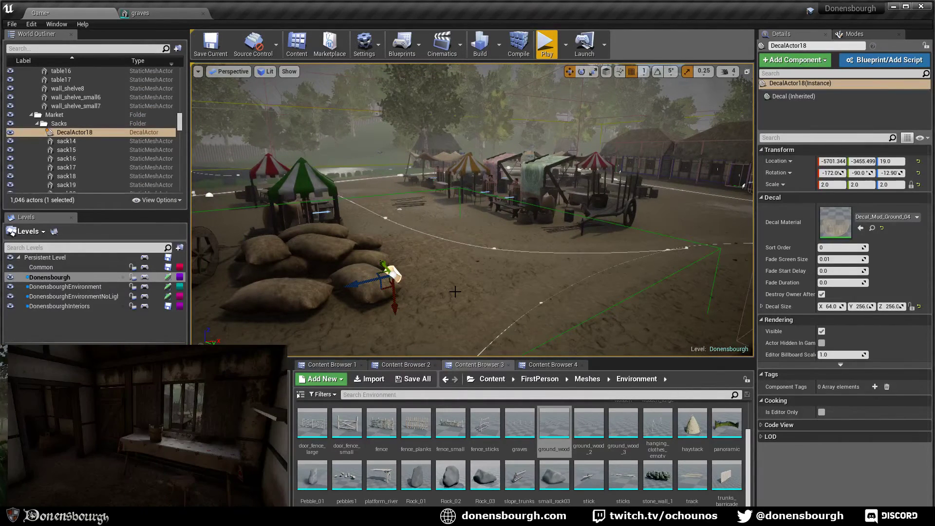
- Duplicate the mud decal and move the copy to the church entrance path, at about X -5023, Y -2619
{"action": "key", "text": "ctrl+w"}
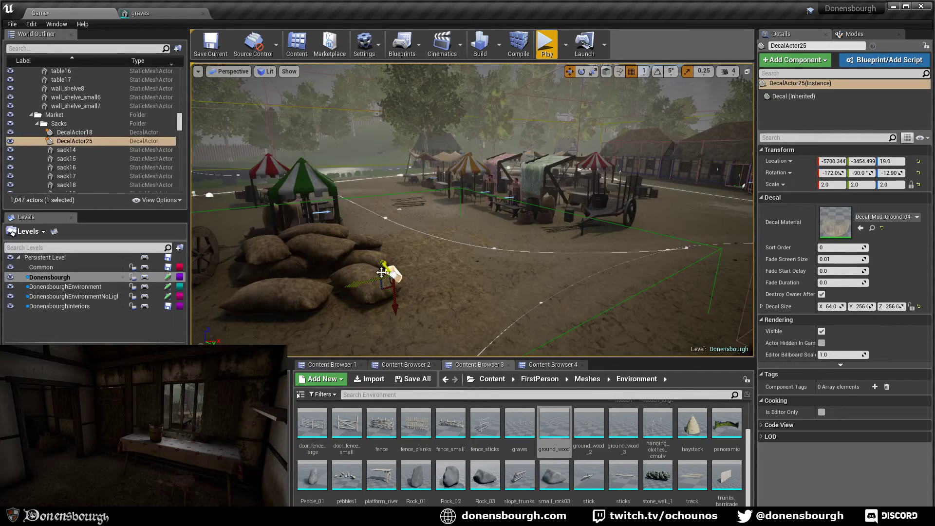
{"action": "left_click_drag", "start_coordinate": [382, 273], "coordinate": [615, 280]}
{"action": "right_click_drag", "start_coordinate": [615, 280], "coordinate": [721, 317]}
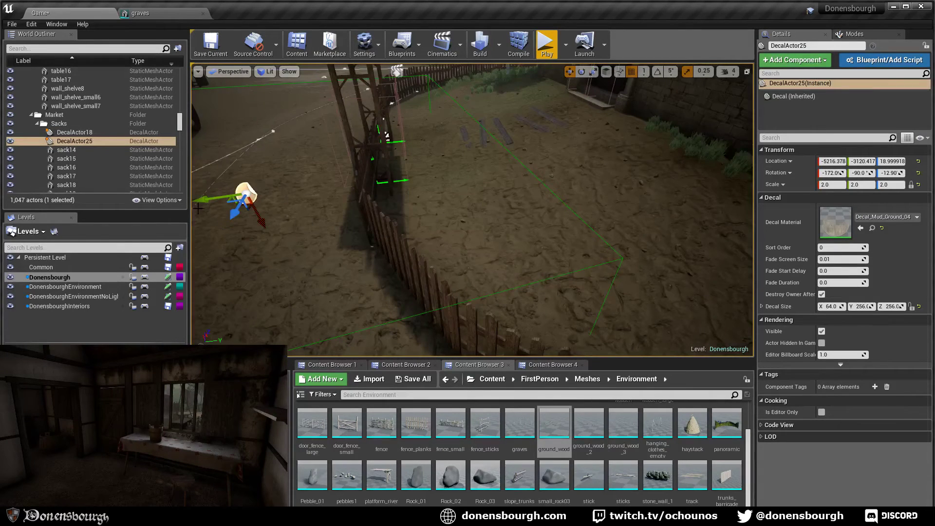
{"action": "left_click_drag", "start_coordinate": [233, 200], "coordinate": [453, 145]}
- Set the copied mud decal's scale to 1.0 on all axes
{"action": "left_click", "coordinate": [833, 185]}
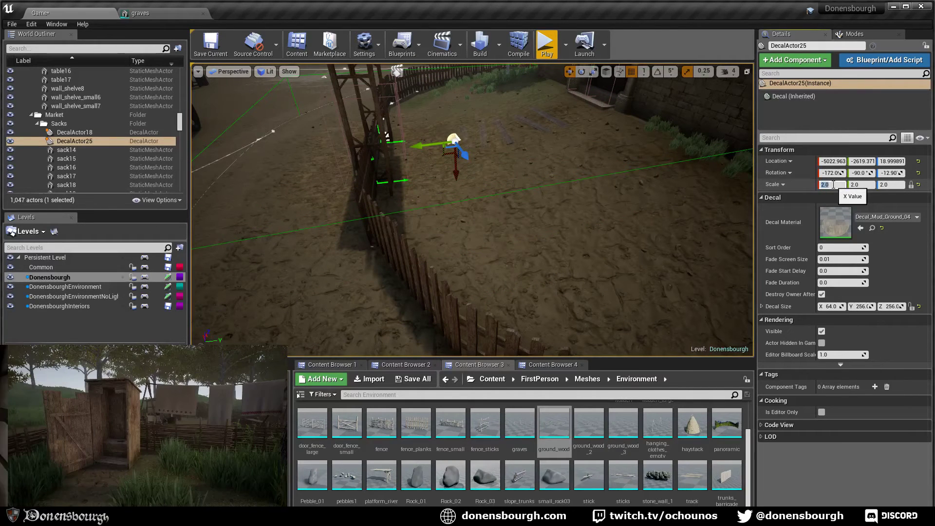
{"action": "type", "text": "1"}
{"action": "key", "text": "Tab"}
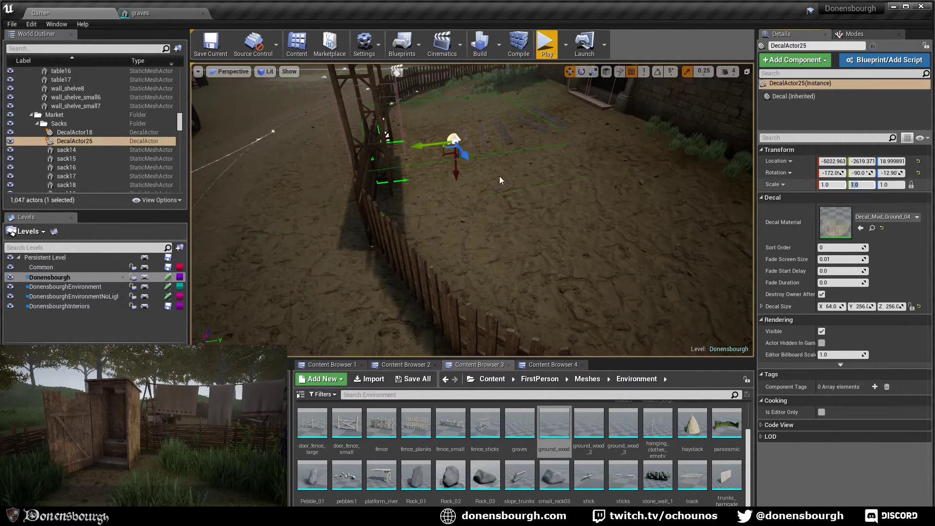
- Position the mud decal over the wooden planks at about X -5088, Y -2432, Z 74
{"action": "right_click_drag", "start_coordinate": [502, 175], "coordinate": [516, 160]}
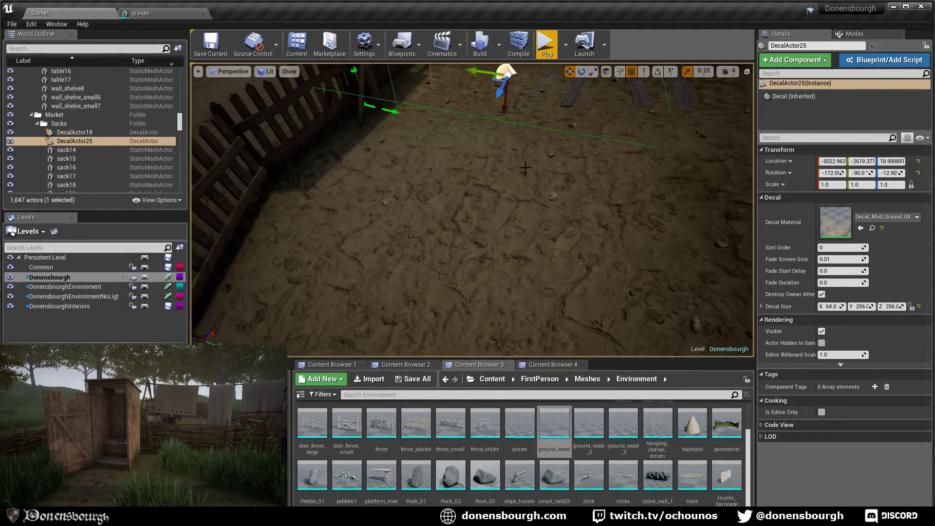
{"action": "right_click_drag", "start_coordinate": [418, 243], "coordinate": [432, 197]}
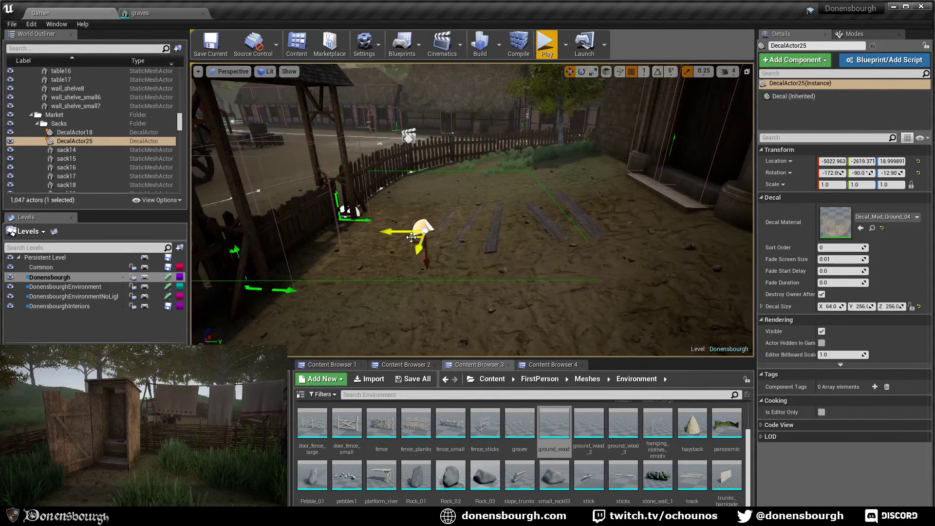
{"action": "left_click_drag", "start_coordinate": [412, 237], "coordinate": [506, 226]}
{"action": "mouse_move", "coordinate": [472, 222]}
{"action": "right_mouse_down"}
{"action": "mouse_move", "coordinate": [516, 244]}
{"action": "mouse_move", "coordinate": [480, 244]}
{"action": "mouse_move", "coordinate": [472, 223]}
{"action": "right_mouse_up"}
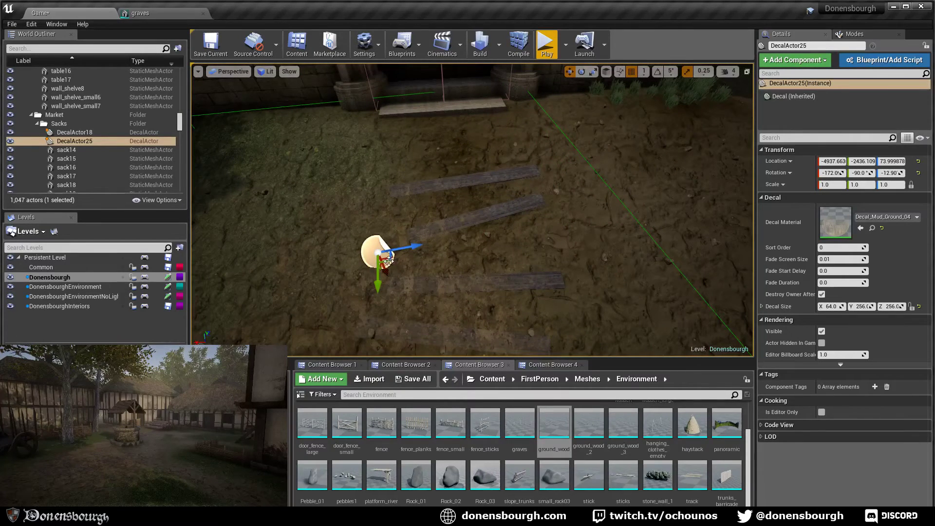
{"action": "left_click_drag", "start_coordinate": [389, 257], "coordinate": [518, 263]}
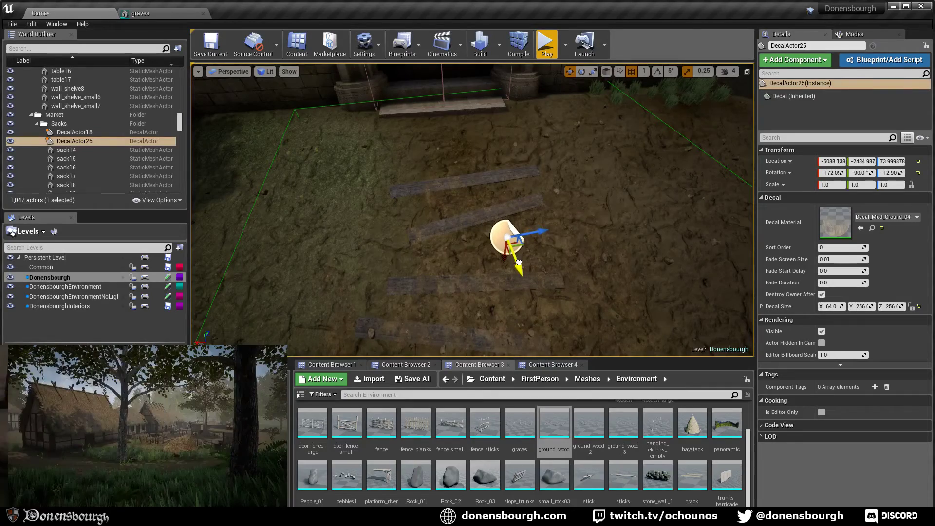
{"action": "right_click_drag", "start_coordinate": [518, 263], "coordinate": [478, 264]}
{"action": "right_click_drag", "start_coordinate": [526, 312], "coordinate": [526, 311]}
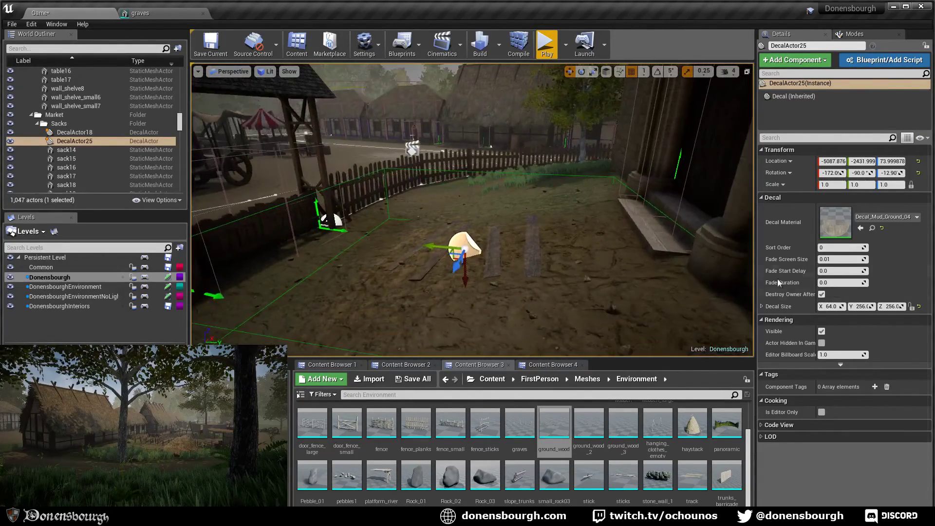
- Rotate the mud decal to about 90° roll, -80.7° pitch and 85° yaw, and thin its decal size X to 8
{"action": "left_click", "coordinate": [836, 308]}
{"action": "type", "text": "32"}
{"action": "key", "text": "Return"}
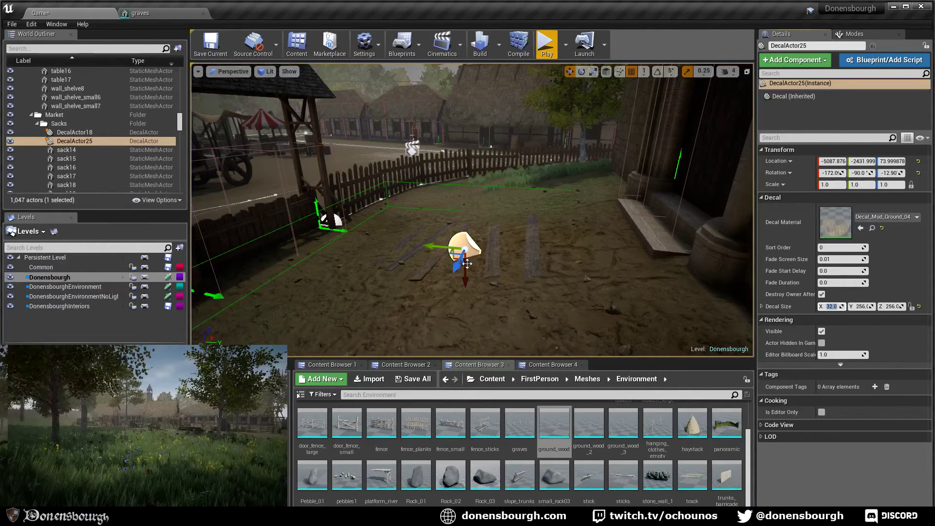
{"action": "mouse_move", "coordinate": [458, 263]}
{"action": "left_mouse_down"}
{"action": "mouse_move", "coordinate": [475, 239]}
{"action": "mouse_move", "coordinate": [466, 253]}
{"action": "left_mouse_up"}
{"action": "key", "text": "e"}
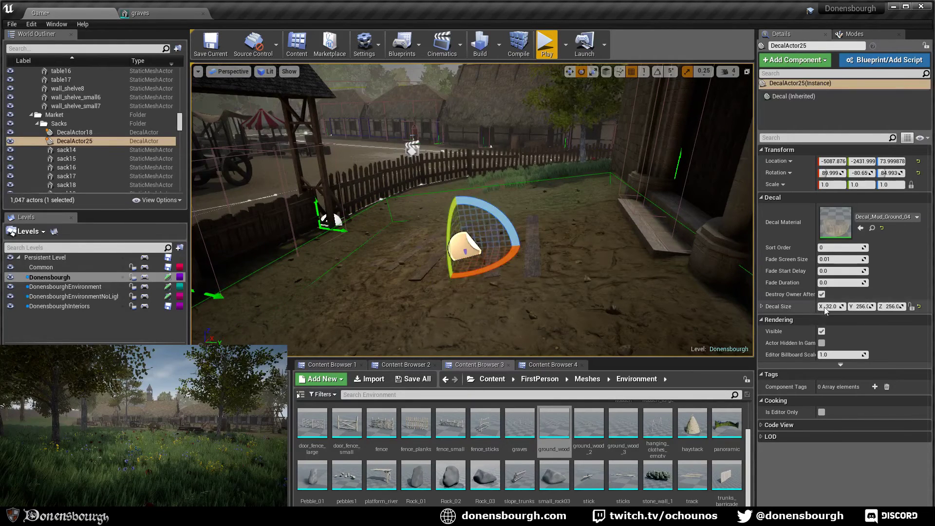
{"action": "type", "text": "8"}
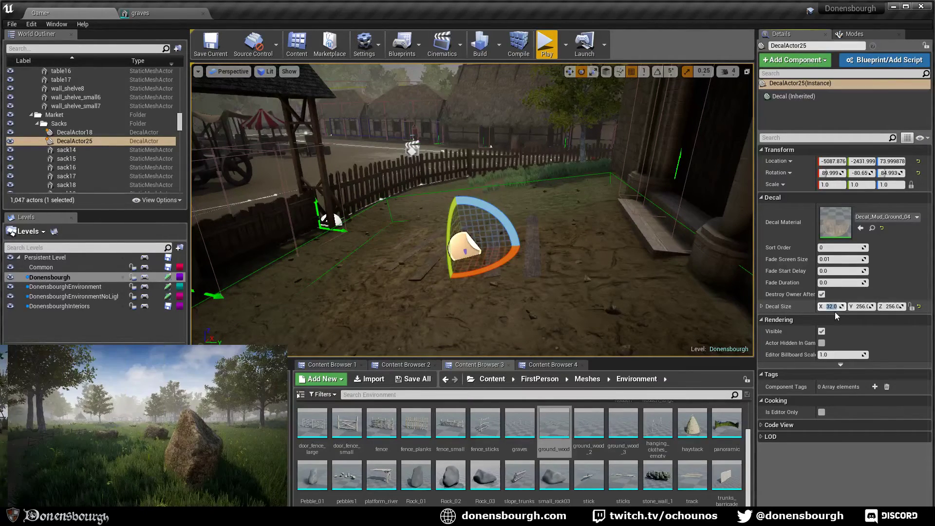
{"action": "key", "text": "Return"}
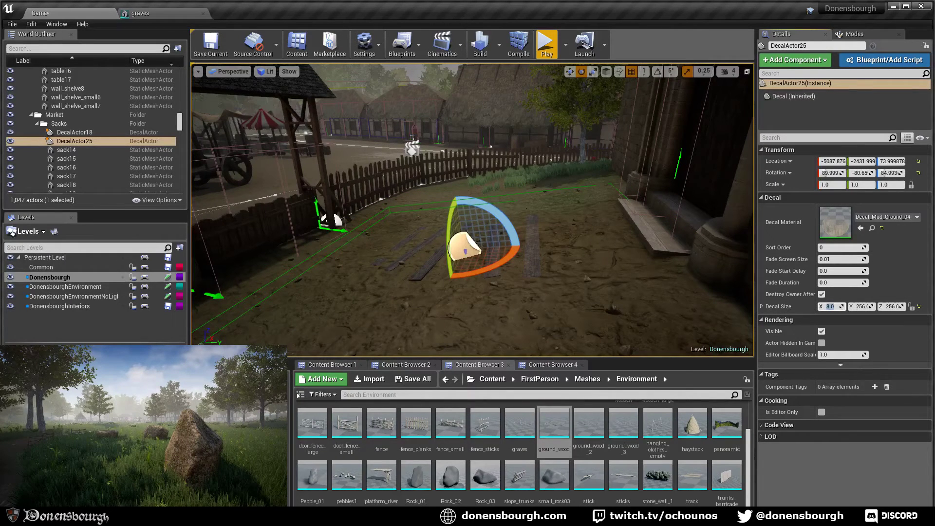
- Lower the mud decal to about Z 57, tilt its pitch to about -76.9°, and deselect it
{"action": "key", "text": "w"}
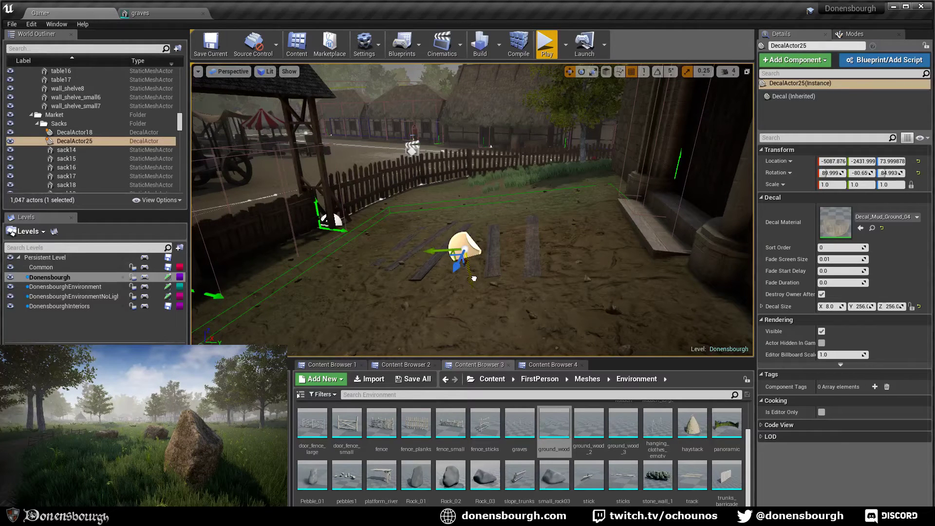
{"action": "left_click_drag", "start_coordinate": [474, 279], "coordinate": [480, 290]}
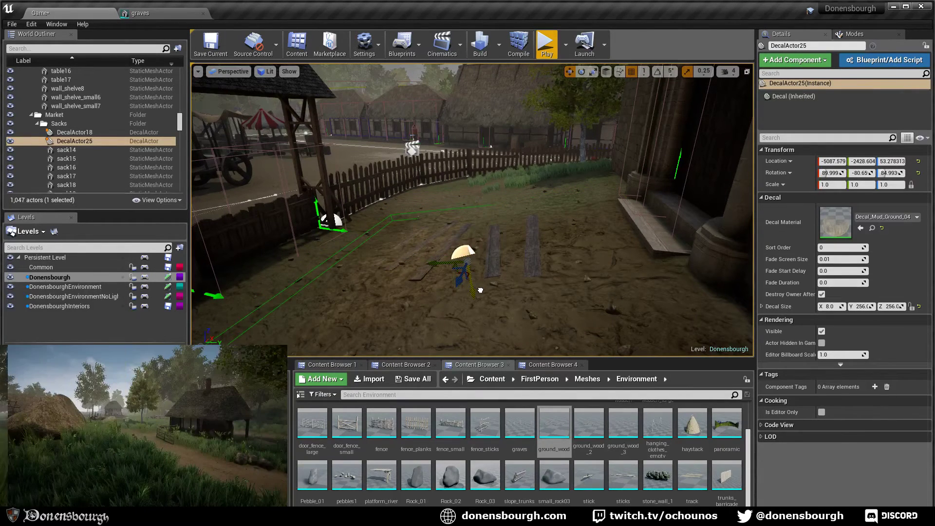
{"action": "key", "text": "e"}
{"action": "left_click_drag", "start_coordinate": [516, 258], "coordinate": [479, 242]}
{"action": "key", "text": "w"}
{"action": "left_click_drag", "start_coordinate": [468, 274], "coordinate": [471, 277]}
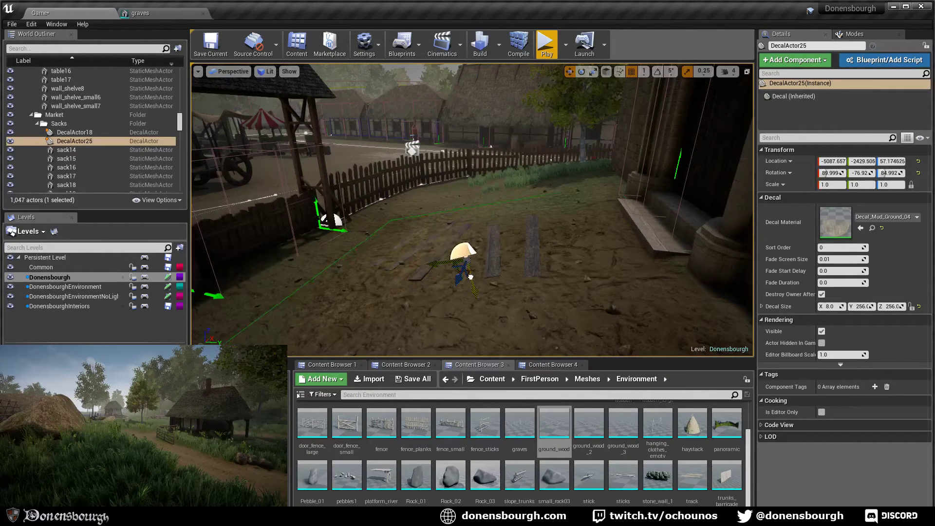
{"action": "right_click_drag", "start_coordinate": [469, 291], "coordinate": [535, 302]}
{"action": "key", "text": "Escape"}
- Examine the churchyard ground and the planks in front of the church door from several viewpoints
{"action": "right_click_drag", "start_coordinate": [397, 294], "coordinate": [390, 291]}
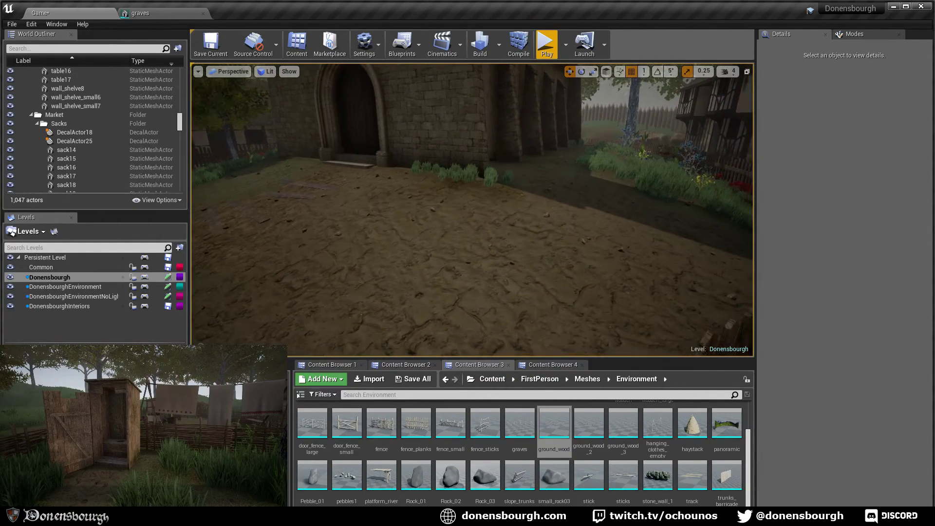
{"action": "key", "text": "w"}
{"action": "right_click_drag", "start_coordinate": [473, 210], "coordinate": [475, 160]}
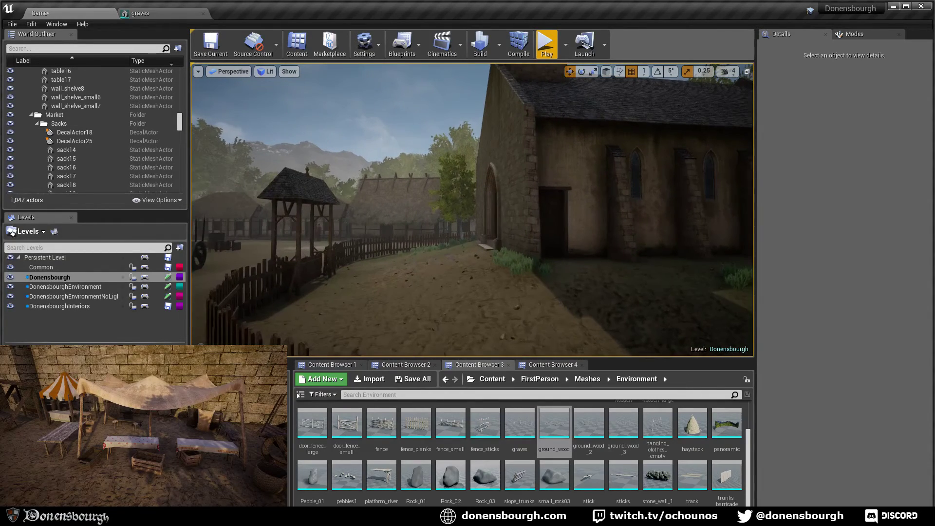
{"action": "key", "text": "w"}
{"action": "mouse_move", "coordinate": [472, 210]}
{"action": "right_mouse_down"}
{"action": "mouse_move", "coordinate": [360, 210]}
{"action": "mouse_move", "coordinate": [526, 210]}
{"action": "mouse_move", "coordinate": [469, 209]}
{"action": "mouse_move", "coordinate": [478, 200]}
{"action": "right_mouse_up"}
{"action": "key", "text": "s"}
{"action": "key", "text": "w"}
{"action": "key", "text": "w"}
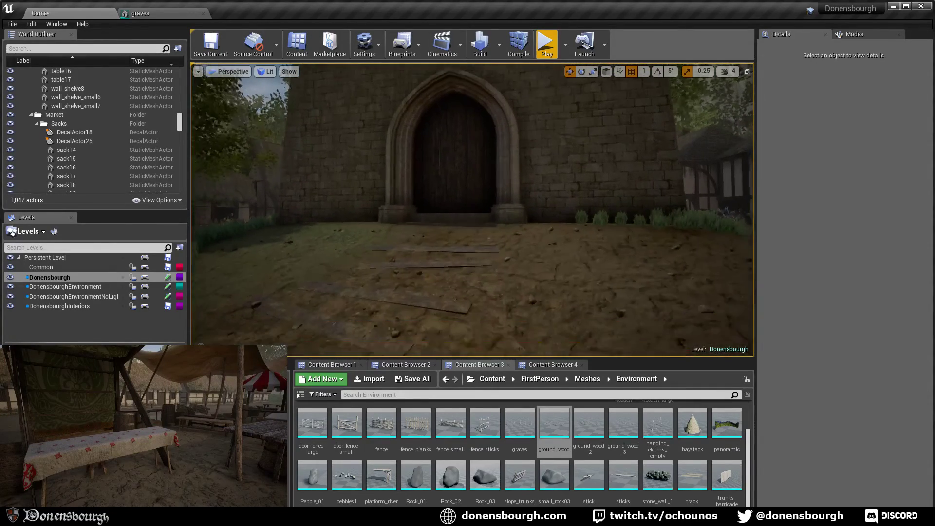
{"action": "key", "text": "w"}
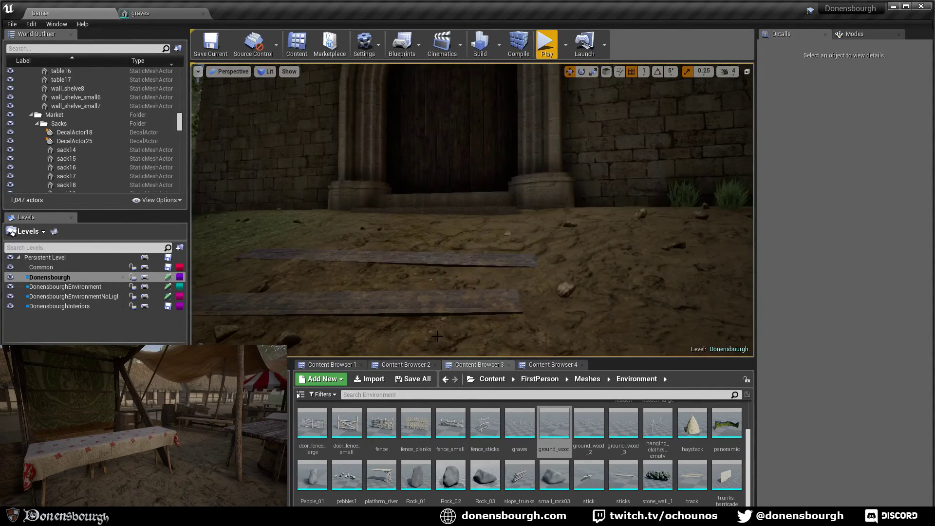
- Raise the ground_wood planks slightly out of the soil to about Z 51
{"action": "right_click_drag", "start_coordinate": [437, 336], "coordinate": [380, 337]}
{"action": "left_click", "coordinate": [497, 266]}
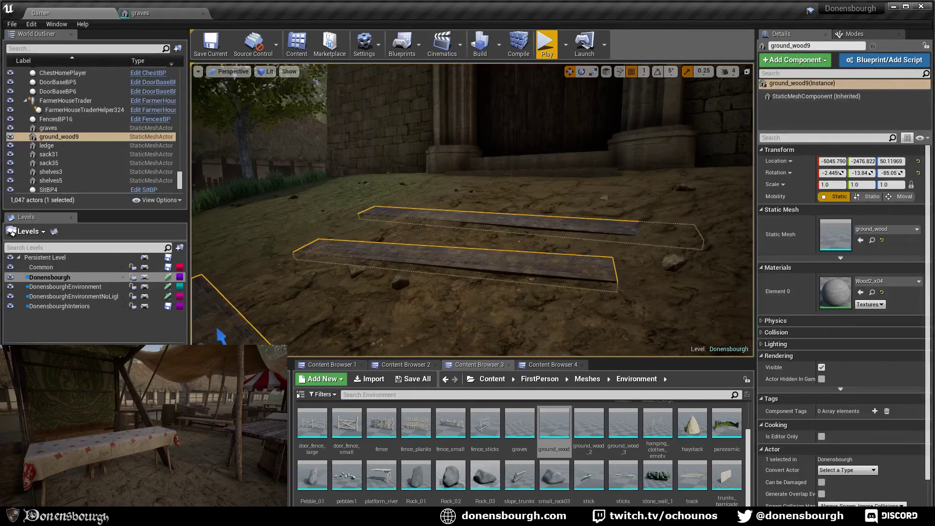
{"action": "right_click_drag", "start_coordinate": [498, 266], "coordinate": [476, 273]}
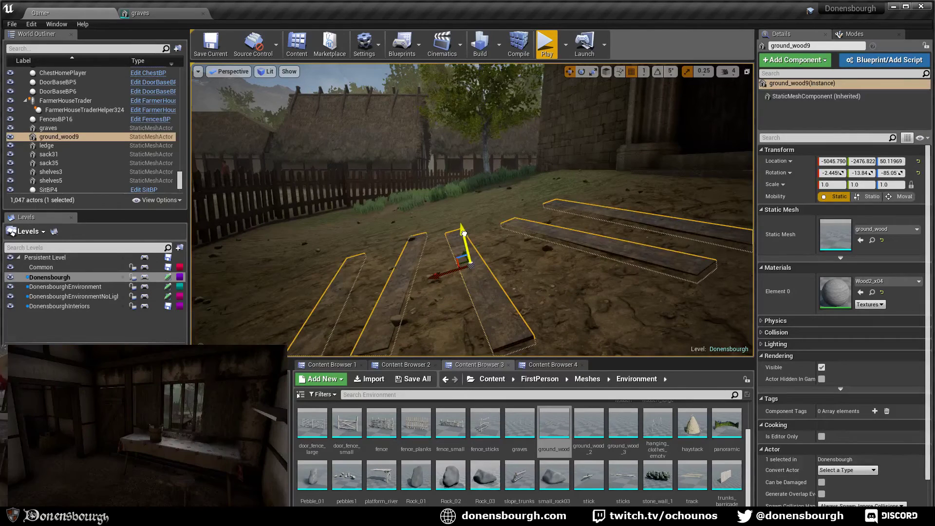
{"action": "left_click_drag", "start_coordinate": [465, 233], "coordinate": [465, 232]}
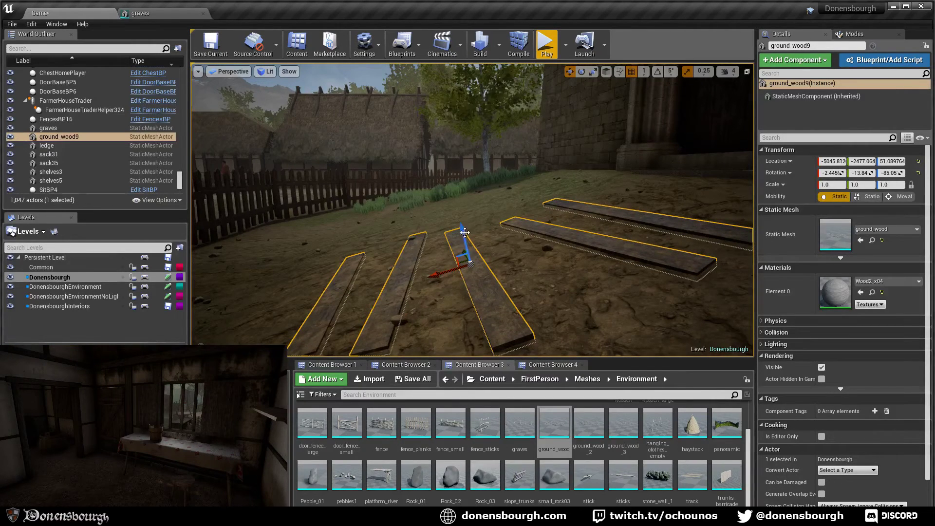
{"action": "right_click_drag", "start_coordinate": [481, 269], "coordinate": [486, 277]}
- Tilt the ground_wood planks to about -3.2° roll and deselect them
{"action": "key", "text": "r"}
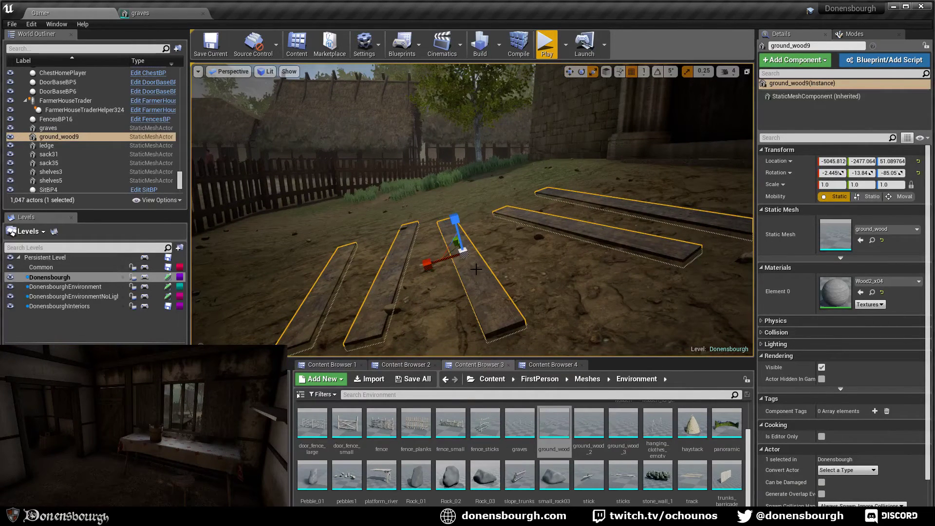
{"action": "key", "text": "e"}
{"action": "key", "text": "a"}
{"action": "right_click_drag", "start_coordinate": [471, 296], "coordinate": [516, 273]}
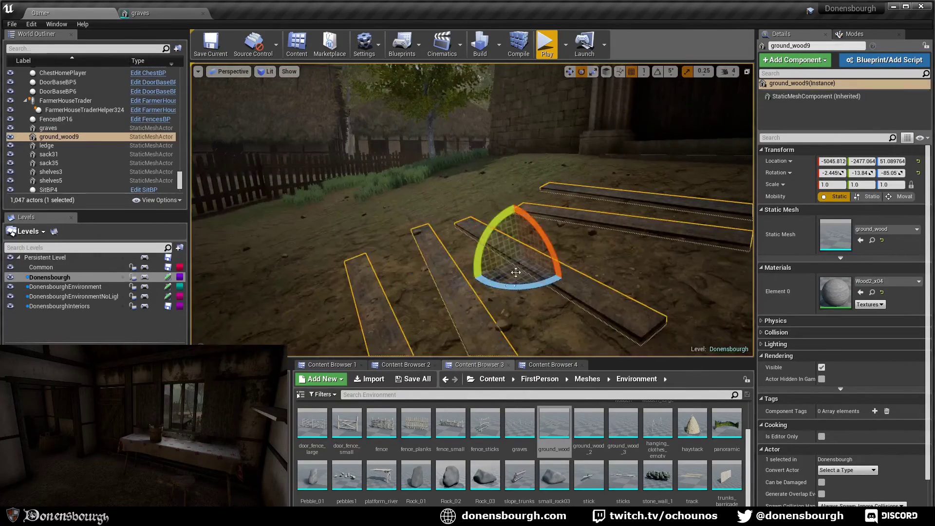
{"action": "left_click_drag", "start_coordinate": [537, 231], "coordinate": [517, 226]}
{"action": "key", "text": "w"}
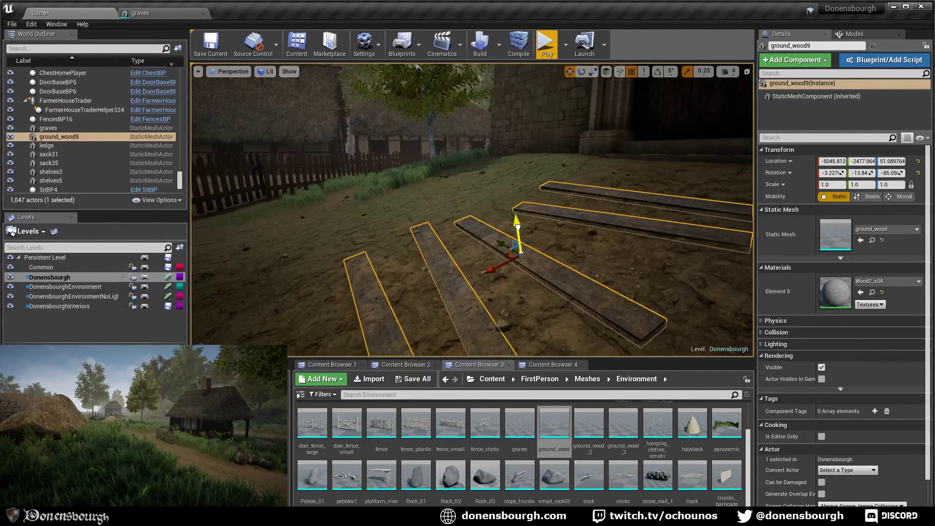
{"action": "right_click_drag", "start_coordinate": [572, 284], "coordinate": [560, 299]}
{"action": "key", "text": "Escape"}
- Nudge the tilt of the ground_wood planks slightly, clear the selection, and review the church entrance from beyond the fence
{"action": "scroll", "coordinate": [481, 283], "scroll_direction": "down", "scroll_amount": 4}
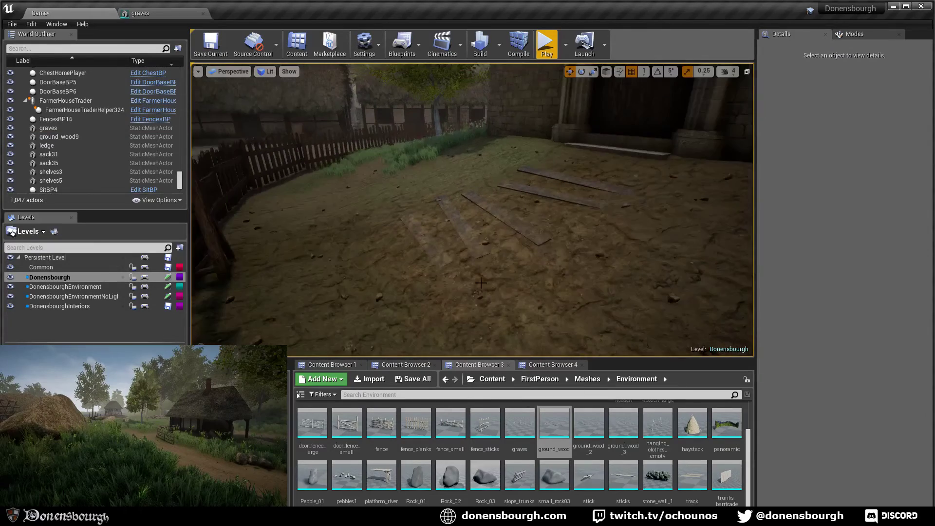
{"action": "right_click_drag", "start_coordinate": [481, 282], "coordinate": [451, 297]}
{"action": "left_click", "coordinate": [429, 236]}
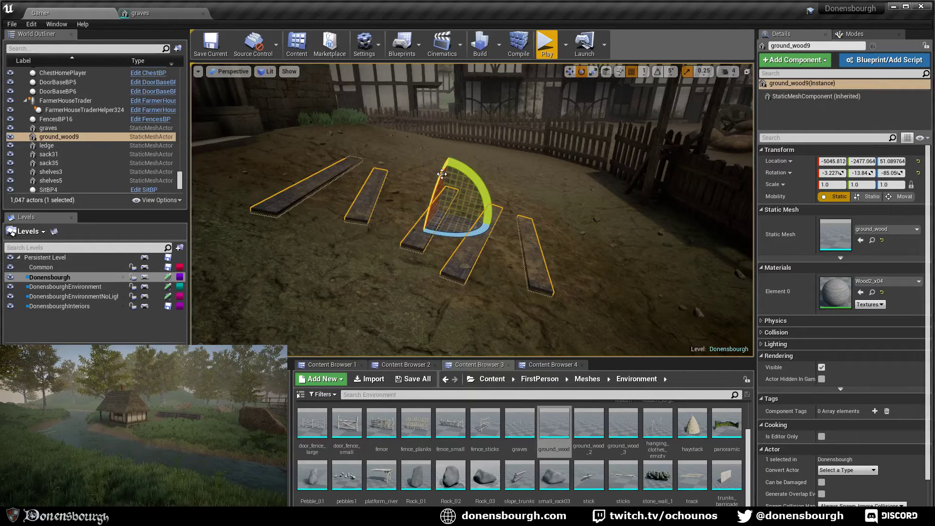
{"action": "left_click_drag", "start_coordinate": [443, 178], "coordinate": [444, 178]}
{"action": "left_click", "coordinate": [463, 268]}
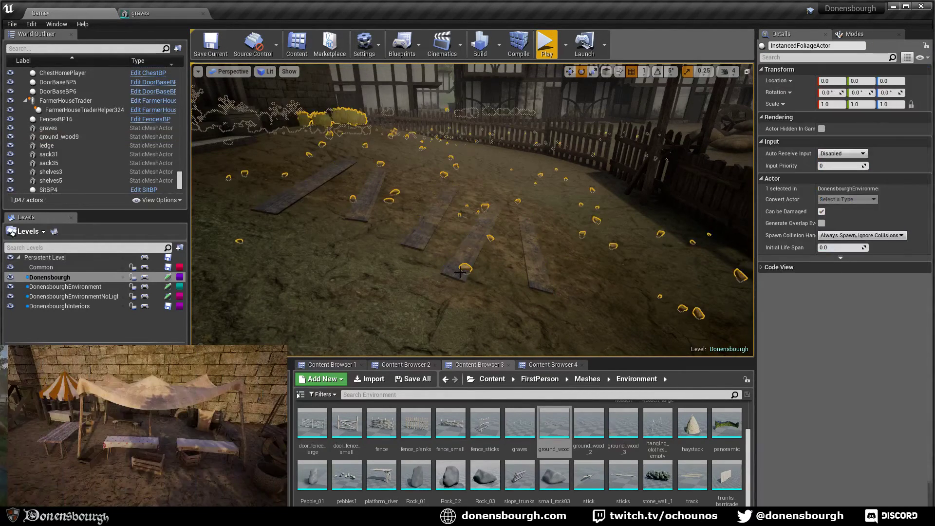
{"action": "key", "text": "Escape"}
{"action": "right_click_drag", "start_coordinate": [451, 287], "coordinate": [451, 287]}
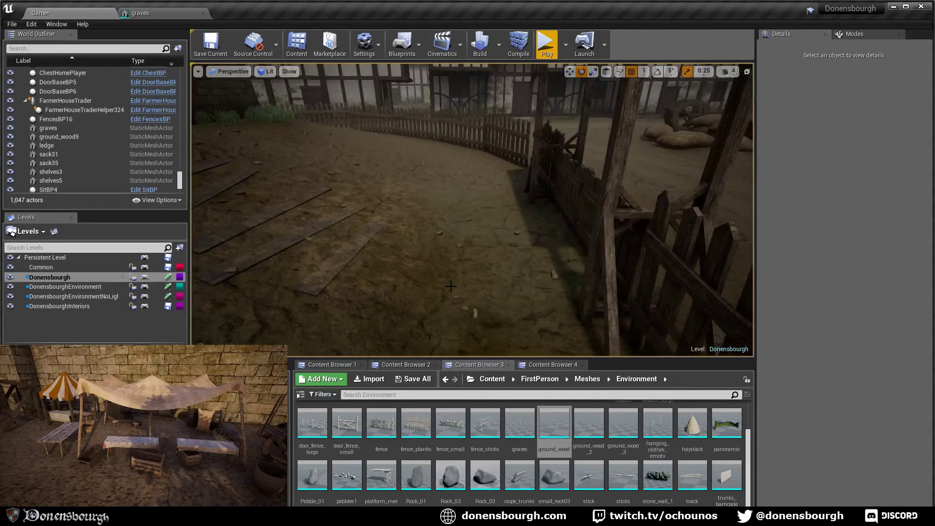
{"action": "mouse_move", "coordinate": [375, 297]}
{"action": "right_mouse_down"}
{"action": "mouse_move", "coordinate": [390, 294]}
{"action": "mouse_move", "coordinate": [370, 290]}
{"action": "right_mouse_up"}
{"action": "right_click_drag", "start_coordinate": [336, 288], "coordinate": [384, 289]}
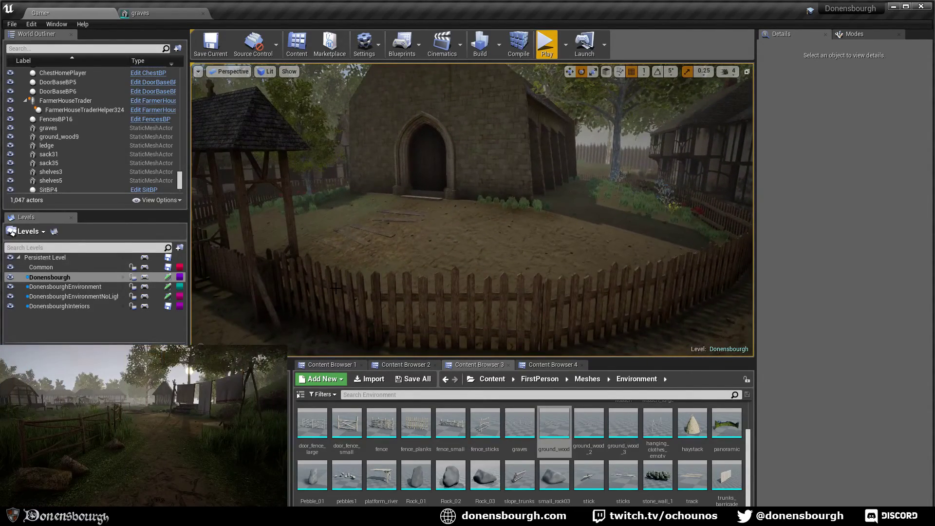
- Save the level and review the church, its picket fence, the side path and the surrounding grass from several viewpoints
{"action": "key", "text": "ctrl+s"}
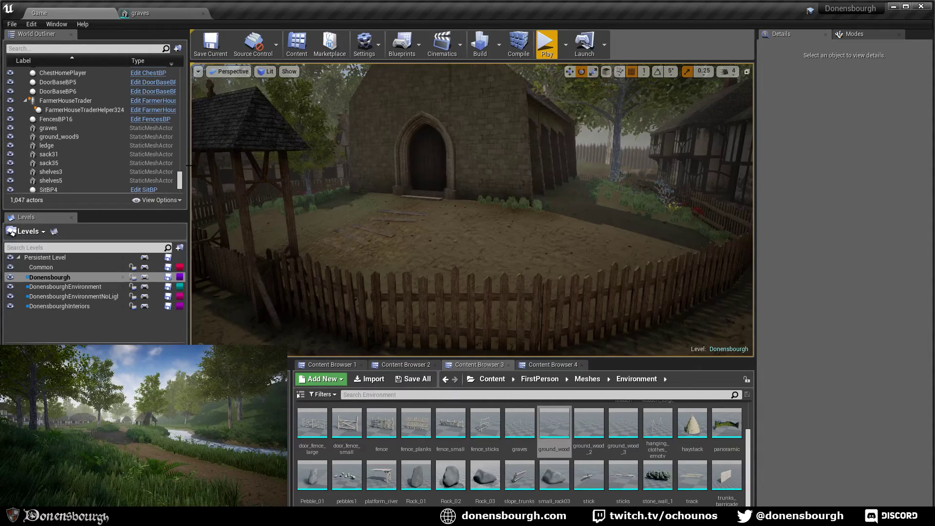
{"action": "middle_click_drag", "start_coordinate": [391, 250], "coordinate": [399, 217]}
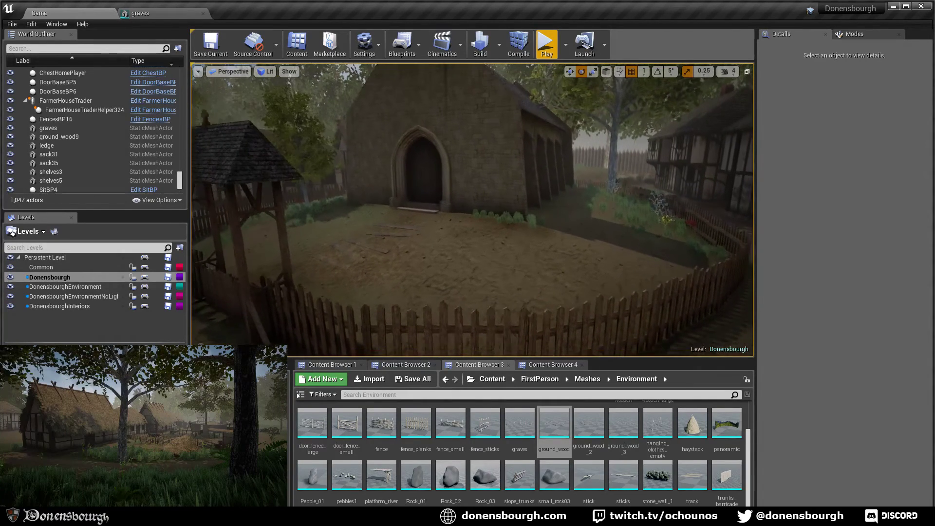
{"action": "scroll", "coordinate": [393, 262], "scroll_direction": "up", "scroll_amount": 3}
{"action": "right_click_drag", "start_coordinate": [401, 238], "coordinate": [379, 247]}
{"action": "key", "text": "w"}
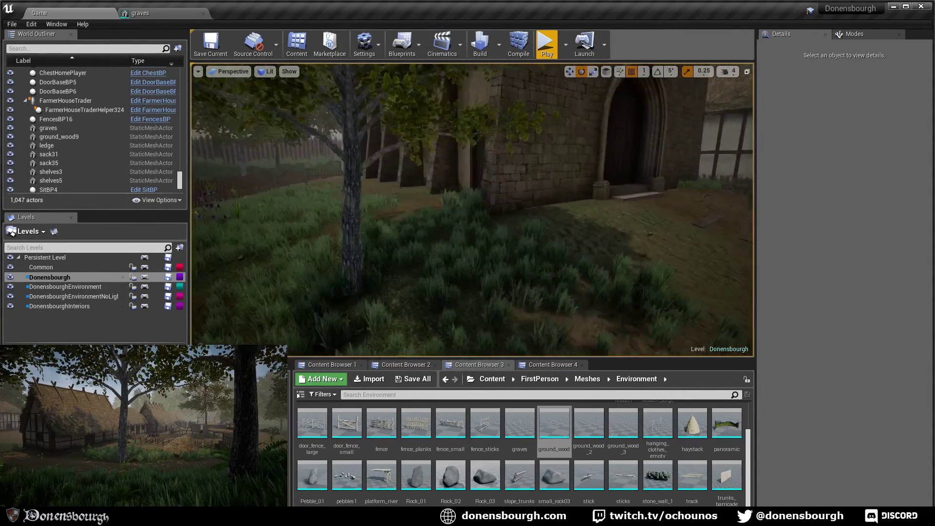
{"action": "mouse_move", "coordinate": [379, 247]}
{"action": "right_mouse_down"}
{"action": "mouse_move", "coordinate": [370, 247]}
{"action": "mouse_move", "coordinate": [392, 247]}
{"action": "right_mouse_up"}
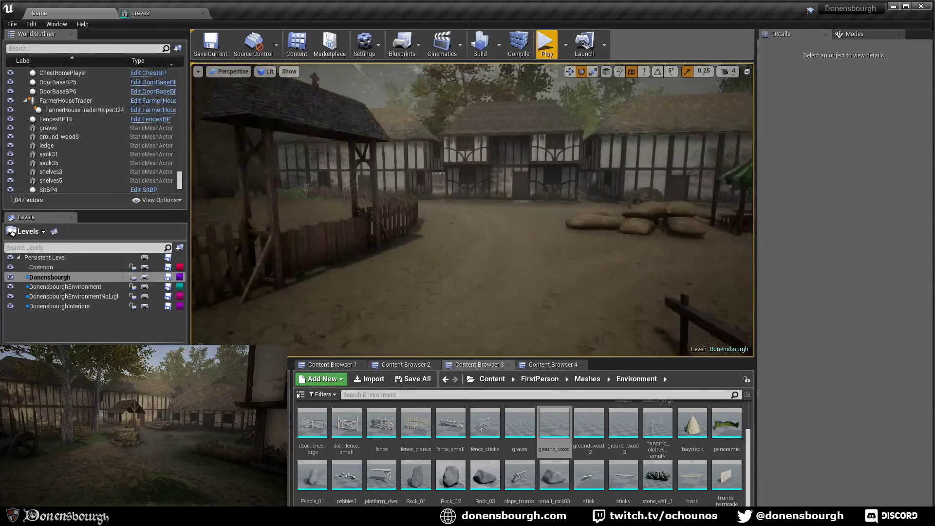
{"action": "left_click_drag", "start_coordinate": [428, 234], "coordinate": [432, 229]}
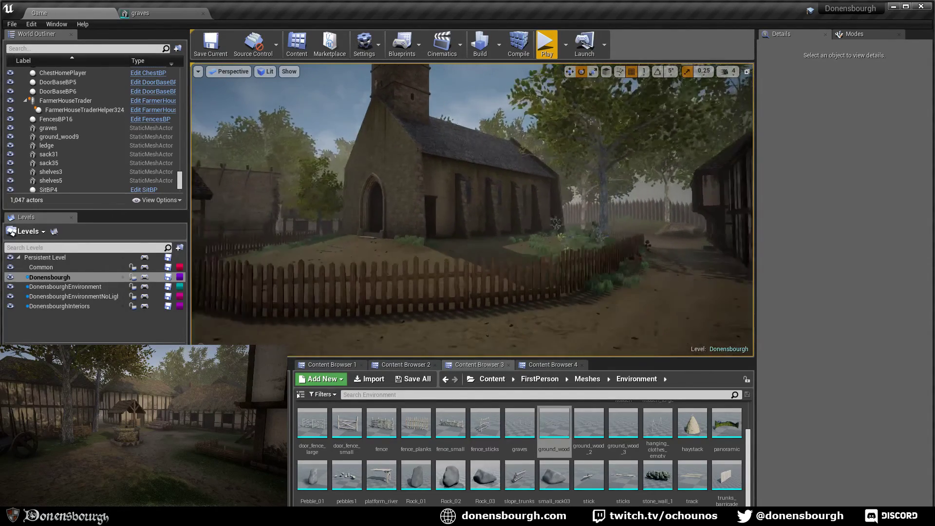
{"action": "right_click_drag", "start_coordinate": [382, 275], "coordinate": [454, 282]}
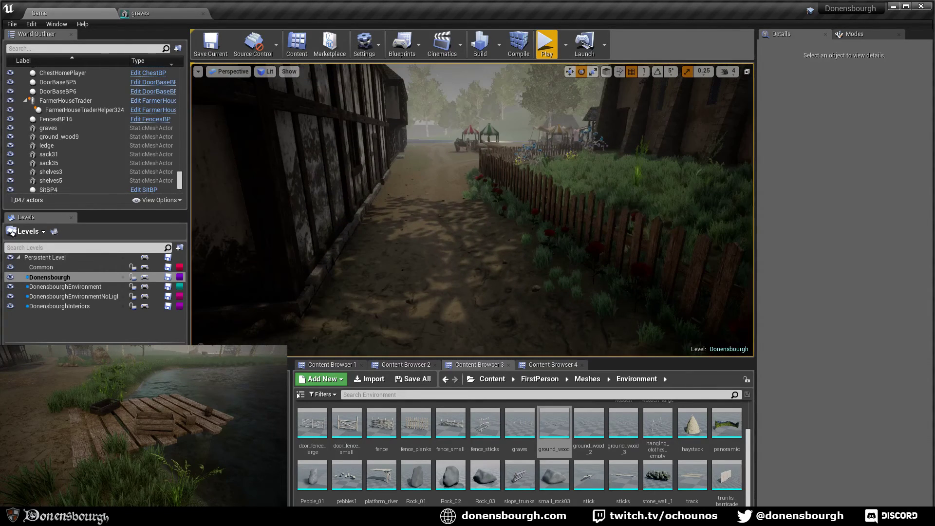
{"action": "right_click_drag", "start_coordinate": [472, 209], "coordinate": [390, 253]}
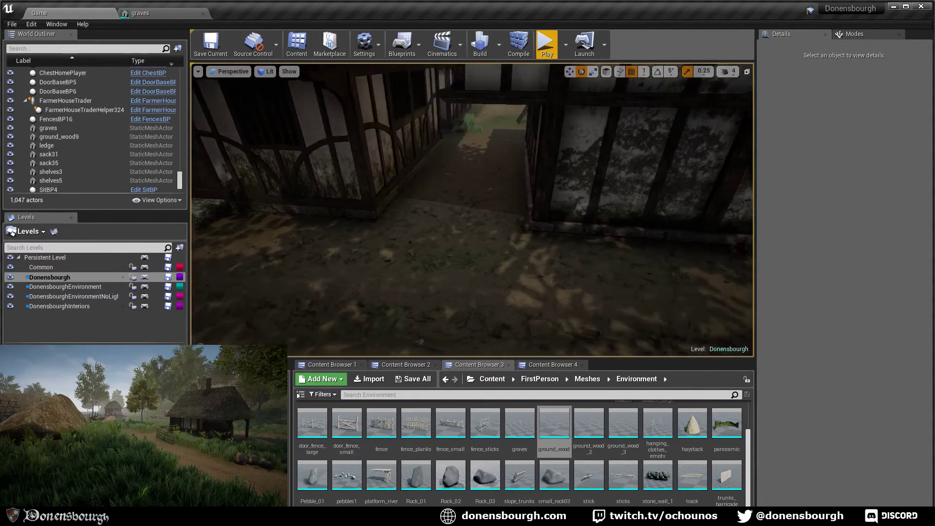
{"action": "right_click_drag", "start_coordinate": [333, 283], "coordinate": [274, 271]}
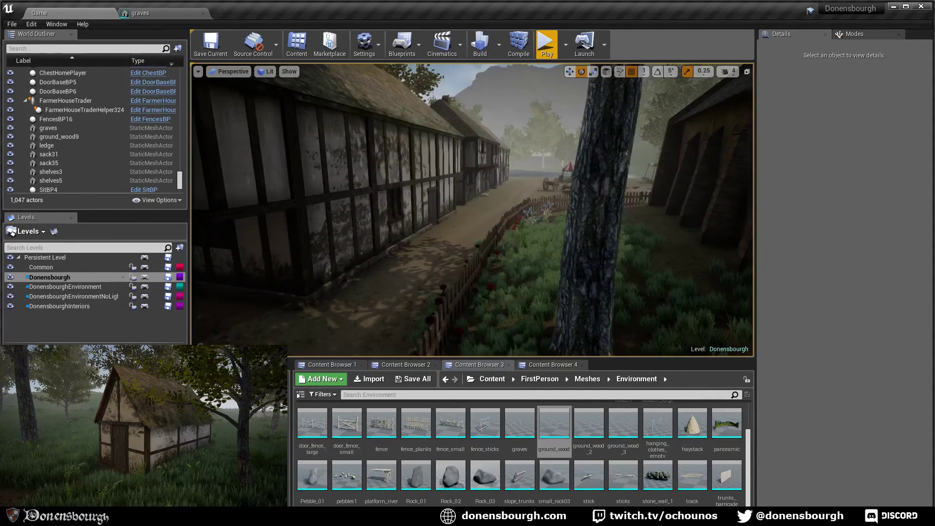
{"action": "mouse_move", "coordinate": [418, 296]}
{"action": "right_mouse_down"}
{"action": "mouse_move", "coordinate": [500, 302]}
{"action": "mouse_move", "coordinate": [424, 304]}
{"action": "right_mouse_up"}
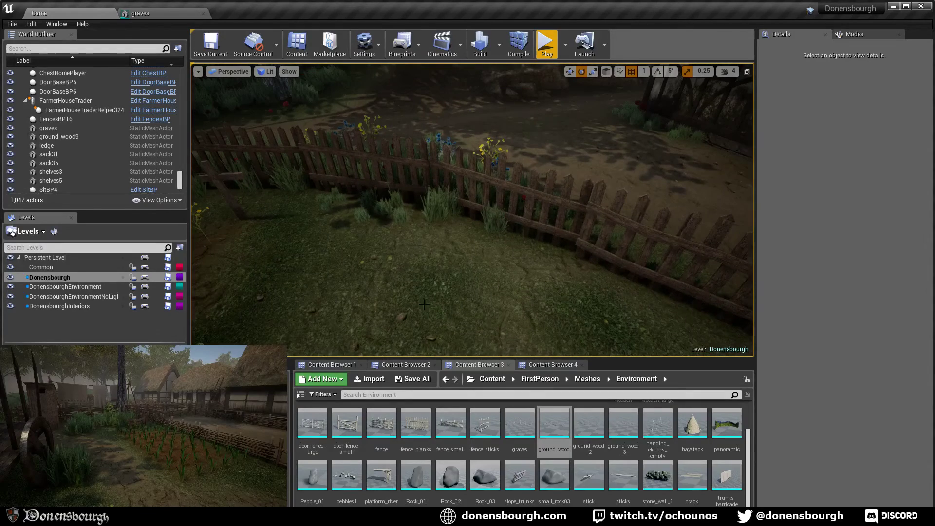
- Set up foliage painting in Single Instance Mode and make DonensbourghEnvironment the current level
{"action": "left_click", "coordinate": [839, 35]}
{"action": "left_click", "coordinate": [851, 52]}
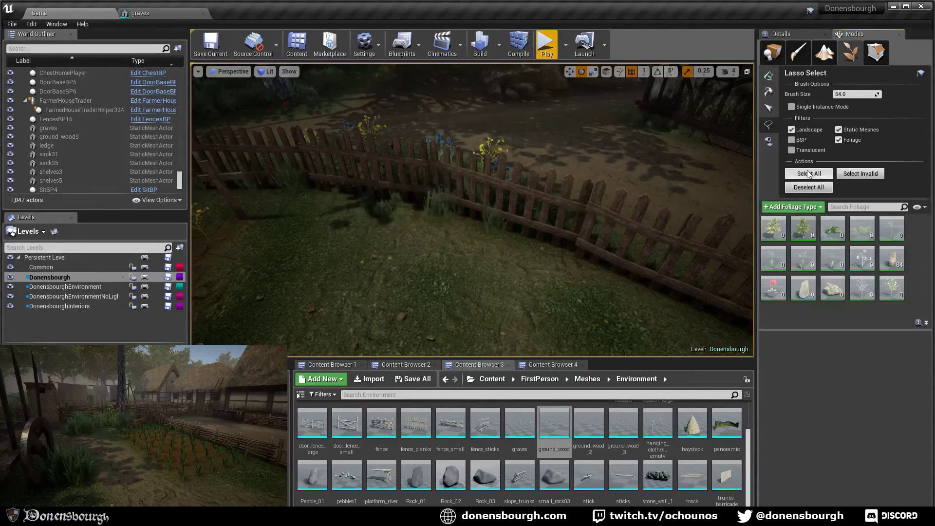
{"action": "mouse_move", "coordinate": [866, 259]}
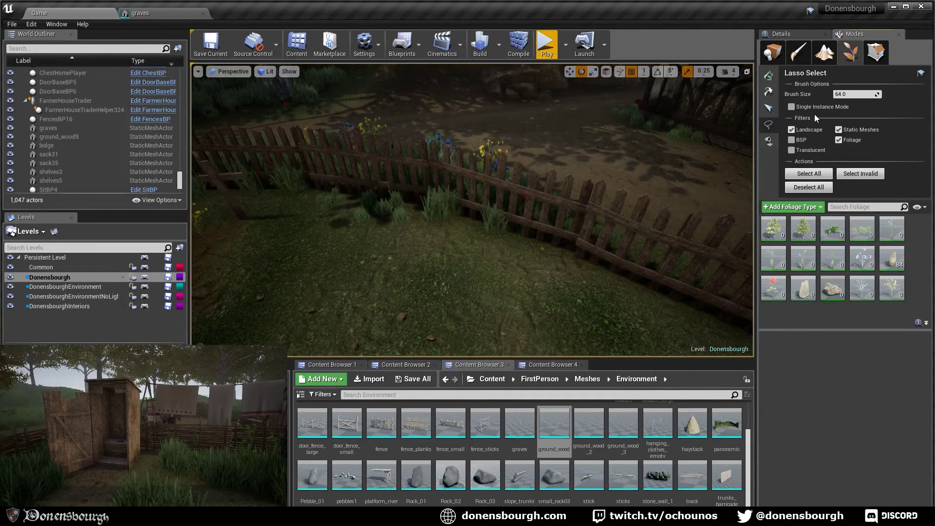
{"action": "left_click", "coordinate": [774, 77]}
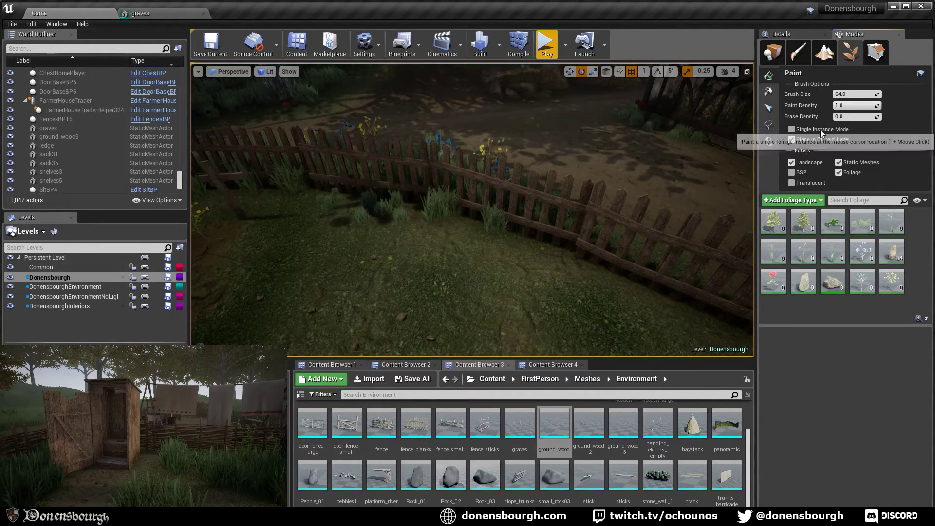
{"action": "double_click", "coordinate": [79, 297]}
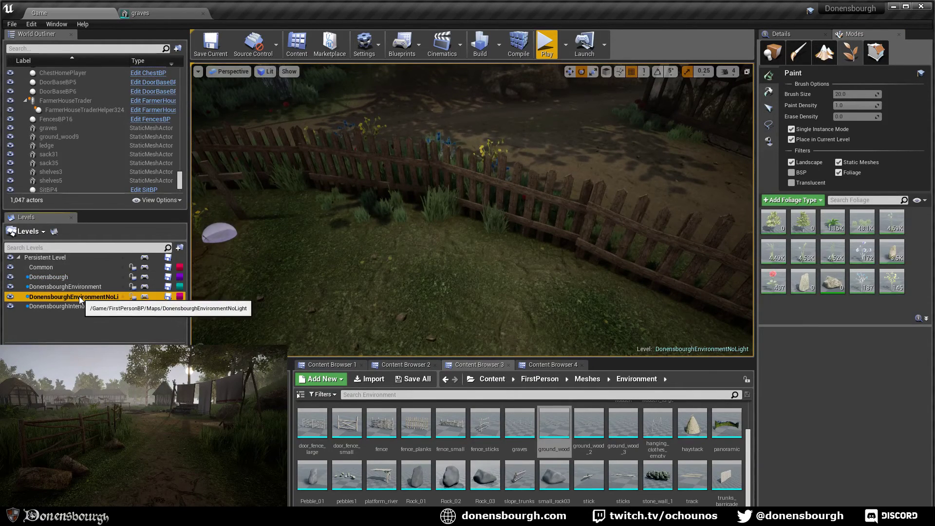
{"action": "double_click", "coordinate": [73, 287]}
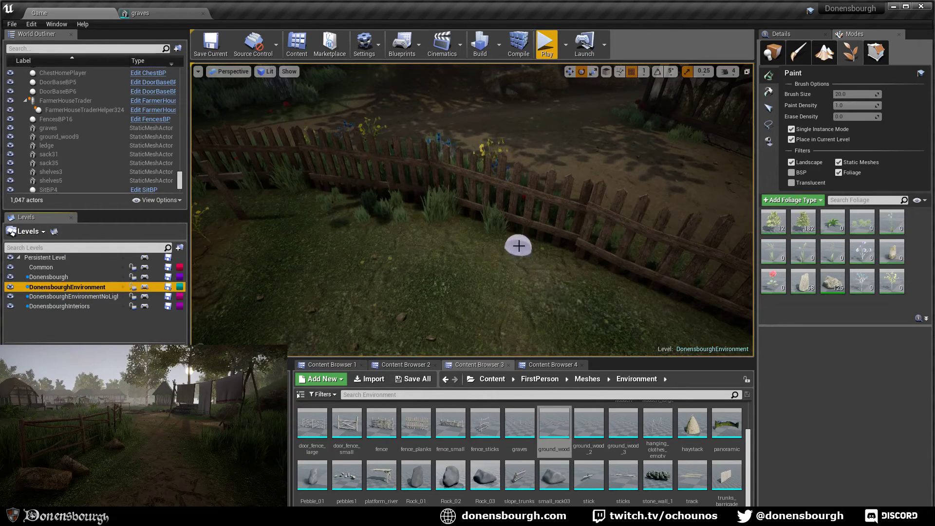
- Paint single rocks on the ground inside the churchyard fence, undoing one badly placed rock near the tree
{"action": "left_click", "coordinate": [519, 246]}
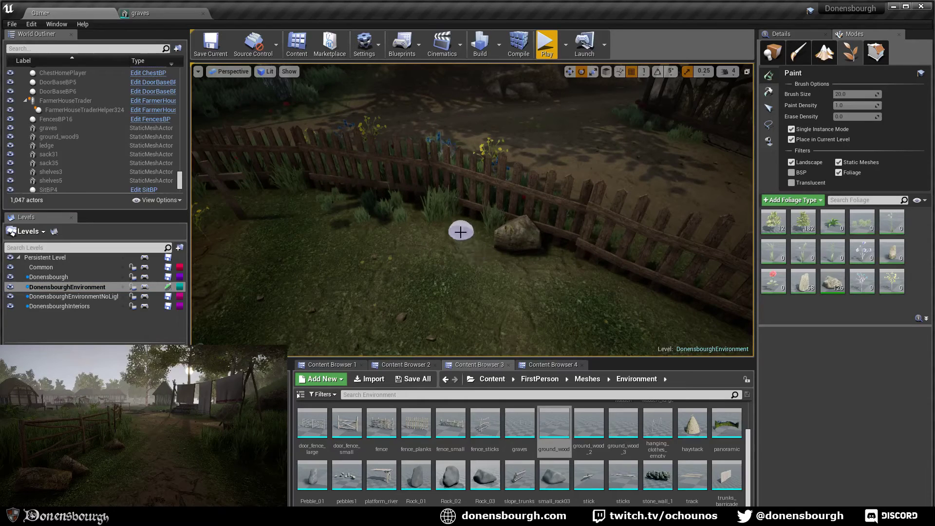
{"action": "right_click_drag", "start_coordinate": [315, 246], "coordinate": [364, 271]}
{"action": "right_click_drag", "start_coordinate": [623, 281], "coordinate": [691, 278]}
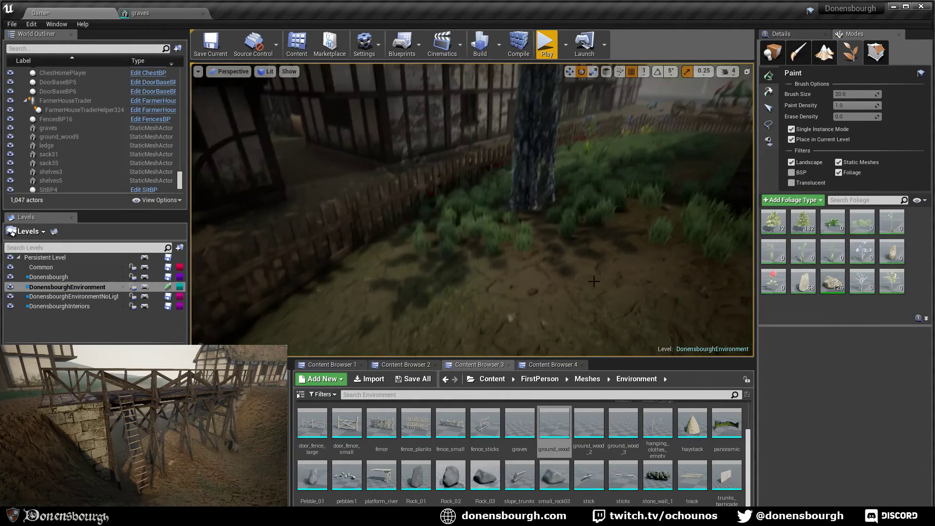
{"action": "left_click", "coordinate": [393, 272]}
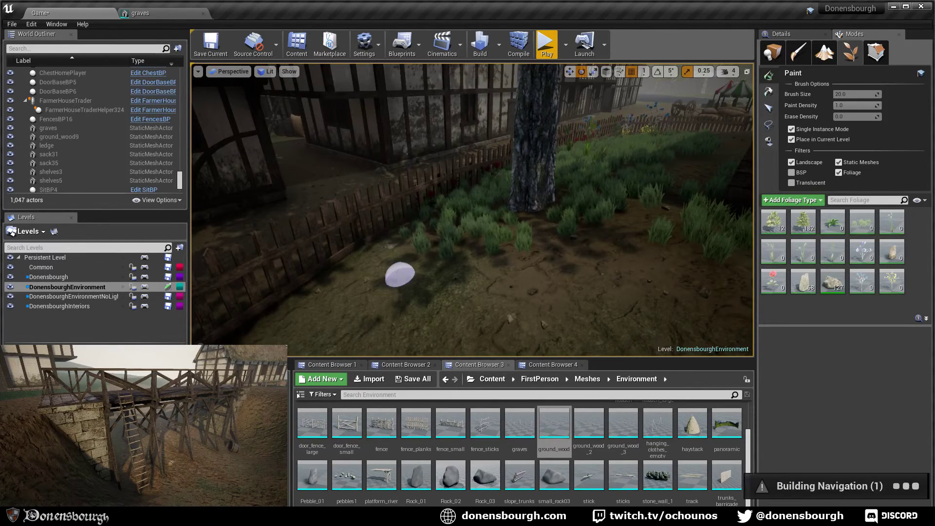
{"action": "right_click_drag", "start_coordinate": [397, 272], "coordinate": [400, 277]}
{"action": "key", "text": "ctrl+z"}
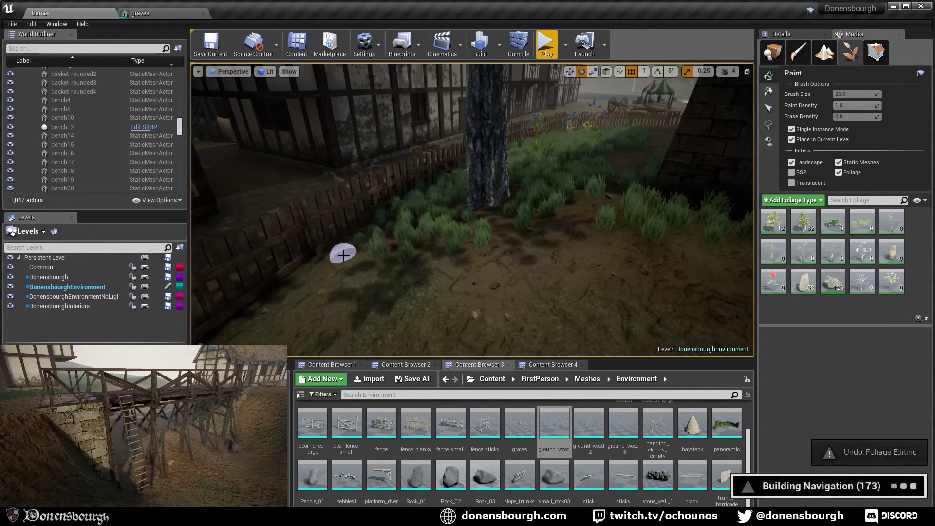
{"action": "mouse_move", "coordinate": [402, 319]}
{"action": "right_mouse_down"}
{"action": "mouse_move", "coordinate": [385, 314]}
{"action": "mouse_move", "coordinate": [397, 303]}
{"action": "mouse_move", "coordinate": [384, 299]}
{"action": "mouse_move", "coordinate": [449, 286]}
{"action": "mouse_move", "coordinate": [444, 301]}
{"action": "right_mouse_up"}
{"action": "left_click", "coordinate": [376, 295]}
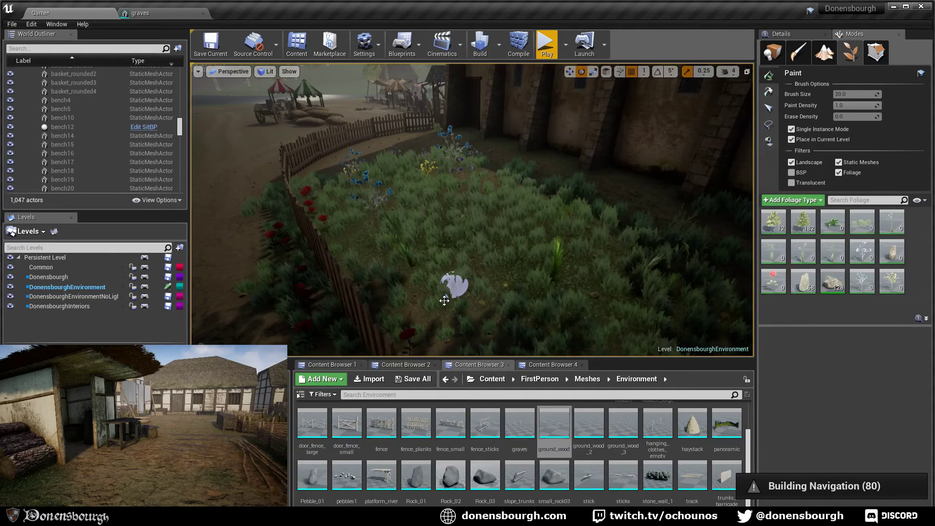
- Try placing a single rock in the grass beside the church's side wall, undoing each attempt
{"action": "left_click", "coordinate": [509, 270]}
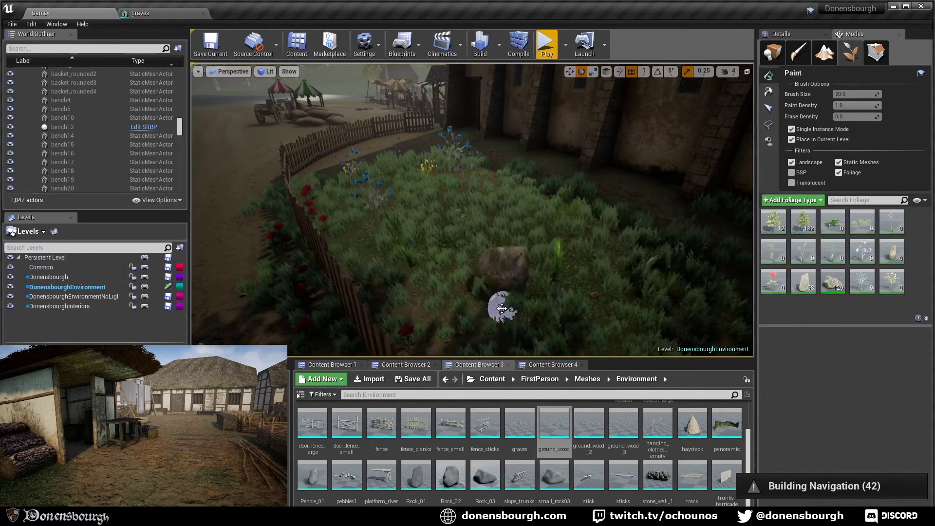
{"action": "key", "text": "ctrl+z"}
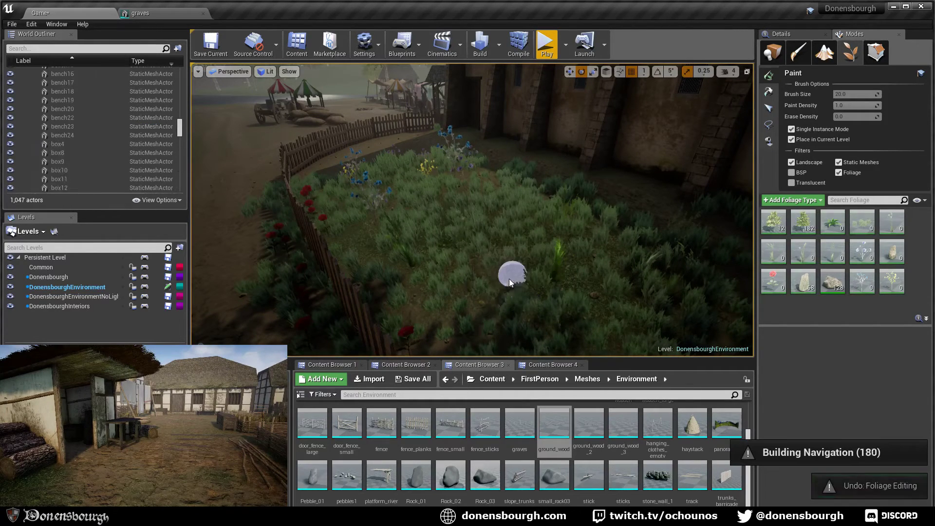
{"action": "right_click_drag", "start_coordinate": [539, 303], "coordinate": [551, 300]}
{"action": "key", "text": "d"}
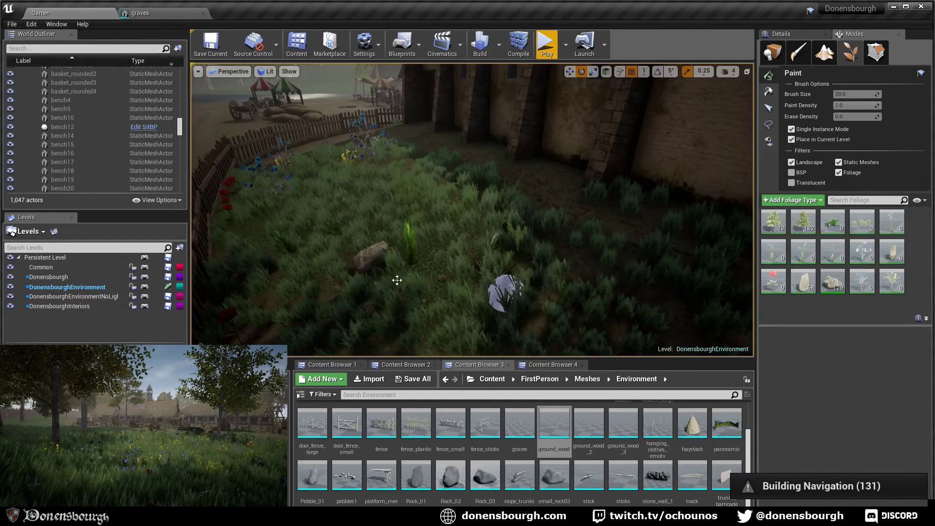
{"action": "key", "text": "ctrl+z"}
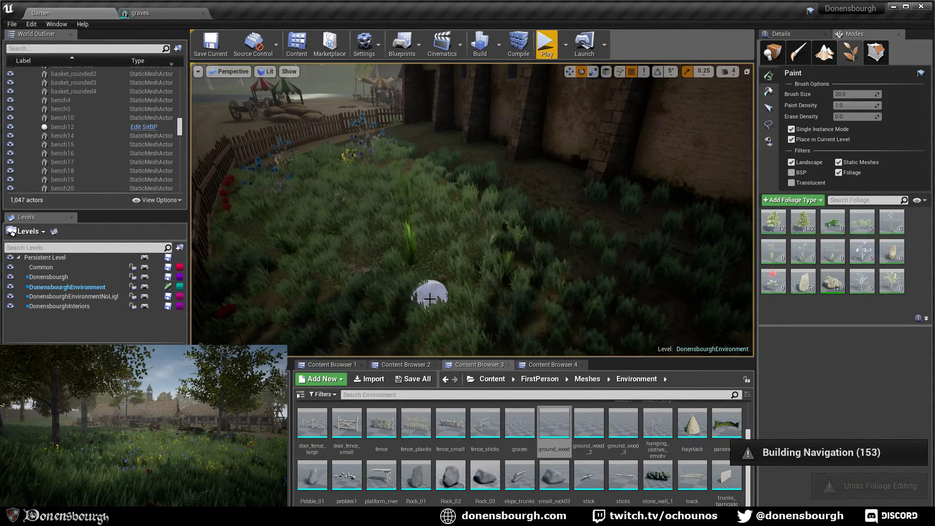
{"action": "key", "text": "ctrl+z"}
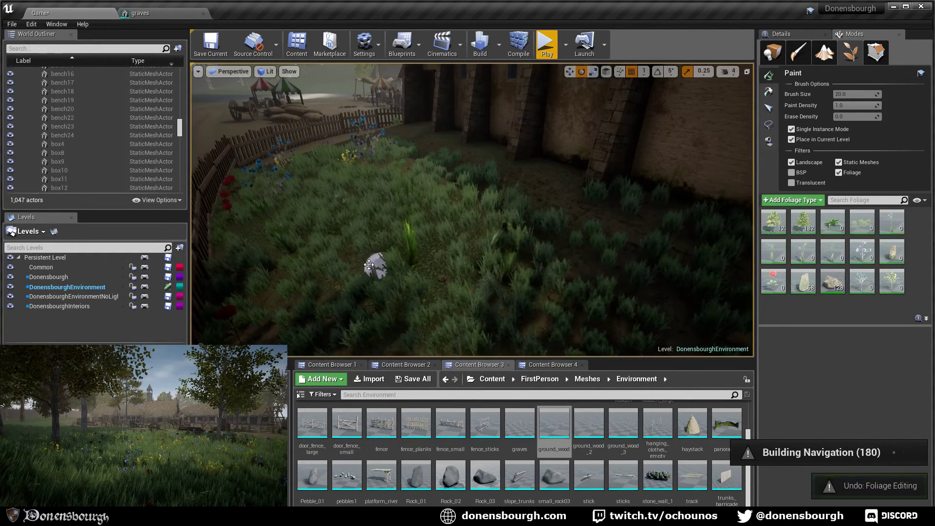
{"action": "key", "text": "ctrl+z"}
- Place a small rock among the red flowers outside the picket fence, undoing and replacing it until it fits
{"action": "right_click_drag", "start_coordinate": [441, 288], "coordinate": [468, 299]}
{"action": "scroll", "coordinate": [581, 306], "scroll_direction": "down", "scroll_amount": 4}
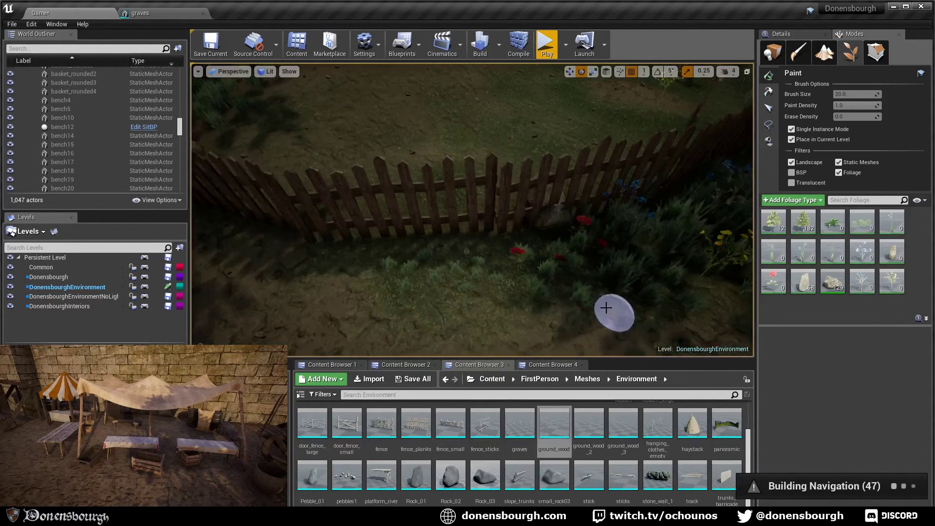
{"action": "left_click", "coordinate": [501, 259]}
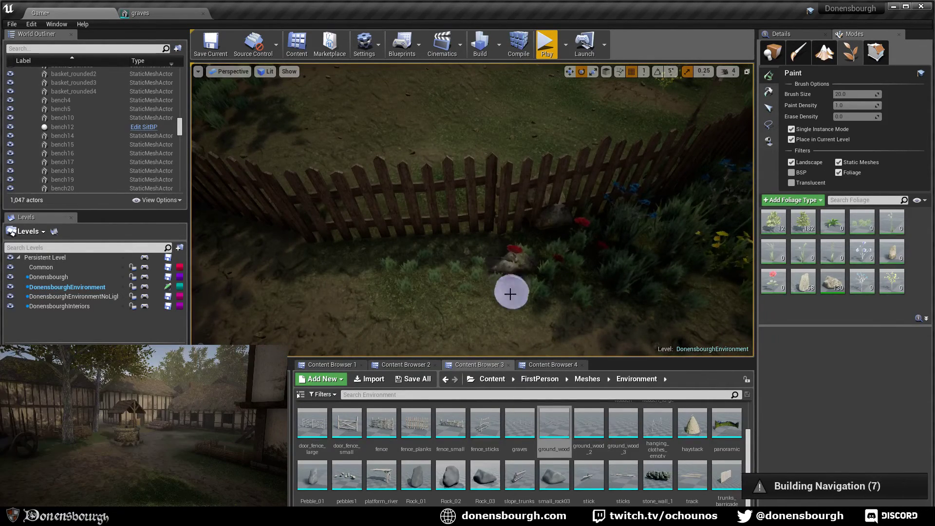
{"action": "key", "text": "ctrl+z"}
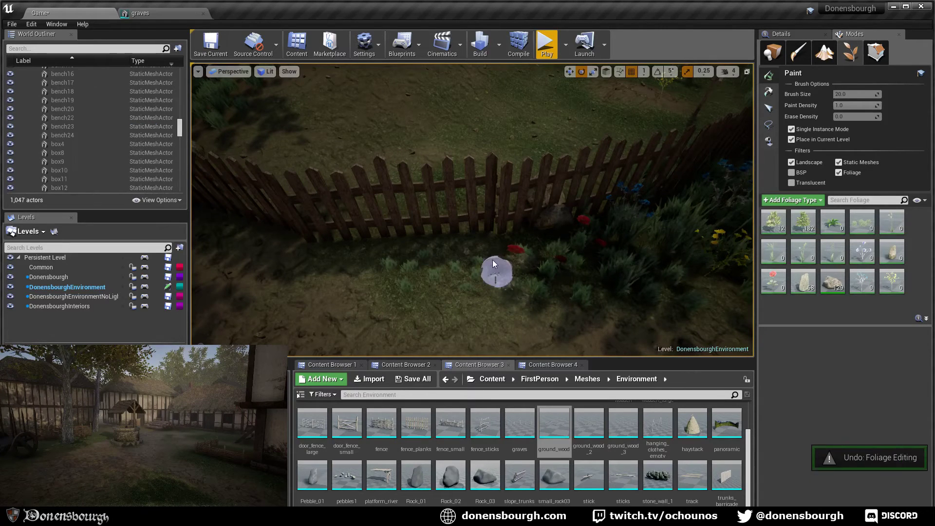
{"action": "left_click", "coordinate": [488, 252]}
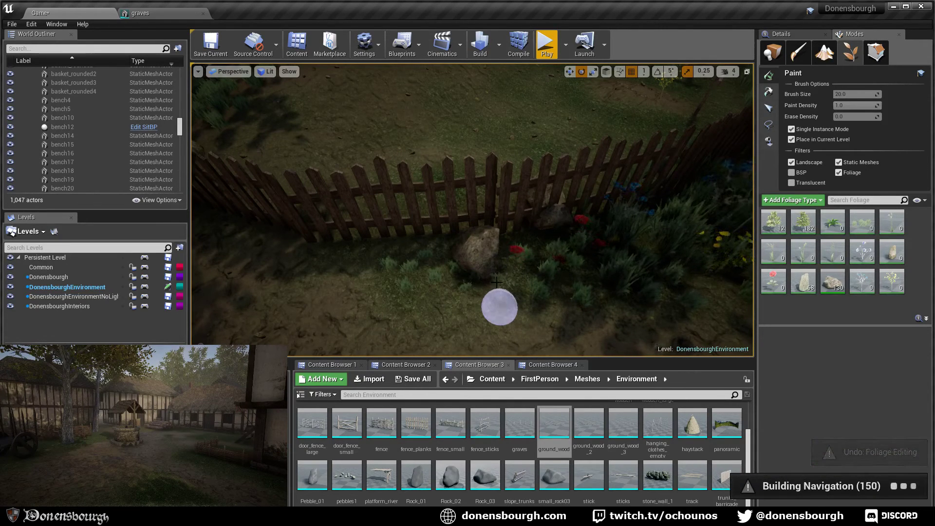
{"action": "key", "text": "ctrl+z"}
{"action": "left_click", "coordinate": [493, 259]}
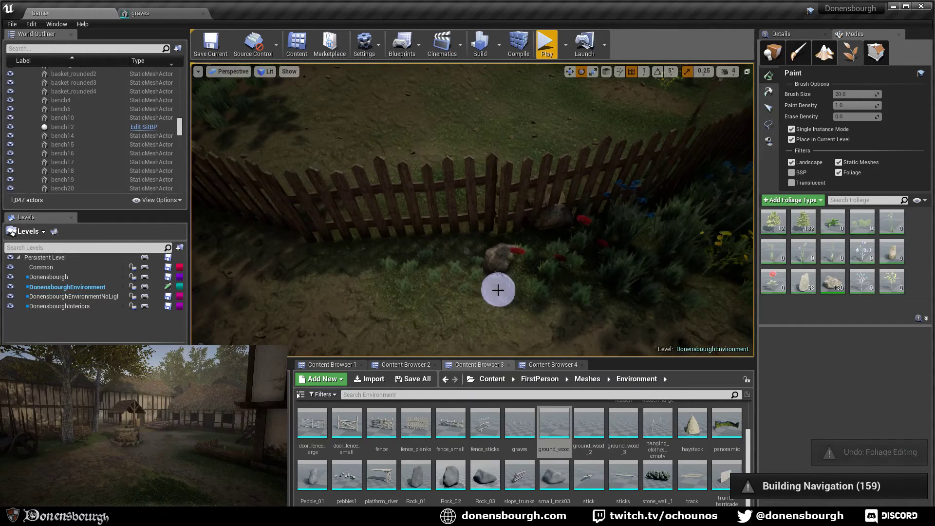
- Place one rock near the graveyard fence and another in the flowered grass beside the church
{"action": "mouse_move", "coordinate": [493, 302]}
{"action": "right_mouse_down"}
{"action": "mouse_move", "coordinate": [628, 304]}
{"action": "mouse_move", "coordinate": [554, 278]}
{"action": "mouse_move", "coordinate": [453, 287]}
{"action": "mouse_move", "coordinate": [385, 275]}
{"action": "right_mouse_up"}
{"action": "scroll", "coordinate": [528, 298], "scroll_direction": "up", "scroll_amount": 2}
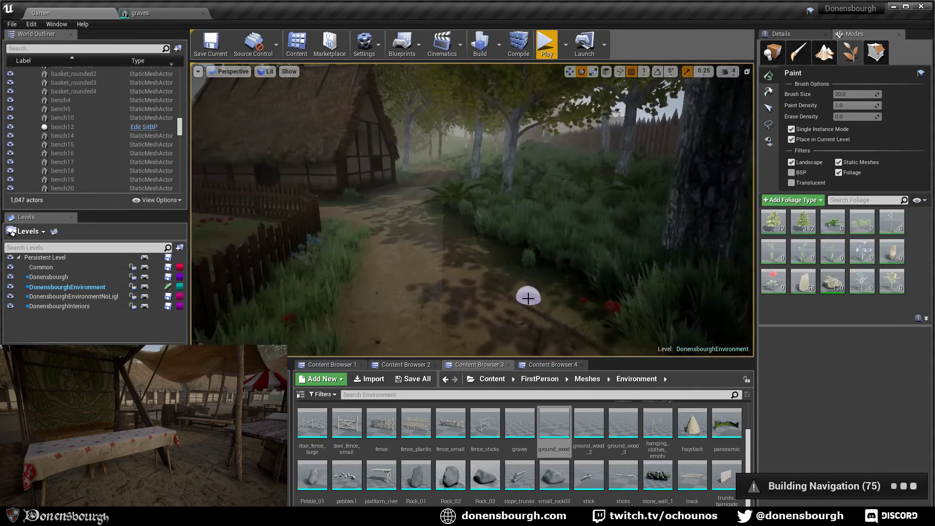
{"action": "right_click_drag", "start_coordinate": [528, 298], "coordinate": [458, 331]}
{"action": "right_click_drag", "start_coordinate": [551, 286], "coordinate": [618, 293]}
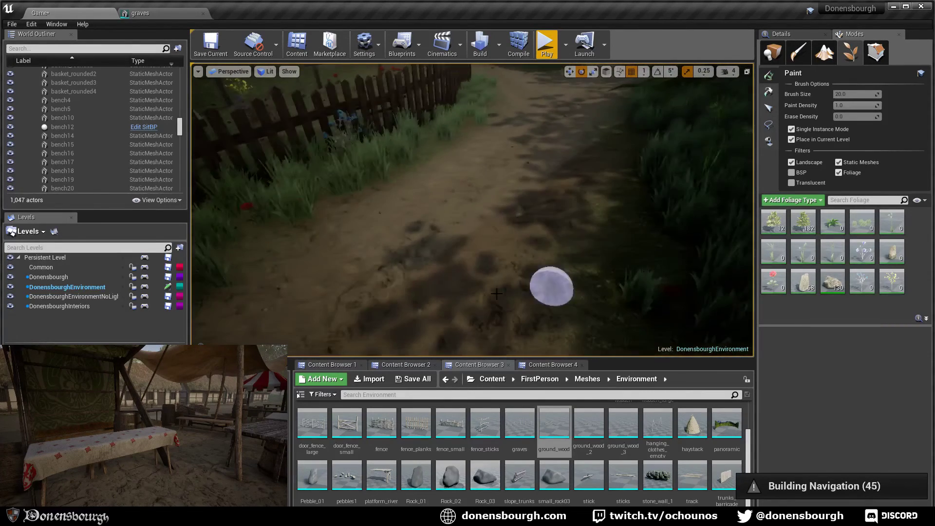
{"action": "mouse_move", "coordinate": [497, 293]}
{"action": "right_mouse_down"}
{"action": "mouse_move", "coordinate": [390, 280]}
{"action": "mouse_move", "coordinate": [550, 314]}
{"action": "mouse_move", "coordinate": [574, 300]}
{"action": "mouse_move", "coordinate": [604, 300]}
{"action": "mouse_move", "coordinate": [478, 288]}
{"action": "mouse_move", "coordinate": [541, 287]}
{"action": "right_mouse_up"}
{"action": "key", "text": "w"}
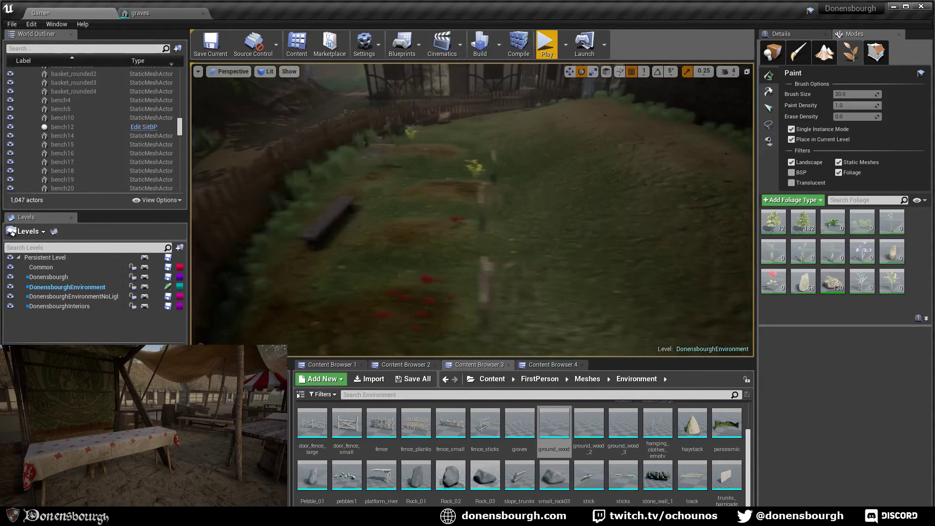
{"action": "right_click_drag", "start_coordinate": [468, 287], "coordinate": [448, 280]}
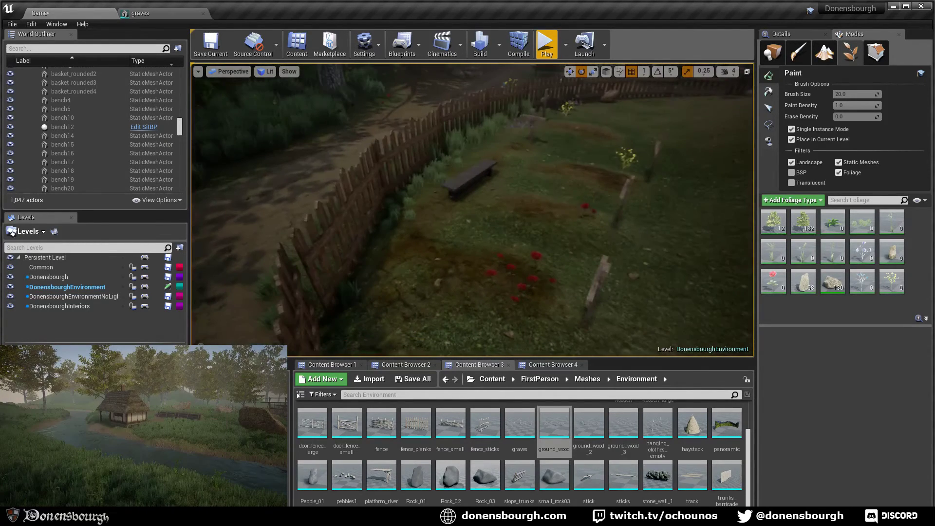
{"action": "left_click", "coordinate": [380, 242]}
{"action": "mouse_move", "coordinate": [388, 302]}
{"action": "right_mouse_down"}
{"action": "mouse_move", "coordinate": [417, 291]}
{"action": "mouse_move", "coordinate": [418, 302]}
{"action": "mouse_move", "coordinate": [452, 305]}
{"action": "right_mouse_up"}
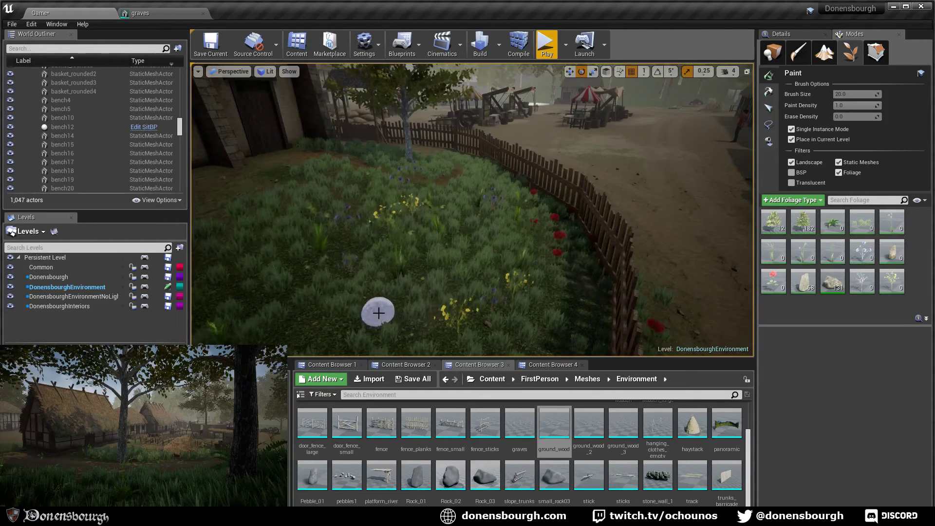
{"action": "left_click", "coordinate": [379, 314]}
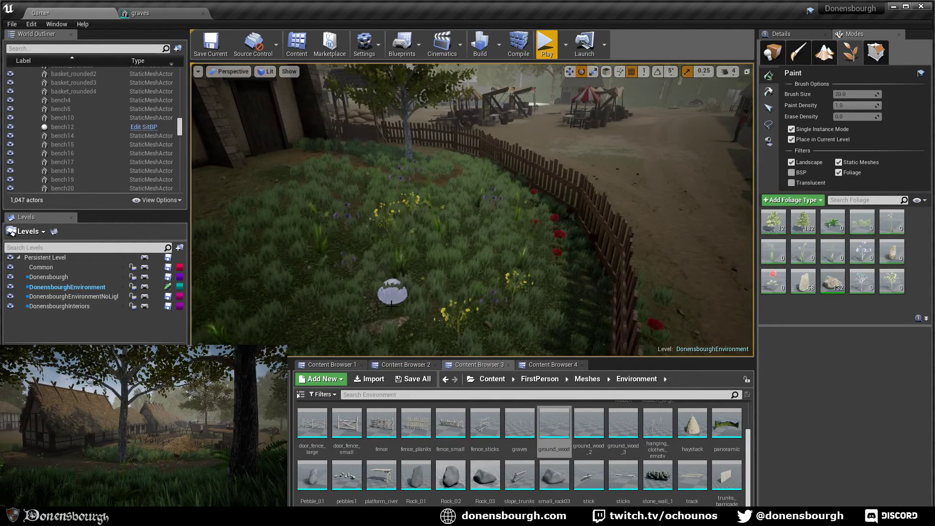
- Undo the last rock beside the church, replace it in the flowered grass, and inspect the rocks near the picket fence
{"action": "key", "text": "ctrl+z"}
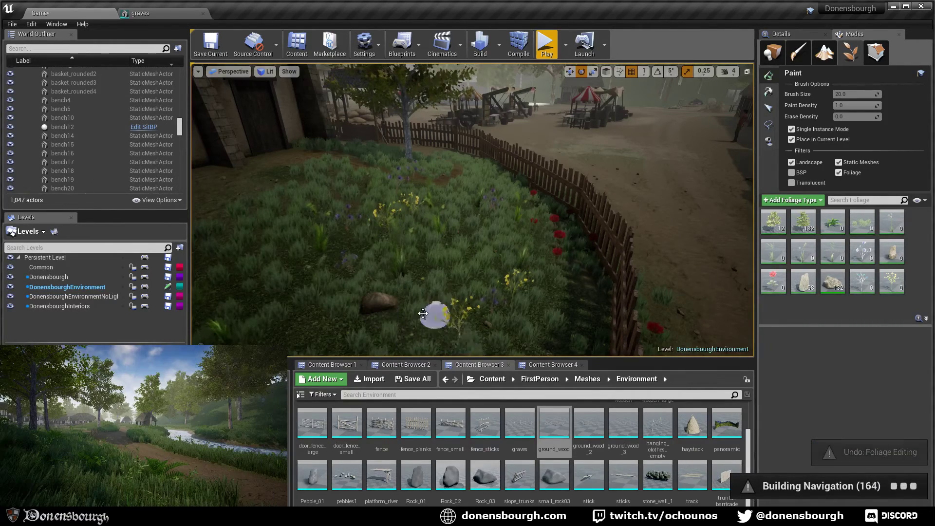
{"action": "mouse_move", "coordinate": [423, 314]}
{"action": "right_mouse_down"}
{"action": "mouse_move", "coordinate": [412, 313]}
{"action": "mouse_move", "coordinate": [480, 313]}
{"action": "mouse_move", "coordinate": [407, 314]}
{"action": "mouse_move", "coordinate": [424, 294]}
{"action": "mouse_move", "coordinate": [407, 298]}
{"action": "right_mouse_up"}
{"action": "right_click_drag", "start_coordinate": [469, 295], "coordinate": [469, 295]}
{"action": "scroll", "coordinate": [469, 296], "scroll_direction": "up", "scroll_amount": 6}
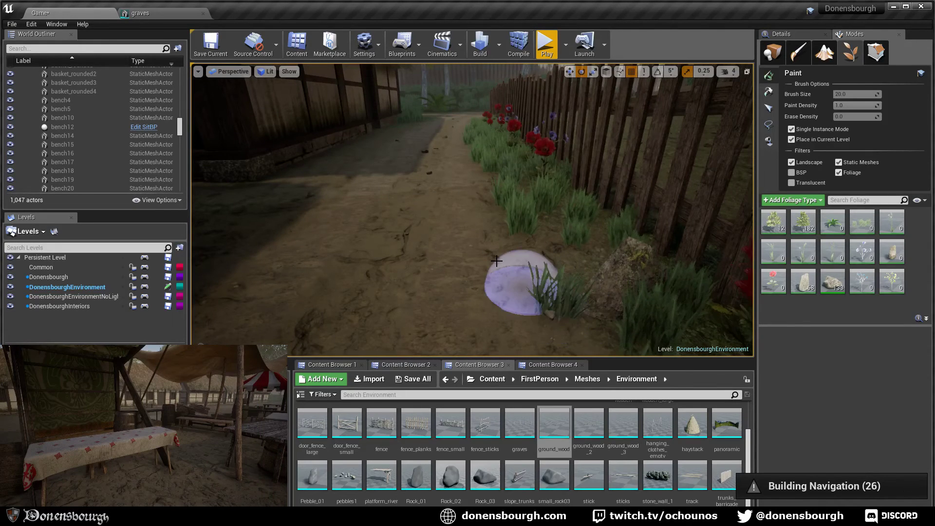
{"action": "right_click_drag", "start_coordinate": [470, 287], "coordinate": [475, 288]}
{"action": "scroll", "coordinate": [475, 288], "scroll_direction": "down", "scroll_amount": 4}
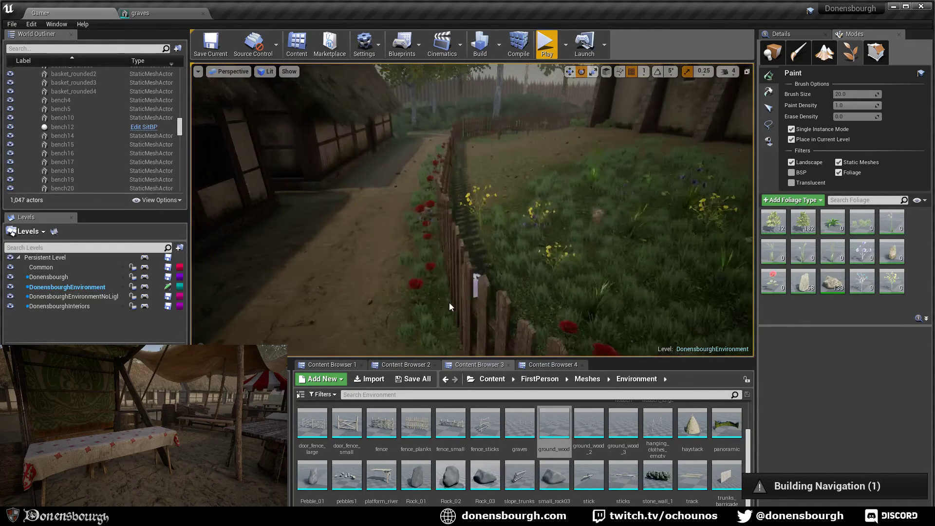
- Place two small rocks at the foot of the picket fence on the dirt path side
{"action": "scroll", "coordinate": [467, 297], "scroll_direction": "down", "scroll_amount": 5}
{"action": "mouse_move", "coordinate": [469, 295]}
{"action": "right_mouse_down"}
{"action": "mouse_move", "coordinate": [370, 316]}
{"action": "mouse_move", "coordinate": [263, 312]}
{"action": "mouse_move", "coordinate": [194, 282]}
{"action": "mouse_move", "coordinate": [458, 294]}
{"action": "right_mouse_up"}
{"action": "right_click_drag", "start_coordinate": [499, 266], "coordinate": [691, 282]}
{"action": "mouse_move", "coordinate": [380, 307]}
{"action": "right_mouse_down"}
{"action": "mouse_move", "coordinate": [415, 309]}
{"action": "mouse_move", "coordinate": [458, 293]}
{"action": "mouse_move", "coordinate": [501, 257]}
{"action": "right_mouse_up"}
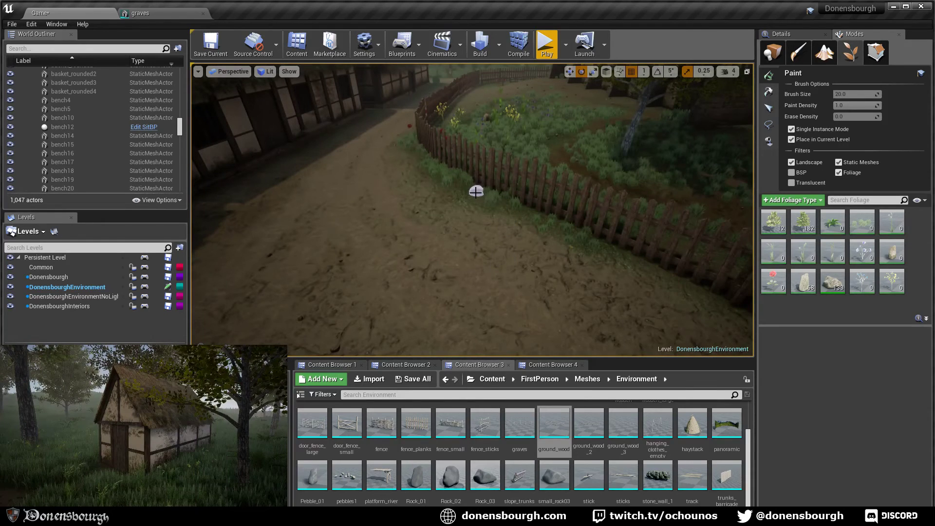
{"action": "left_click", "coordinate": [495, 228]}
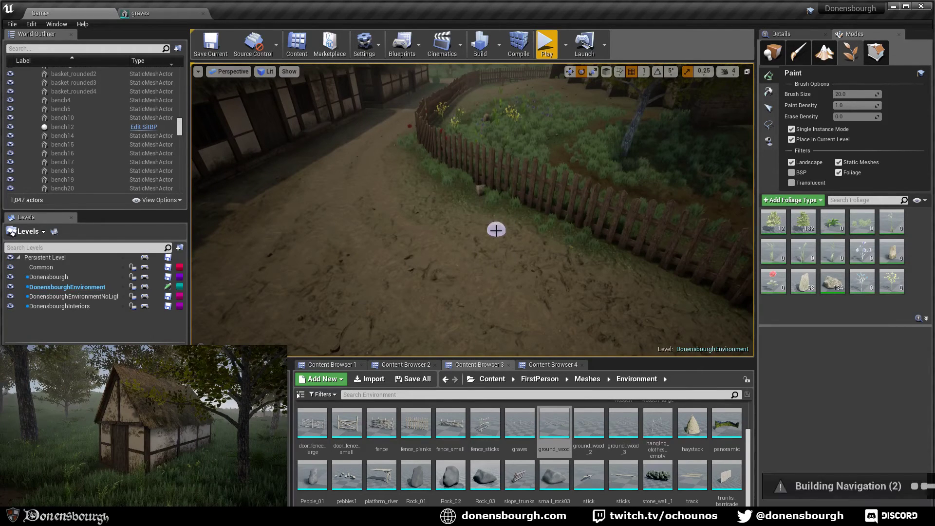
{"action": "left_click", "coordinate": [522, 207]}
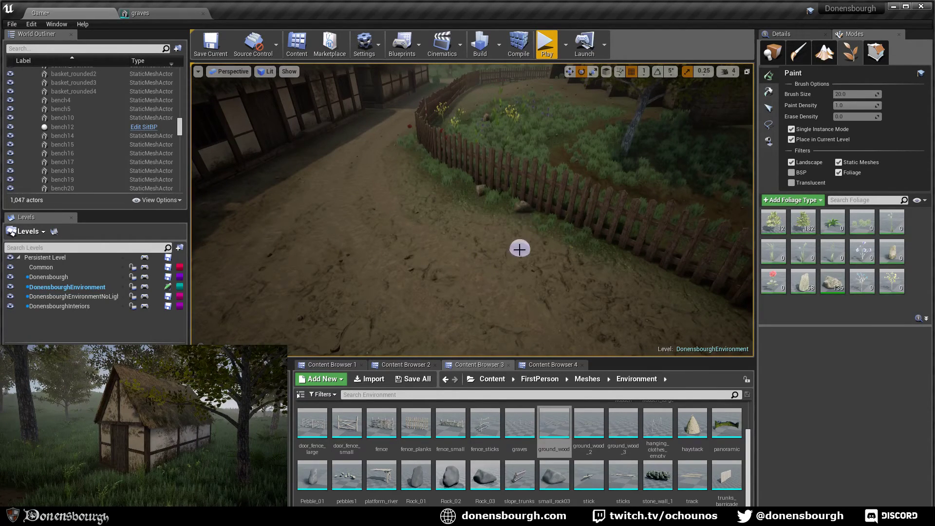
- Place a third rock beside the small ones at the fence, undoing and replacing it until its size and orientation fit
{"action": "left_click", "coordinate": [523, 222]}
{"action": "scroll", "coordinate": [513, 284], "scroll_direction": "up", "scroll_amount": 3}
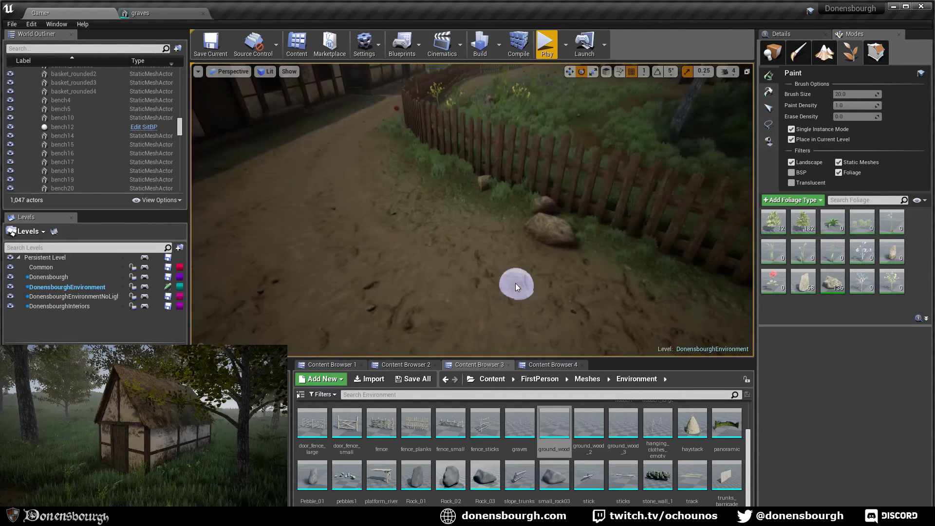
{"action": "key", "text": "ctrl+z"}
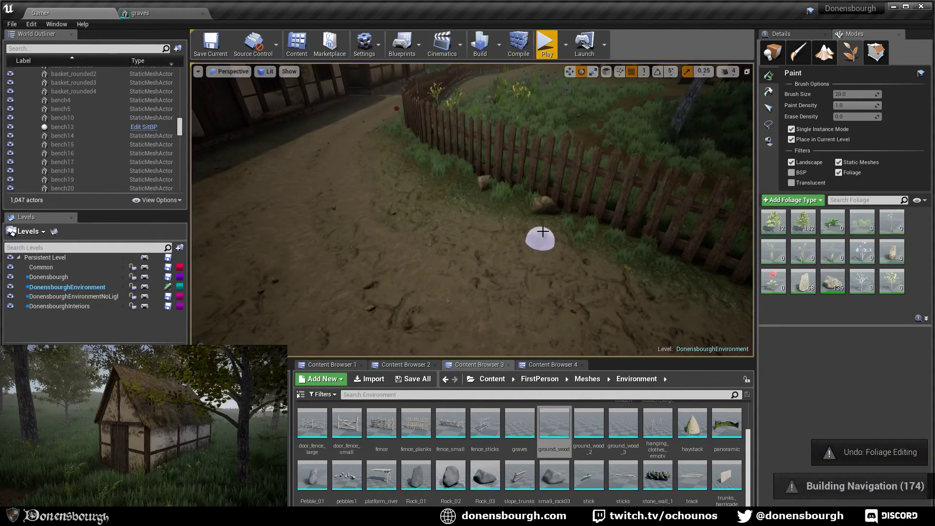
{"action": "left_click", "coordinate": [545, 224]}
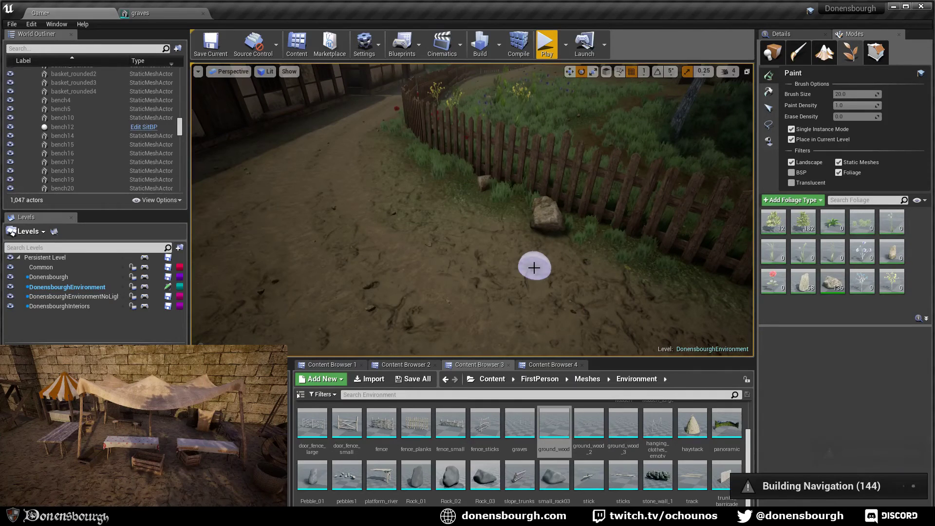
{"action": "key", "text": "ctrl+z"}
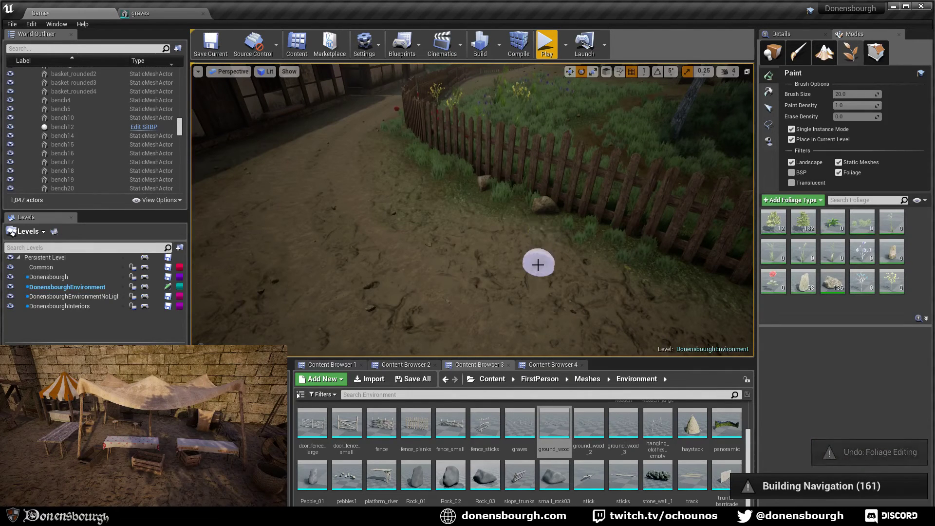
{"action": "left_click", "coordinate": [537, 265]}
{"action": "key", "text": "ctrl+z"}
{"action": "left_click", "coordinate": [542, 224]}
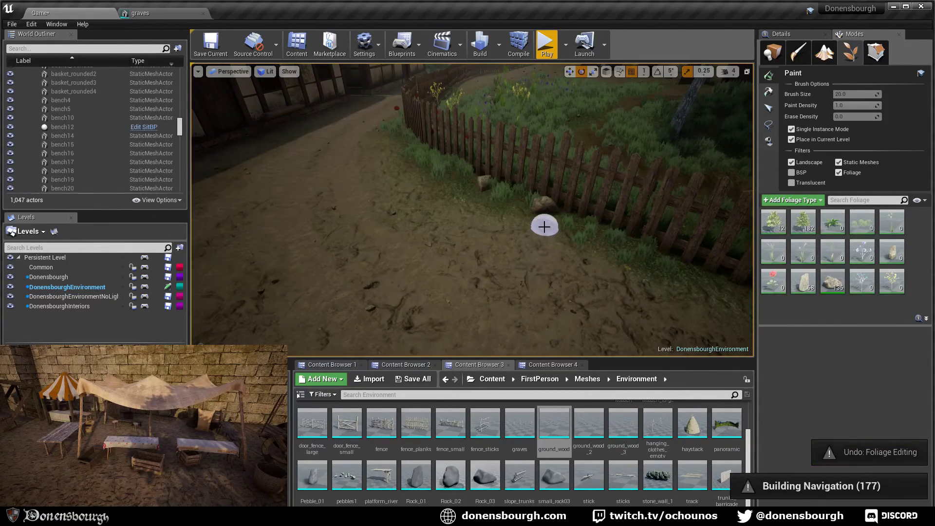
{"action": "key", "text": "ctrl+z"}
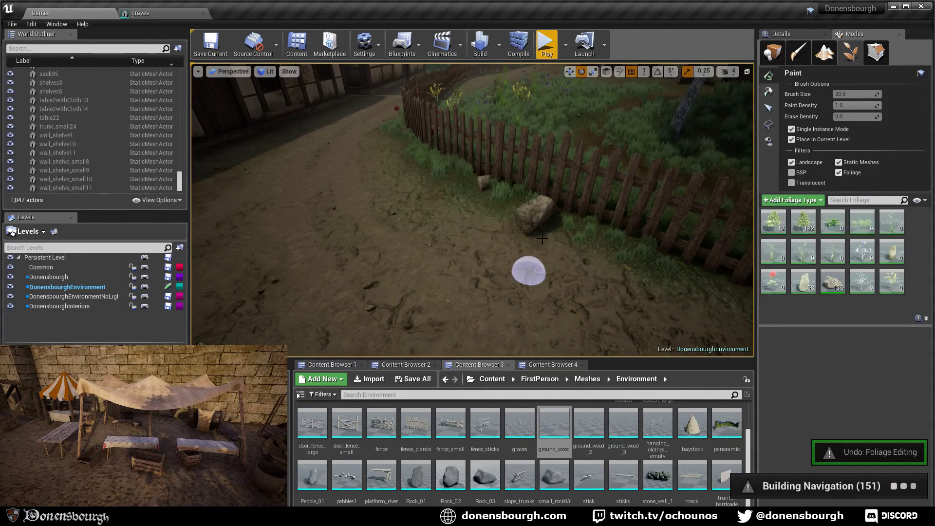
{"action": "left_click", "coordinate": [545, 222]}
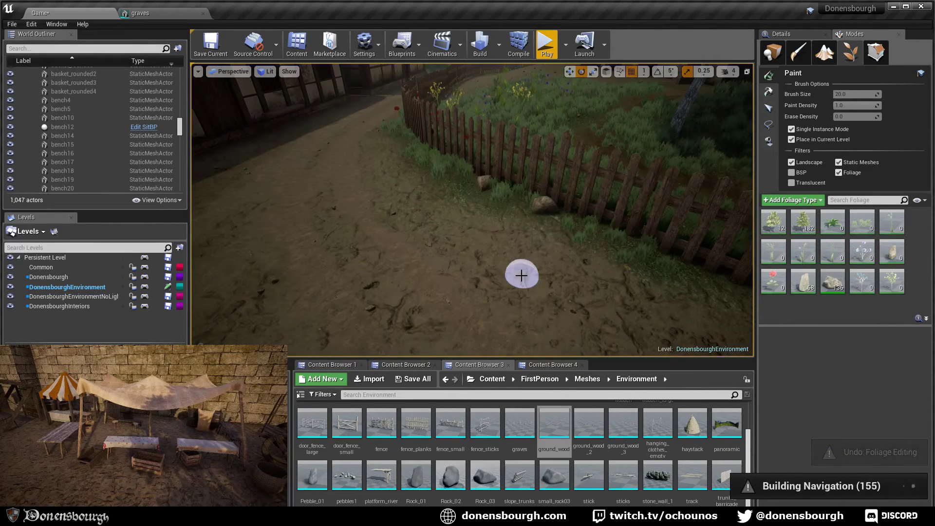
{"action": "key", "text": "ctrl+z"}
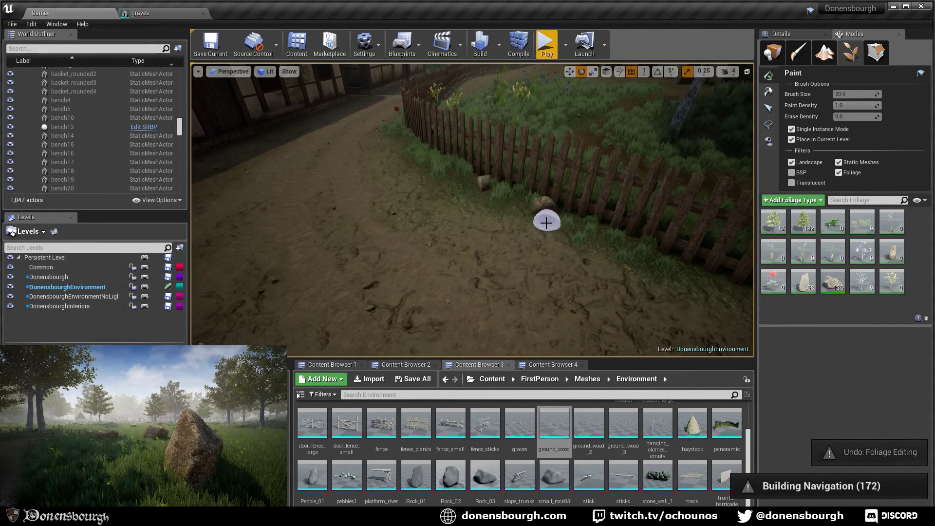
{"action": "left_click", "coordinate": [547, 220]}
- Leave foliage painting with the church front in view and save the current level
{"action": "mouse_move", "coordinate": [506, 301]}
{"action": "right_mouse_down"}
{"action": "mouse_move", "coordinate": [575, 312]}
{"action": "mouse_move", "coordinate": [682, 297]}
{"action": "right_mouse_up"}
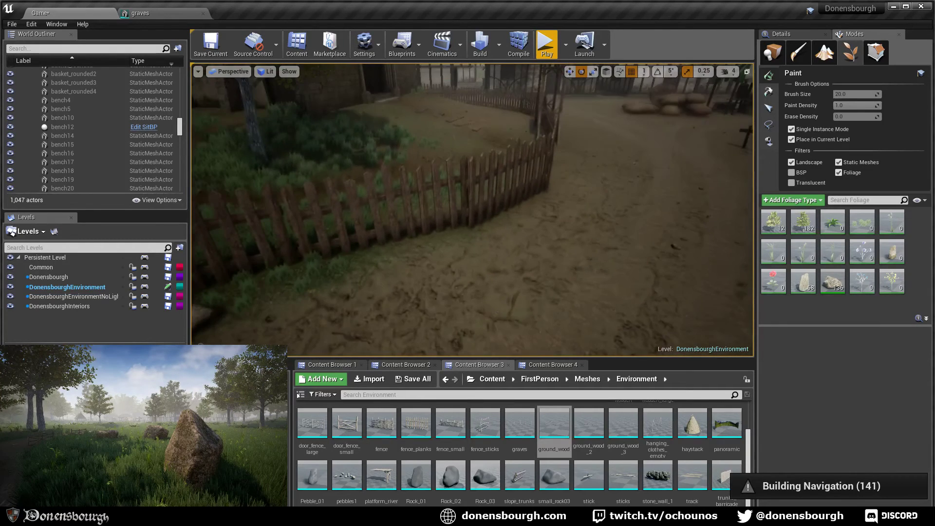
{"action": "mouse_move", "coordinate": [442, 297]}
{"action": "right_mouse_down"}
{"action": "mouse_move", "coordinate": [502, 287]}
{"action": "mouse_move", "coordinate": [436, 295]}
{"action": "mouse_move", "coordinate": [419, 274]}
{"action": "mouse_move", "coordinate": [439, 277]}
{"action": "right_mouse_up"}
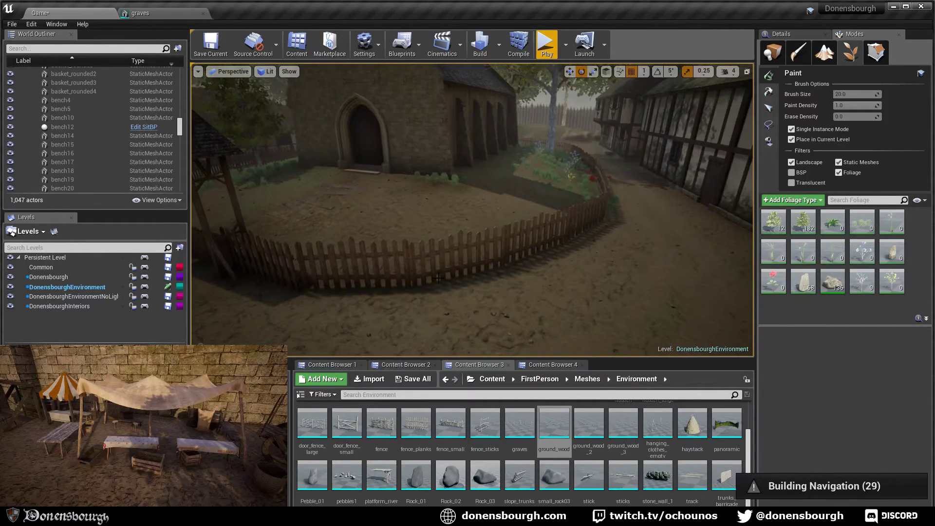
{"action": "left_click", "coordinate": [773, 52]}
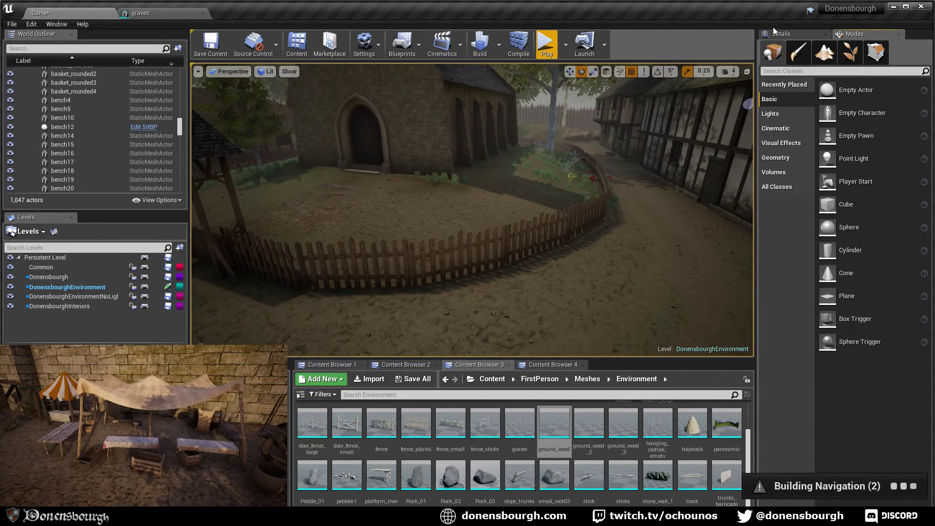
{"action": "left_click", "coordinate": [781, 33]}
{"action": "right_click_drag", "start_coordinate": [373, 266], "coordinate": [373, 265]}
{"action": "key", "text": "ctrl+s"}
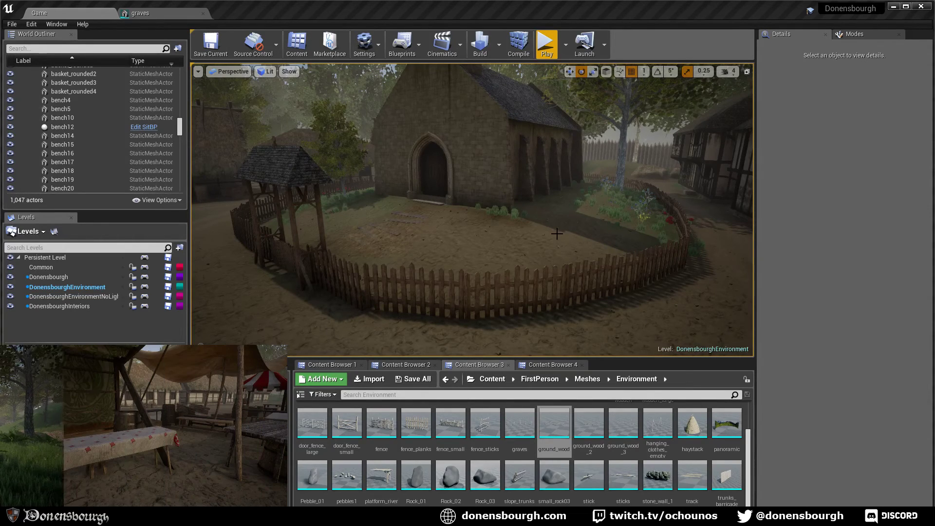
- Frame the whole church, close the graves mesh editor, and save all unsaved levels and assets
{"action": "mouse_move", "coordinate": [557, 234]}
{"action": "right_mouse_down"}
{"action": "mouse_move", "coordinate": [557, 209]}
{"action": "mouse_move", "coordinate": [556, 228]}
{"action": "right_mouse_up"}
{"action": "scroll", "coordinate": [557, 234], "scroll_direction": "down", "scroll_amount": 5}
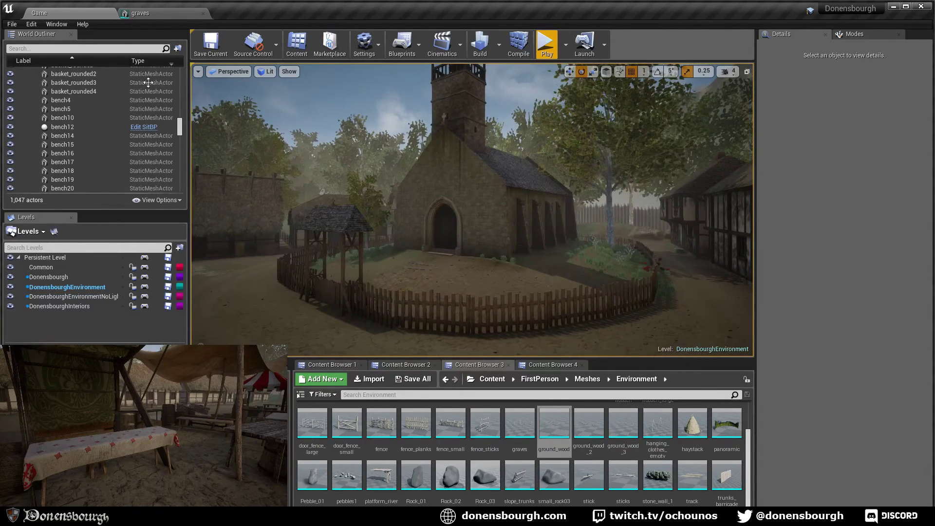
{"action": "left_click", "coordinate": [162, 13]}
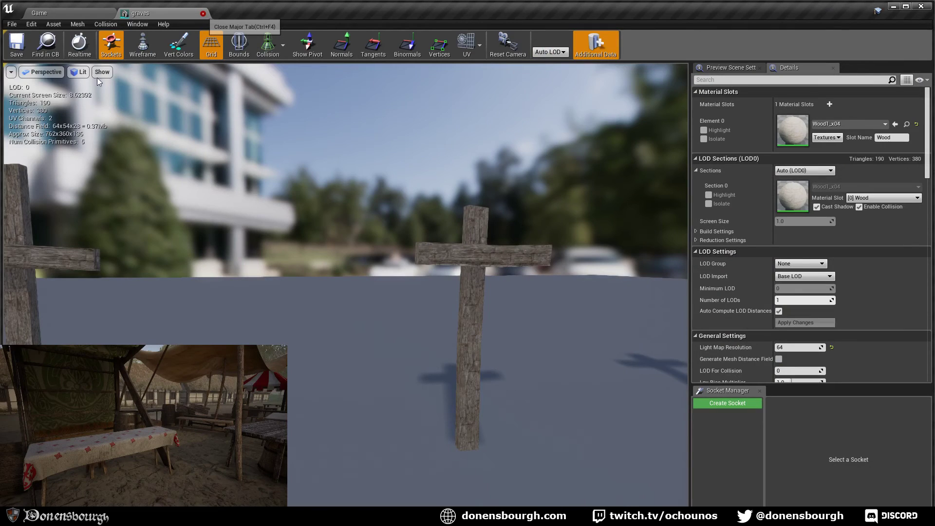
{"action": "left_click", "coordinate": [75, 15]}
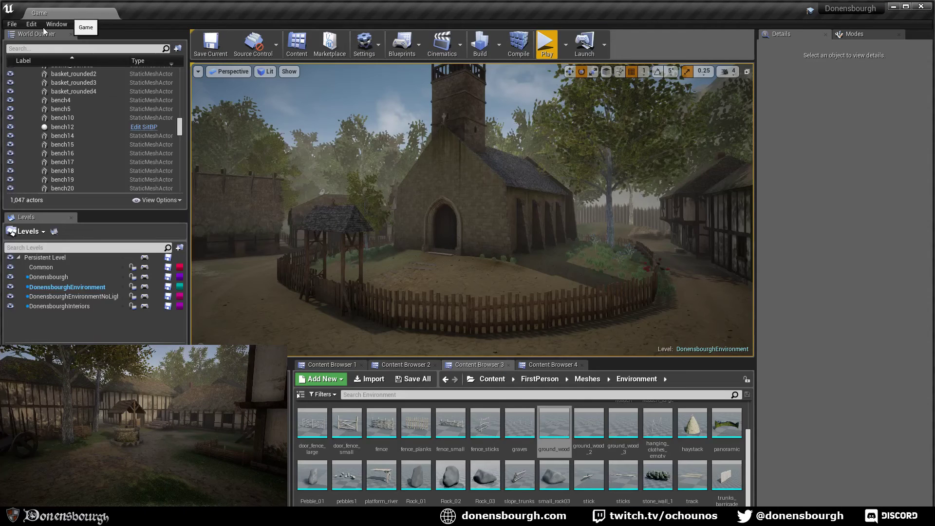
{"action": "left_click", "coordinate": [16, 27]}
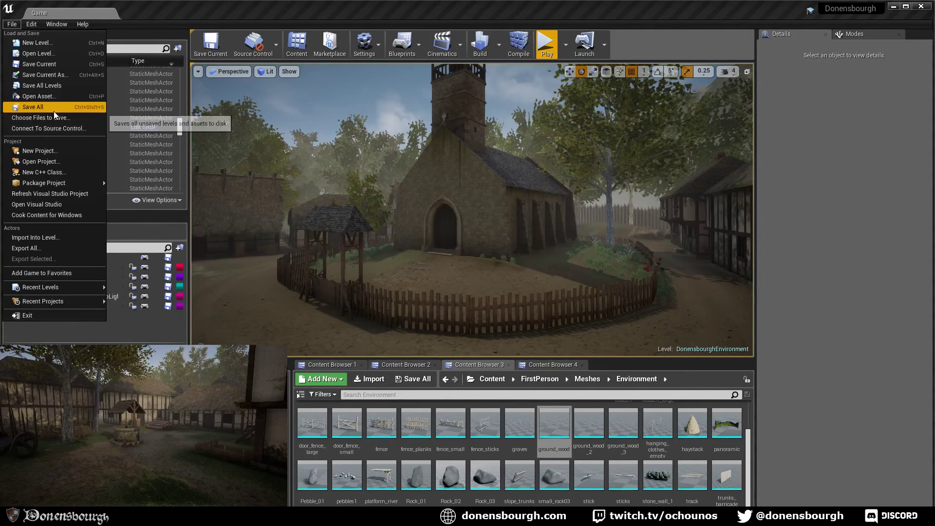
{"action": "left_click", "coordinate": [54, 108]}
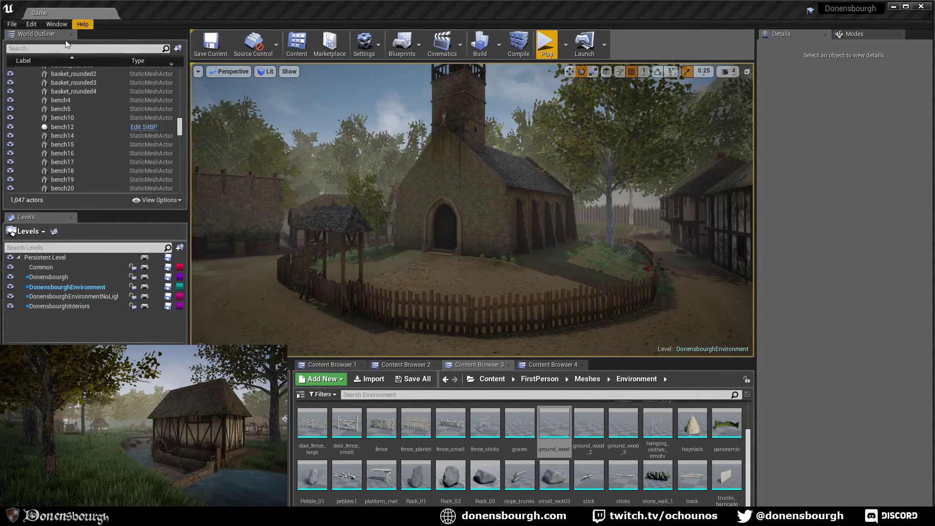
- Exit Unreal Editor, switch to Blender, and save the graves.blend file
{"action": "left_click", "coordinate": [12, 24]}
{"action": "left_click", "coordinate": [67, 314]}
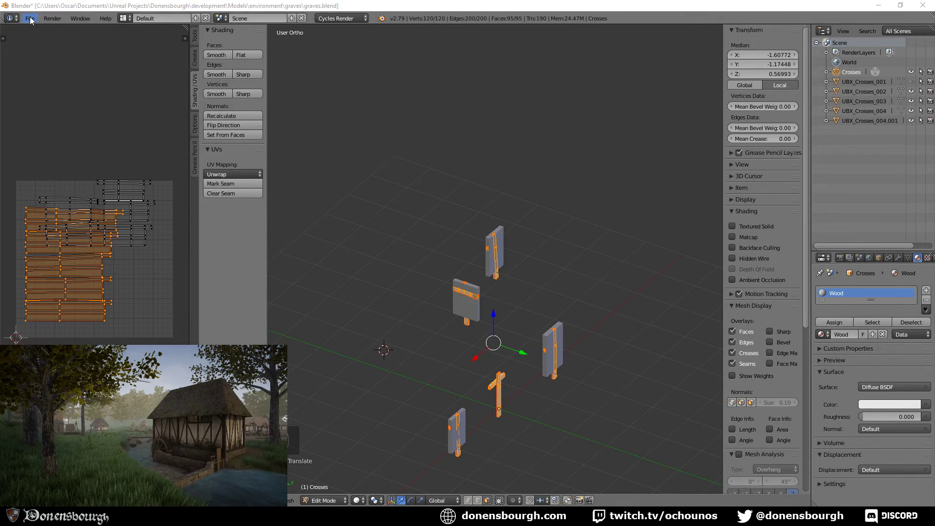
{"action": "left_click", "coordinate": [46, 80]}
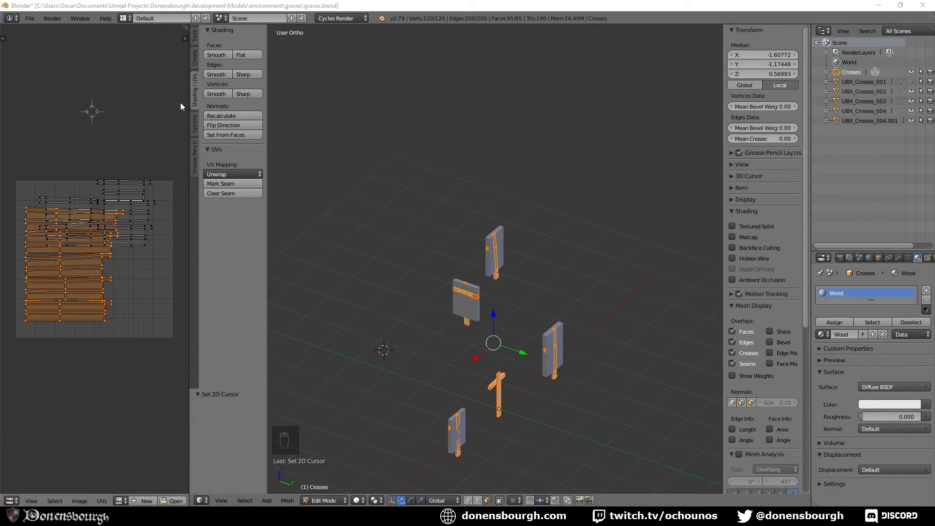
{"action": "left_click", "coordinate": [30, 18]}
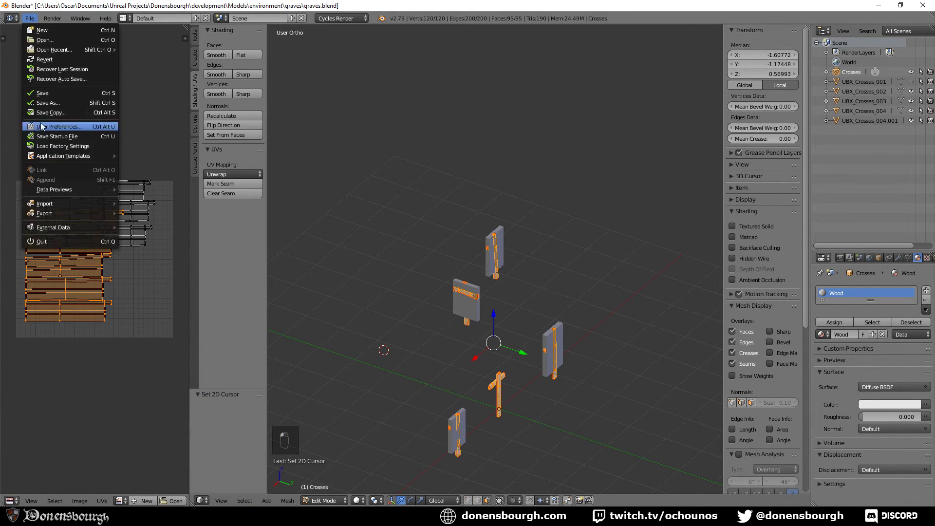
{"action": "left_click", "coordinate": [43, 94]}
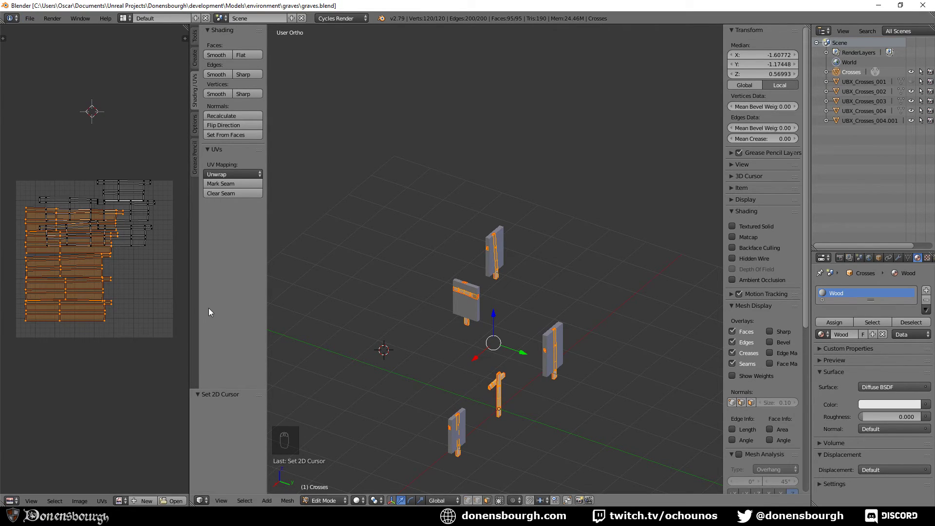
- Widen the UV editor and move the large UV islands of the crosses into the upper-left corner of the UV square
{"action": "left_click_drag", "start_coordinate": [191, 320], "coordinate": [390, 320]}
{"action": "scroll", "coordinate": [133, 281], "scroll_direction": "up", "scroll_amount": 4}
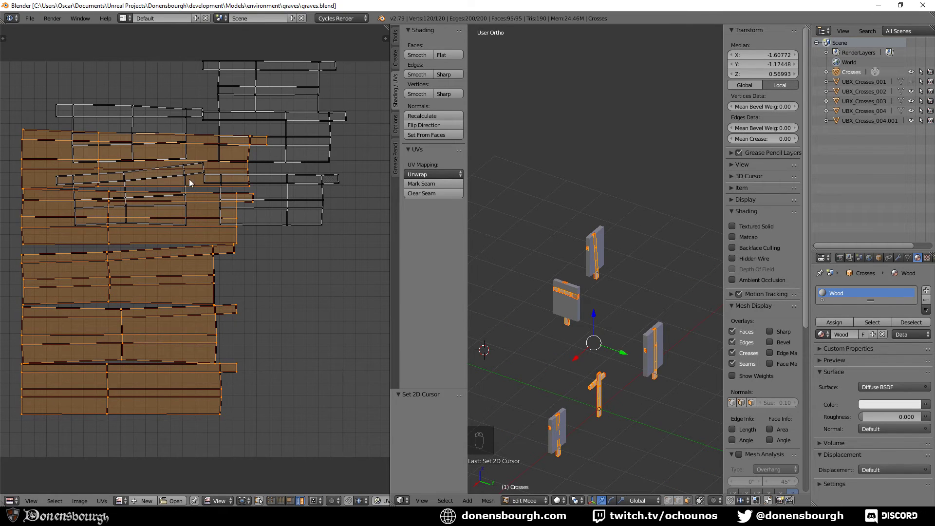
{"action": "key", "text": "g"}
{"action": "left_click", "coordinate": [77, 161]}
{"action": "scroll", "coordinate": [203, 311], "scroll_direction": "down", "scroll_amount": 2}
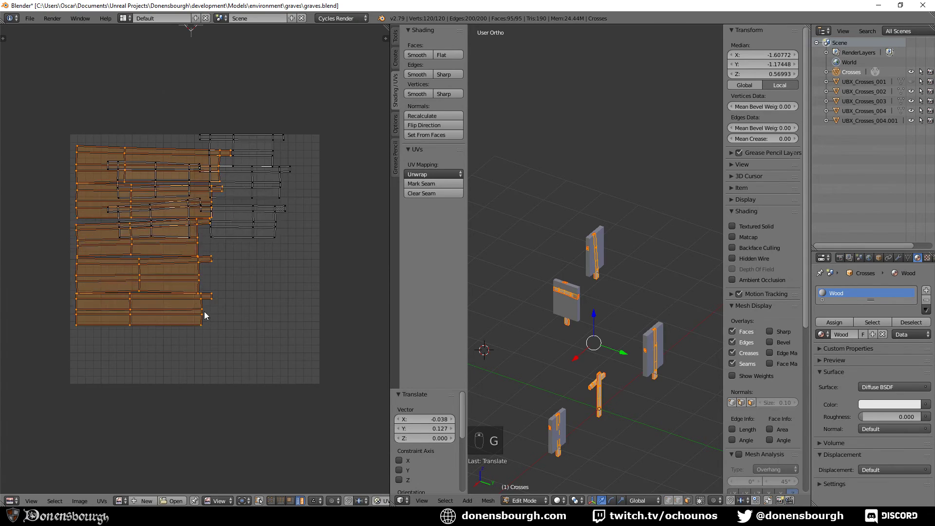
{"action": "key", "text": "g"}
{"action": "left_click", "coordinate": [150, 268]}
- Select the five smaller UV islands and move them together toward the lower-right part of the UV square
{"action": "right_click", "coordinate": [240, 156]}
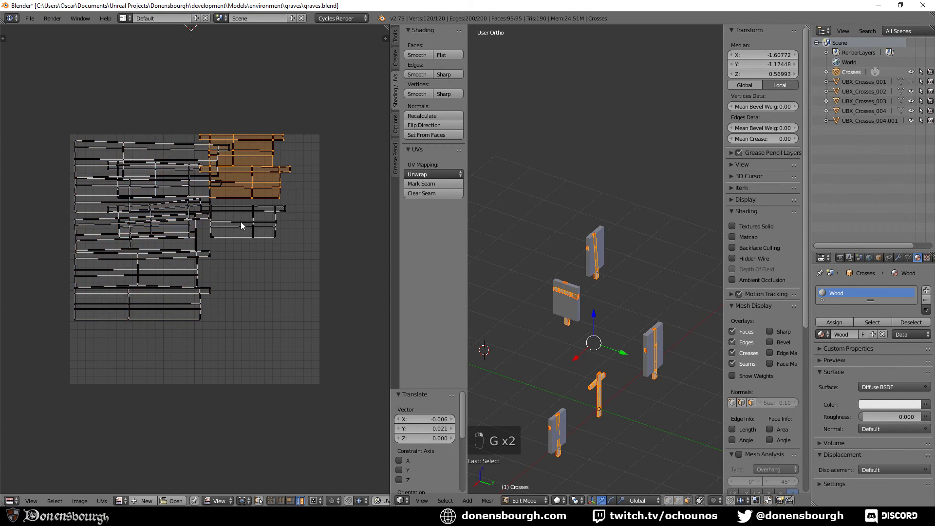
{"action": "right_click", "coordinate": [241, 223], "text": "shift"}
{"action": "right_click", "coordinate": [171, 213], "text": "shift"}
{"action": "right_click", "coordinate": [176, 189], "text": "shift"}
{"action": "key", "text": "g"}
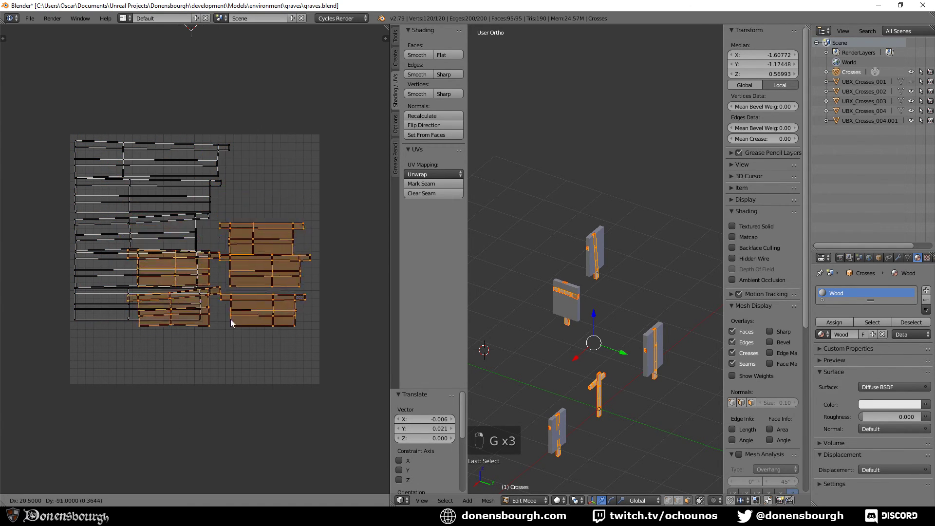
{"action": "left_click", "coordinate": [234, 359]}
- Move the two small UV islands overlapping the large ones into the free space above the other three small islands
{"action": "right_click", "coordinate": [198, 320]}
{"action": "right_click", "coordinate": [199, 354], "text": "shift"}
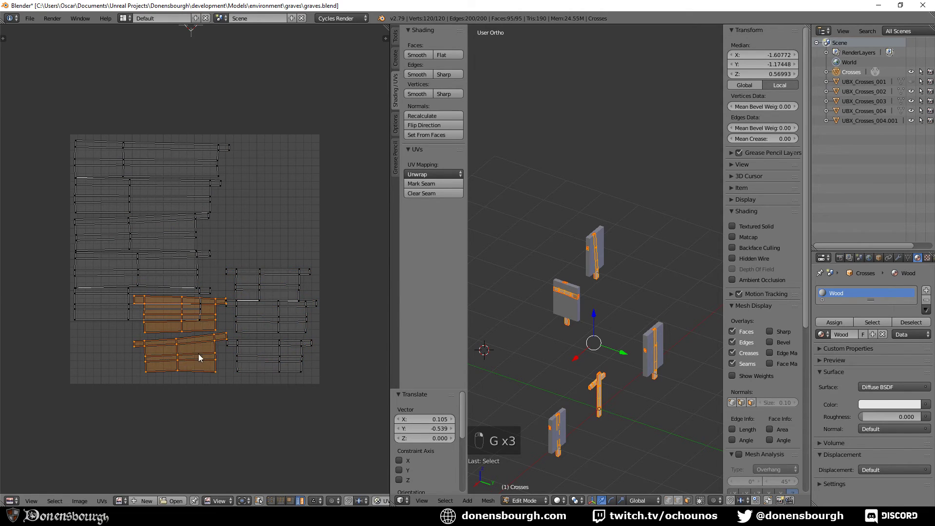
{"action": "key", "text": "g"}
{"action": "left_click", "coordinate": [286, 247]}
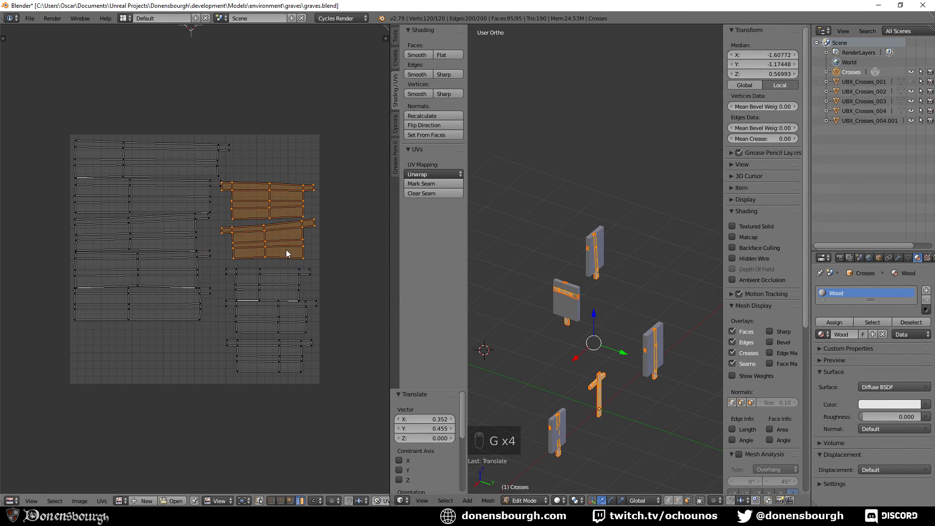
{"action": "key", "text": "g"}
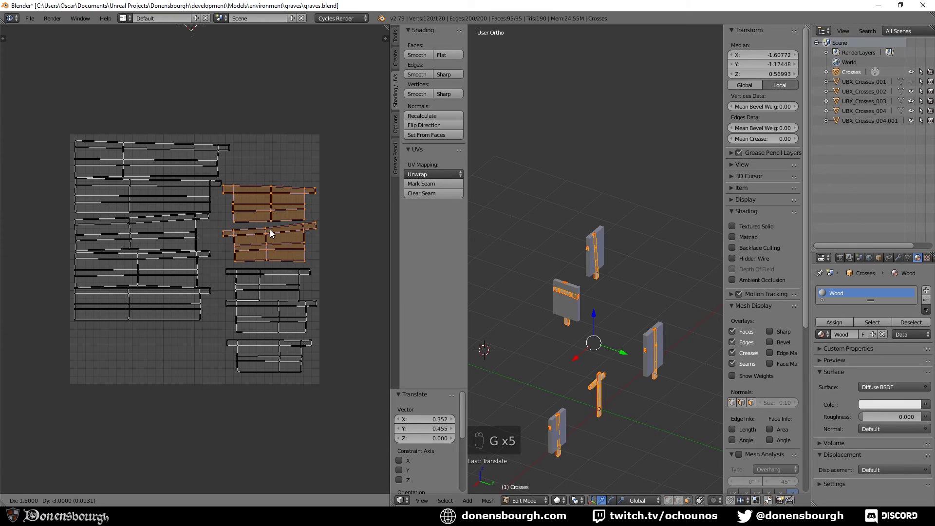
{"action": "left_click", "coordinate": [270, 233]}
{"action": "scroll", "coordinate": [263, 297], "scroll_direction": "down", "scroll_amount": 5}
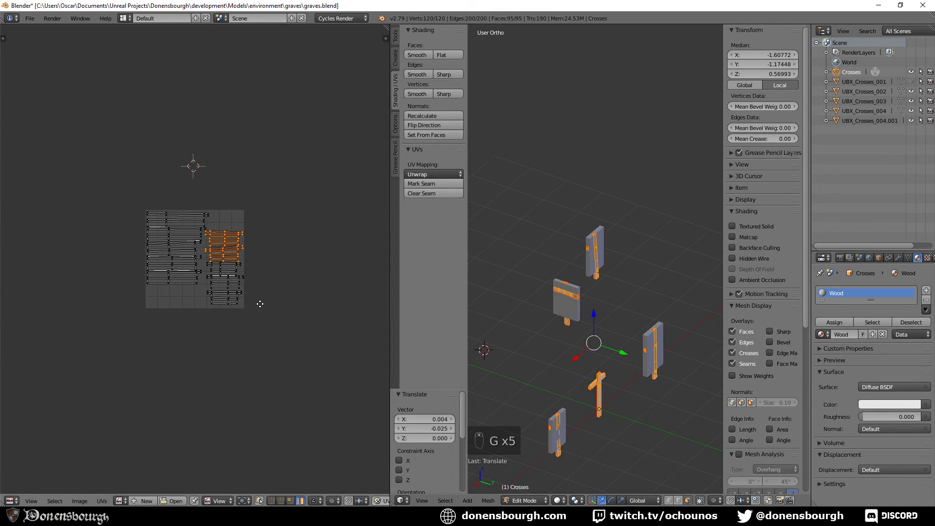
- Narrow the UV editor, return the crosses to Object Mode, and save graves.blend
{"action": "left_click_drag", "start_coordinate": [390, 289], "coordinate": [175, 293]}
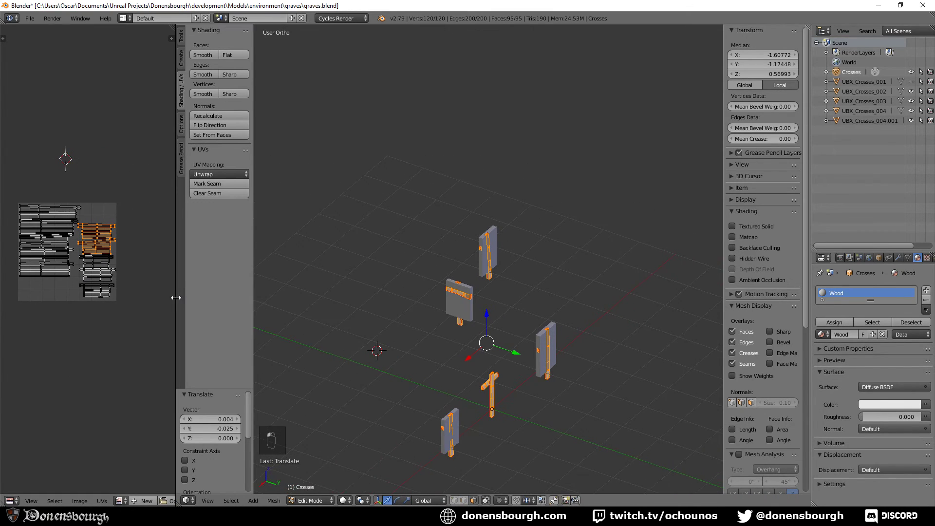
{"action": "middle_click_drag", "start_coordinate": [330, 320], "coordinate": [375, 314], "text": "shift"}
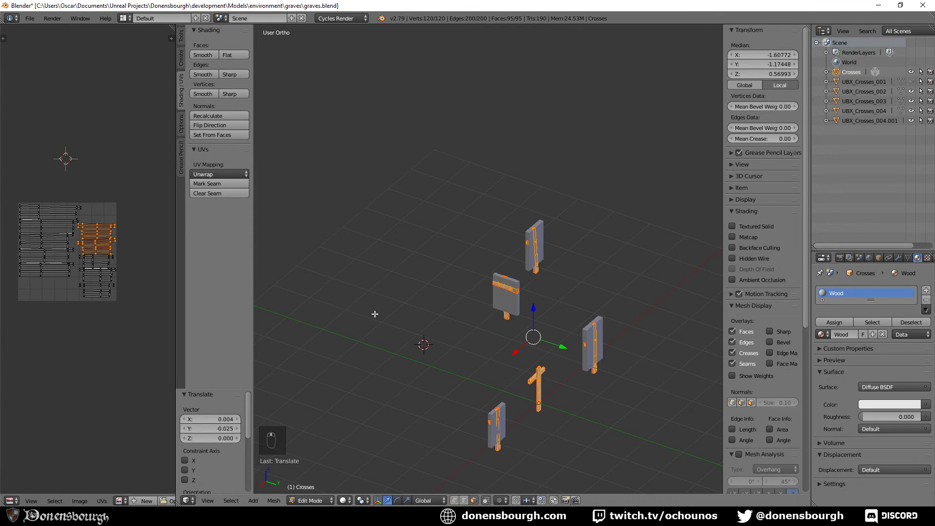
{"action": "key", "text": "Tab"}
{"action": "key", "text": "ctrl+s"}
{"action": "left_click", "coordinate": [375, 316]}
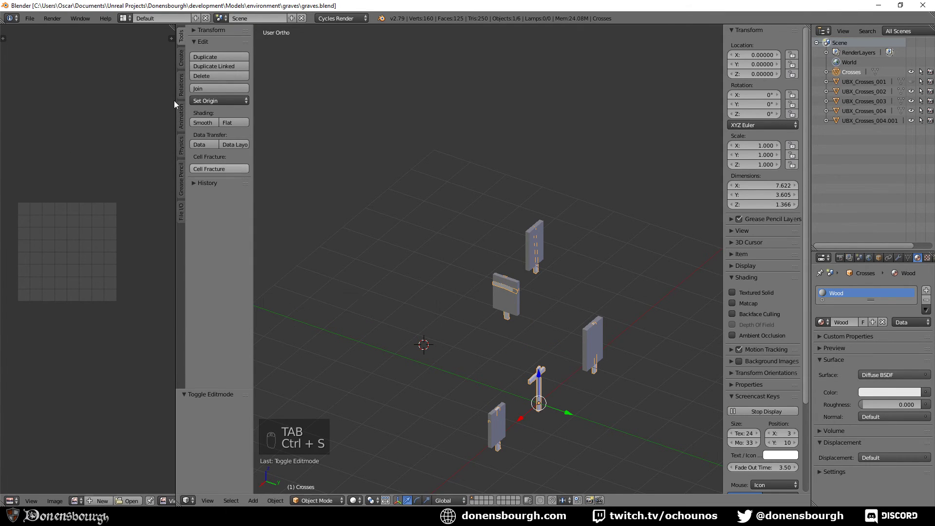
- Export the grave models as FBX to graves.fbx in the graves folder, replacing the existing file
{"action": "left_click", "coordinate": [28, 18]}
{"action": "mouse_move", "coordinate": [81, 209]}
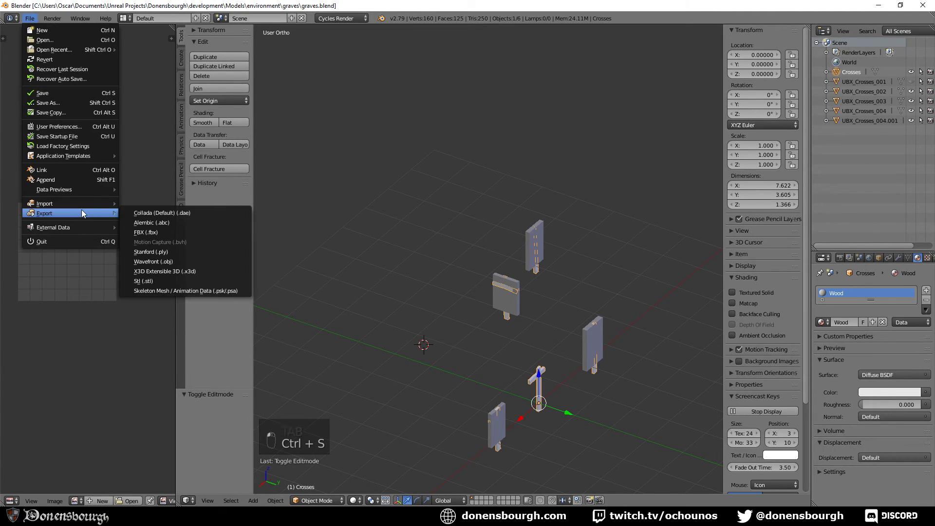
{"action": "left_click", "coordinate": [170, 233]}
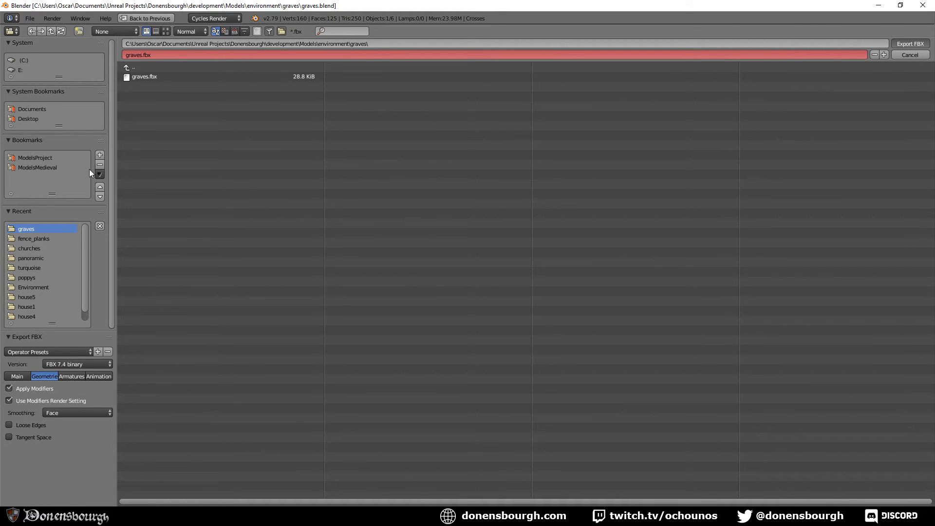
{"action": "key", "text": "Return"}
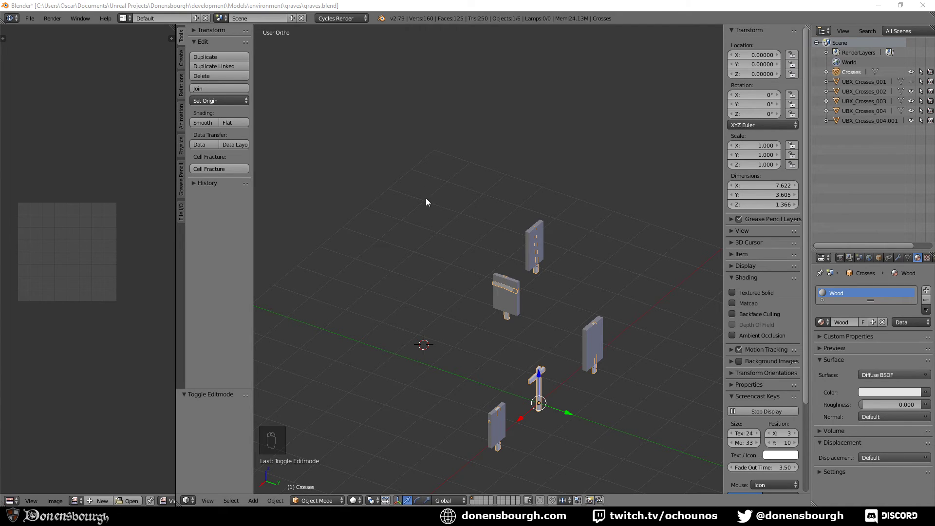
- Save graves.blend again and check the disk activity in Task Manager
{"action": "key", "text": "ctrl+shift+Escape"}
{"action": "left_click_drag", "start_coordinate": [616, 215], "coordinate": [934, 202]}
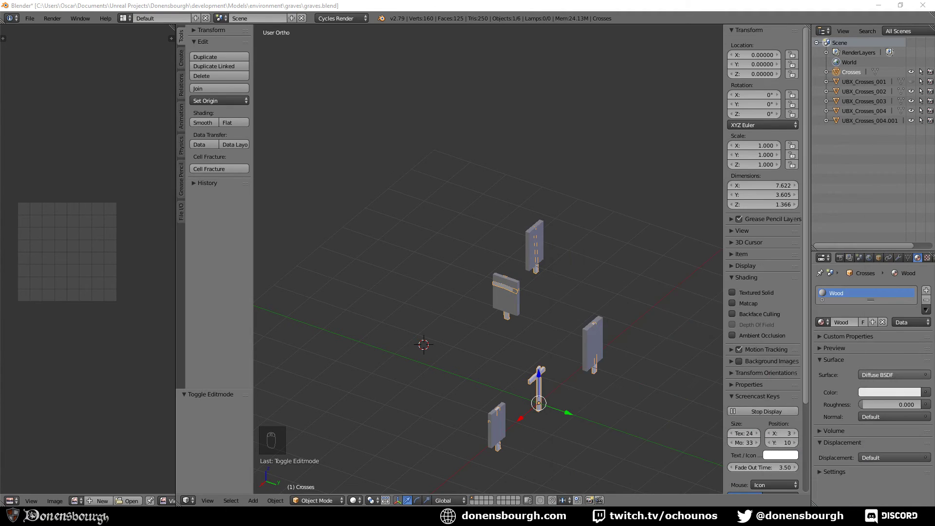
{"action": "left_click", "coordinate": [29, 19]}
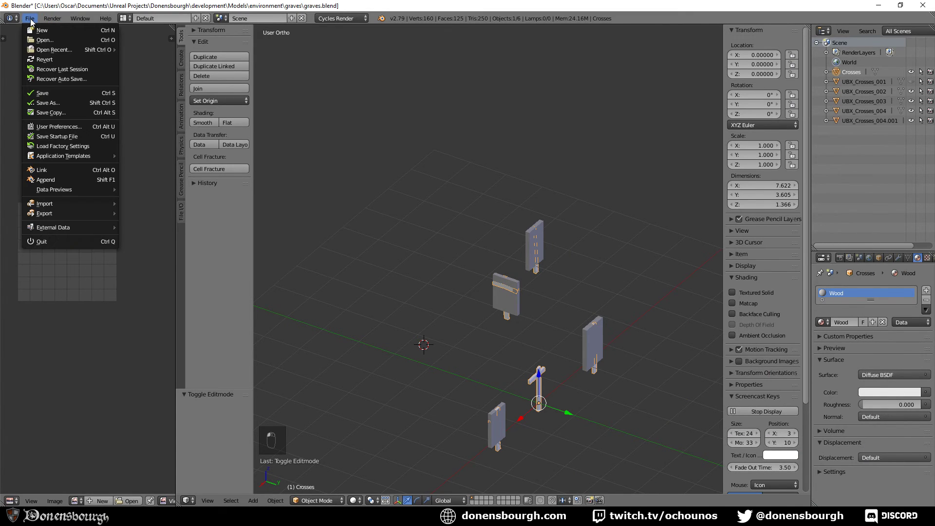
{"action": "left_click", "coordinate": [60, 93]}
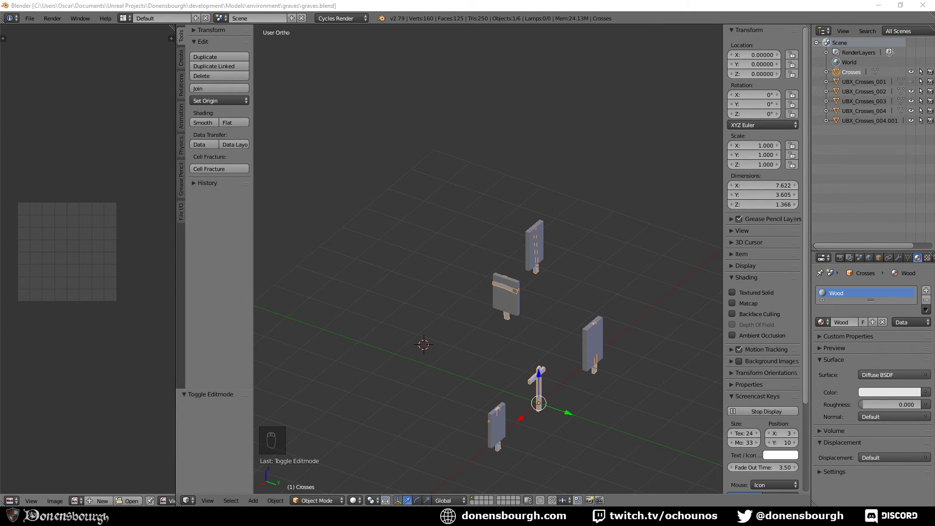
{"action": "left_click_drag", "start_coordinate": [723, 525], "coordinate": [726, 205]}
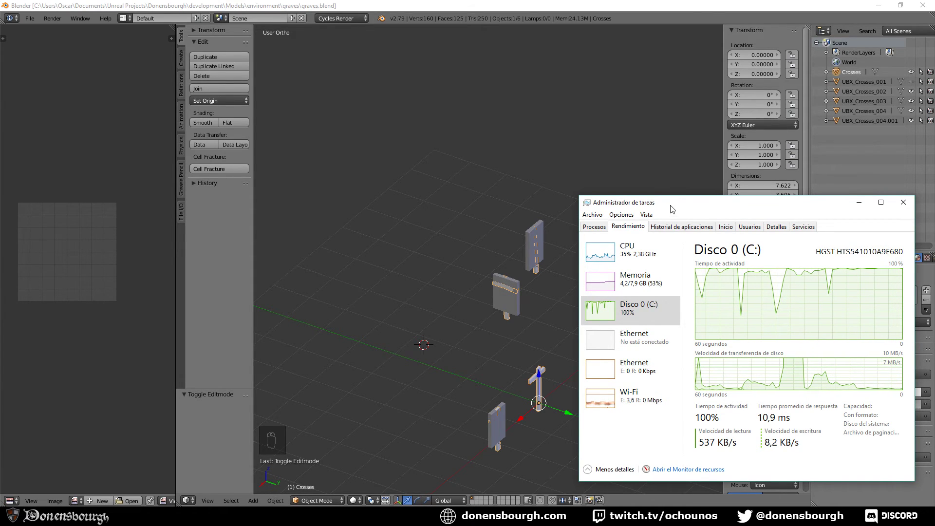
{"action": "left_click_drag", "start_coordinate": [673, 208], "coordinate": [934, 208]}
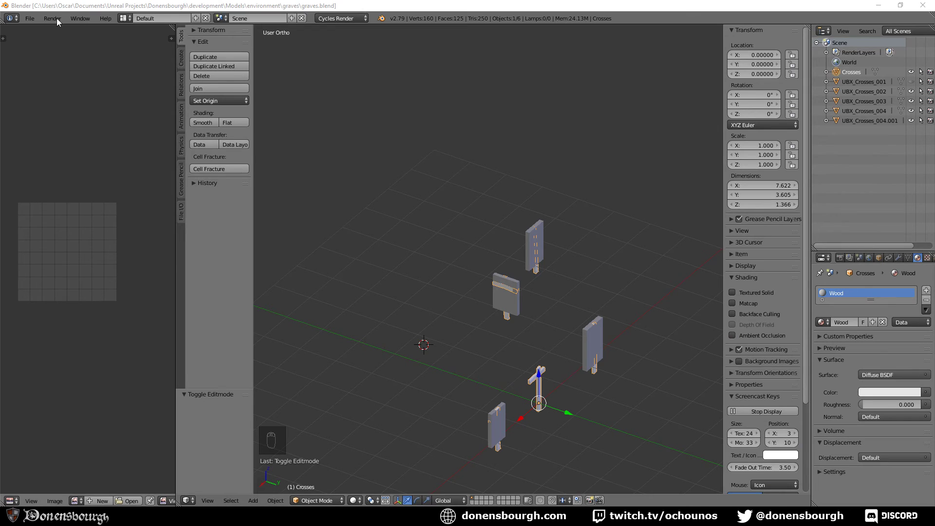
{"action": "left_click", "coordinate": [30, 18]}
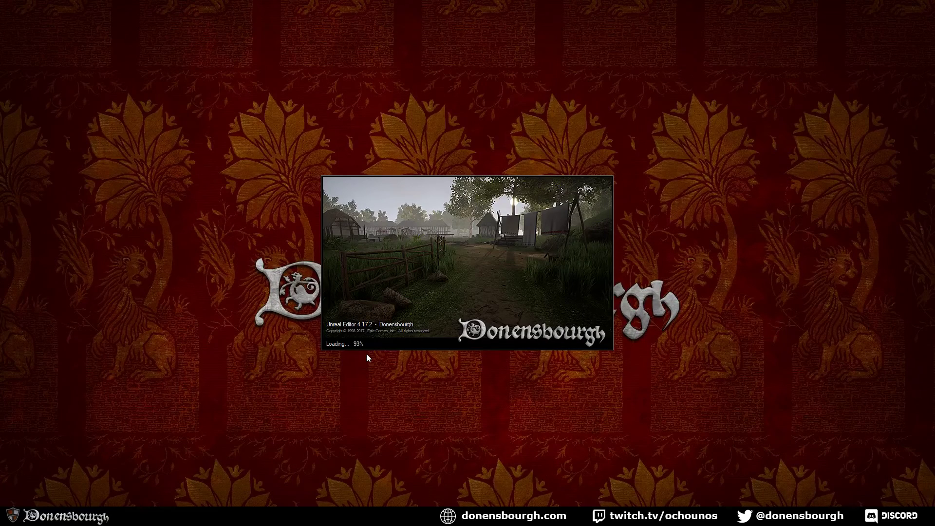
- Monitor the disk activity in Task Manager while Unreal Editor loads the Donensbourgh project
{"action": "left_click_drag", "start_coordinate": [934, 202], "coordinate": [682, 198]}
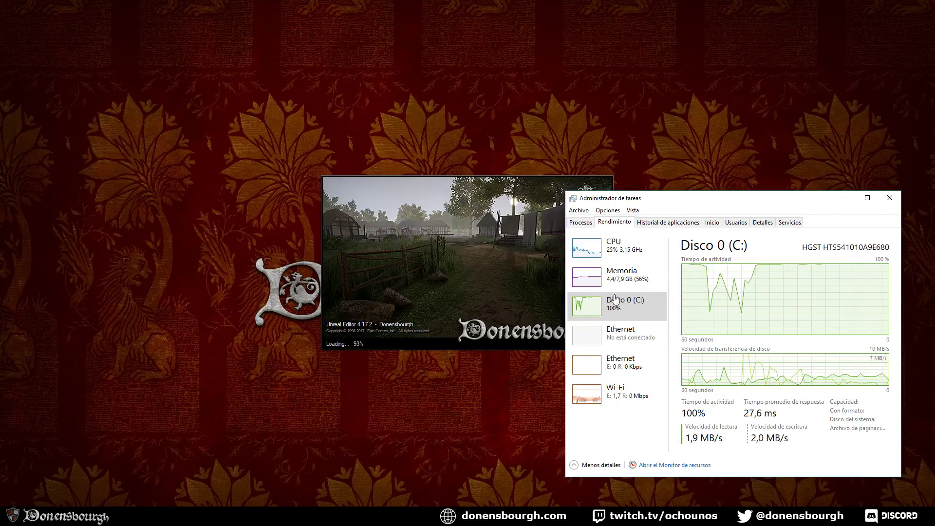
{"action": "left_click_drag", "start_coordinate": [660, 201], "coordinate": [934, 200]}
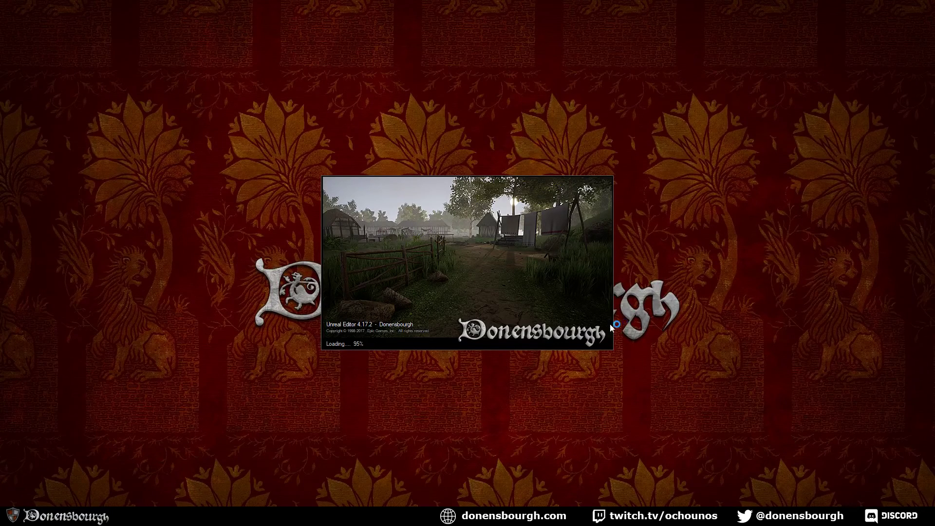
{"action": "left_click_drag", "start_coordinate": [934, 215], "coordinate": [737, 207]}
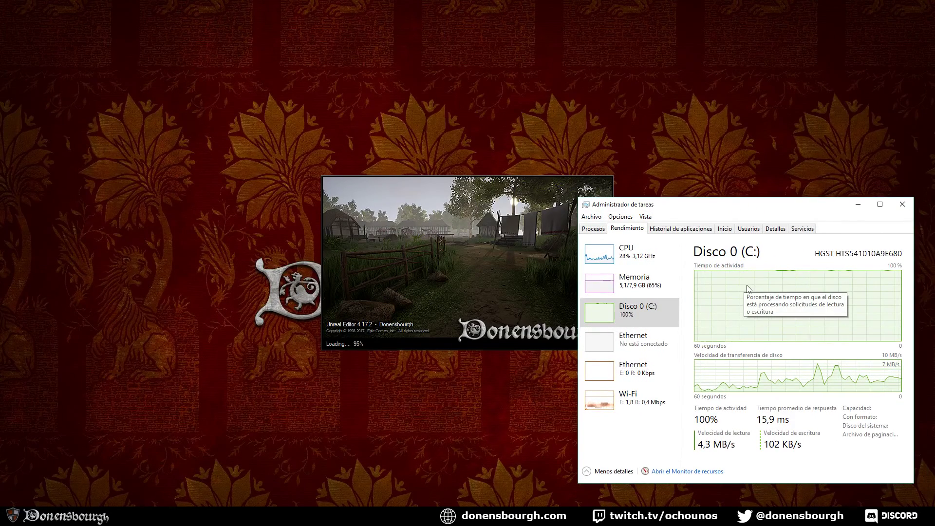
{"action": "left_click_drag", "start_coordinate": [668, 210], "coordinate": [934, 216]}
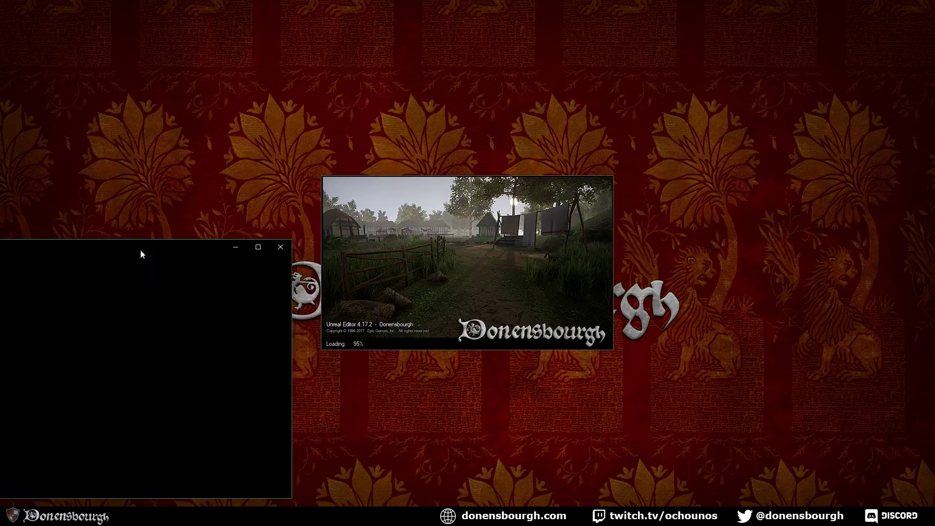
{"action": "left_click_drag", "start_coordinate": [140, 252], "coordinate": [246, 247]}
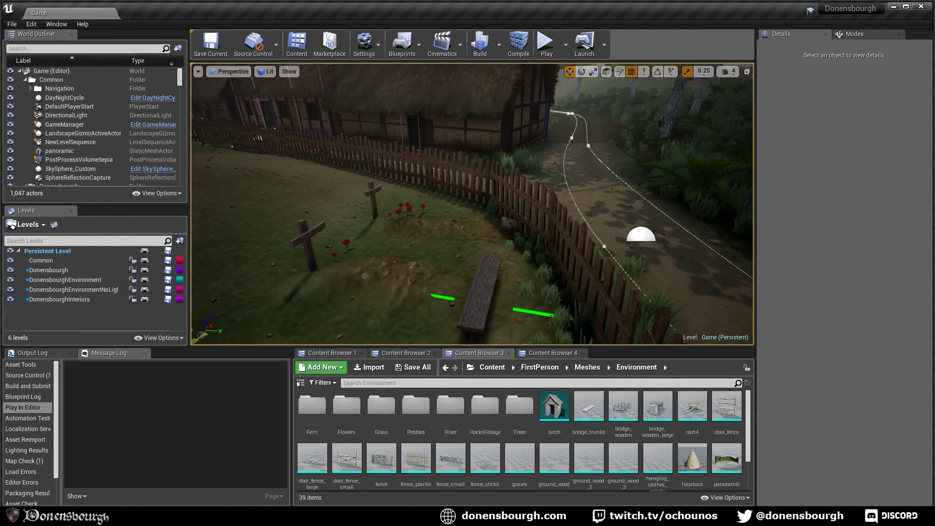
- Select the graveyard bench SitBP26 and enable Left Side Blocked, leaving Right Side Blocked off
{"action": "left_click", "coordinate": [469, 285]}
{"action": "key", "text": "f"}
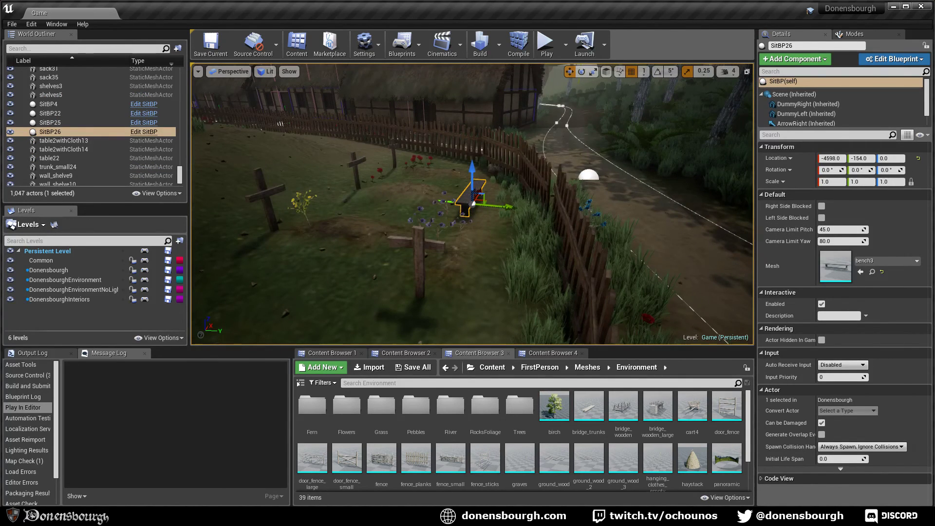
{"action": "right_click_drag", "start_coordinate": [409, 237], "coordinate": [477, 236]}
{"action": "key", "text": "a"}
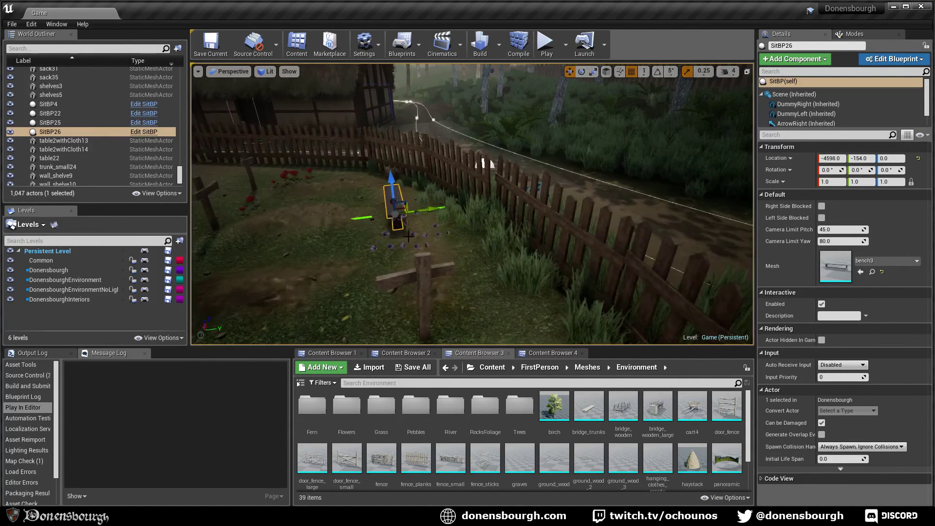
{"action": "left_click", "coordinate": [822, 206]}
{"action": "left_click", "coordinate": [821, 206]}
{"action": "left_click", "coordinate": [822, 217]}
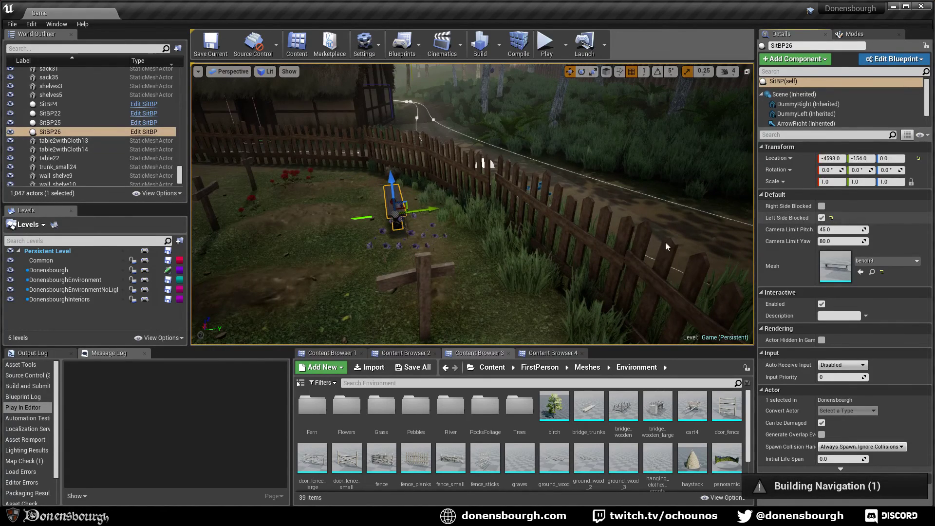
- Move the bench along the Y axis closer to the graveyard fence, to about Y -115
{"action": "right_click_drag", "start_coordinate": [482, 251], "coordinate": [482, 251]}
{"action": "key", "text": "d"}
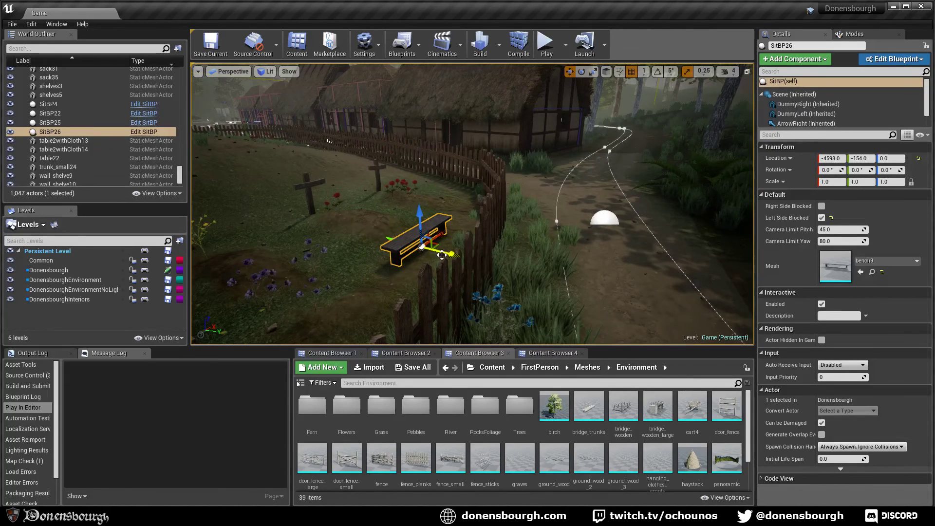
{"action": "left_click_drag", "start_coordinate": [443, 253], "coordinate": [465, 257]}
{"action": "right_click_drag", "start_coordinate": [534, 266], "coordinate": [533, 267]}
{"action": "key", "text": "a"}
{"action": "left_click_drag", "start_coordinate": [529, 242], "coordinate": [531, 242]}
- Go to the woodland by the palisade, activate Lasso Select in Foliage mode, and set its brush size to 256
{"action": "key", "text": "d"}
{"action": "right_click_drag", "start_coordinate": [531, 243], "coordinate": [517, 256]}
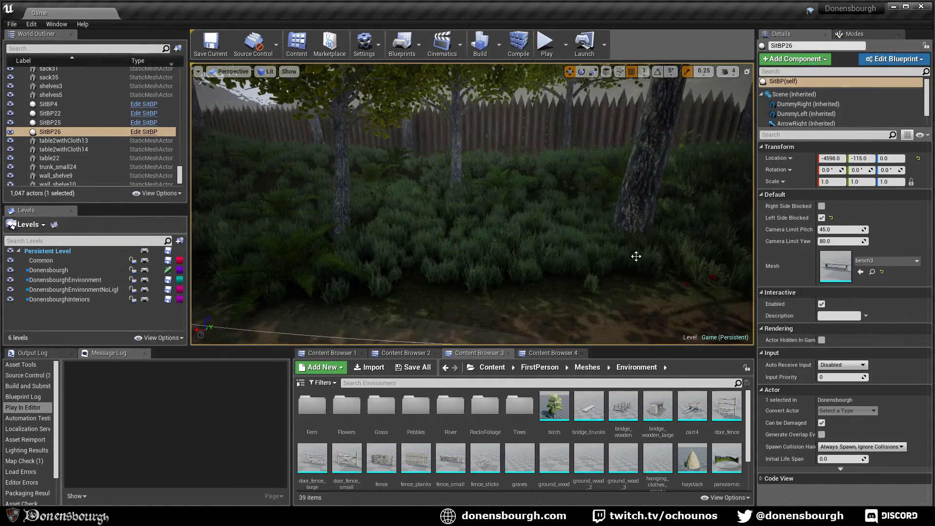
{"action": "left_click", "coordinate": [851, 35]}
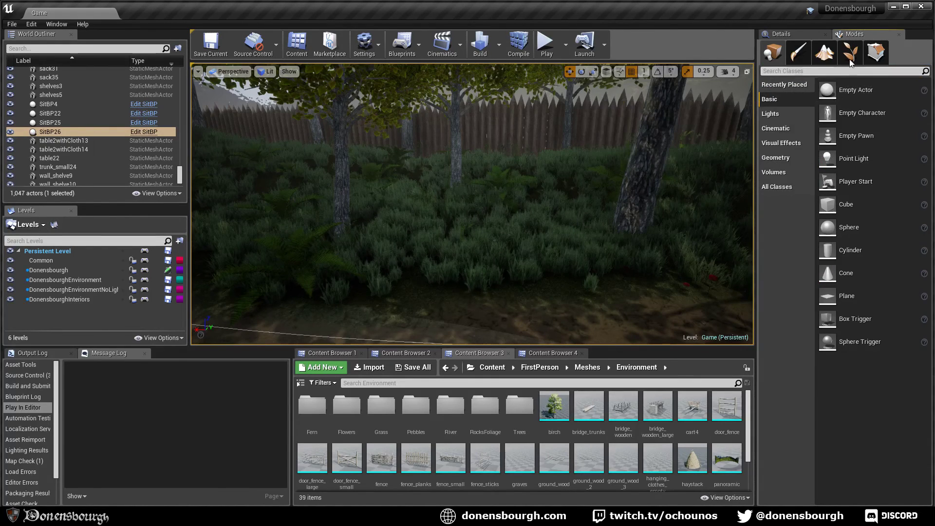
{"action": "left_click", "coordinate": [851, 51]}
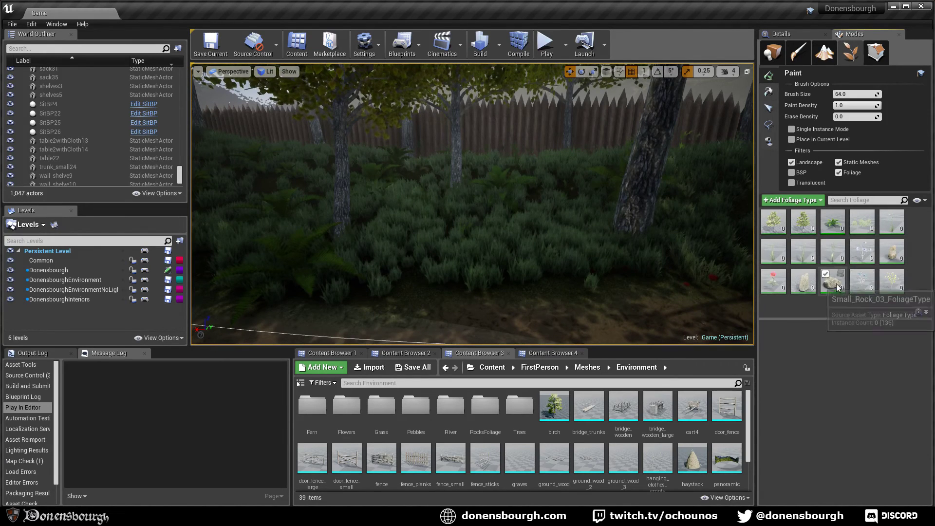
{"action": "left_click", "coordinate": [770, 125]}
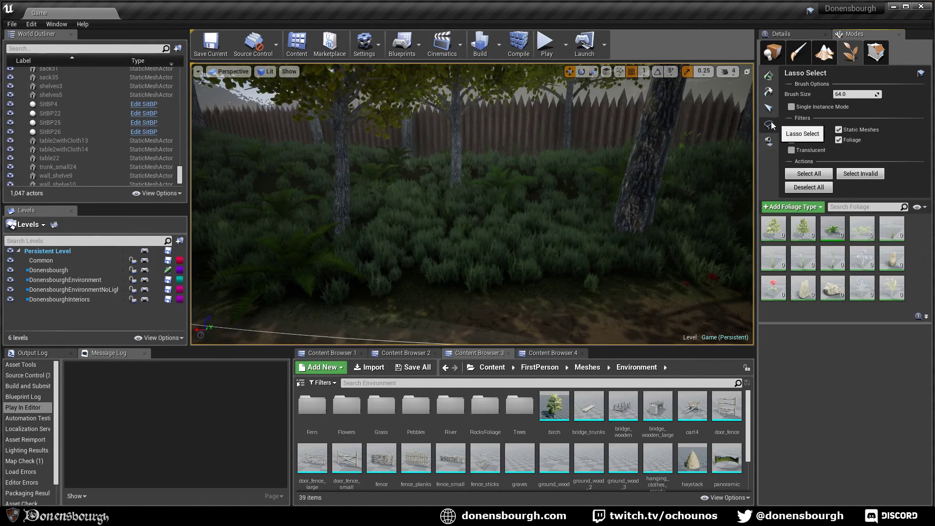
{"action": "left_click", "coordinate": [387, 188]}
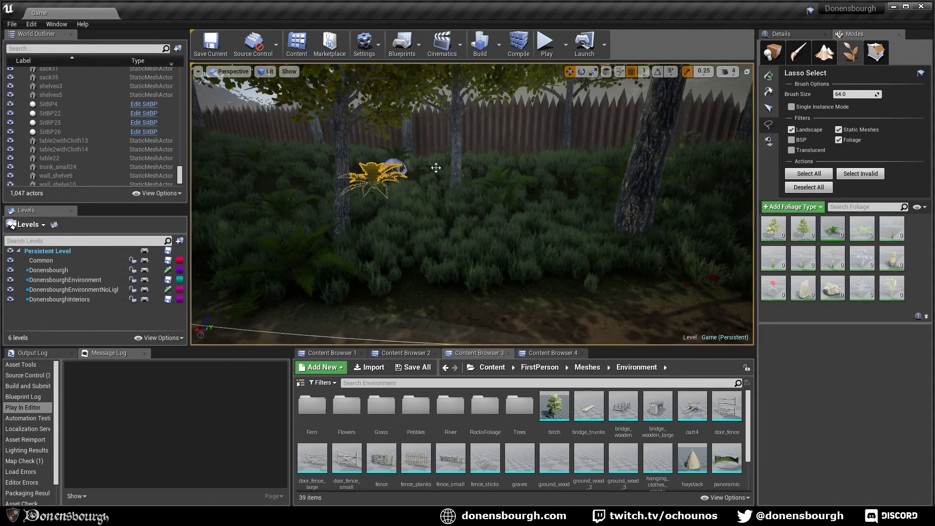
{"action": "left_click", "coordinate": [861, 94]}
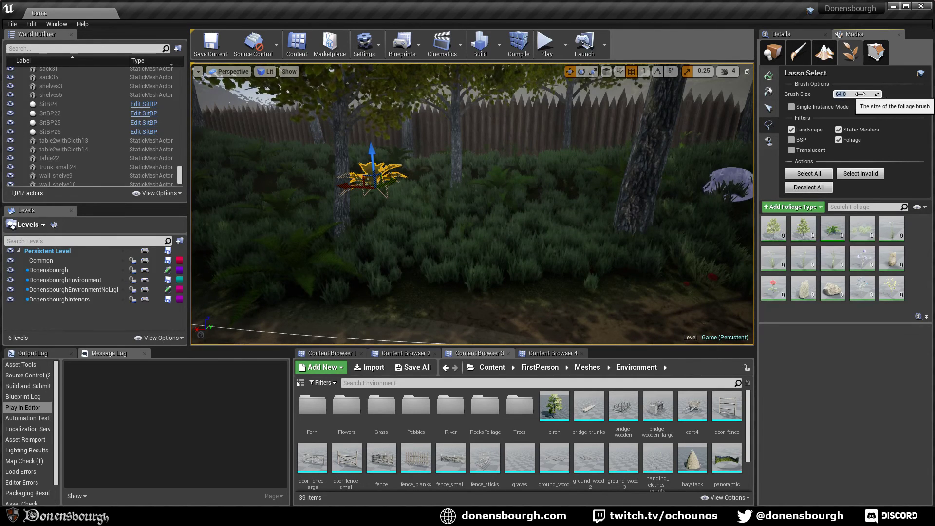
{"action": "type", "text": "256"}
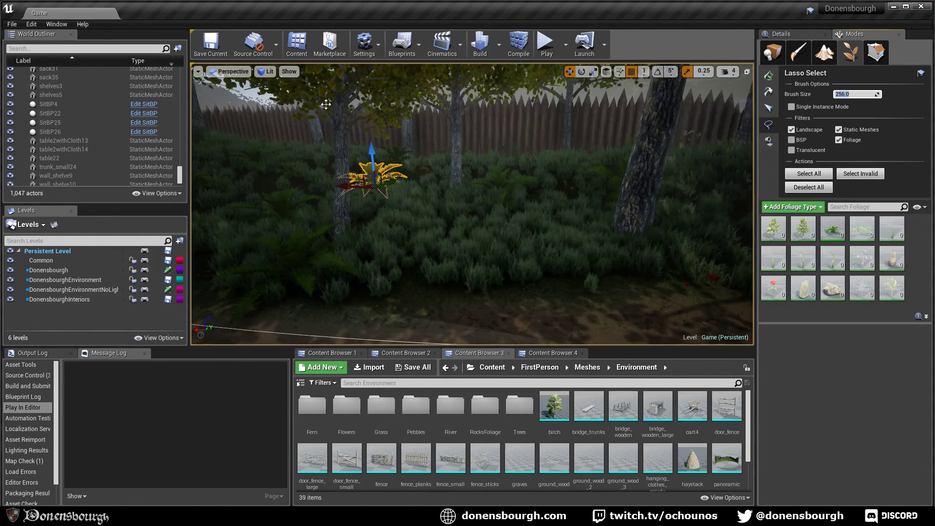
- Lasso-select the ferns around the trees beside the path and try to deselect all foliage instances
{"action": "left_click_drag", "start_coordinate": [312, 205], "coordinate": [344, 246]}
{"action": "mouse_move", "coordinate": [511, 200]}
{"action": "left_mouse_down"}
{"action": "mouse_move", "coordinate": [496, 189]}
{"action": "mouse_move", "coordinate": [597, 228]}
{"action": "left_mouse_up"}
{"action": "mouse_move", "coordinate": [571, 229]}
{"action": "right_mouse_down"}
{"action": "mouse_move", "coordinate": [614, 230]}
{"action": "mouse_move", "coordinate": [650, 208]}
{"action": "right_mouse_up"}
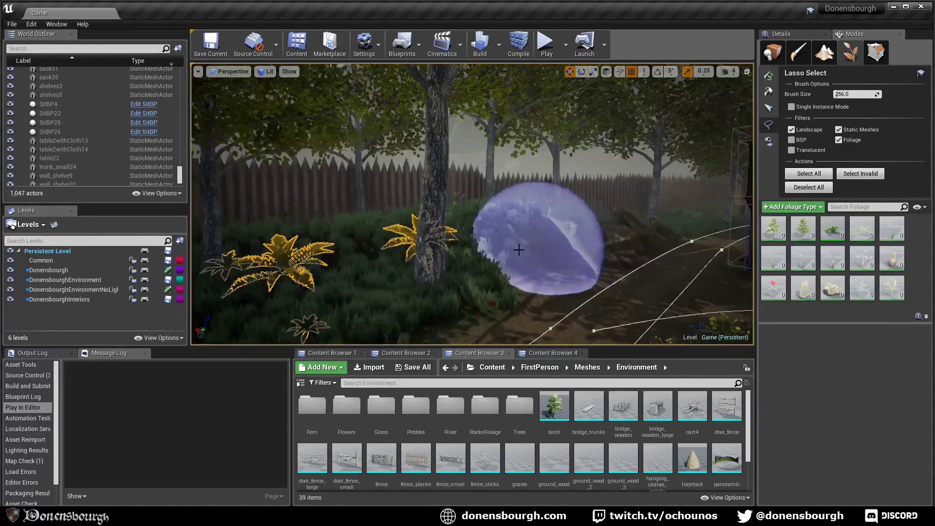
{"action": "left_click_drag", "start_coordinate": [536, 219], "coordinate": [455, 249]}
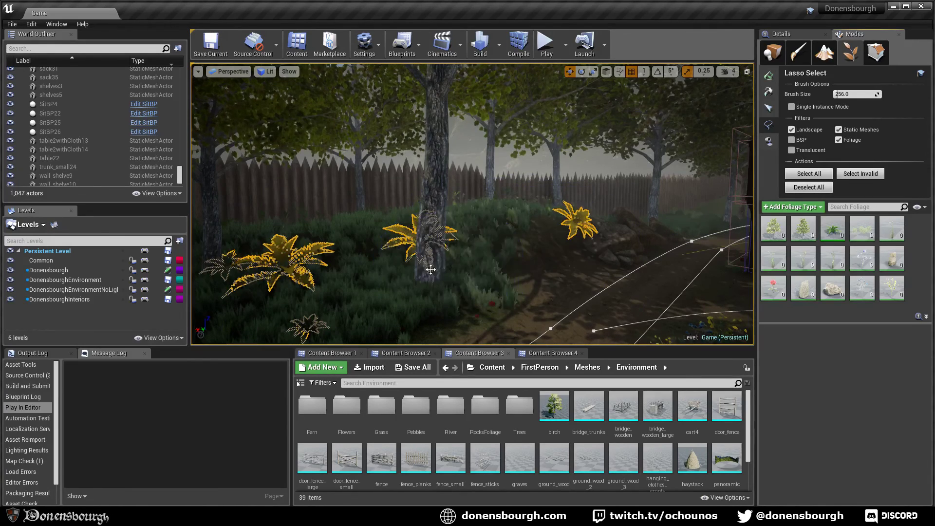
{"action": "left_click", "coordinate": [820, 187]}
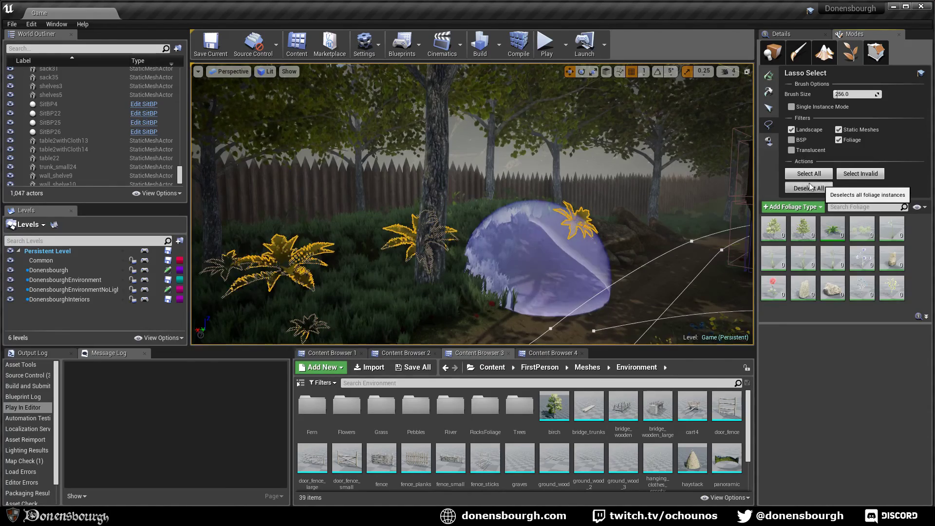
{"action": "right_click_drag", "start_coordinate": [594, 212], "coordinate": [560, 233]}
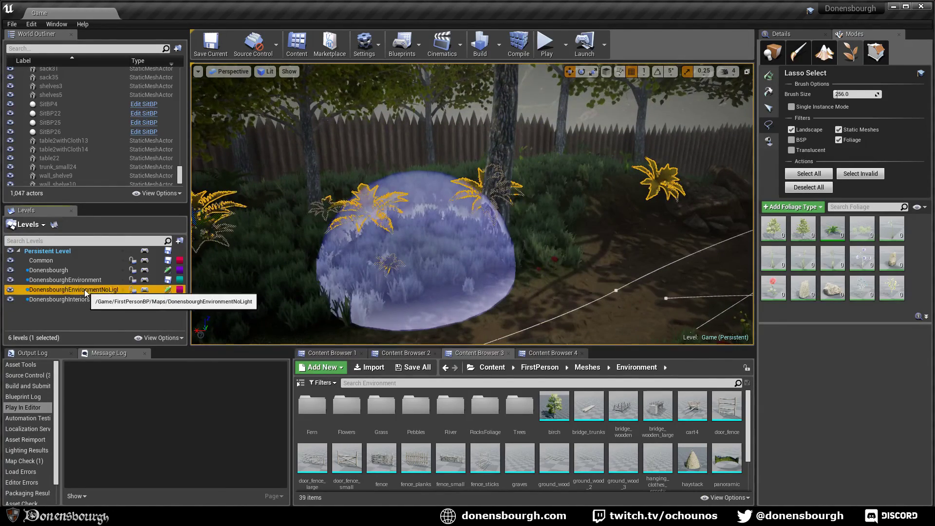
- Make DonensbourghEnvironmentNoLight the current level and deselect all foliage instances
{"action": "double_click", "coordinate": [82, 290]}
{"action": "left_click", "coordinate": [90, 282]}
{"action": "double_click", "coordinate": [90, 282]}
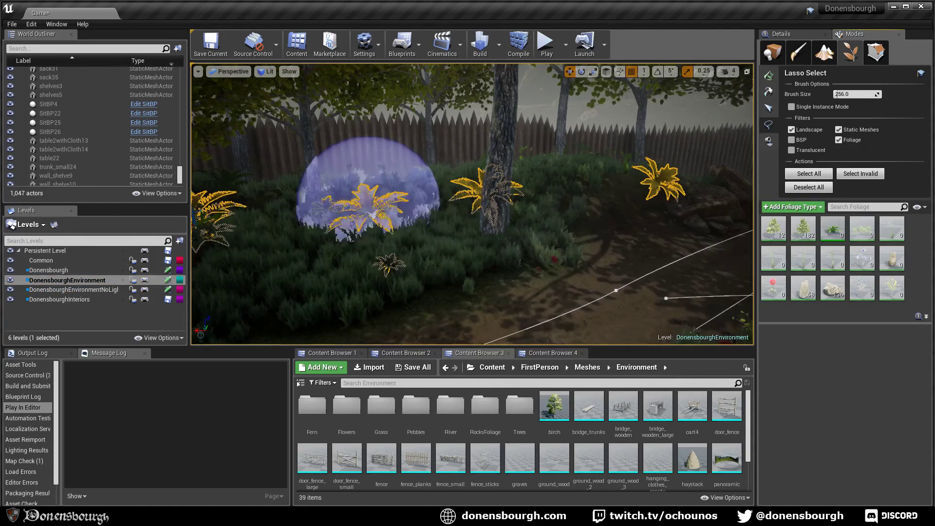
{"action": "double_click", "coordinate": [74, 289]}
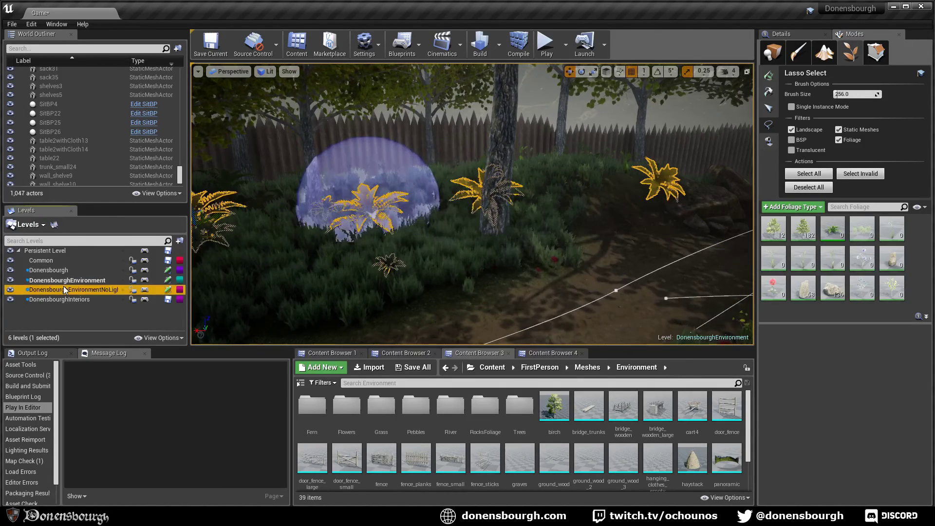
{"action": "left_click", "coordinate": [811, 187]}
{"action": "right_click_drag", "start_coordinate": [424, 266], "coordinate": [395, 256]}
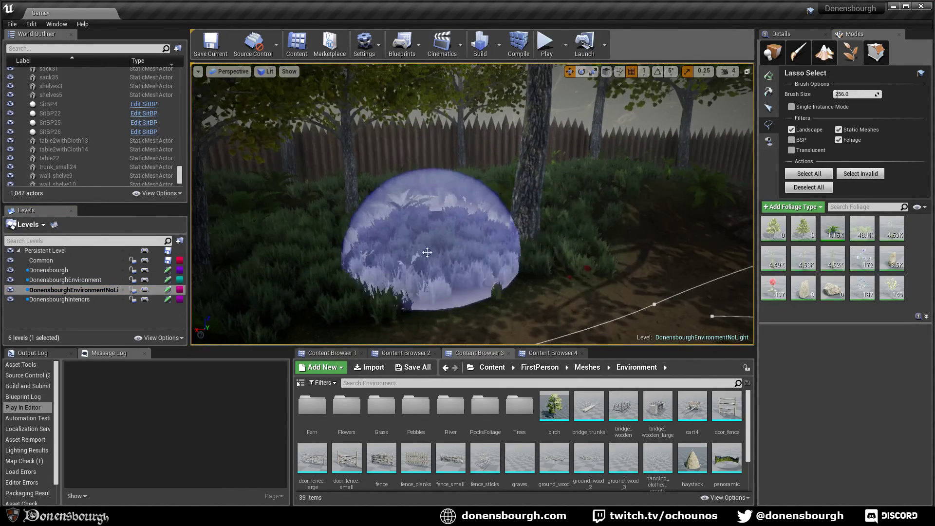
- Lasso-select and delete the ferns in the undergrowth around the trees beside the path
{"action": "mouse_move", "coordinate": [437, 233]}
{"action": "left_mouse_down"}
{"action": "mouse_move", "coordinate": [400, 232]}
{"action": "mouse_move", "coordinate": [489, 202]}
{"action": "mouse_move", "coordinate": [501, 243]}
{"action": "mouse_move", "coordinate": [359, 274]}
{"action": "mouse_move", "coordinate": [405, 214]}
{"action": "left_mouse_up"}
{"action": "right_click_drag", "start_coordinate": [410, 226], "coordinate": [361, 231]}
{"action": "mouse_move", "coordinate": [416, 246]}
{"action": "left_mouse_down"}
{"action": "mouse_move", "coordinate": [508, 181]}
{"action": "mouse_move", "coordinate": [599, 244]}
{"action": "mouse_move", "coordinate": [482, 170]}
{"action": "mouse_move", "coordinate": [400, 134]}
{"action": "mouse_move", "coordinate": [391, 162]}
{"action": "left_mouse_up"}
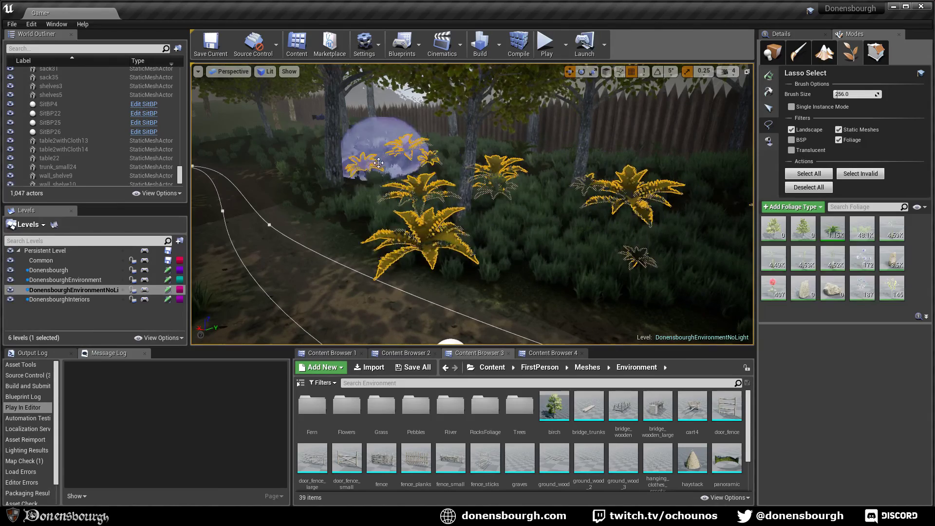
{"action": "mouse_move", "coordinate": [493, 166]}
{"action": "left_mouse_down"}
{"action": "mouse_move", "coordinate": [509, 157]}
{"action": "mouse_move", "coordinate": [619, 177]}
{"action": "mouse_move", "coordinate": [627, 167]}
{"action": "mouse_move", "coordinate": [560, 200]}
{"action": "mouse_move", "coordinate": [537, 189]}
{"action": "left_mouse_up"}
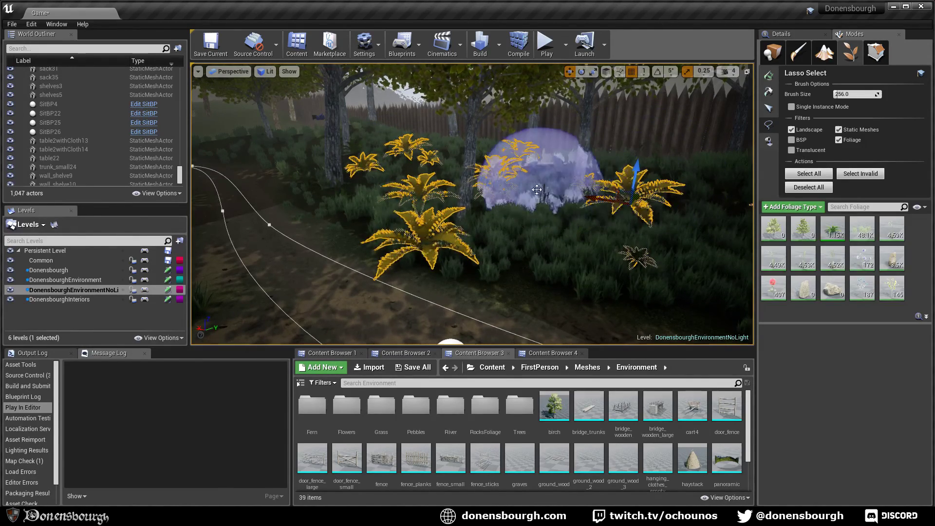
{"action": "mouse_move", "coordinate": [492, 181]}
{"action": "right_mouse_down"}
{"action": "mouse_move", "coordinate": [504, 209]}
{"action": "mouse_move", "coordinate": [516, 170]}
{"action": "mouse_move", "coordinate": [530, 184]}
{"action": "right_mouse_up"}
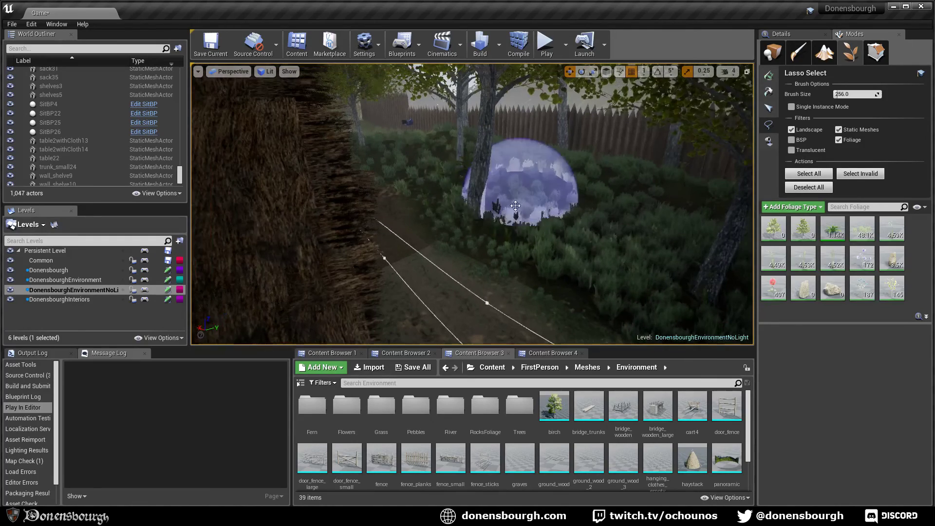
{"action": "left_click", "coordinate": [436, 155]}
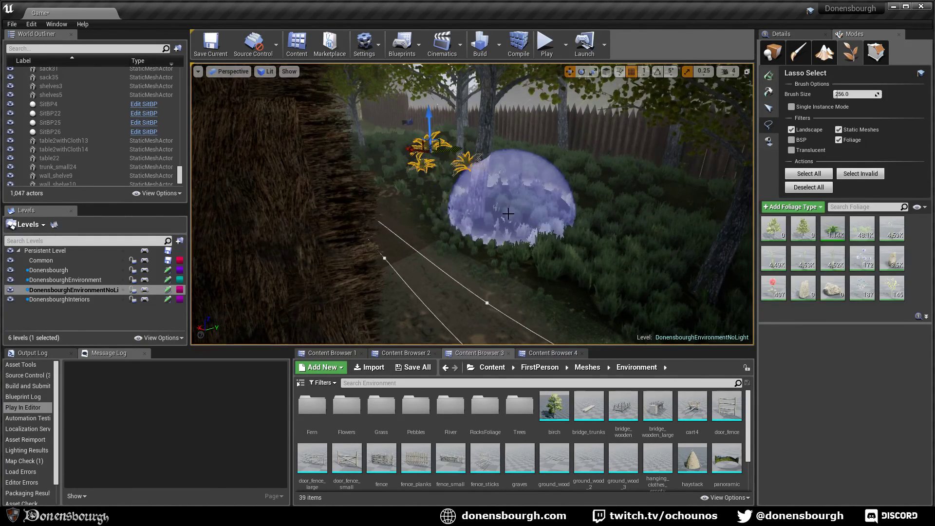
{"action": "key", "text": "Delete"}
- Lasso-select and delete the remaining ferns deeper in the woodland, toward the palisade
{"action": "mouse_move", "coordinate": [472, 247]}
{"action": "right_mouse_down"}
{"action": "mouse_move", "coordinate": [417, 243]}
{"action": "mouse_move", "coordinate": [344, 261]}
{"action": "mouse_move", "coordinate": [428, 272]}
{"action": "mouse_move", "coordinate": [478, 214]}
{"action": "mouse_move", "coordinate": [516, 201]}
{"action": "right_mouse_up"}
{"action": "mouse_move", "coordinate": [515, 201]}
{"action": "left_mouse_down"}
{"action": "mouse_move", "coordinate": [635, 278]}
{"action": "mouse_move", "coordinate": [517, 259]}
{"action": "left_mouse_up"}
{"action": "right_click_drag", "start_coordinate": [518, 260], "coordinate": [522, 254]}
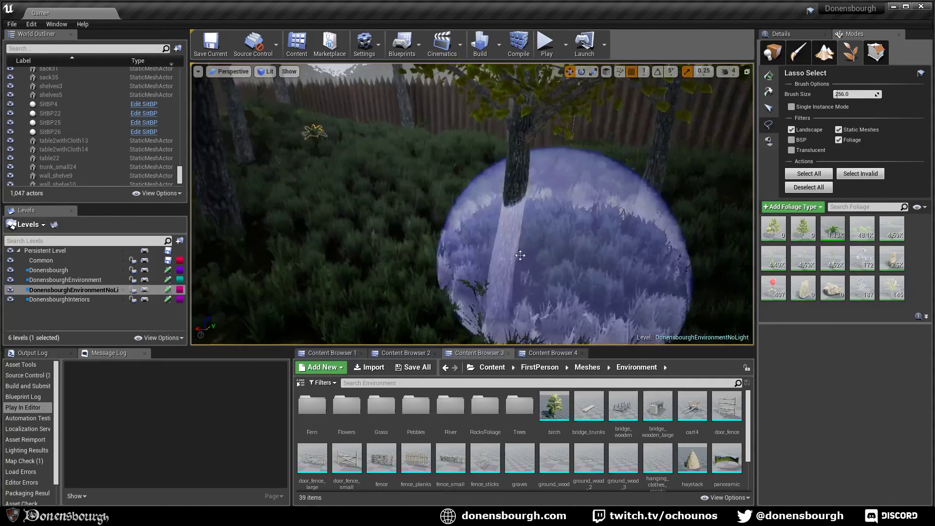
{"action": "left_click_drag", "start_coordinate": [522, 255], "coordinate": [635, 238]}
{"action": "right_click_drag", "start_coordinate": [634, 239], "coordinate": [491, 221]}
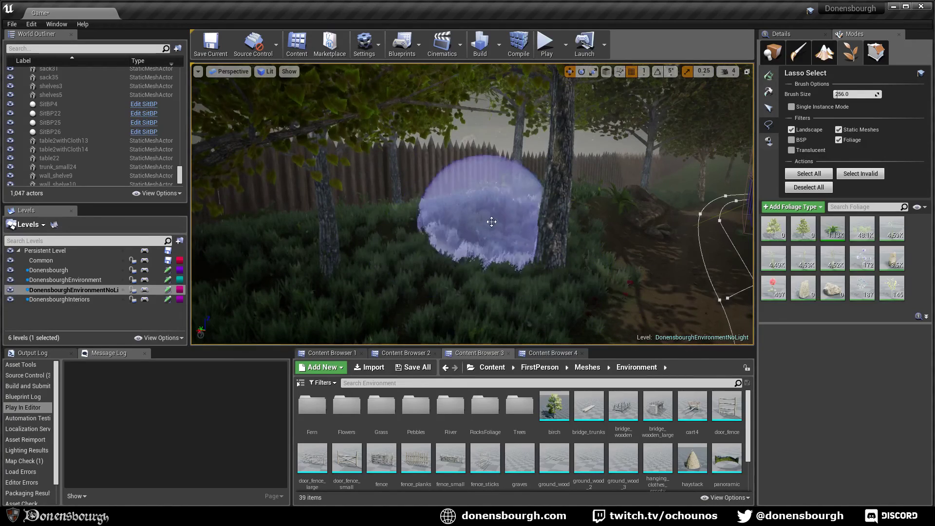
{"action": "right_click_drag", "start_coordinate": [428, 295], "coordinate": [360, 324]}
- Try painting foliage in the grass under the trees with the Paint tool, then undo the foliage edit
{"action": "left_click", "coordinate": [769, 76]}
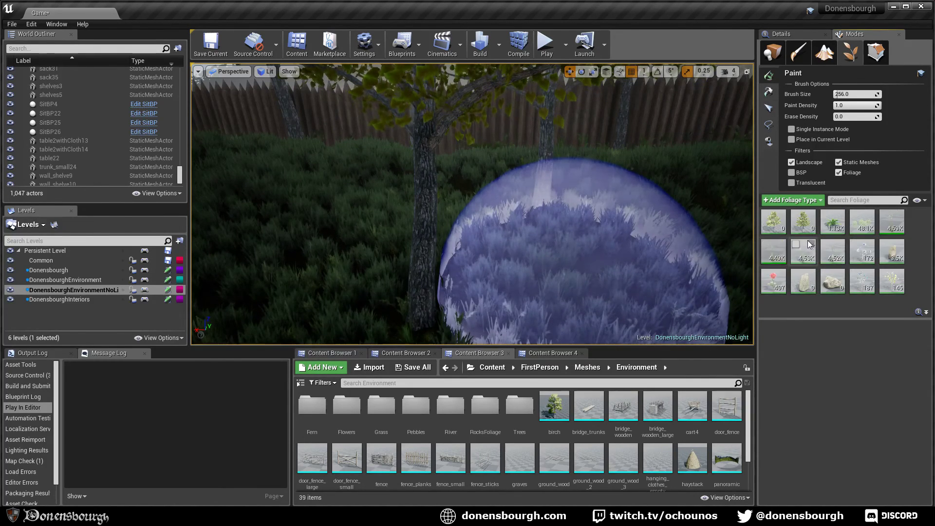
{"action": "left_click", "coordinate": [825, 244]}
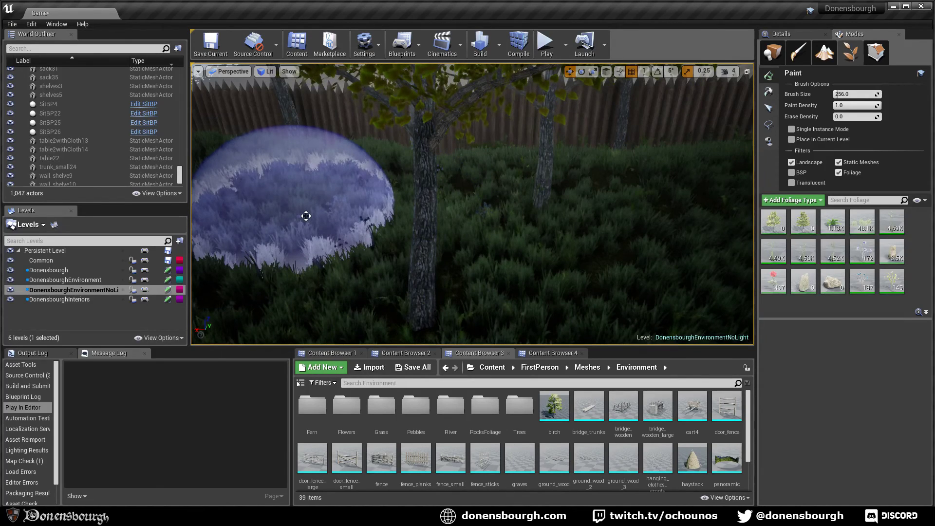
{"action": "key", "text": "ctrl+z"}
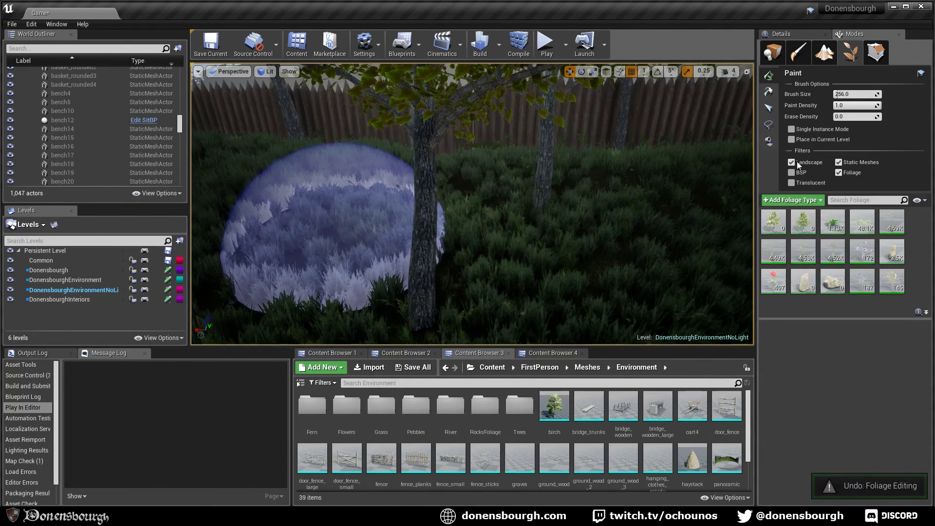
- Enable Place in Current Level and paint flowers into the grass beneath the trees
{"action": "left_click", "coordinate": [792, 140]}
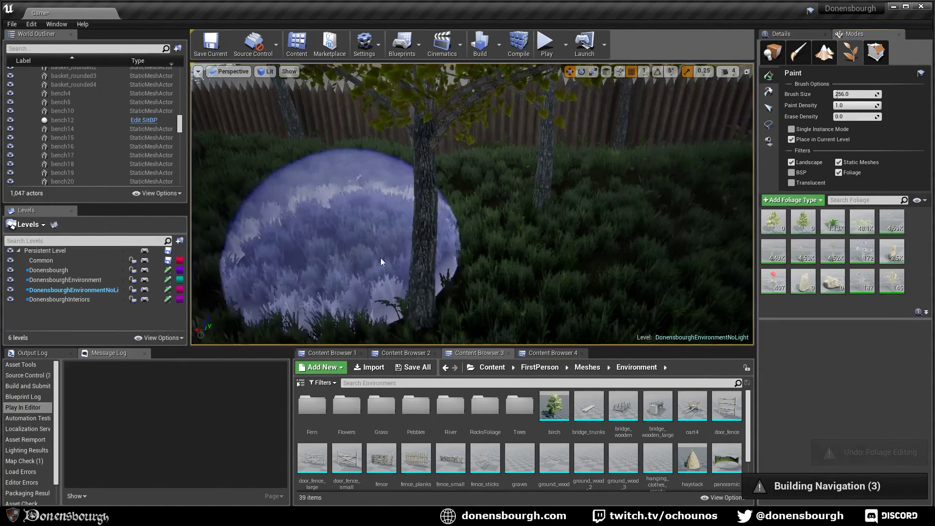
{"action": "right_click_drag", "start_coordinate": [385, 254], "coordinate": [312, 238]}
{"action": "mouse_move", "coordinate": [432, 232]}
{"action": "left_mouse_down"}
{"action": "mouse_move", "coordinate": [292, 212]}
{"action": "mouse_move", "coordinate": [397, 281]}
{"action": "mouse_move", "coordinate": [643, 282]}
{"action": "mouse_move", "coordinate": [499, 273]}
{"action": "left_mouse_up"}
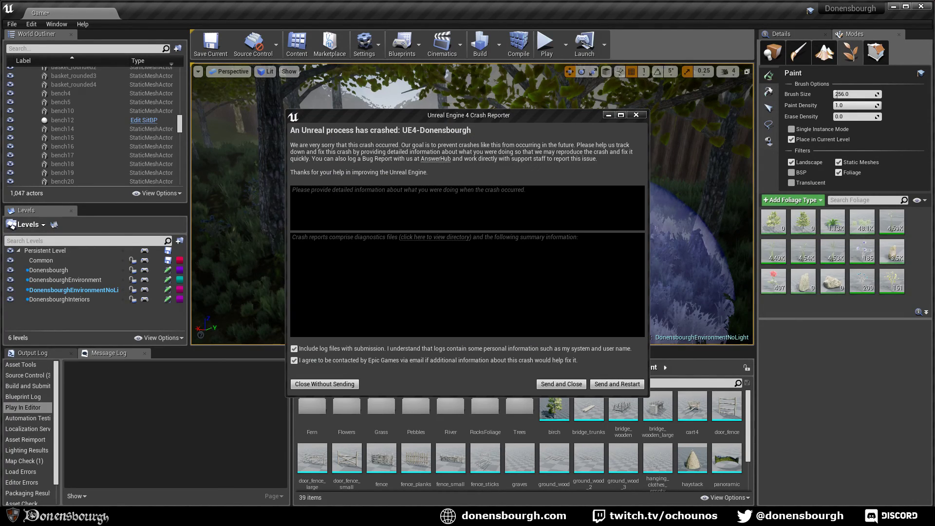
- Send the Unreal crash report and close the crash reporter
{"action": "left_click", "coordinate": [561, 384]}
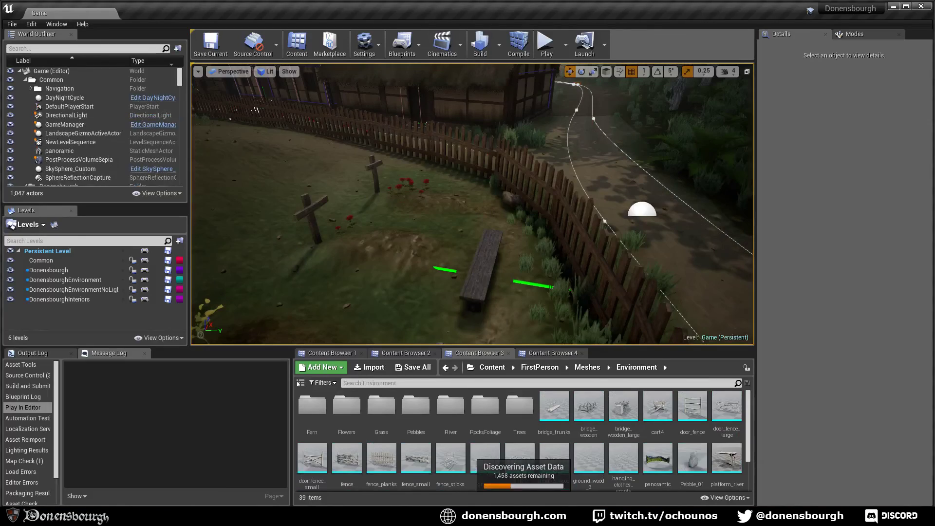
- Enable Left Side Blocked on the graveyard bench and move it along Y toward the fence, to about Y -114
{"action": "mouse_move", "coordinate": [492, 283]}
{"action": "right_mouse_down"}
{"action": "mouse_move", "coordinate": [546, 302]}
{"action": "mouse_move", "coordinate": [492, 283]}
{"action": "right_mouse_up"}
{"action": "left_click", "coordinate": [477, 227]}
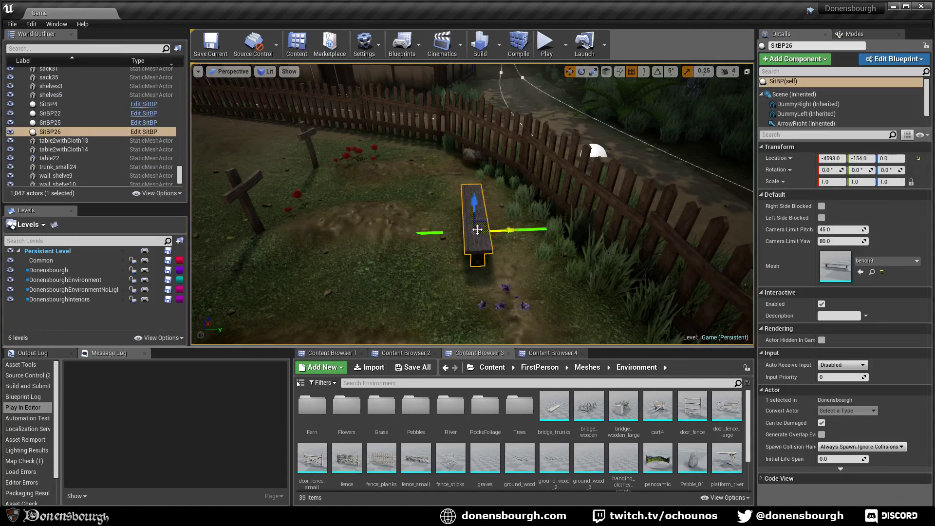
{"action": "left_click", "coordinate": [821, 218]}
{"action": "left_click_drag", "start_coordinate": [508, 234], "coordinate": [537, 229]}
- Save the bench changes in the Donensbourgh level and return to the woodland by the palisade
{"action": "right_click_drag", "start_coordinate": [441, 236], "coordinate": [380, 263]}
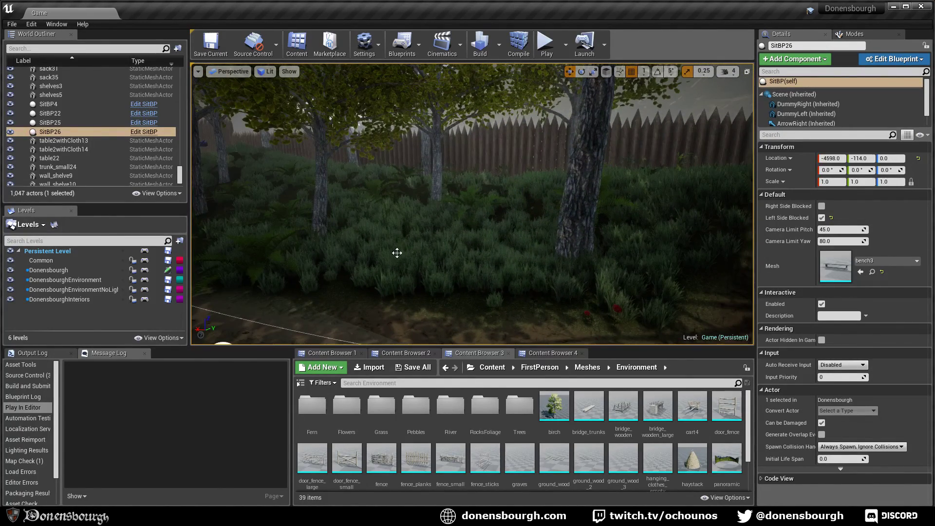
{"action": "key", "text": "ctrl+s"}
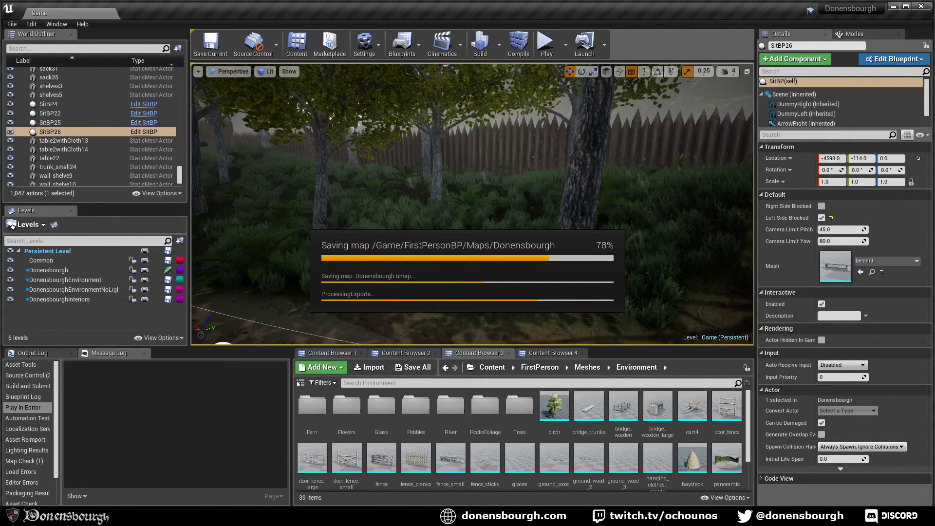
{"action": "mouse_move", "coordinate": [368, 244]}
{"action": "right_mouse_down"}
{"action": "mouse_move", "coordinate": [382, 253]}
{"action": "mouse_move", "coordinate": [374, 247]}
{"action": "right_mouse_up"}
- Activate Lasso Select in Foliage mode with brush size 256 and make DonensbourghEnvironmentNoLight the current level
{"action": "left_click", "coordinate": [855, 34]}
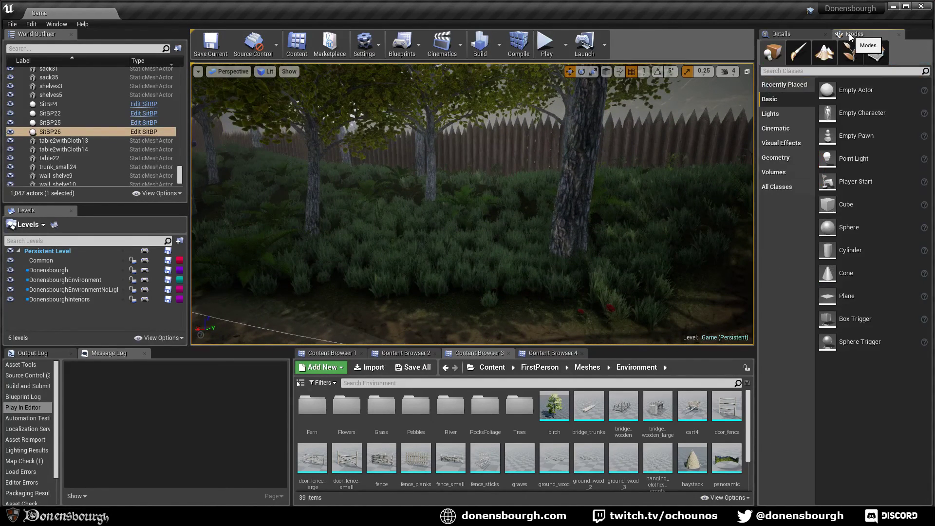
{"action": "left_click", "coordinate": [850, 52]}
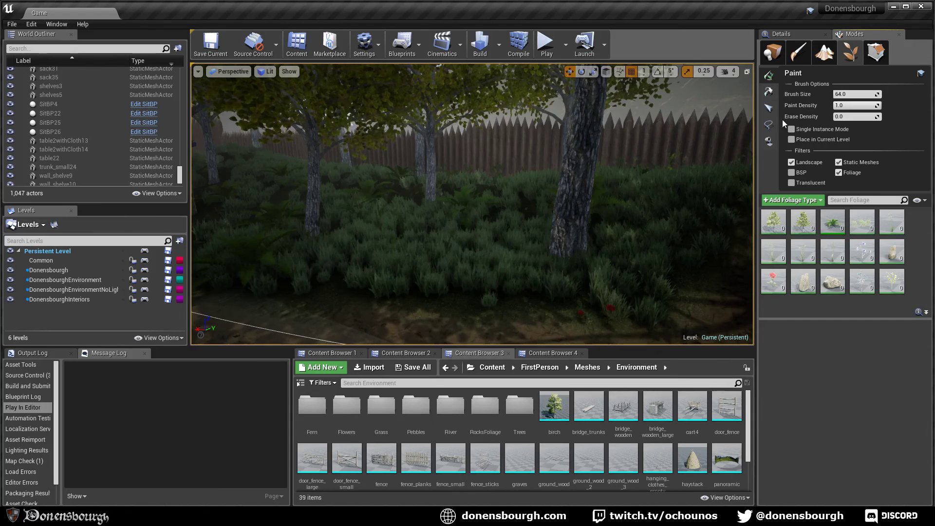
{"action": "left_click", "coordinate": [768, 125]}
{"action": "left_click", "coordinate": [855, 93]}
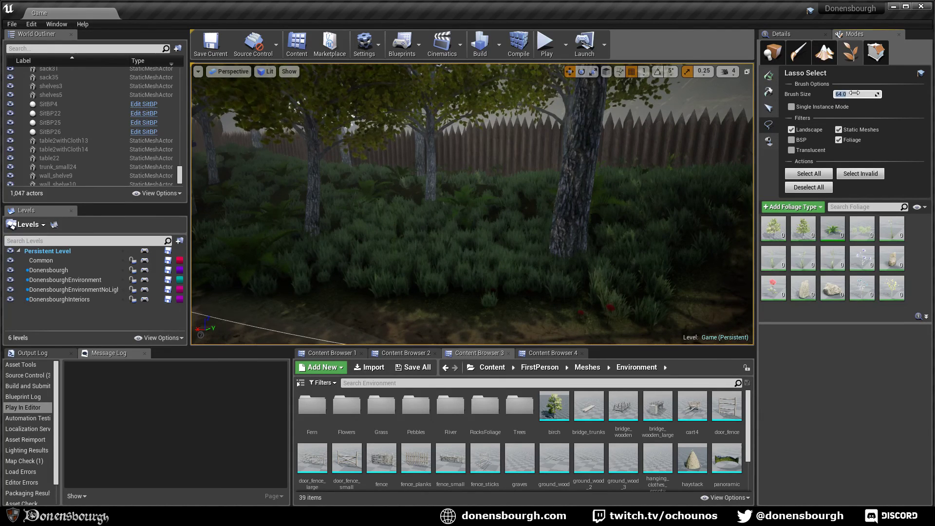
{"action": "type", "text": "256"}
{"action": "key", "text": "Return"}
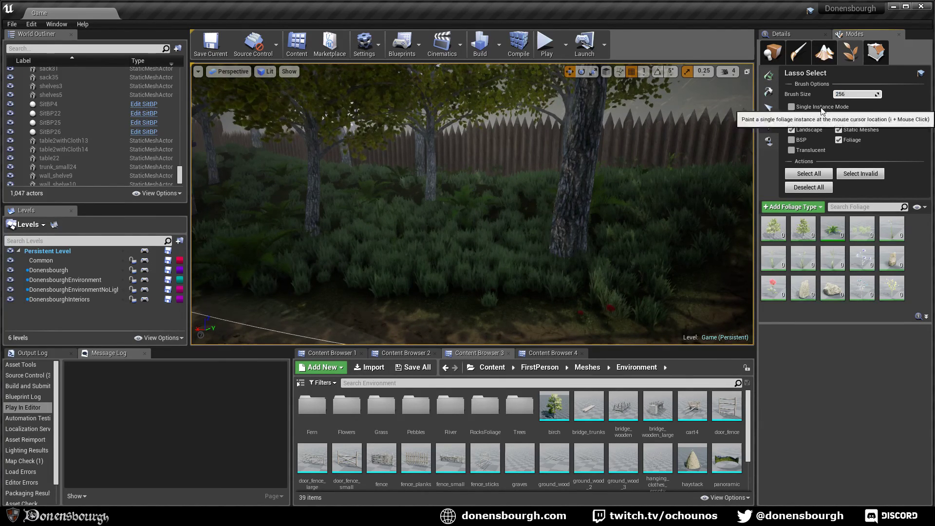
{"action": "left_click", "coordinate": [74, 290]}
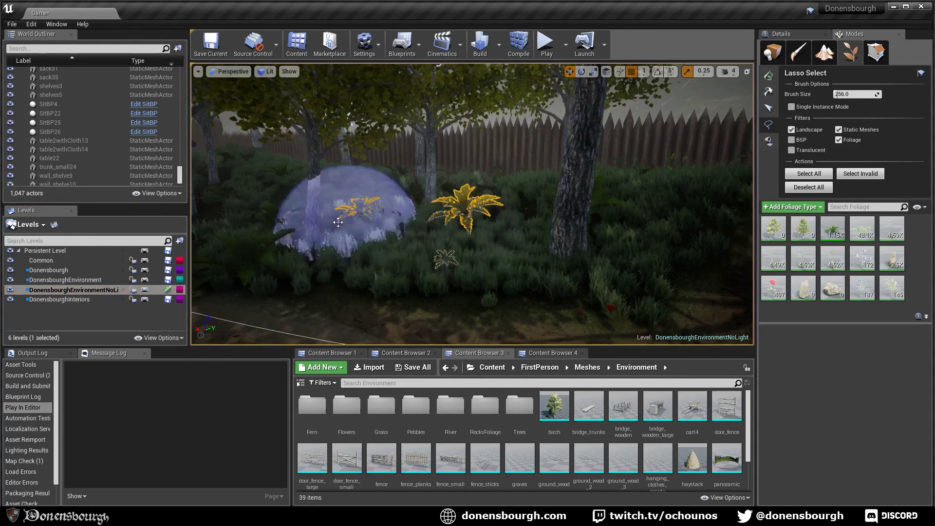
- Lasso-select the ferns among the trees between the path and the palisade and delete them
{"action": "mouse_move", "coordinate": [338, 222]}
{"action": "left_mouse_down"}
{"action": "mouse_move", "coordinate": [271, 234]}
{"action": "mouse_move", "coordinate": [663, 192]}
{"action": "mouse_move", "coordinate": [300, 197]}
{"action": "mouse_move", "coordinate": [414, 210]}
{"action": "left_mouse_up"}
{"action": "mouse_move", "coordinate": [414, 209]}
{"action": "right_mouse_down"}
{"action": "mouse_move", "coordinate": [346, 212]}
{"action": "mouse_move", "coordinate": [280, 190]}
{"action": "right_mouse_up"}
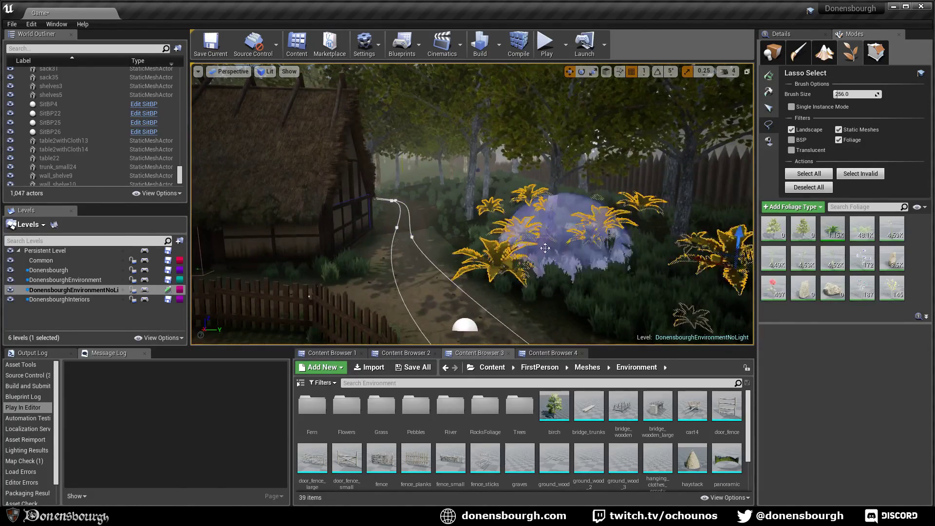
{"action": "mouse_move", "coordinate": [545, 248]}
{"action": "right_mouse_down"}
{"action": "mouse_move", "coordinate": [692, 273]}
{"action": "mouse_move", "coordinate": [828, 248]}
{"action": "right_mouse_up"}
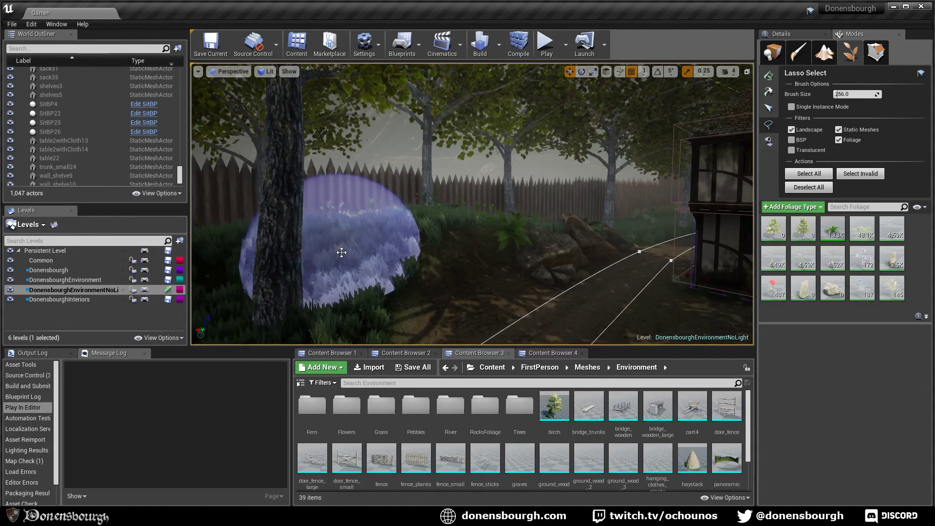
{"action": "right_click_drag", "start_coordinate": [409, 254], "coordinate": [292, 263]}
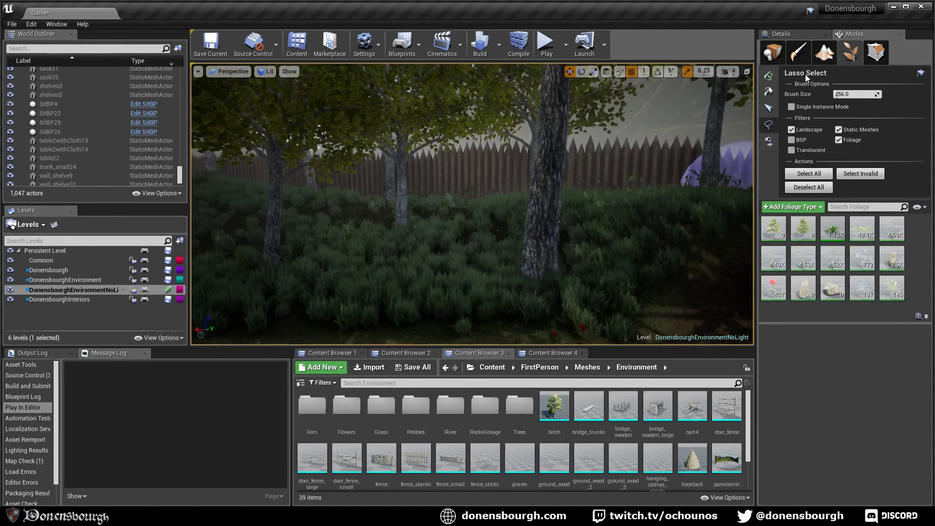
- Switch to the foliage Paint tool with Place in Current Level enabled and save the level
{"action": "left_click", "coordinate": [769, 75]}
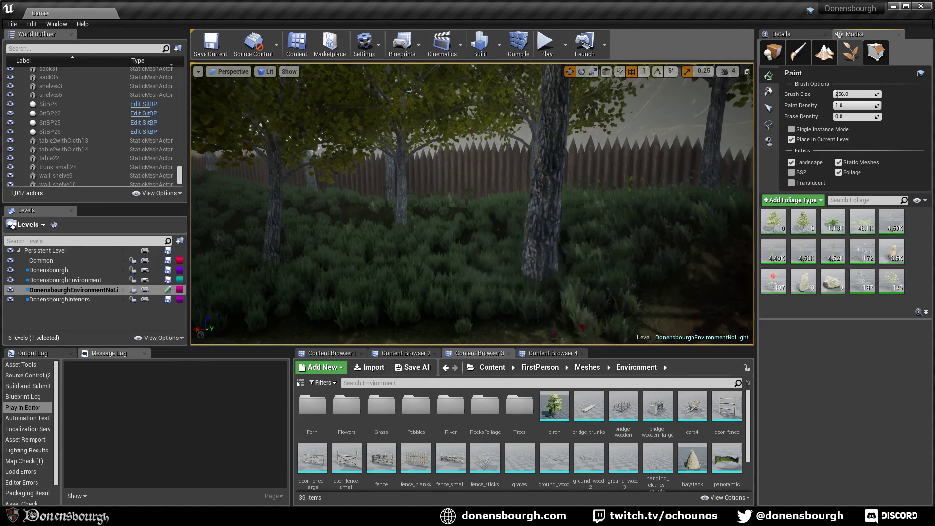
{"action": "right_click_drag", "start_coordinate": [537, 254], "coordinate": [438, 263]}
{"action": "key", "text": "ctrl+s"}
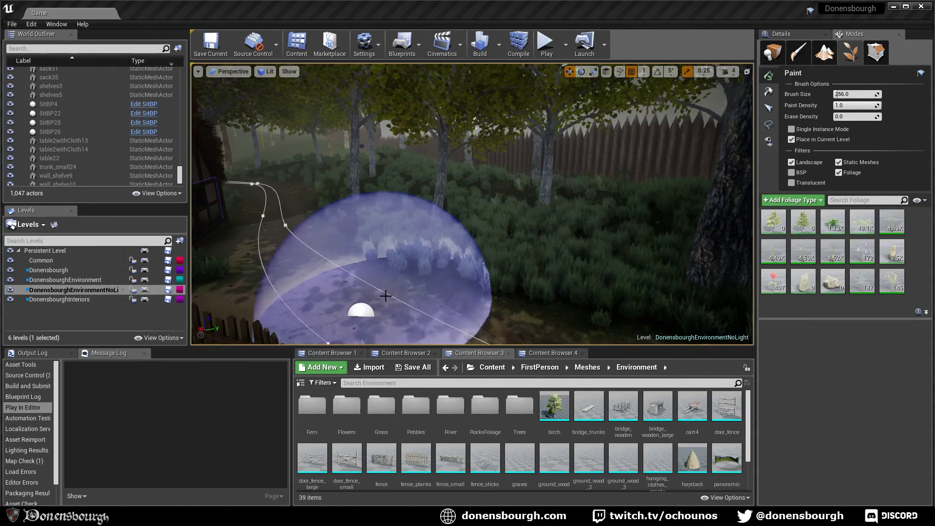
- Hide the DonensbourghEnvironment level and paint flowers into the grass between the path and the palisade
{"action": "left_click", "coordinate": [10, 281]}
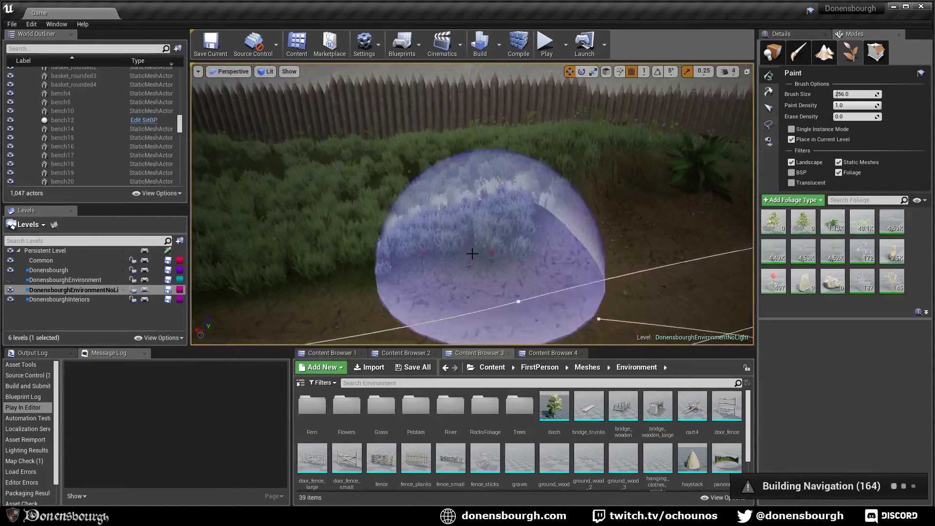
{"action": "mouse_move", "coordinate": [472, 253]}
{"action": "left_mouse_down"}
{"action": "mouse_move", "coordinate": [419, 168]}
{"action": "mouse_move", "coordinate": [455, 183]}
{"action": "mouse_move", "coordinate": [310, 207]}
{"action": "left_mouse_up"}
{"action": "right_click_drag", "start_coordinate": [419, 181], "coordinate": [363, 178]}
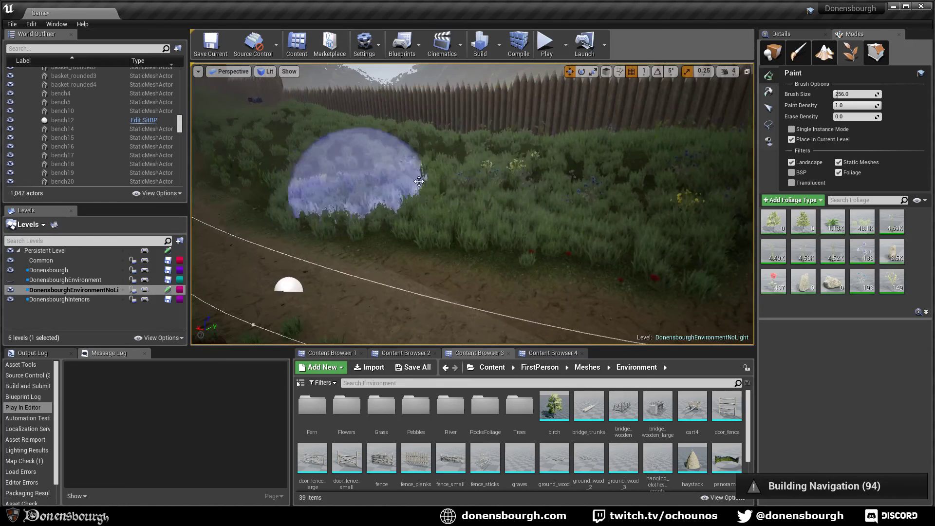
{"action": "left_click_drag", "start_coordinate": [350, 184], "coordinate": [294, 146]}
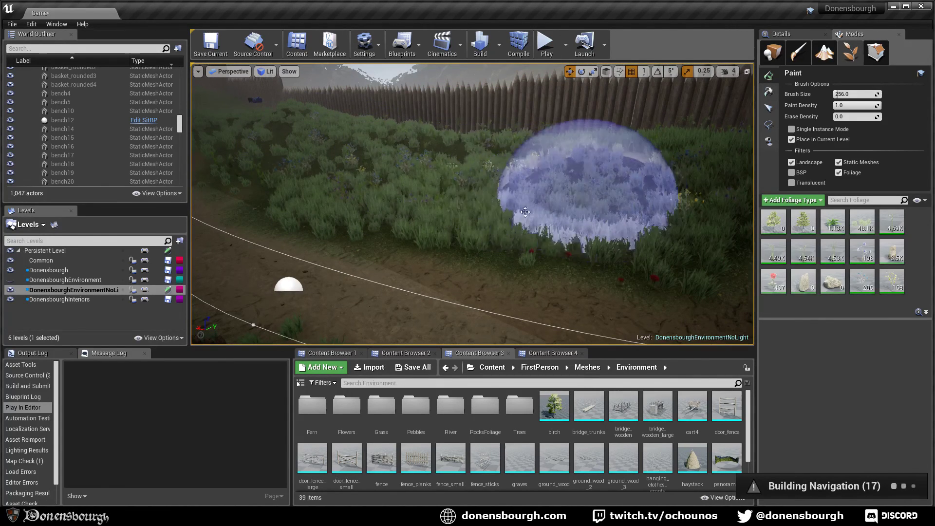
{"action": "right_click_drag", "start_coordinate": [432, 213], "coordinate": [580, 199]}
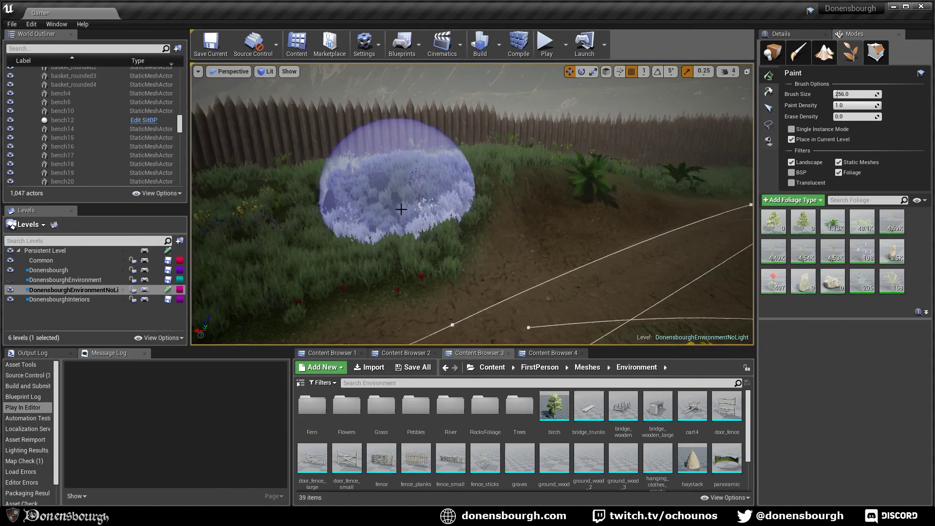
- Paint more flowers across the grassy slope, along the palisade and near the path edge
{"action": "right_click_drag", "start_coordinate": [469, 234], "coordinate": [411, 212]}
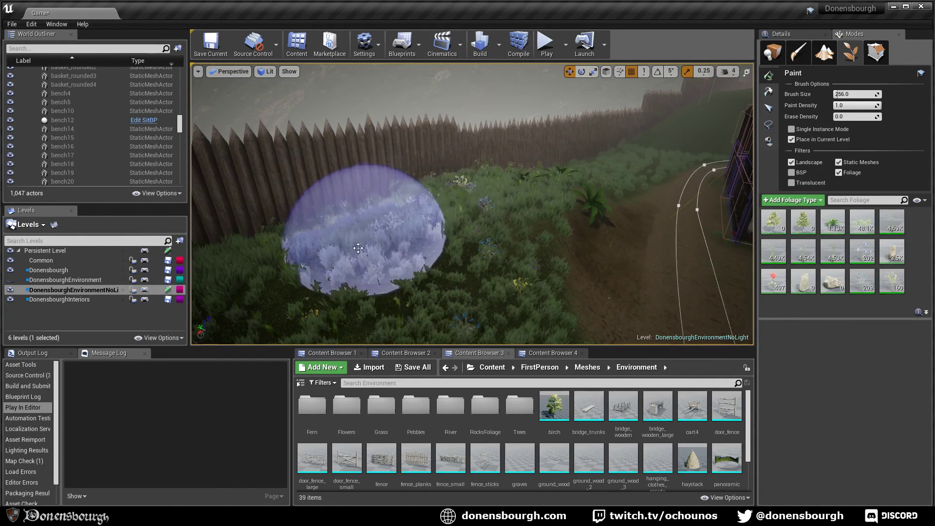
{"action": "mouse_move", "coordinate": [442, 240]}
{"action": "right_mouse_down"}
{"action": "mouse_move", "coordinate": [340, 251]}
{"action": "mouse_move", "coordinate": [263, 241]}
{"action": "right_mouse_up"}
{"action": "mouse_move", "coordinate": [442, 240]}
{"action": "left_mouse_down"}
{"action": "mouse_move", "coordinate": [604, 256]}
{"action": "mouse_move", "coordinate": [480, 212]}
{"action": "left_mouse_up"}
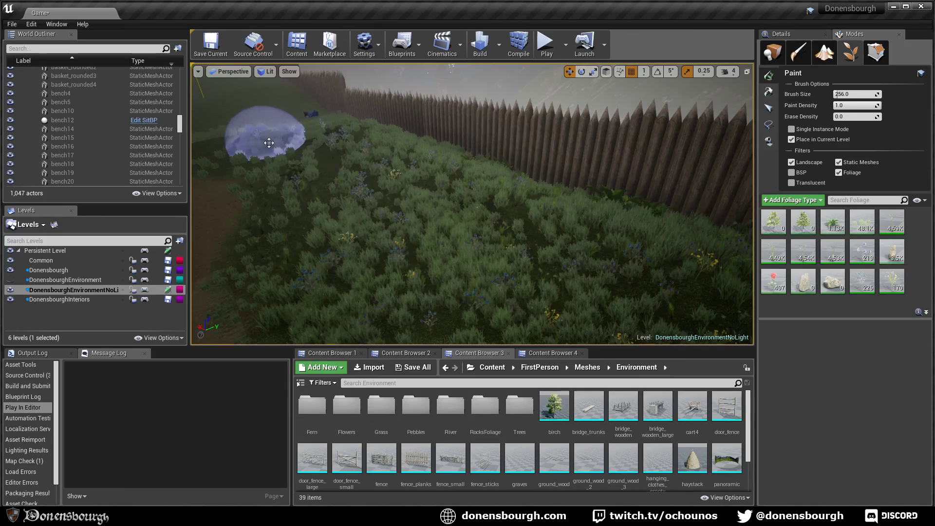
{"action": "mouse_move", "coordinate": [338, 209]}
{"action": "right_mouse_down"}
{"action": "mouse_move", "coordinate": [467, 248]}
{"action": "mouse_move", "coordinate": [390, 217]}
{"action": "mouse_move", "coordinate": [540, 244]}
{"action": "right_mouse_up"}
{"action": "right_click_drag", "start_coordinate": [336, 163], "coordinate": [350, 93]}
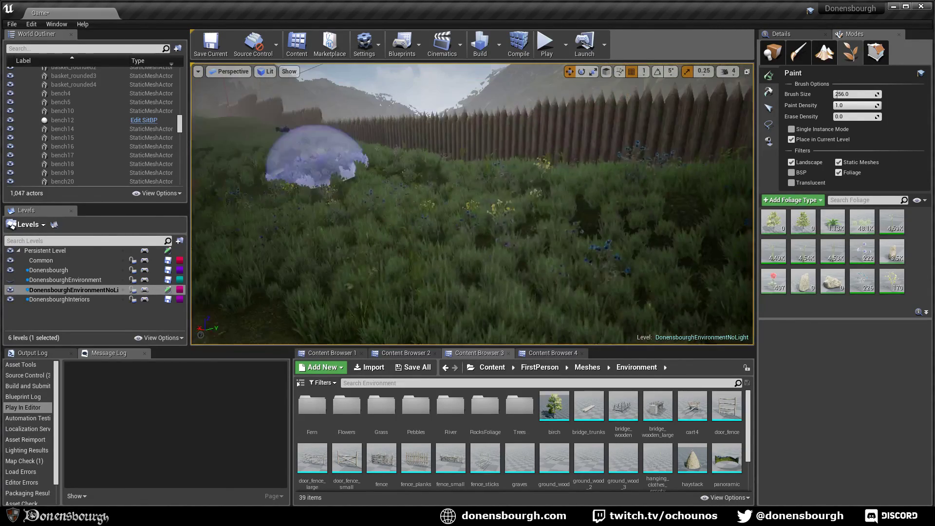
{"action": "mouse_move", "coordinate": [384, 161]}
{"action": "right_mouse_down"}
{"action": "mouse_move", "coordinate": [448, 166]}
{"action": "mouse_move", "coordinate": [412, 160]}
{"action": "right_mouse_up"}
{"action": "key", "text": "a"}
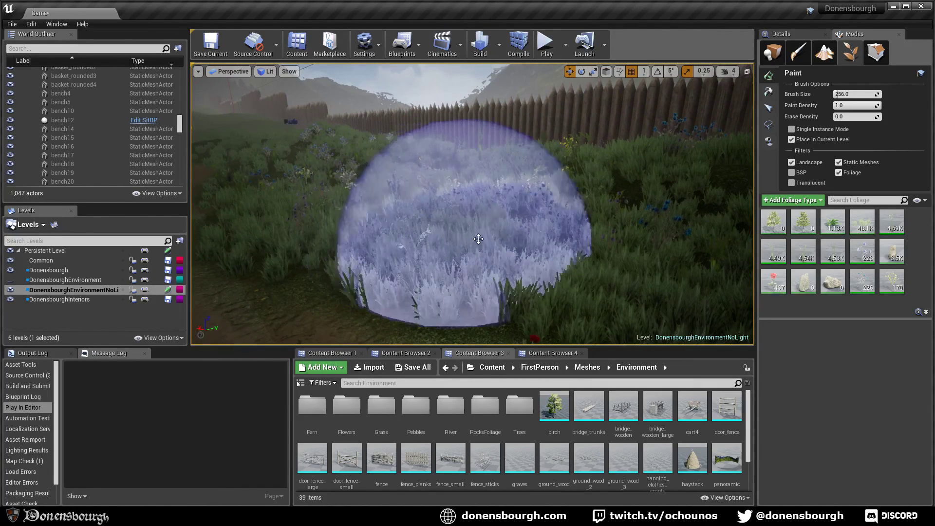
{"action": "right_click_drag", "start_coordinate": [390, 199], "coordinate": [354, 194]}
{"action": "left_click", "coordinate": [457, 269]}
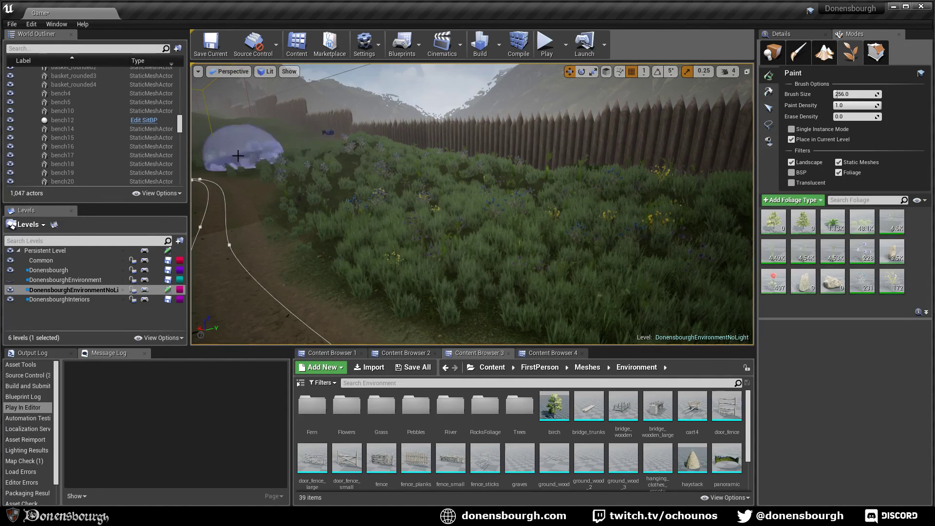
{"action": "left_click", "coordinate": [432, 219]}
{"action": "mouse_move", "coordinate": [424, 224]}
{"action": "right_mouse_down"}
{"action": "mouse_move", "coordinate": [473, 239]}
{"action": "mouse_move", "coordinate": [458, 220]}
{"action": "mouse_move", "coordinate": [487, 221]}
{"action": "mouse_move", "coordinate": [390, 234]}
{"action": "right_mouse_up"}
- Leave Foliage mode for Place mode and show the DonensbourghEnvironment level again
{"action": "left_click", "coordinate": [731, 112]}
{"action": "left_click", "coordinate": [773, 52]}
{"action": "left_click", "coordinate": [10, 279]}
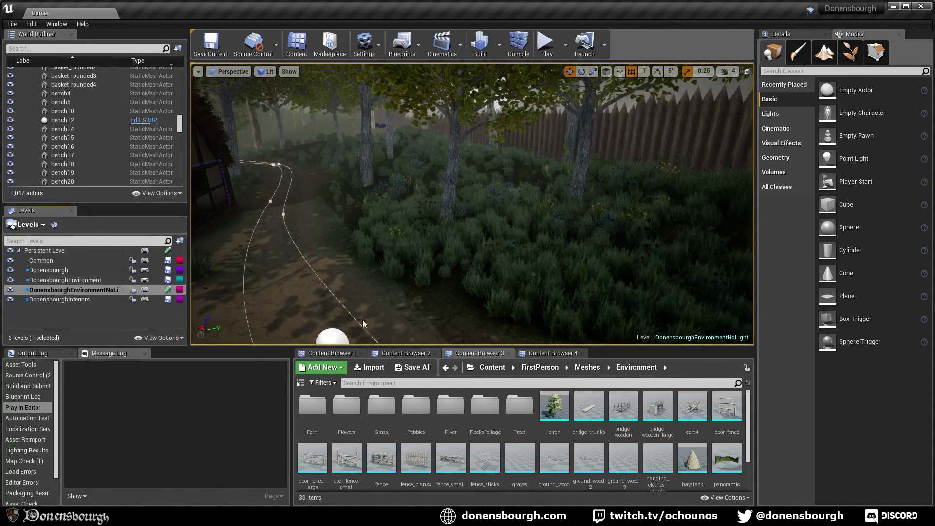
- Look over the flowers painted between the path and the palisade and save the level
{"action": "right_click_drag", "start_coordinate": [473, 205], "coordinate": [502, 192]}
{"action": "key", "text": "w"}
{"action": "right_click_drag", "start_coordinate": [407, 261], "coordinate": [436, 260]}
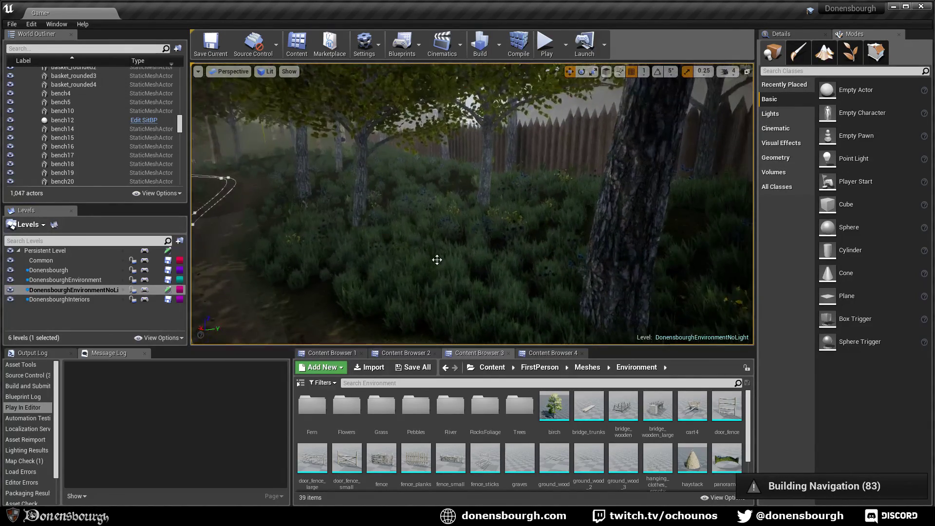
{"action": "key", "text": "ctrl+s"}
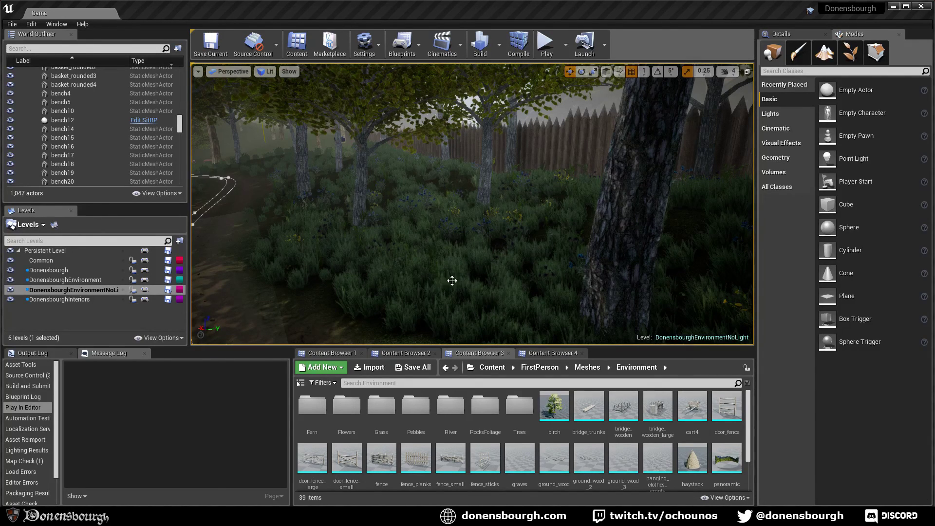
- Enter Foliage mode and paint flowers into the grass on the slope above the village path with a 256 brush
{"action": "right_click_drag", "start_coordinate": [452, 280], "coordinate": [470, 288]}
{"action": "key", "text": "w"}
{"action": "right_click_drag", "start_coordinate": [392, 227], "coordinate": [434, 238]}
{"action": "left_click", "coordinate": [850, 55]}
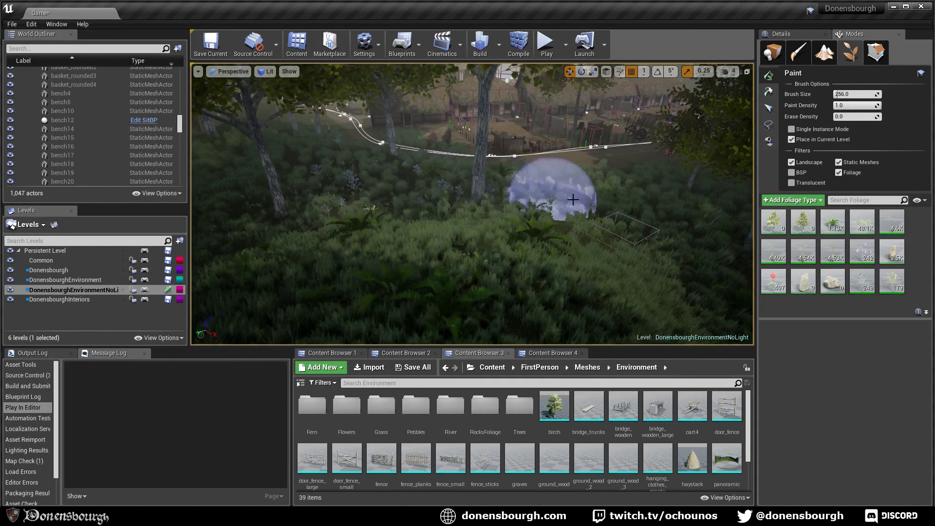
{"action": "mouse_move", "coordinate": [572, 200]}
{"action": "left_mouse_down"}
{"action": "mouse_move", "coordinate": [636, 194]}
{"action": "mouse_move", "coordinate": [257, 257]}
{"action": "mouse_move", "coordinate": [562, 318]}
{"action": "mouse_move", "coordinate": [610, 294]}
{"action": "mouse_move", "coordinate": [435, 244]}
{"action": "left_mouse_up"}
{"action": "right_click_drag", "start_coordinate": [487, 272], "coordinate": [575, 288]}
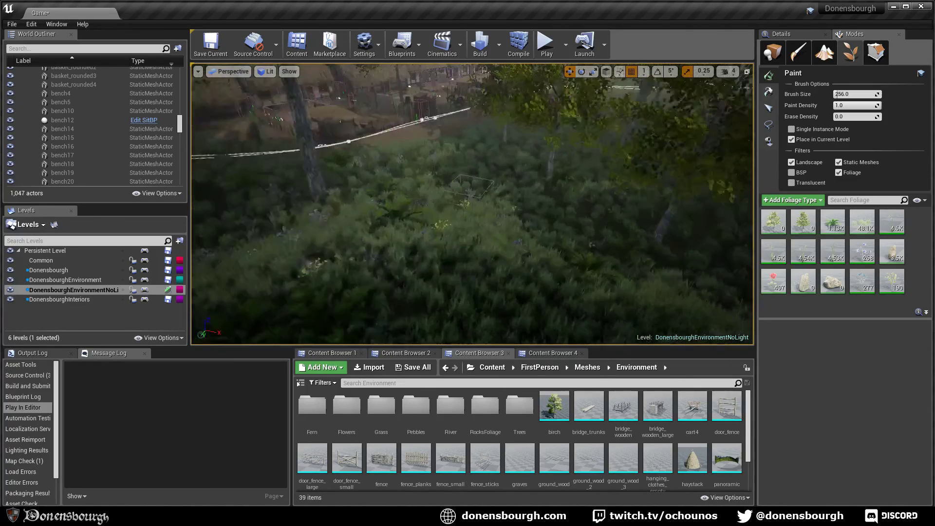
{"action": "right_click_drag", "start_coordinate": [482, 254], "coordinate": [524, 241]}
{"action": "left_click_drag", "start_coordinate": [483, 252], "coordinate": [472, 185]}
{"action": "mouse_move", "coordinate": [580, 217]}
{"action": "left_mouse_down"}
{"action": "mouse_move", "coordinate": [495, 325]}
{"action": "mouse_move", "coordinate": [478, 261]}
{"action": "left_mouse_up"}
- Extend the painted flowers across the slope between the palisade and the trees
{"action": "right_click_drag", "start_coordinate": [480, 259], "coordinate": [326, 261]}
{"action": "mouse_move", "coordinate": [437, 259]}
{"action": "left_mouse_down"}
{"action": "mouse_move", "coordinate": [351, 236]}
{"action": "mouse_move", "coordinate": [366, 161]}
{"action": "mouse_move", "coordinate": [345, 98]}
{"action": "mouse_move", "coordinate": [436, 132]}
{"action": "mouse_move", "coordinate": [376, 182]}
{"action": "left_mouse_up"}
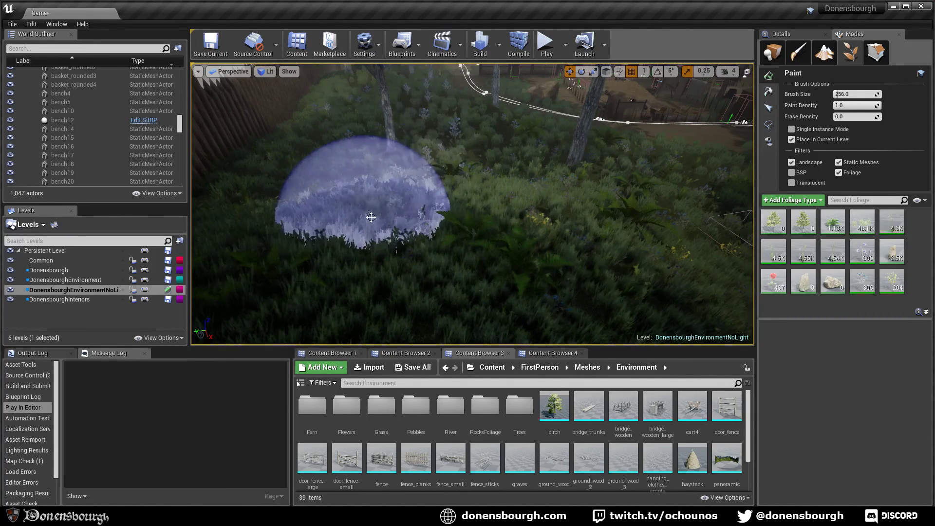
{"action": "right_click_drag", "start_coordinate": [375, 183], "coordinate": [360, 277]}
{"action": "left_click_drag", "start_coordinate": [376, 181], "coordinate": [671, 258]}
{"action": "mouse_move", "coordinate": [671, 258]}
{"action": "right_mouse_down"}
{"action": "mouse_move", "coordinate": [746, 251]}
{"action": "mouse_move", "coordinate": [808, 180]}
{"action": "right_mouse_up"}
{"action": "mouse_move", "coordinate": [670, 258]}
{"action": "left_mouse_down"}
{"action": "mouse_move", "coordinate": [295, 243]}
{"action": "mouse_move", "coordinate": [549, 247]}
{"action": "mouse_move", "coordinate": [590, 176]}
{"action": "mouse_move", "coordinate": [493, 139]}
{"action": "mouse_move", "coordinate": [376, 144]}
{"action": "mouse_move", "coordinate": [334, 164]}
{"action": "left_mouse_up"}
- Paint additional flower patches in the remaining bare grass around the trees on the slope
{"action": "mouse_move", "coordinate": [334, 164]}
{"action": "right_mouse_down"}
{"action": "mouse_move", "coordinate": [302, 193]}
{"action": "mouse_move", "coordinate": [243, 204]}
{"action": "mouse_move", "coordinate": [195, 195]}
{"action": "right_mouse_up"}
{"action": "right_click_drag", "start_coordinate": [313, 205], "coordinate": [273, 160]}
{"action": "mouse_move", "coordinate": [395, 218]}
{"action": "right_mouse_down"}
{"action": "mouse_move", "coordinate": [263, 258]}
{"action": "mouse_move", "coordinate": [244, 243]}
{"action": "right_mouse_up"}
{"action": "mouse_move", "coordinate": [395, 222]}
{"action": "left_mouse_down"}
{"action": "mouse_move", "coordinate": [460, 238]}
{"action": "mouse_move", "coordinate": [703, 263]}
{"action": "mouse_move", "coordinate": [384, 234]}
{"action": "left_mouse_up"}
{"action": "mouse_move", "coordinate": [385, 233]}
{"action": "right_mouse_down"}
{"action": "mouse_move", "coordinate": [468, 283]}
{"action": "mouse_move", "coordinate": [517, 258]}
{"action": "right_mouse_up"}
{"action": "mouse_move", "coordinate": [364, 255]}
{"action": "left_mouse_down"}
{"action": "mouse_move", "coordinate": [582, 273]}
{"action": "mouse_move", "coordinate": [529, 252]}
{"action": "left_mouse_up"}
{"action": "right_click_drag", "start_coordinate": [530, 252], "coordinate": [416, 240]}
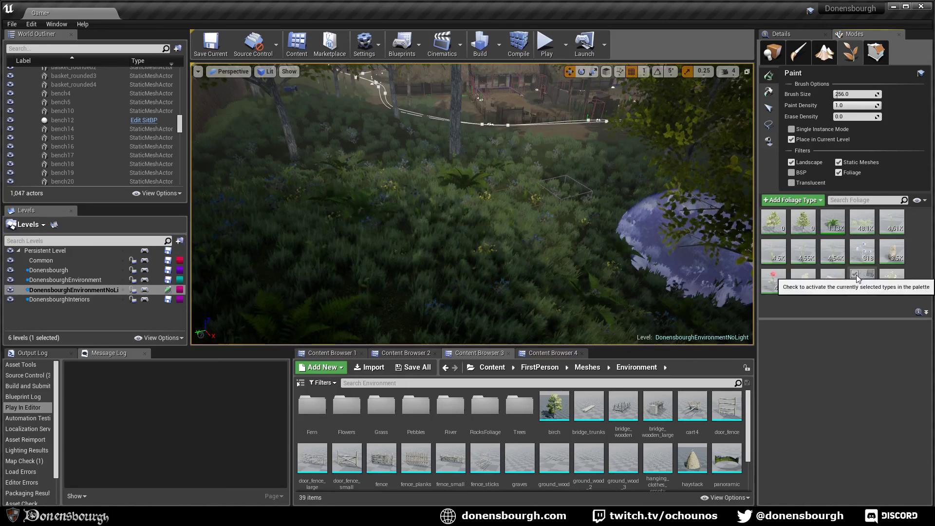
- Switch to Lasso Select and remove the ferns in the middle of the flowered slope
{"action": "left_click", "coordinate": [769, 125]}
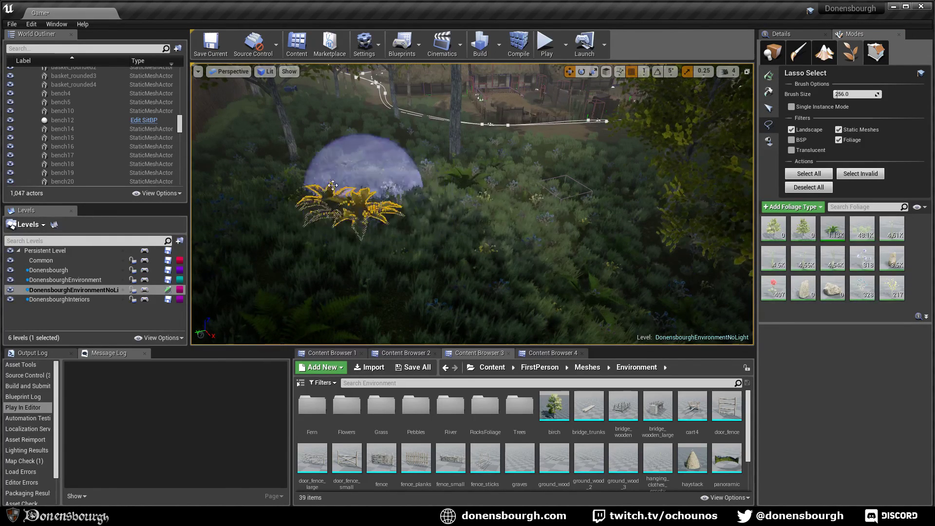
{"action": "mouse_move", "coordinate": [333, 185]}
{"action": "left_mouse_down"}
{"action": "mouse_move", "coordinate": [317, 161]}
{"action": "mouse_move", "coordinate": [545, 180]}
{"action": "mouse_move", "coordinate": [424, 204]}
{"action": "mouse_move", "coordinate": [479, 292]}
{"action": "mouse_move", "coordinate": [370, 219]}
{"action": "mouse_move", "coordinate": [614, 185]}
{"action": "mouse_move", "coordinate": [470, 160]}
{"action": "left_mouse_up"}
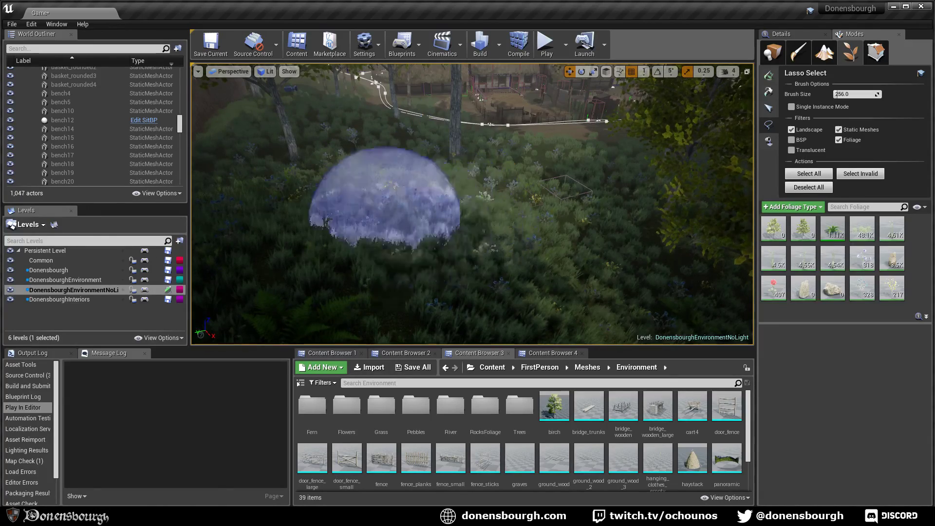
- Lasso-select and delete the ferns around the trees, towards the palisade and behind the trunk beside the path
{"action": "mouse_move", "coordinate": [383, 216]}
{"action": "right_mouse_down"}
{"action": "mouse_move", "coordinate": [382, 273]}
{"action": "mouse_move", "coordinate": [360, 219]}
{"action": "mouse_move", "coordinate": [322, 222]}
{"action": "right_mouse_up"}
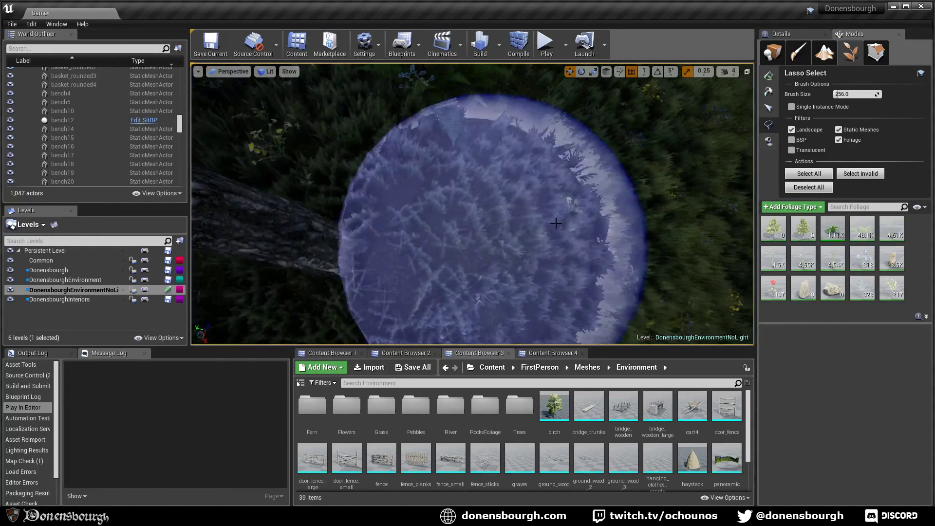
{"action": "right_click_drag", "start_coordinate": [556, 223], "coordinate": [547, 192]}
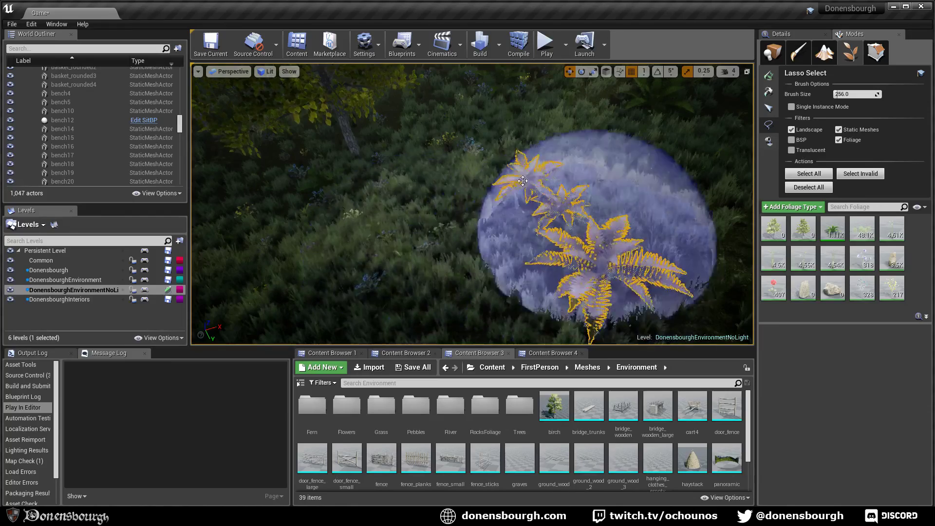
{"action": "right_click_drag", "start_coordinate": [381, 202], "coordinate": [365, 182]}
{"action": "left_click_drag", "start_coordinate": [453, 220], "coordinate": [303, 200]}
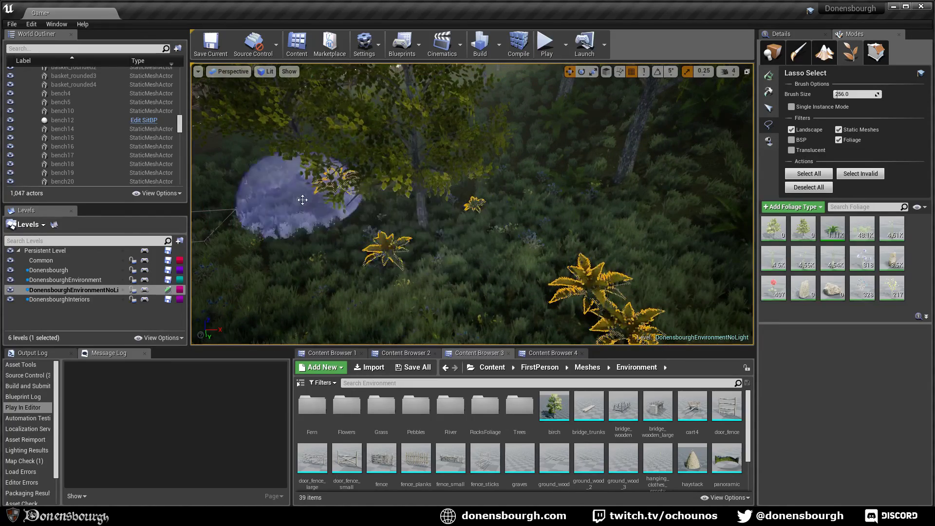
{"action": "mouse_move", "coordinate": [380, 195]}
{"action": "right_mouse_down"}
{"action": "mouse_move", "coordinate": [378, 212]}
{"action": "mouse_move", "coordinate": [316, 213]}
{"action": "mouse_move", "coordinate": [443, 183]}
{"action": "mouse_move", "coordinate": [421, 183]}
{"action": "mouse_move", "coordinate": [428, 195]}
{"action": "mouse_move", "coordinate": [472, 197]}
{"action": "right_mouse_up"}
{"action": "right_click_drag", "start_coordinate": [409, 195], "coordinate": [397, 209]}
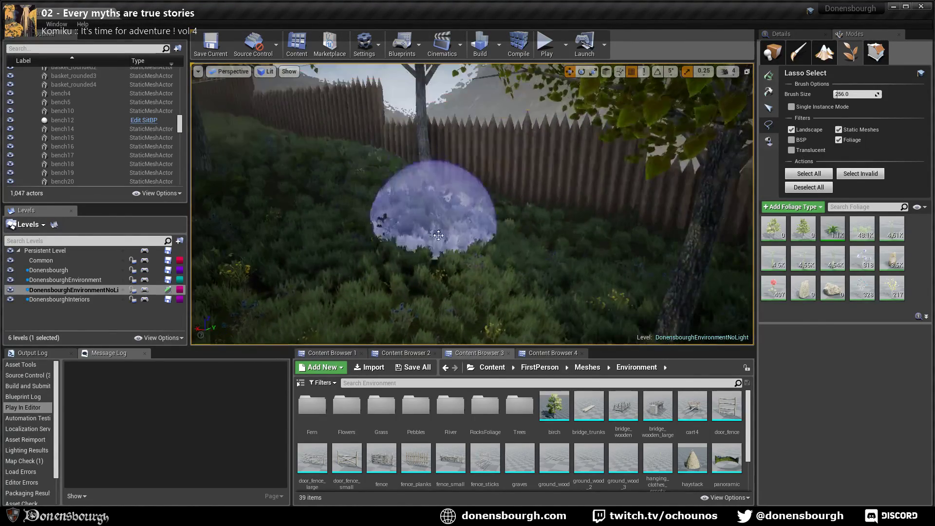
{"action": "mouse_move", "coordinate": [397, 209]}
{"action": "left_mouse_down"}
{"action": "mouse_move", "coordinate": [309, 185]}
{"action": "mouse_move", "coordinate": [414, 248]}
{"action": "mouse_move", "coordinate": [380, 243]}
{"action": "left_mouse_up"}
{"action": "mouse_move", "coordinate": [340, 243]}
{"action": "right_mouse_down"}
{"action": "mouse_move", "coordinate": [455, 253]}
{"action": "mouse_move", "coordinate": [440, 253]}
{"action": "mouse_move", "coordinate": [438, 238]}
{"action": "right_mouse_up"}
{"action": "key", "text": "Delete"}
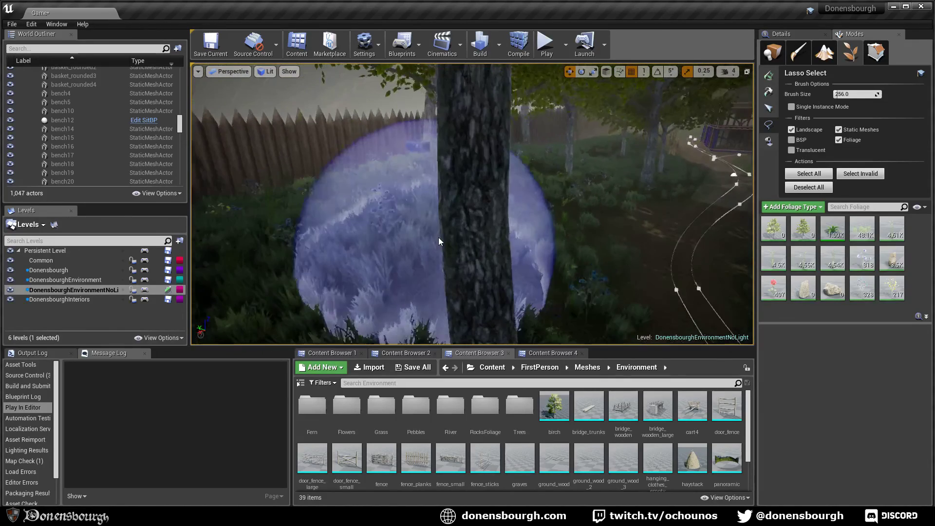
{"action": "mouse_move", "coordinate": [439, 238]}
{"action": "left_mouse_down"}
{"action": "mouse_move", "coordinate": [464, 211]}
{"action": "mouse_move", "coordinate": [526, 226]}
{"action": "left_mouse_up"}
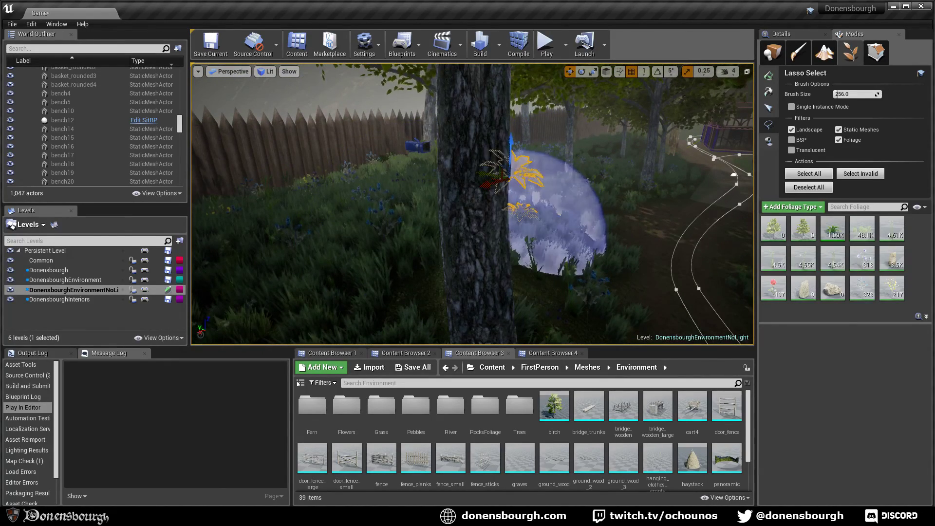
{"action": "key", "text": "Delete"}
- Examine the vegetation along the path and palisade for leftover ferns and sparse flower areas
{"action": "key", "text": "w"}
{"action": "mouse_move", "coordinate": [514, 227]}
{"action": "right_mouse_down"}
{"action": "mouse_move", "coordinate": [546, 230]}
{"action": "mouse_move", "coordinate": [495, 227]}
{"action": "mouse_move", "coordinate": [541, 217]}
{"action": "right_mouse_up"}
{"action": "key", "text": "w"}
{"action": "key", "text": "w"}
{"action": "mouse_move", "coordinate": [497, 254]}
{"action": "right_mouse_down"}
{"action": "mouse_move", "coordinate": [511, 263]}
{"action": "mouse_move", "coordinate": [502, 267]}
{"action": "mouse_move", "coordinate": [526, 263]}
{"action": "mouse_move", "coordinate": [516, 254]}
{"action": "right_mouse_up"}
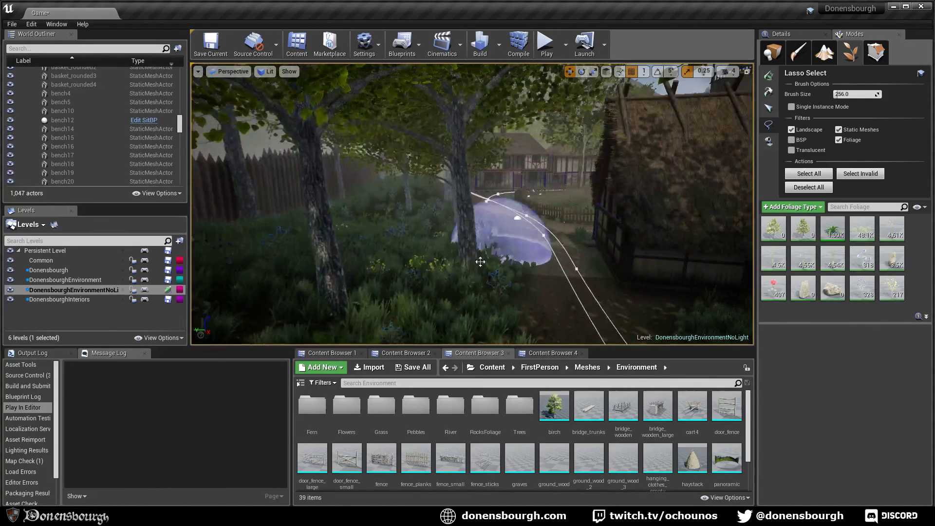
{"action": "key", "text": "s"}
{"action": "mouse_move", "coordinate": [431, 295]}
{"action": "right_mouse_down"}
{"action": "mouse_move", "coordinate": [380, 288]}
{"action": "mouse_move", "coordinate": [440, 284]}
{"action": "mouse_move", "coordinate": [460, 266]}
{"action": "mouse_move", "coordinate": [493, 276]}
{"action": "right_mouse_up"}
{"action": "mouse_move", "coordinate": [504, 244]}
{"action": "right_mouse_down"}
{"action": "mouse_move", "coordinate": [517, 243]}
{"action": "mouse_move", "coordinate": [484, 244]}
{"action": "right_mouse_up"}
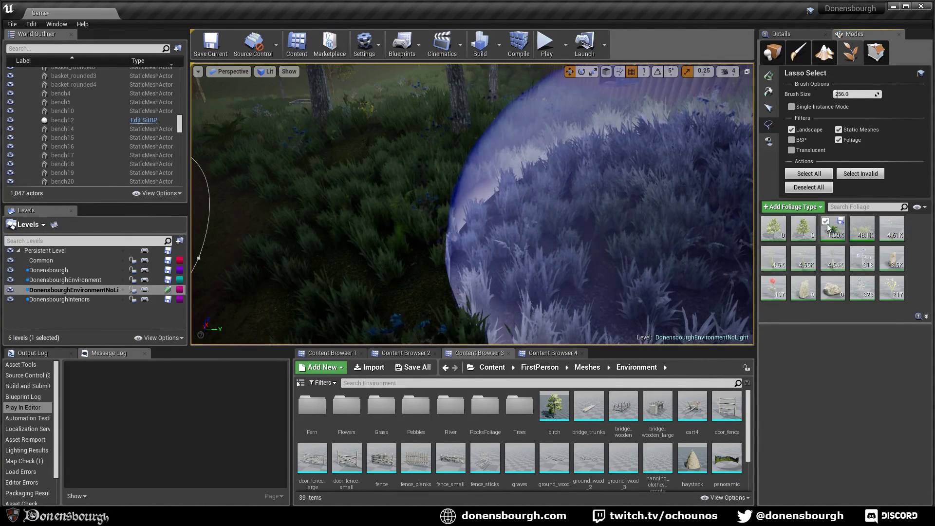
- Switch to the foliage Paint tool and dismiss the crash reporter without sending a report
{"action": "left_click", "coordinate": [769, 75]}
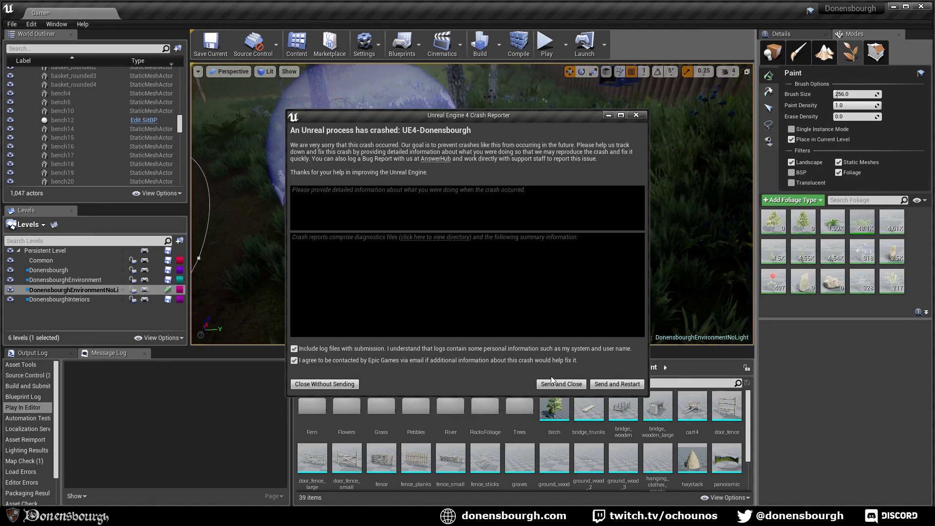
{"action": "left_click", "coordinate": [325, 384]}
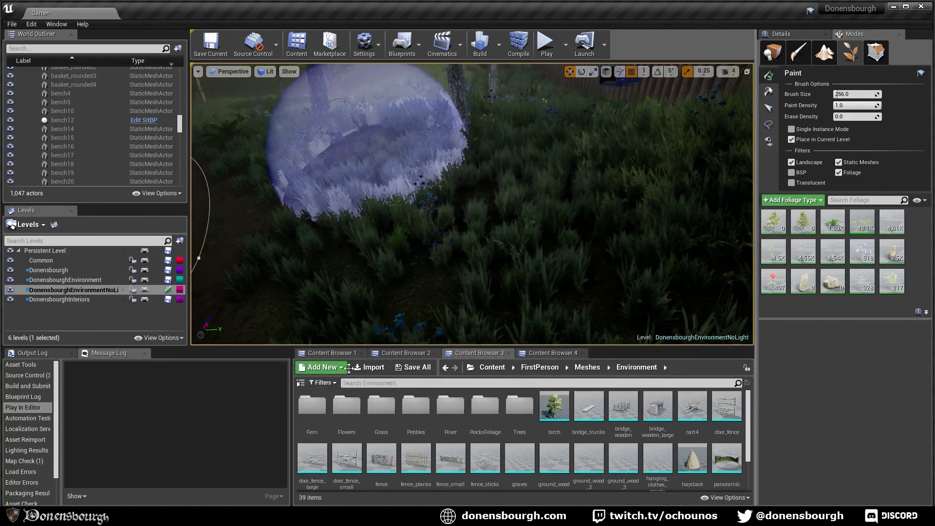